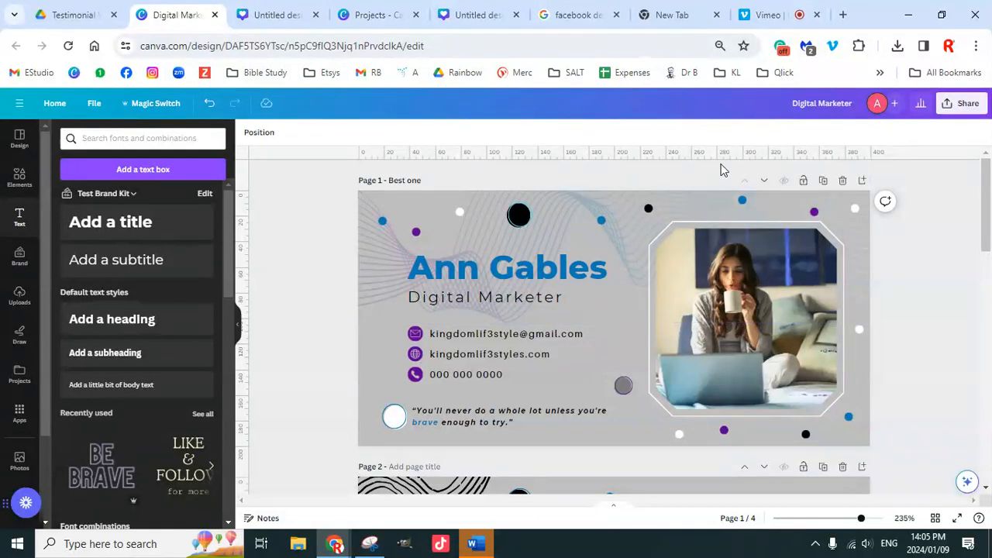
pyautogui.click(775, 19)
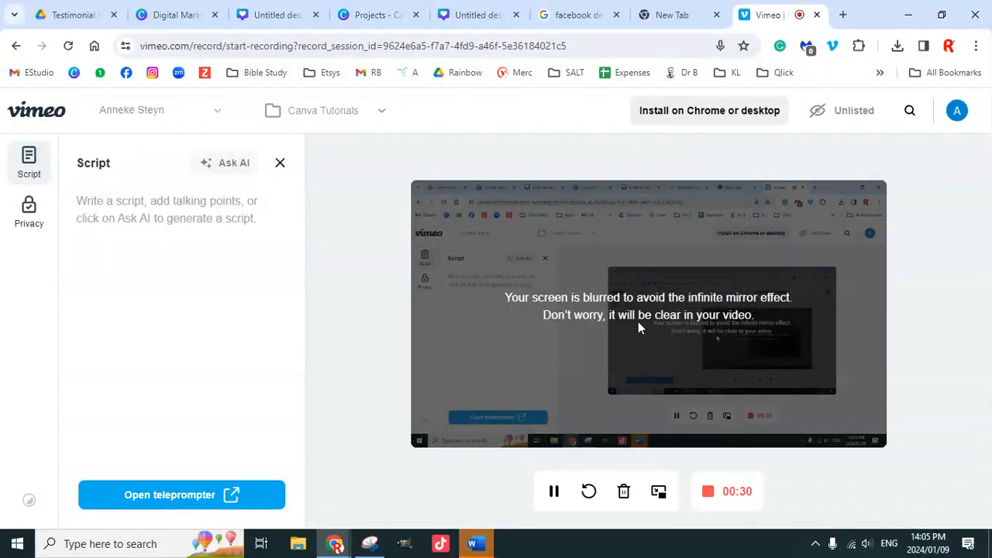
pyautogui.click(177, 15)
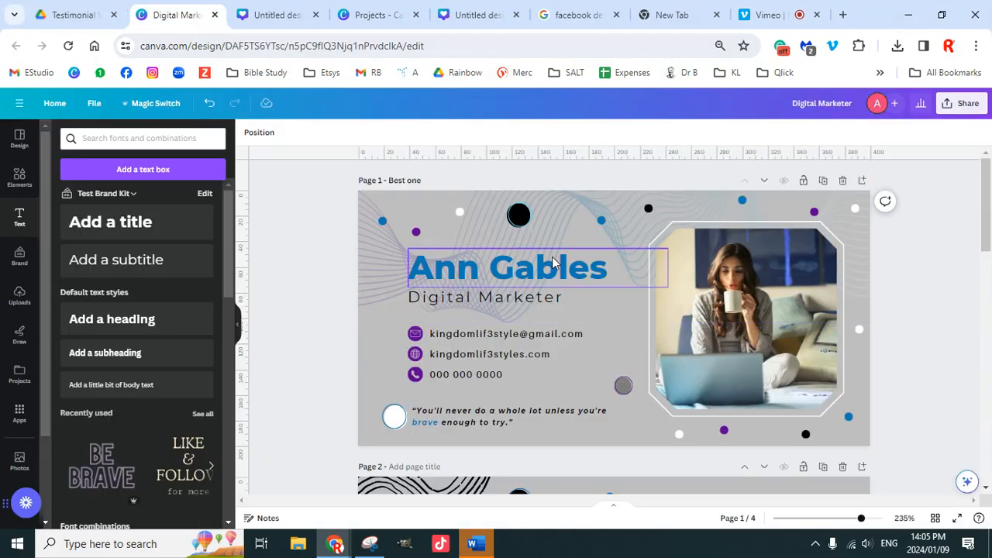
pyautogui.scroll(-1, 639, 341)
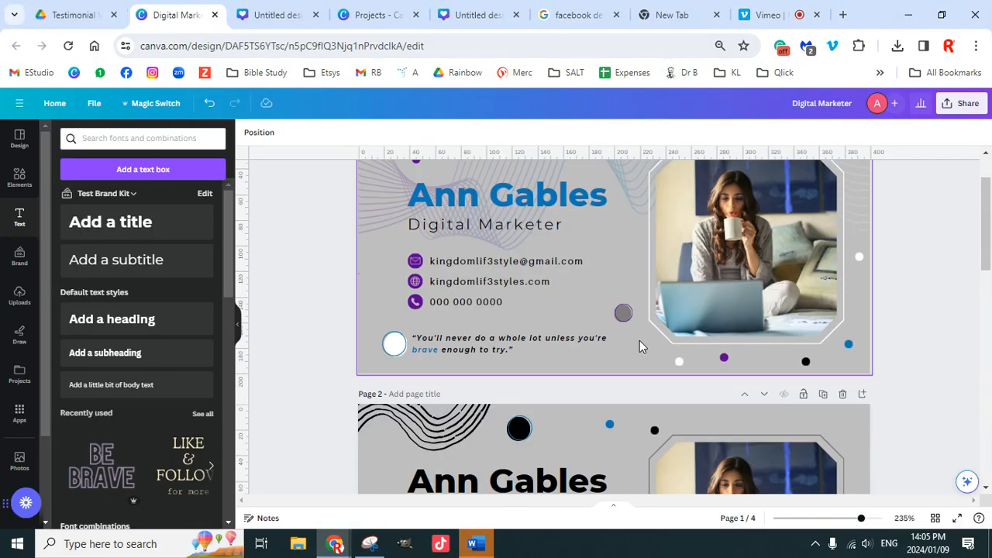
pyautogui.scroll(1, 640, 341)
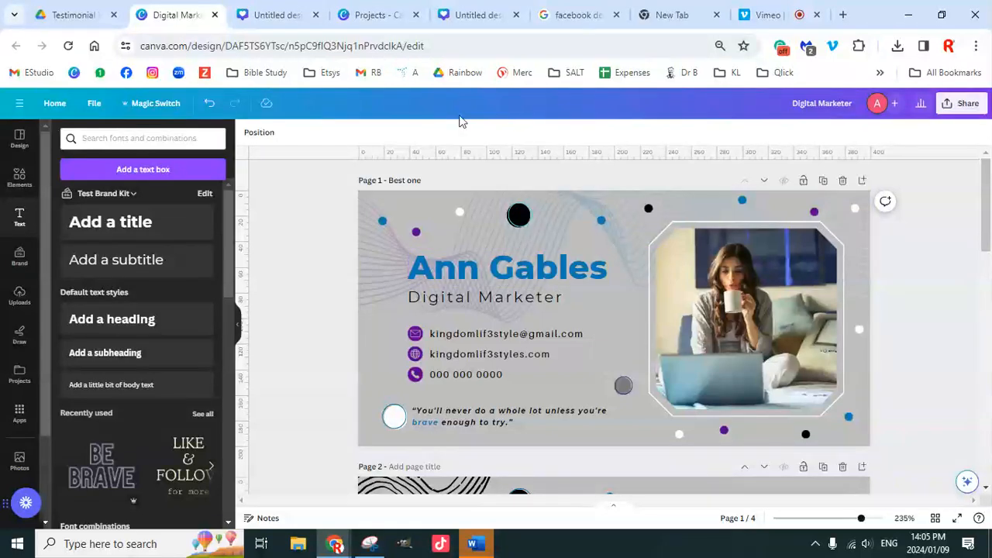
pyautogui.click(279, 15)
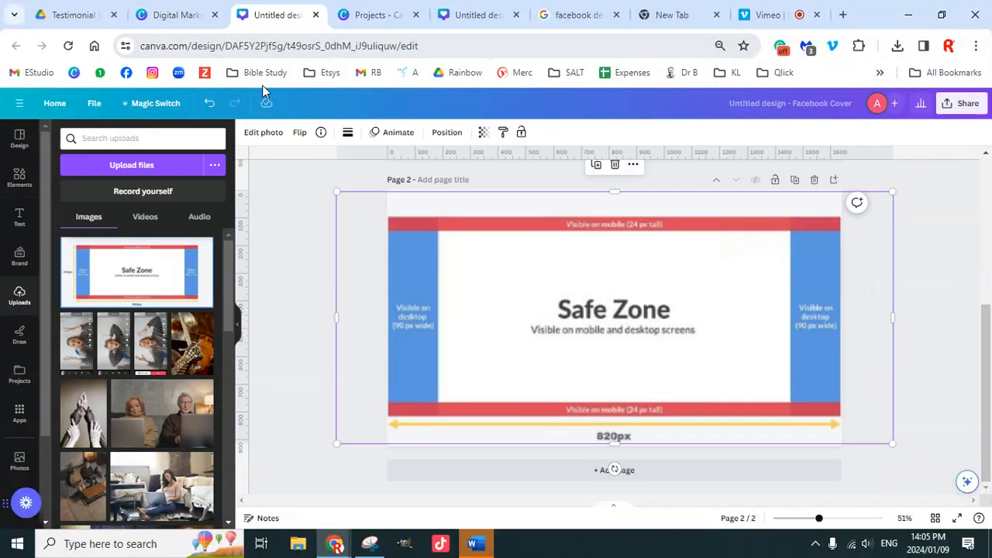
pyautogui.click(193, 20)
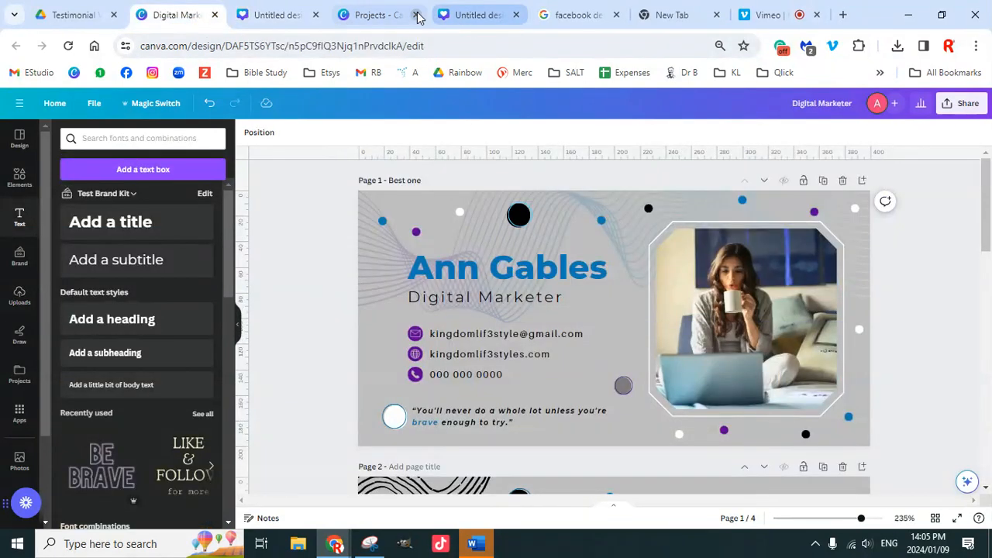
# Step: From the blank Facebook cover tab, open Canva's Projects page in a new browser tab
pyautogui.click(468, 23)
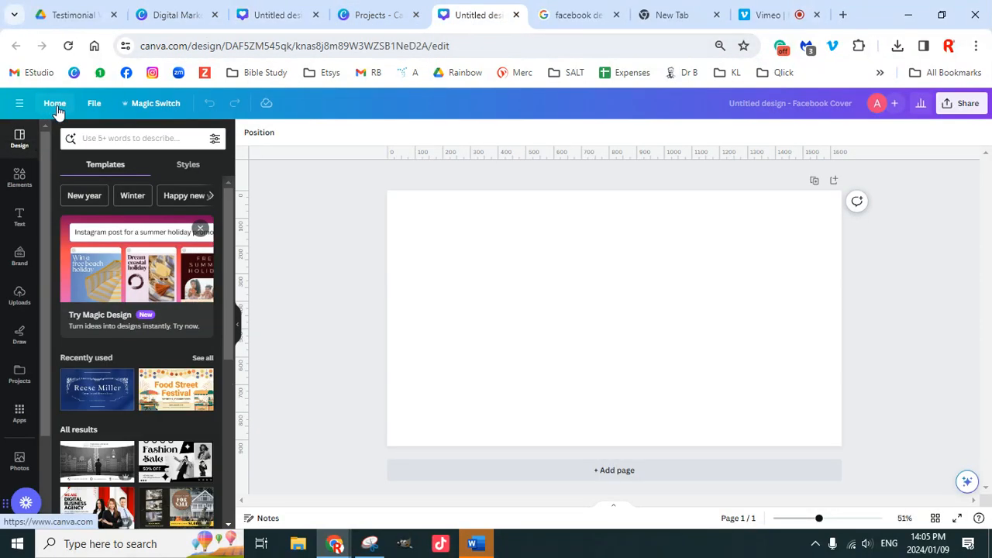
pyautogui.click(842, 15)
pyautogui.click(75, 73)
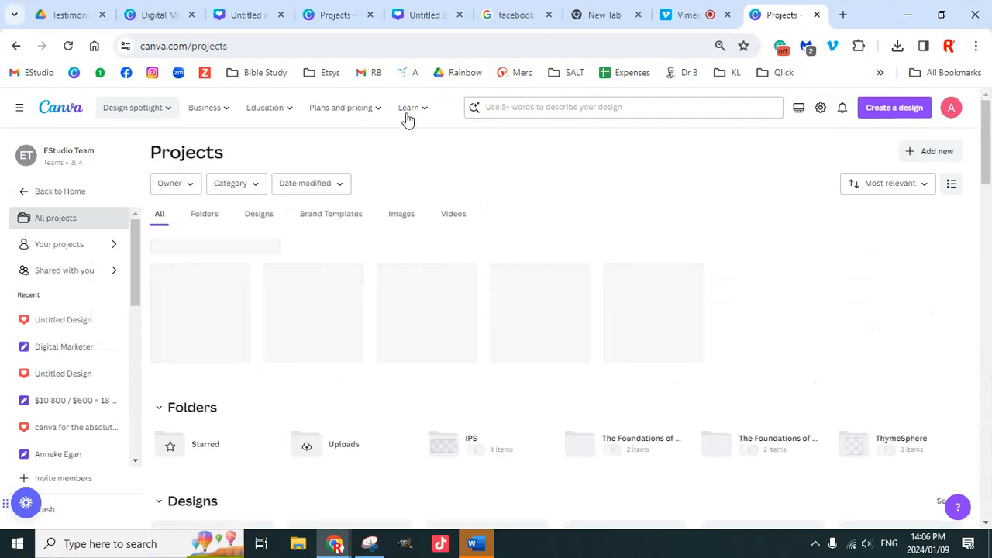
# Step: Open Design School from the Learn menu and start the Canva for Beginners course
pyautogui.moveTo(411, 113)
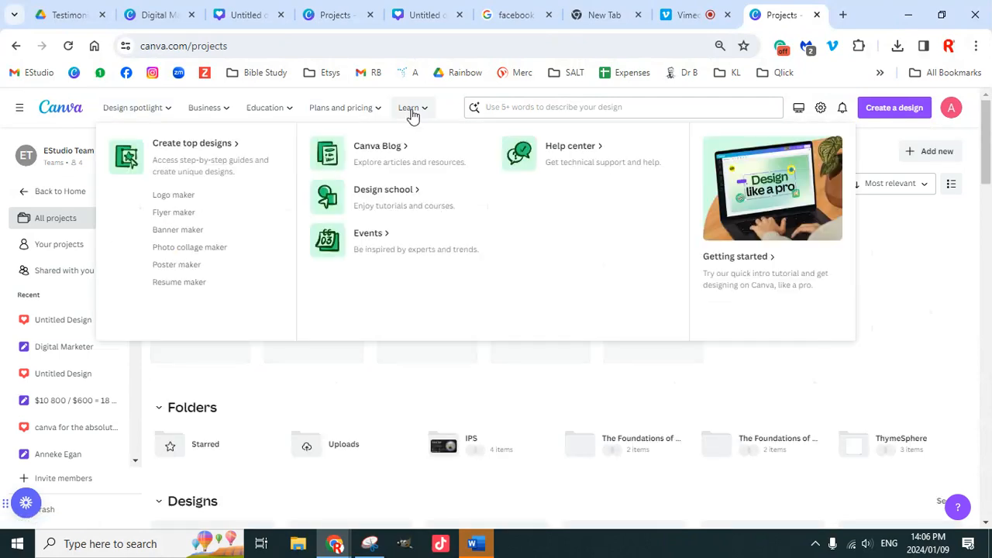
pyautogui.click(391, 196)
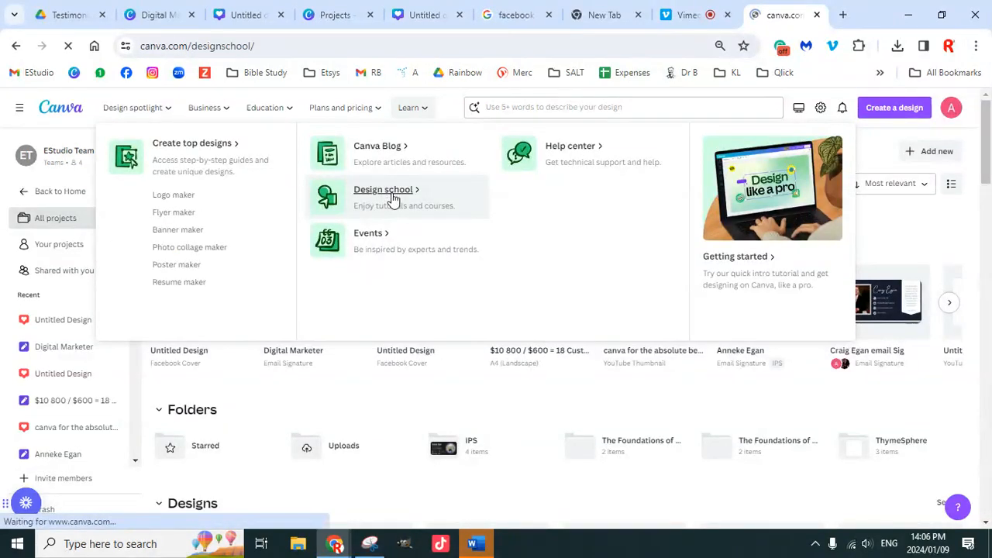
pyautogui.scroll(-3, 447, 313)
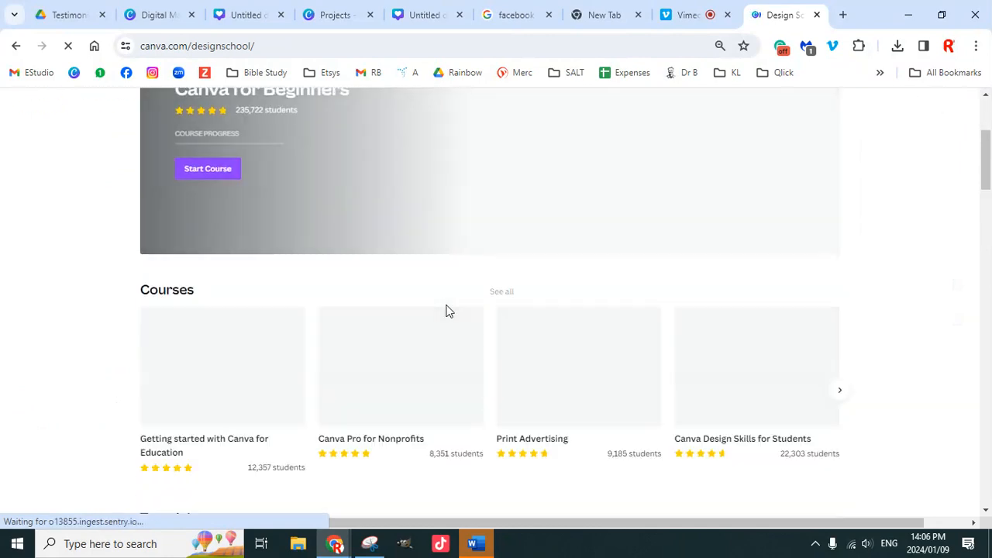
pyautogui.scroll(2, 241, 213)
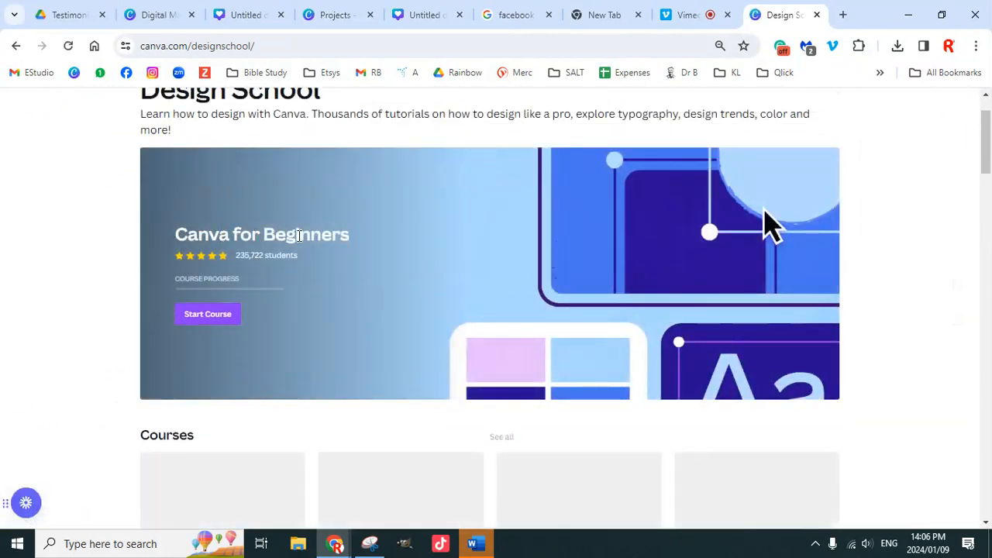
pyautogui.scroll(-1, 377, 287)
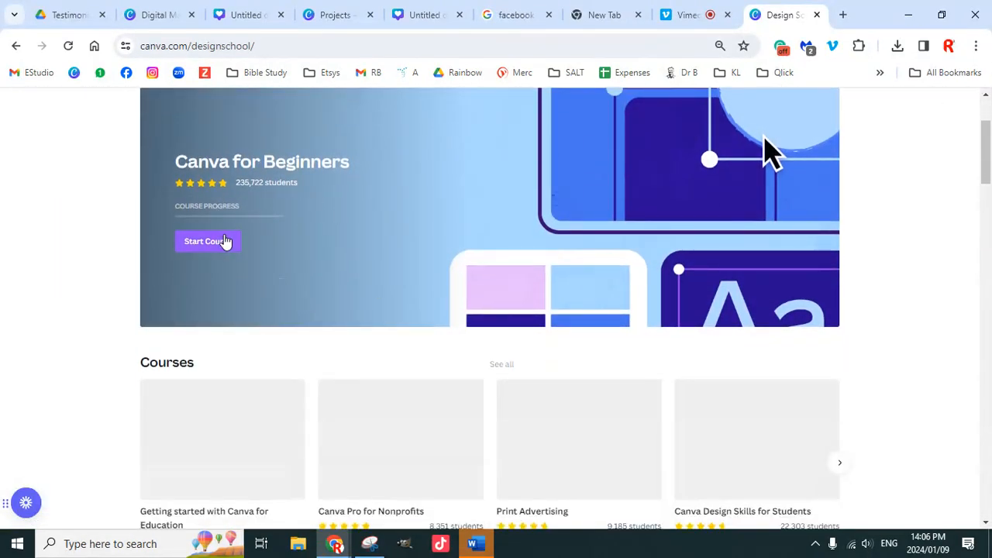
pyautogui.scroll(-5, 343, 292)
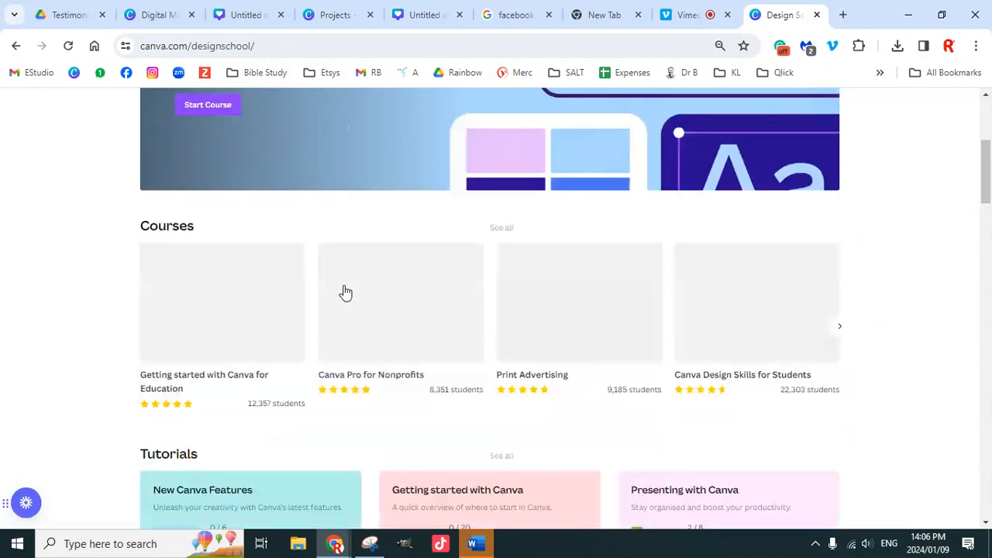
pyautogui.scroll(5, 356, 310)
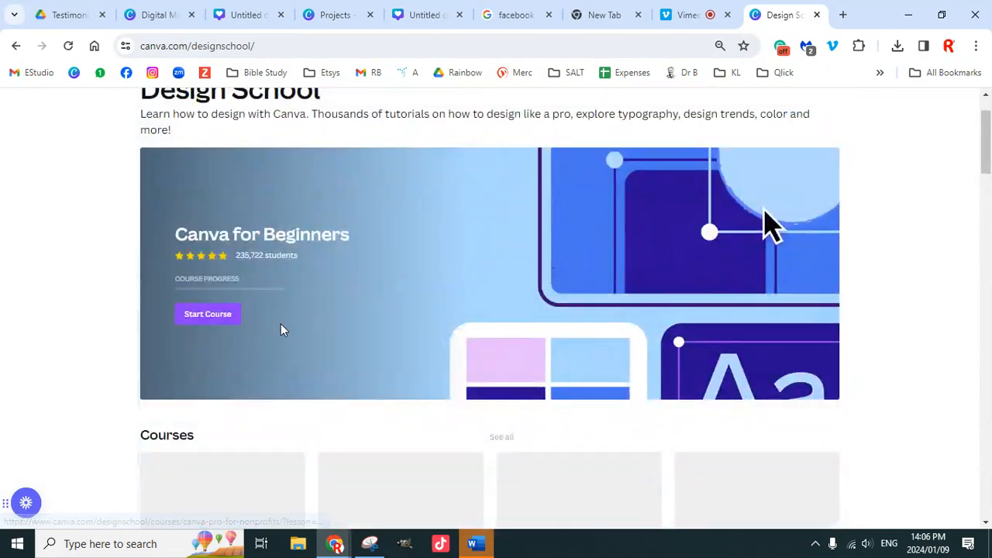
pyautogui.scroll(-1, 506, 310)
pyautogui.click(214, 243)
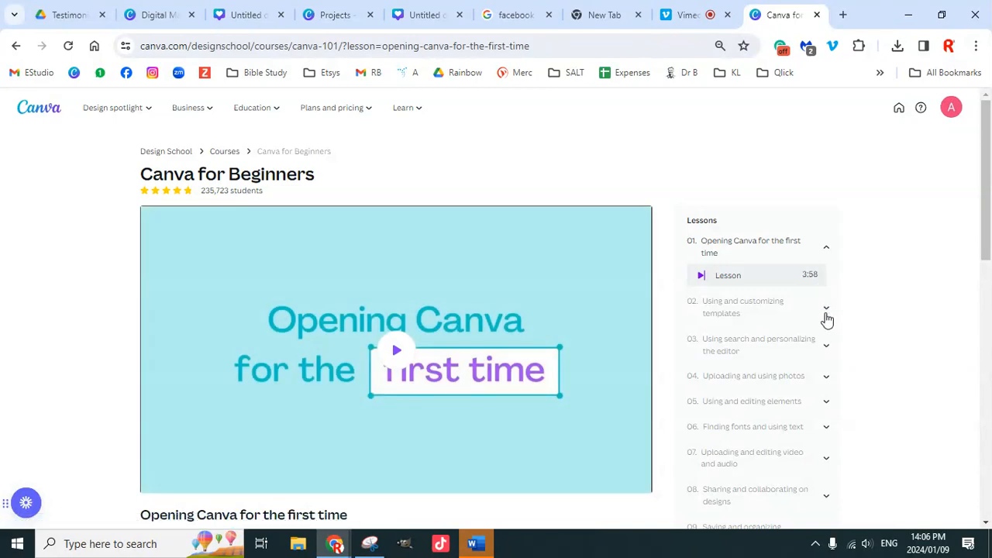
# Step: Expand lessons 02–04 of Canva for Beginners, then close the course tab
pyautogui.click(826, 310)
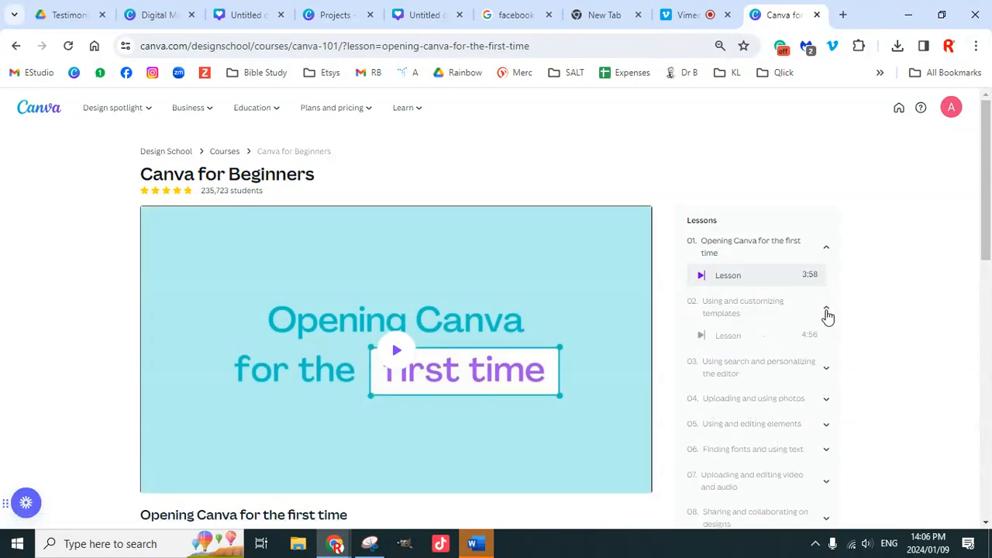
pyautogui.click(826, 374)
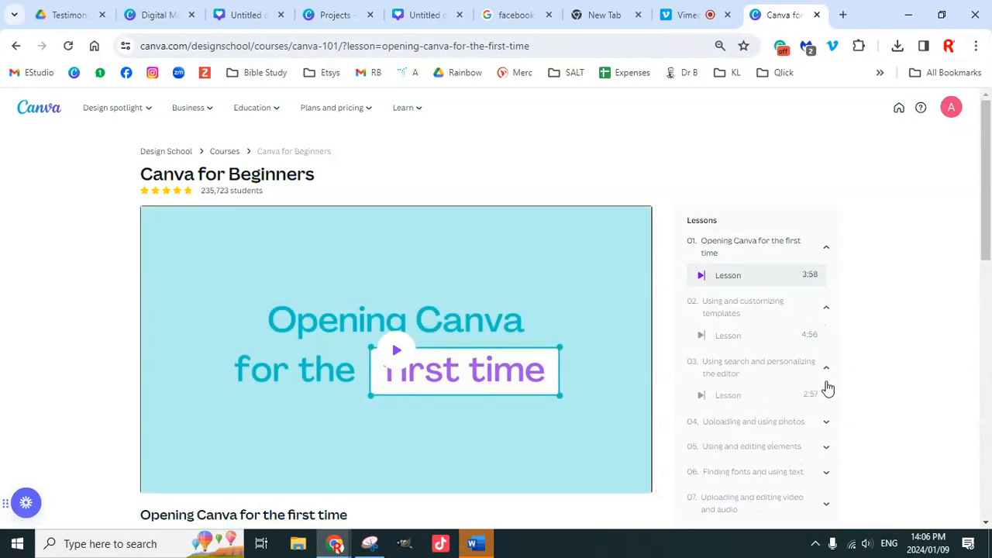
pyautogui.click(828, 428)
pyautogui.scroll(-2, 824, 434)
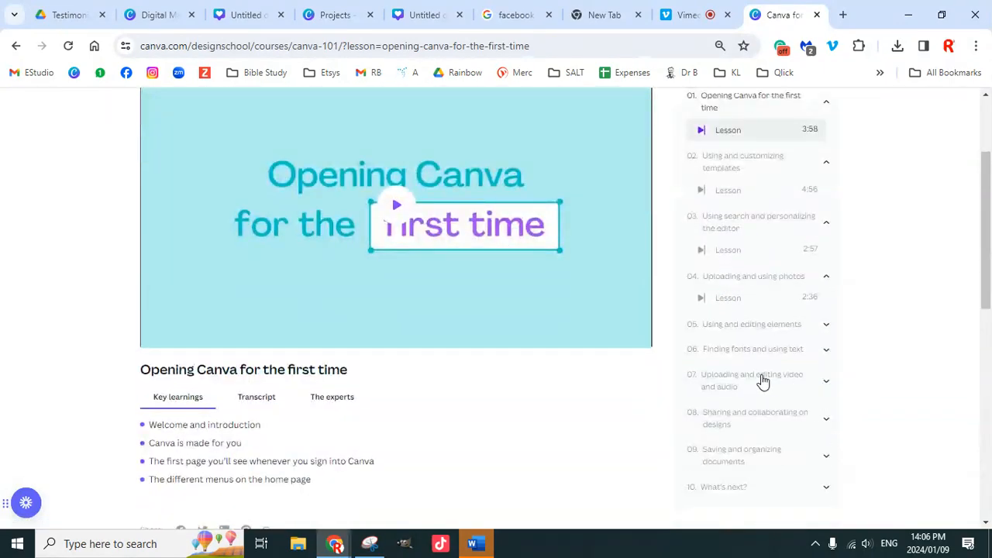
pyautogui.scroll(2, 751, 378)
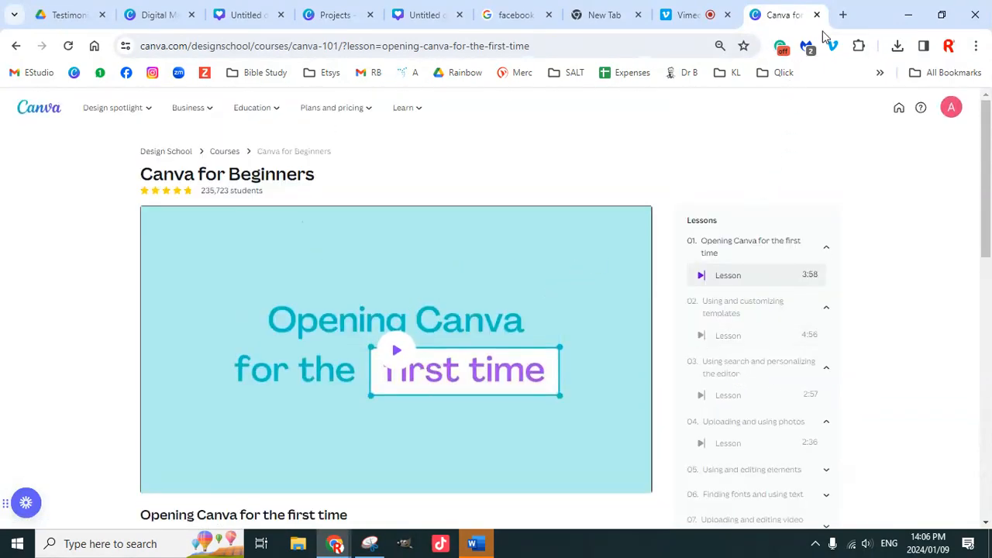
pyautogui.scroll(-10, 643, 354)
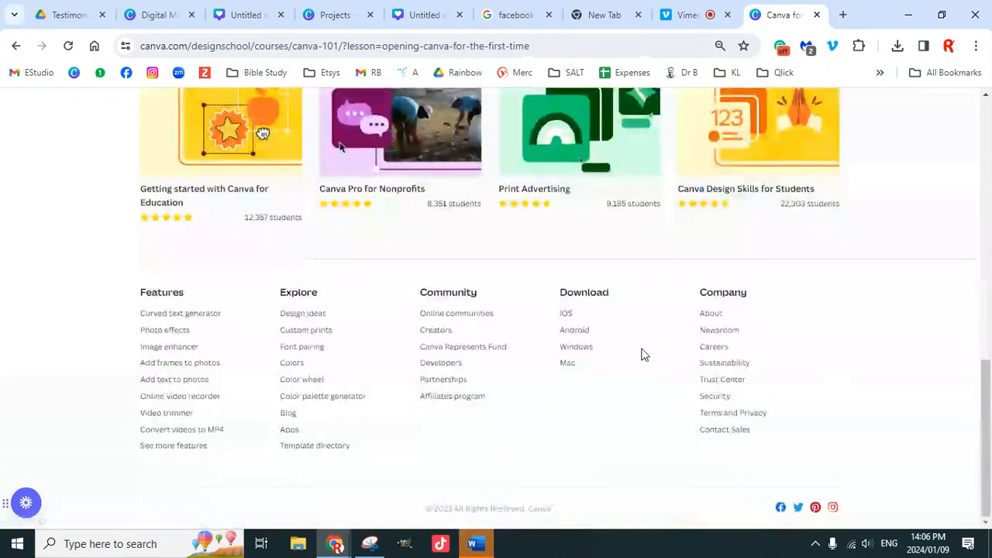
pyautogui.scroll(5, 665, 333)
pyautogui.scroll(5, 659, 328)
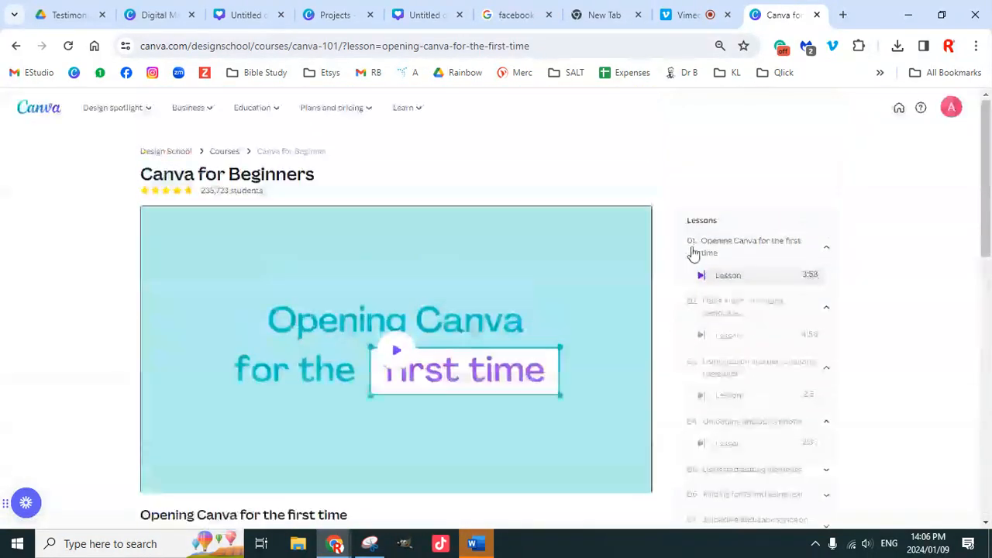
pyautogui.click(818, 15)
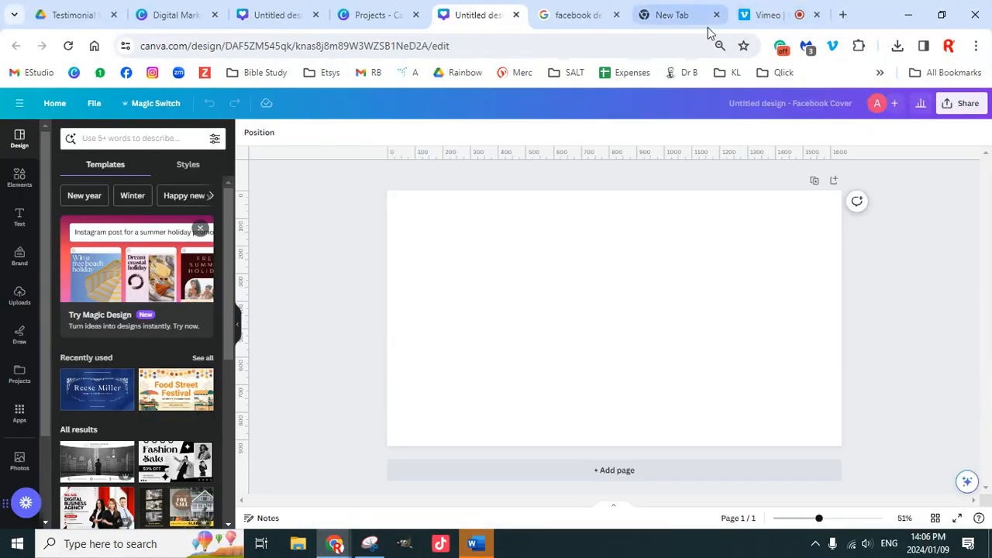
pyautogui.click(272, 17)
pyautogui.moveTo(186, 20)
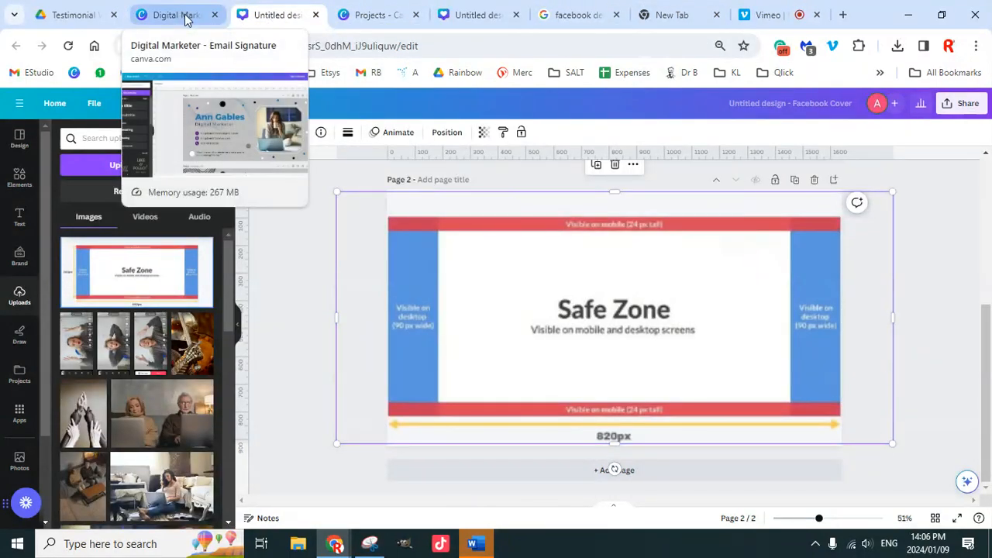
pyautogui.click(189, 20)
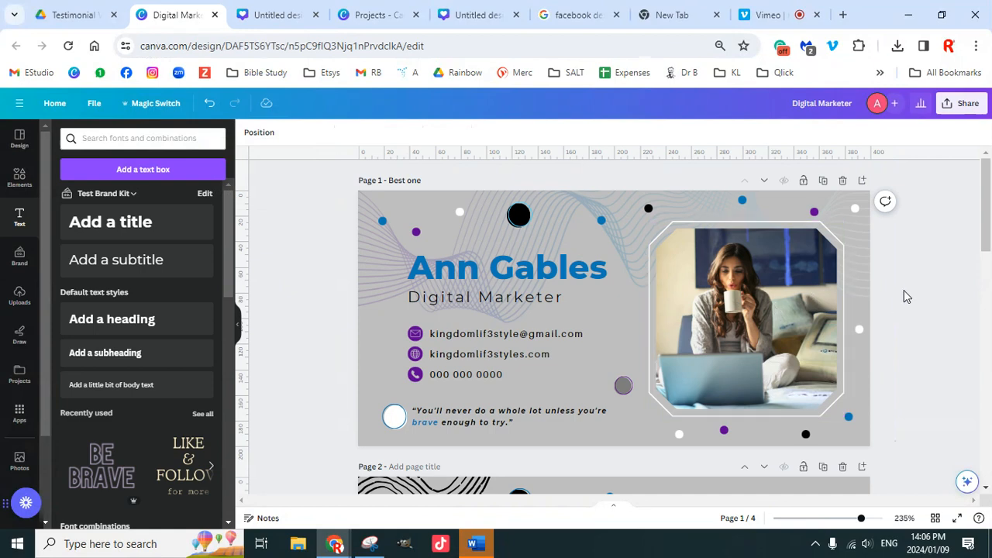
pyautogui.scroll(-6, 889, 334)
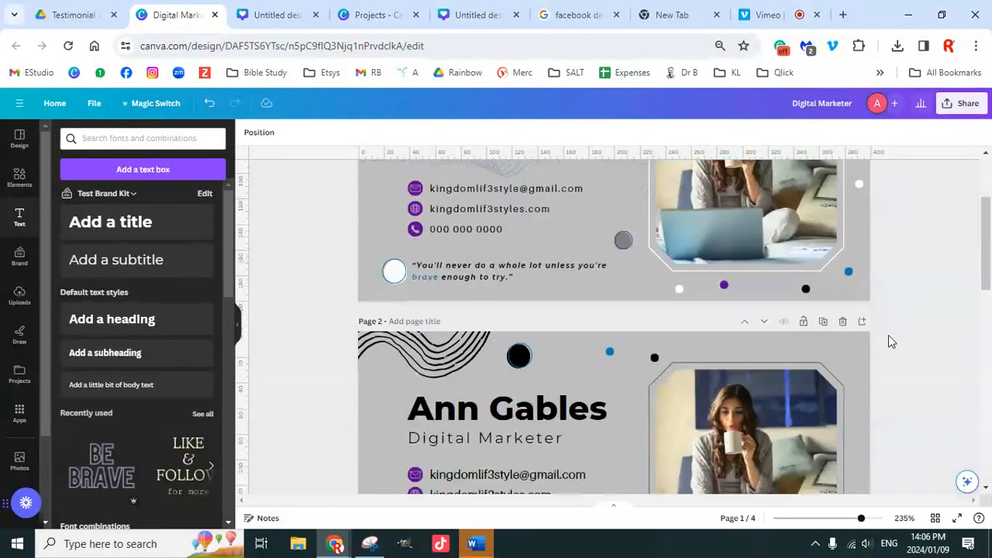
pyautogui.scroll(-5, 888, 335)
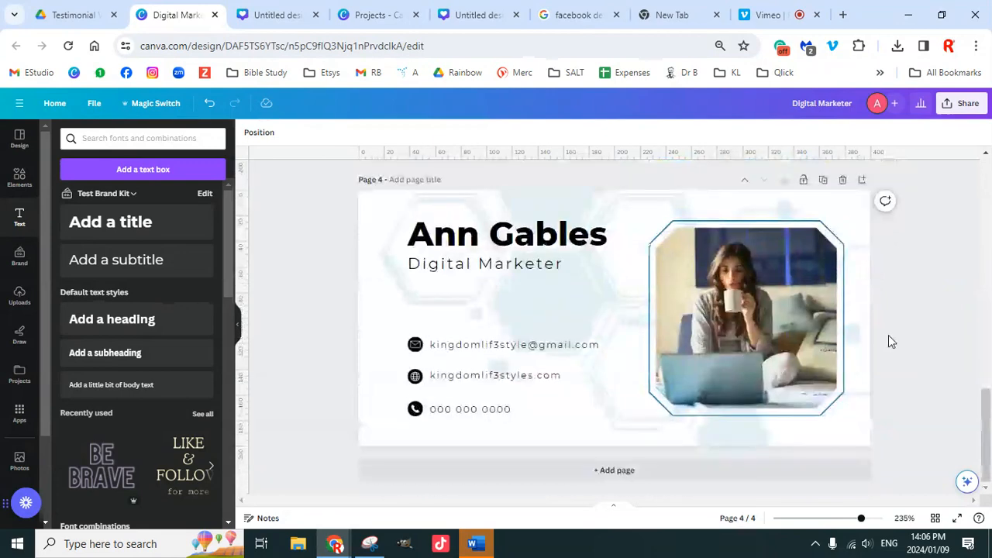
pyautogui.scroll(6, 888, 335)
pyautogui.scroll(5, 888, 335)
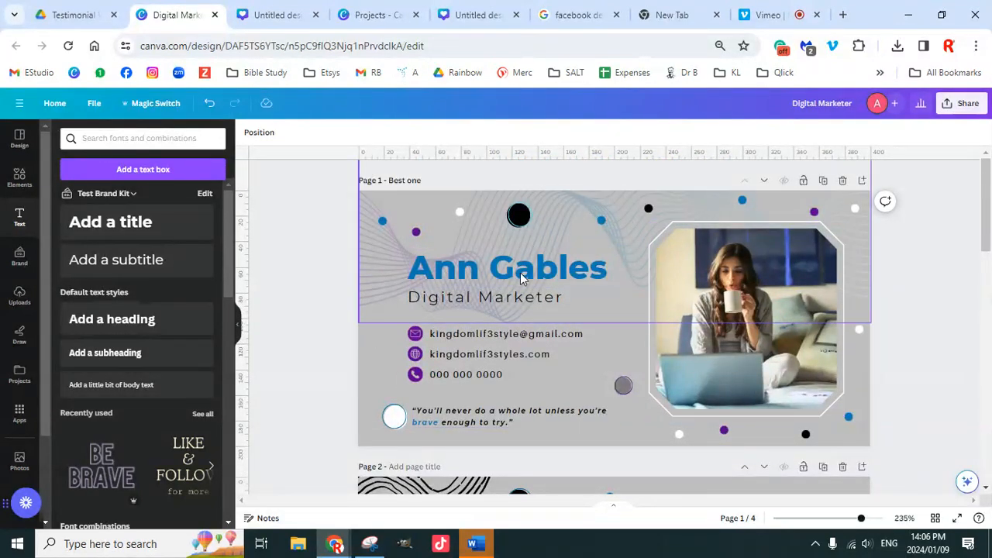
pyautogui.scroll(-3, 728, 378)
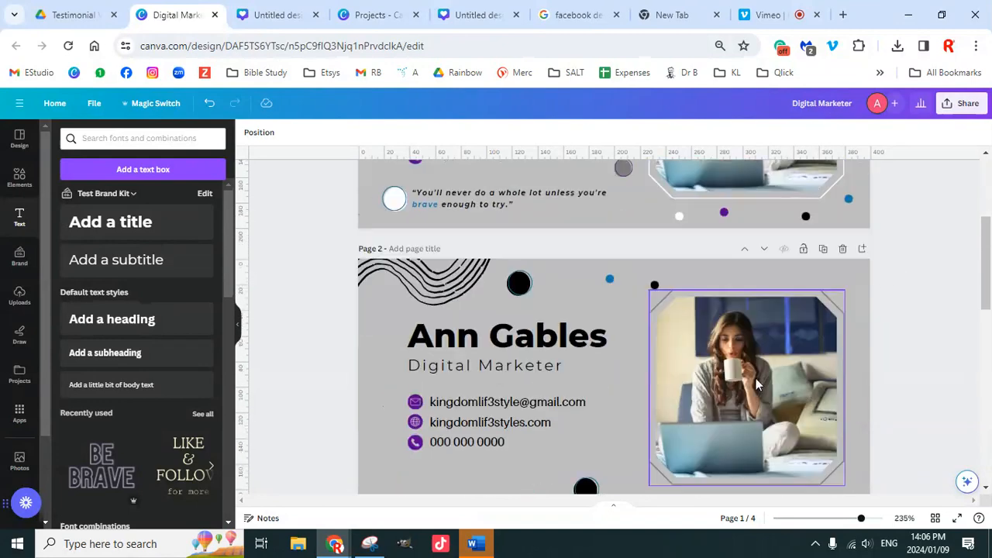
pyautogui.click(843, 248)
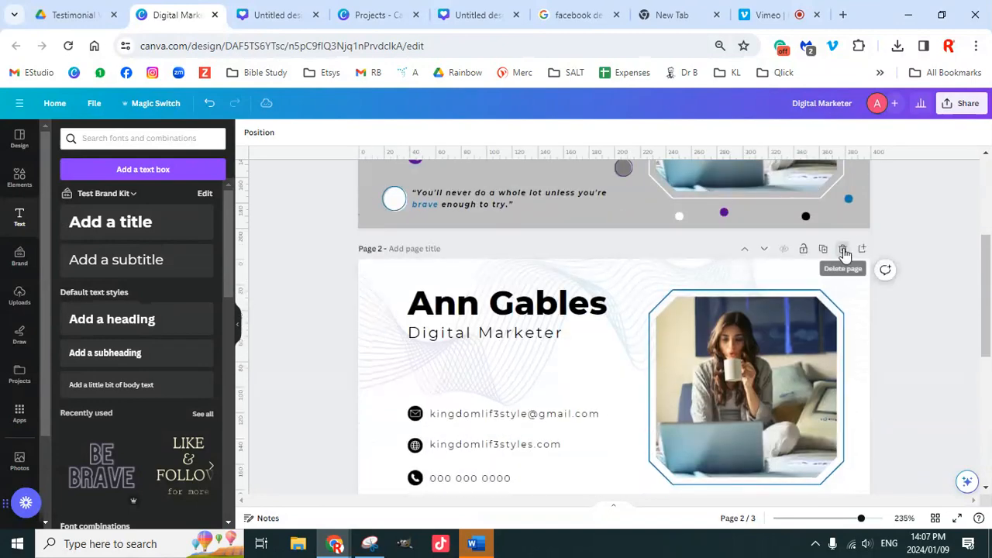
# Step: Delete the two remaining extra pages, leaving only Page 1
pyautogui.click(843, 248)
pyautogui.click(843, 248)
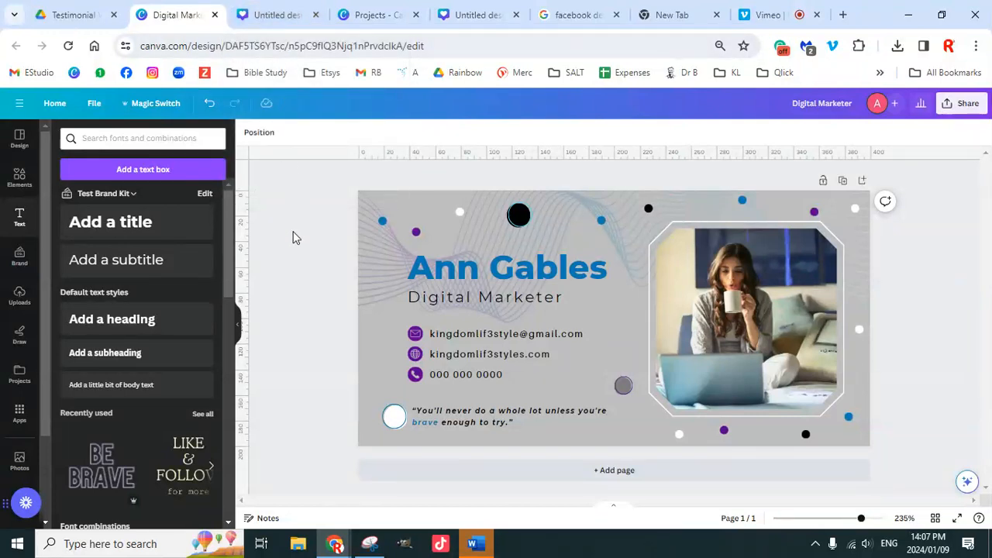
pyautogui.click(158, 107)
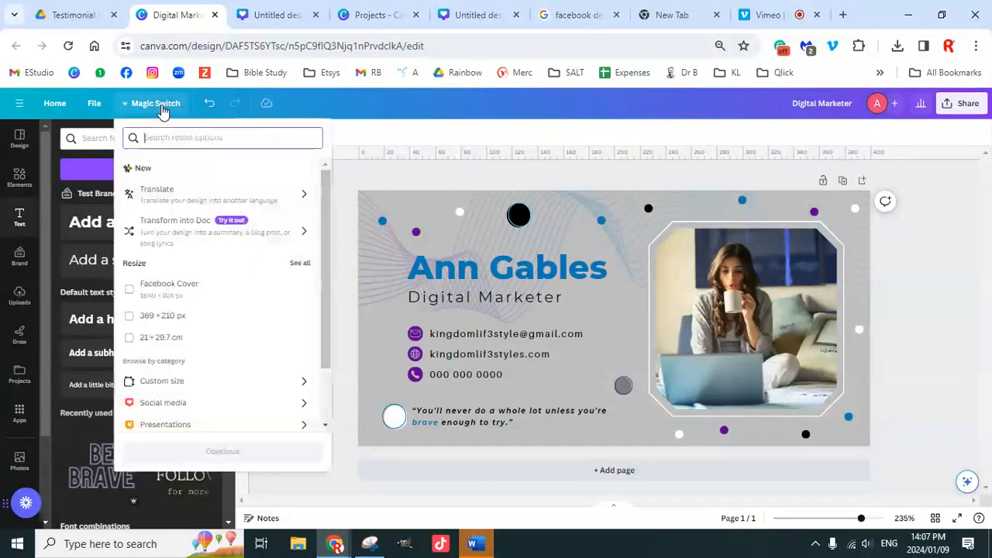
pyautogui.click(131, 294)
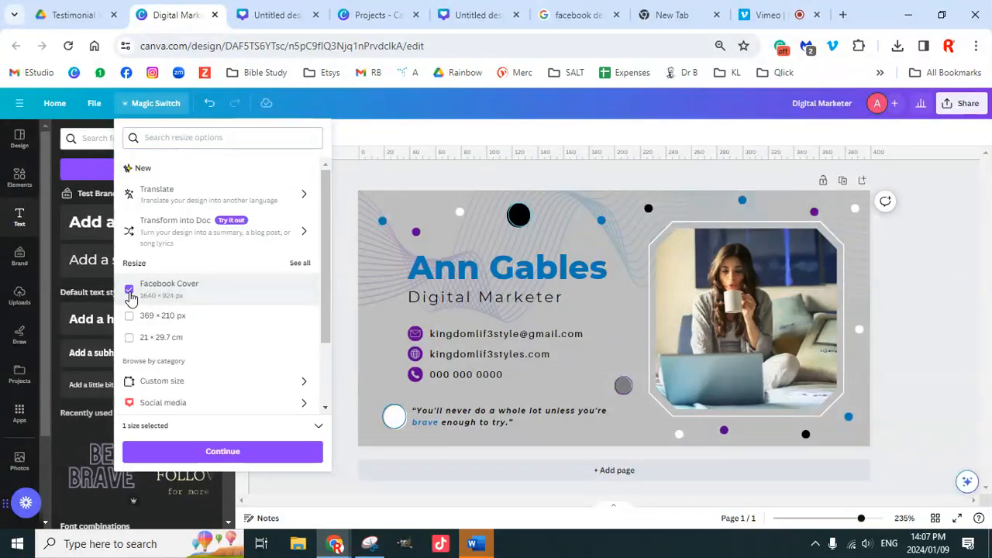
pyautogui.click(234, 454)
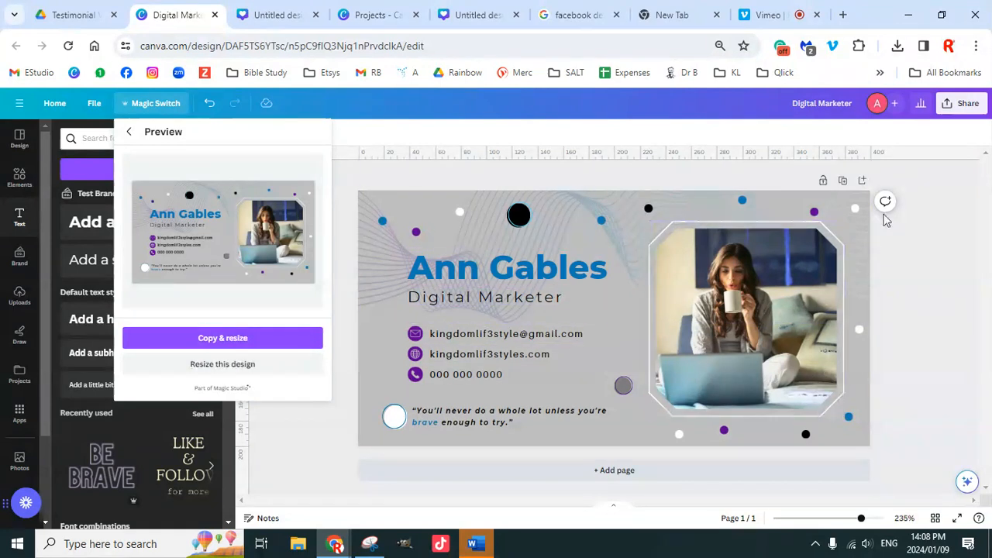
pyautogui.click(817, 107)
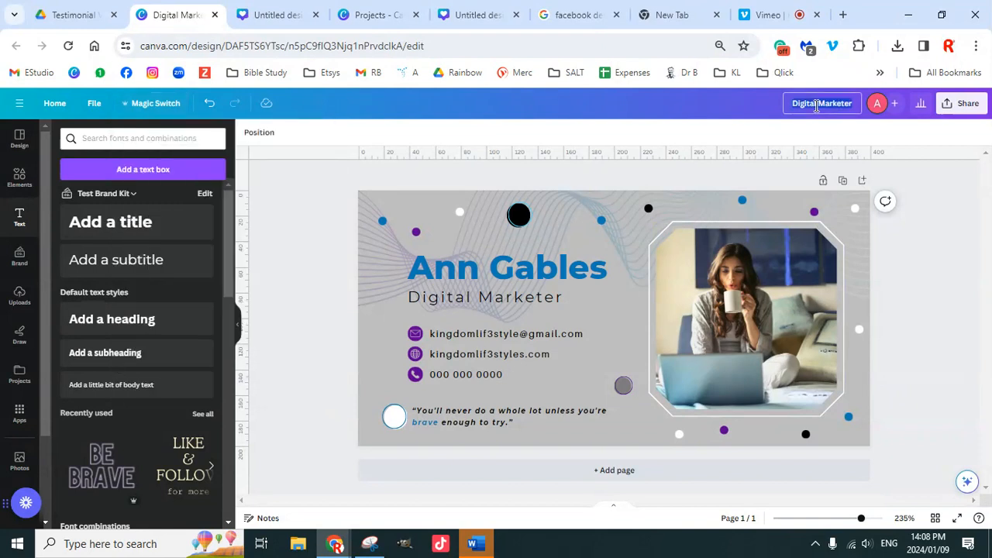
# Step: Rename the design 'Email Sig', glance at the other tabs, and return to it
pyautogui.write('Email Sig')
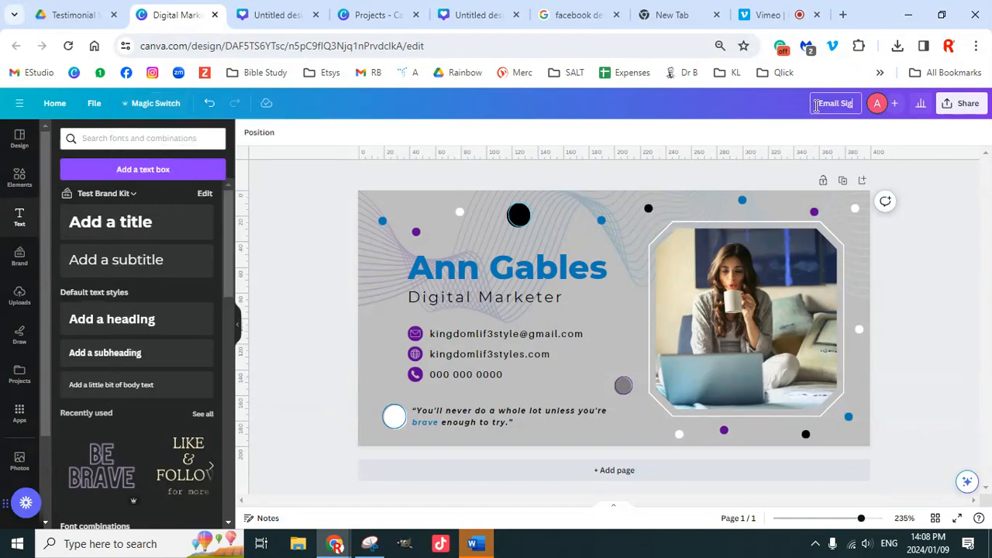
pyautogui.press('Return')
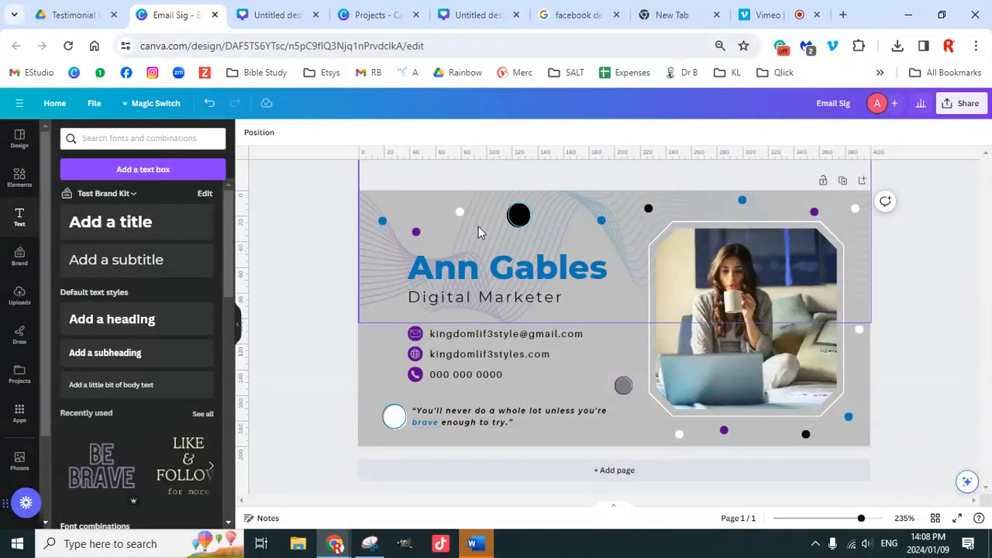
pyautogui.click(473, 15)
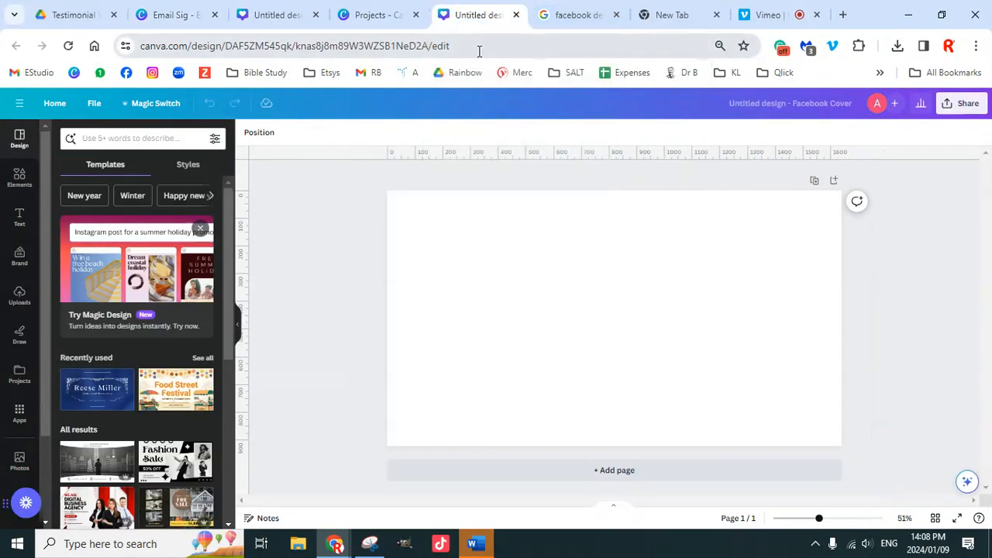
pyautogui.click(381, 19)
pyautogui.scroll(-10, 307, 421)
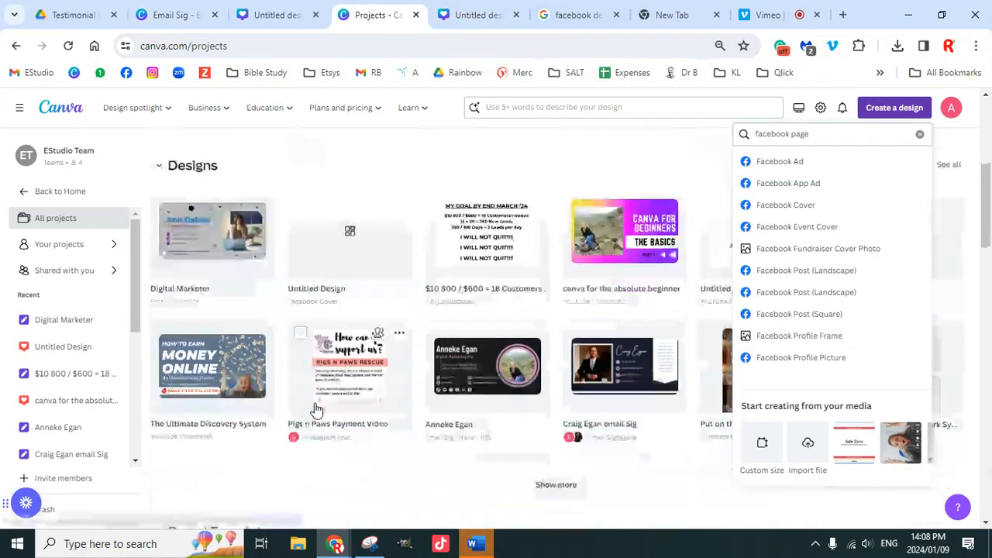
pyautogui.scroll(-10, 417, 335)
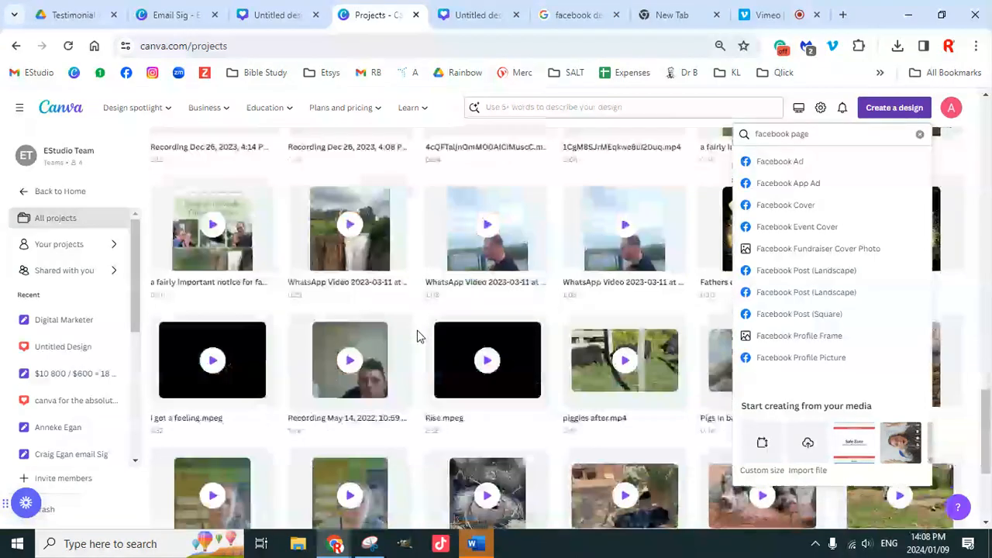
pyautogui.scroll(15, 413, 346)
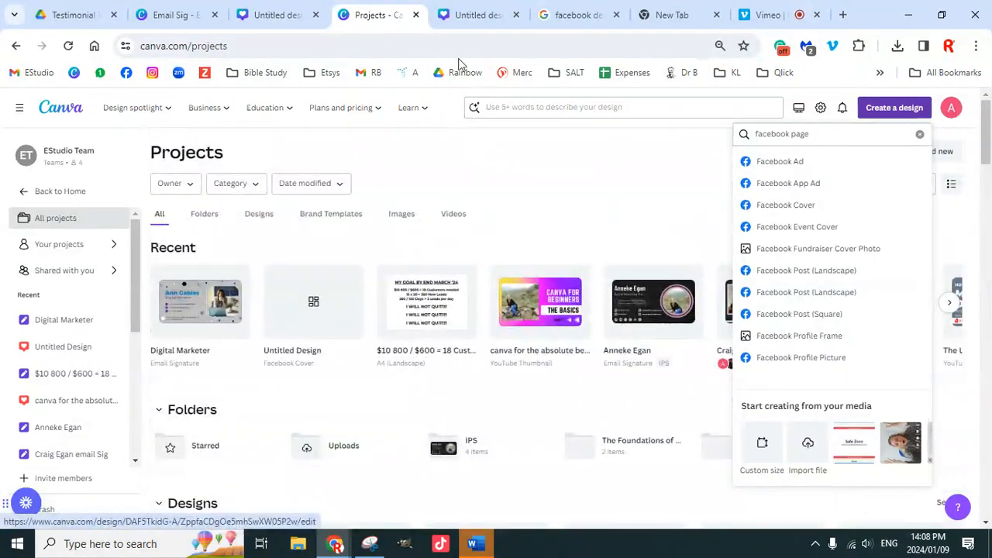
pyautogui.click(283, 17)
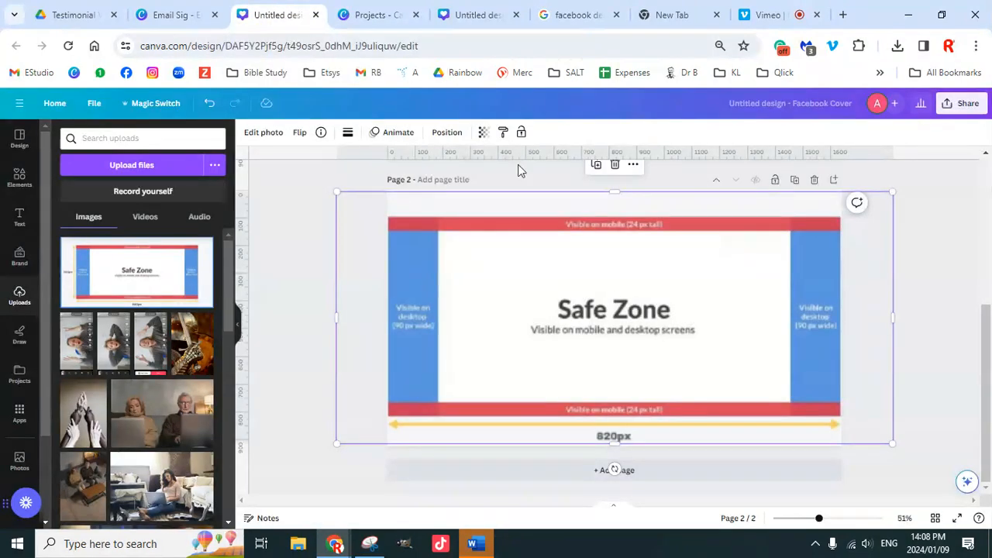
pyautogui.click(177, 16)
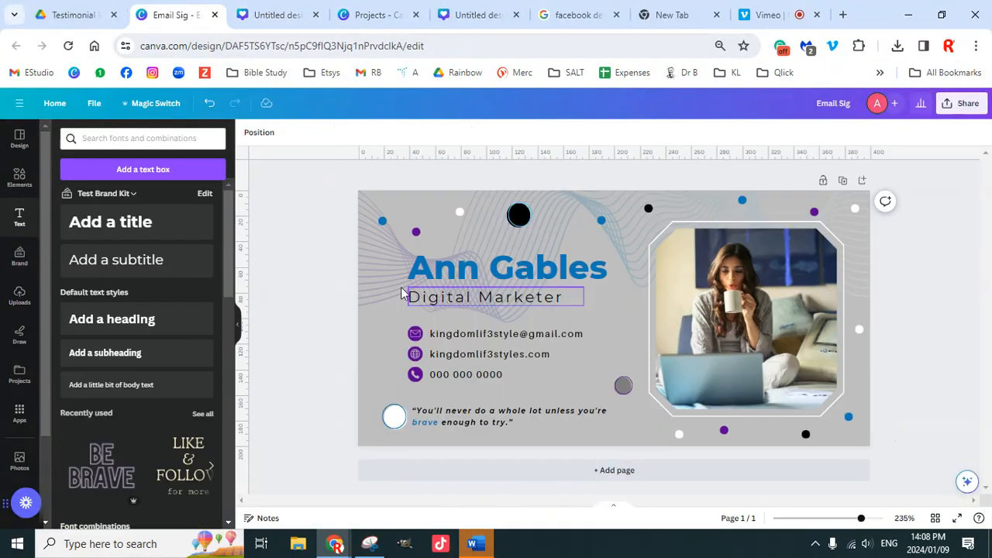
# Step: Use Magic Switch to make a Facebook Cover (1640 × 924 px) copy of Email Sig
pyautogui.click(155, 104)
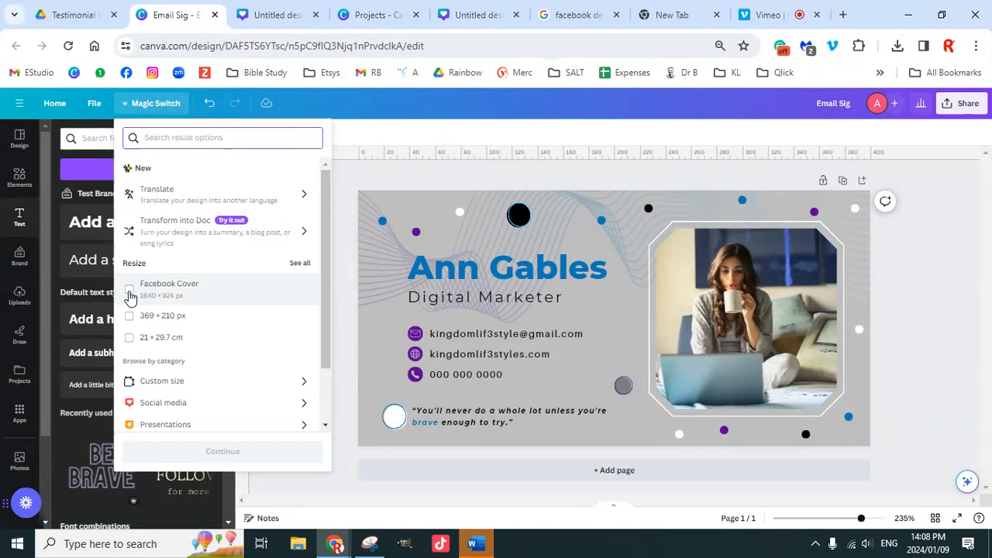
pyautogui.click(129, 294)
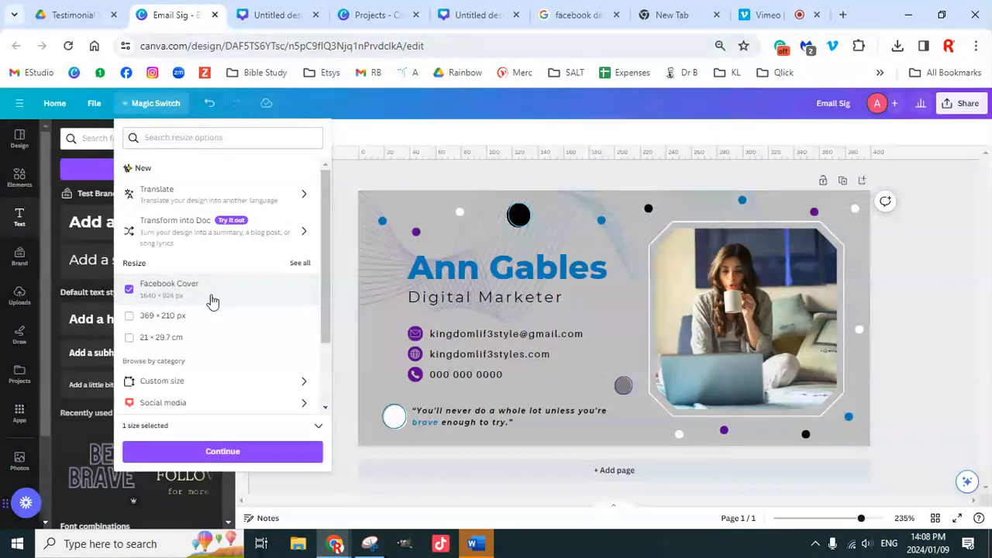
pyautogui.scroll(-2, 244, 314)
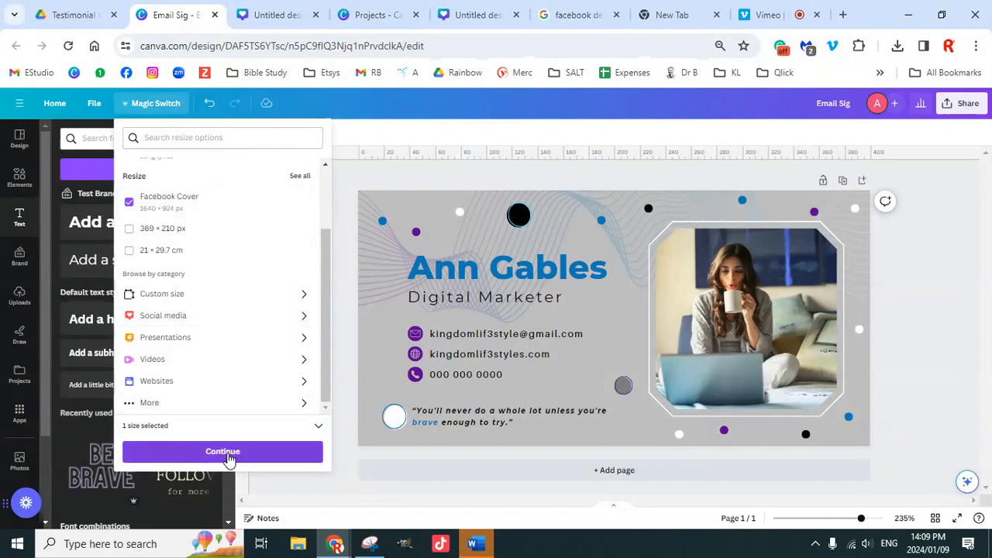
pyautogui.click(227, 453)
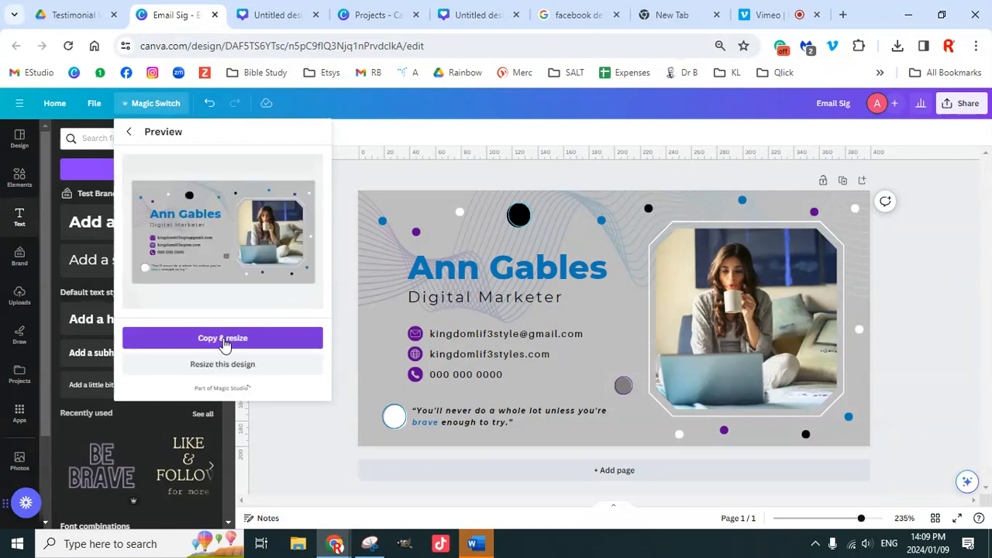
pyautogui.click(223, 342)
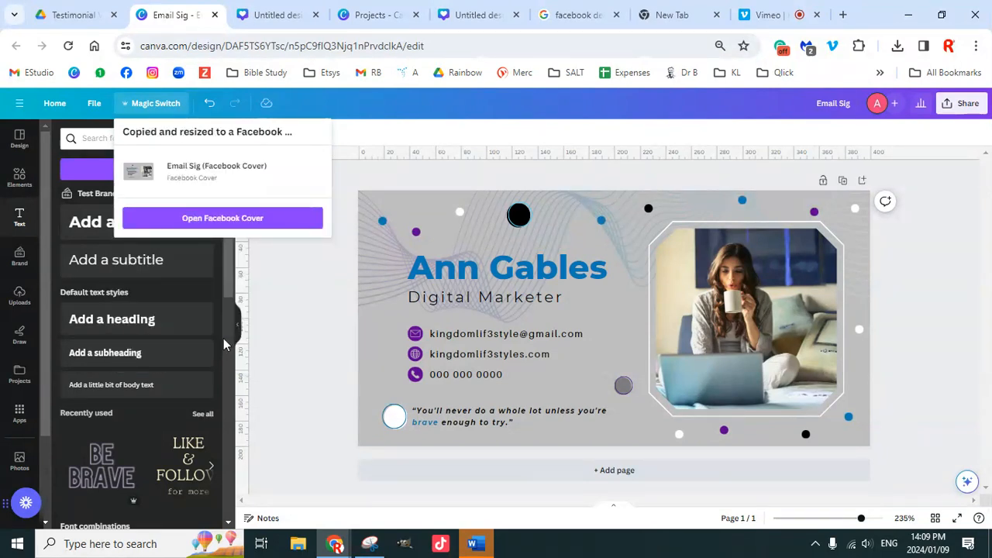
# Step: Open the Email Sig (Facebook Cover) copy, then view the Designhill safe-zone guide in Google Images
pyautogui.click(229, 221)
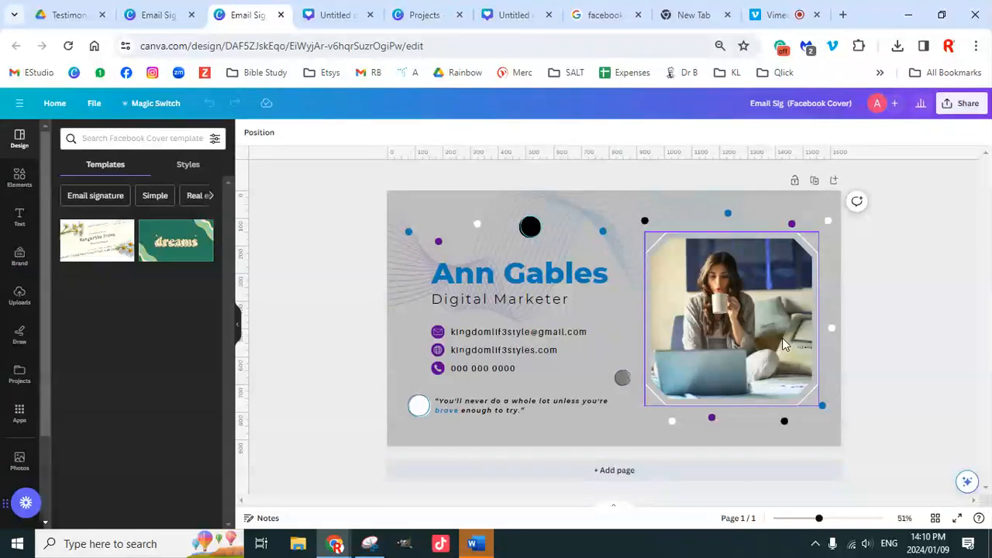
pyautogui.click(339, 19)
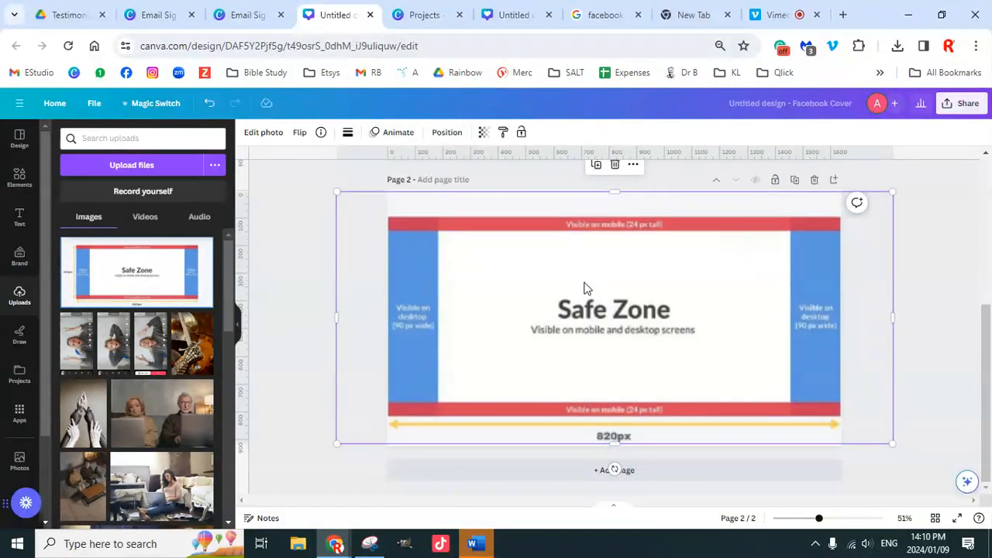
pyautogui.click(605, 15)
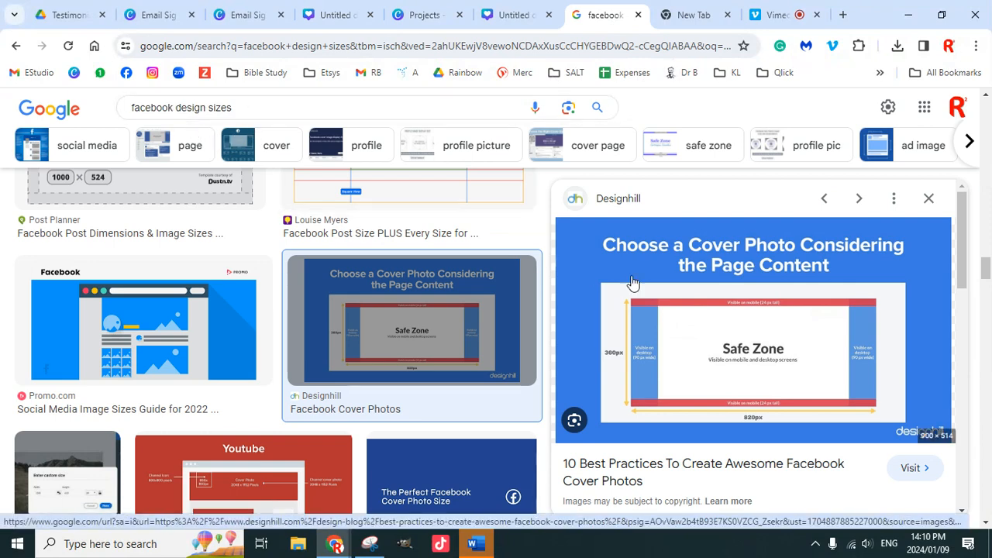
# Step: Switch from Google Images via Projects back to the Safe Zone Untitled design
pyautogui.scroll(-4, 670, 375)
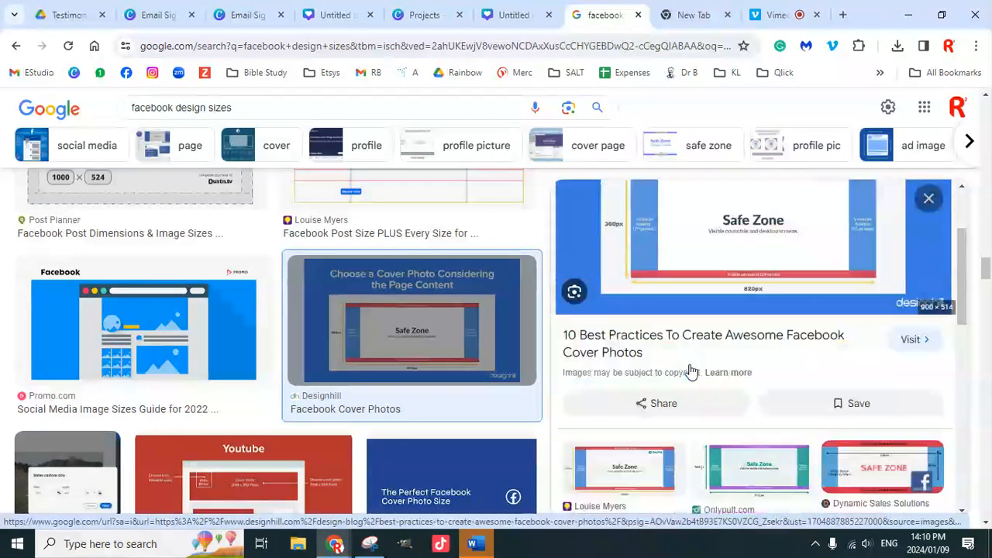
pyautogui.scroll(4, 687, 377)
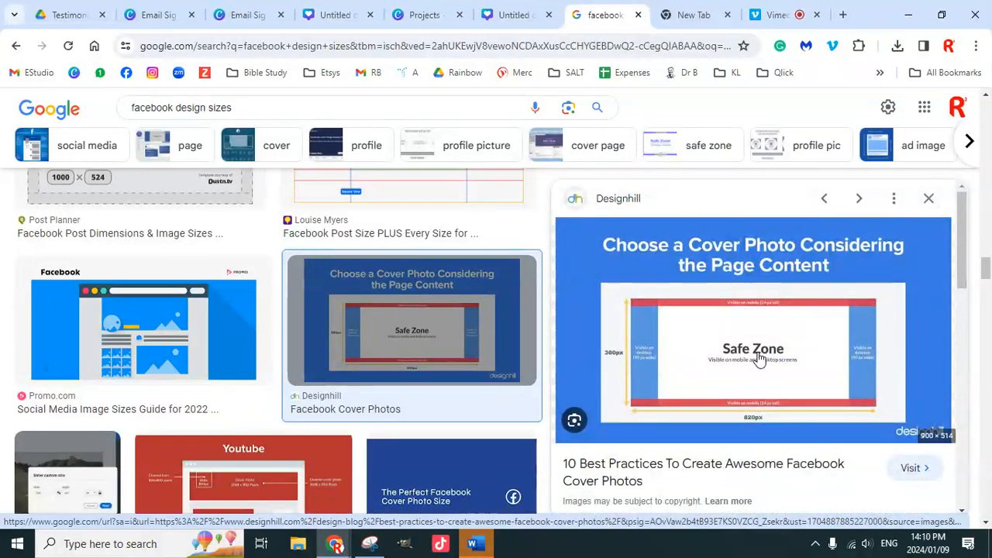
pyautogui.click(522, 24)
pyautogui.click(434, 17)
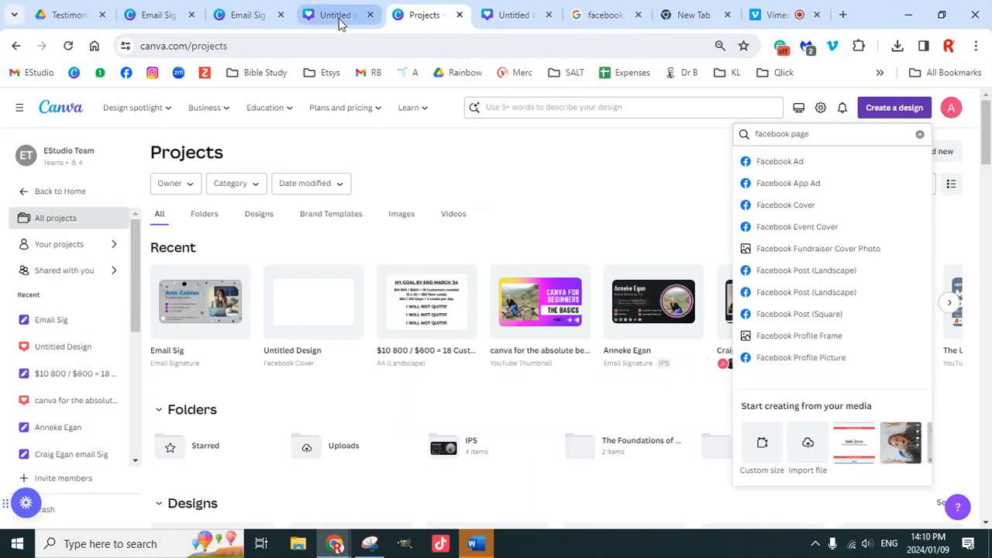
pyautogui.click(341, 17)
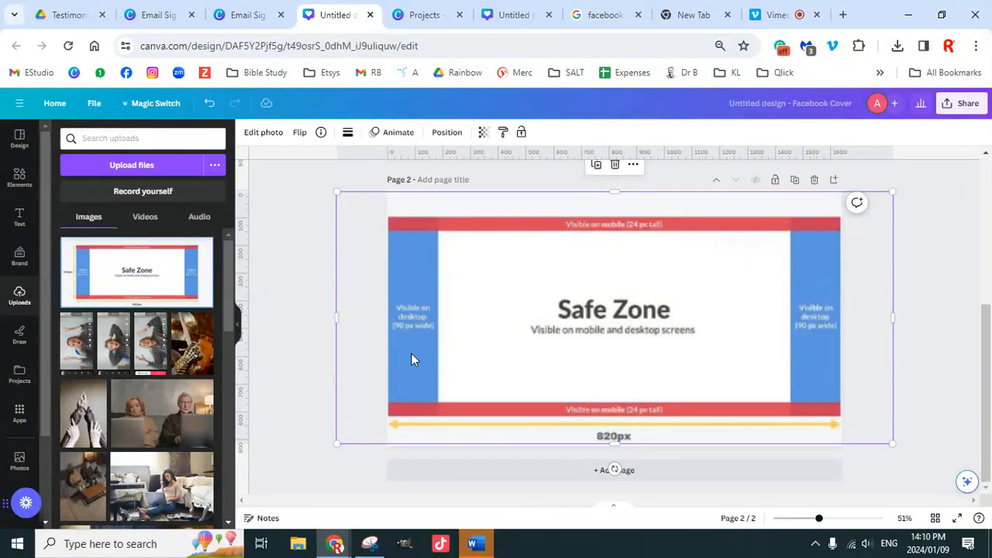
# Step: Add vertical guides at the inner edges of the left and right desktop-only bands
pyautogui.moveTo(819, 519); pyautogui.dragTo(847, 519)
pyautogui.moveTo(742, 501); pyautogui.dragTo(596, 501)
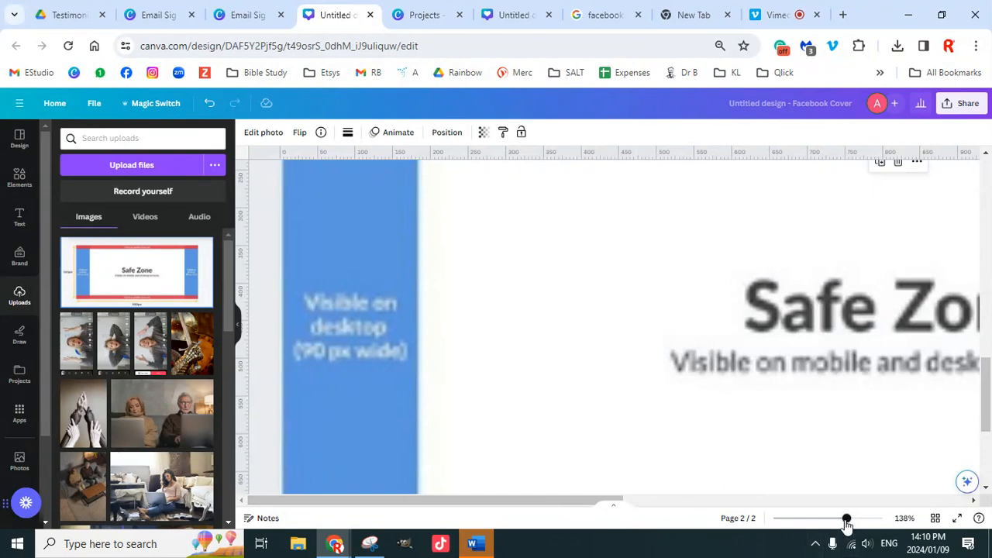
pyautogui.moveTo(846, 525); pyautogui.dragTo(822, 525)
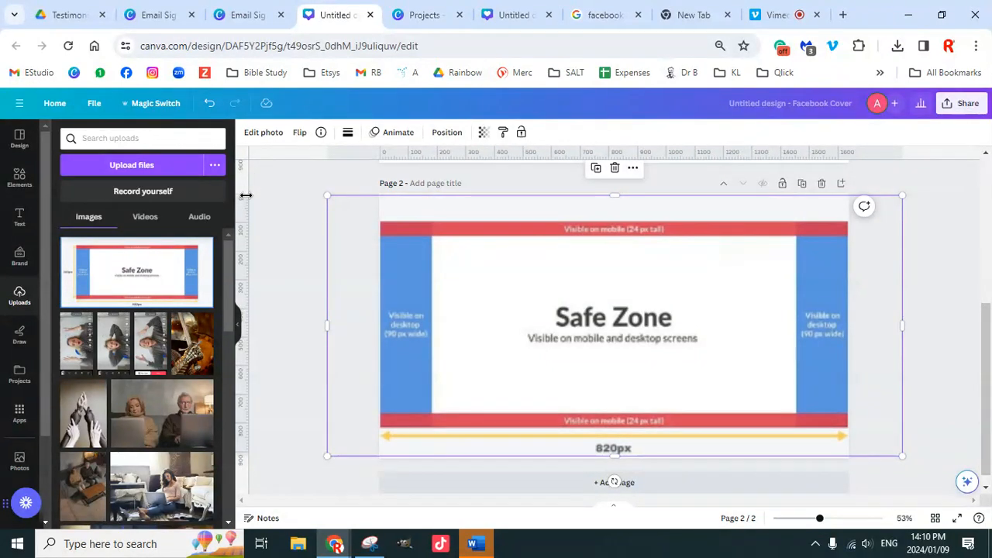
pyautogui.moveTo(243, 193); pyautogui.dragTo(795, 246)
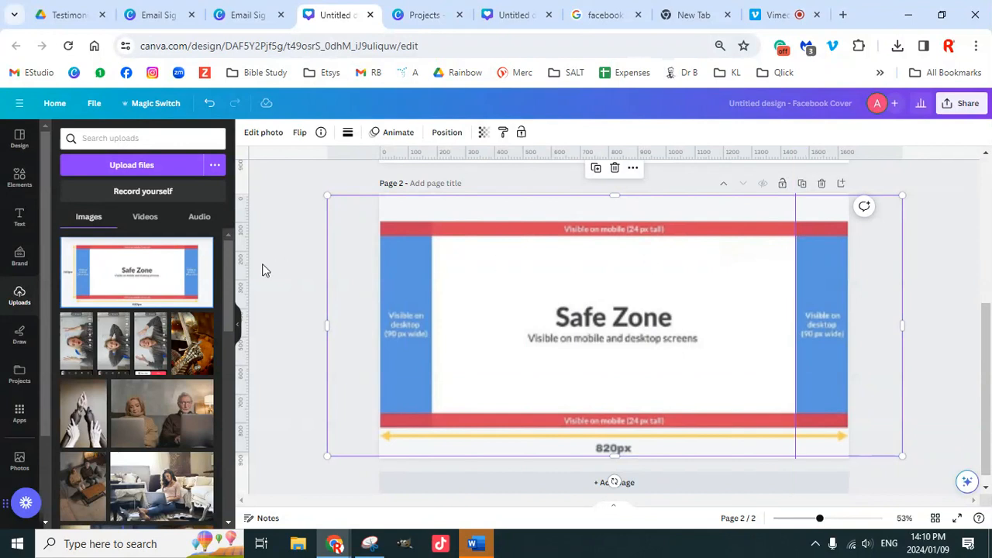
pyautogui.moveTo(245, 264); pyautogui.dragTo(431, 277)
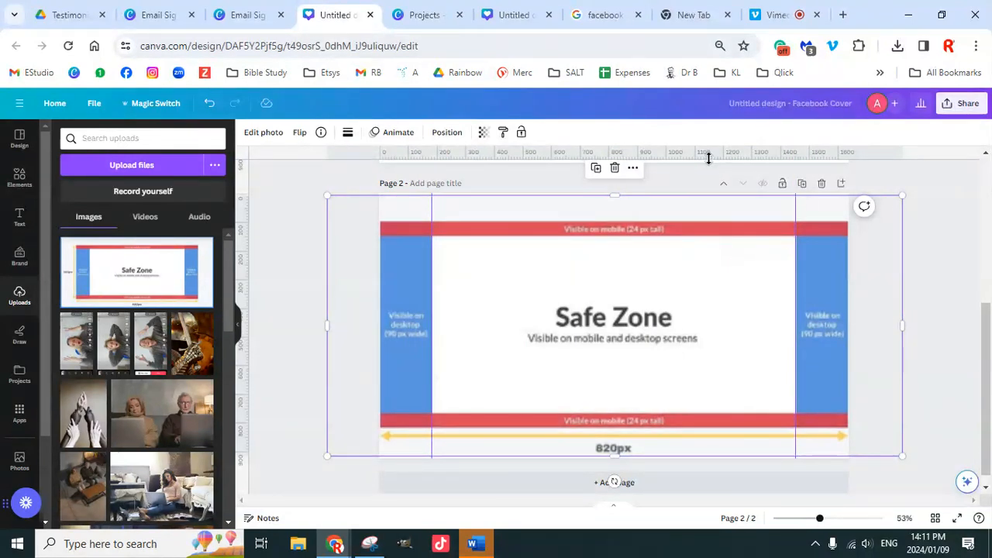
# Step: Try a horizontal guide, then undo the accidental crop of the Safe Zone image
pyautogui.moveTo(707, 154); pyautogui.dragTo(715, 234)
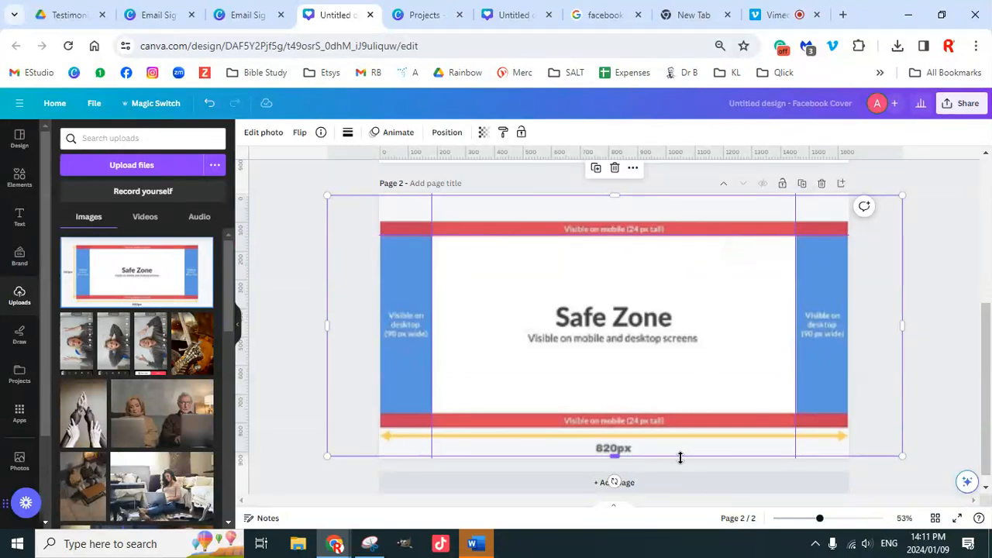
pyautogui.moveTo(680, 457); pyautogui.dragTo(684, 415)
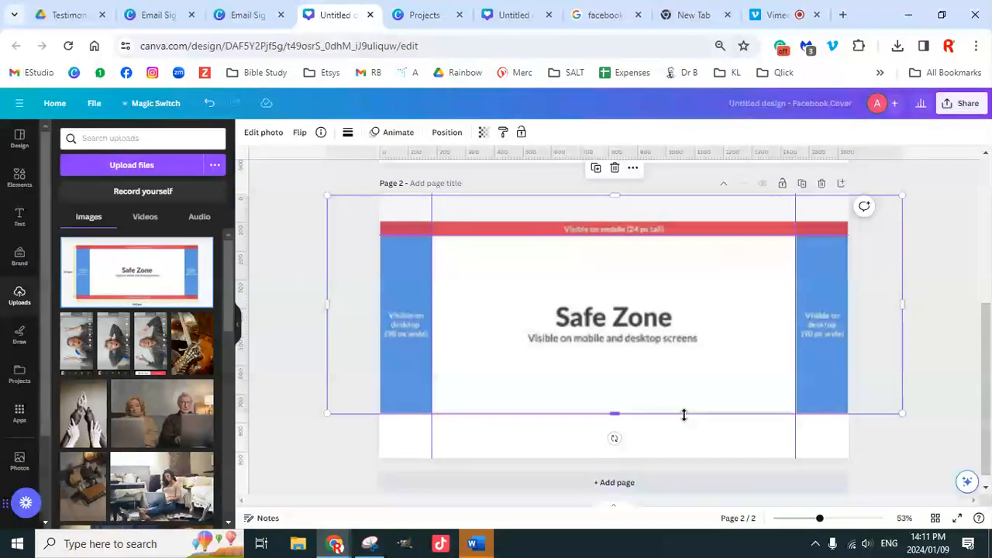
pyautogui.click(209, 109)
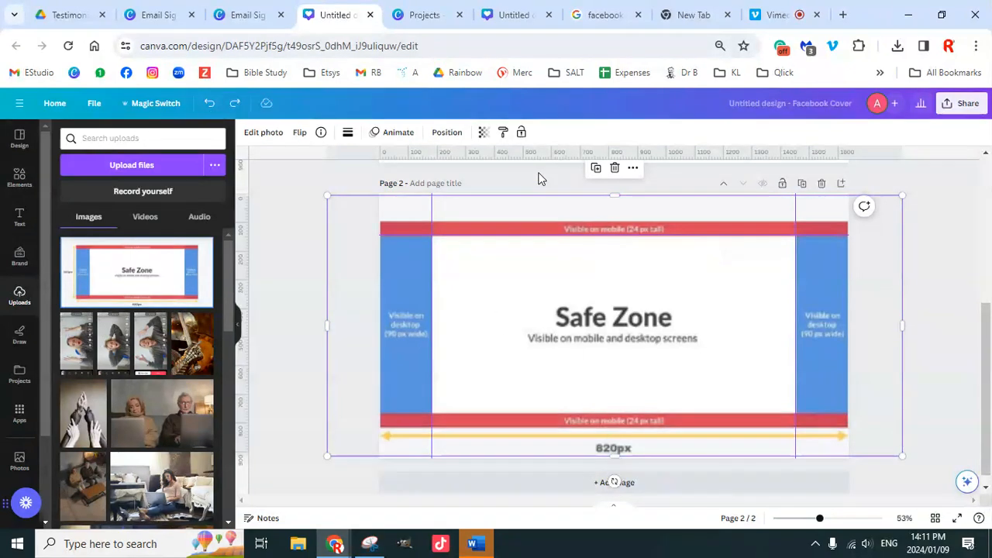
# Step: Place two horizontal guides just above and below the Safe Zone text band, then reselect the image
pyautogui.moveTo(538, 153)
pyautogui.mouseDown()
pyautogui.moveTo(556, 432)
pyautogui.moveTo(558, 413)
pyautogui.mouseUp()
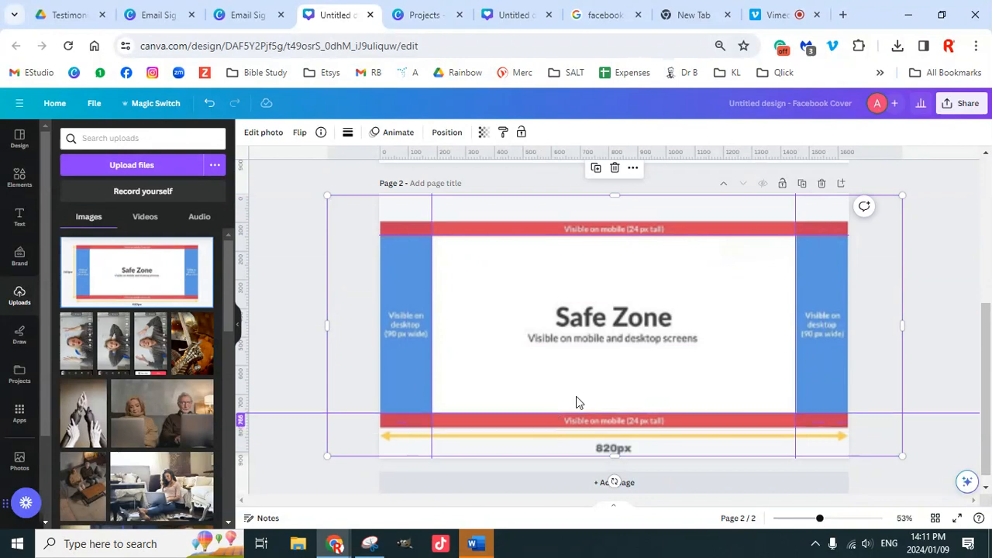
pyautogui.click(912, 281)
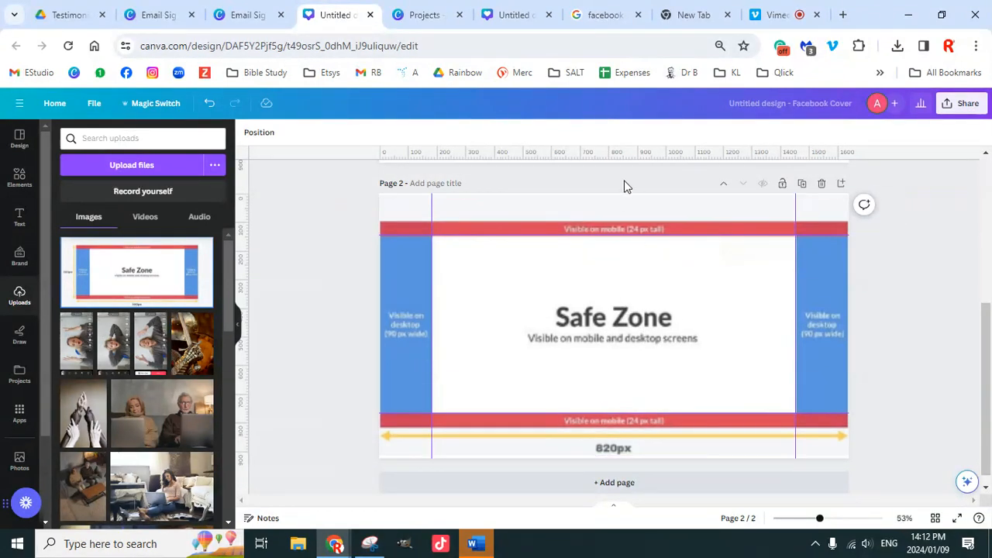
pyautogui.moveTo(615, 235); pyautogui.dragTo(621, 265)
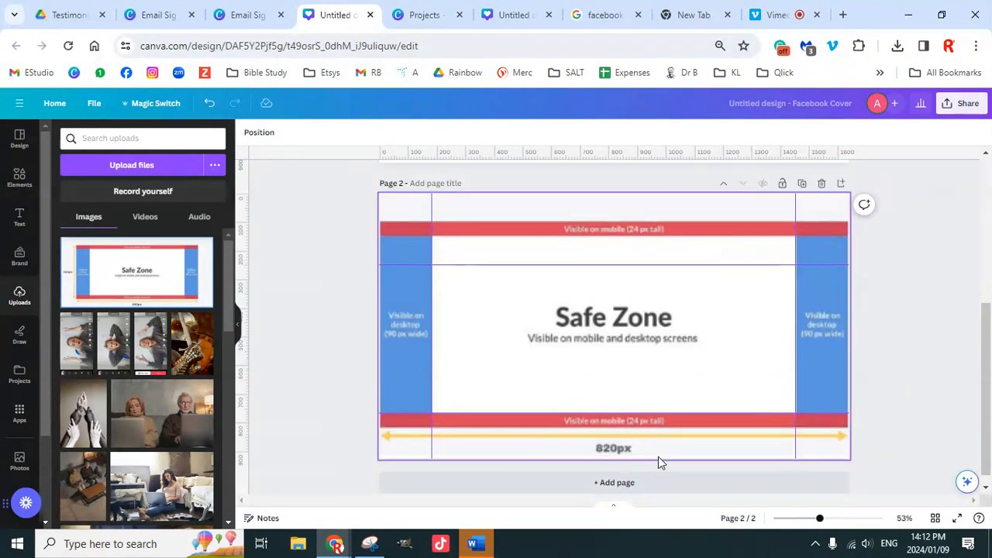
pyautogui.moveTo(664, 413); pyautogui.dragTo(660, 371)
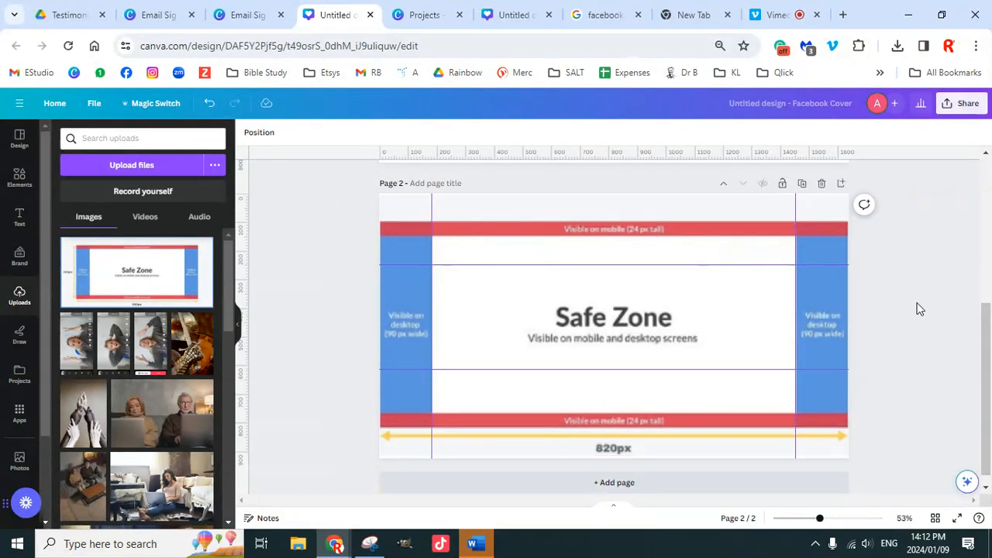
pyautogui.click(689, 339)
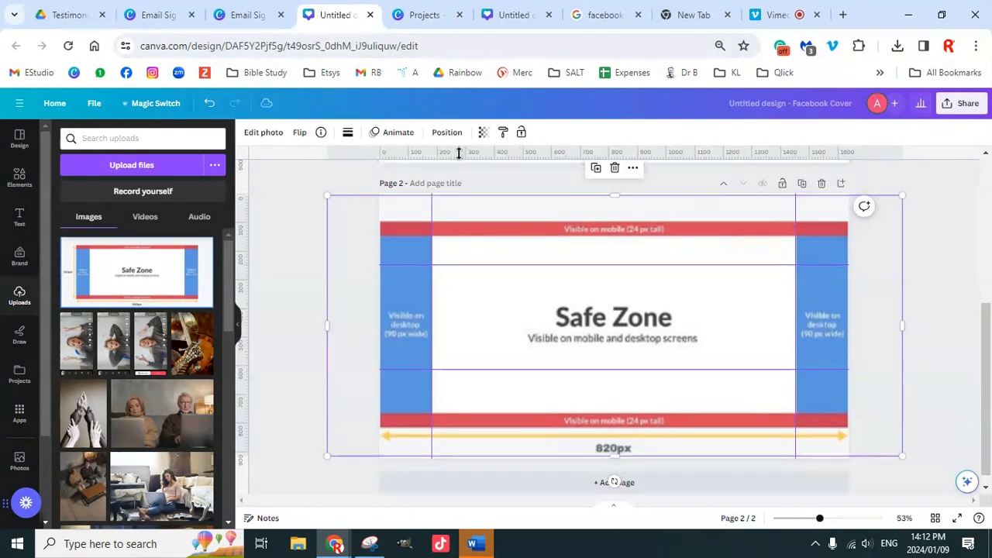
pyautogui.click(484, 134)
# Step: Drop the Safe Zone image's transparency to about 7 so the four guides stand out
pyautogui.moveTo(483, 177); pyautogui.dragTo(397, 178)
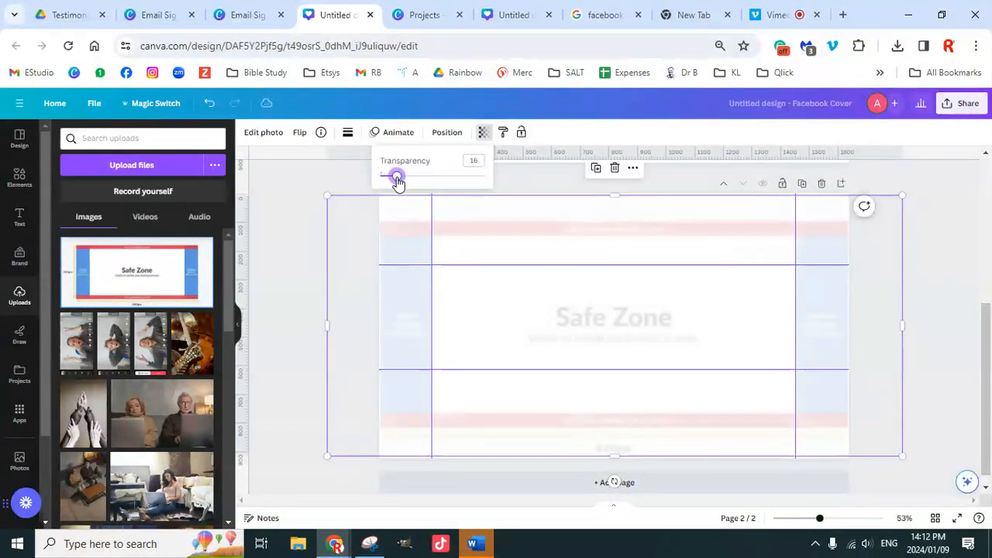
pyautogui.click(936, 286)
pyautogui.click(935, 280)
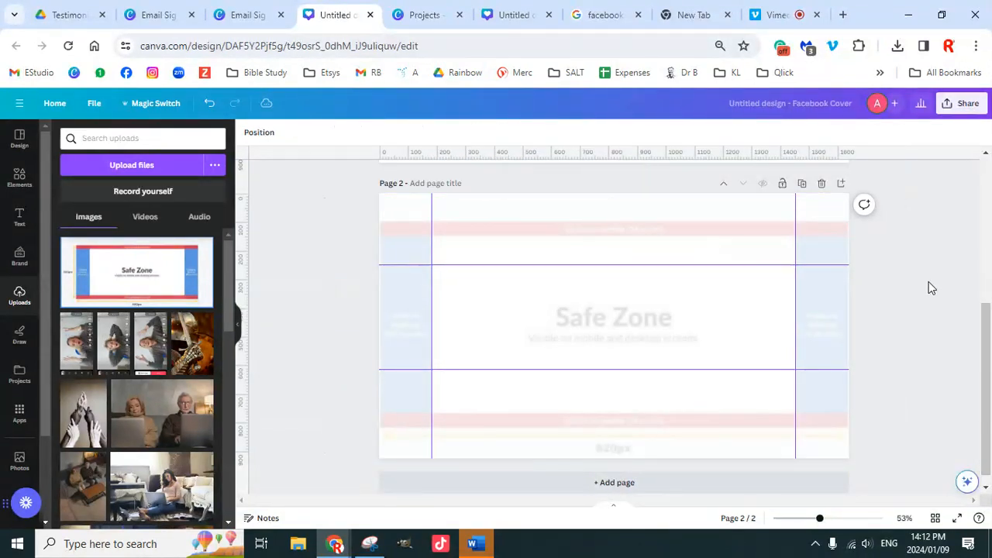
pyautogui.click(828, 310)
pyautogui.scroll(3, 876, 333)
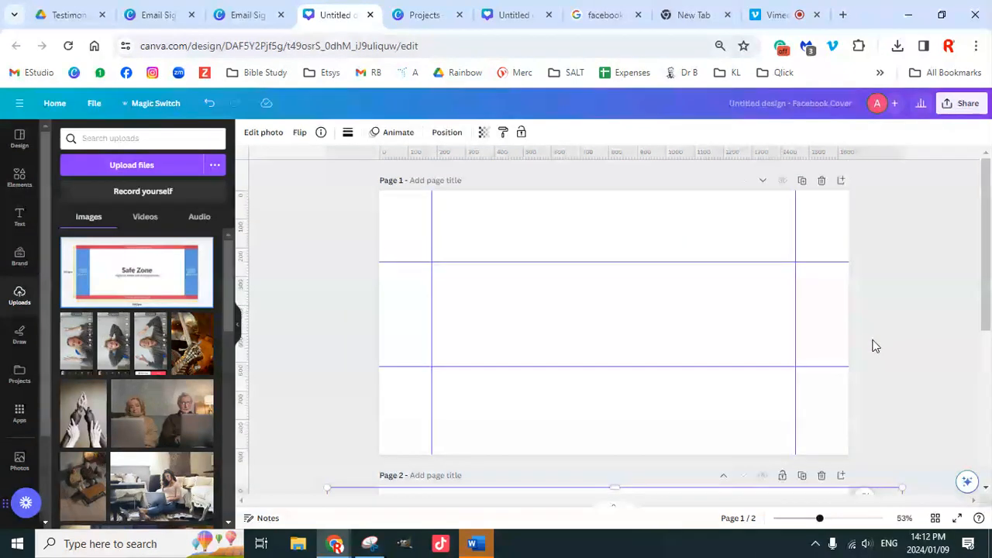
pyautogui.scroll(-3, 875, 346)
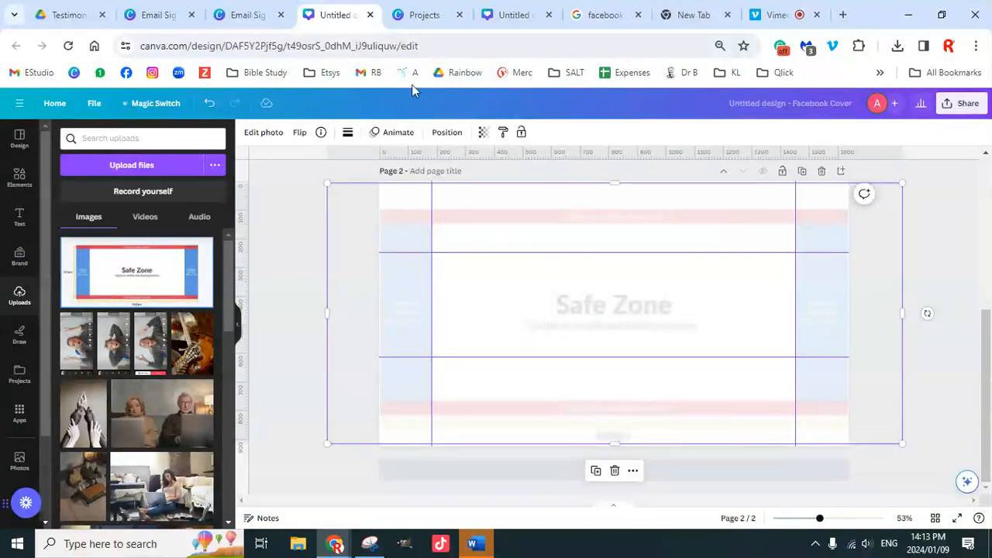
pyautogui.click(242, 14)
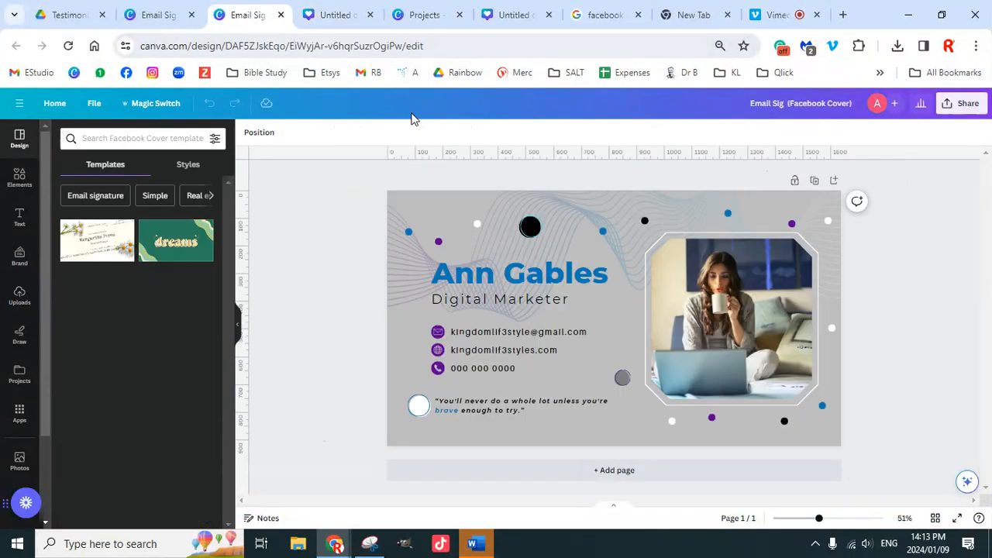
pyautogui.click(422, 15)
pyautogui.click(521, 14)
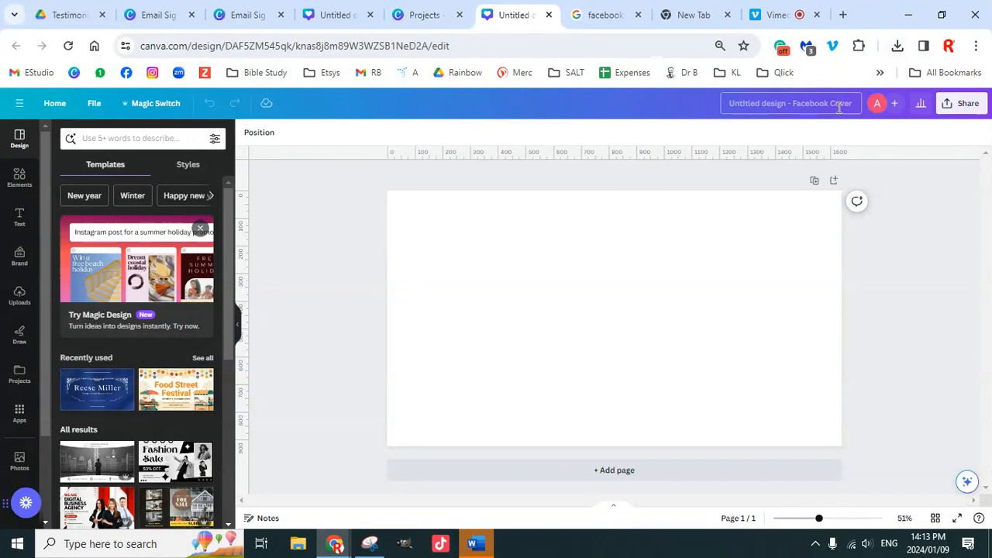
pyautogui.click(254, 16)
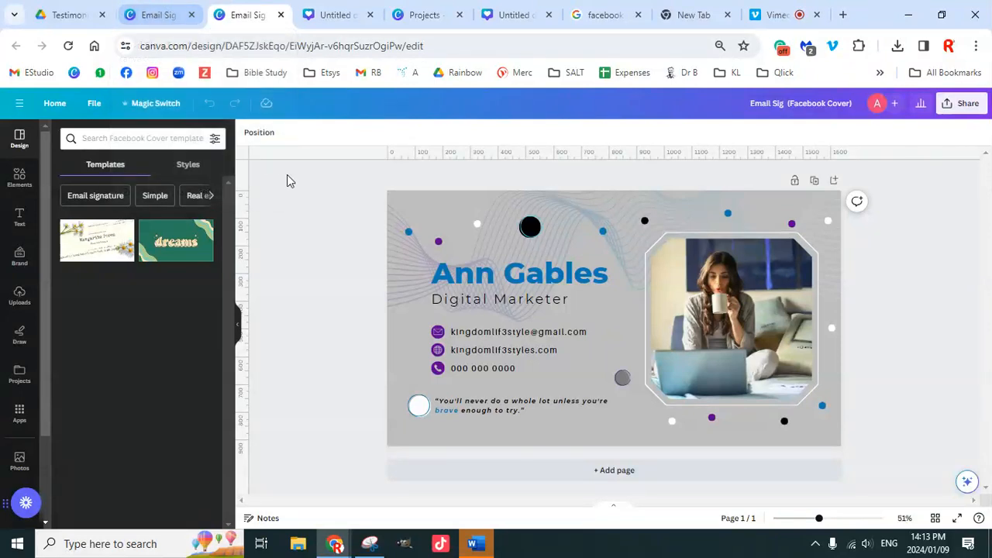
pyautogui.click(603, 436)
pyautogui.click(603, 436)
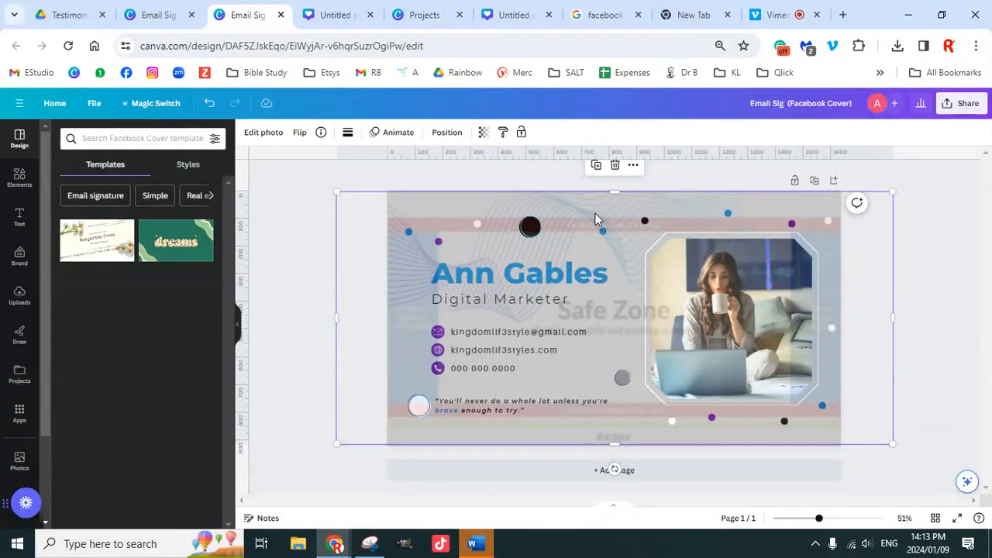
# Step: Add two horizontal and two vertical guides at the overlay's safe zone edges, nudging the lower one down
pyautogui.moveTo(644, 162); pyautogui.dragTo(647, 253)
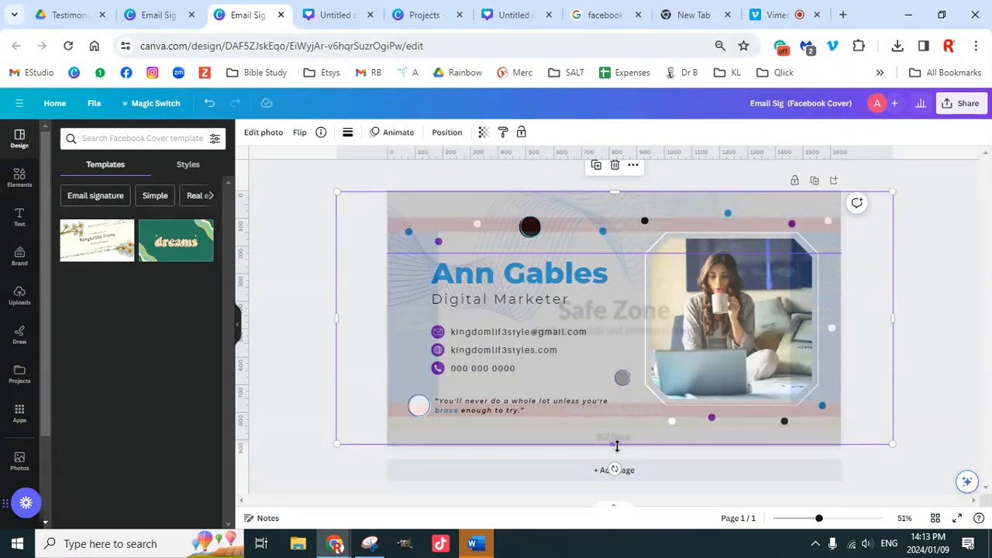
pyautogui.moveTo(558, 158); pyautogui.dragTo(567, 376)
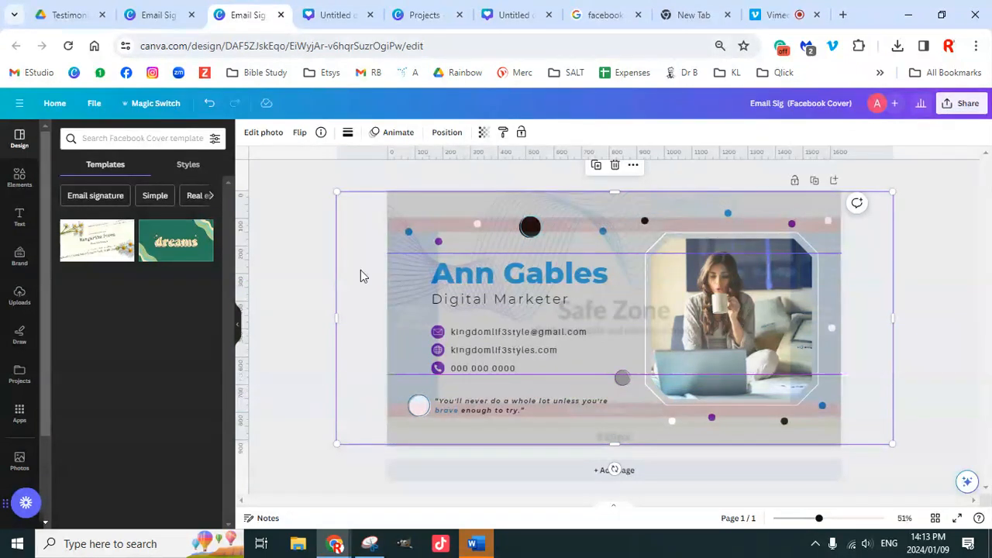
pyautogui.moveTo(244, 283); pyautogui.dragTo(436, 309)
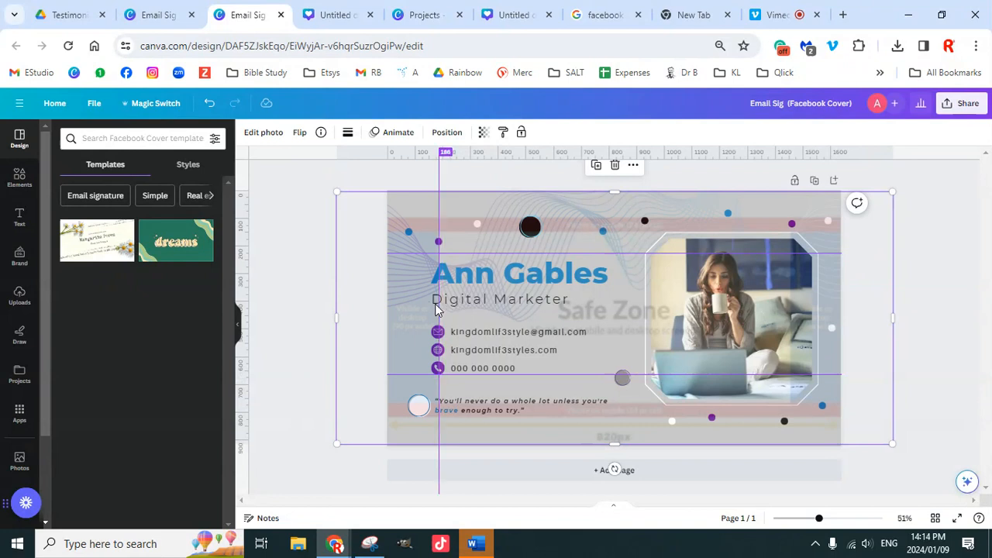
pyautogui.moveTo(243, 261); pyautogui.dragTo(789, 288)
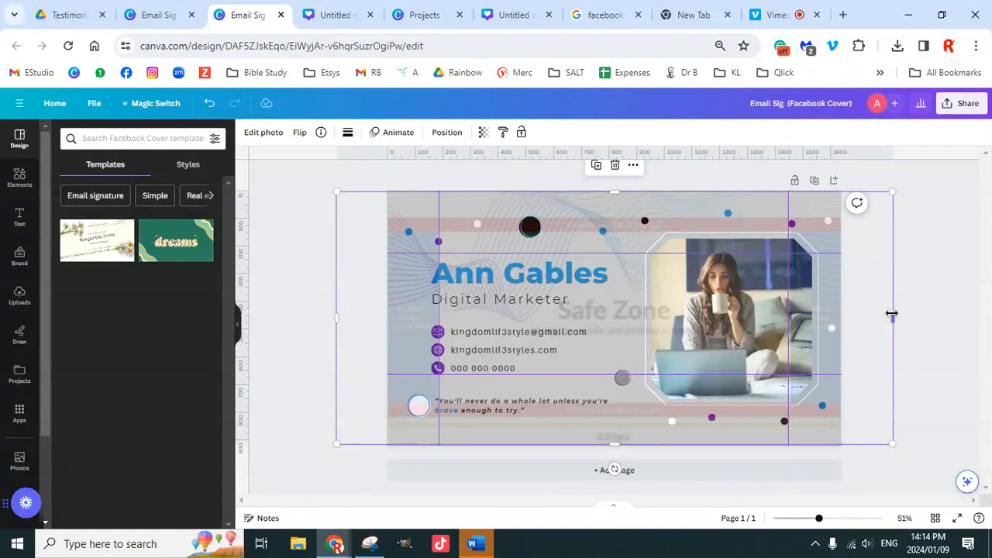
pyautogui.click(914, 318)
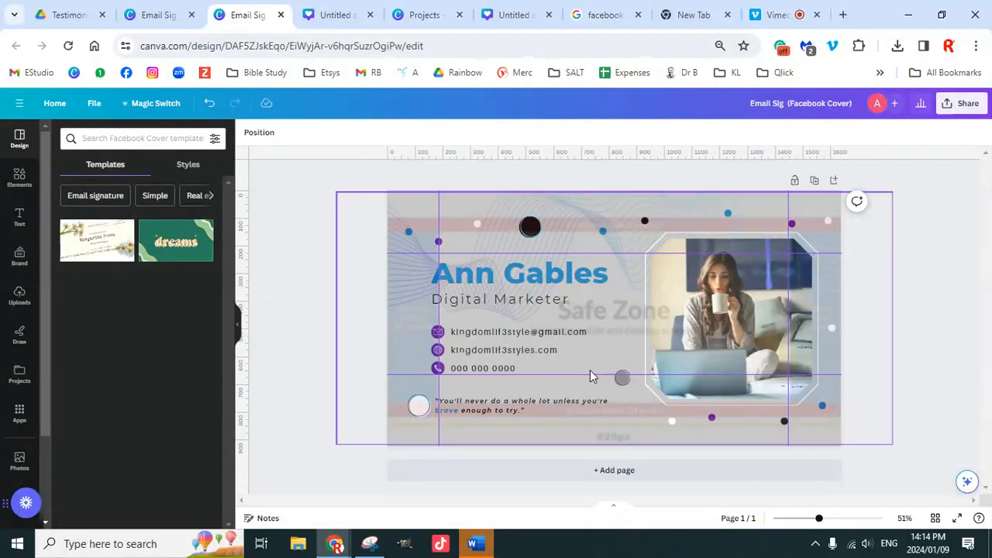
pyautogui.moveTo(591, 374); pyautogui.dragTo(591, 380)
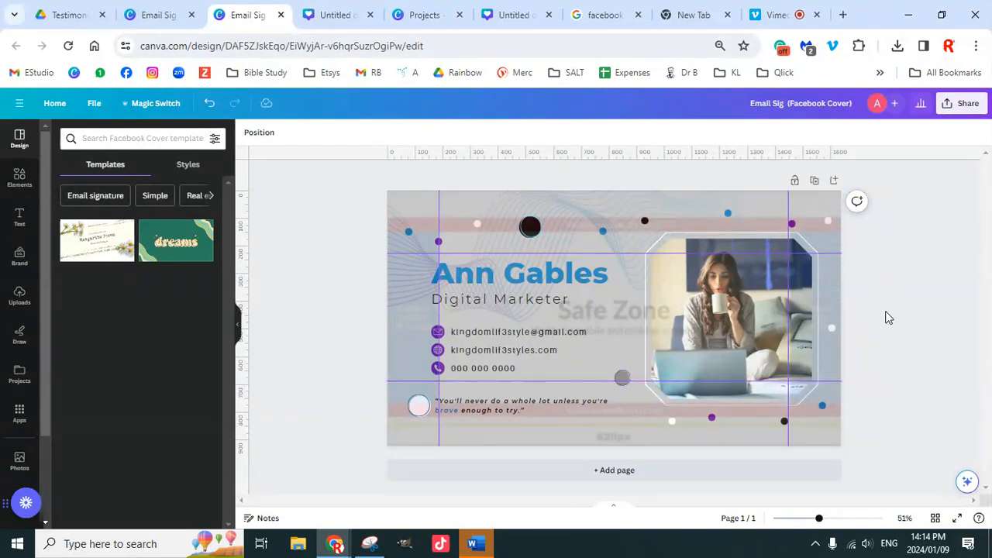
# Step: Delete the semi-transparent Safe Zone overlay from the cover and bring up the Share panel
pyautogui.click(839, 326)
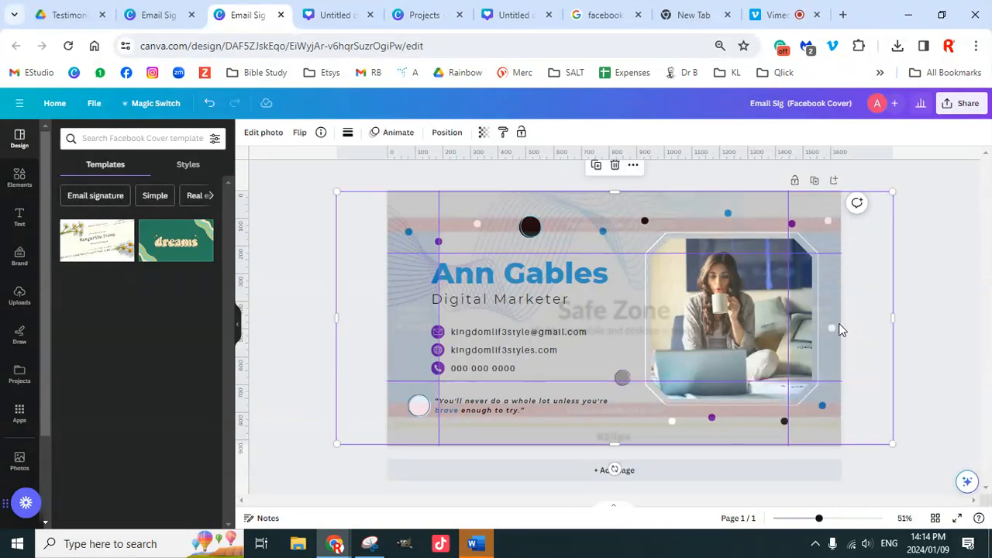
pyautogui.press('Delete')
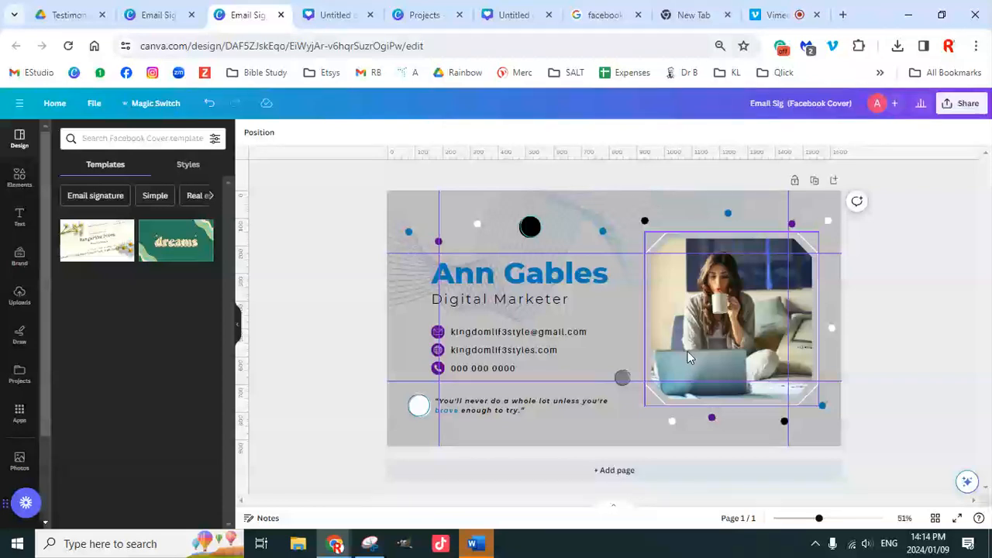
pyautogui.click(964, 104)
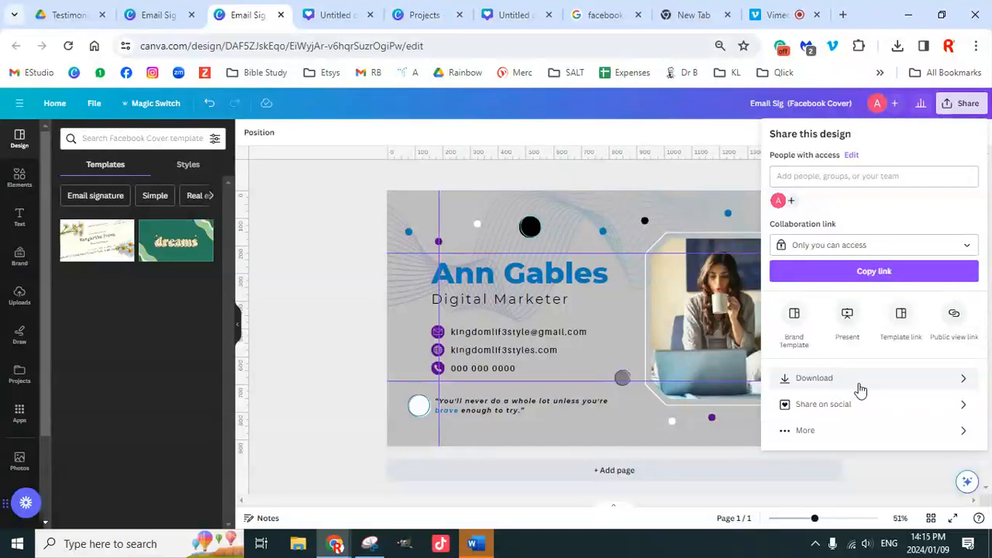
# Step: Download the cover as a 1640 × 924 PNG, then start a new browser tab
pyautogui.click(861, 388)
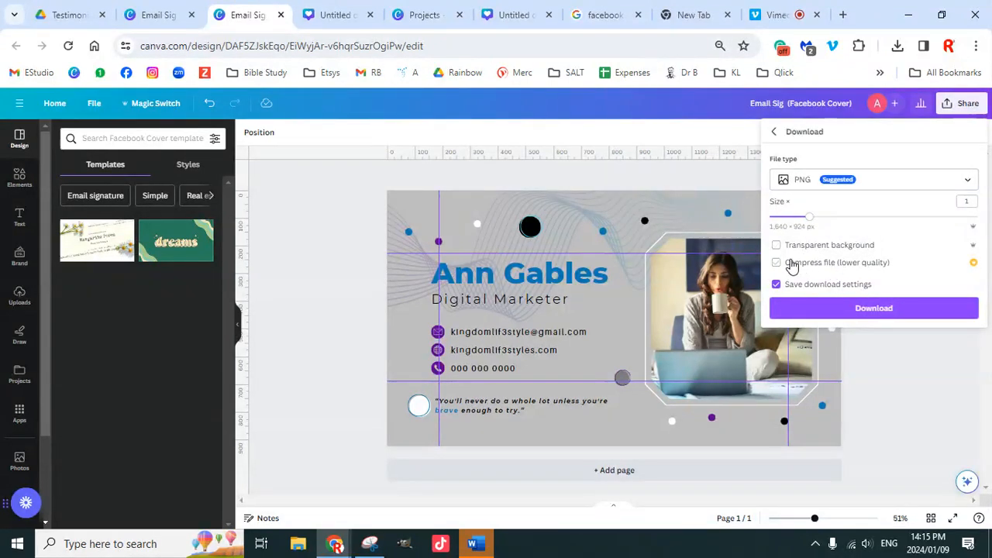
pyautogui.click(849, 310)
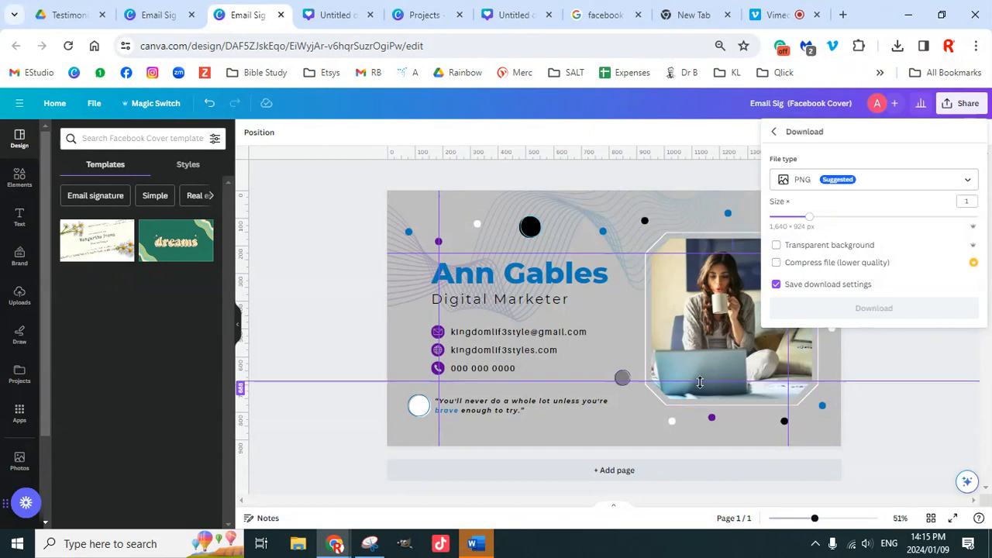
pyautogui.click(843, 15)
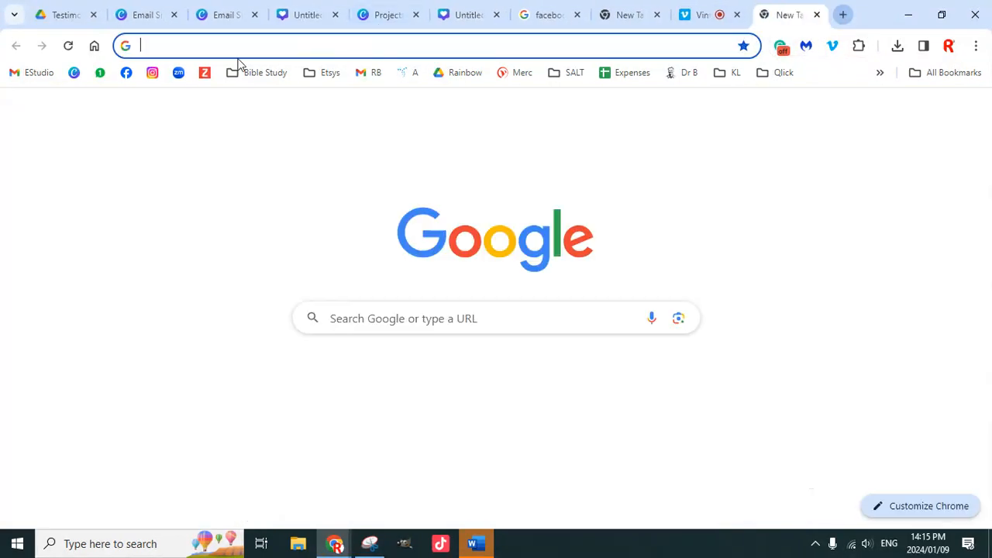
# Step: Save the downloaded cover as 'FB Test' in Canva Classes and go to Facebook
pyautogui.click(126, 74)
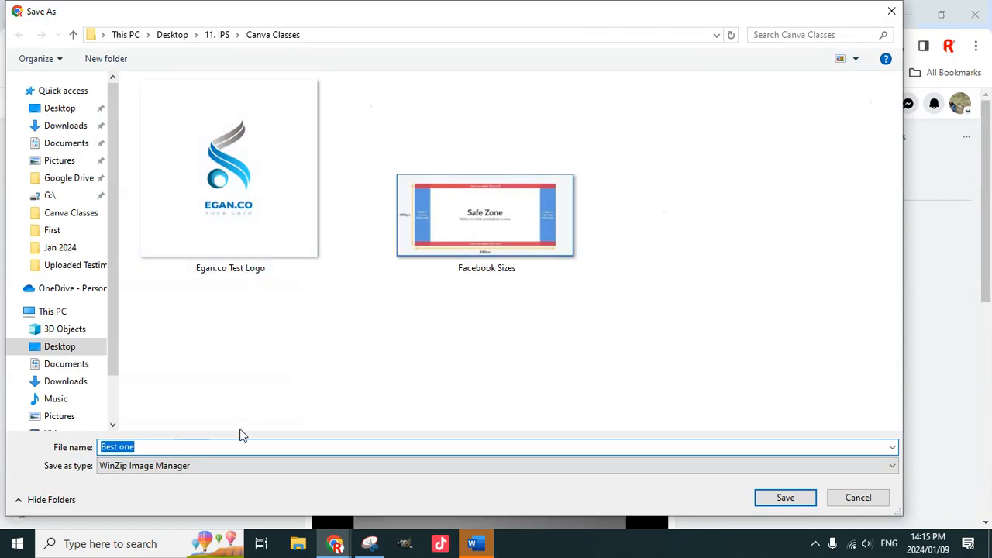
pyautogui.write('FB Test')
pyautogui.press('Return')
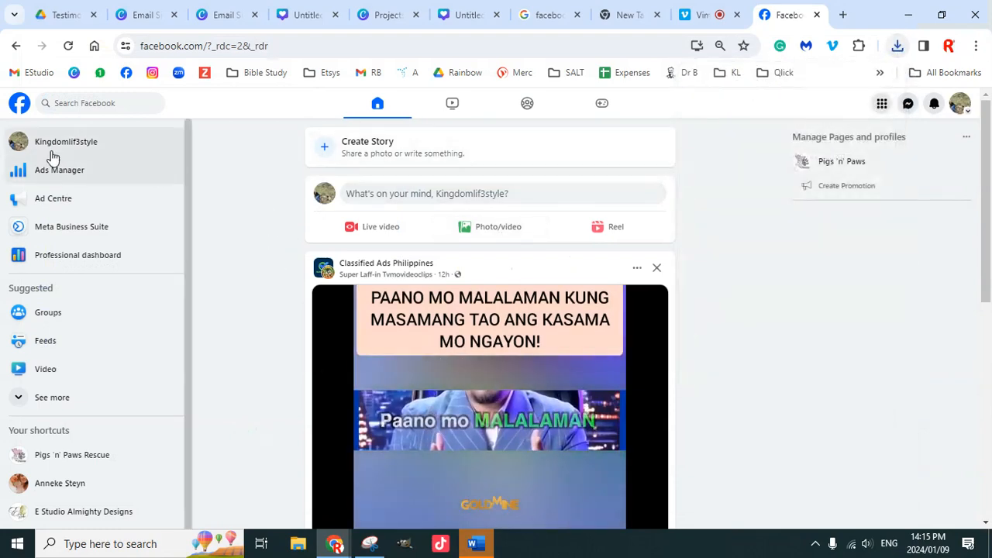
# Step: Expand the sidebar's shortcuts list with See more to reveal pages like Rainbow Blessings Shop
pyautogui.scroll(-1, 88, 394)
pyautogui.scroll(-2, 87, 398)
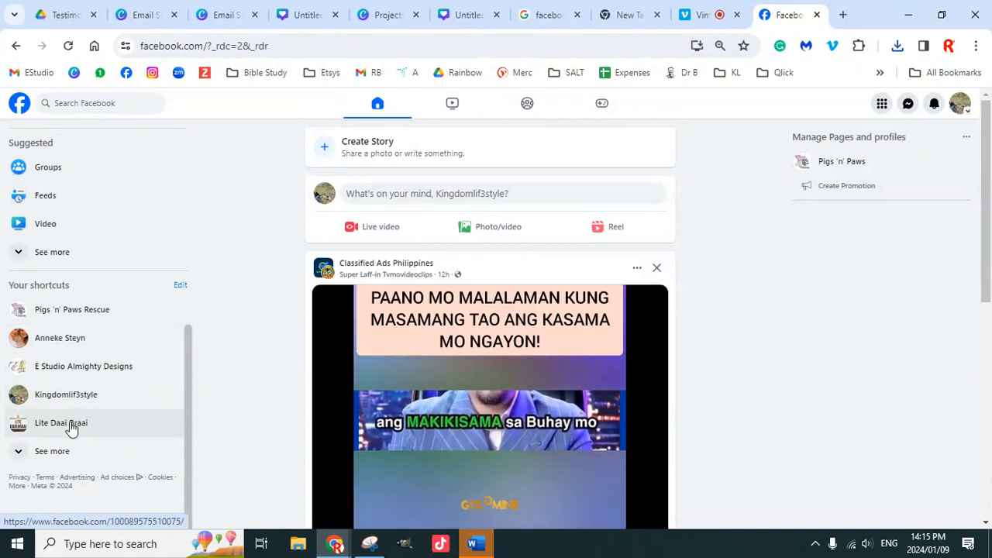
pyautogui.click(17, 453)
pyautogui.scroll(-1, 94, 428)
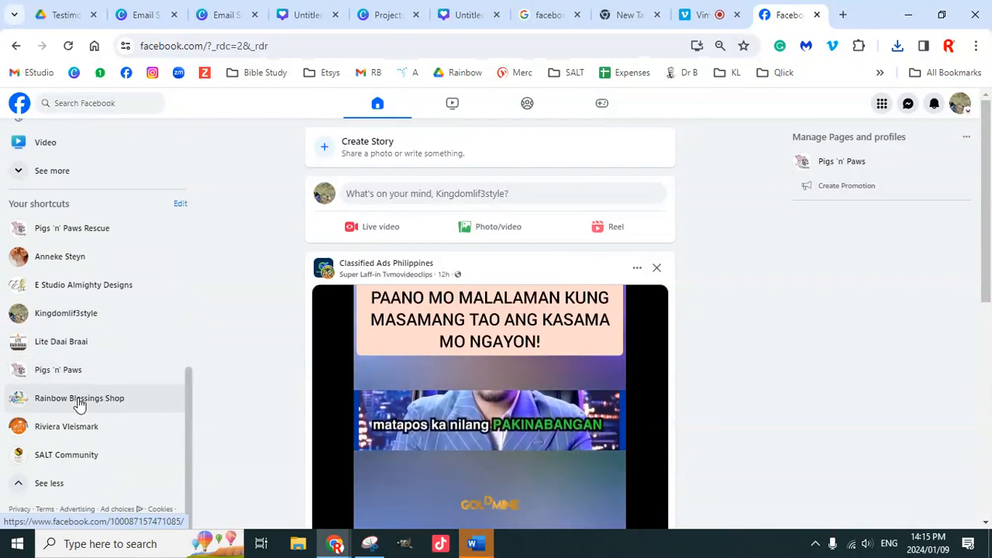
# Step: Visit the Rainbow Blessings Shop page, view its current cover full size, then show the profiles menu
pyautogui.click(80, 406)
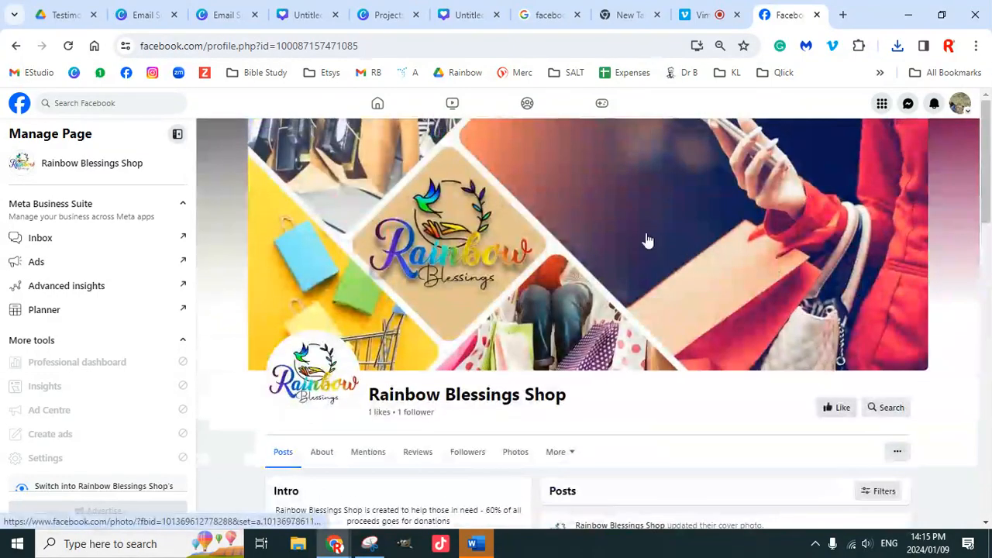
pyautogui.click(632, 247)
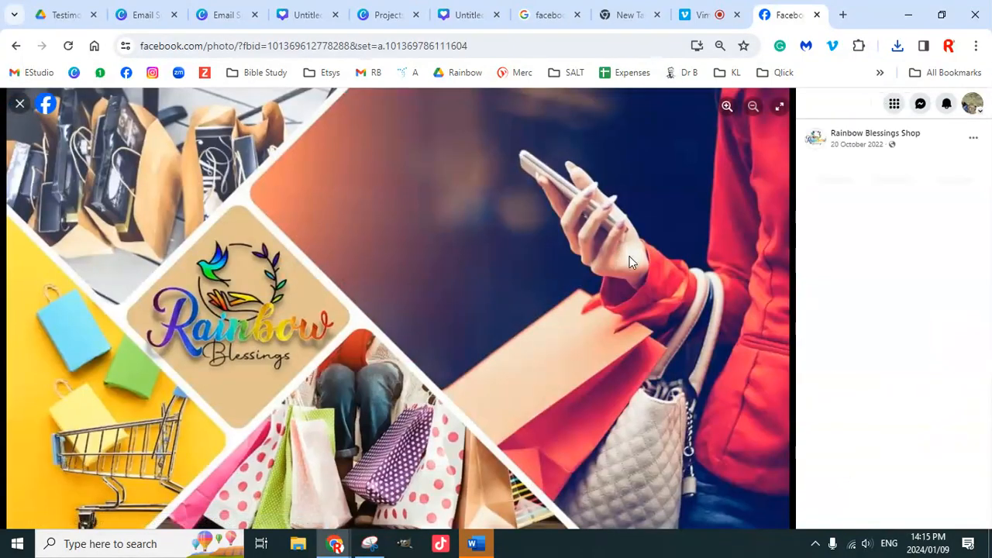
pyautogui.click(21, 105)
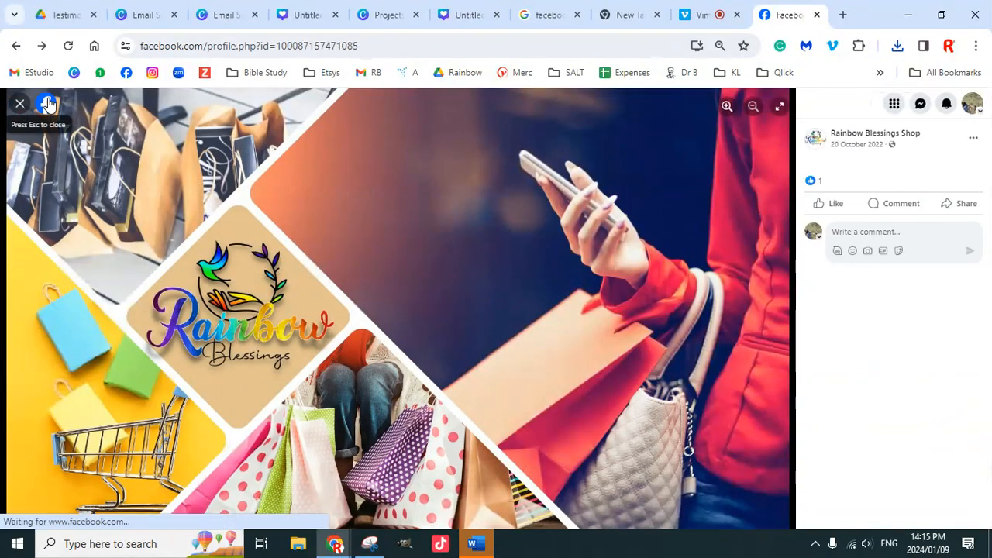
pyautogui.click(958, 105)
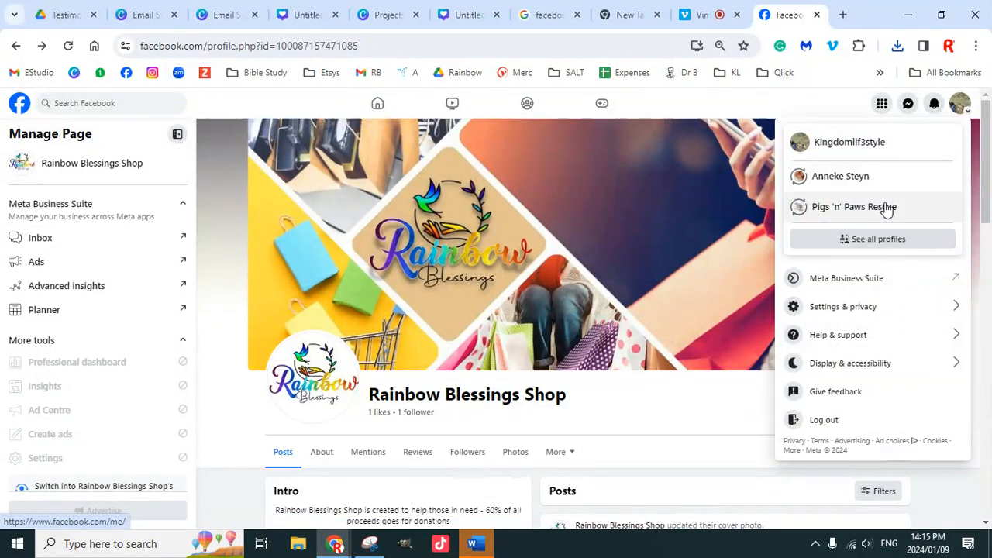
# Step: Switch the account to act as the Rainbow Blessings Shop profile via See all profiles
pyautogui.click(887, 244)
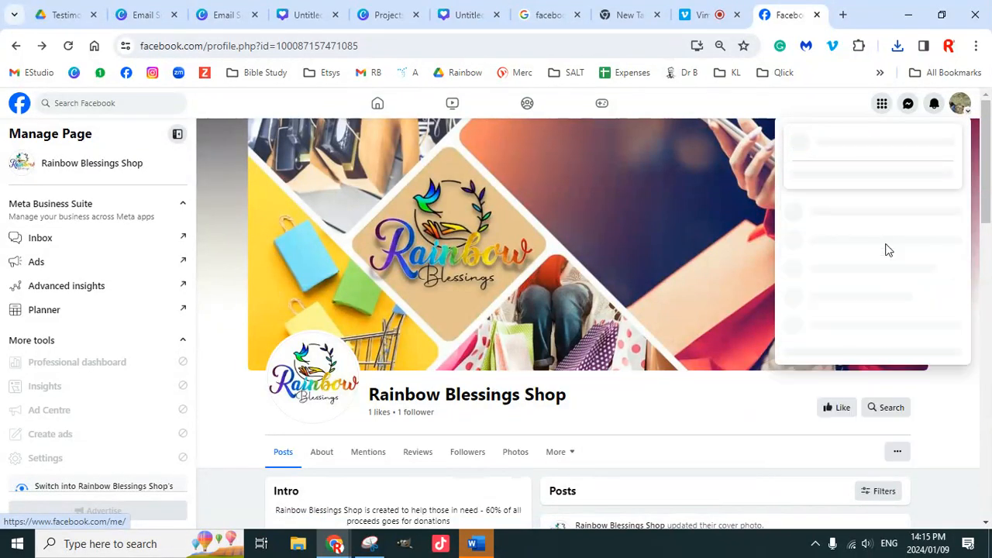
pyautogui.scroll(-2, 867, 298)
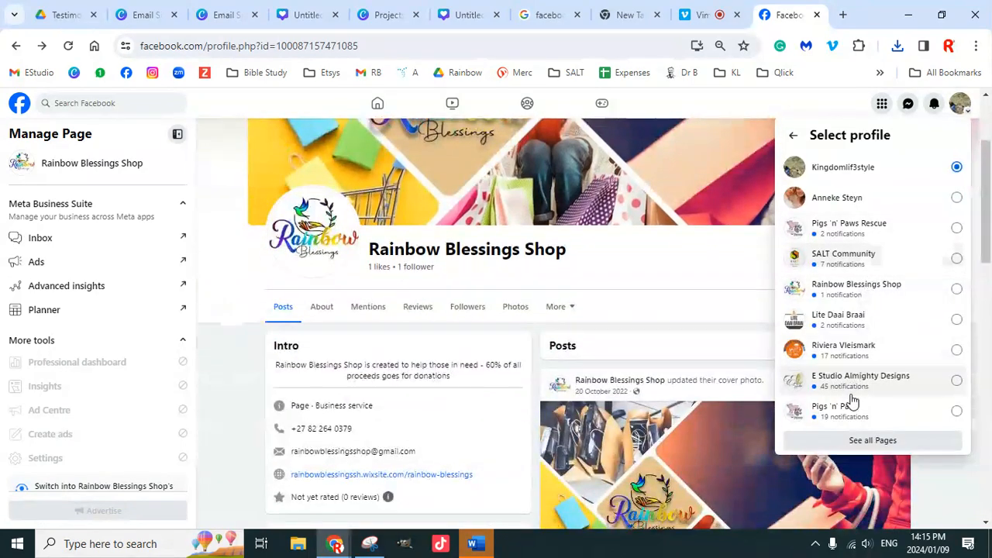
pyautogui.click(868, 287)
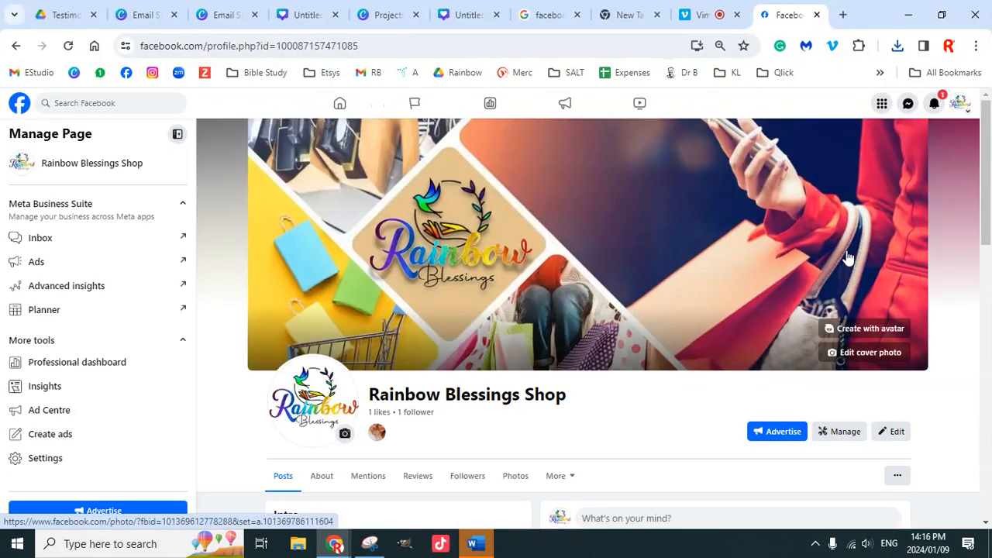
pyautogui.scroll(-3, 870, 287)
pyautogui.scroll(3, 868, 287)
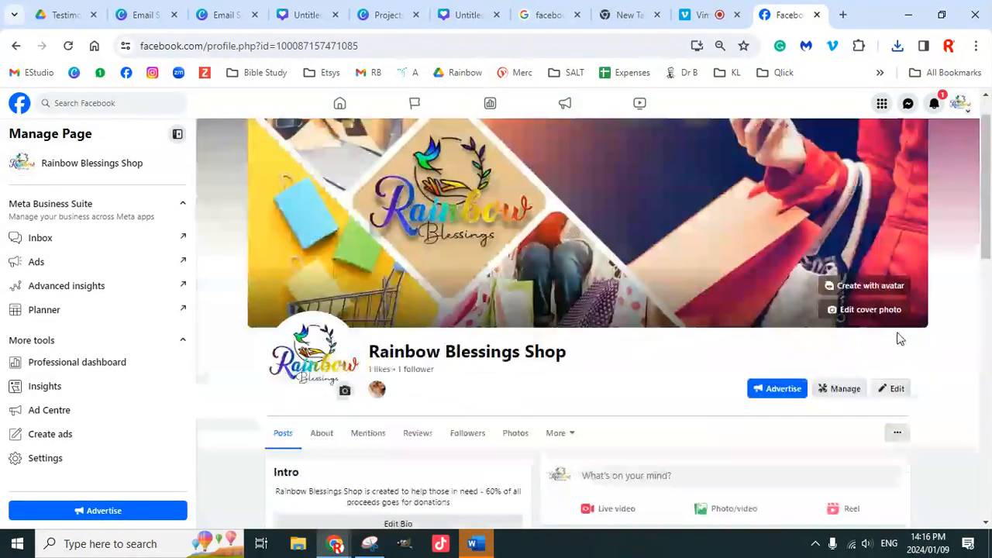
# Step: Browse the page's photo albums for a cover, then close the picker without choosing
pyautogui.click(877, 352)
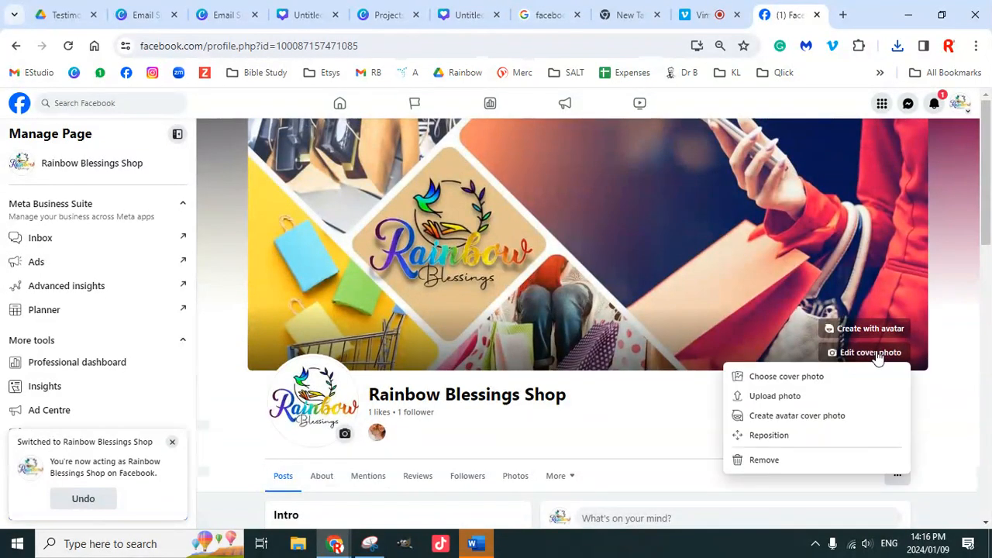
pyautogui.click(786, 378)
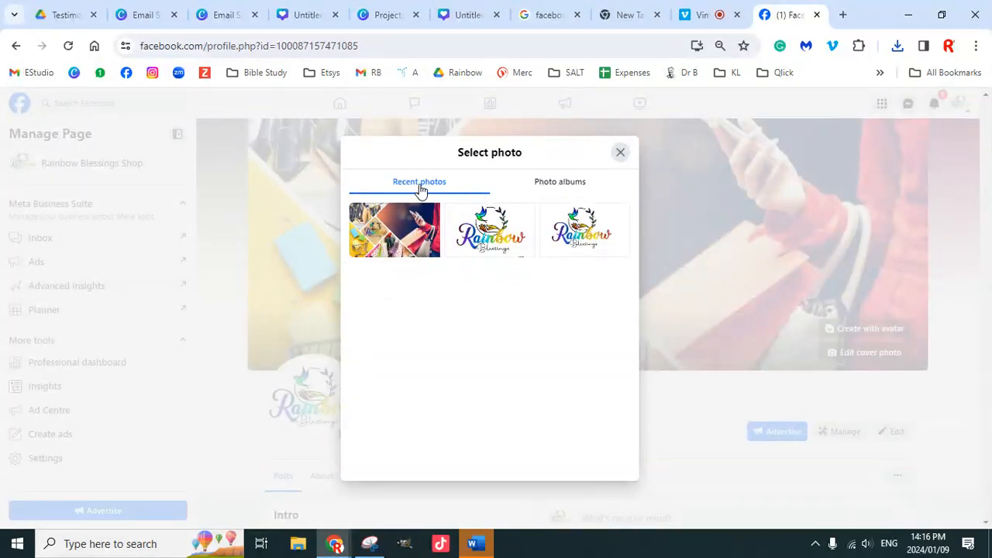
pyautogui.click(567, 190)
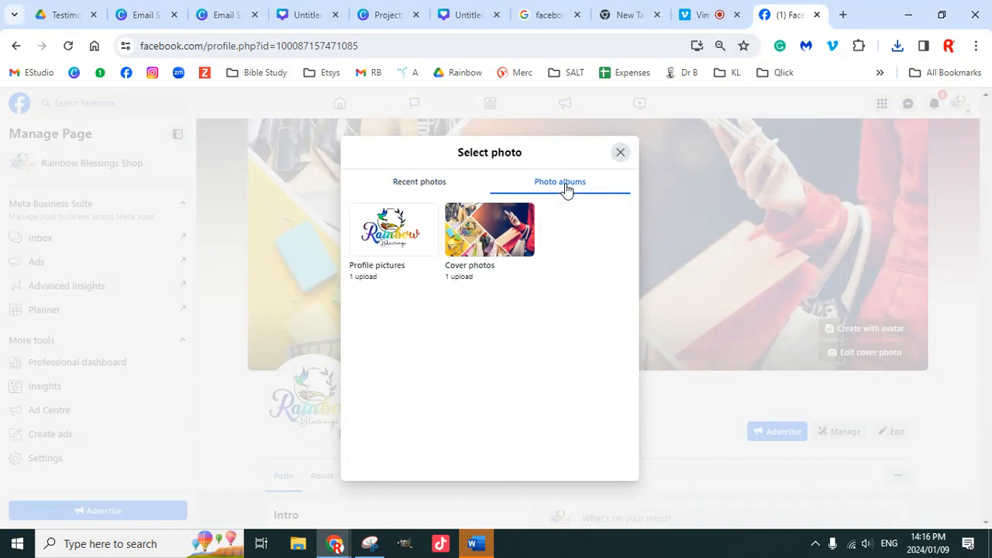
pyautogui.click(621, 154)
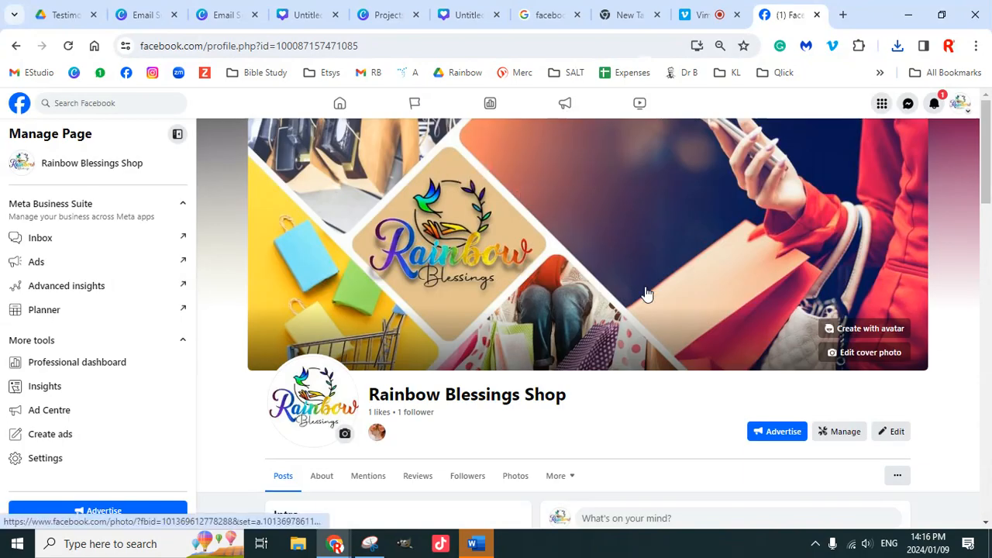
# Step: View the current Rainbow Blessings cover full size, then start uploading a new cover photo
pyautogui.scroll(-3, 848, 341)
pyautogui.scroll(3, 860, 334)
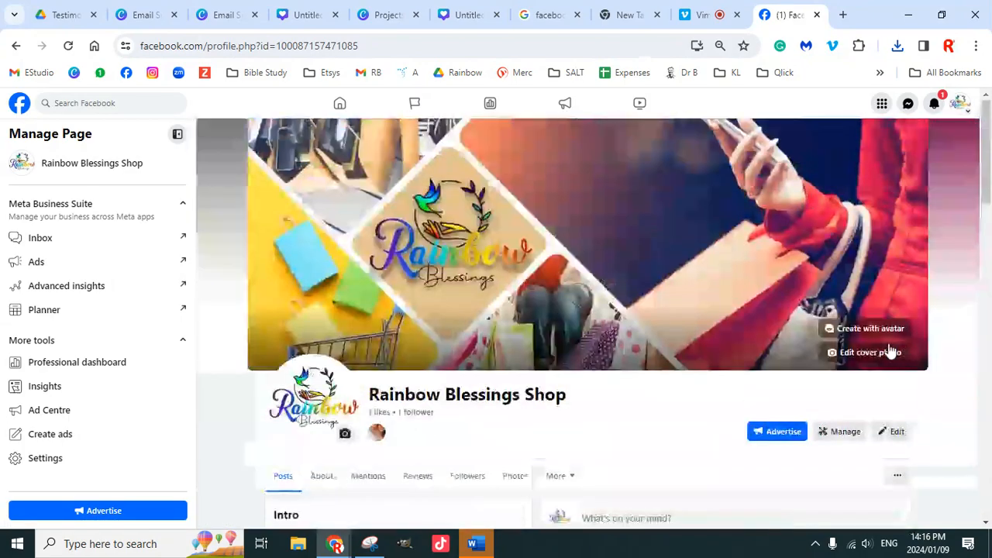
pyautogui.click(685, 269)
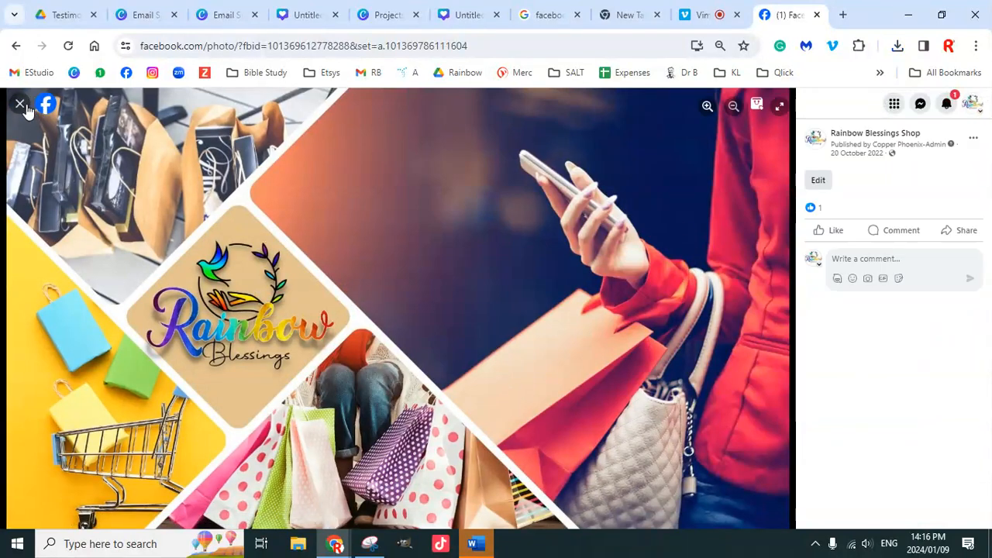
pyautogui.click(20, 105)
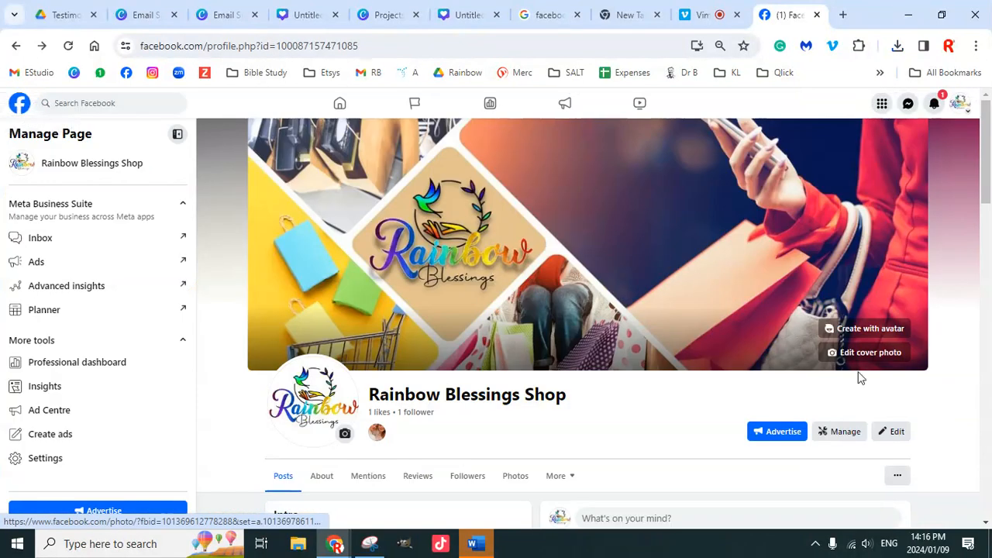
pyautogui.click(860, 355)
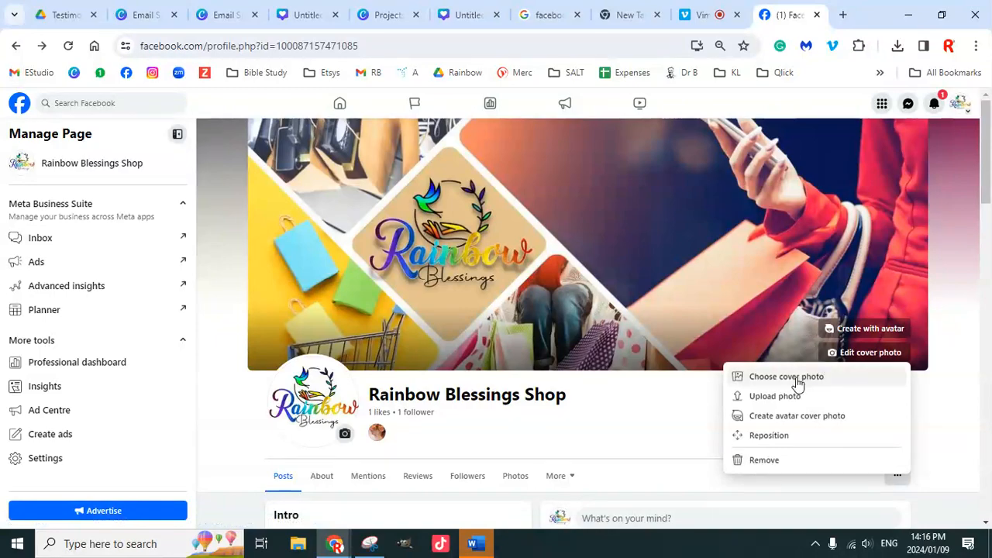
pyautogui.click(782, 400)
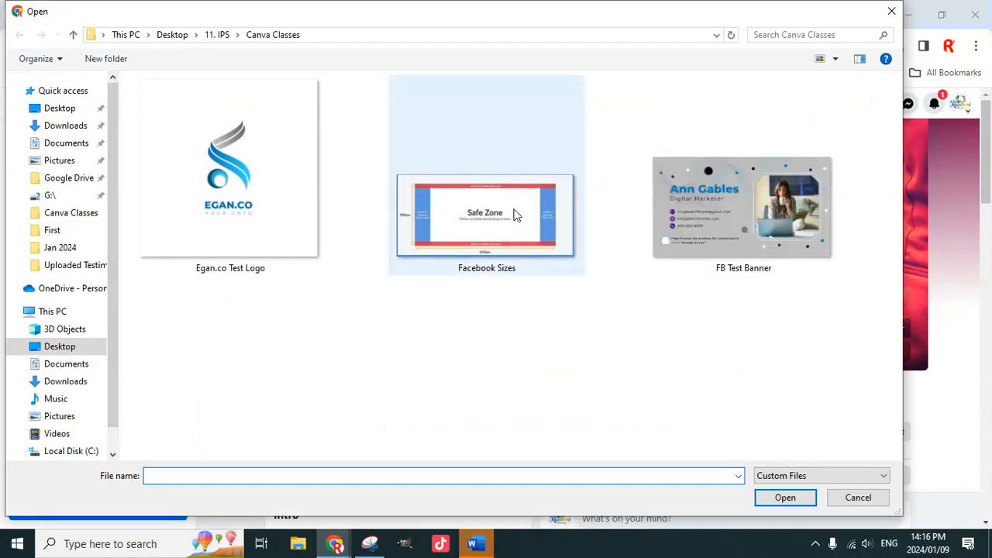
# Step: Upload FB Test Banner as the cover, drag it to check cropping, then cancel it
pyautogui.click(789, 233)
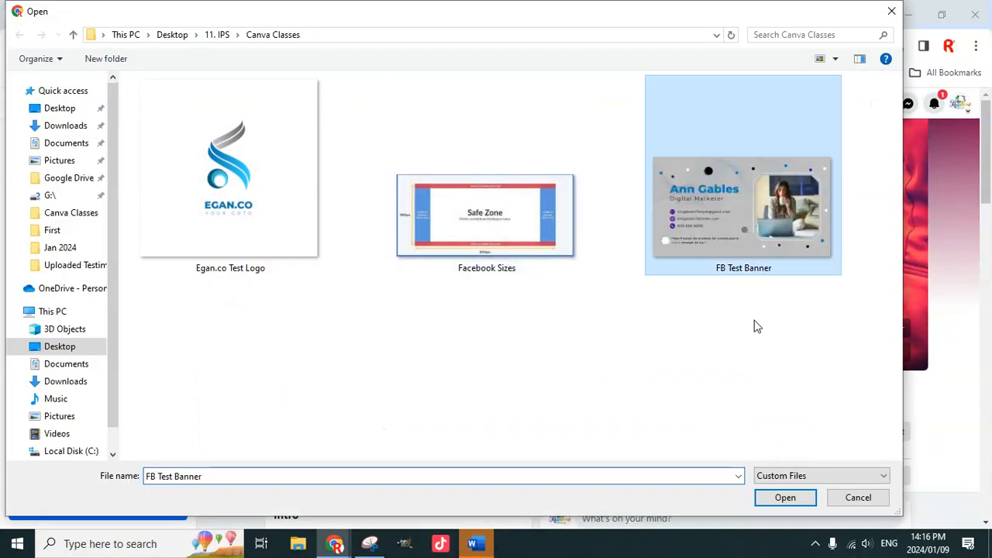
pyautogui.click(791, 500)
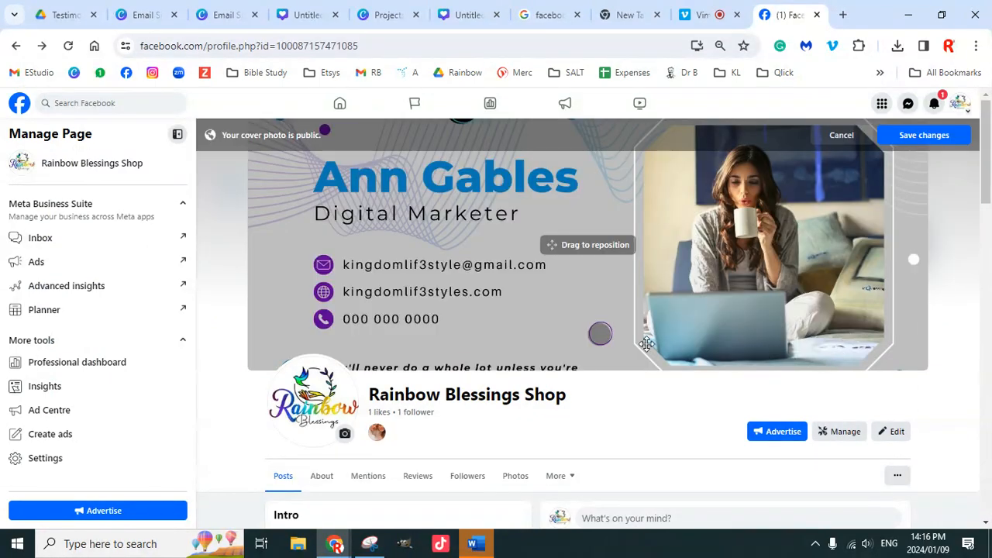
pyautogui.moveTo(552, 313); pyautogui.dragTo(541, 330)
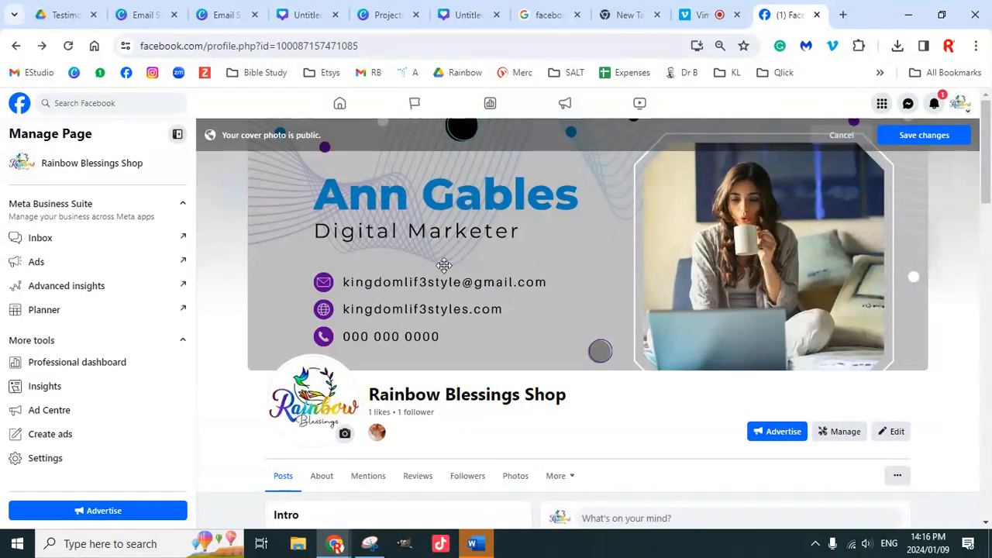
pyautogui.moveTo(492, 313); pyautogui.dragTo(523, 165)
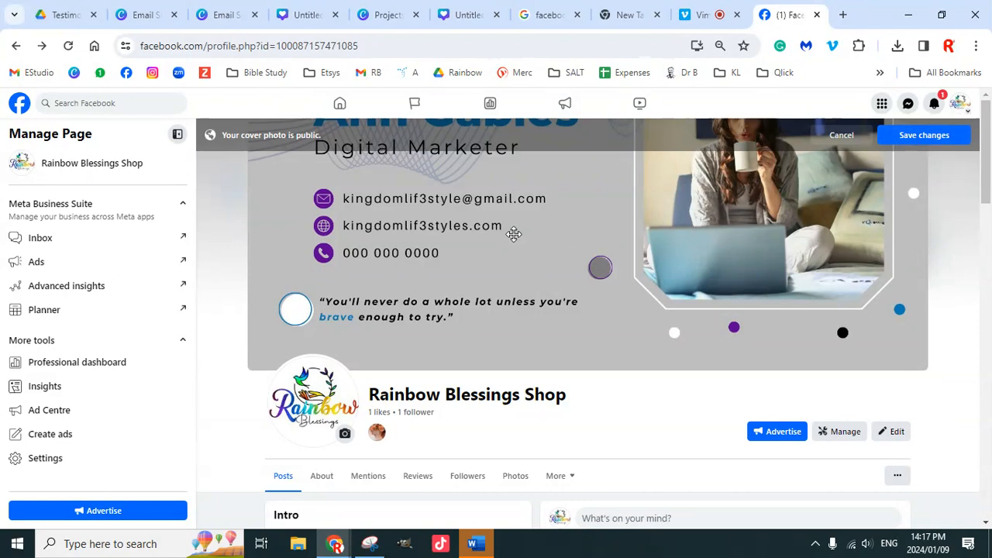
pyautogui.moveTo(593, 222); pyautogui.dragTo(598, 302)
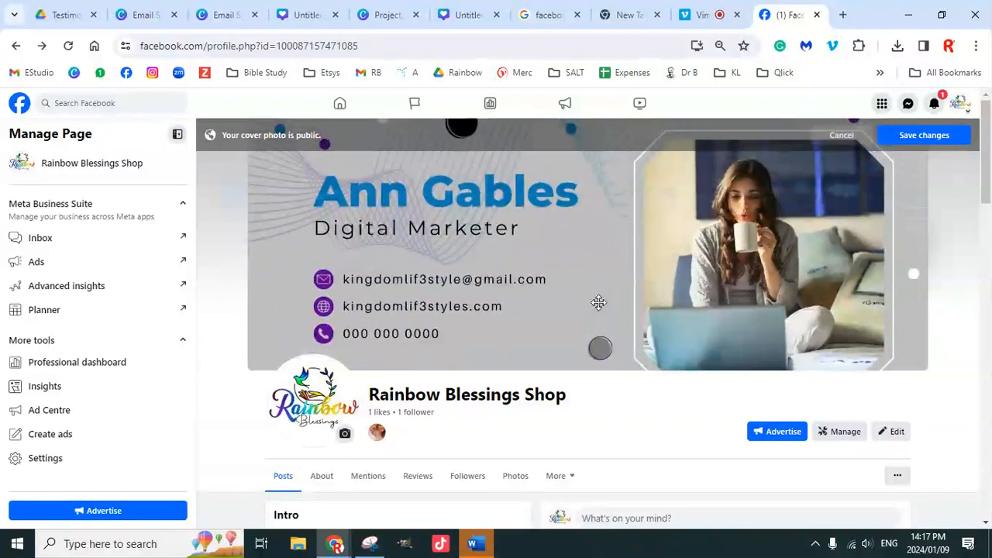
pyautogui.click(839, 138)
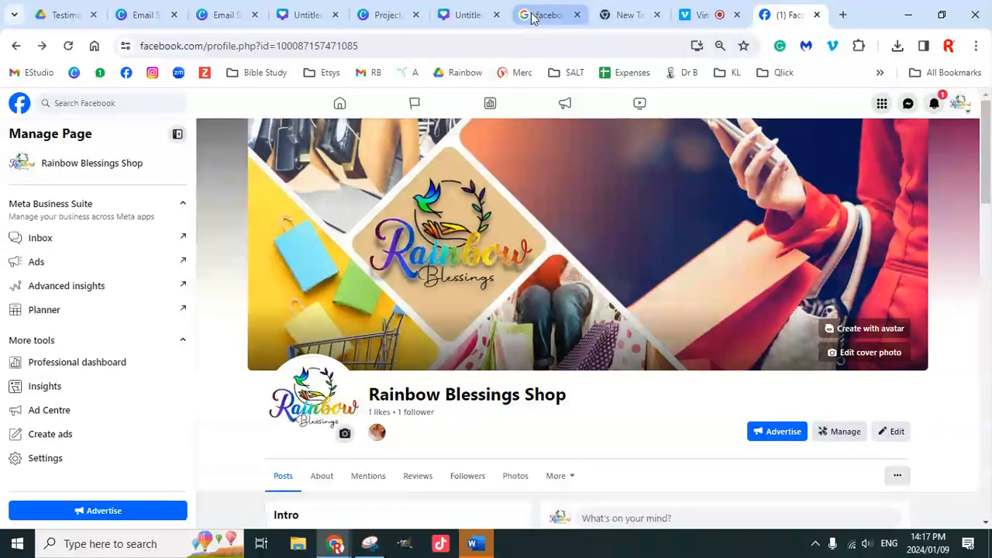
# Step: Return to the Email Sig cover design in Canva and close the sharing panel
pyautogui.click(314, 16)
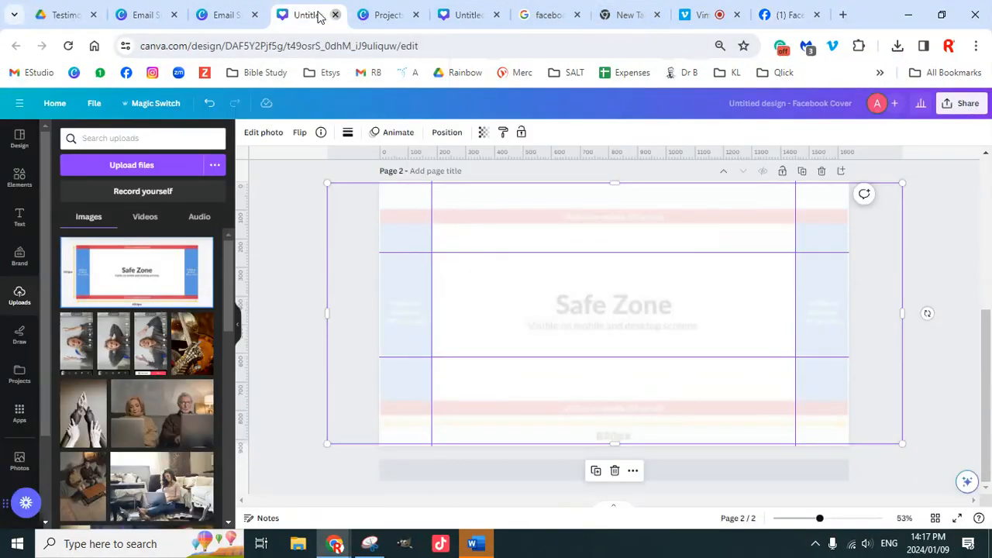
pyautogui.click(335, 14)
pyautogui.click(233, 16)
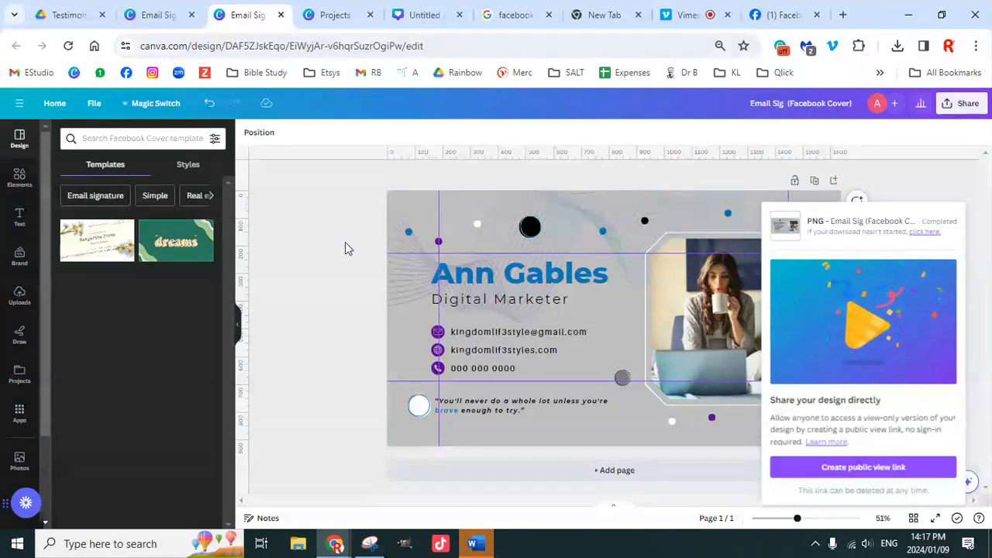
pyautogui.click(346, 248)
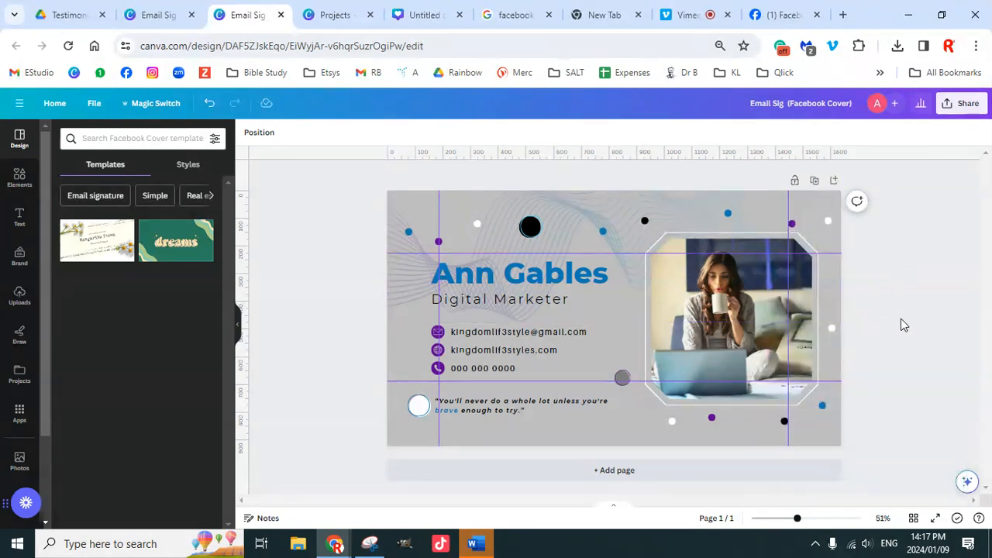
# Step: Shrink the laptop photo frame to about 593×593 and move it right within the safe zone
pyautogui.click(810, 305)
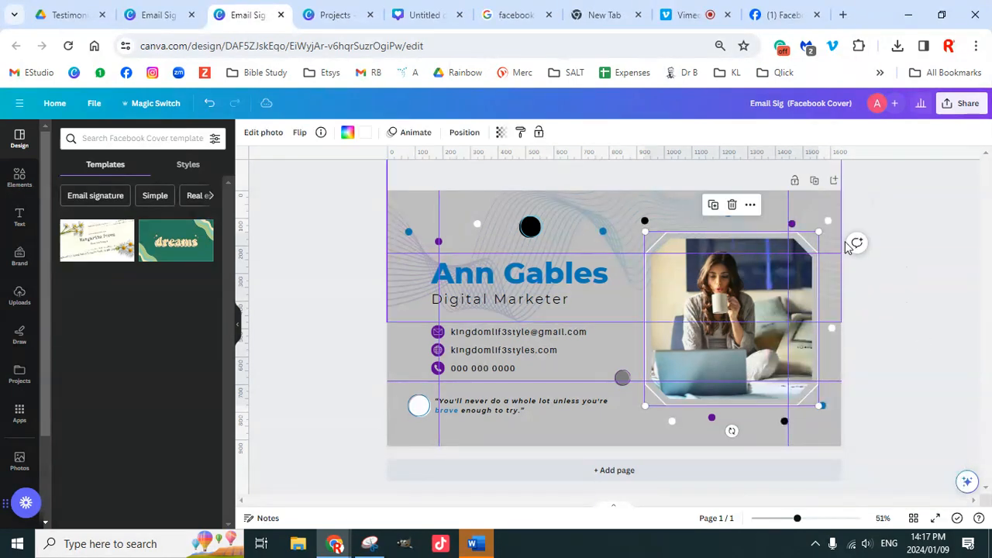
pyautogui.moveTo(819, 231); pyautogui.dragTo(773, 277)
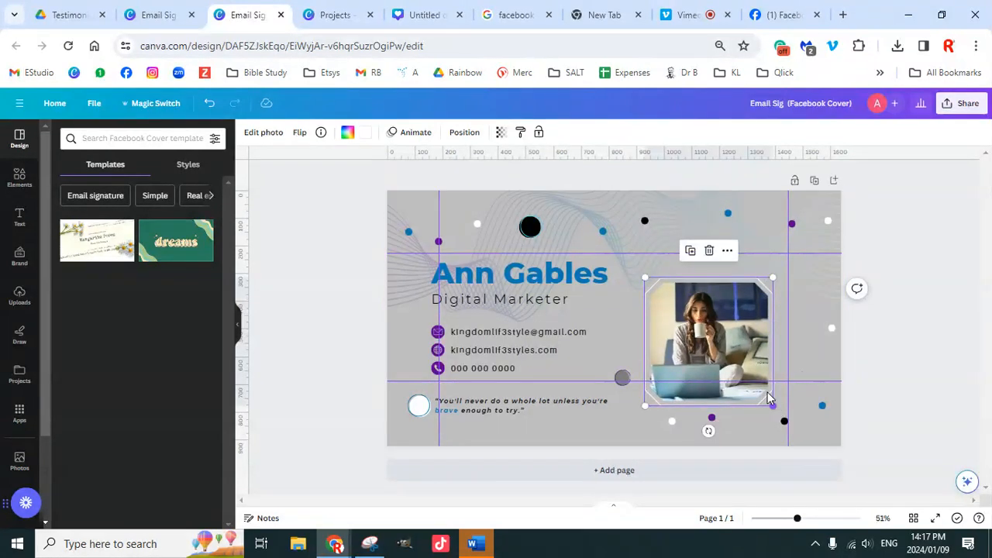
pyautogui.moveTo(769, 397); pyautogui.dragTo(735, 367)
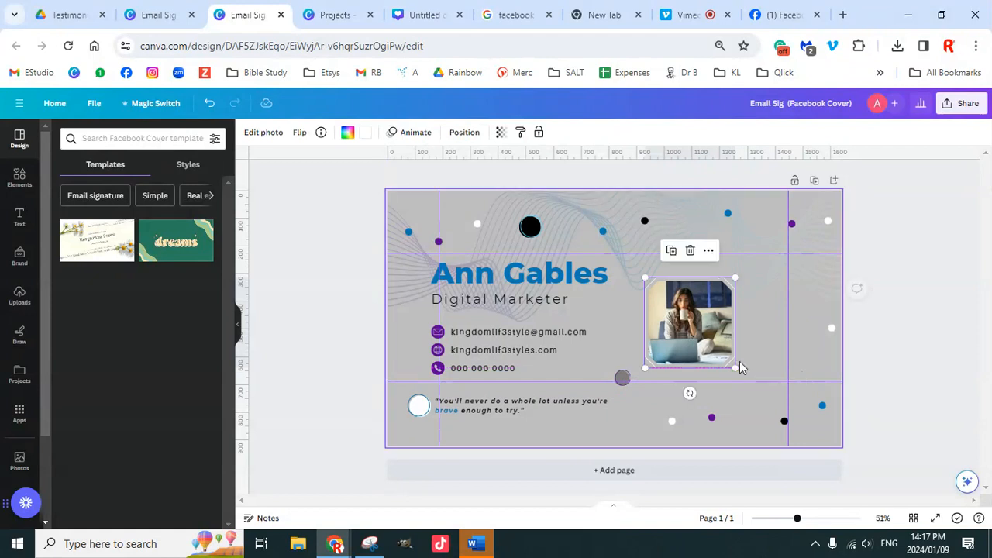
pyautogui.moveTo(726, 317); pyautogui.dragTo(726, 316)
# Step: Move the name heading right, restoring it after an accidental delete
pyautogui.click(540, 285)
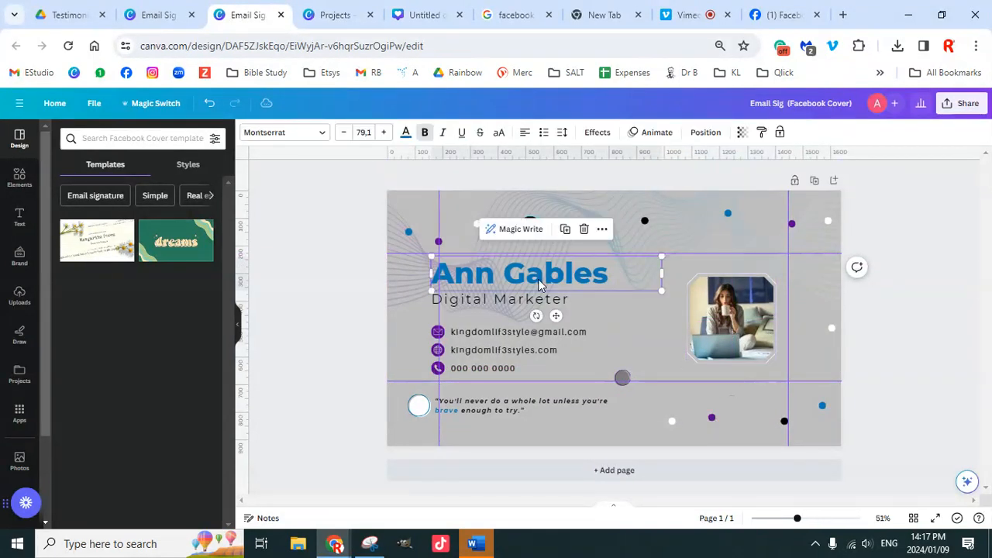
pyautogui.moveTo(540, 285); pyautogui.dragTo(568, 282)
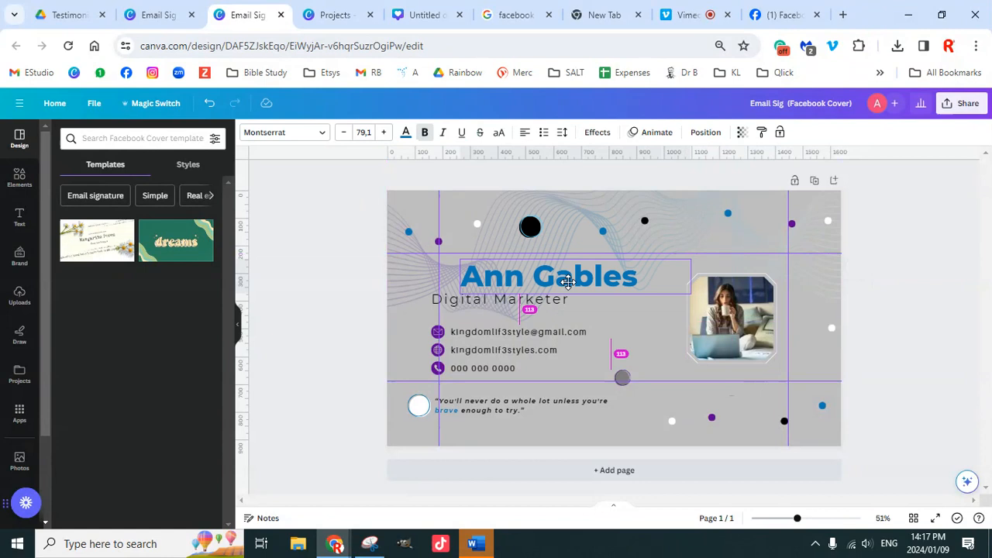
pyautogui.moveTo(567, 282)
pyautogui.mouseDown()
pyautogui.moveTo(632, 273)
pyautogui.moveTo(638, 261)
pyautogui.moveTo(567, 270)
pyautogui.mouseUp()
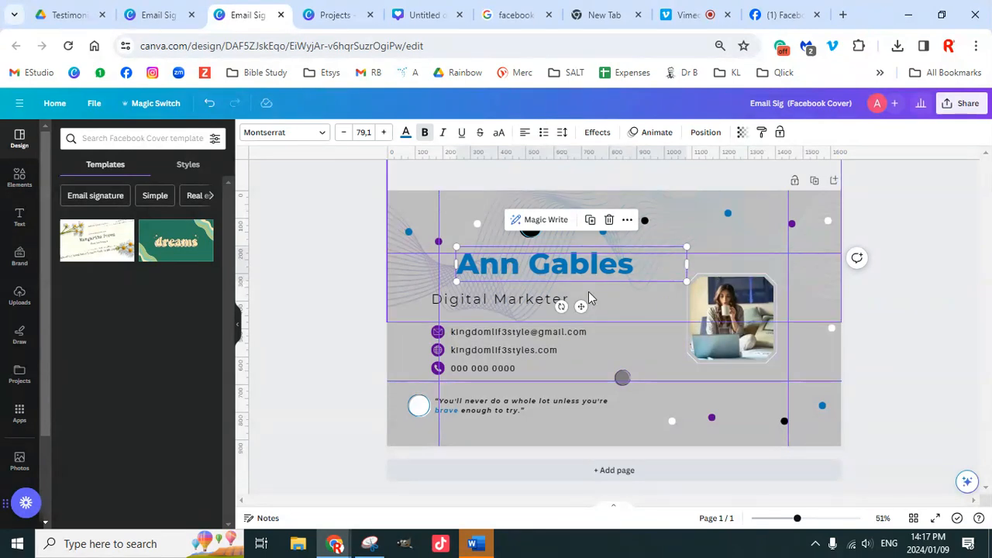
pyautogui.press('Delete')
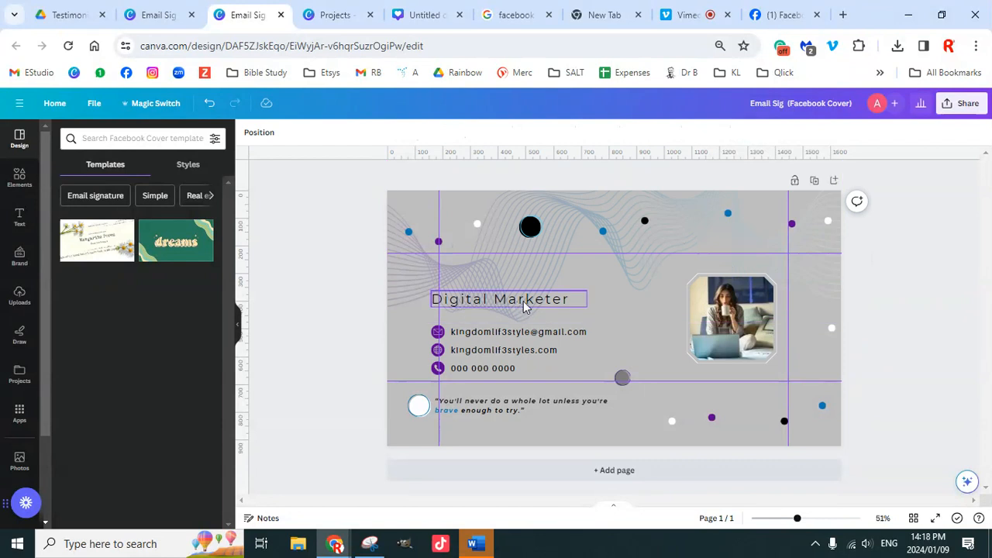
pyautogui.hotkey('ctrl', 'z')
# Step: Lower the name heading slightly and align the Digital Marketer subtitle beneath it
pyautogui.click(583, 275)
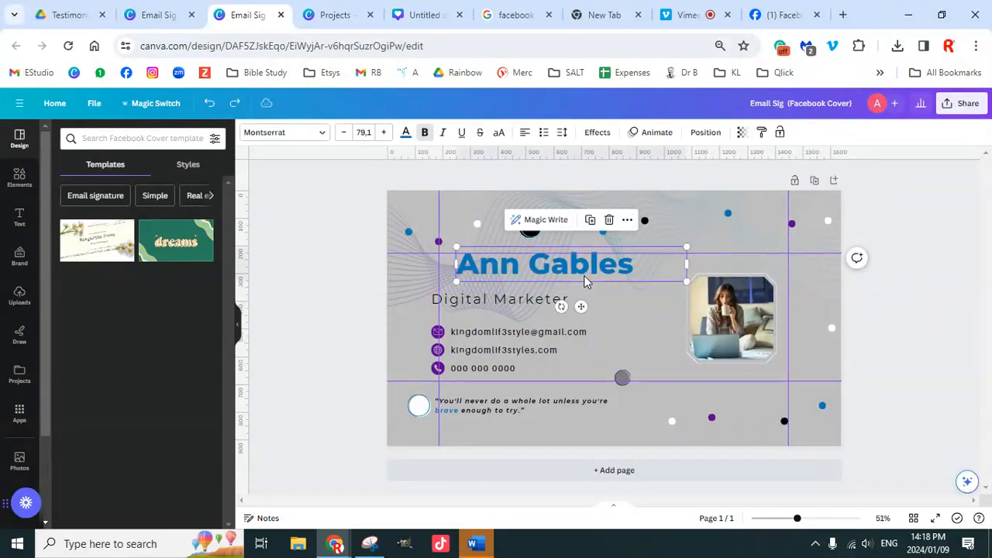
pyautogui.moveTo(584, 274); pyautogui.dragTo(583, 281)
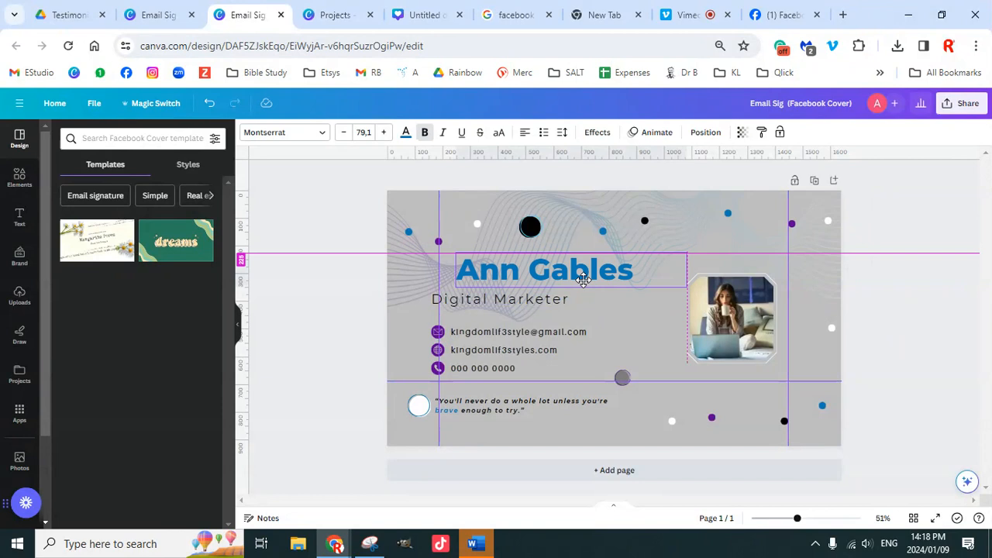
pyautogui.moveTo(584, 281); pyautogui.dragTo(584, 287)
pyautogui.moveTo(522, 300); pyautogui.dragTo(545, 303)
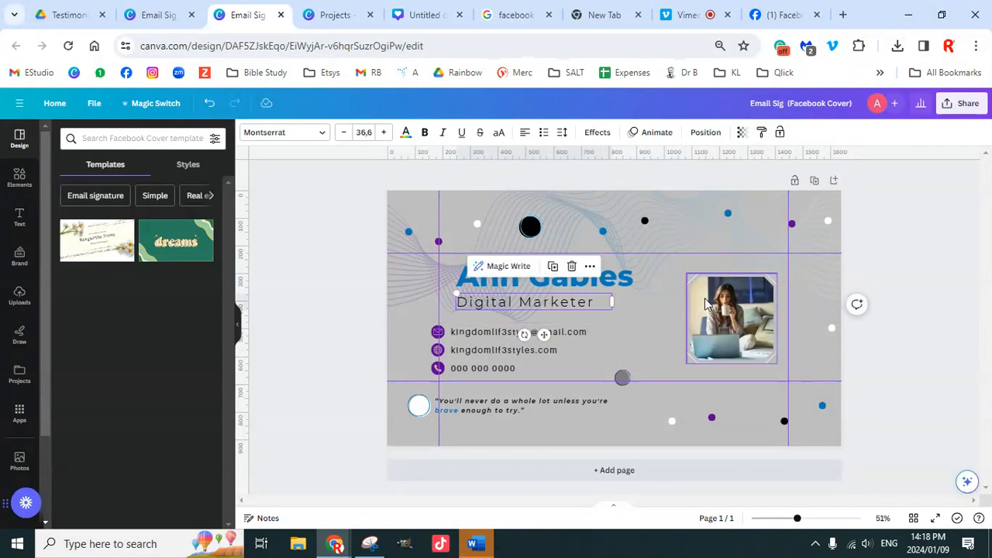
# Step: Remove the phone number line and its icon from the cover
pyautogui.click(470, 367)
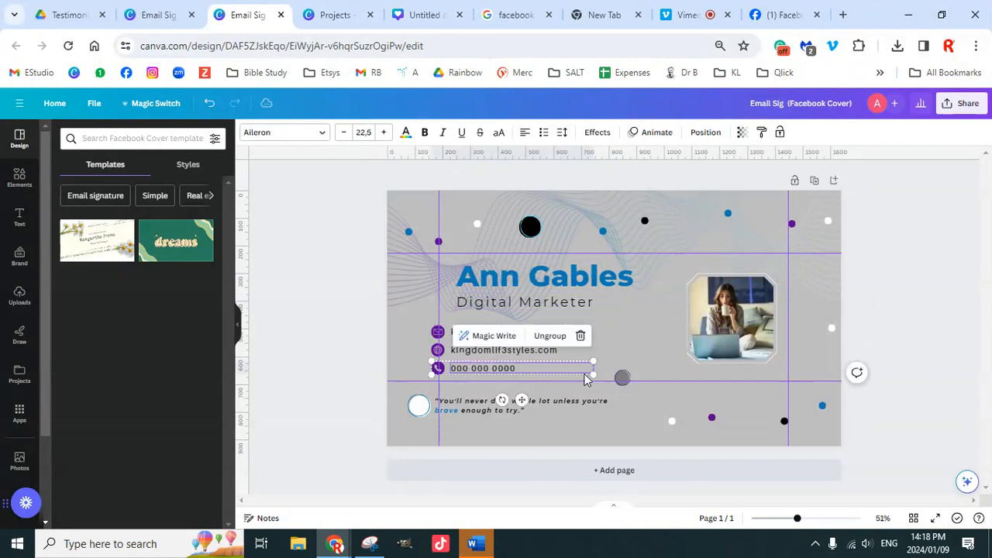
pyautogui.click(580, 335)
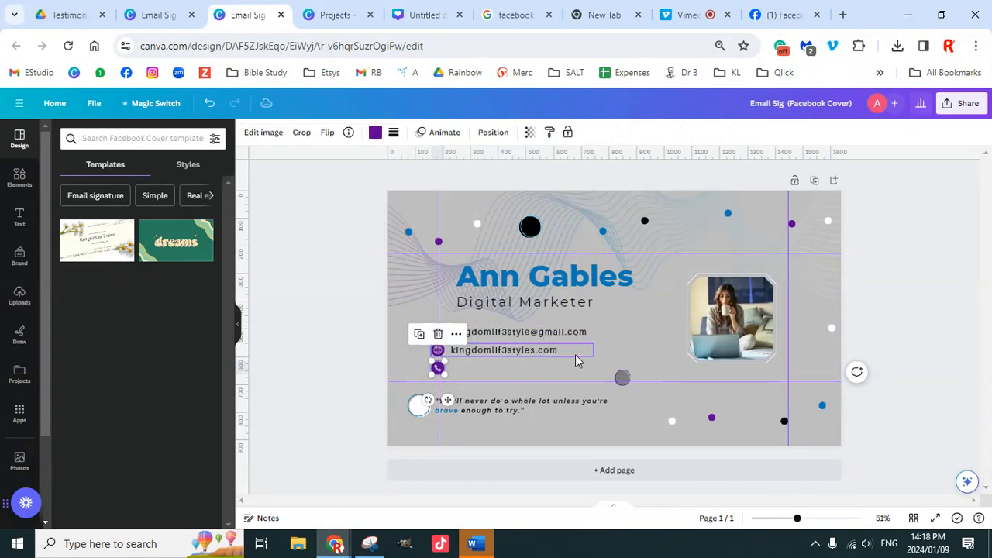
pyautogui.click(350, 370)
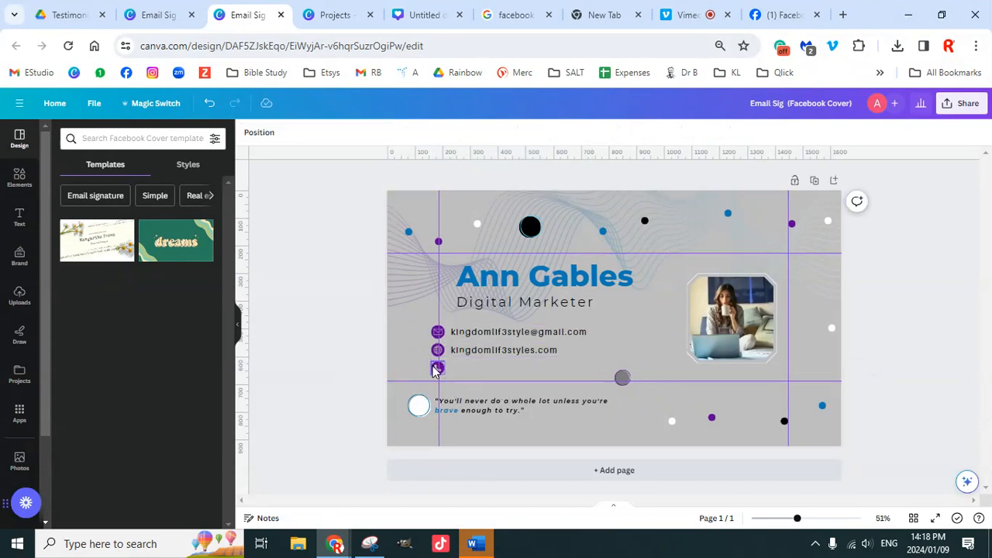
pyautogui.click(437, 369)
pyautogui.press('Delete')
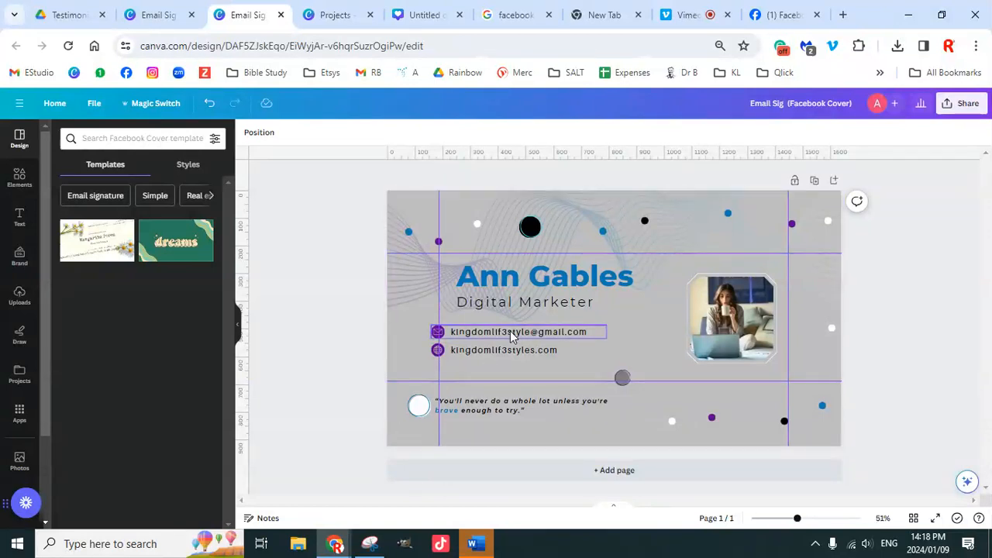
# Step: Delete the email line and shift the website line and Digital Marketer subtitle right
pyautogui.moveTo(359, 328); pyautogui.dragTo(500, 367)
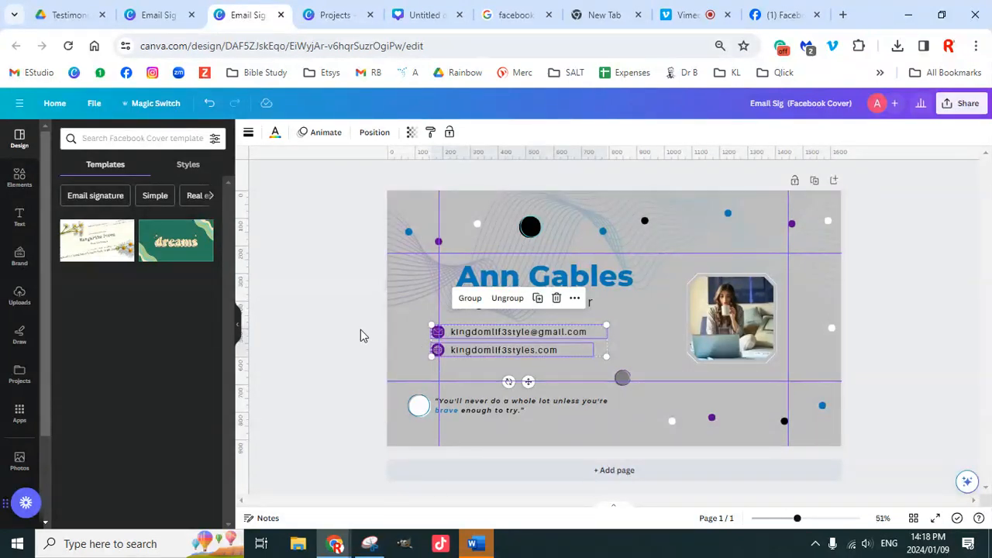
pyautogui.moveTo(361, 330); pyautogui.dragTo(453, 336)
pyautogui.press('Delete')
pyautogui.moveTo(486, 349); pyautogui.dragTo(566, 336)
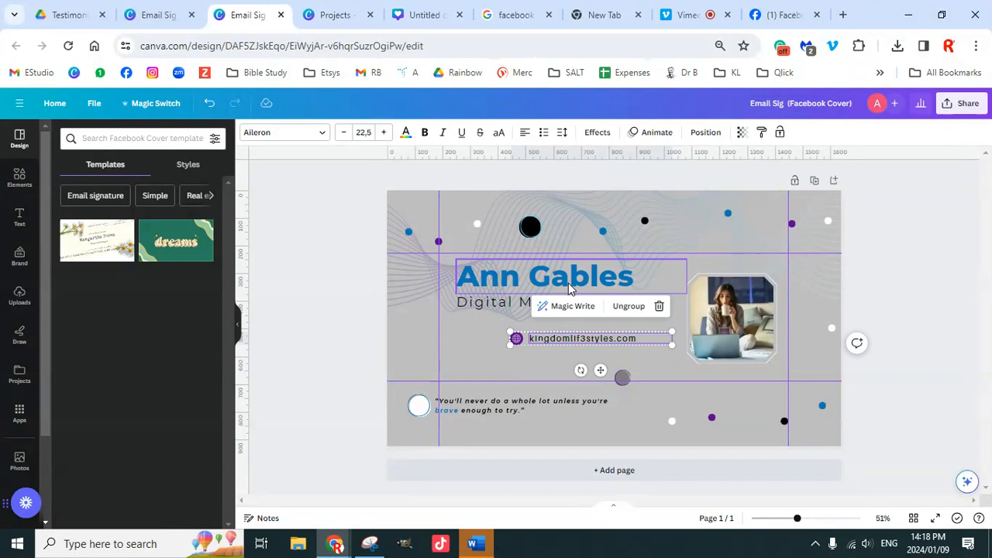
pyautogui.moveTo(513, 309); pyautogui.dragTo(545, 317)
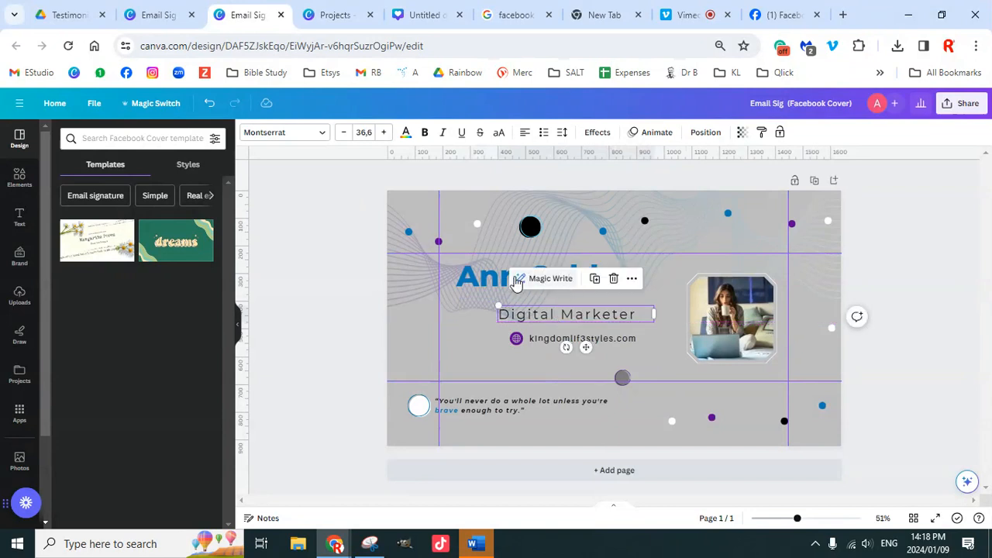
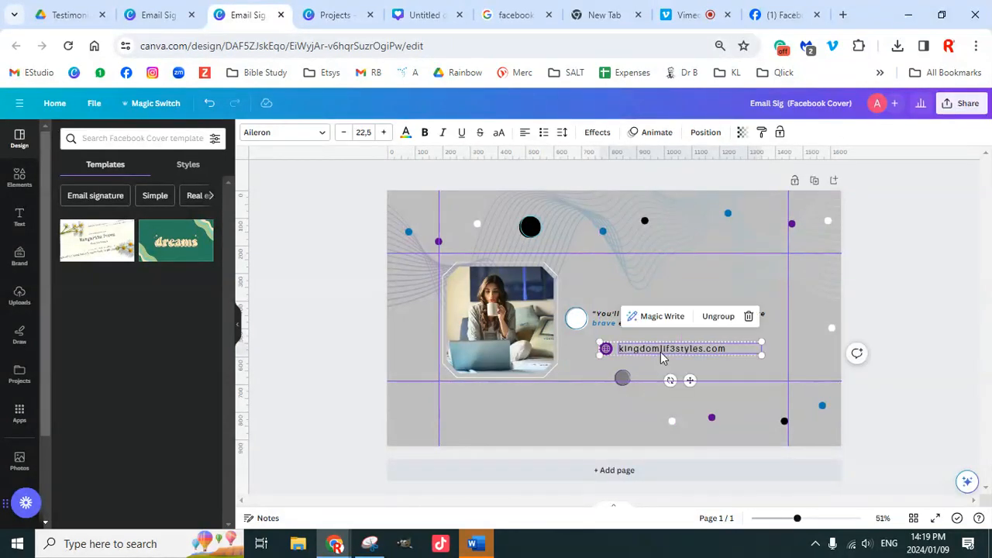
# Step: Drop the website line and globe icon just below the quote, then select the wave graphic
pyautogui.click(881, 315)
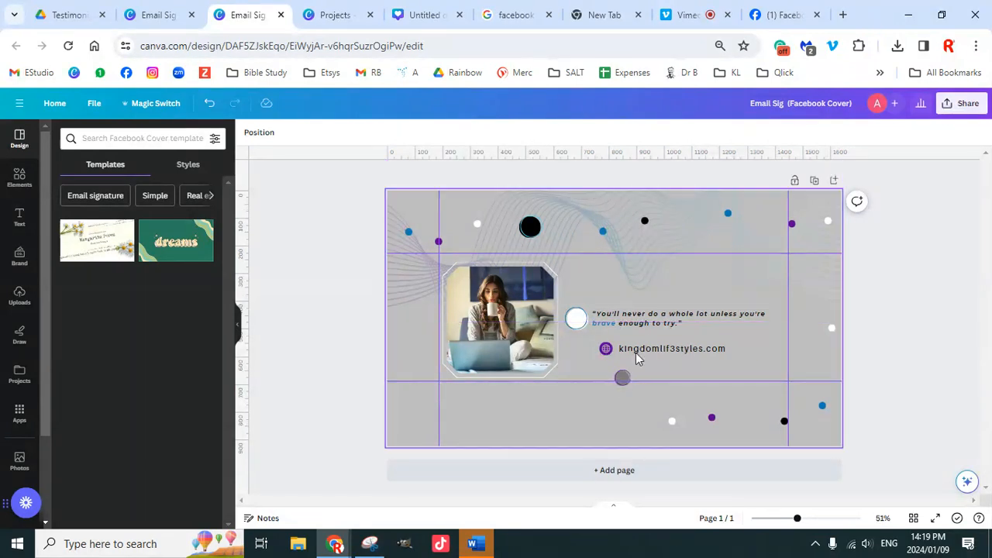
pyautogui.click(403, 279)
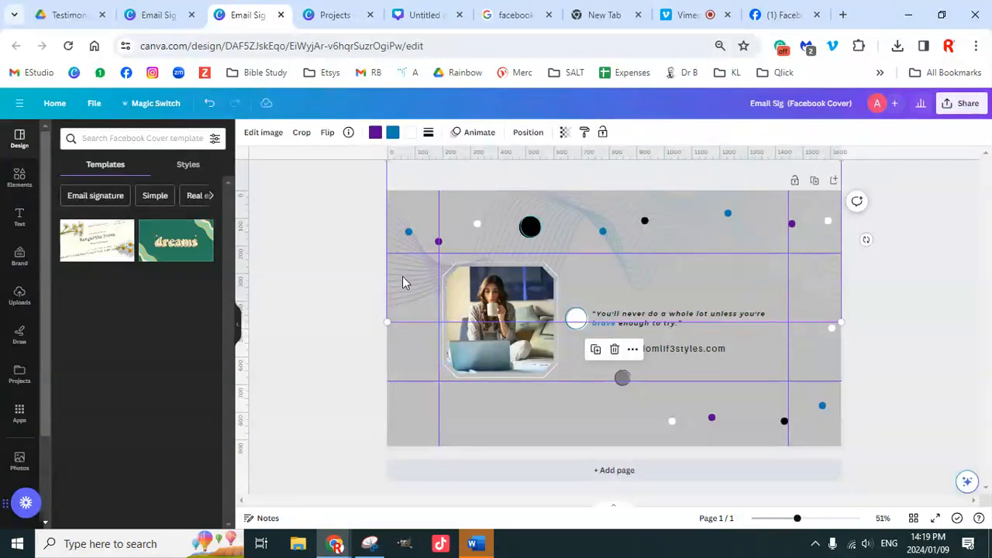
# Step: Move the wavy-line graphic down the cover and flip it horizontally
pyautogui.moveTo(402, 282); pyautogui.dragTo(403, 345)
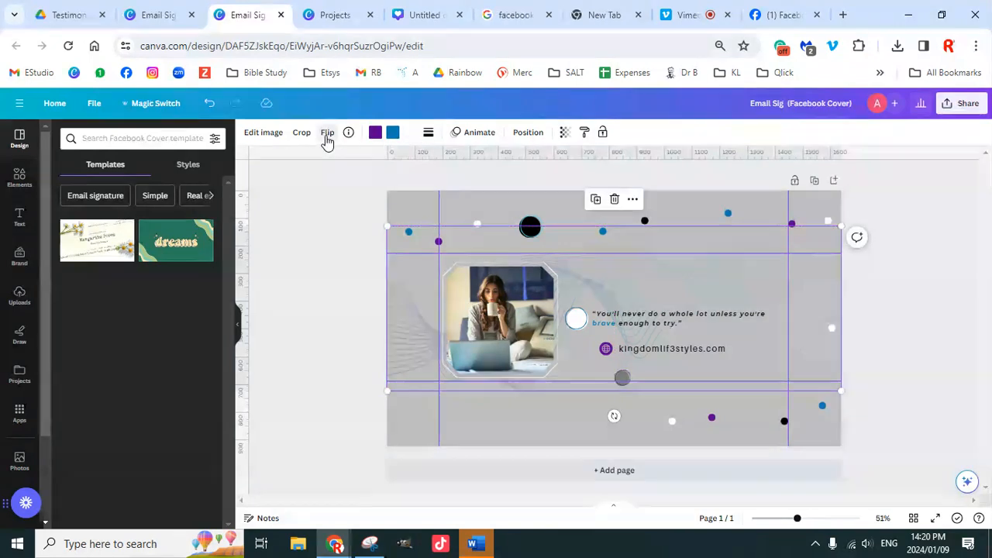
pyautogui.click(327, 133)
pyautogui.click(362, 163)
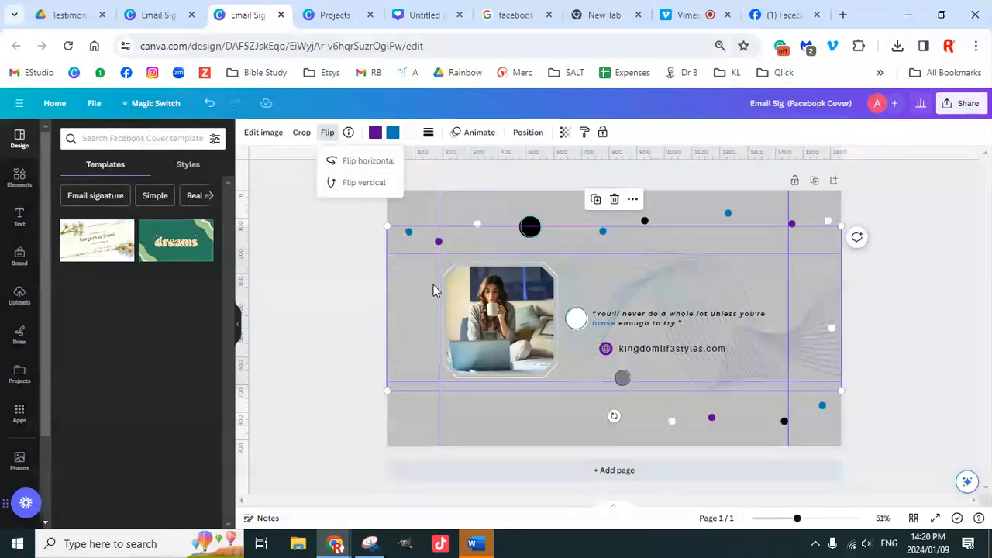
# Step: Recolour the graphic's blue lines grey while keeping its purple part purple
pyautogui.click(393, 133)
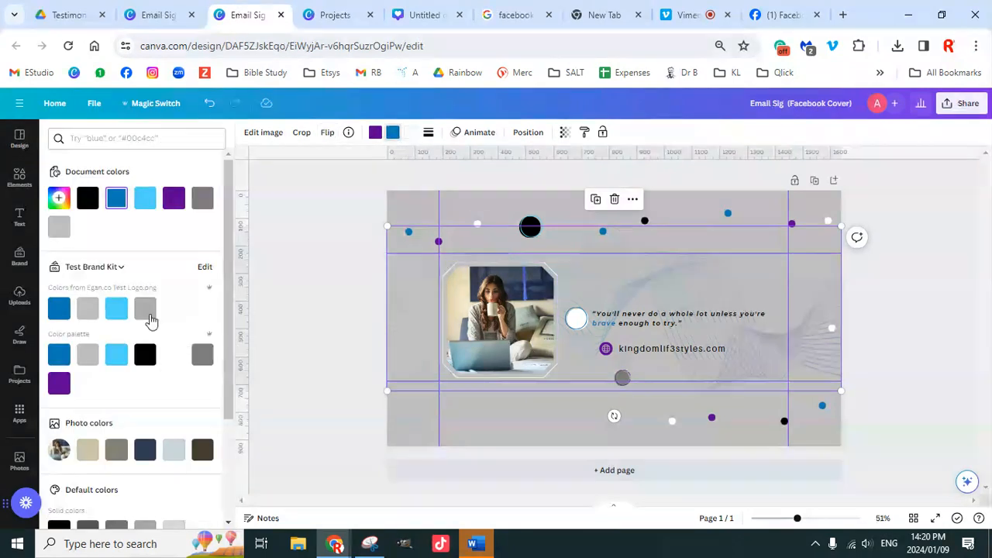
pyautogui.click(202, 359)
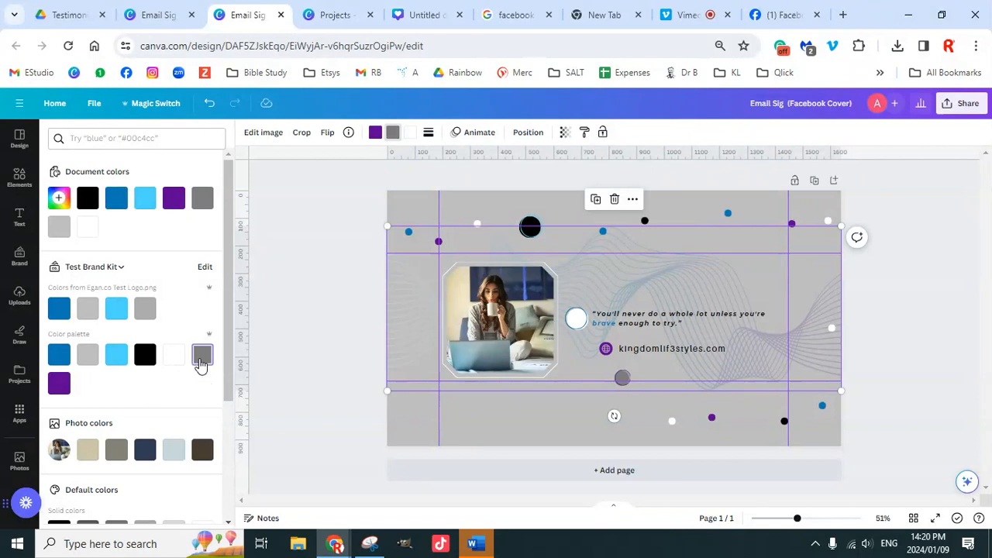
pyautogui.click(376, 133)
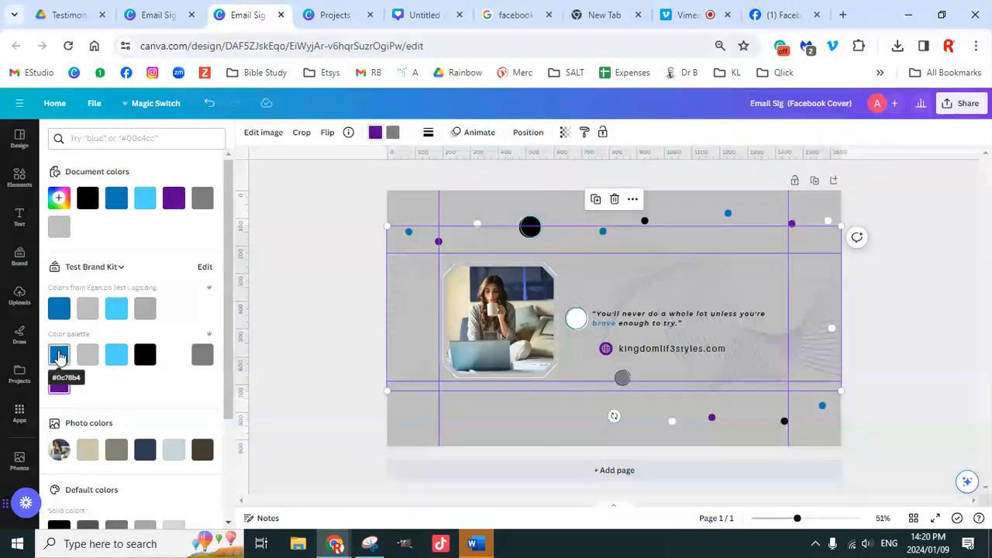
pyautogui.click(59, 354)
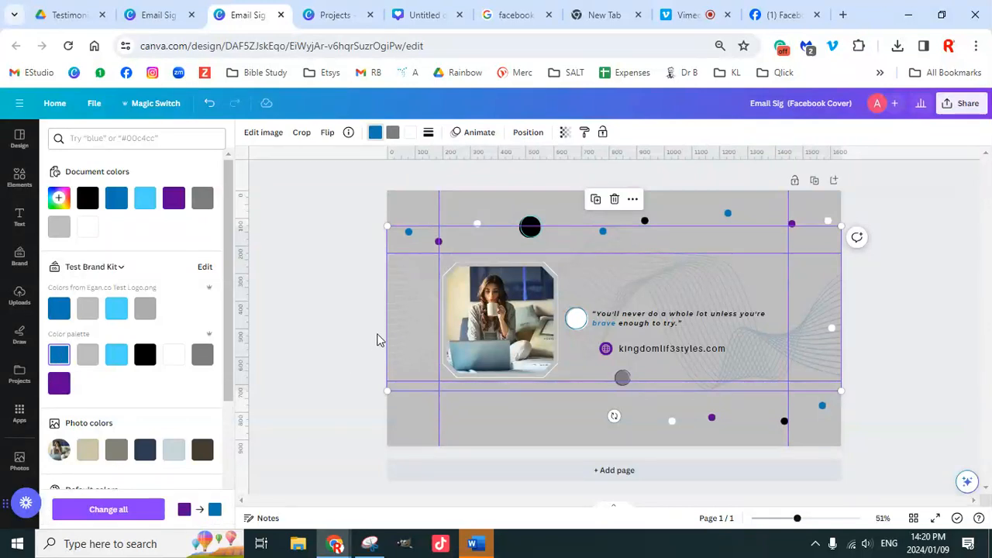
pyautogui.click(59, 383)
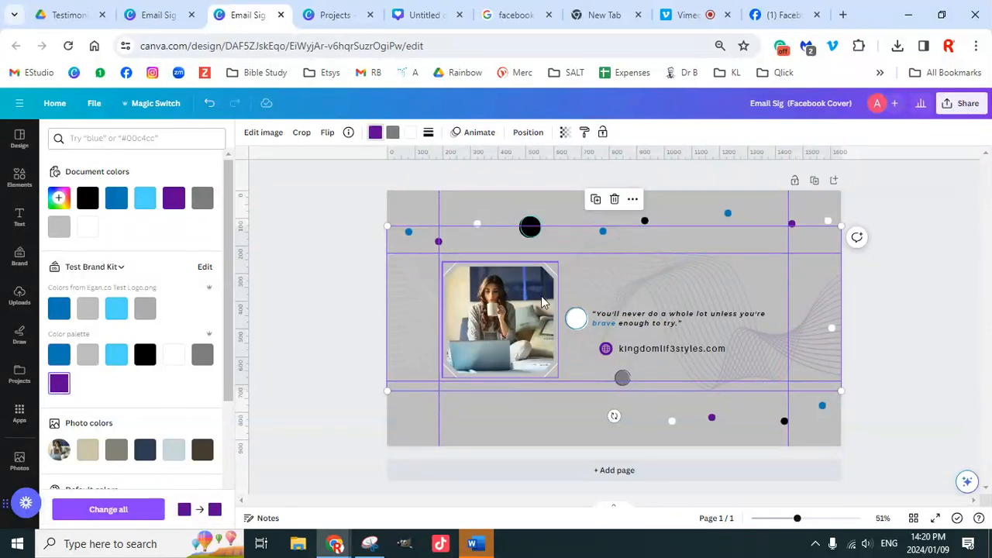
pyautogui.click(336, 229)
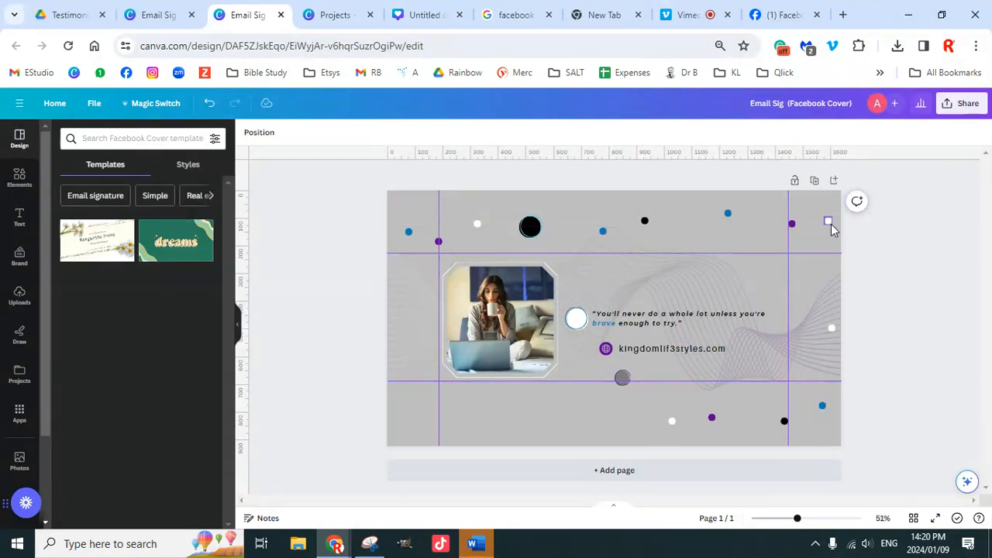
# Step: Shift the website text and icon group slightly to the right
pyautogui.click(743, 223)
pyautogui.click(917, 261)
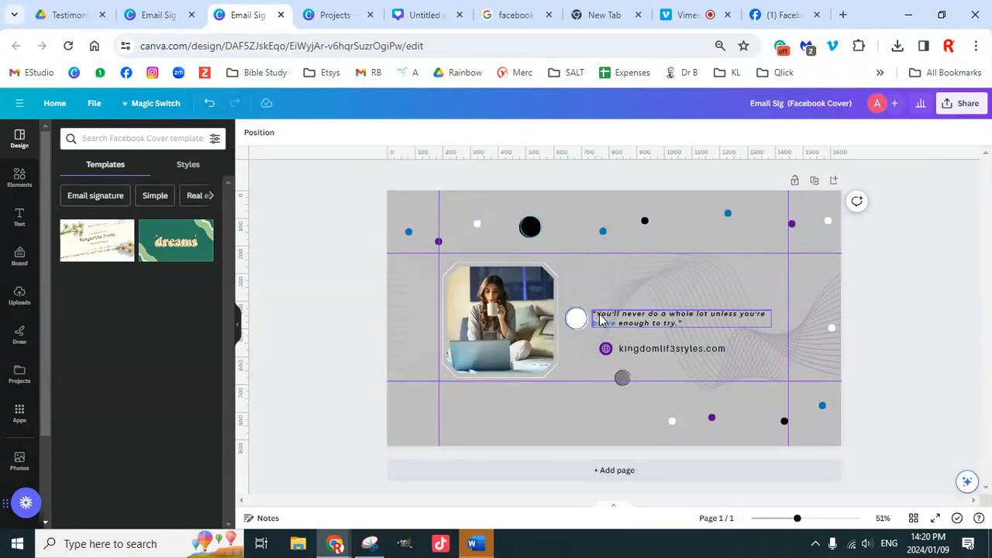
pyautogui.click(531, 324)
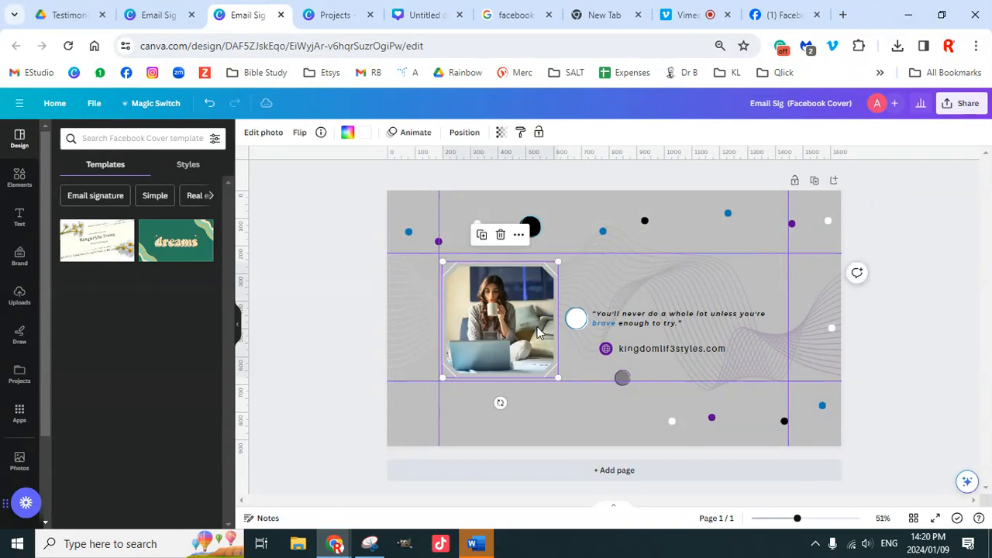
pyautogui.click(611, 353)
pyautogui.moveTo(612, 356); pyautogui.dragTo(616, 350)
pyautogui.click(902, 304)
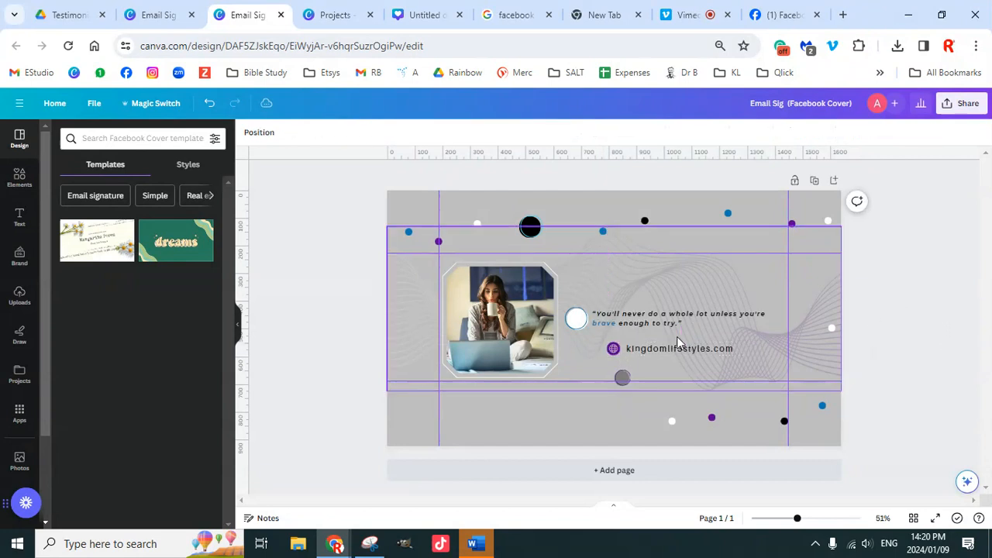
# Step: Group the white circle with the quote text
pyautogui.click(586, 322)
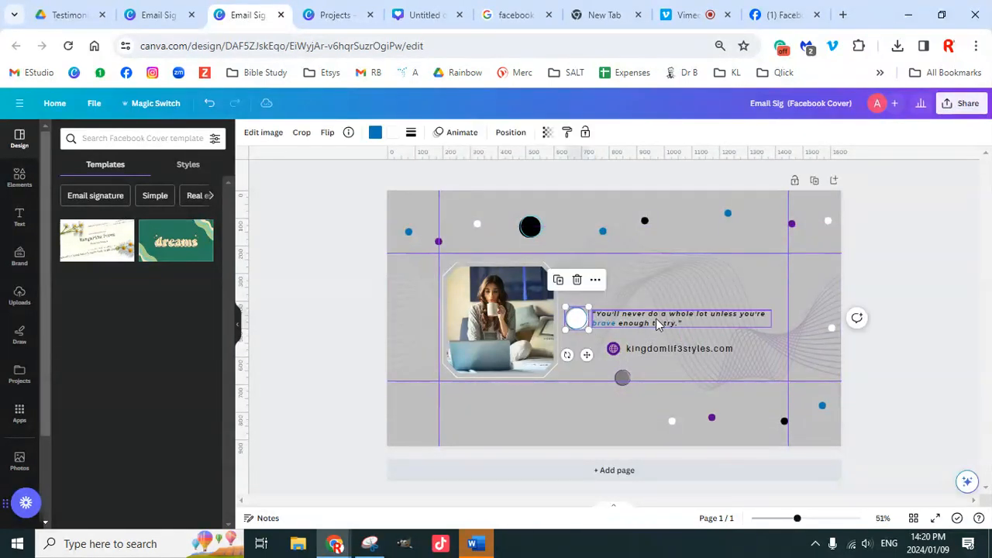
pyautogui.keyDown('shift'); pyautogui.click(655, 319); pyautogui.keyUp('shift')
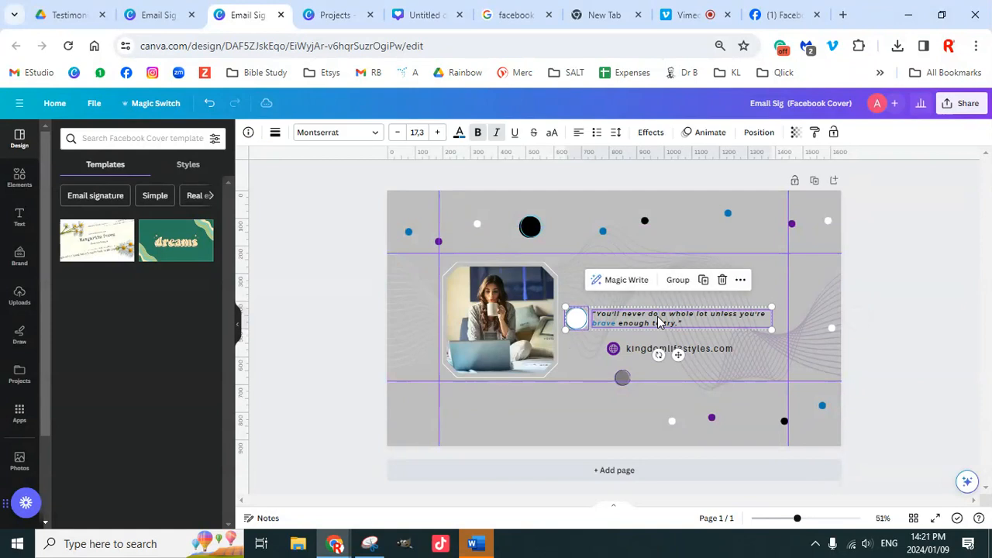
pyautogui.click(686, 286)
pyautogui.click(904, 306)
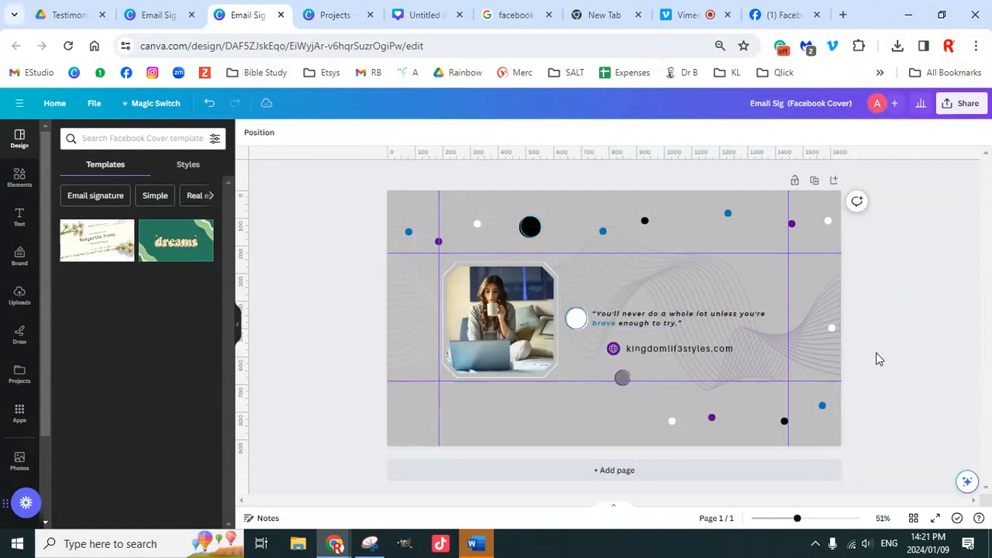
# Step: Nudge the wavy-line graphic slightly left and up, checking its position values
pyautogui.click(645, 222)
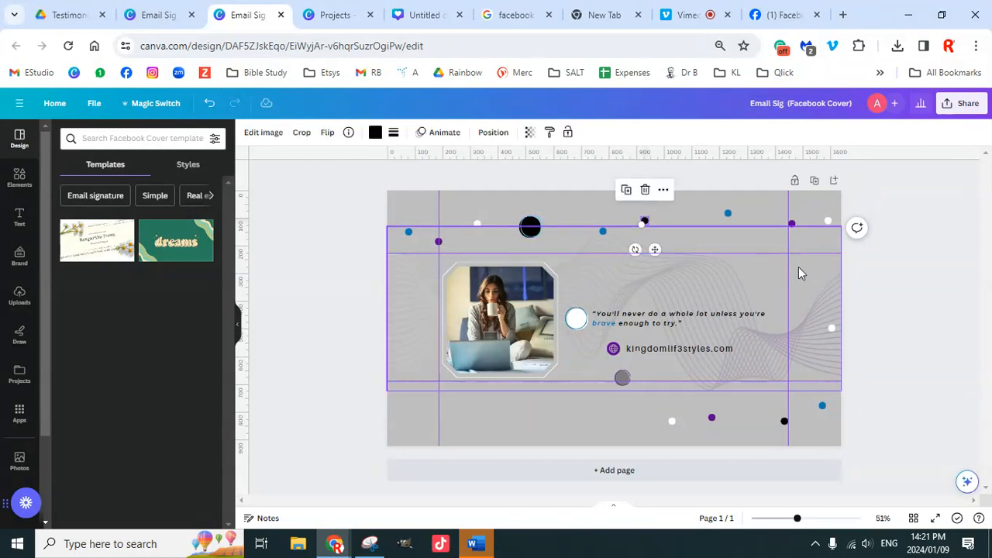
pyautogui.click(834, 295)
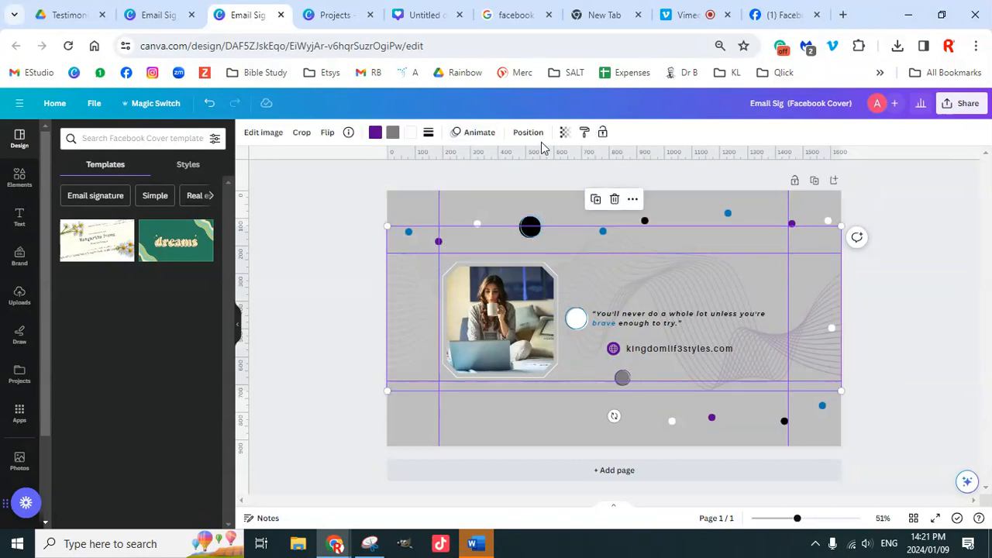
pyautogui.moveTo(419, 288)
pyautogui.mouseDown()
pyautogui.moveTo(416, 310)
pyautogui.moveTo(414, 255)
pyautogui.moveTo(417, 274)
pyautogui.mouseUp()
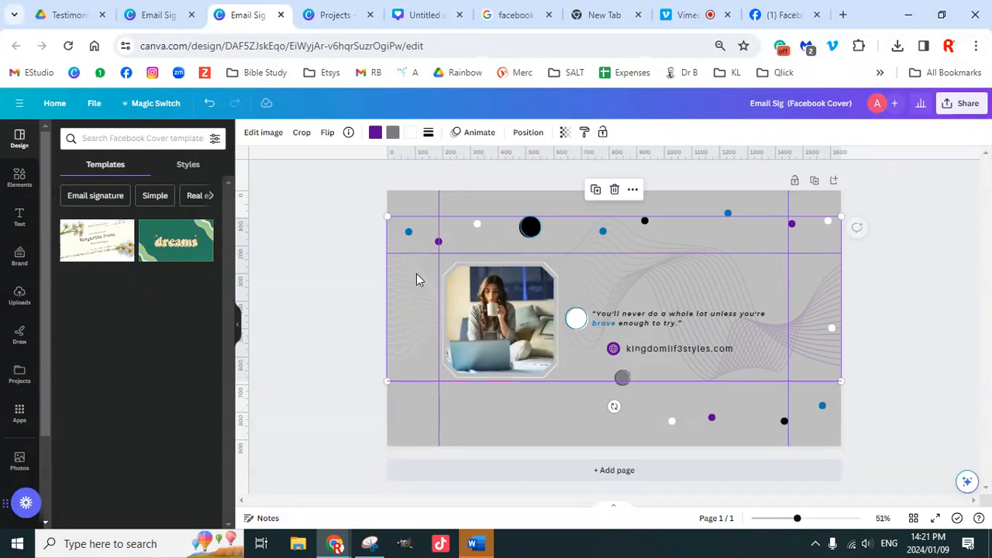
pyautogui.click(524, 134)
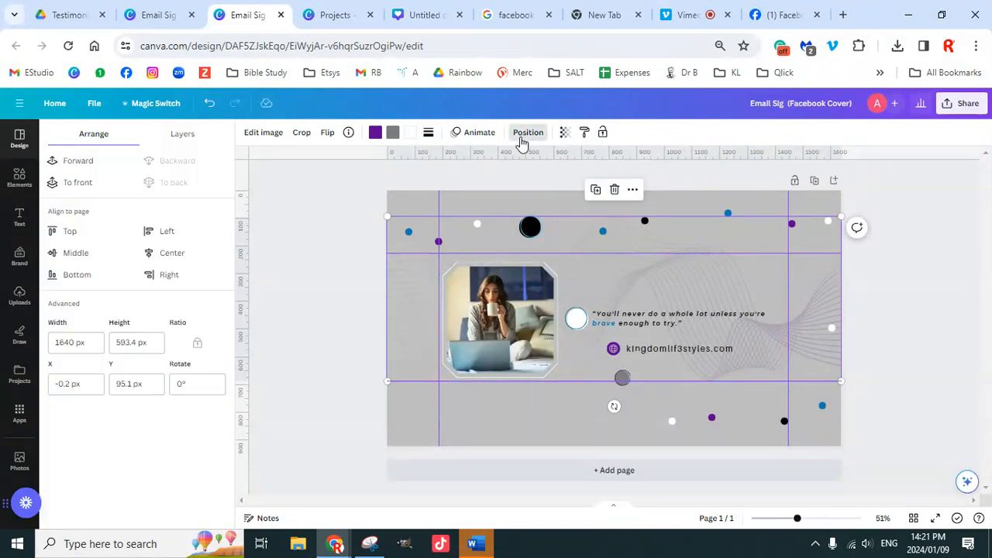
pyautogui.click(890, 283)
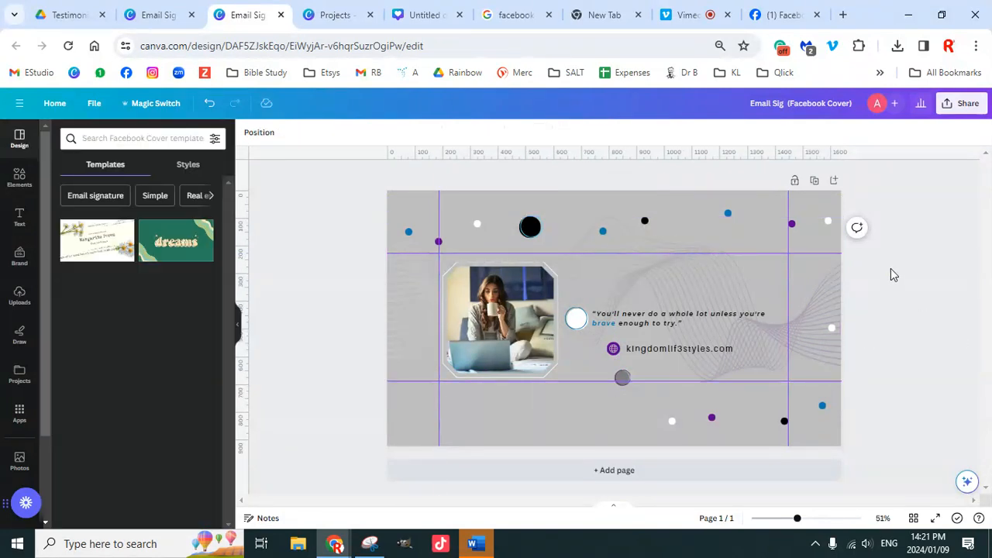
# Step: Copy the cluster of small blue and white dots from the top to the lower cover
pyautogui.click(604, 233)
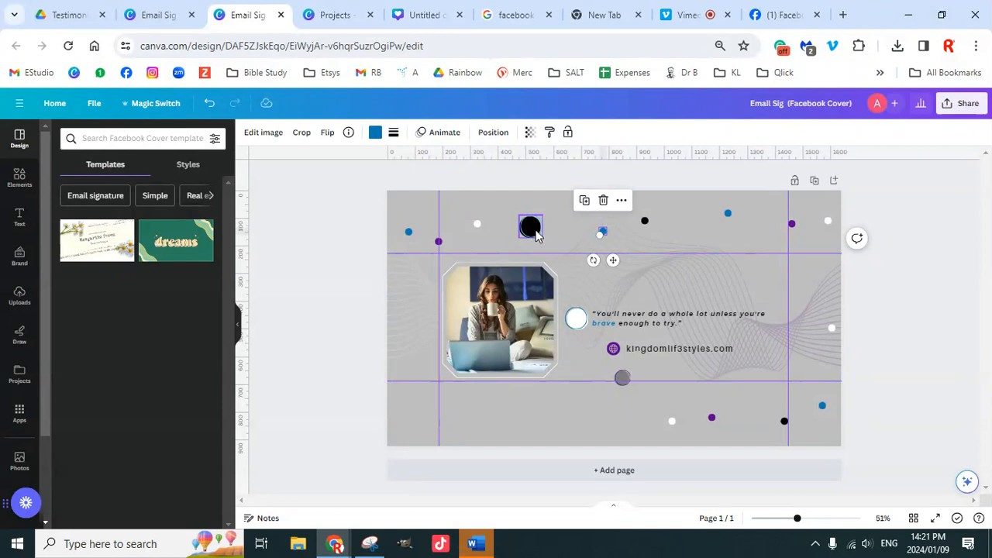
pyautogui.keyDown('shift'); pyautogui.click(477, 225); pyautogui.keyUp('shift')
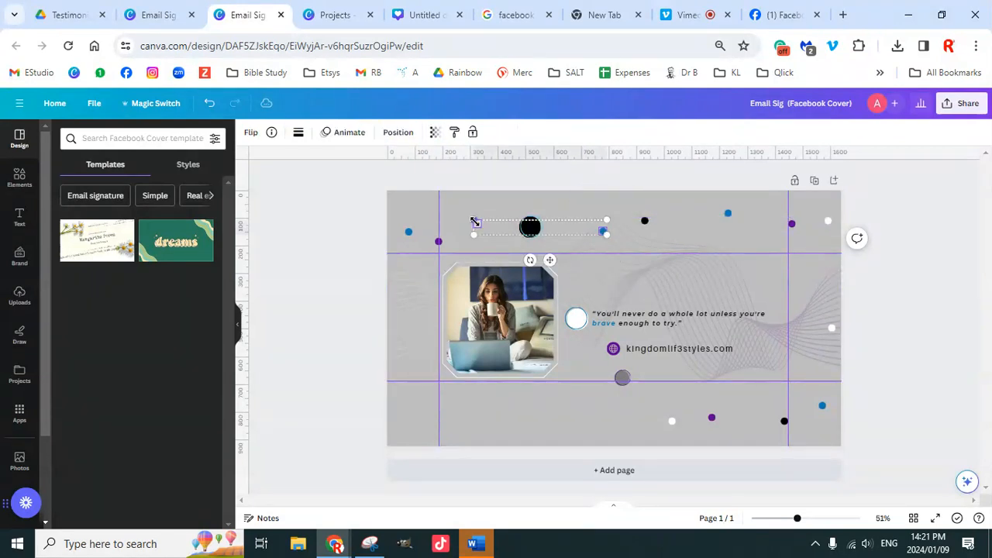
pyautogui.keyDown('shift'); pyautogui.click(409, 231); pyautogui.keyUp('shift')
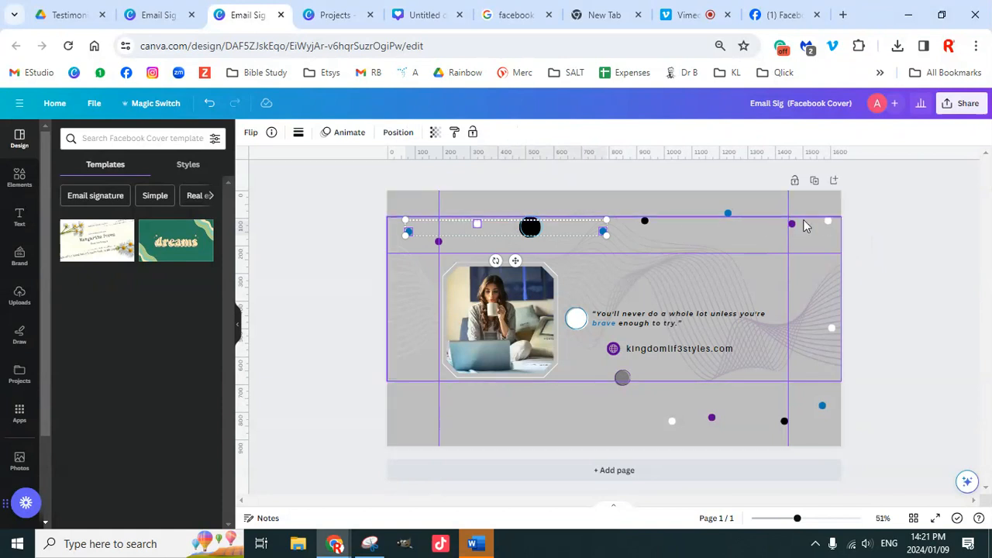
pyautogui.keyDown('shift'); pyautogui.click(728, 215); pyautogui.keyUp('shift')
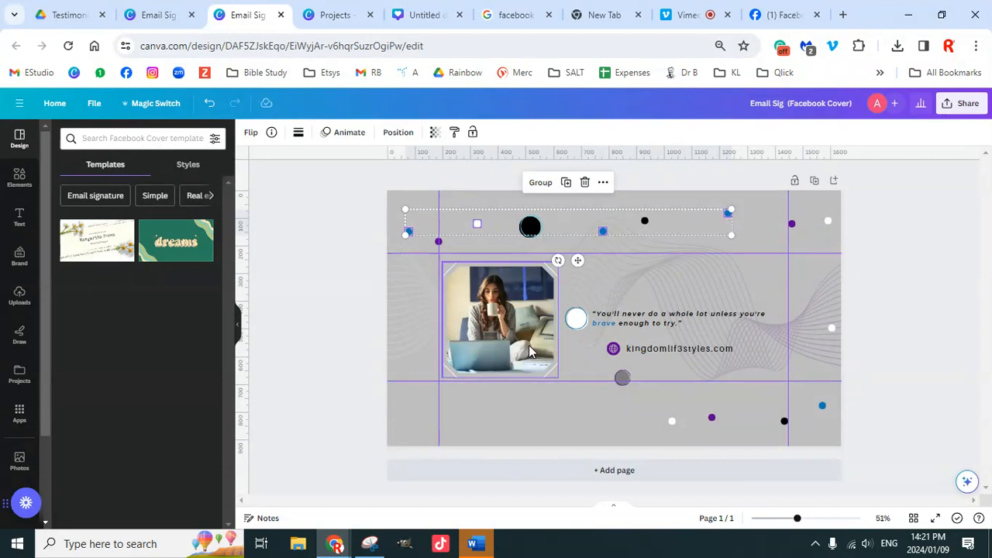
pyautogui.moveTo(625, 231); pyautogui.dragTo(612, 412)
pyautogui.click(892, 355)
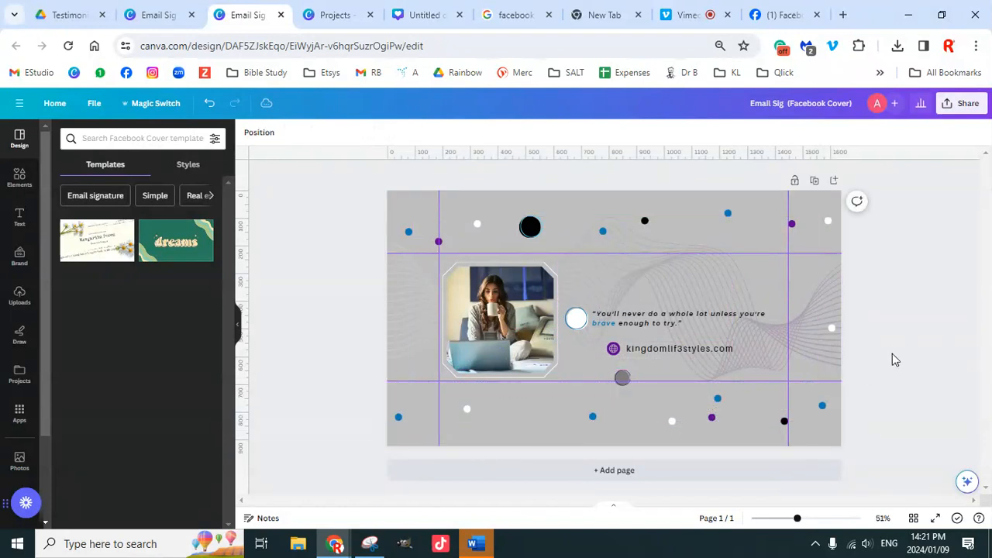
# Step: Move a blue dot to the bottom and make it purple, and reposition the black circle
pyautogui.moveTo(718, 401); pyautogui.dragTo(519, 430)
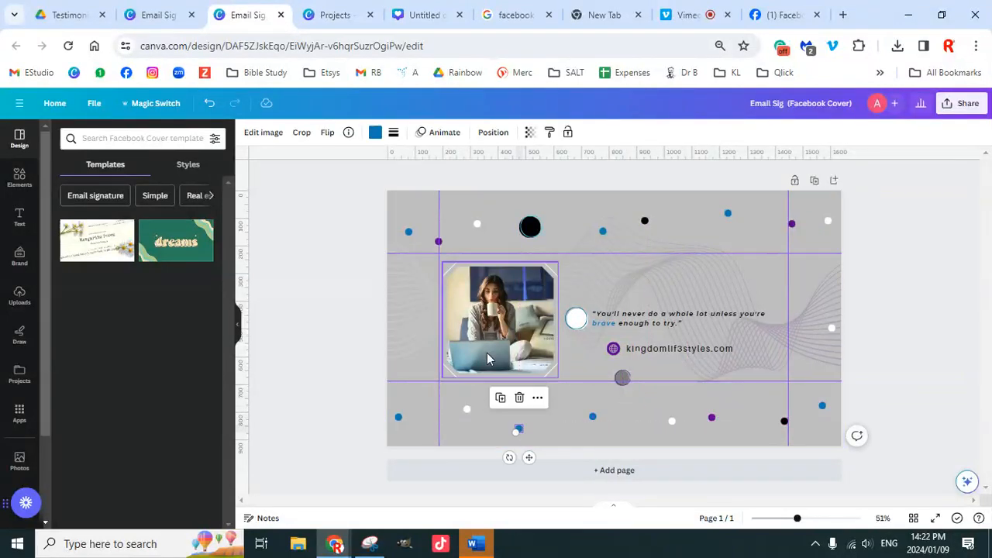
pyautogui.click(374, 133)
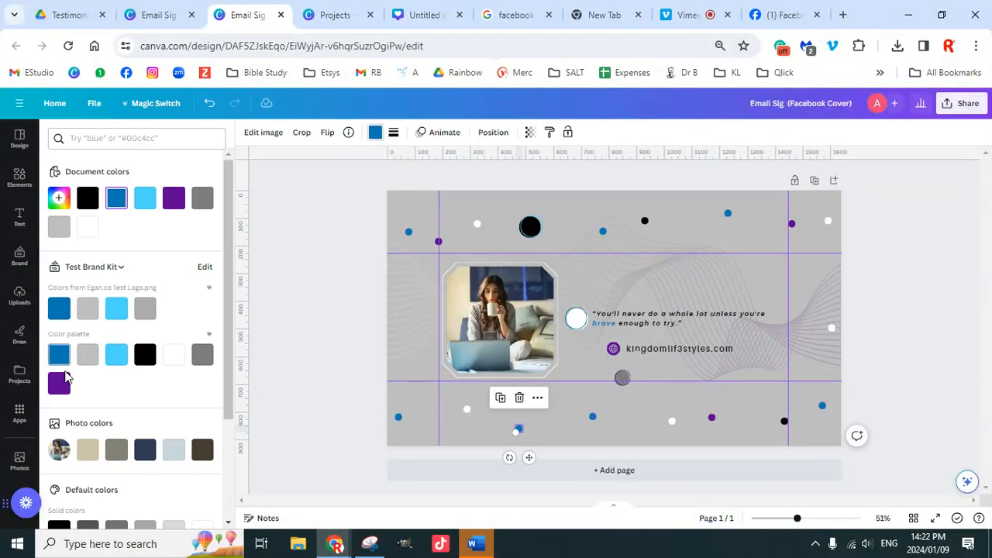
pyautogui.click(59, 383)
pyautogui.click(531, 231)
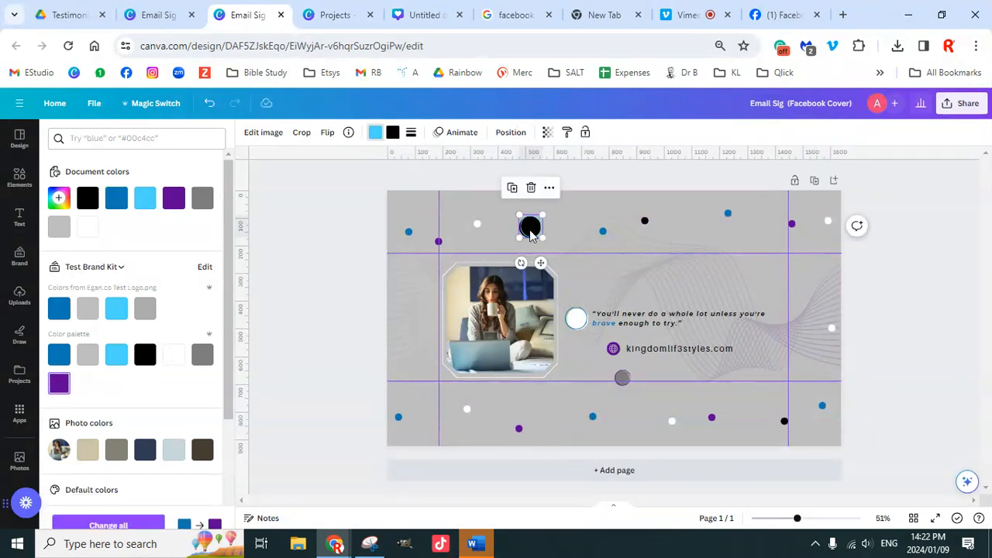
pyautogui.moveTo(531, 235); pyautogui.dragTo(413, 378)
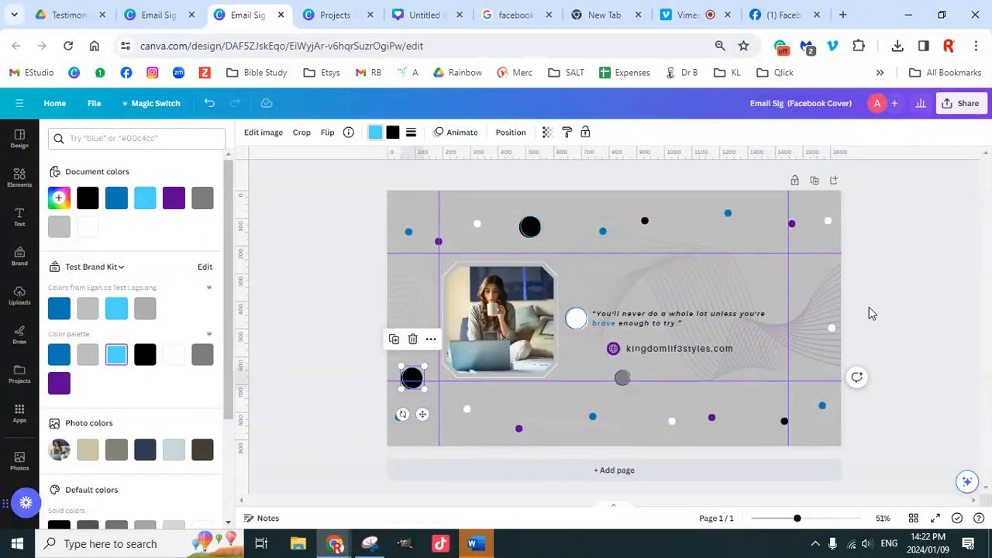
pyautogui.click(891, 301)
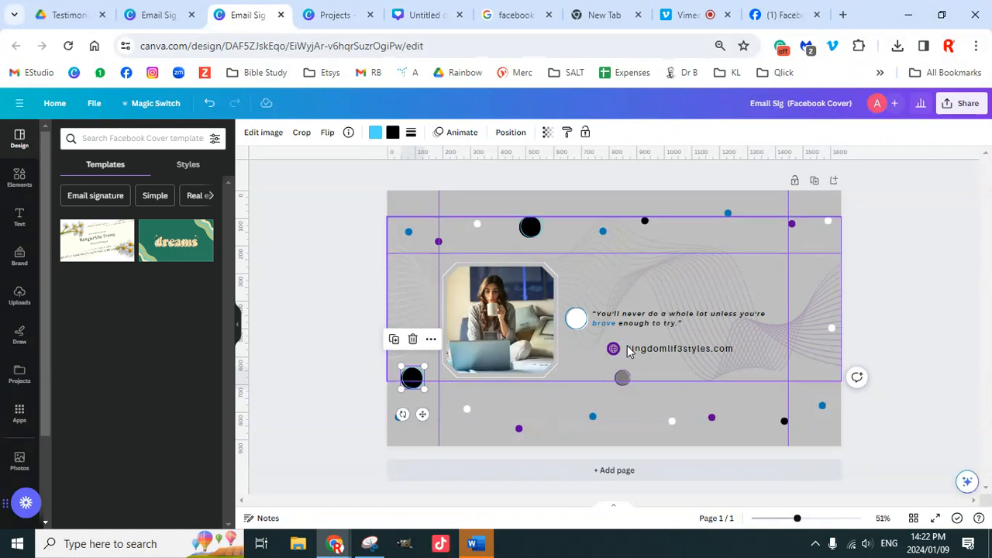
# Step: Nudge the photo frame slightly up
pyautogui.click(520, 342)
pyautogui.moveTo(520, 334); pyautogui.dragTo(521, 333)
pyautogui.click(881, 333)
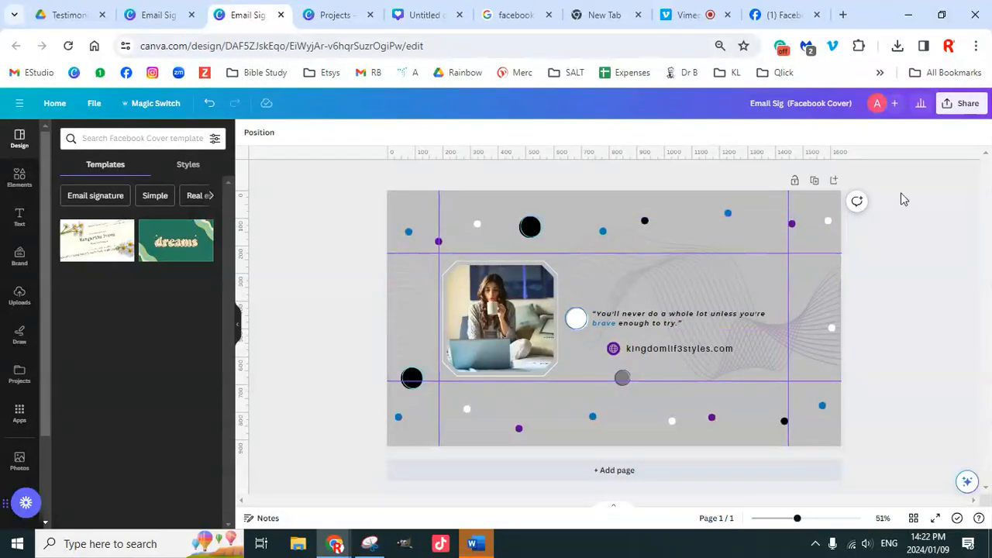
# Step: Download the cover as a PNG, saving it as 'FB Test Banner 2' in Canva Classes
pyautogui.click(965, 107)
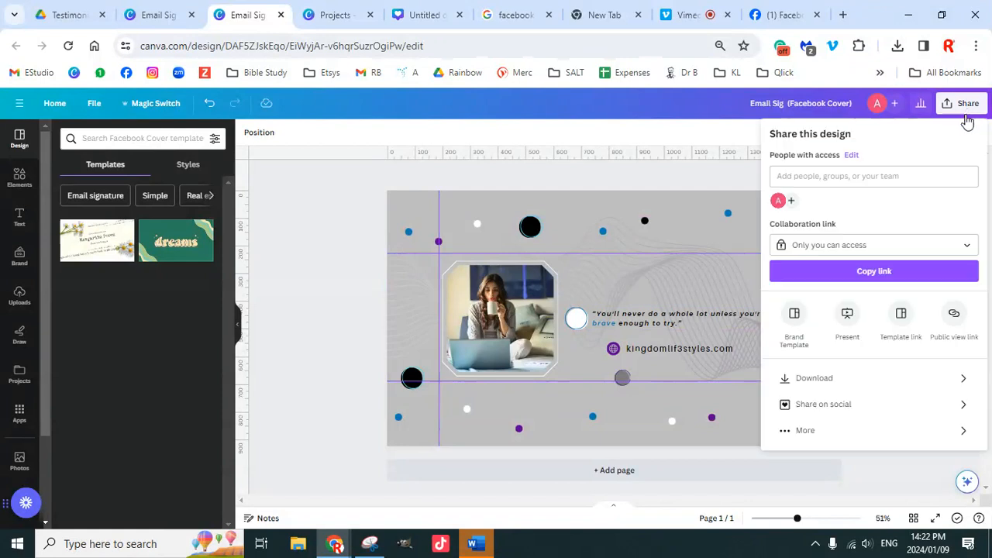
pyautogui.click(867, 381)
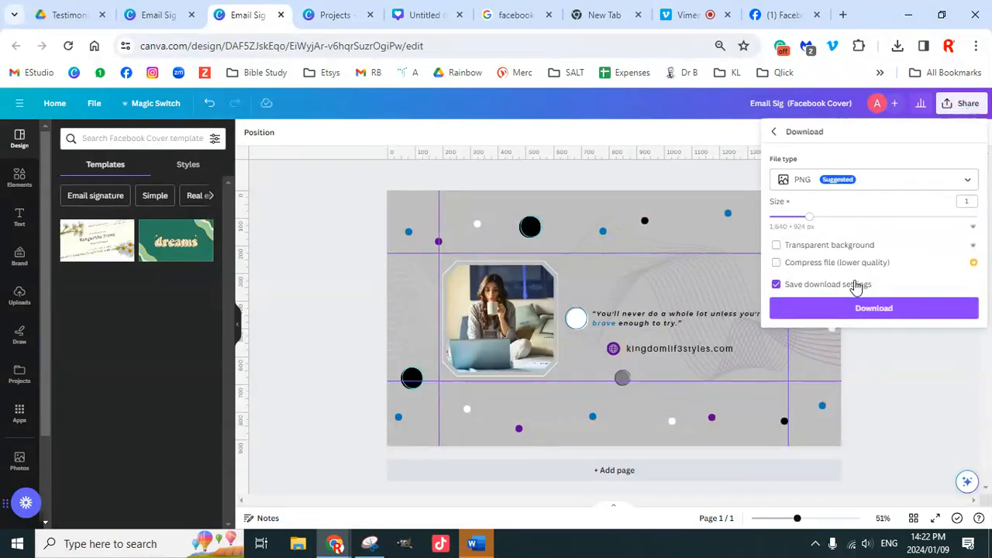
pyautogui.click(869, 309)
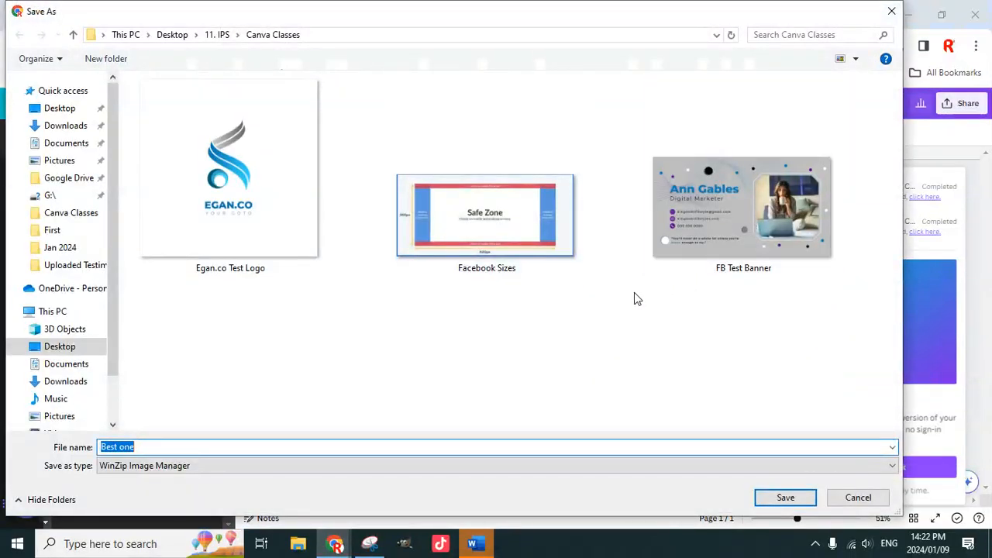
pyautogui.click(711, 245)
pyautogui.click(251, 445)
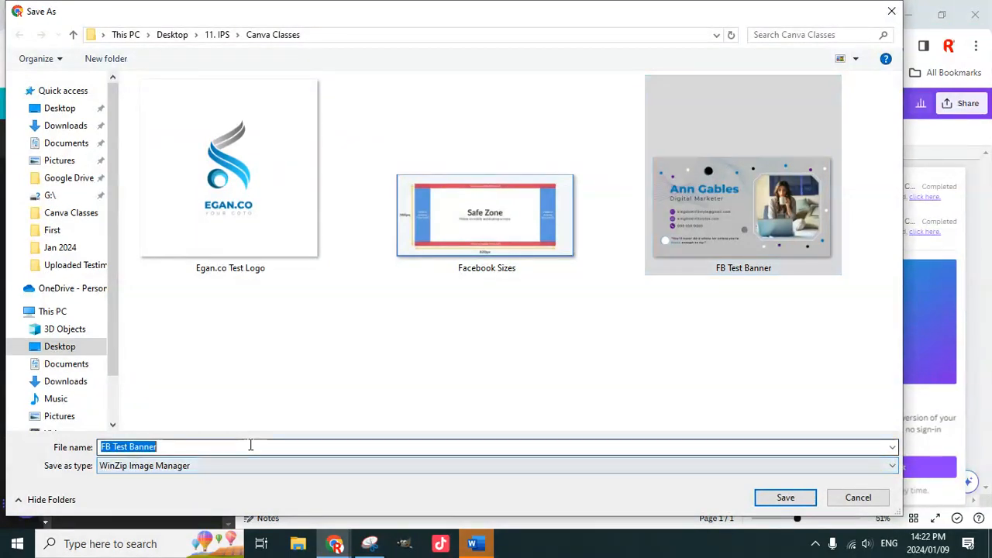
pyautogui.click(251, 445)
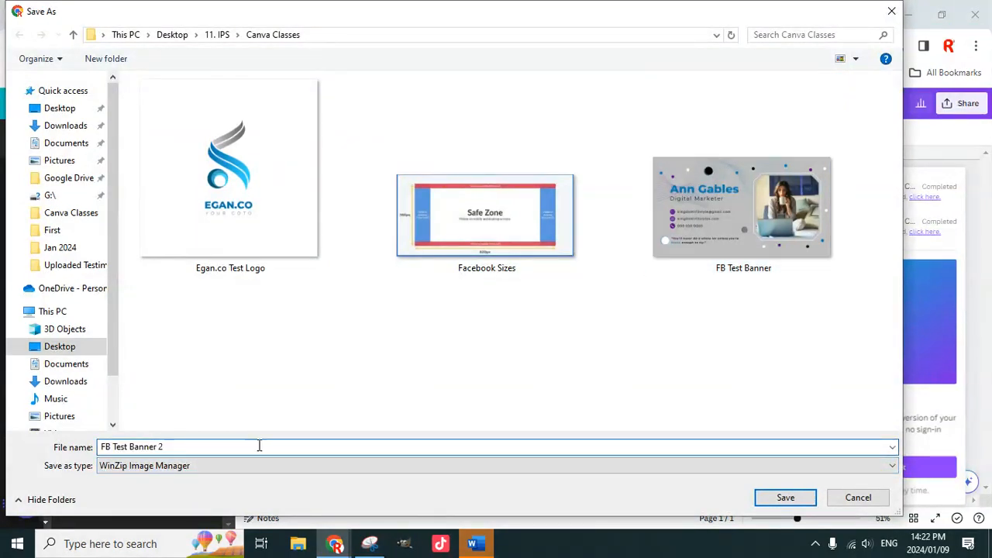
pyautogui.click(785, 497)
pyautogui.click(786, 14)
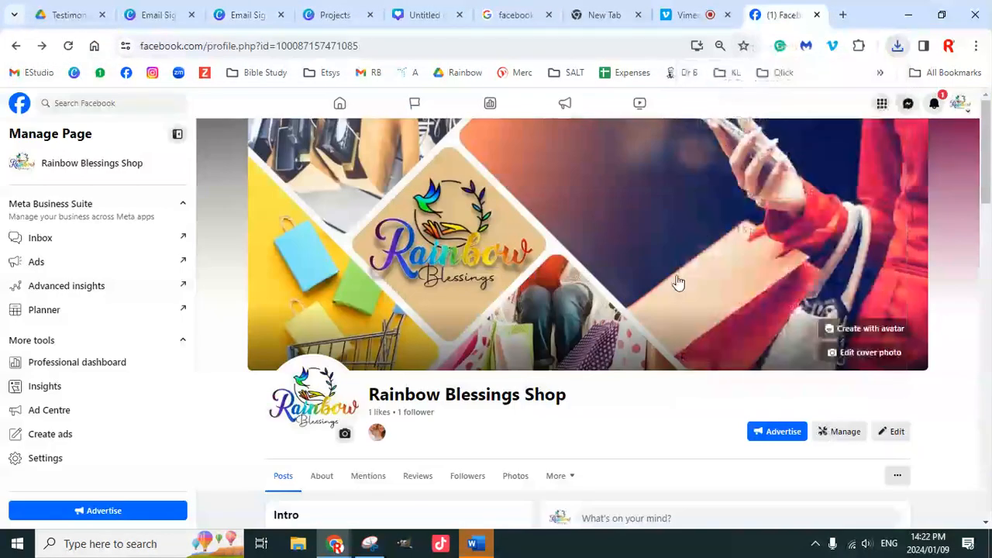
pyautogui.click(867, 358)
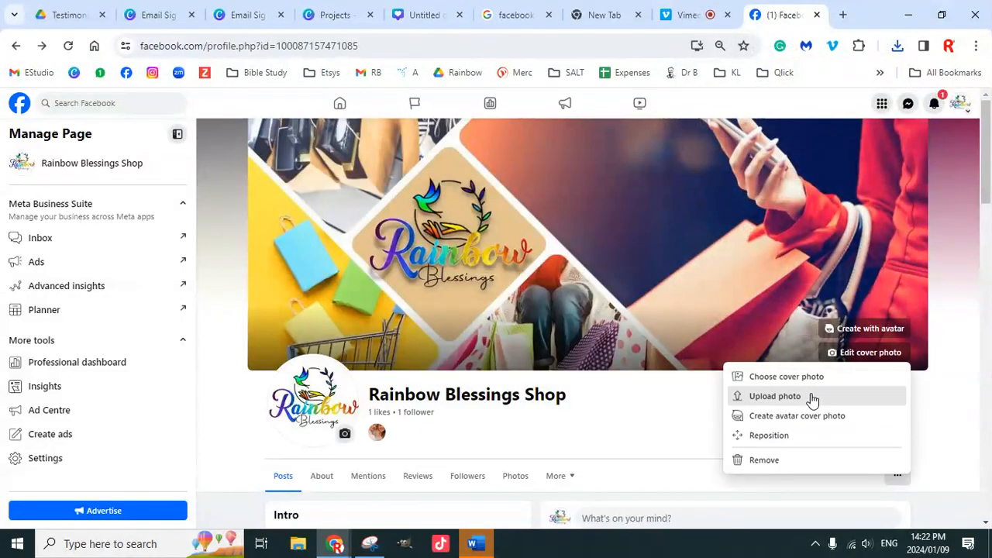
pyautogui.click(813, 396)
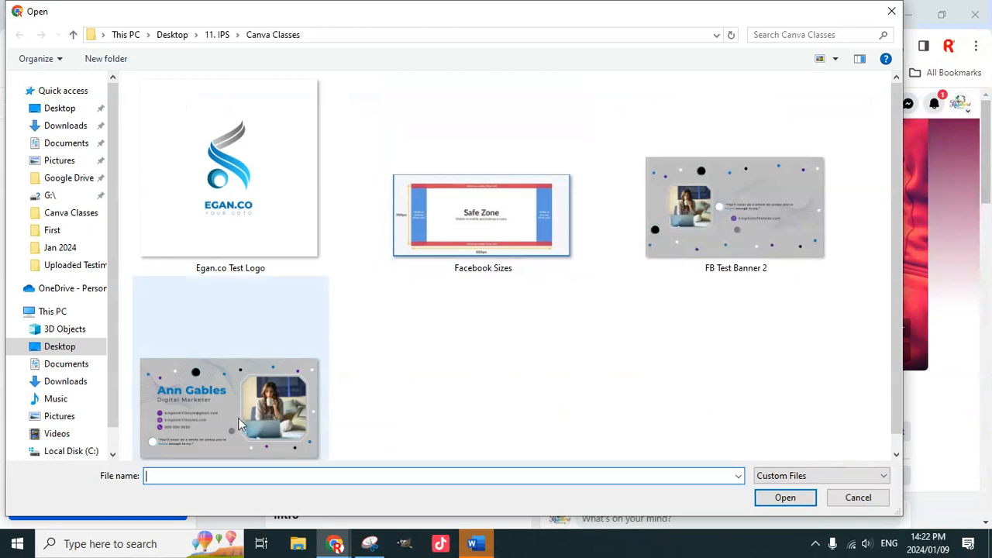
pyautogui.click(760, 227)
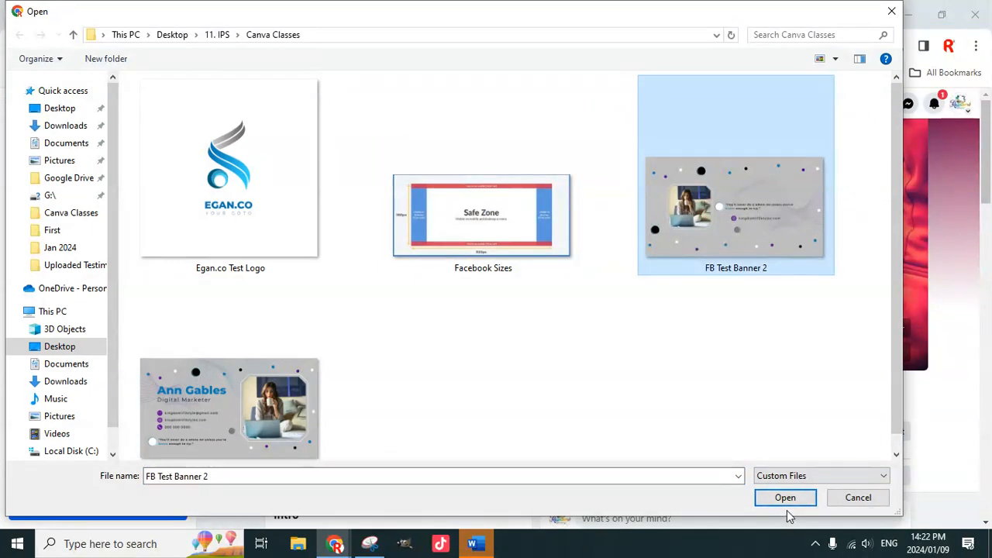
pyautogui.click(785, 497)
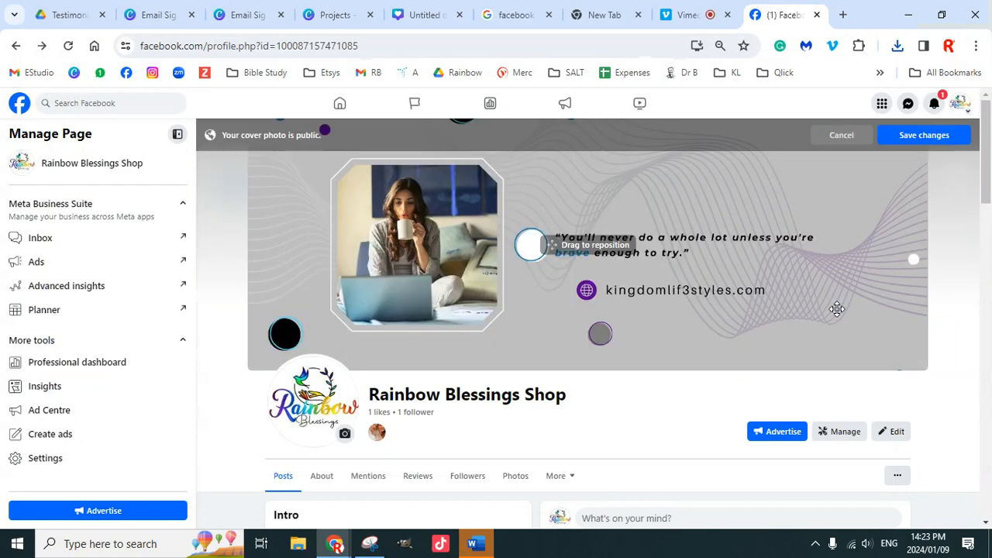
pyautogui.moveTo(800, 260)
pyautogui.mouseDown()
pyautogui.moveTo(797, 326)
pyautogui.moveTo(804, 150)
pyautogui.moveTo(801, 331)
pyautogui.moveTo(804, 256)
pyautogui.mouseUp()
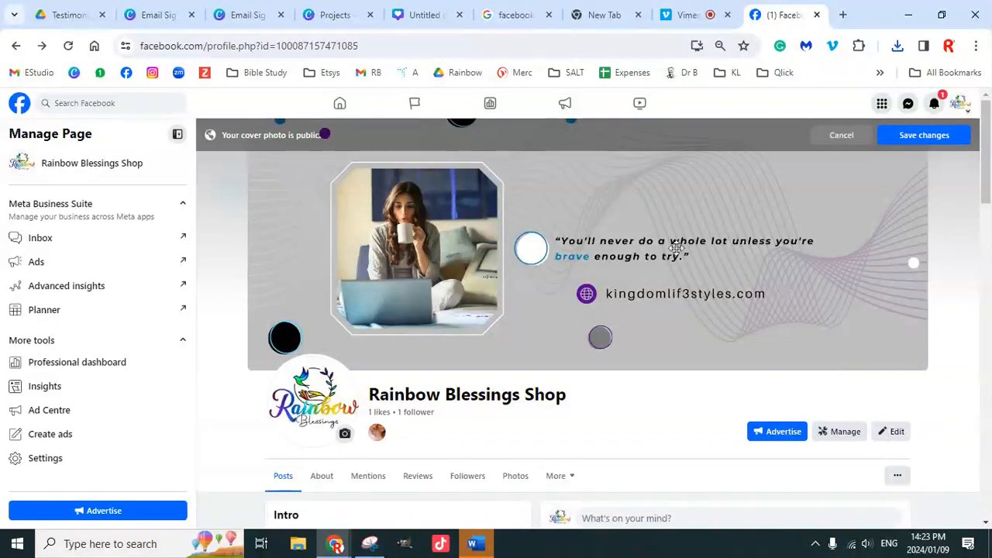
pyautogui.click(841, 135)
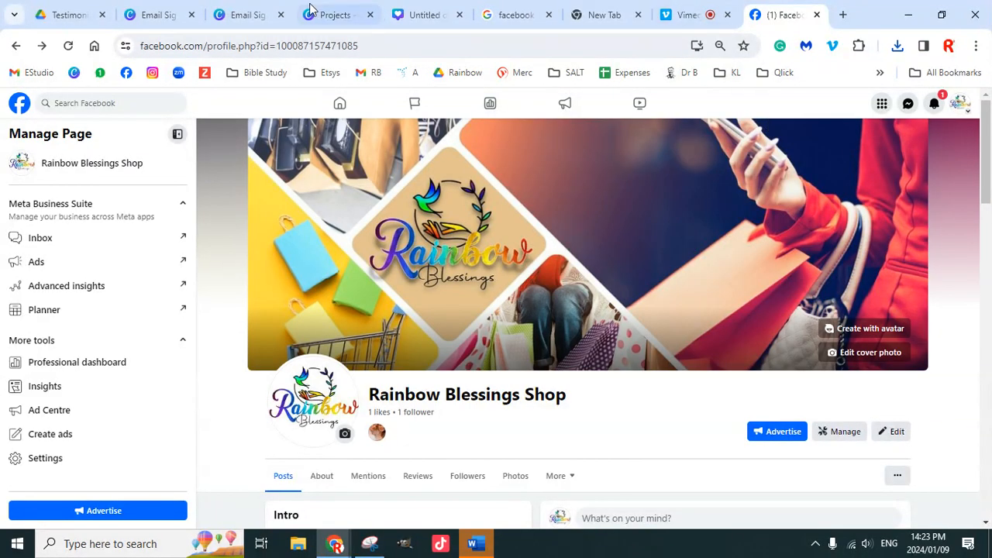
# Step: Return to the Email Sig (Facebook Cover) tab and close the download panel
pyautogui.click(163, 17)
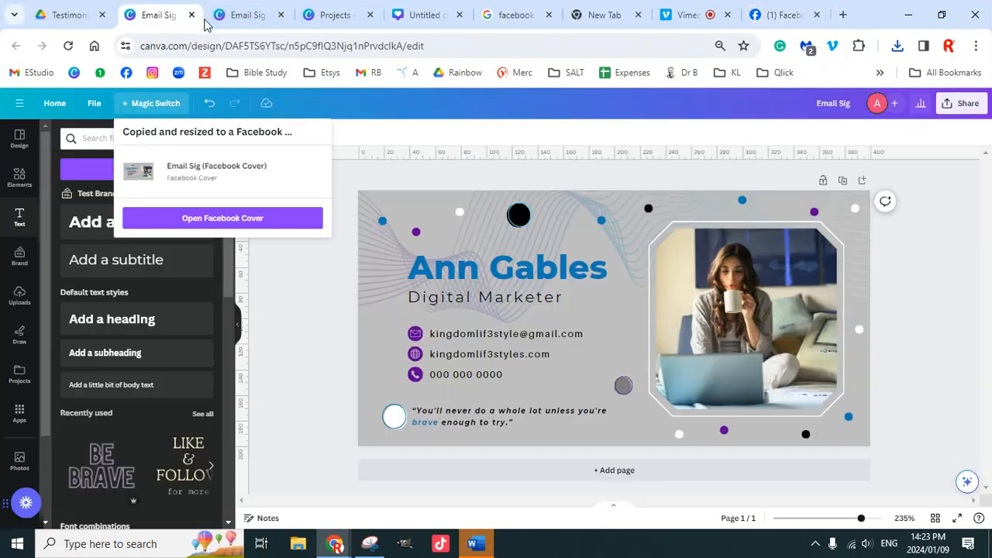
pyautogui.click(243, 17)
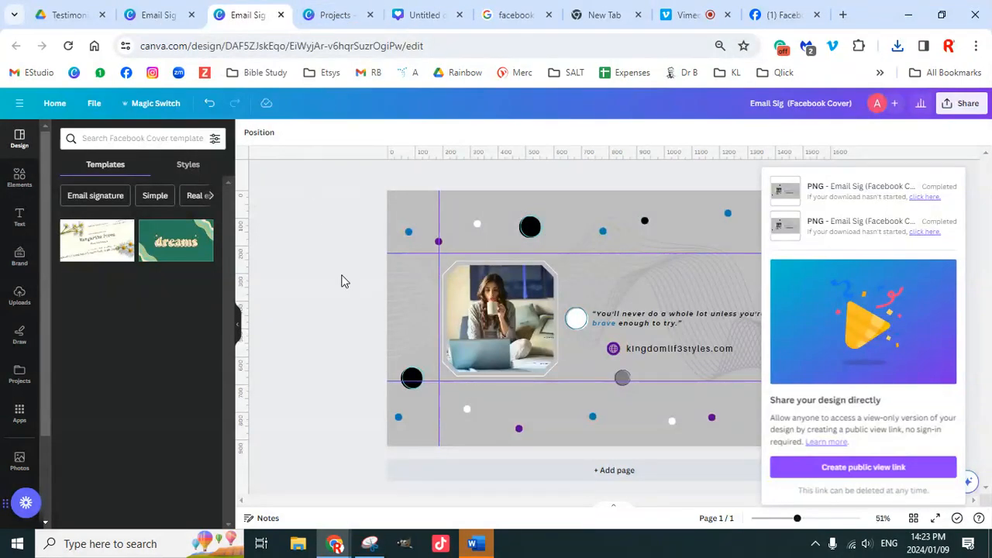
pyautogui.click(334, 307)
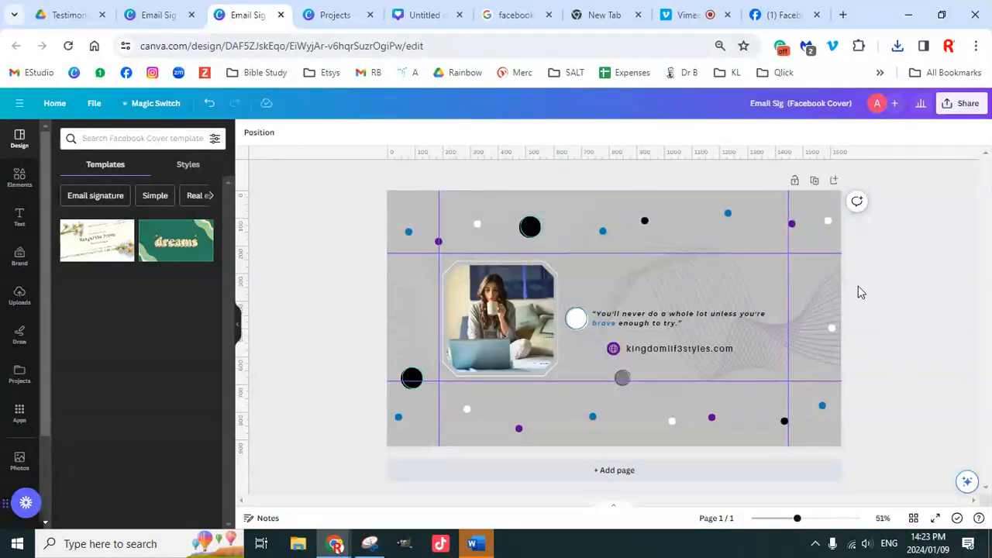
# Step: Add a blank second page and search templates for 'facebook covers'
pyautogui.click(105, 138)
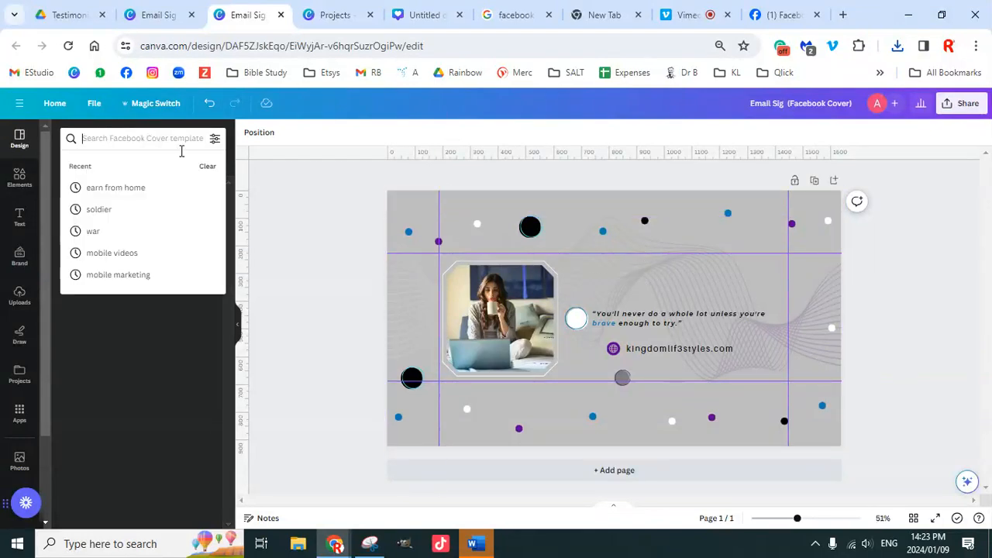
pyautogui.click(614, 471)
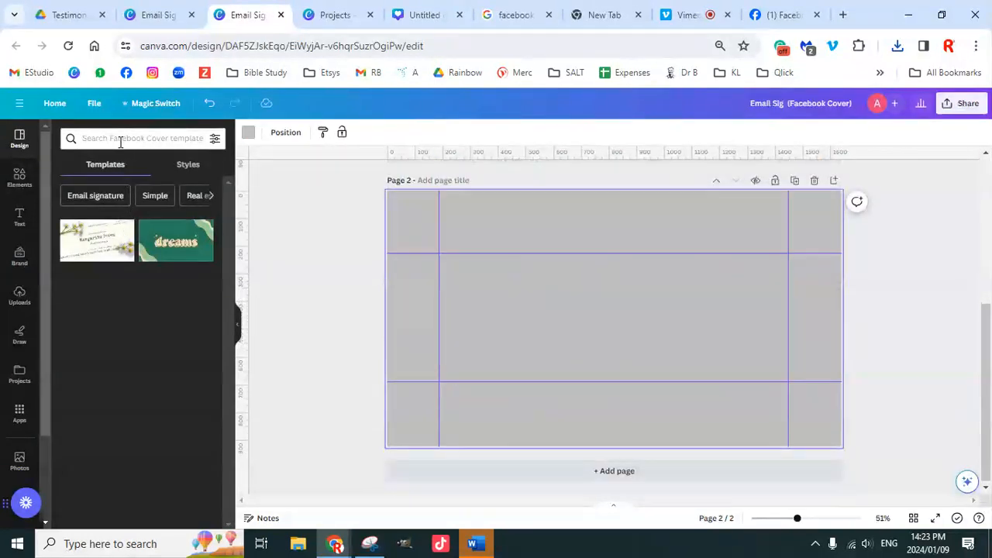
pyautogui.click(166, 139)
pyautogui.write('faceb')
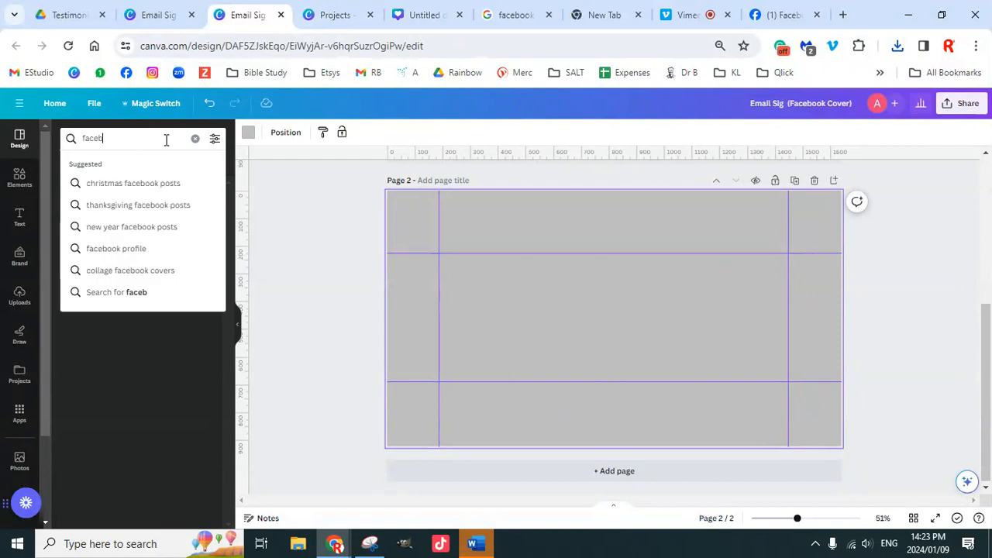
pyautogui.write('ok cover')
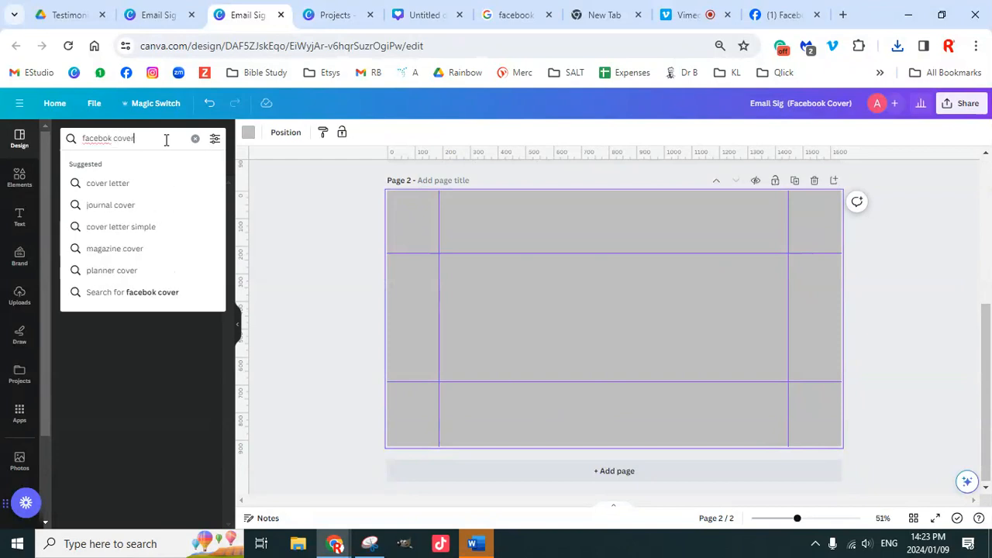
pyautogui.press('BackSpace')
pyautogui.press('BackSpace')
pyautogui.press('BackSpace')
pyautogui.press('BackSpace')
pyautogui.press('BackSpace')
pyautogui.press('BackSpace')
pyautogui.press('BackSpace')
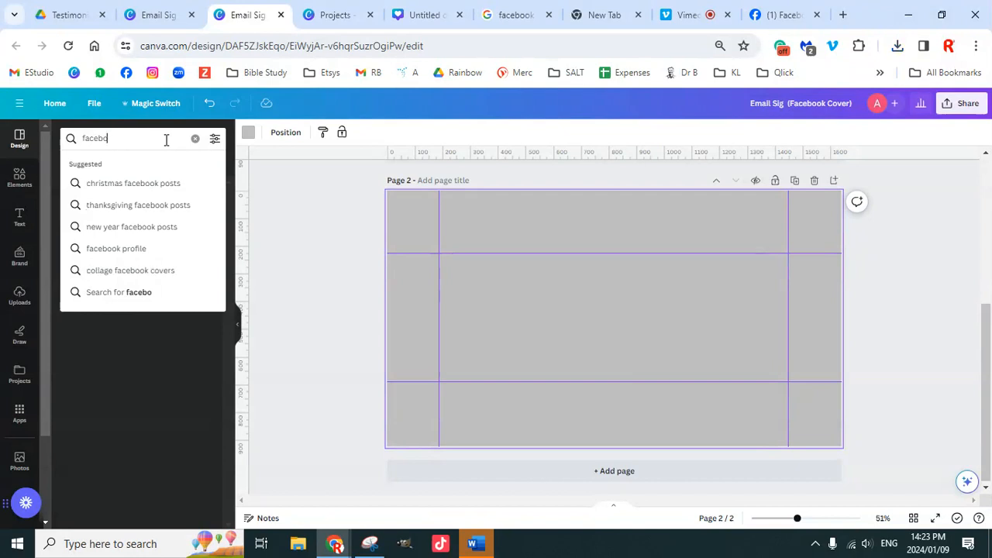
pyautogui.write('ok covers')
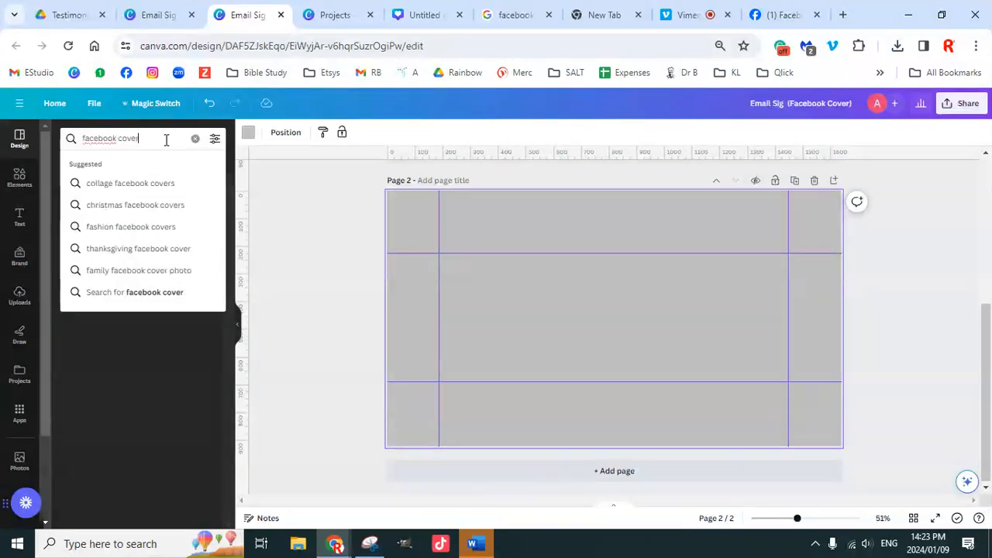
pyautogui.press('Return')
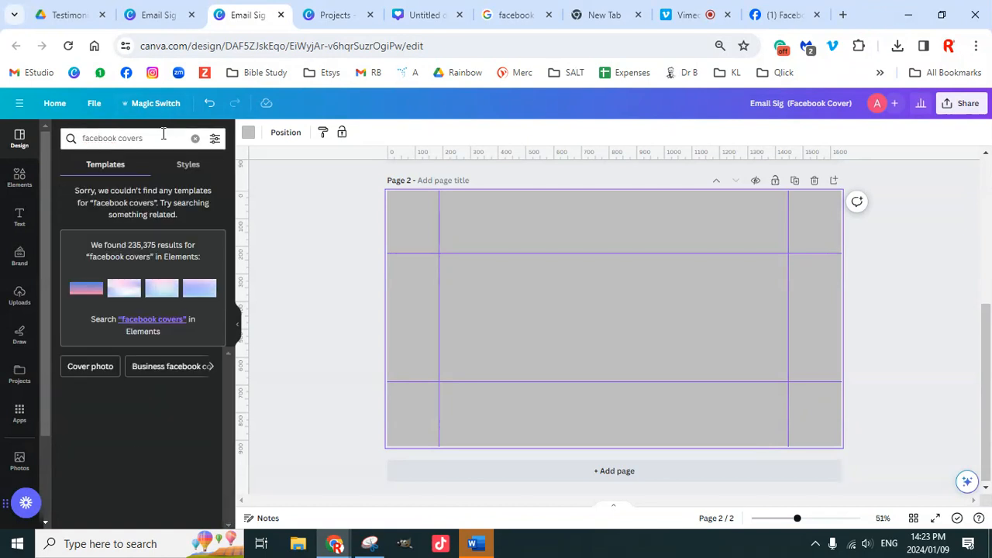
# Step: Retry the template search as 'facebook page banner', then 'facebook banner'
pyautogui.click(161, 135)
pyautogui.press('BackSpace')
pyautogui.press('BackSpace')
pyautogui.press('BackSpace')
pyautogui.press('BackSpace')
pyautogui.press('BackSpace')
pyautogui.press('BackSpace')
pyautogui.press('BackSpace')
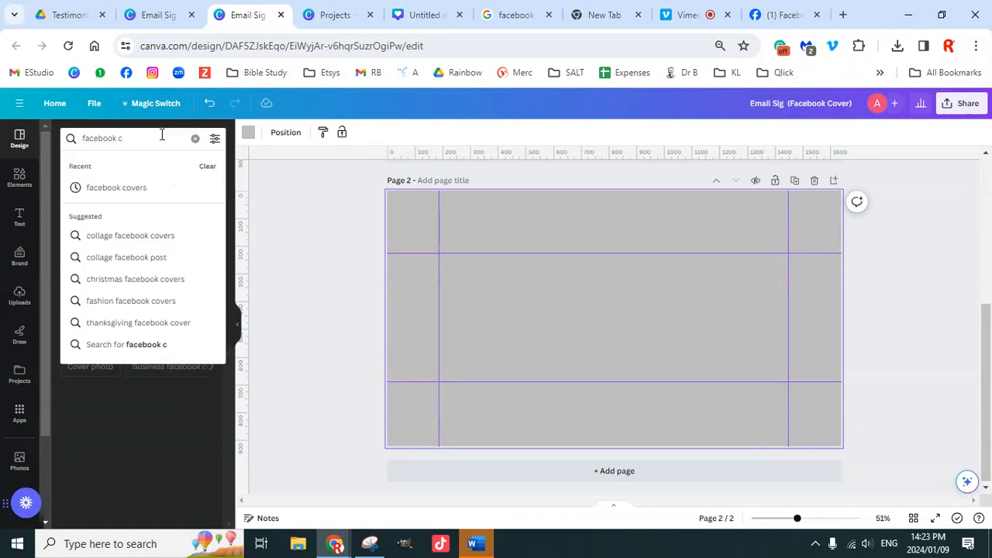
pyautogui.write('page banner')
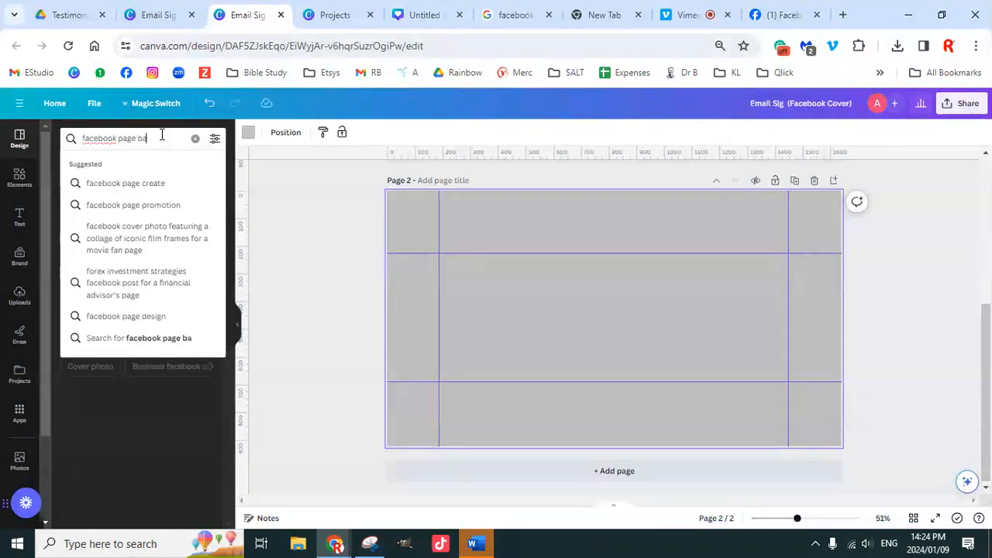
pyautogui.press('Return')
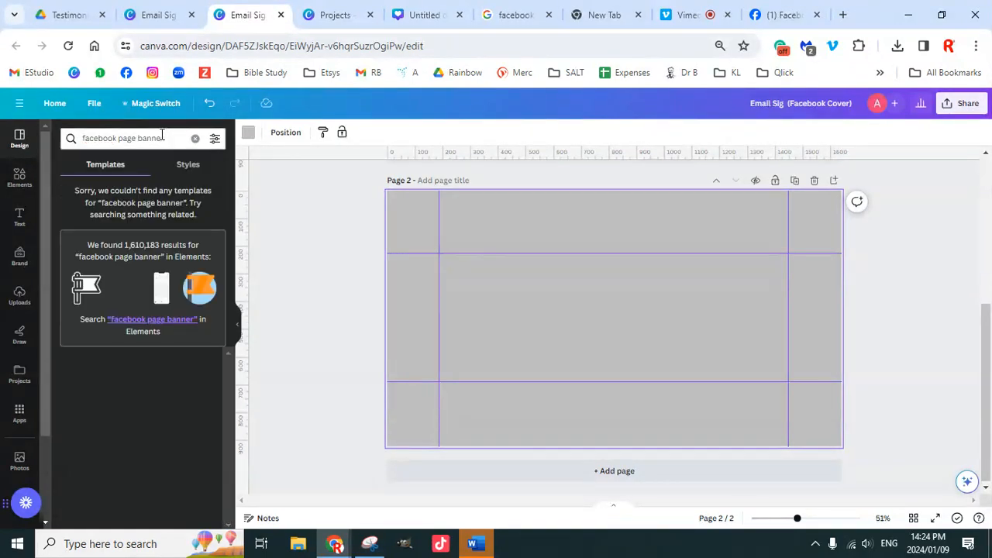
pyautogui.click(138, 138)
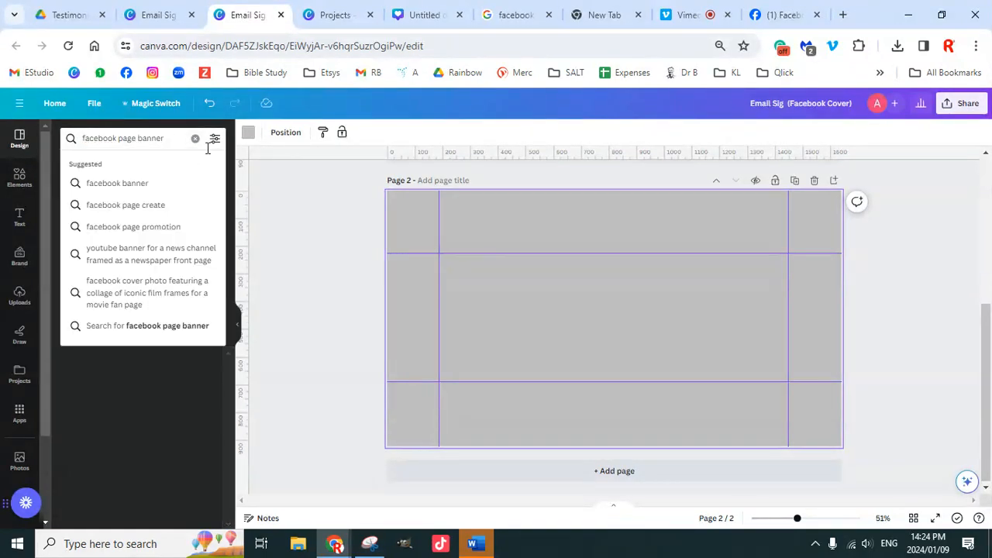
pyautogui.press('BackSpace')
pyautogui.press('BackSpace')
pyautogui.press('BackSpace')
pyautogui.press('BackSpace')
pyautogui.press('BackSpace')
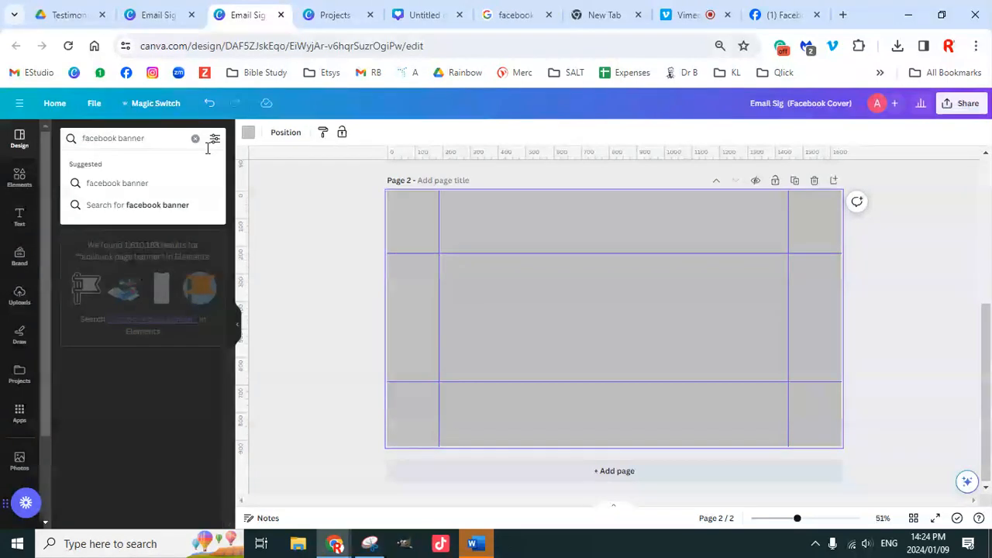
pyautogui.press('Return')
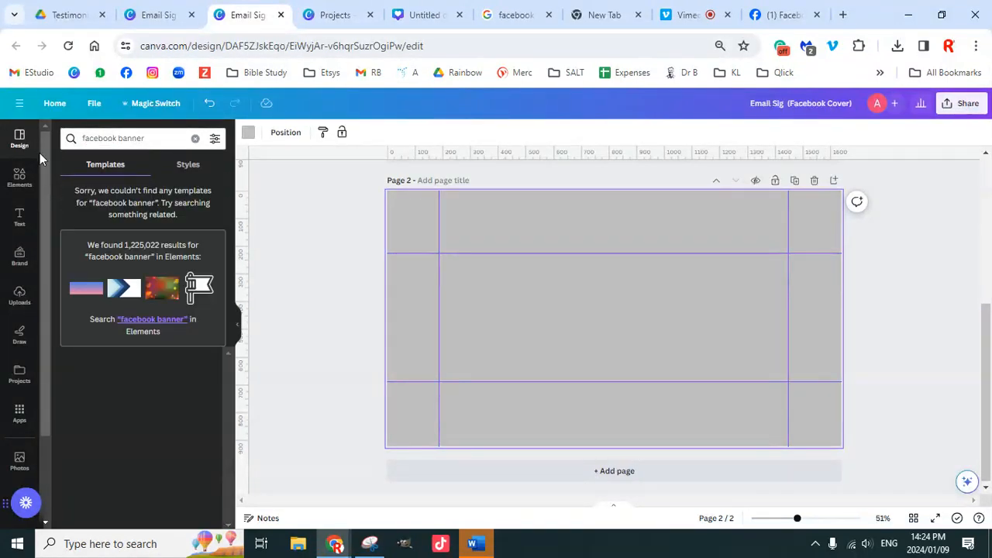
# Step: Browse element and photo results for 'facebook banner', then switch to its template results
pyautogui.click(154, 320)
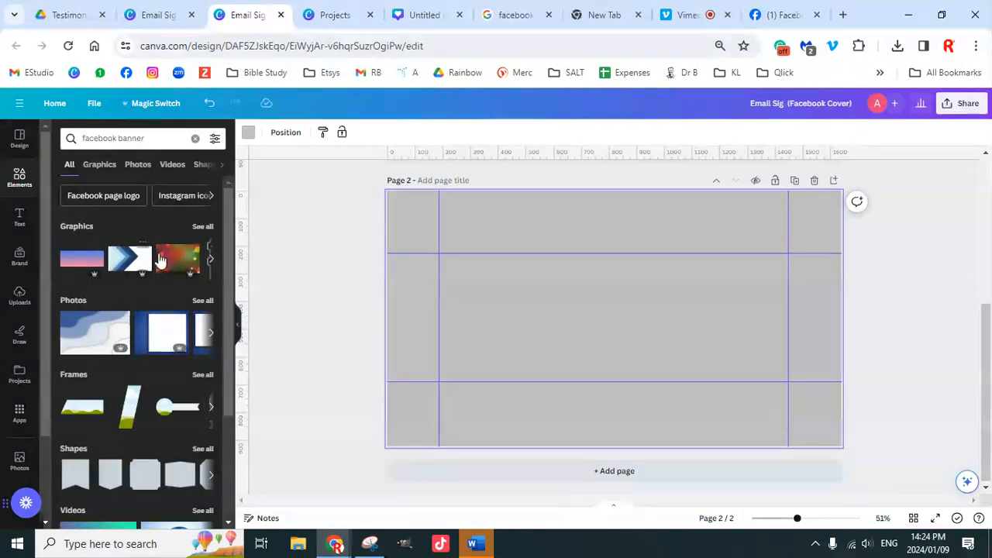
pyautogui.scroll(-2, 175, 360)
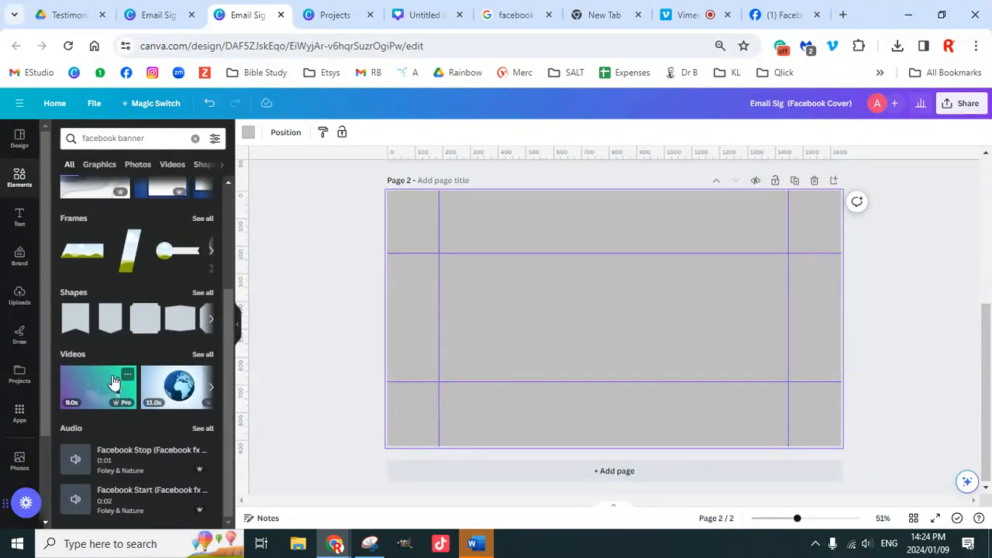
pyautogui.scroll(2, 124, 384)
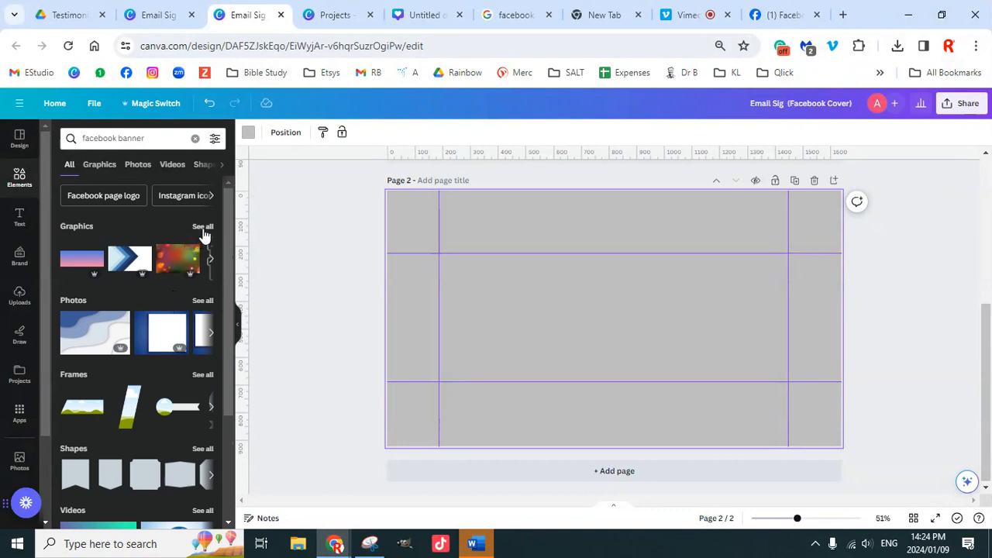
pyautogui.click(203, 301)
pyautogui.scroll(-4, 161, 348)
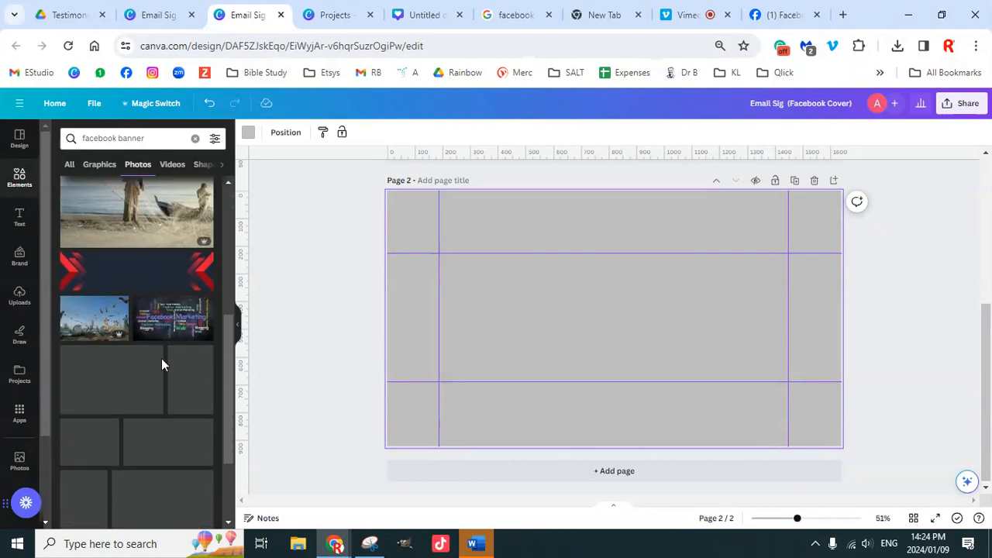
pyautogui.scroll(-10, 162, 358)
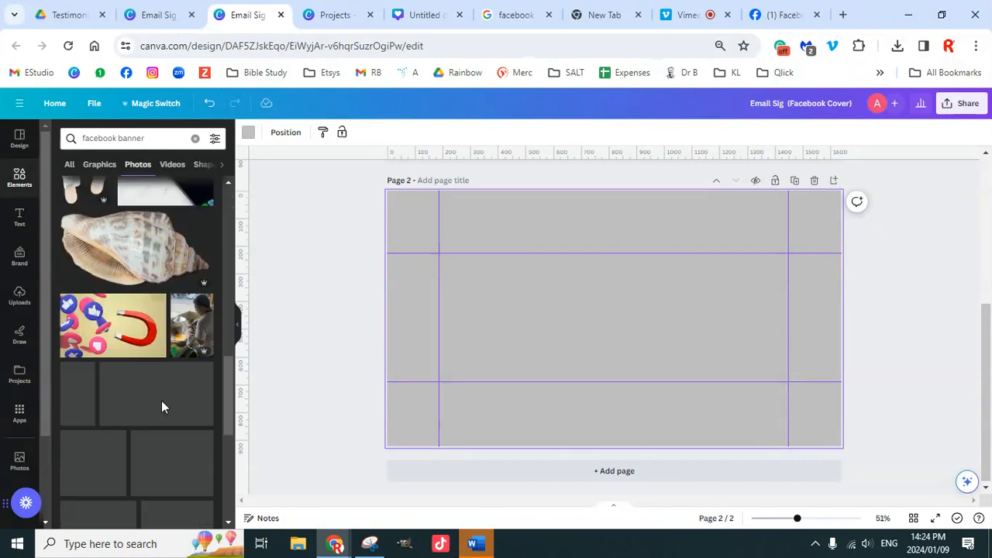
pyautogui.scroll(-1, 163, 400)
pyautogui.scroll(-5, 166, 401)
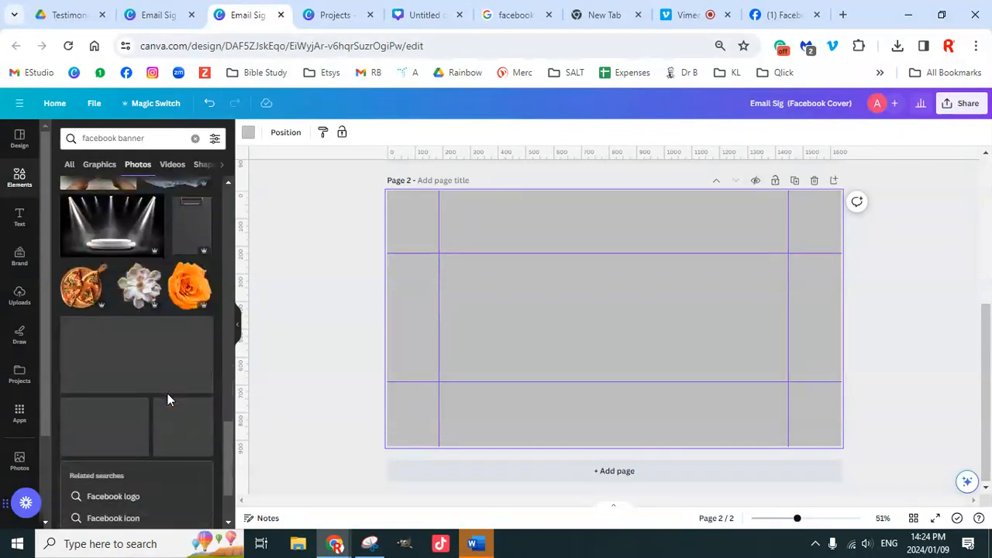
pyautogui.scroll(20, 168, 392)
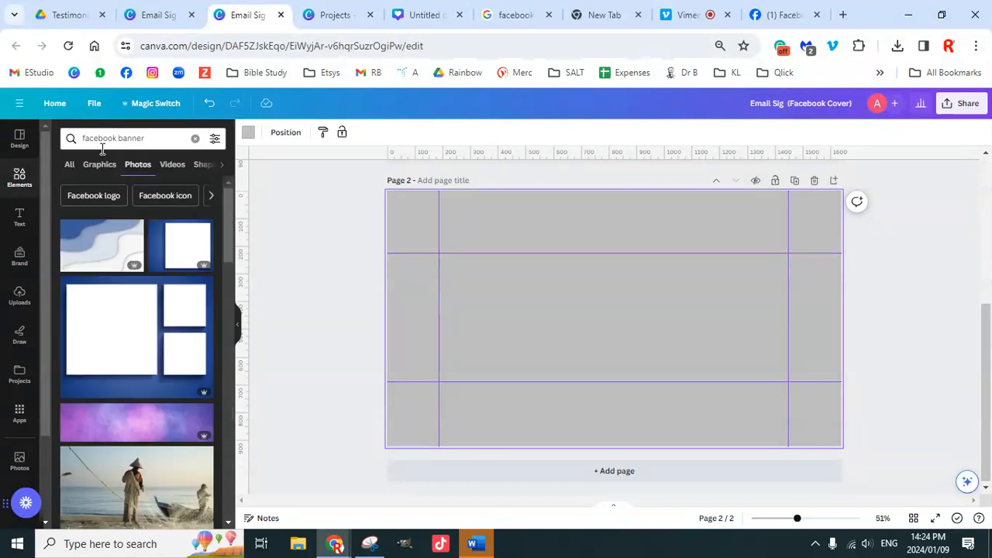
pyautogui.click(144, 138)
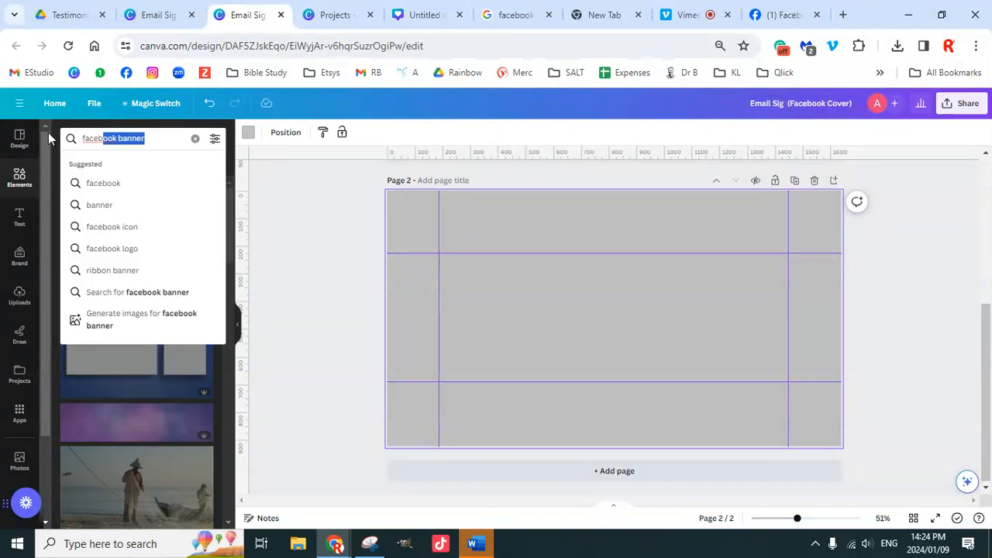
pyautogui.click(20, 138)
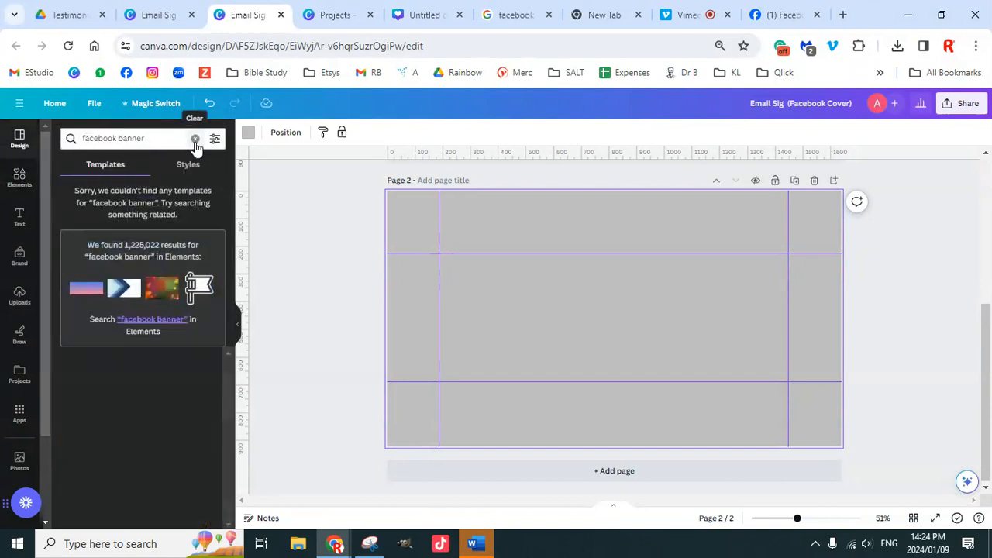
pyautogui.click(159, 139)
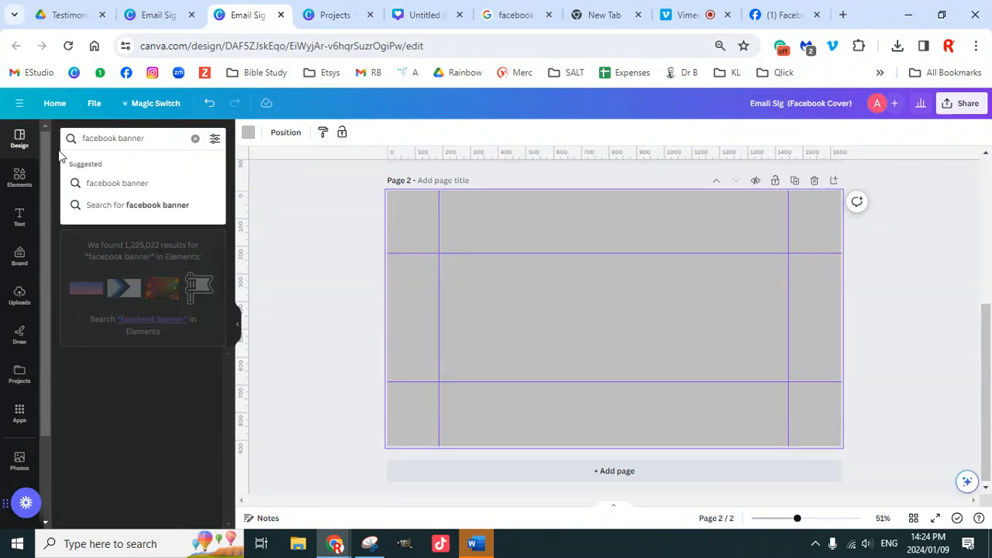
pyautogui.click(136, 186)
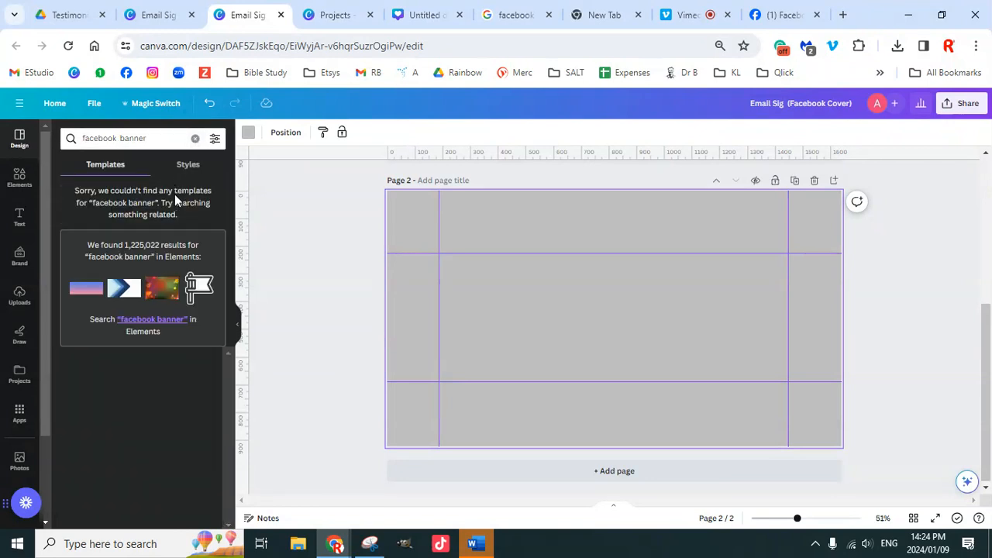
pyautogui.click(161, 319)
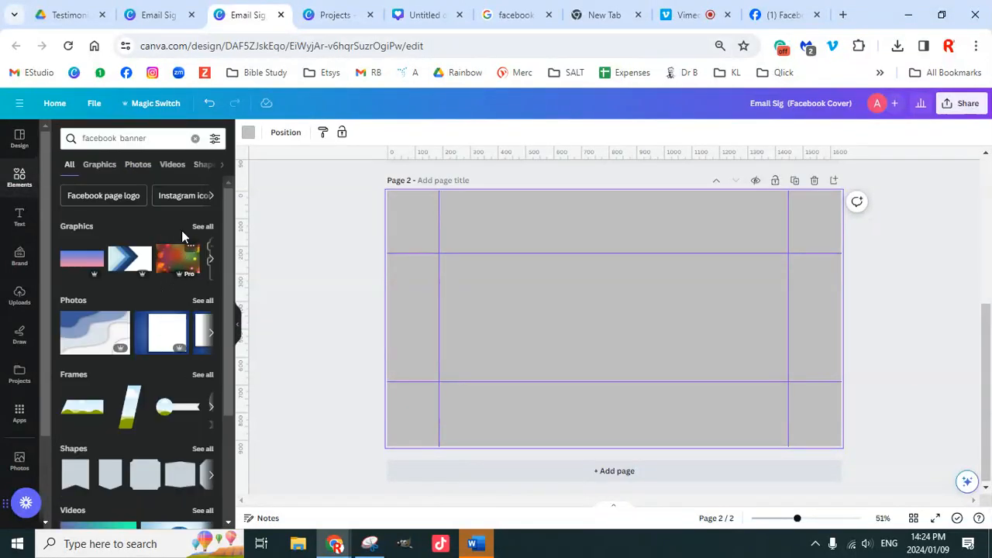
pyautogui.click(211, 195)
pyautogui.click(212, 196)
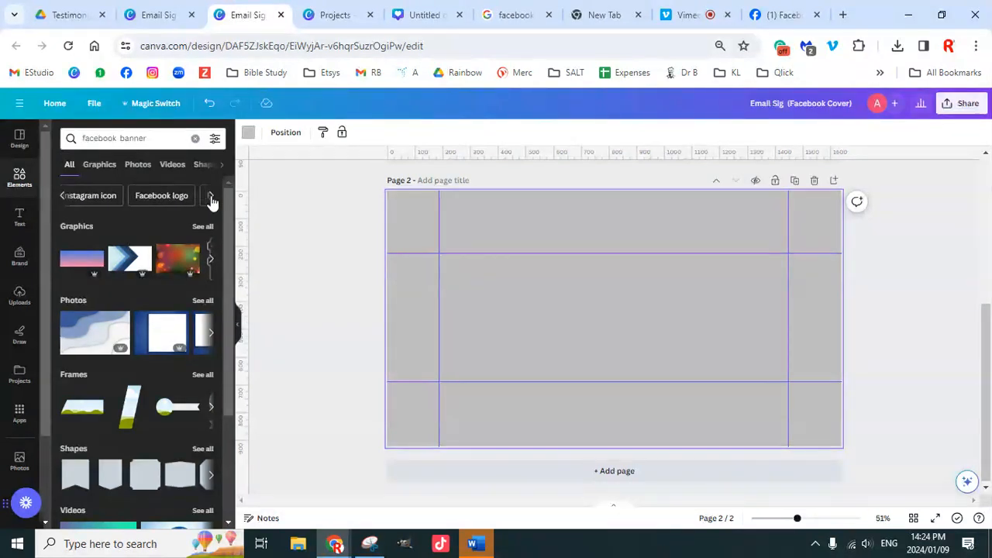
pyautogui.click(212, 196)
pyautogui.click(212, 196)
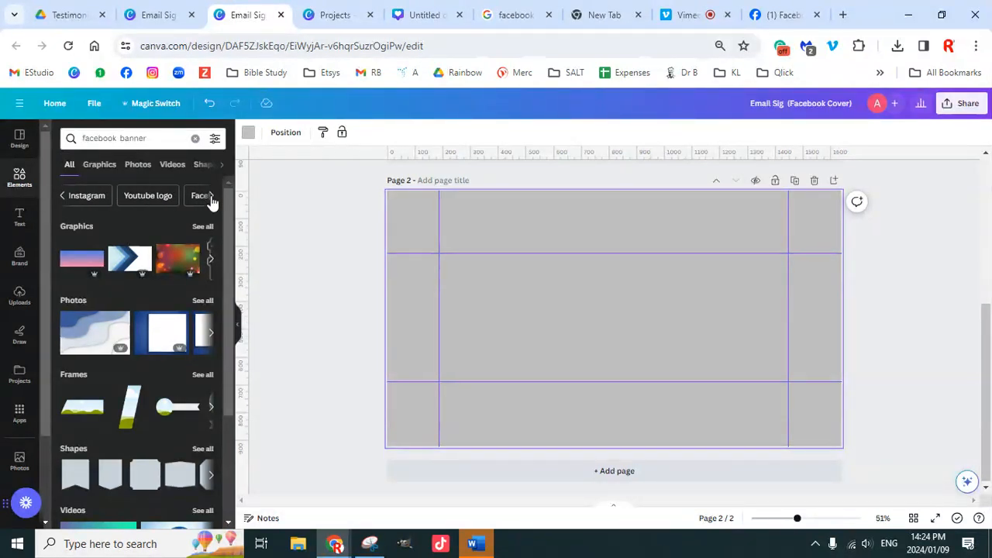
pyautogui.click(212, 196)
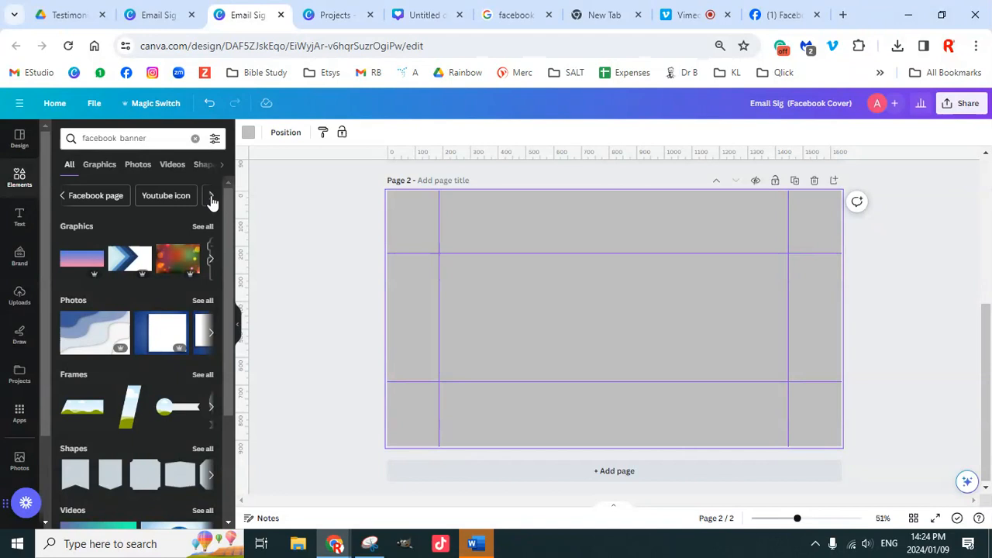
pyautogui.click(97, 198)
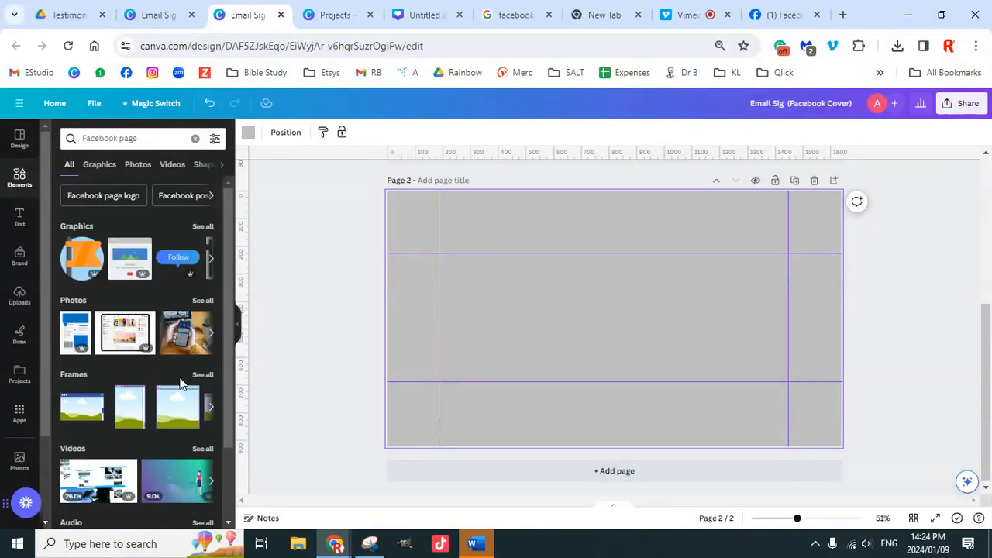
pyautogui.scroll(-1, 179, 388)
pyautogui.scroll(1, 182, 372)
pyautogui.click(210, 200)
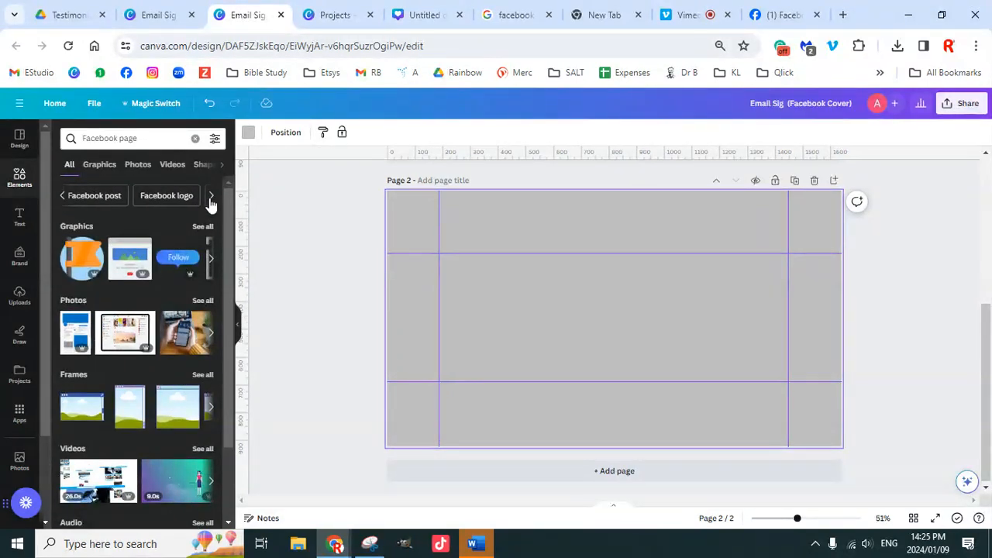
pyautogui.click(211, 200)
pyautogui.click(211, 200)
pyautogui.click(211, 200)
pyautogui.click(211, 200)
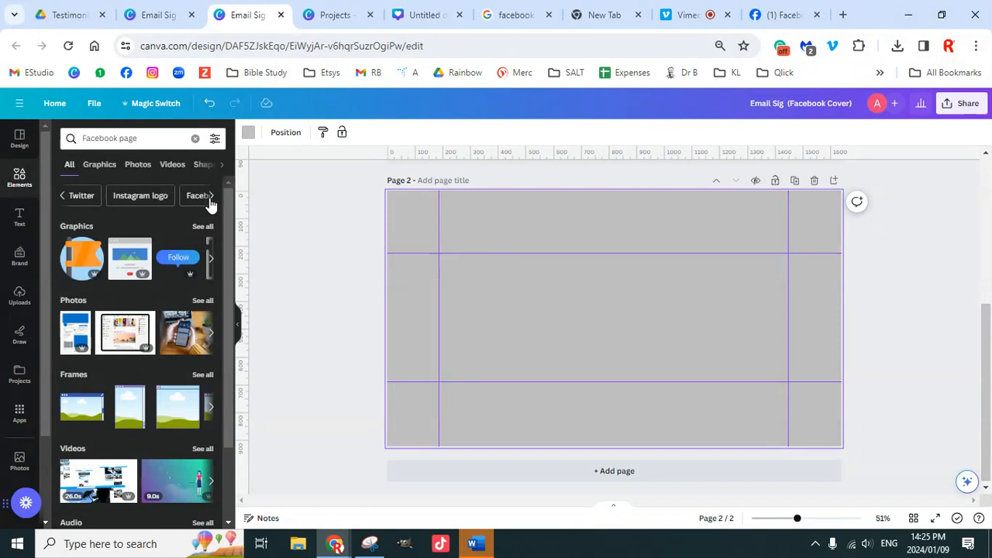
pyautogui.click(211, 200)
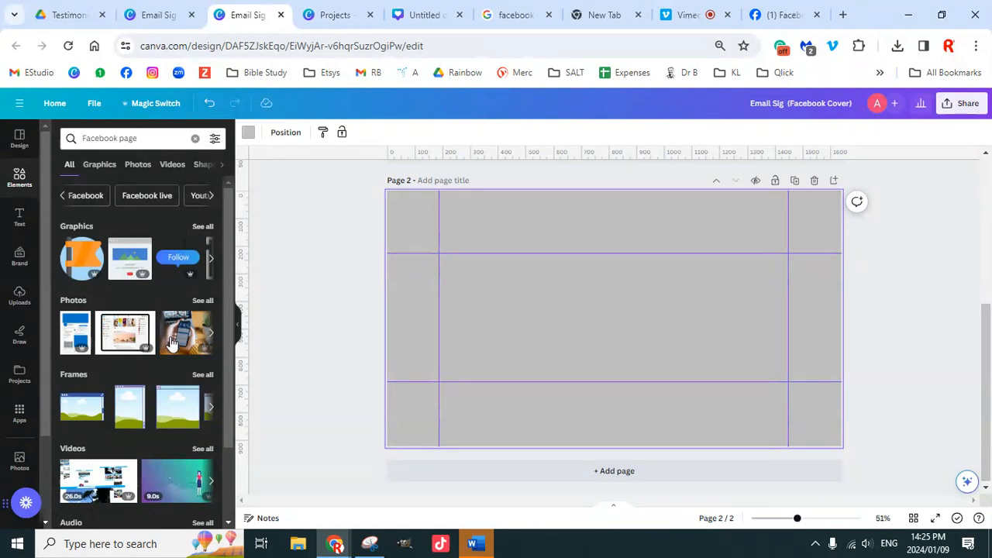
pyautogui.scroll(-2, 172, 342)
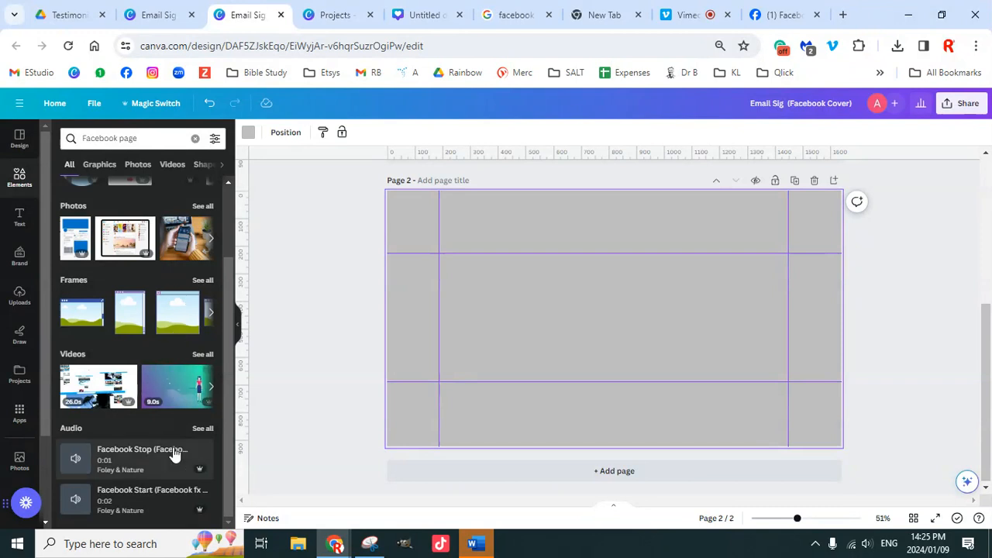
pyautogui.scroll(3, 151, 386)
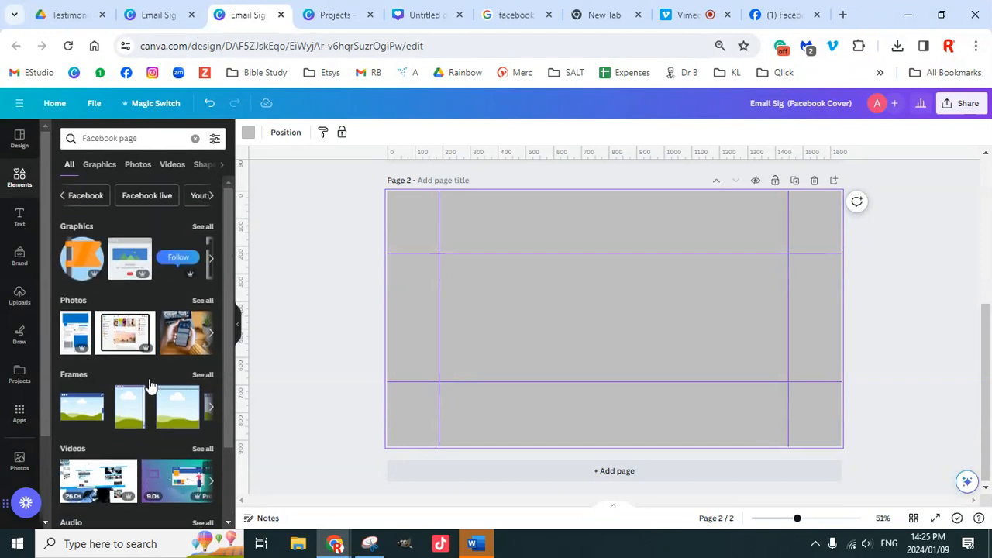
pyautogui.click(31, 152)
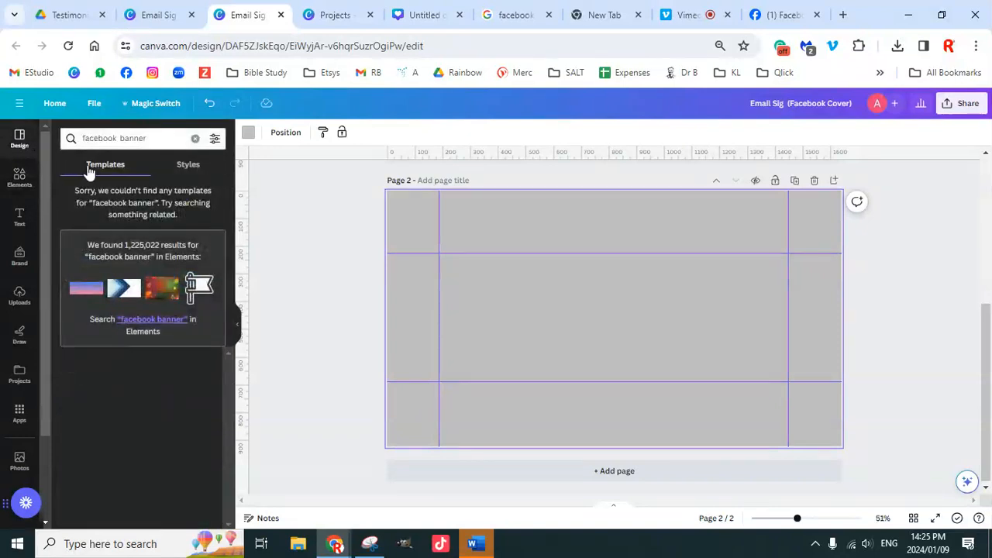
# Step: Search templates for 'facebook page'
pyautogui.click(159, 139)
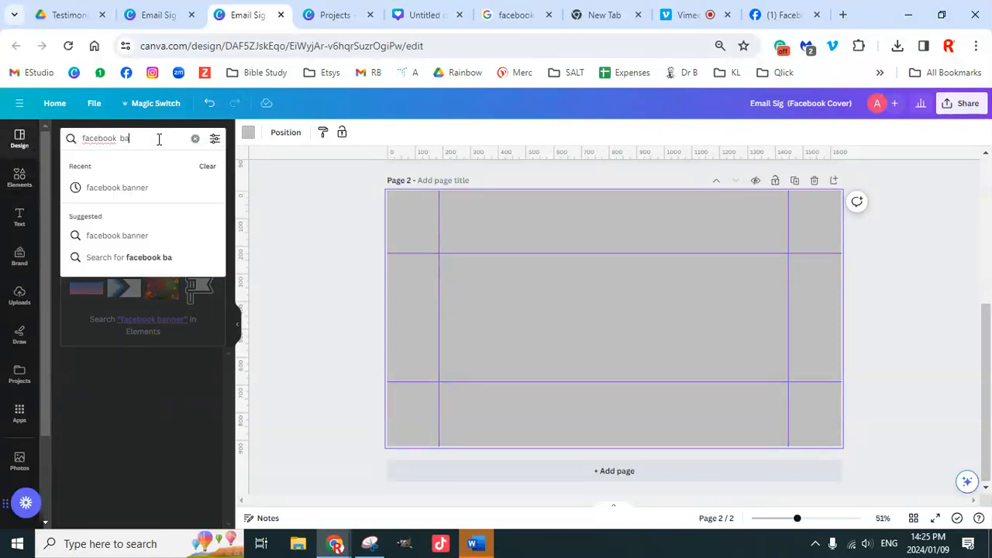
pyautogui.press('BackSpace')
pyautogui.press('BackSpace')
pyautogui.press('BackSpace')
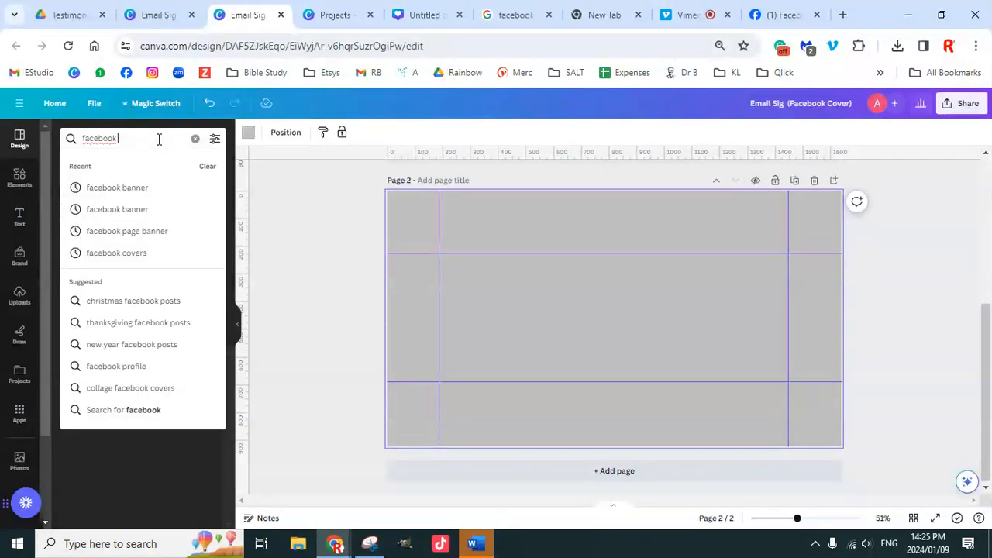
pyautogui.write('page')
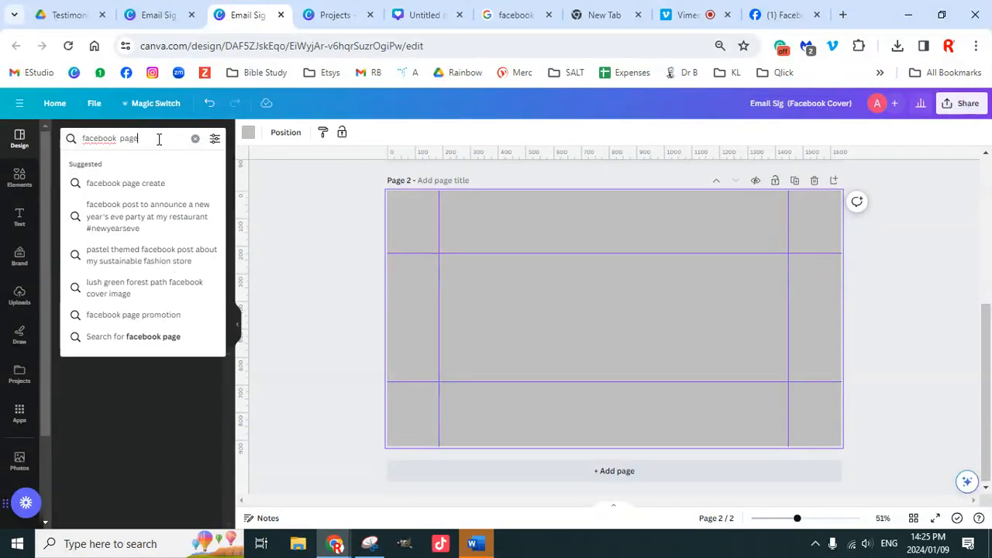
pyautogui.press('Return')
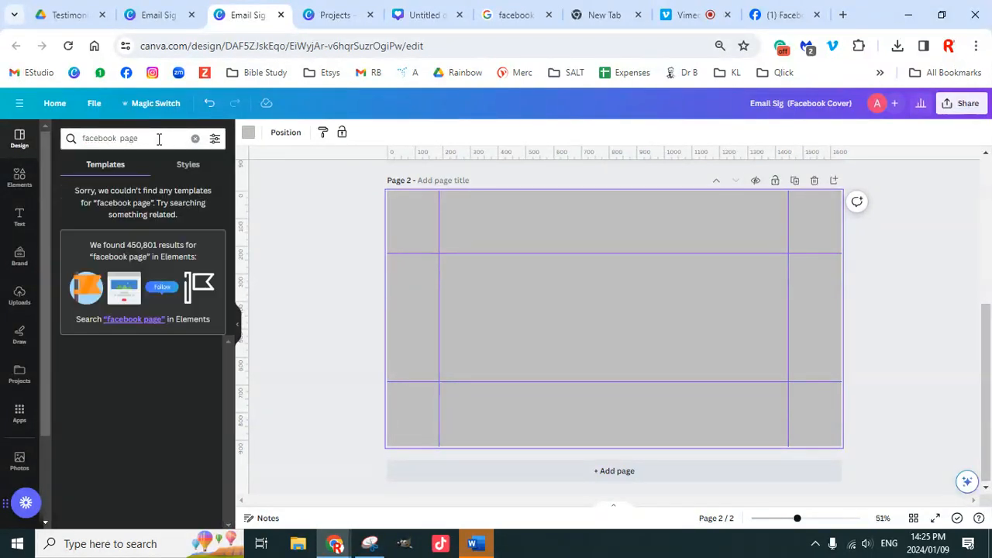
# Step: Delete the search term to bring back default Facebook Cover templates, then select 'Email Sig' in the title
pyautogui.moveTo(159, 139); pyautogui.dragTo(69, 131)
pyautogui.press('BackSpace')
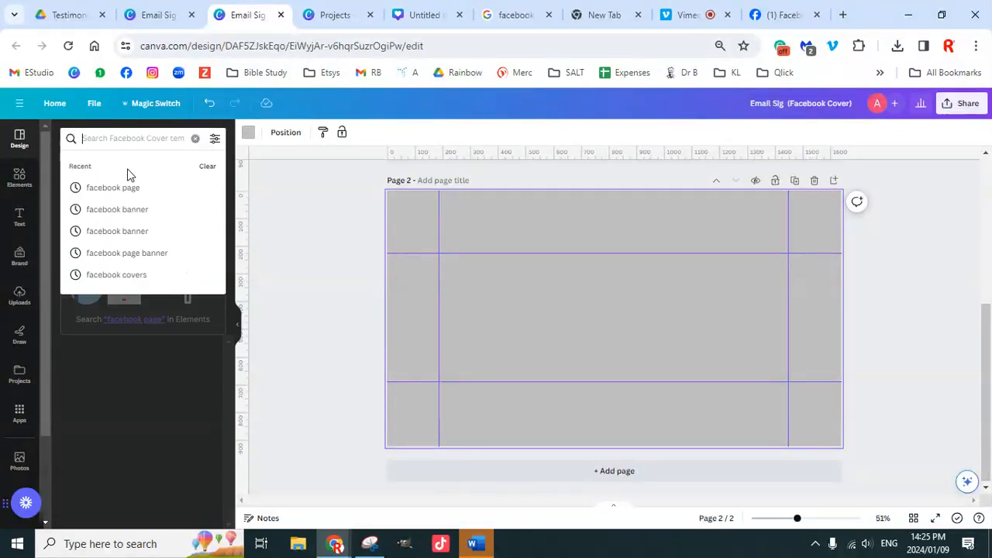
pyautogui.click(149, 335)
pyautogui.click(20, 146)
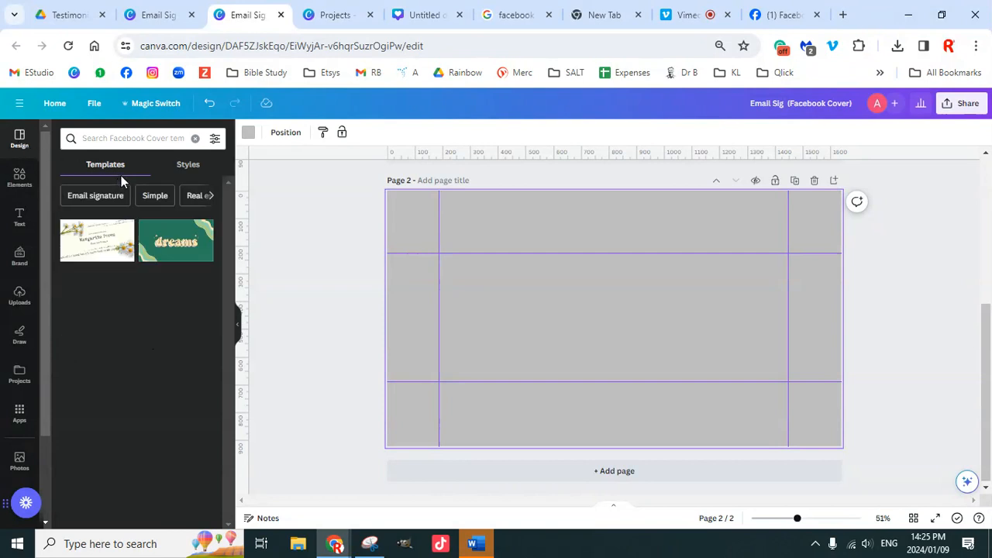
pyautogui.moveTo(200, 233)
pyautogui.moveTo(788, 105); pyautogui.dragTo(747, 105)
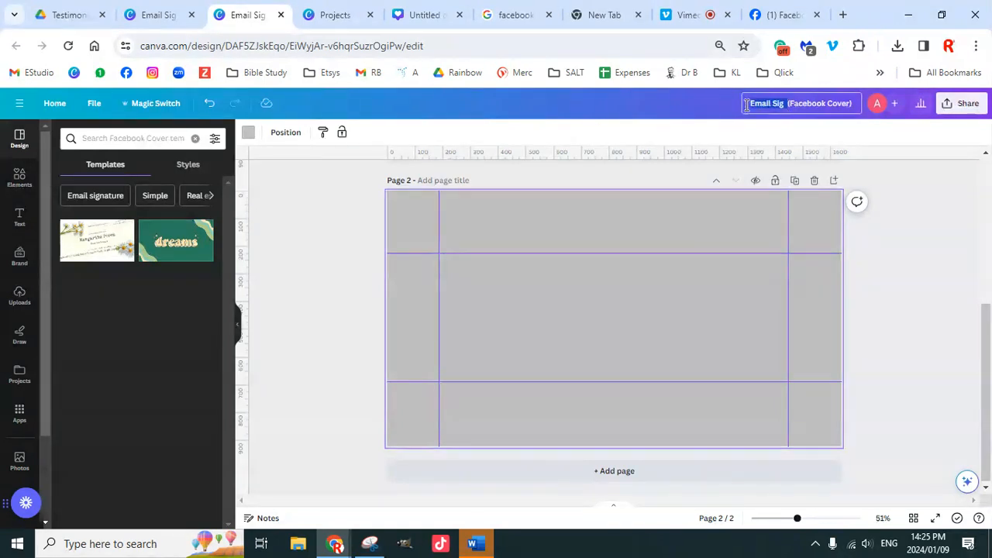
# Step: Remove 'Email Sig' from the design title and rerun the 'Business facebook covers' search
pyautogui.press('BackSpace')
pyautogui.click(877, 220)
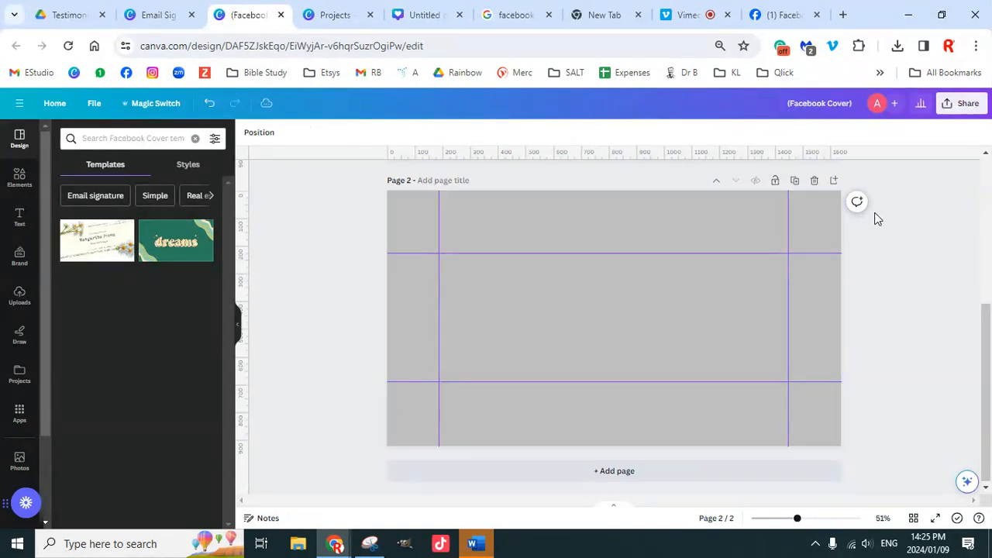
pyautogui.click(114, 138)
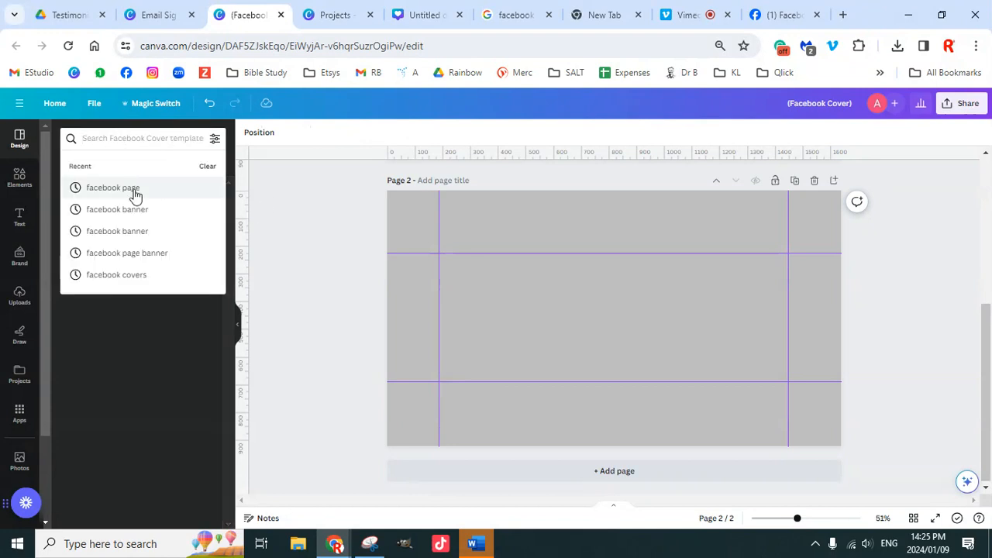
pyautogui.click(135, 278)
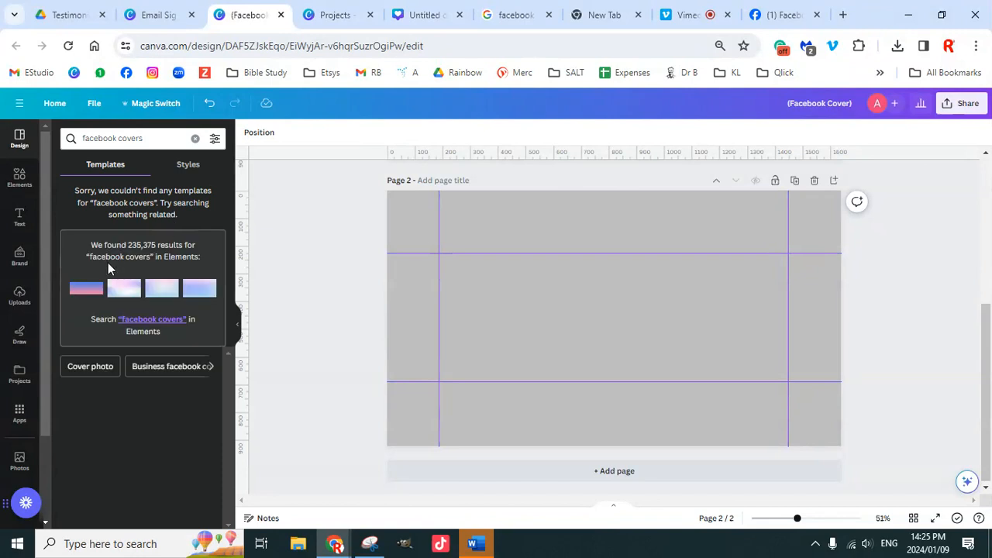
pyautogui.click(168, 369)
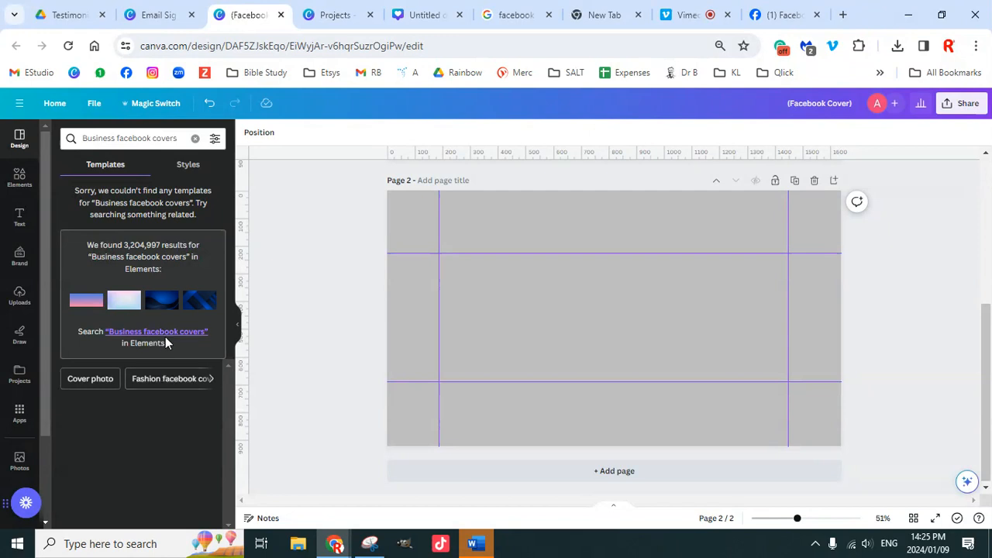
# Step: Browse element results for 'Business facebook covers' and expand the related suggestions
pyautogui.click(165, 338)
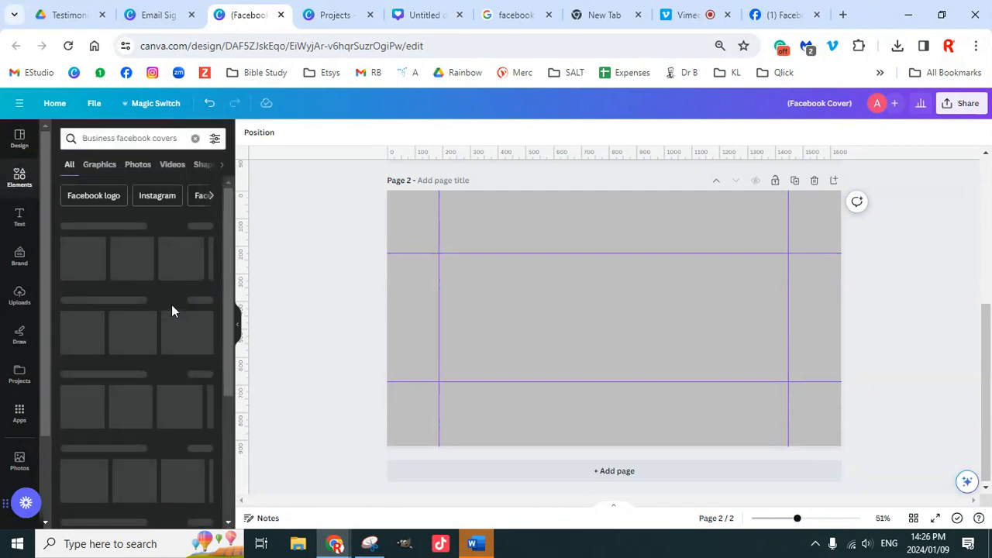
pyautogui.scroll(-3, 167, 310)
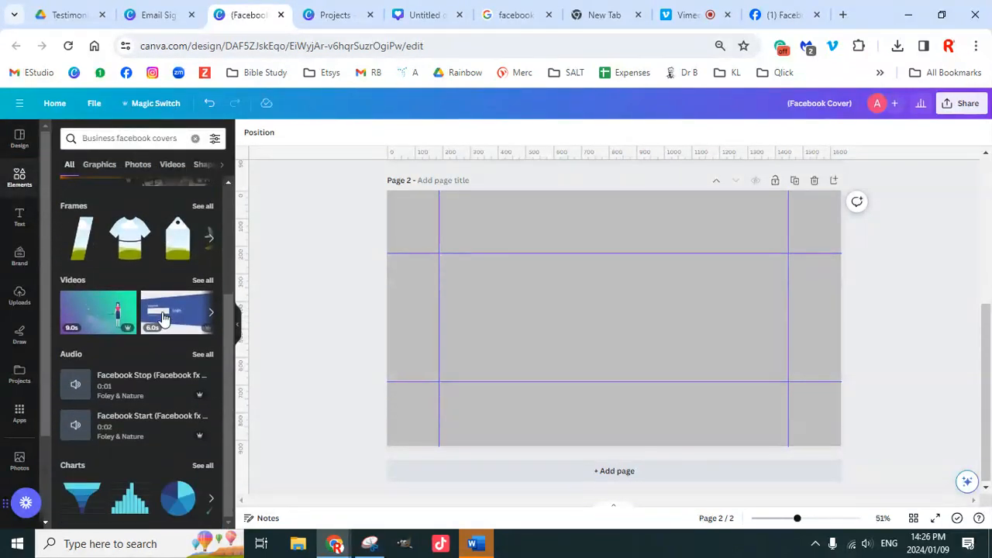
pyautogui.scroll(3, 163, 318)
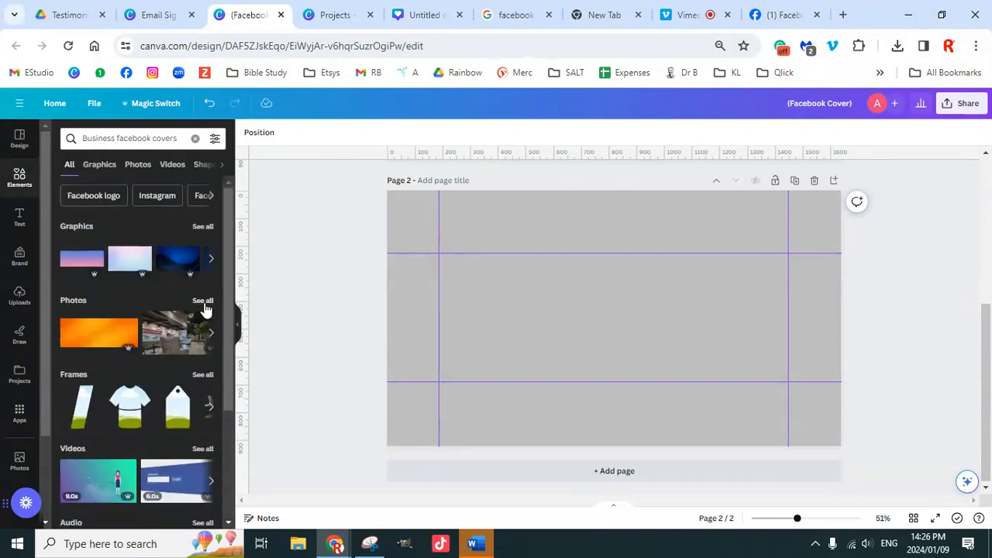
pyautogui.click(209, 197)
pyautogui.click(210, 198)
pyautogui.click(211, 199)
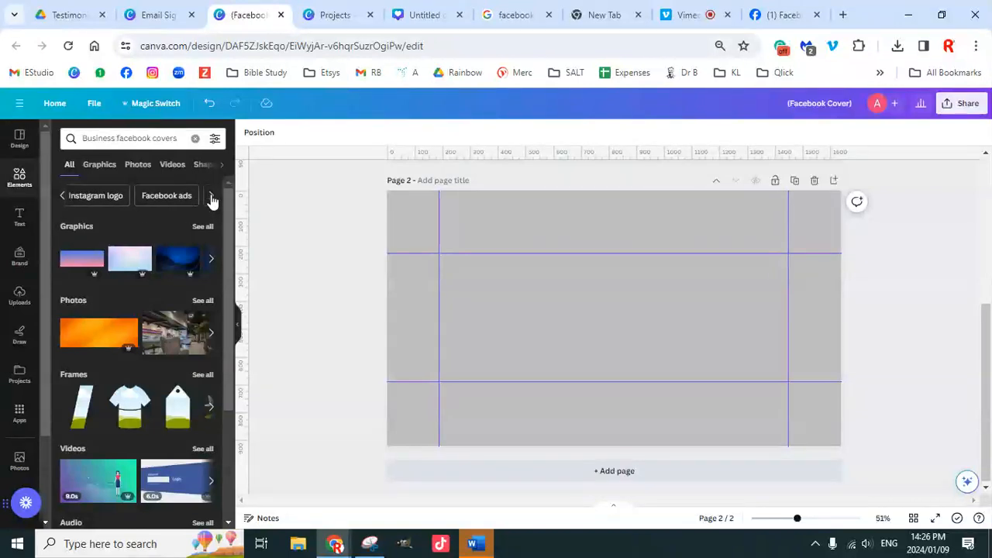
pyautogui.click(212, 200)
pyautogui.click(211, 199)
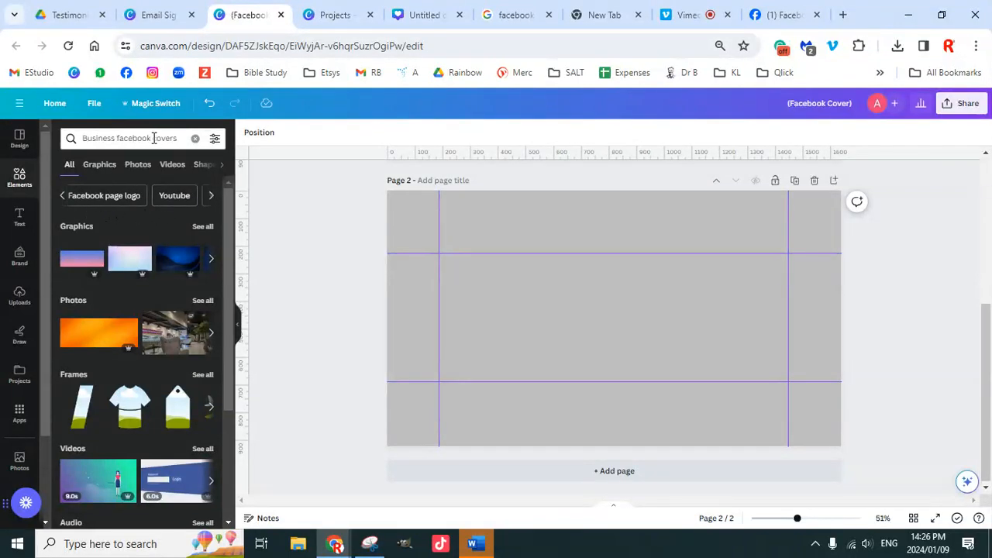
# Step: Trim the query to 'facebook covers', then delete it to restore the default Elements panel
pyautogui.doubleClick(117, 138)
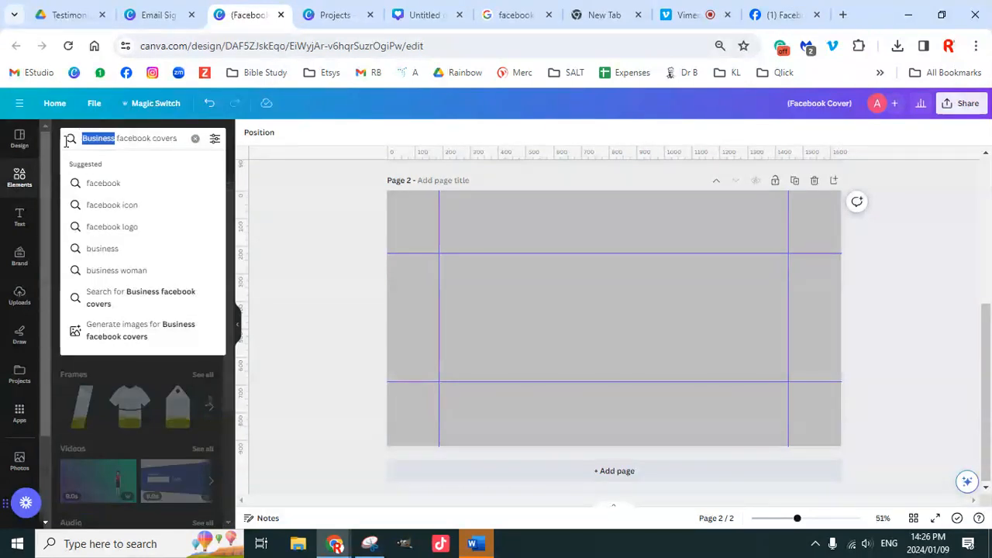
pyautogui.press('BackSpace')
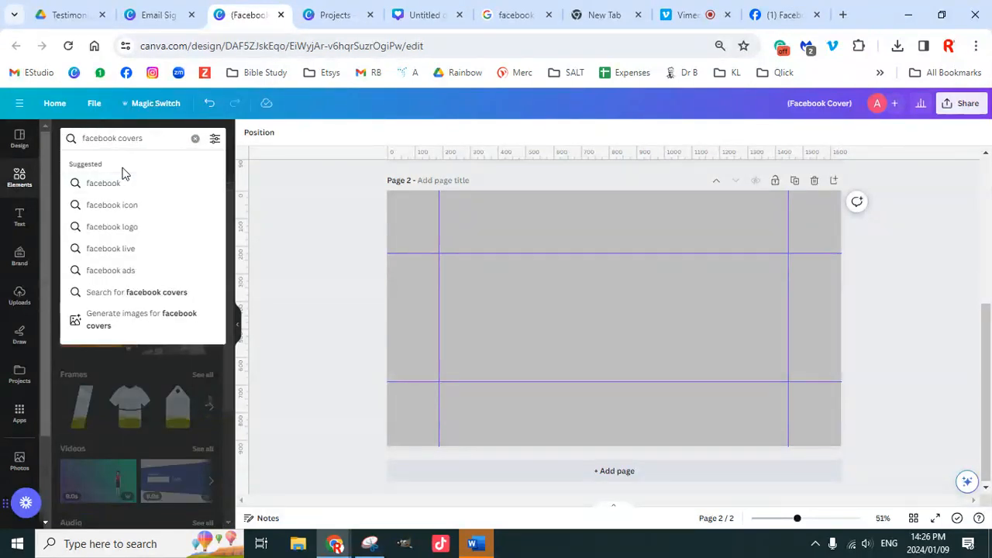
pyautogui.press('Return')
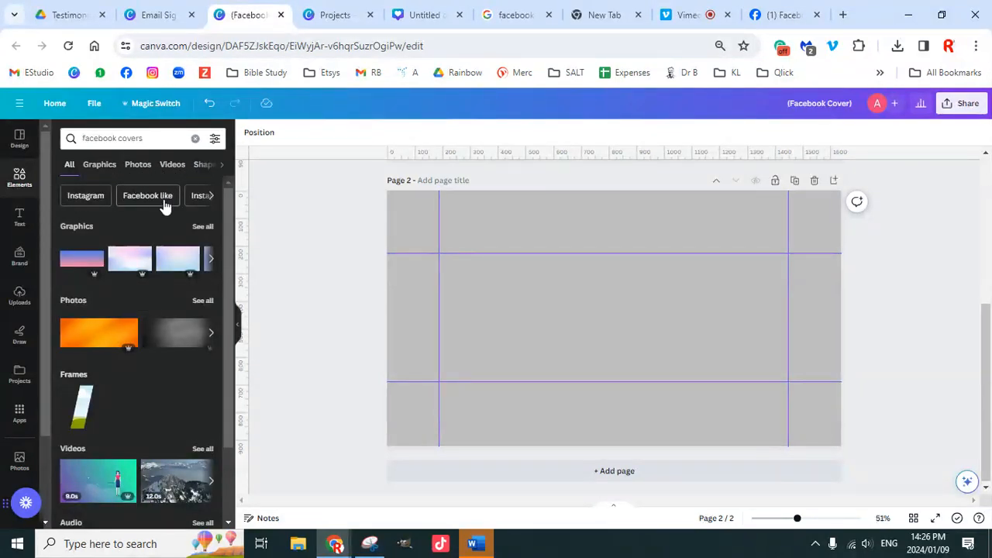
pyautogui.click(154, 139)
pyautogui.press('BackSpace')
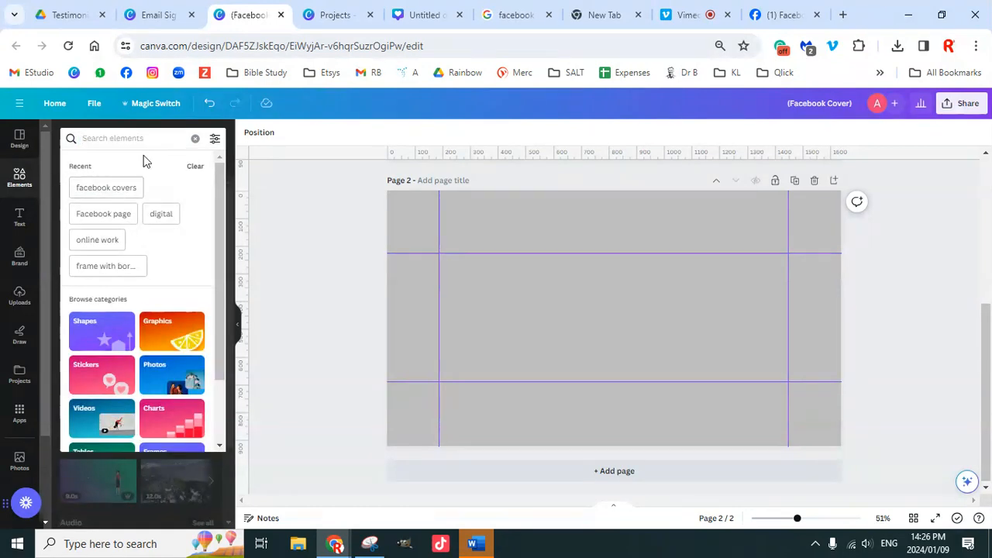
pyautogui.click(195, 138)
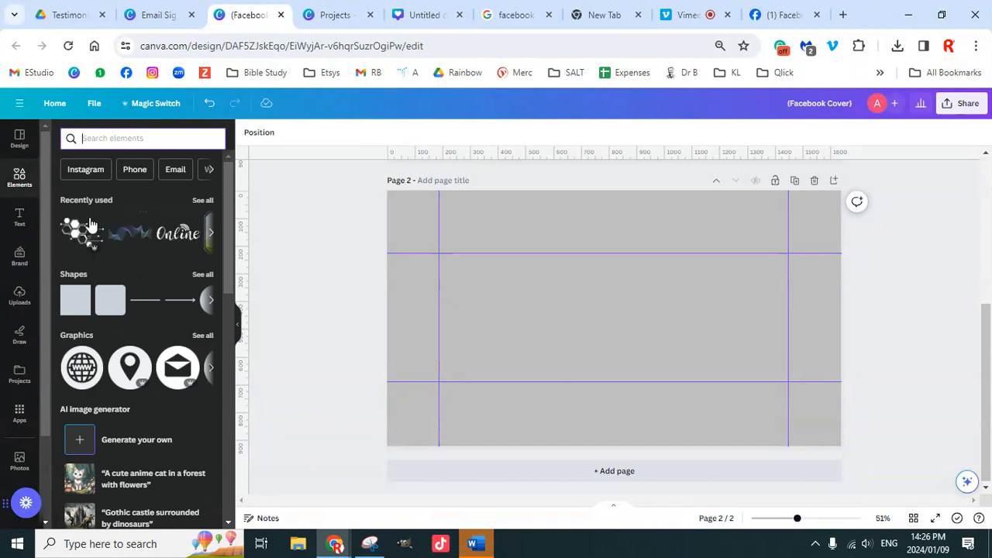
# Step: Check Templates and Styles, then try the Cover photo and Facebook covers template searches
pyautogui.click(20, 139)
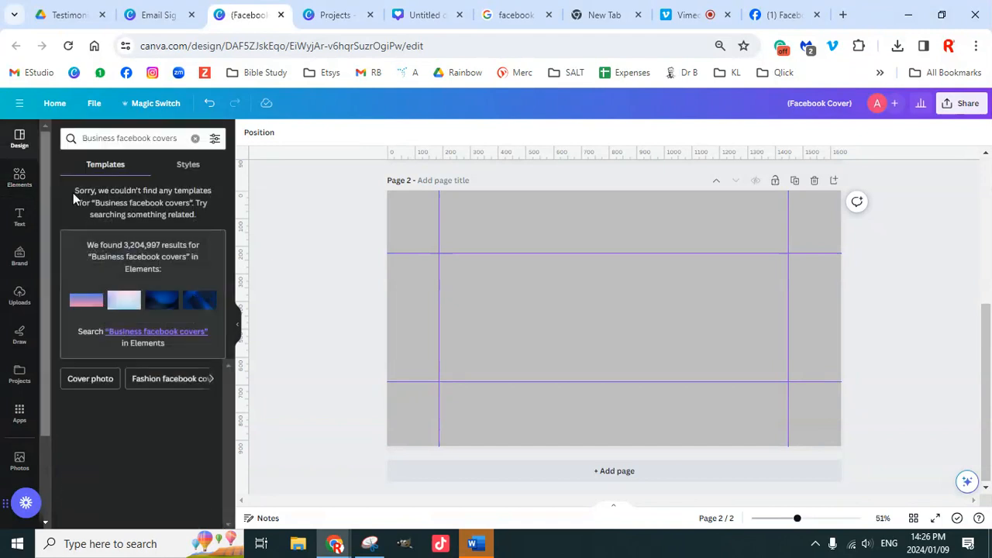
pyautogui.click(183, 166)
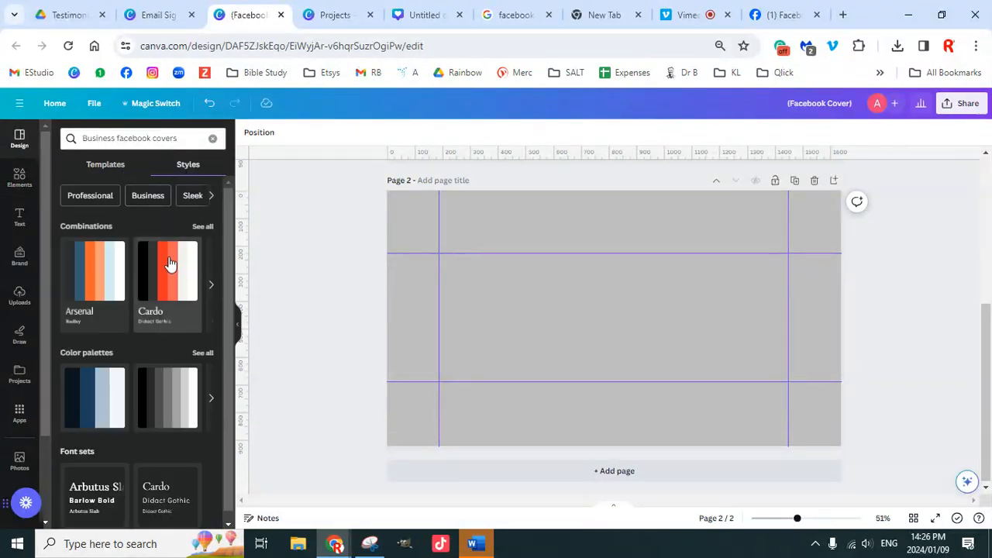
pyautogui.click(113, 173)
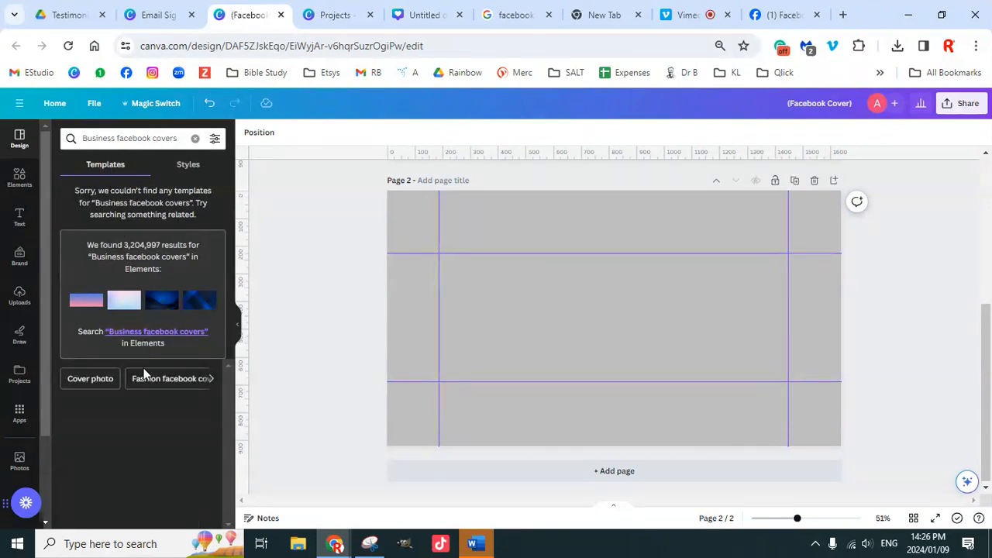
pyautogui.click(100, 380)
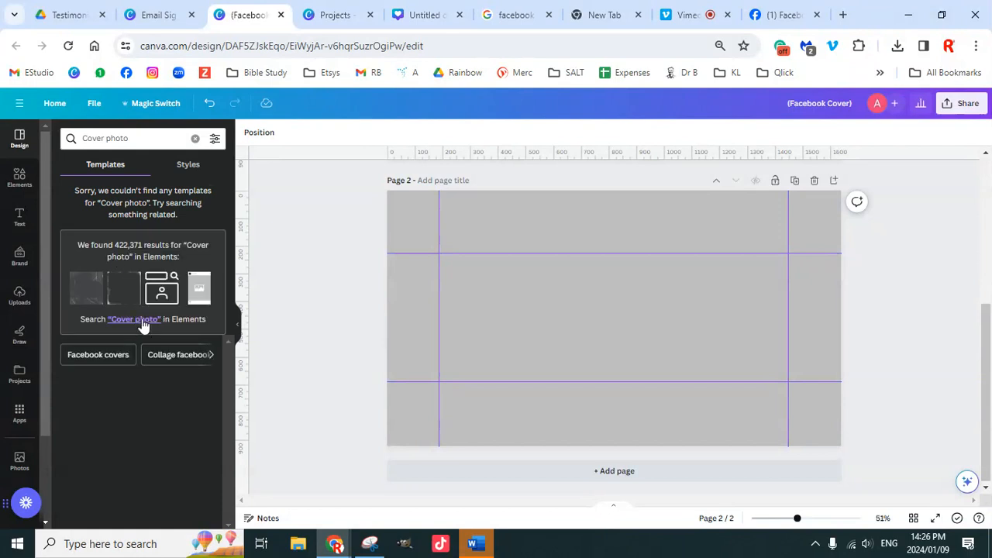
pyautogui.click(111, 364)
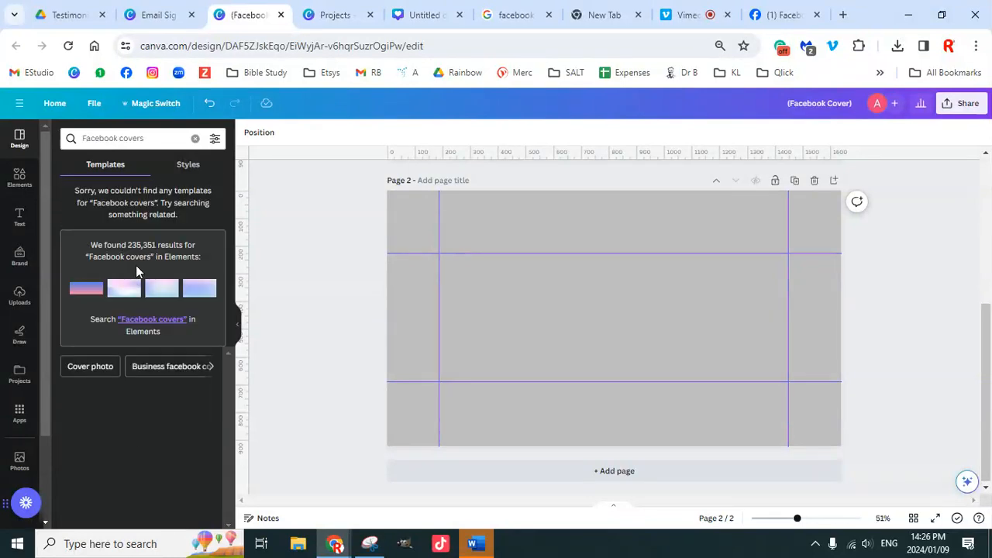
# Step: Try the Facebook marketing suggestion, then show its results among Elements
pyautogui.click(215, 367)
pyautogui.click(211, 370)
pyautogui.click(211, 372)
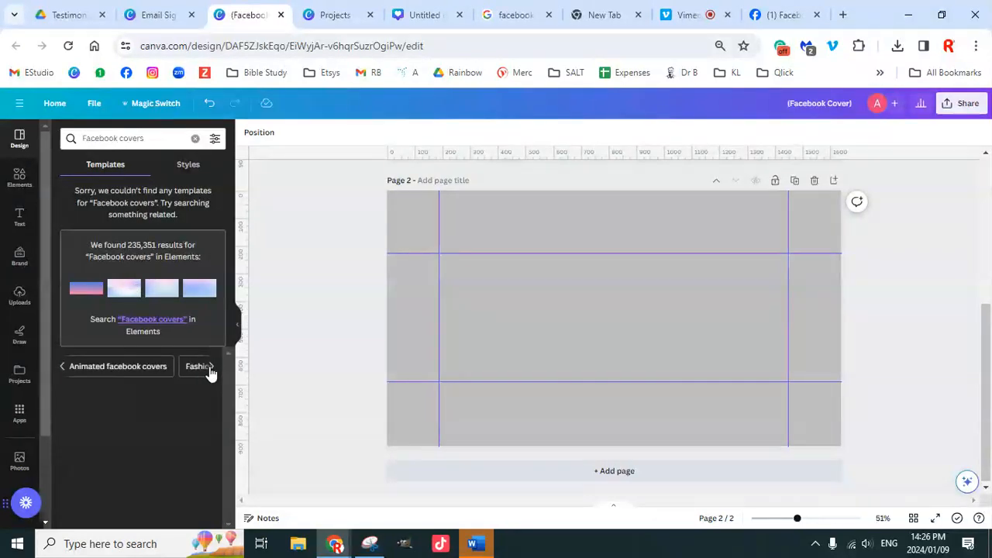
pyautogui.click(211, 372)
pyautogui.click(211, 372)
pyautogui.click(210, 371)
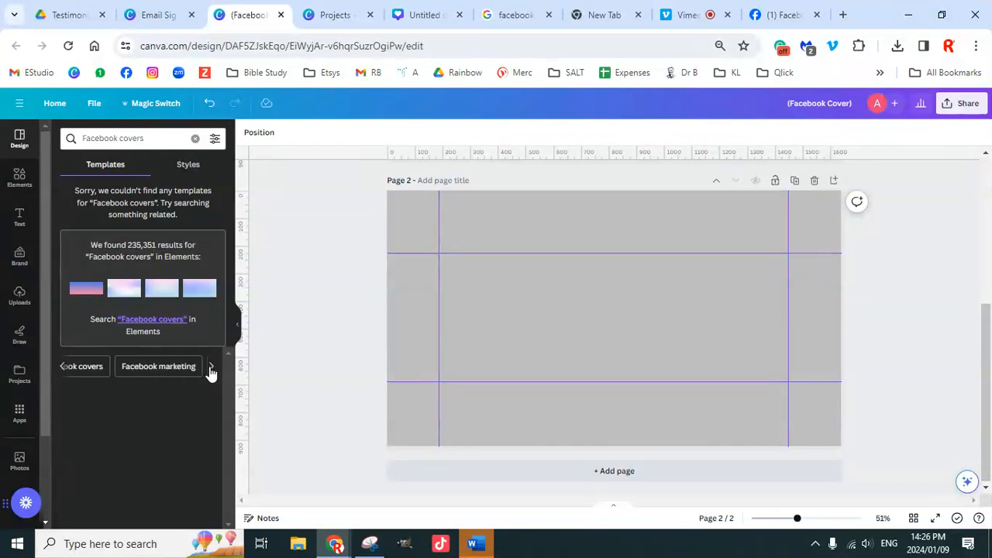
pyautogui.click(210, 371)
pyautogui.click(129, 371)
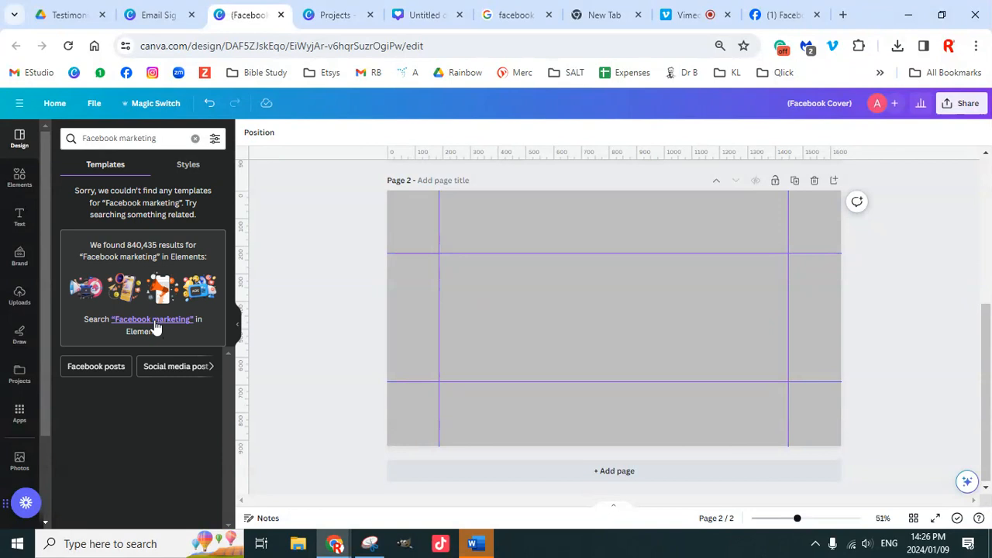
pyautogui.click(155, 323)
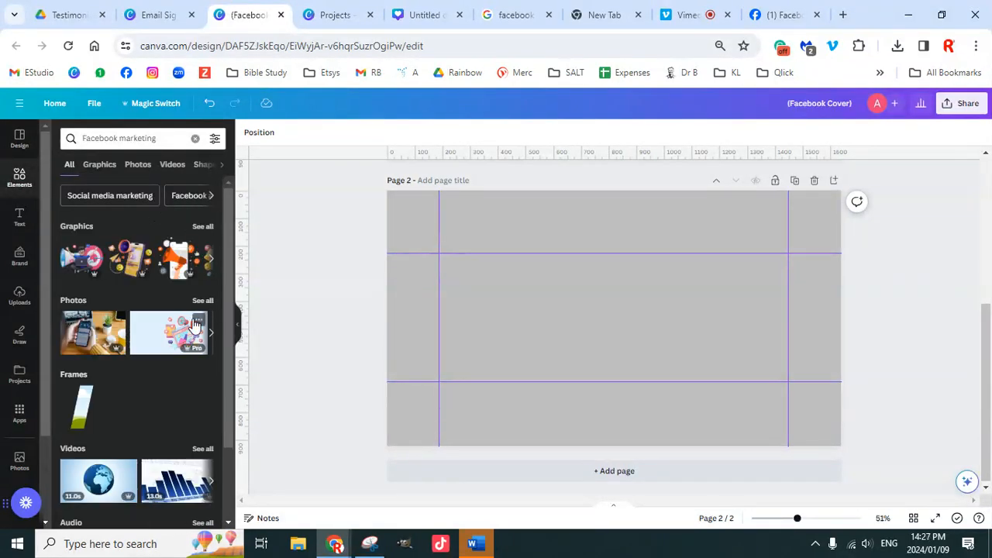
# Step: Show all Facebook marketing photos and scroll down through the photo grid
pyautogui.scroll(-2, 167, 357)
pyautogui.scroll(1, 166, 356)
pyautogui.scroll(1, 166, 357)
pyautogui.click(198, 303)
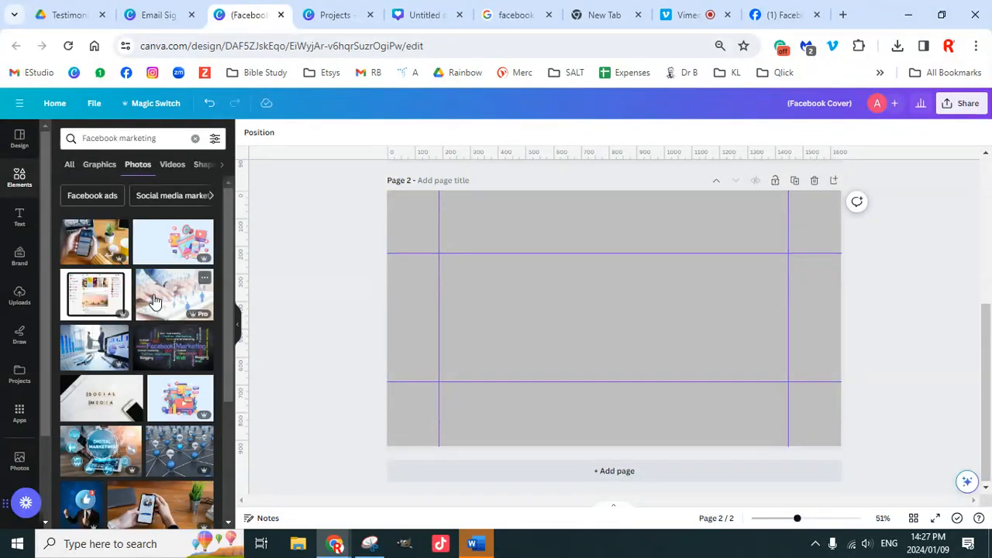
pyautogui.scroll(-10, 166, 364)
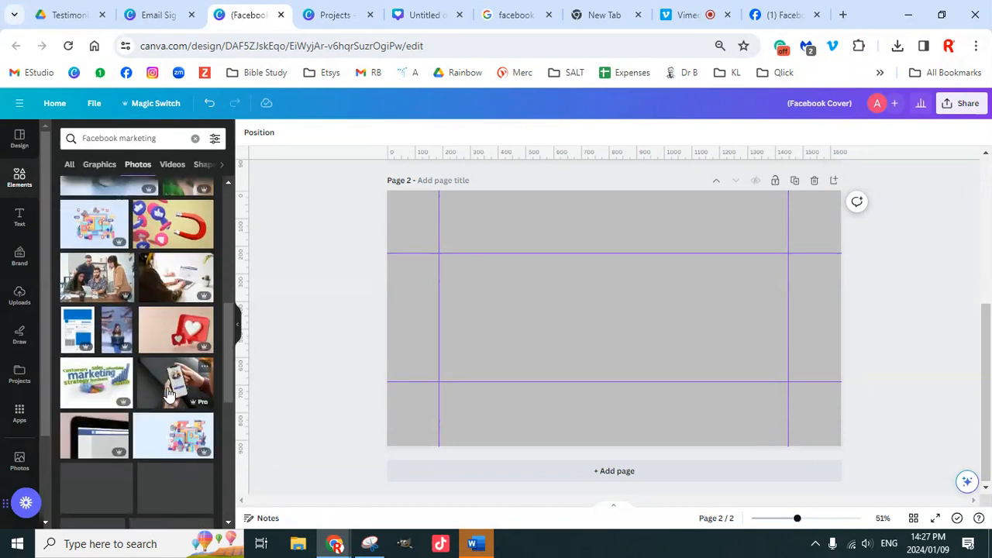
pyautogui.scroll(-3, 177, 388)
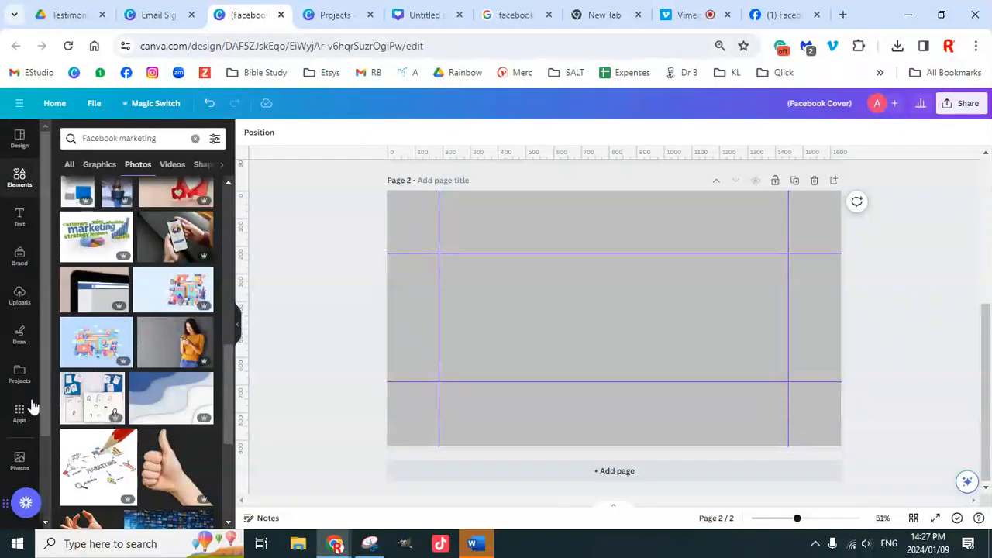
pyautogui.scroll(-2, 29, 399)
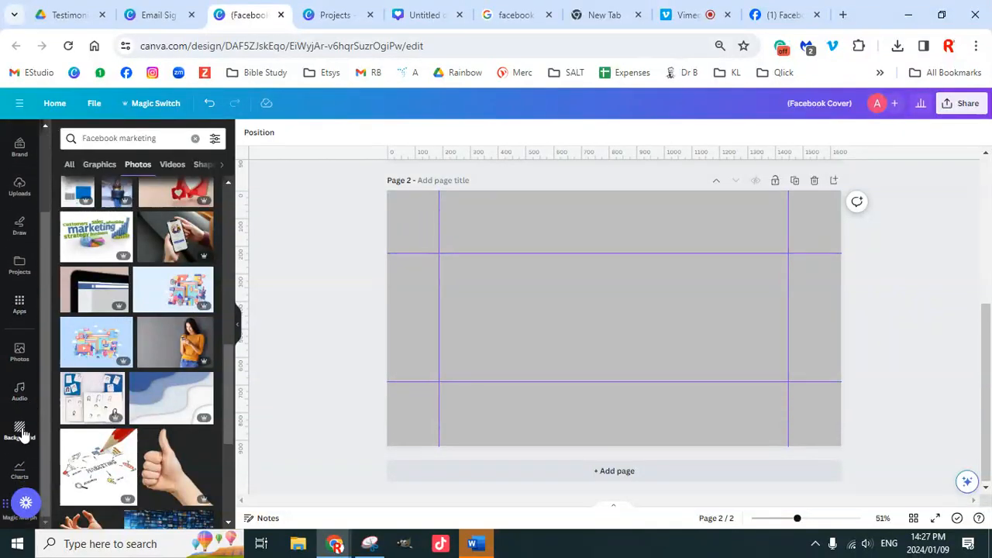
# Step: Browse the Background photos and apply the pink-rose and green-leaf photo to Page 2
pyautogui.click(21, 433)
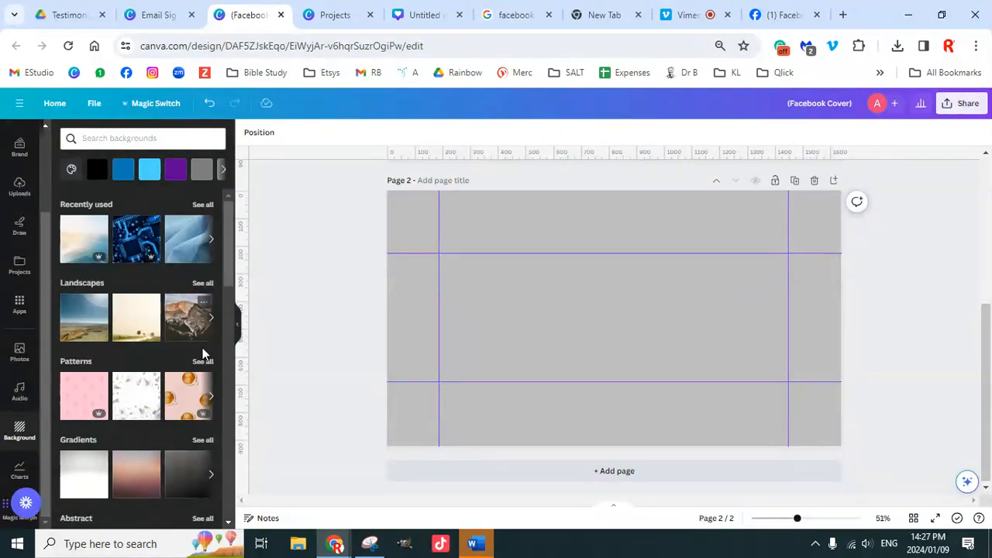
pyautogui.scroll(-2, 158, 414)
pyautogui.scroll(-1, 157, 413)
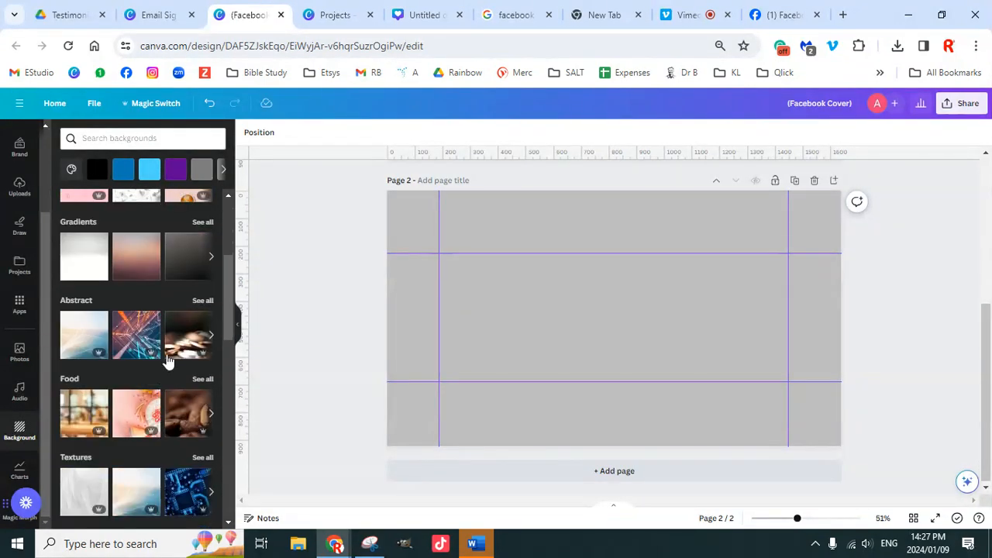
pyautogui.scroll(-2, 161, 375)
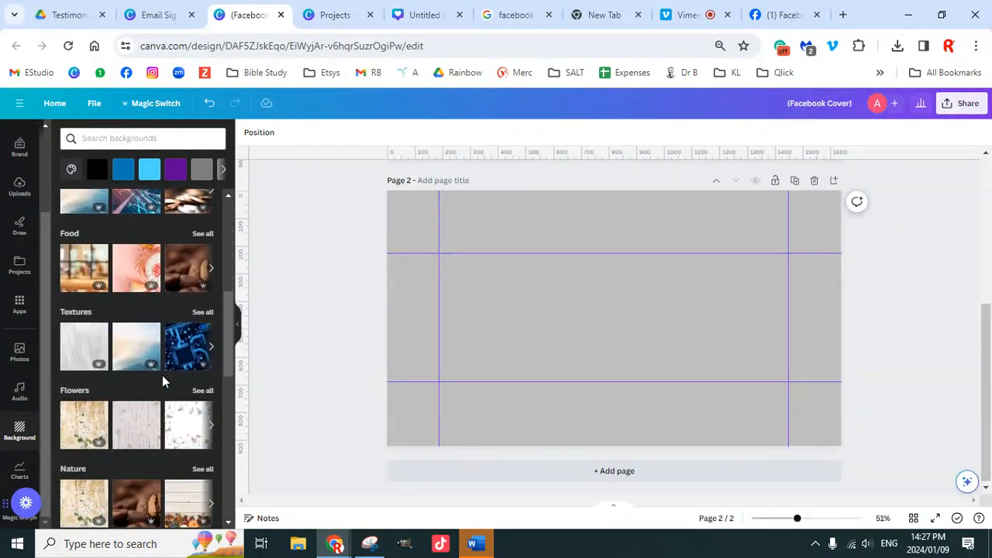
pyautogui.scroll(-2, 162, 375)
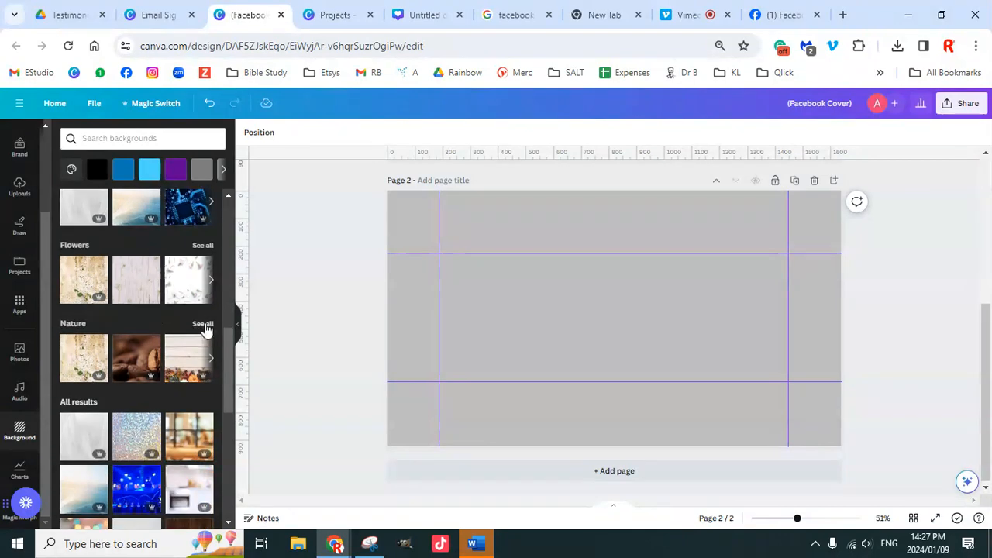
pyautogui.scroll(-3, 152, 380)
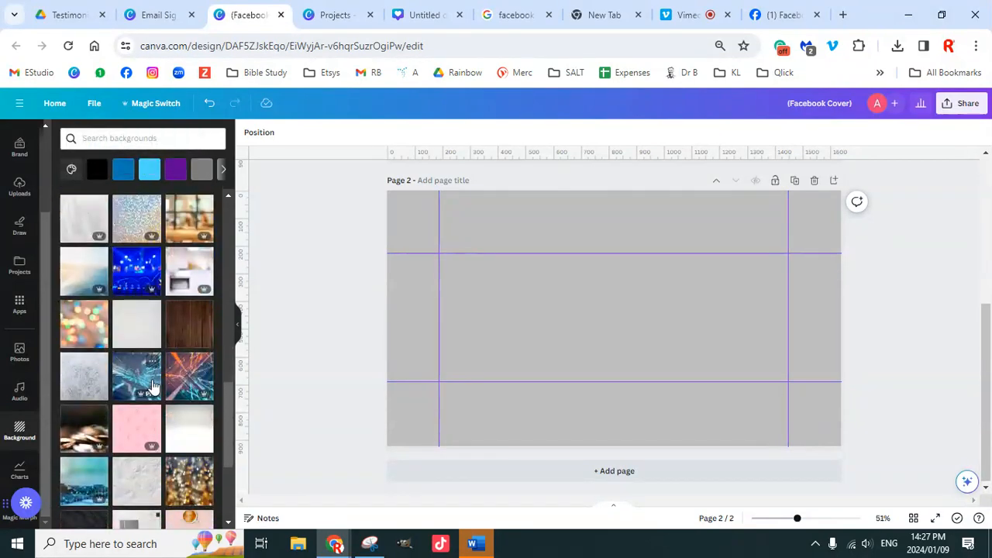
pyautogui.scroll(-3, 153, 382)
pyautogui.scroll(3, 154, 381)
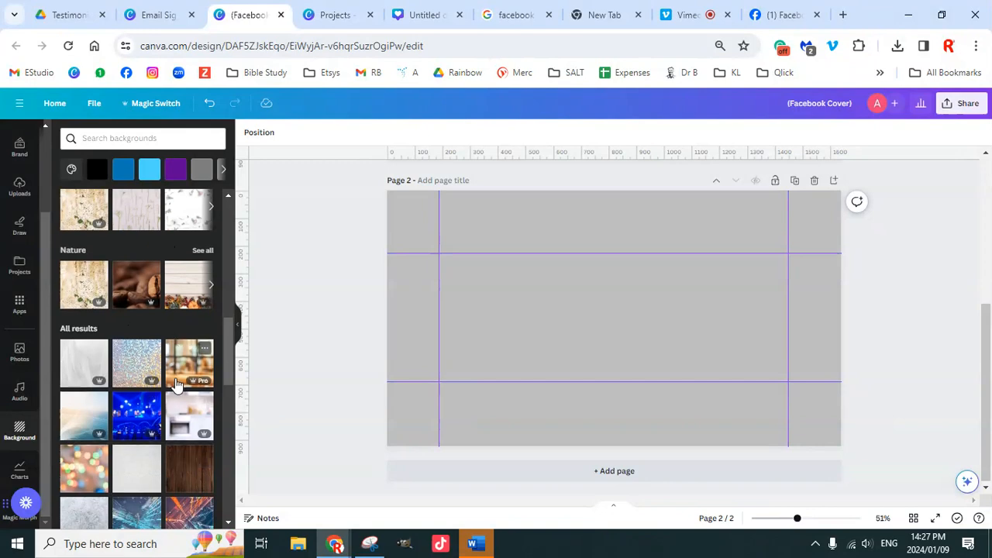
pyautogui.scroll(-5, 176, 384)
pyautogui.scroll(-3, 171, 426)
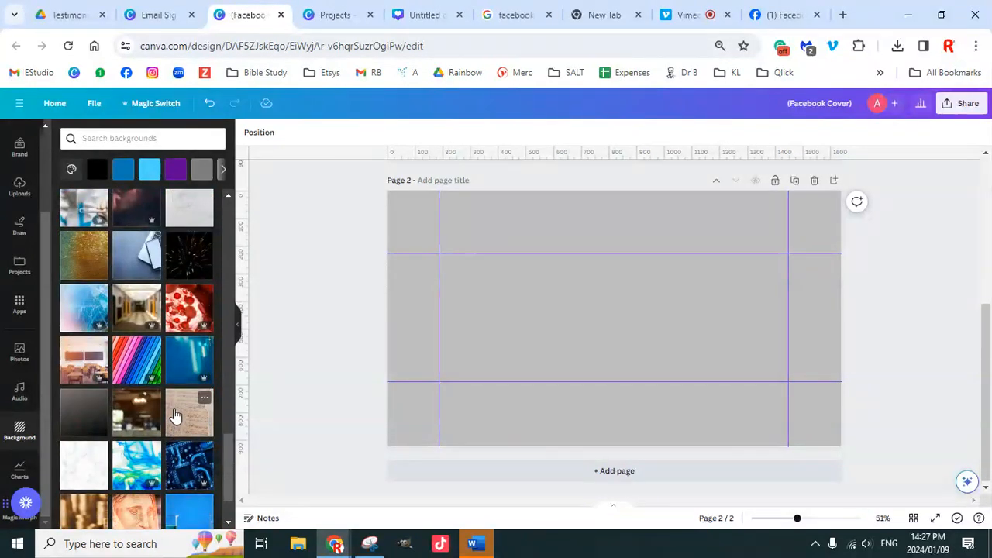
pyautogui.scroll(-3, 175, 416)
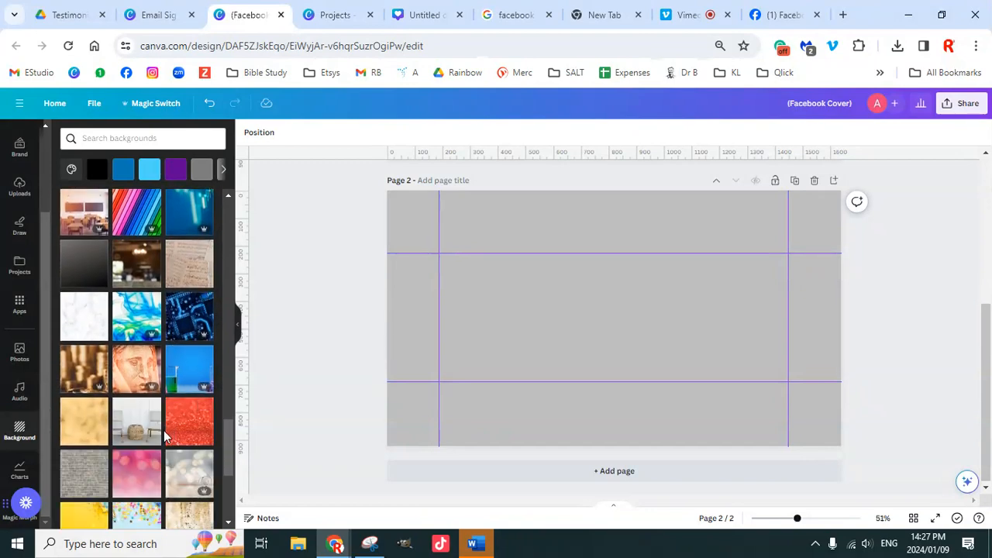
pyautogui.scroll(-3, 164, 430)
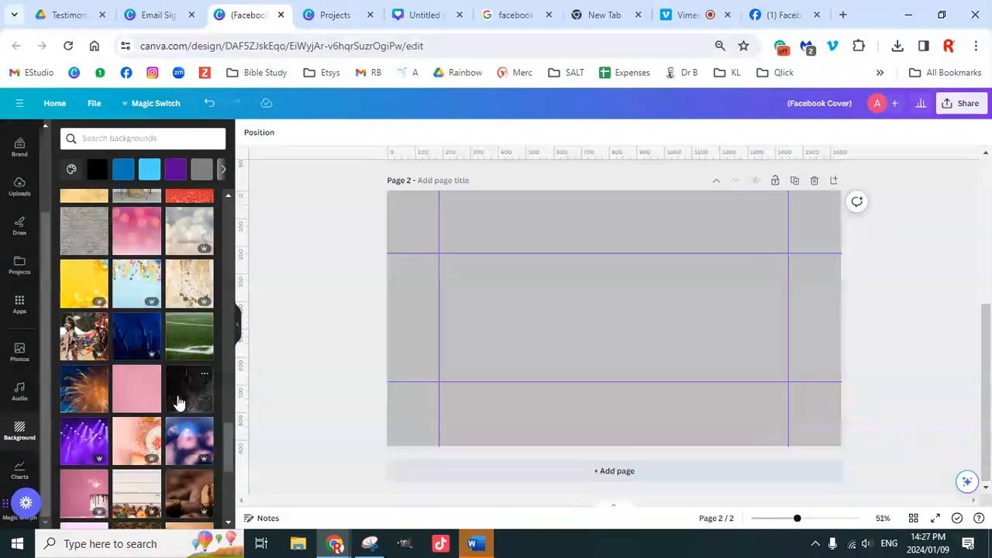
pyautogui.scroll(-5, 178, 401)
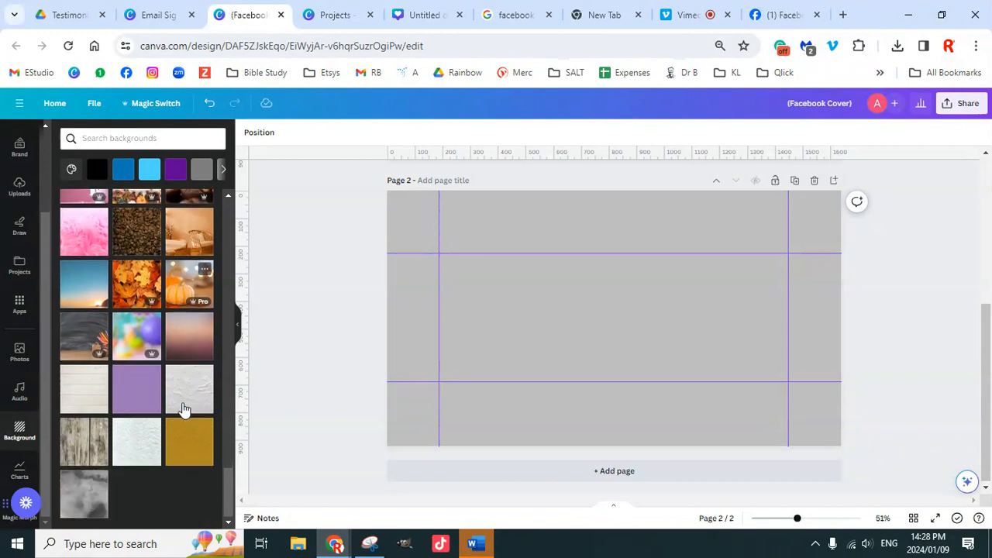
pyautogui.scroll(-2, 186, 392)
pyautogui.scroll(-3, 186, 396)
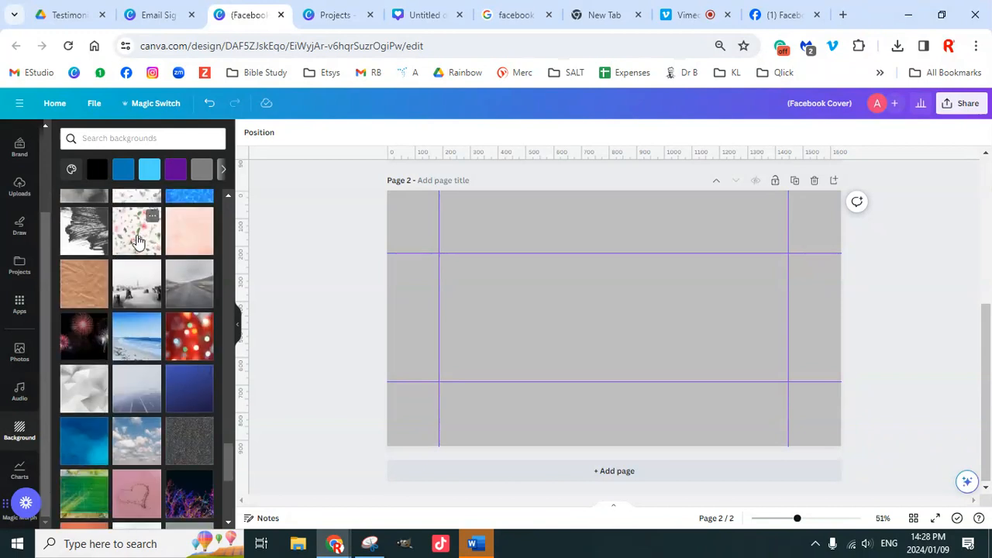
pyautogui.click(138, 237)
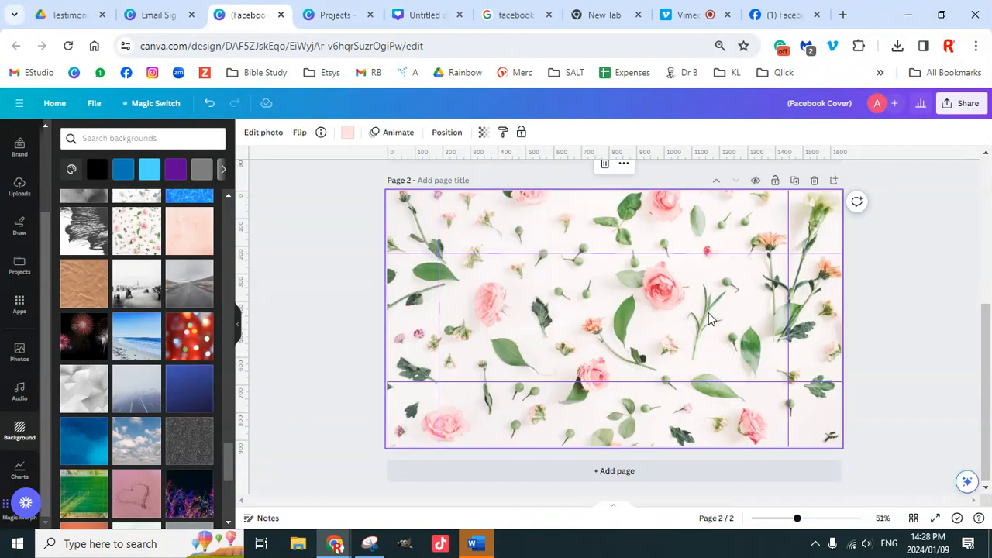
# Step: Add a blank Page 3 to the design
pyautogui.click(663, 472)
pyautogui.scroll(2, 614, 286)
pyautogui.scroll(2, 610, 311)
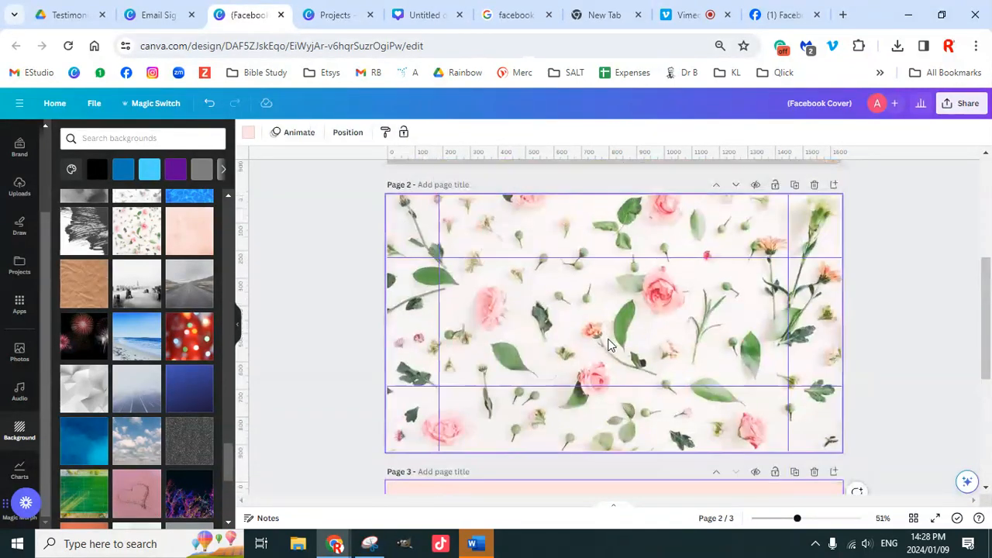
# Step: Detach Page 2's rose photo from the background and shrink it into the top-right corner
pyautogui.click(586, 345)
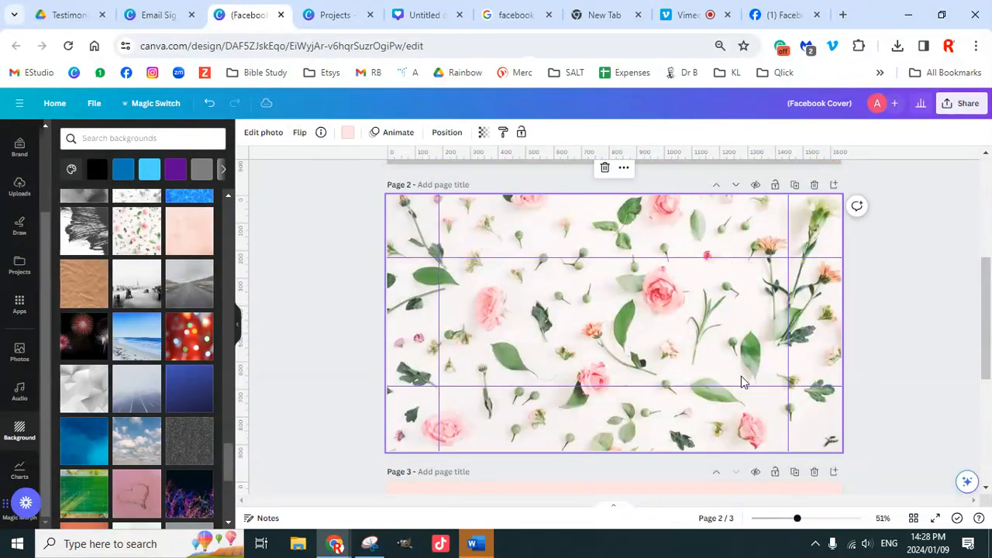
pyautogui.rightClick(674, 344)
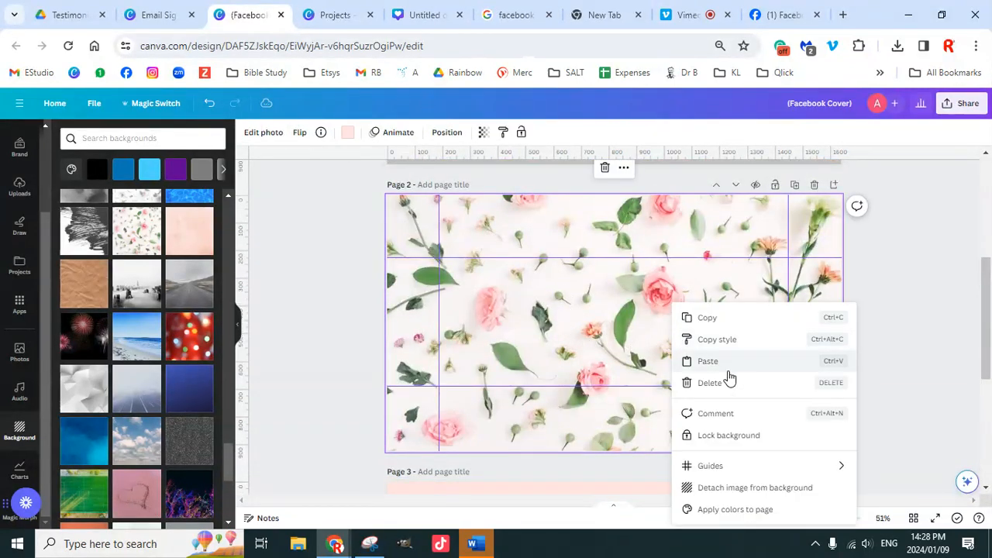
pyautogui.click(729, 490)
pyautogui.moveTo(675, 333); pyautogui.dragTo(614, 307)
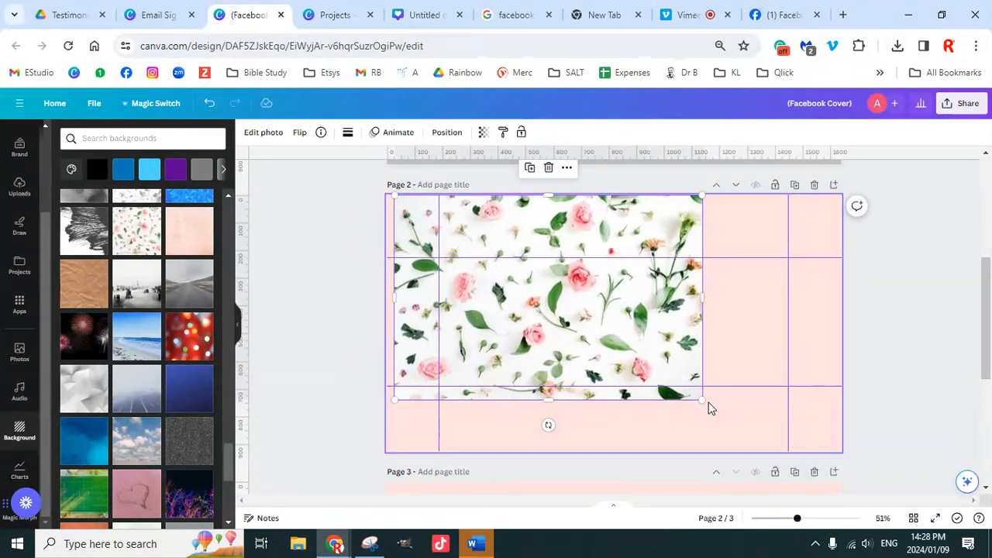
pyautogui.moveTo(702, 400); pyautogui.dragTo(801, 295)
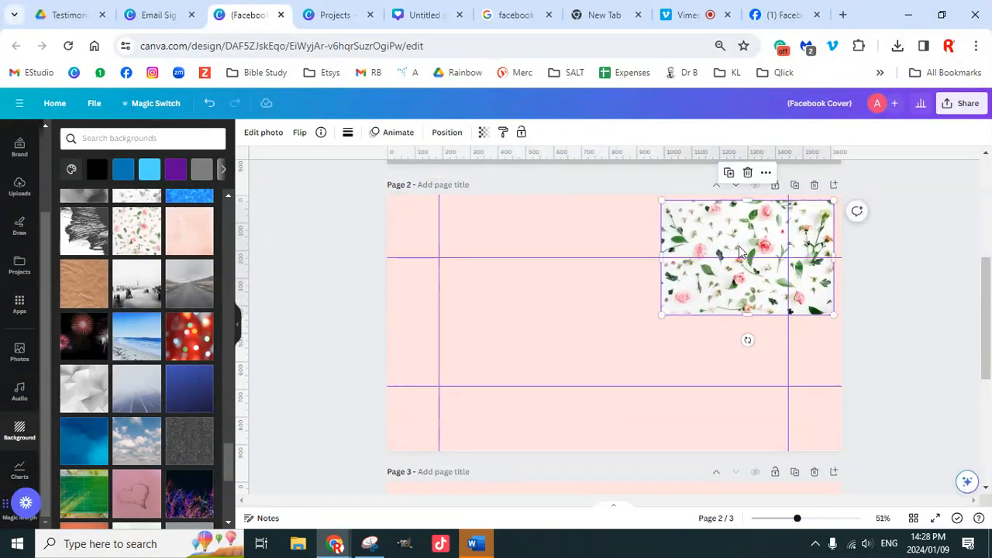
pyautogui.click(494, 326)
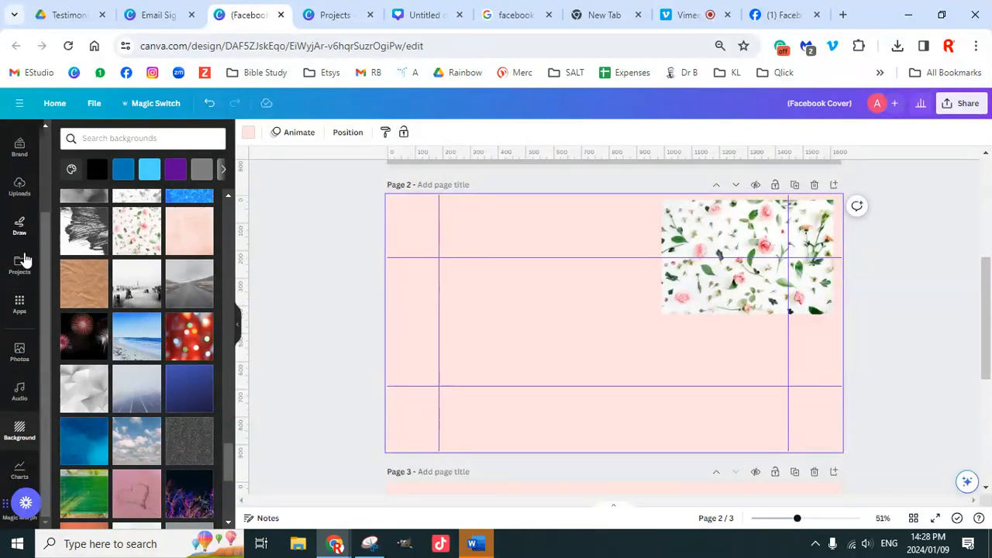
pyautogui.scroll(2, 17, 279)
# Step: Browse the Text panel's font combinations far down the list
pyautogui.click(20, 219)
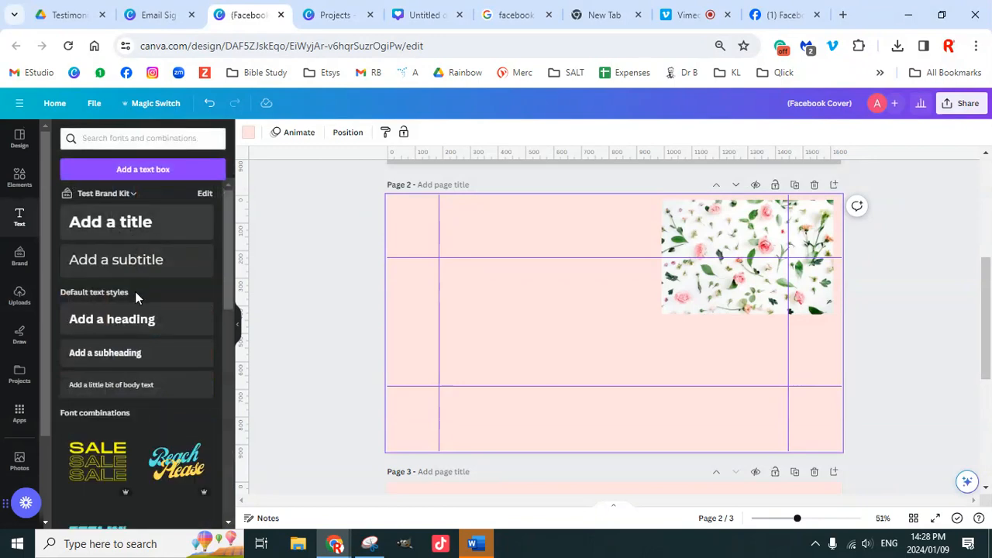
pyautogui.scroll(-3, 155, 388)
pyautogui.scroll(-10, 157, 380)
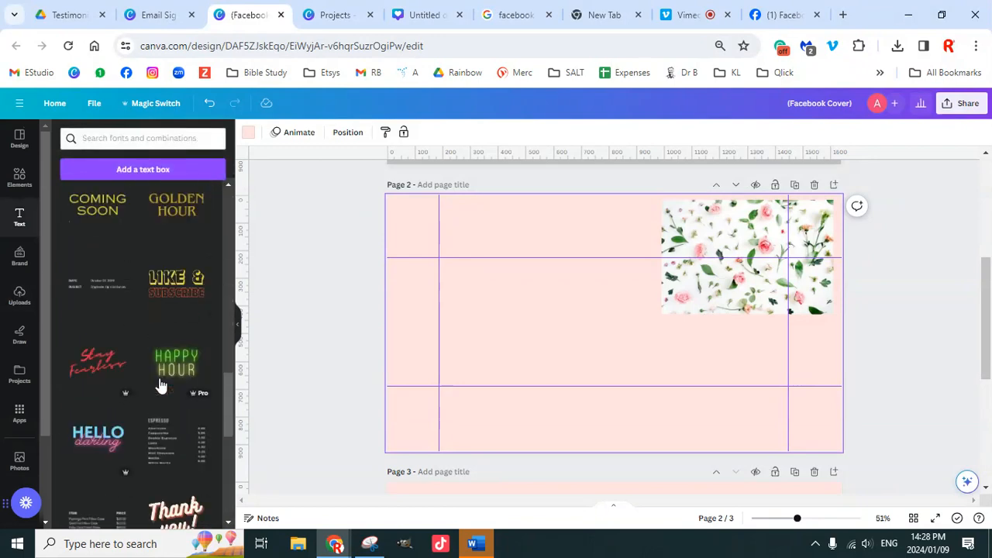
pyautogui.scroll(-2, 170, 404)
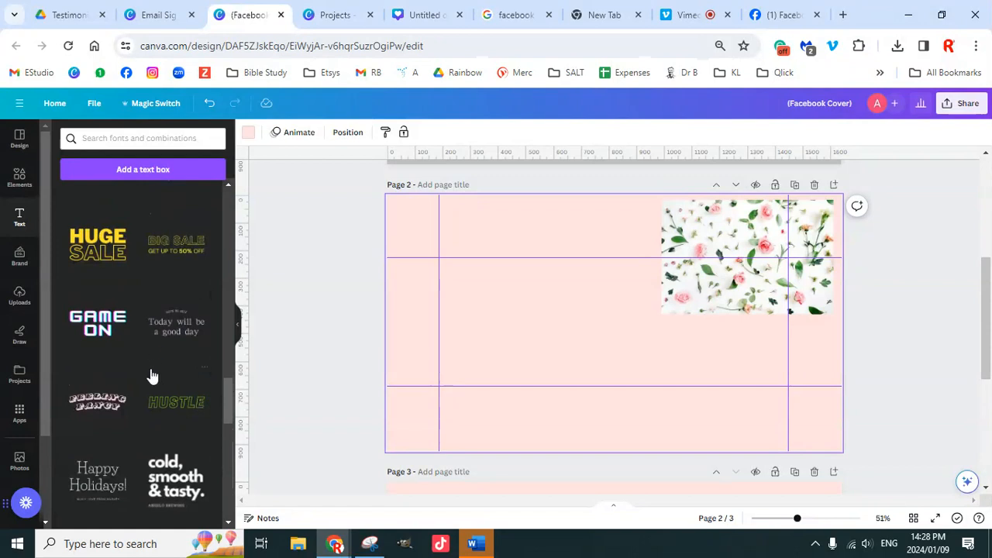
pyautogui.scroll(-2, 152, 377)
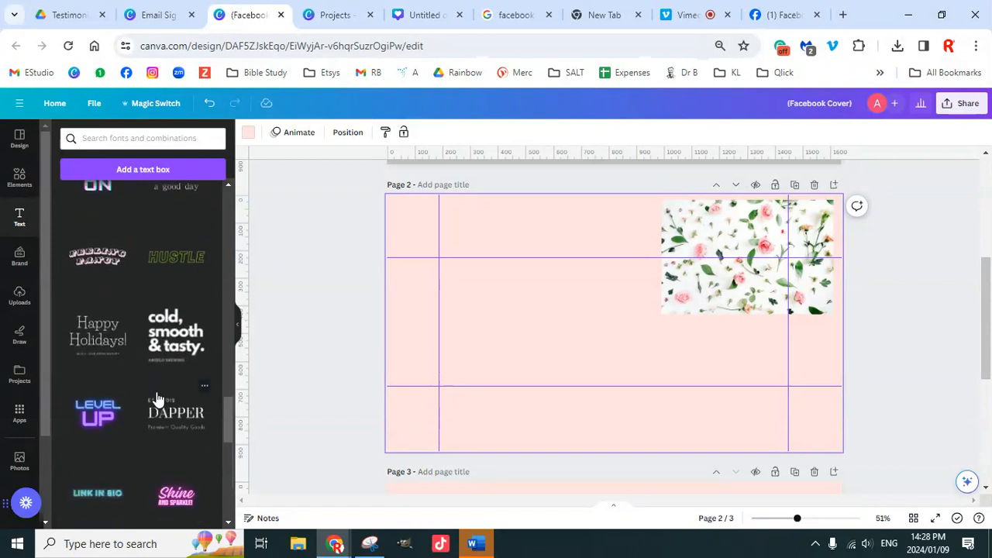
pyautogui.scroll(-4, 157, 400)
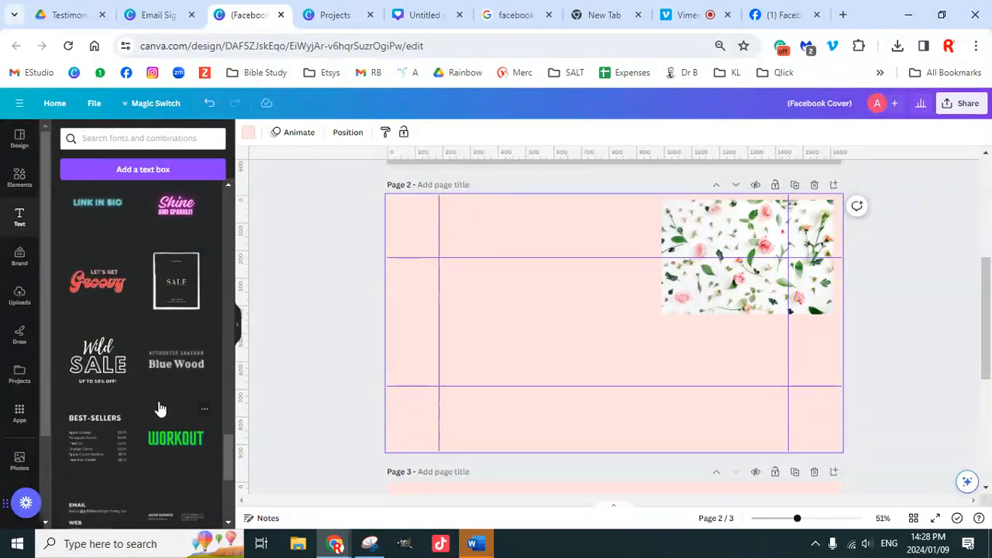
pyautogui.scroll(-2, 160, 409)
pyautogui.scroll(-2, 158, 401)
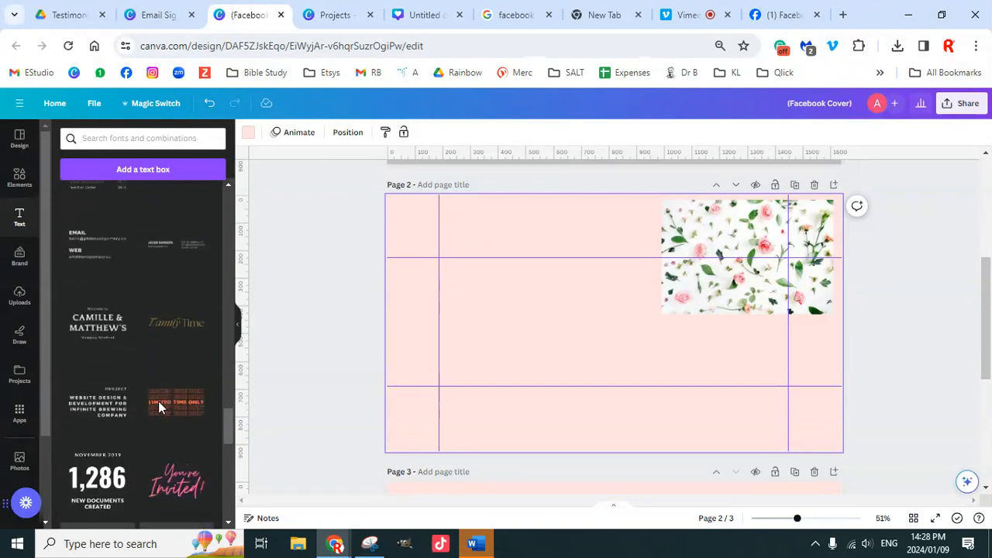
pyautogui.scroll(-2, 164, 396)
pyautogui.scroll(-1, 163, 396)
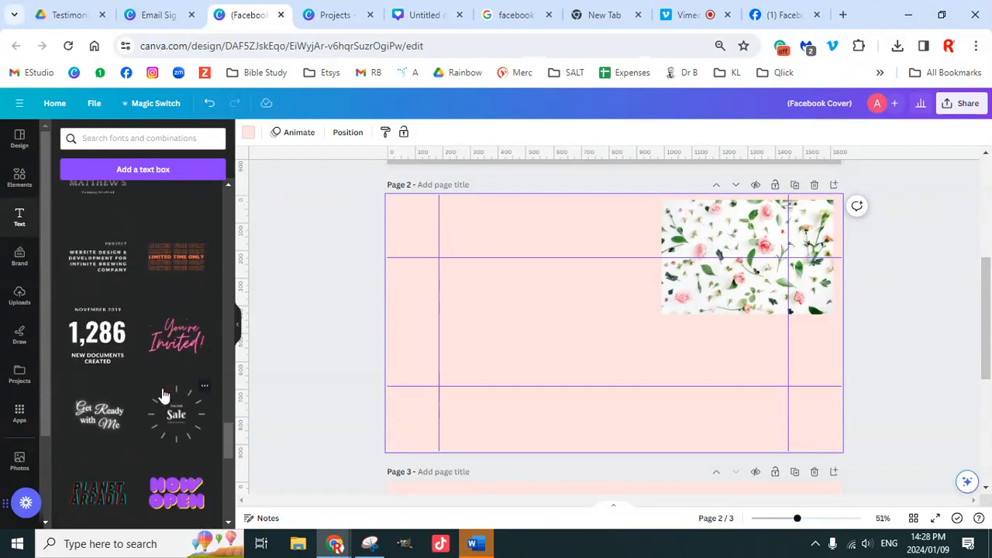
pyautogui.scroll(-5, 164, 394)
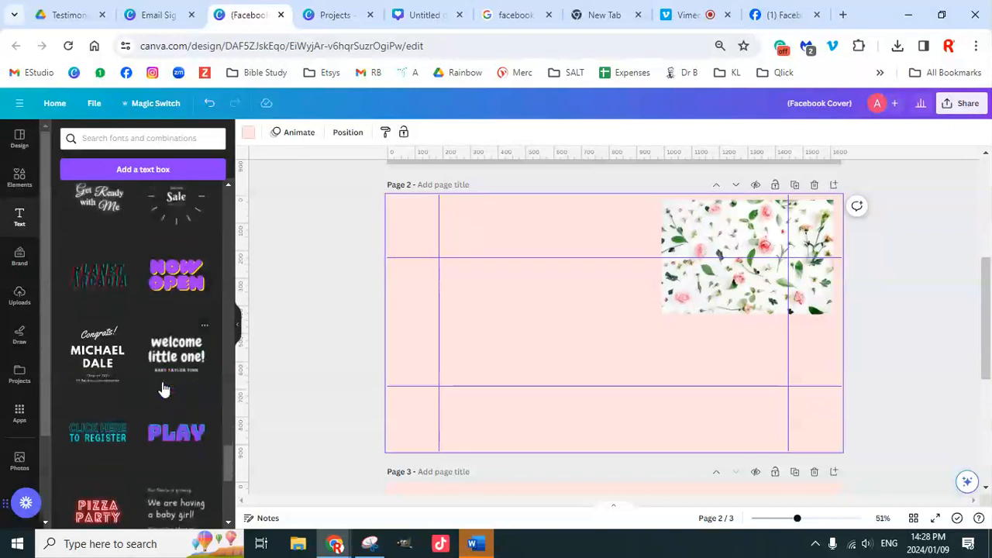
pyautogui.scroll(-1, 163, 388)
pyautogui.scroll(-3, 162, 382)
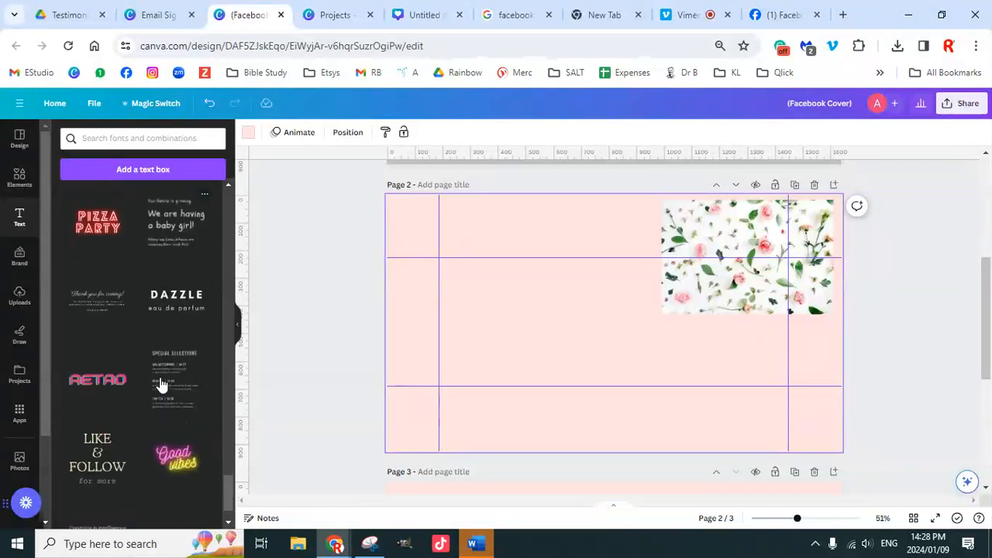
pyautogui.scroll(-10, 160, 383)
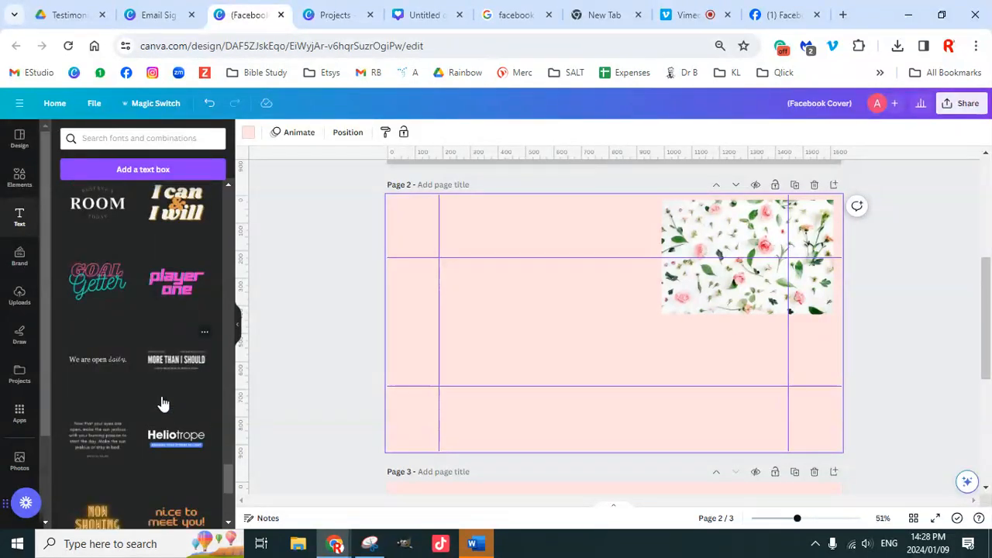
pyautogui.scroll(-5, 162, 399)
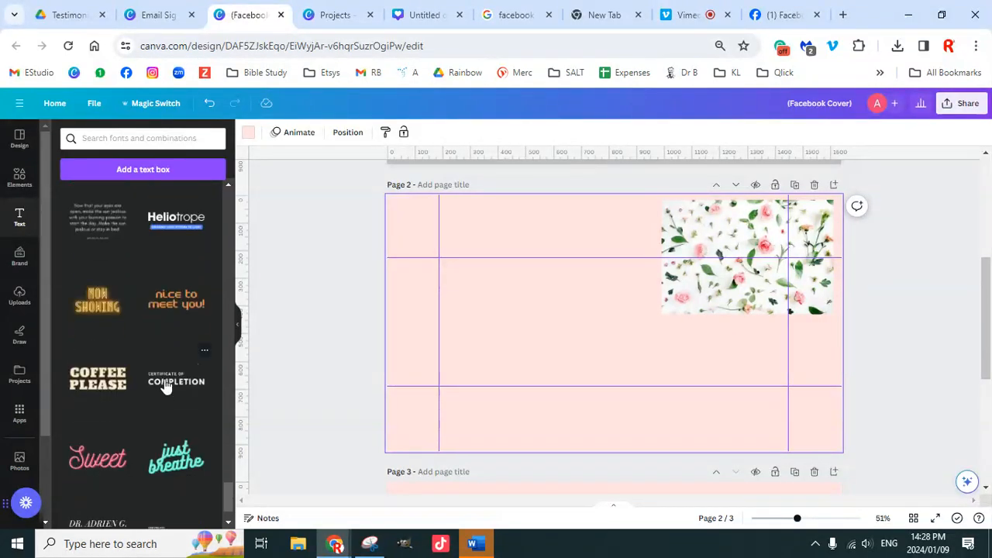
pyautogui.scroll(-5, 175, 405)
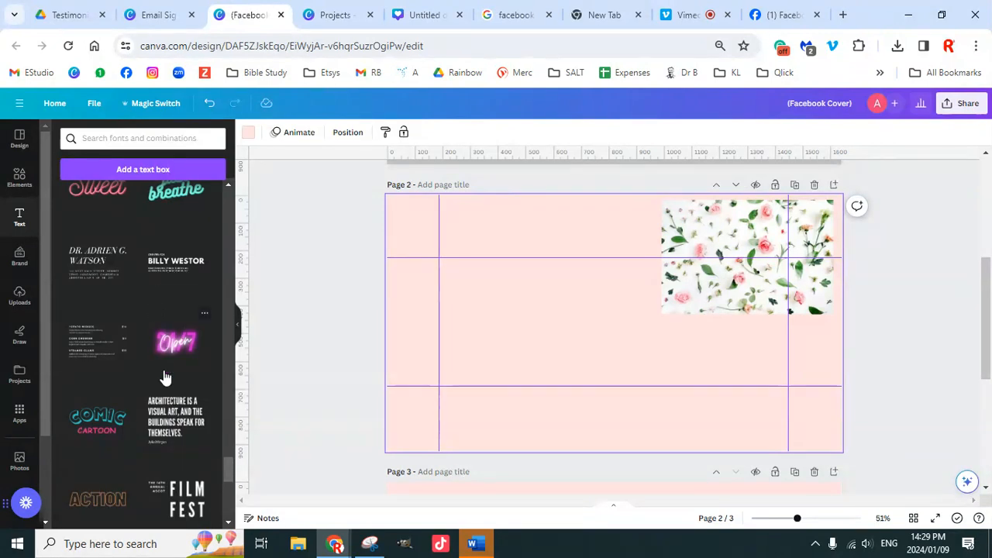
pyautogui.scroll(-4, 164, 378)
pyautogui.scroll(-3, 159, 390)
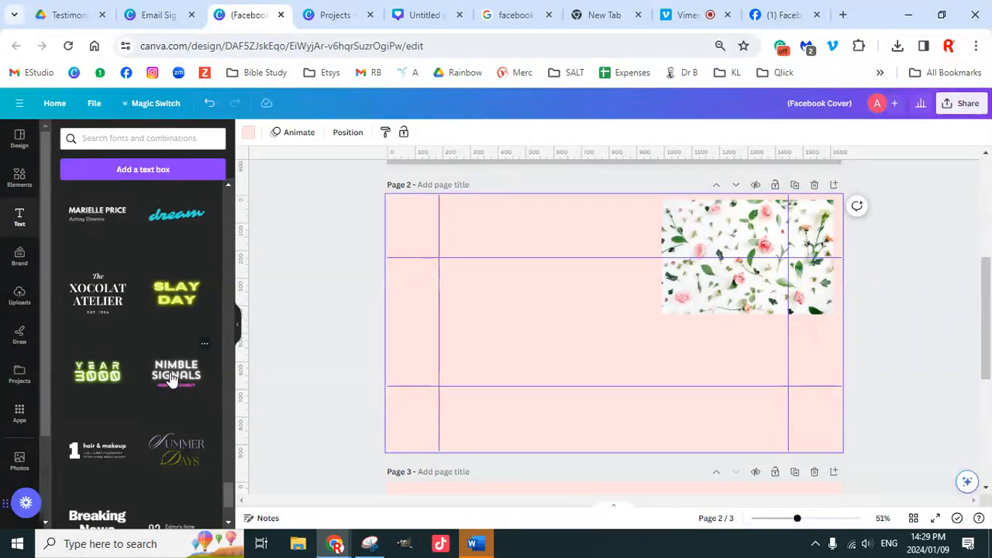
pyautogui.scroll(-2, 161, 403)
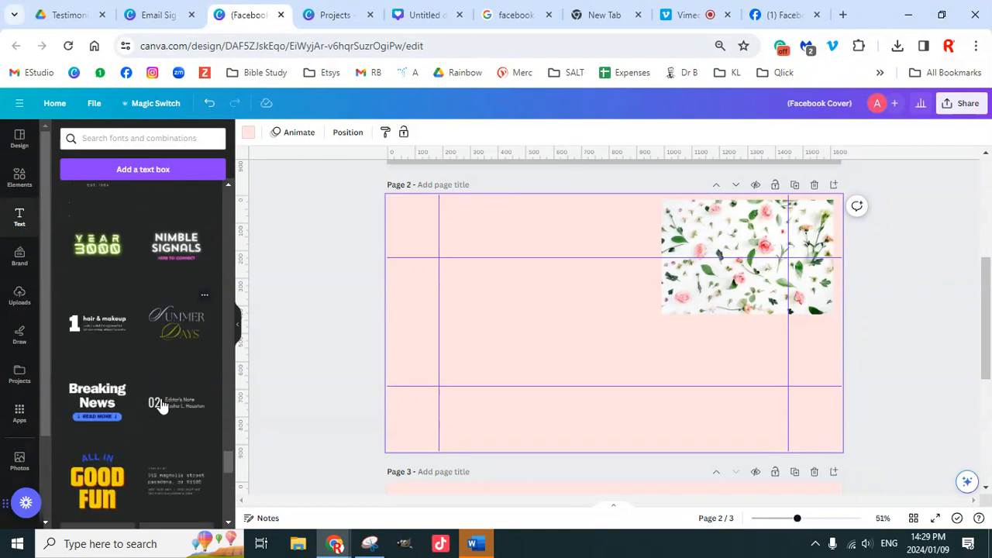
pyautogui.scroll(-1, 163, 381)
pyautogui.scroll(-1, 163, 376)
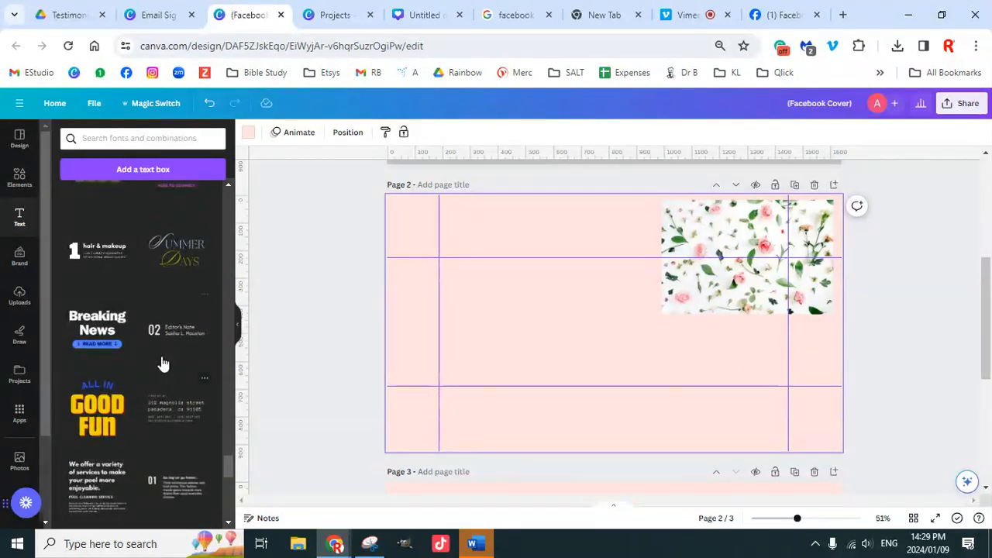
pyautogui.scroll(-5, 159, 383)
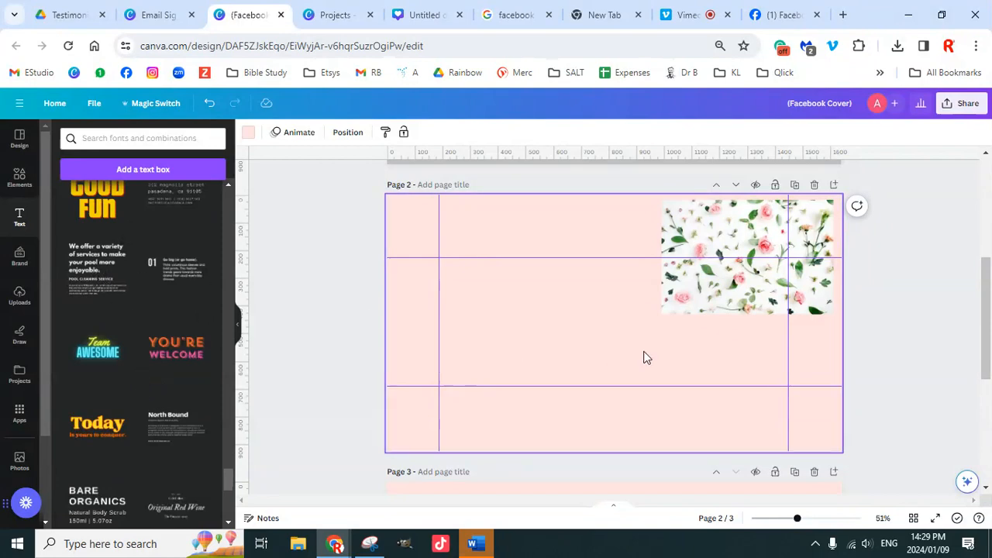
# Step: Add the 'We offer a variety' text template to Page 2 and move it left
pyautogui.moveTo(648, 357); pyautogui.dragTo(645, 356)
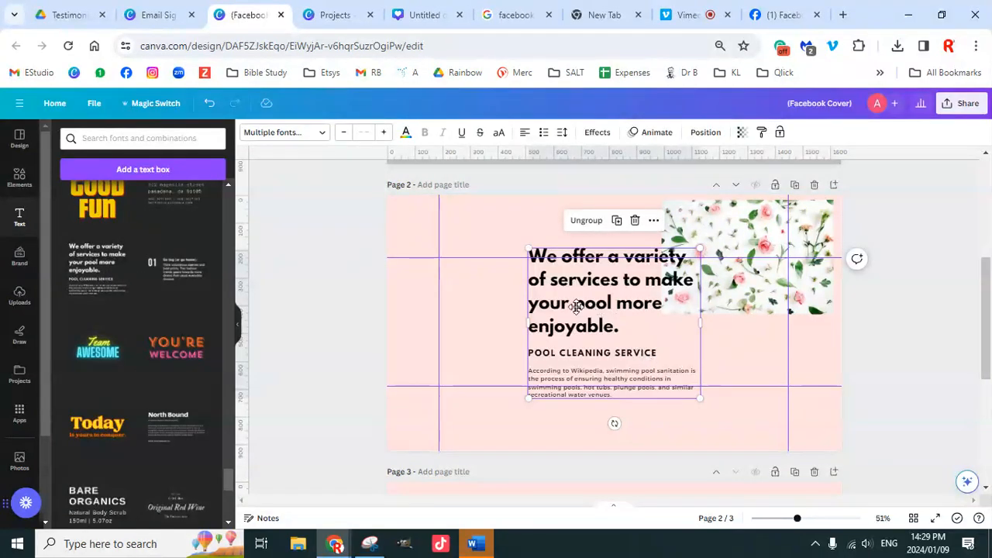
pyautogui.moveTo(580, 295); pyautogui.dragTo(499, 301)
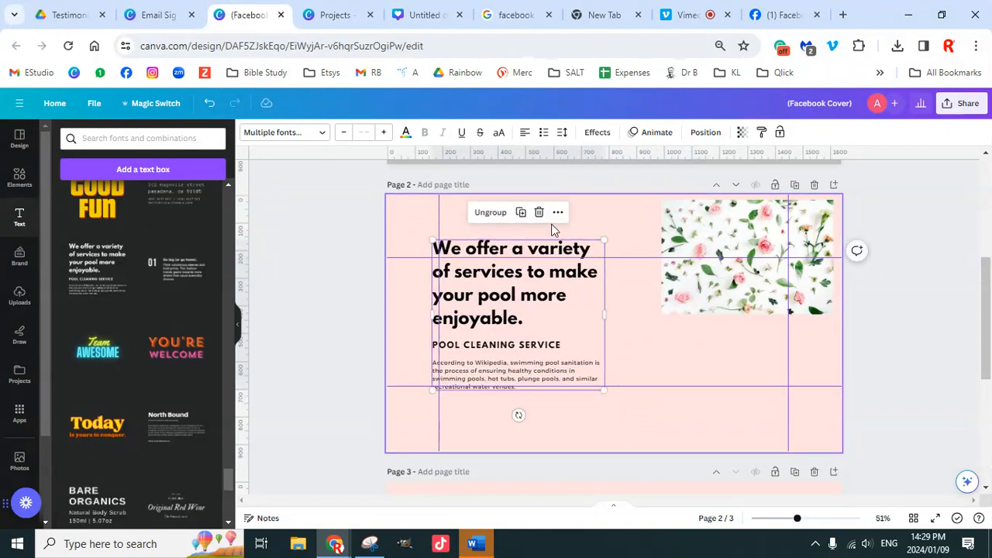
pyautogui.click(515, 295)
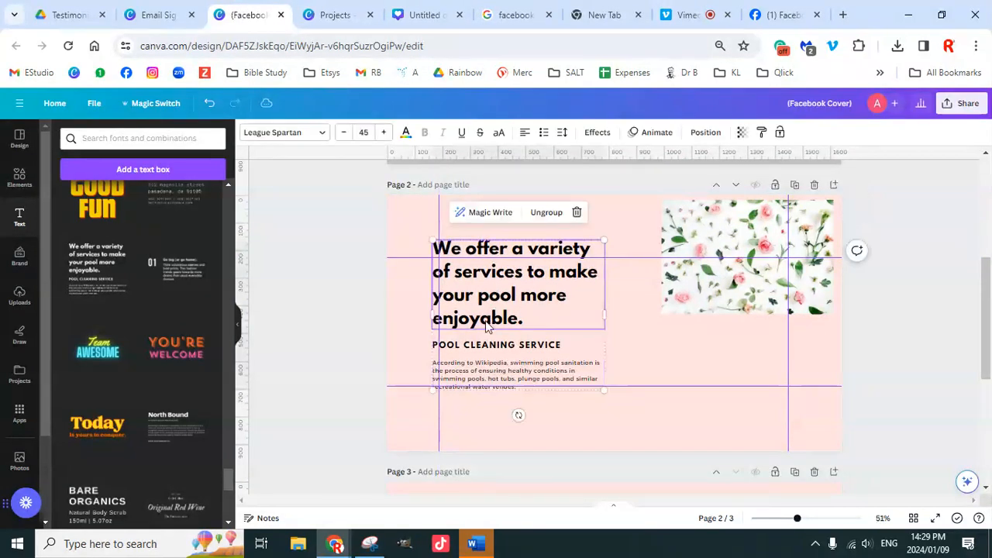
pyautogui.click(483, 347)
pyautogui.click(496, 376)
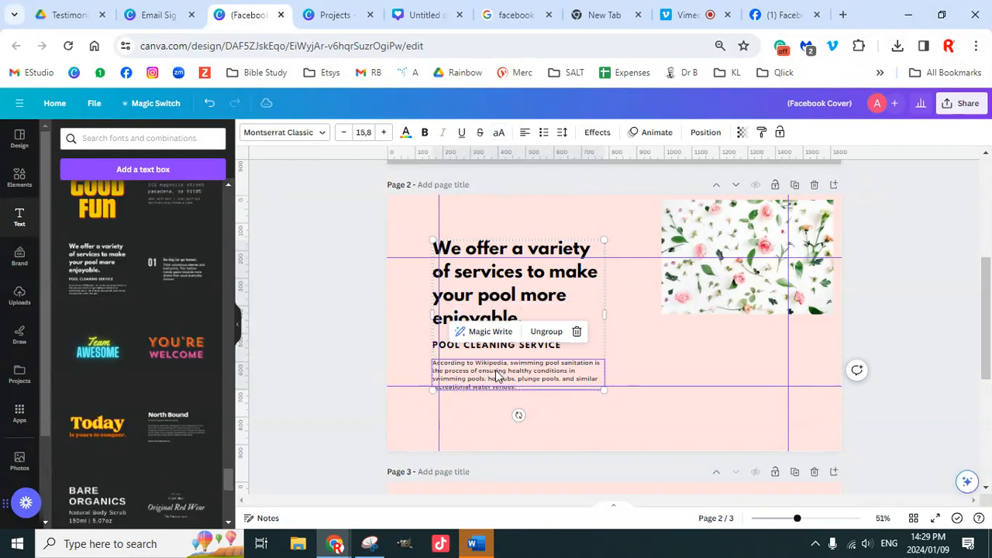
pyautogui.click(401, 298)
pyautogui.click(463, 276)
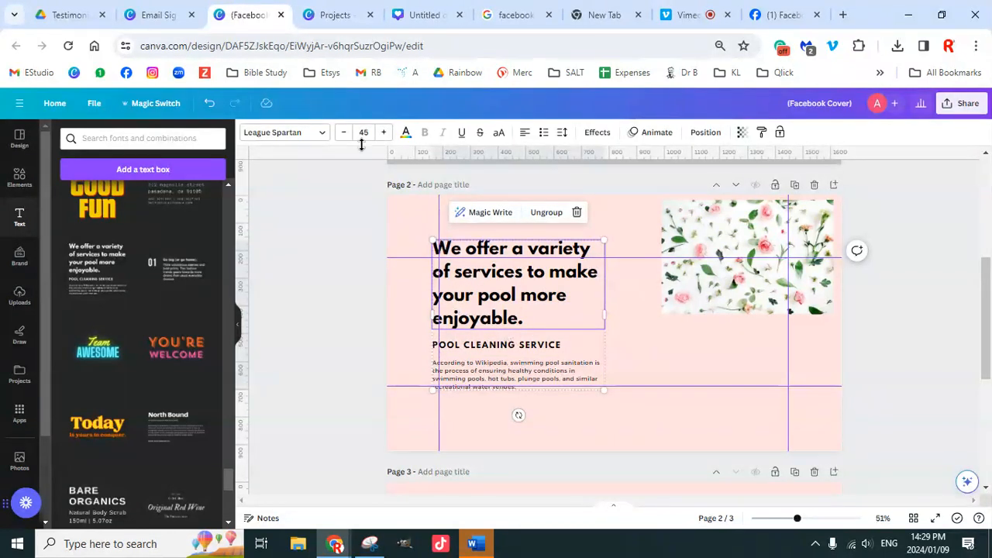
pyautogui.click(480, 351)
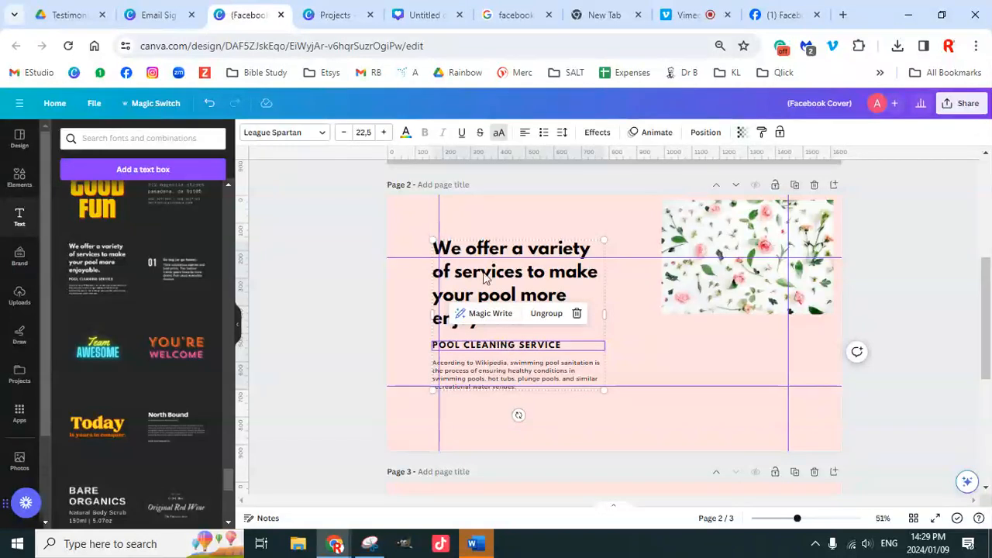
pyautogui.click(482, 377)
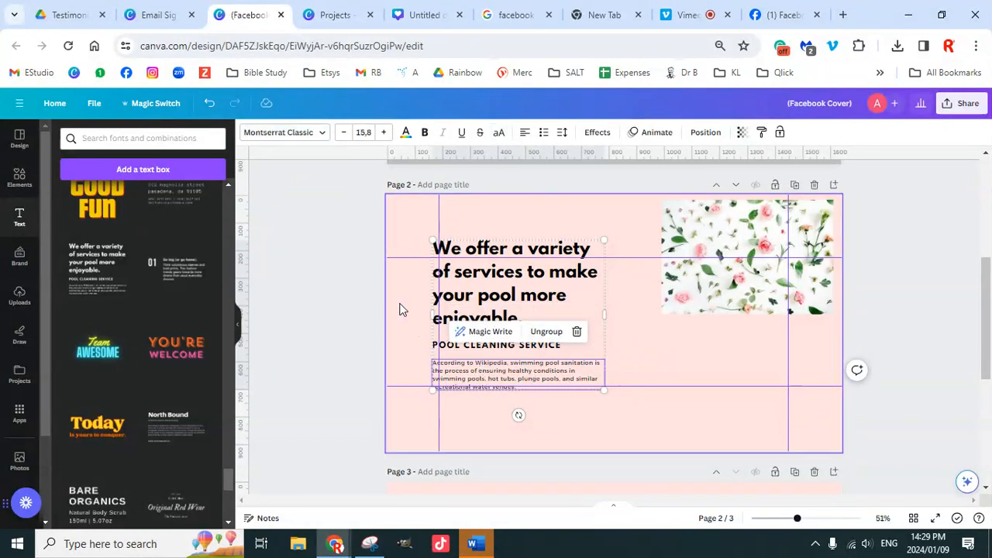
pyautogui.click(423, 268)
# Step: Ungroup the text and align heading, POOL CLEANING SERVICE line and paragraph on one left edge
pyautogui.click(513, 304)
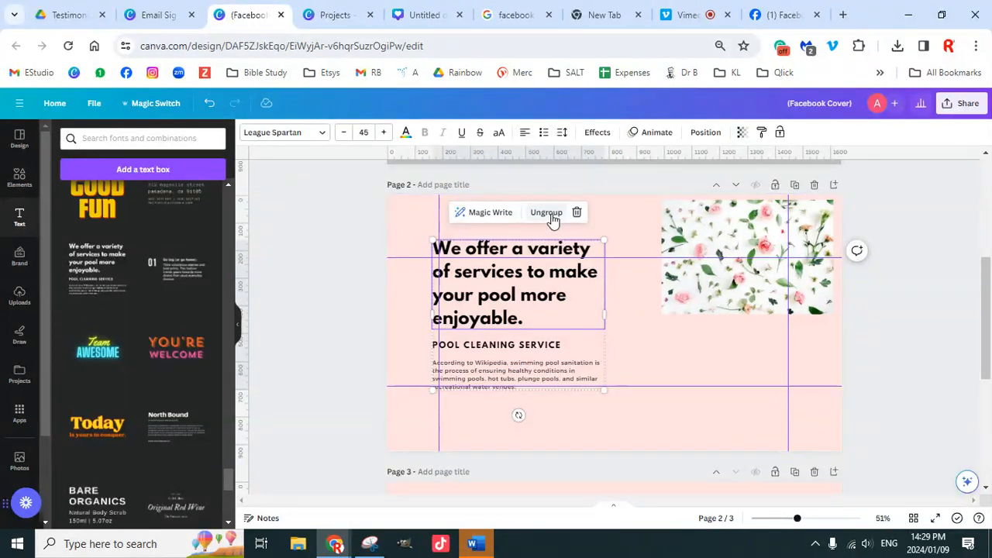
pyautogui.click(548, 213)
pyautogui.click(373, 296)
pyautogui.click(522, 290)
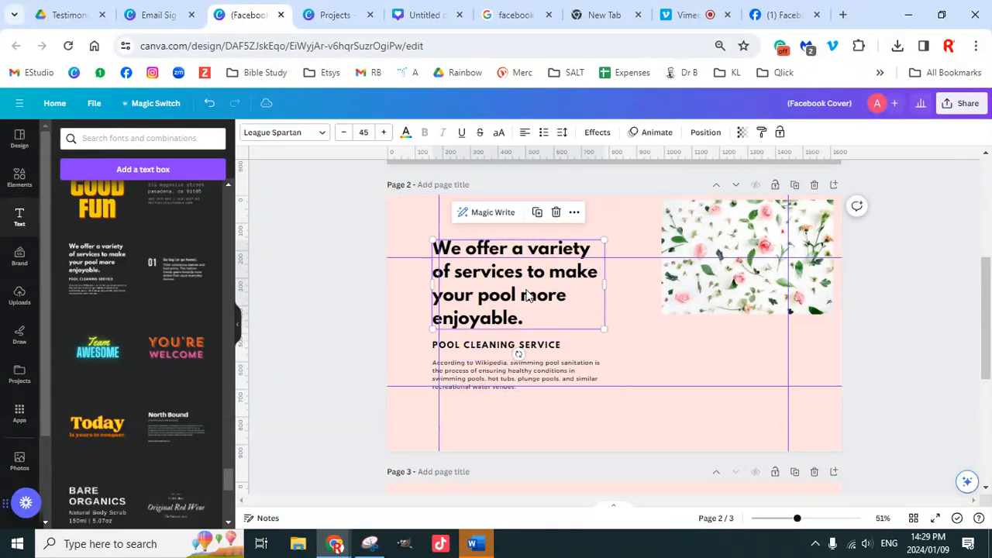
pyautogui.moveTo(527, 289); pyautogui.dragTo(534, 262)
pyautogui.moveTo(507, 333); pyautogui.dragTo(496, 327)
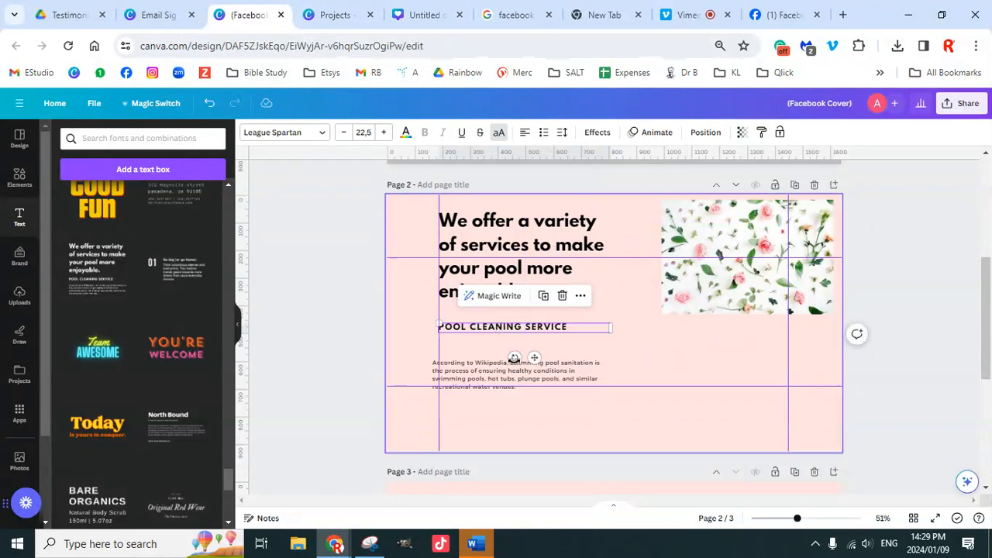
pyautogui.click(499, 375)
pyautogui.moveTo(498, 374); pyautogui.dragTo(493, 370)
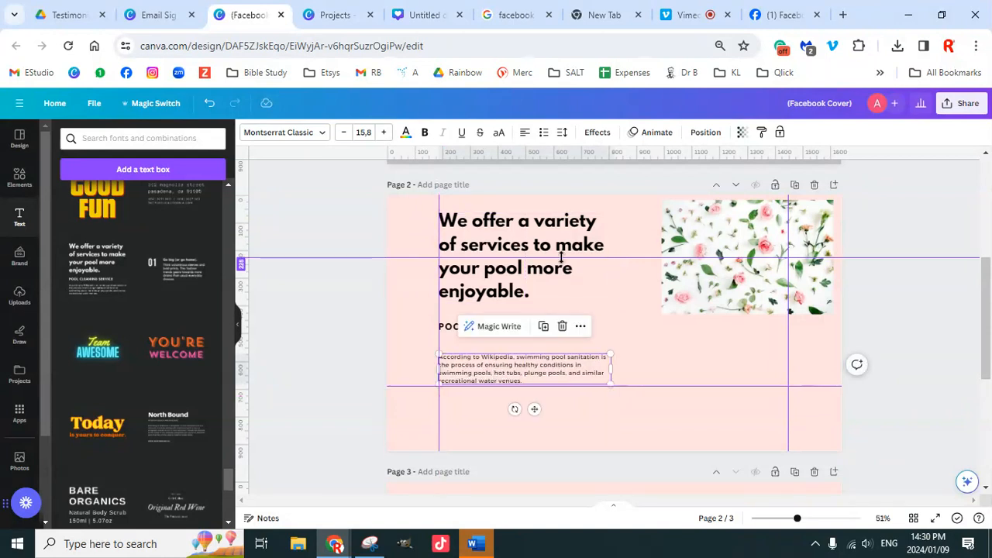
pyautogui.click(729, 233)
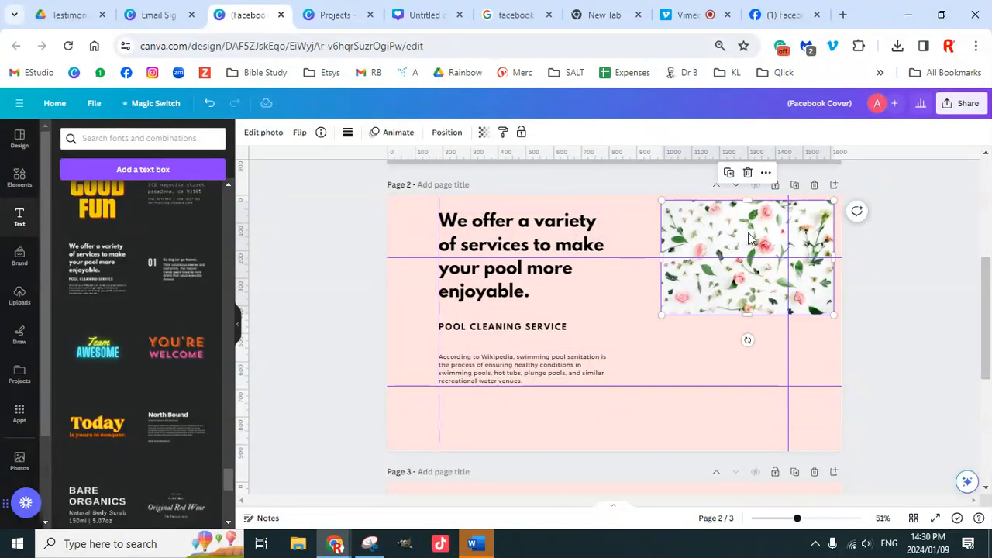
pyautogui.click(527, 256)
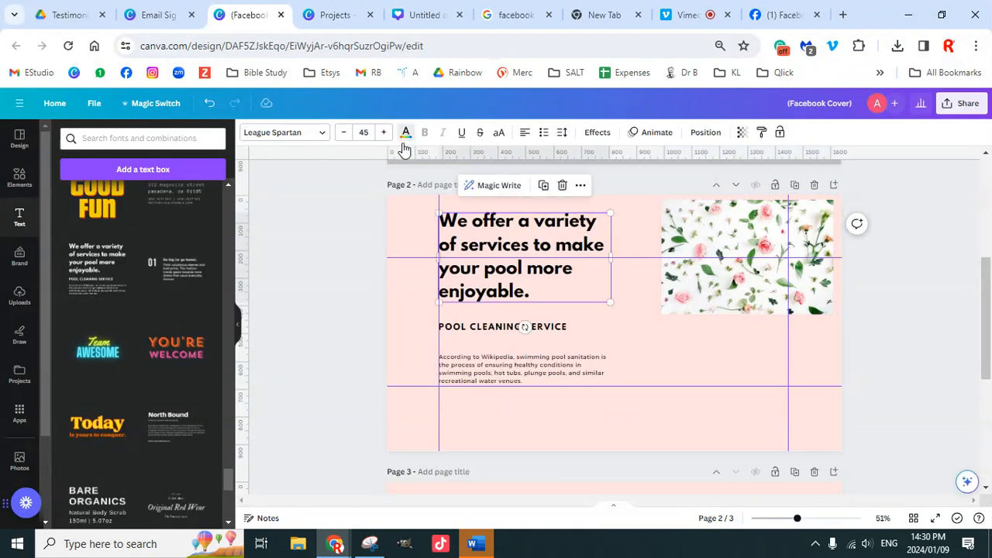
pyautogui.click(405, 133)
# Step: Use the photo colour swatches to make the heading green and the POOL CLEANING SERVICE line dark green
pyautogui.scroll(-3, 86, 318)
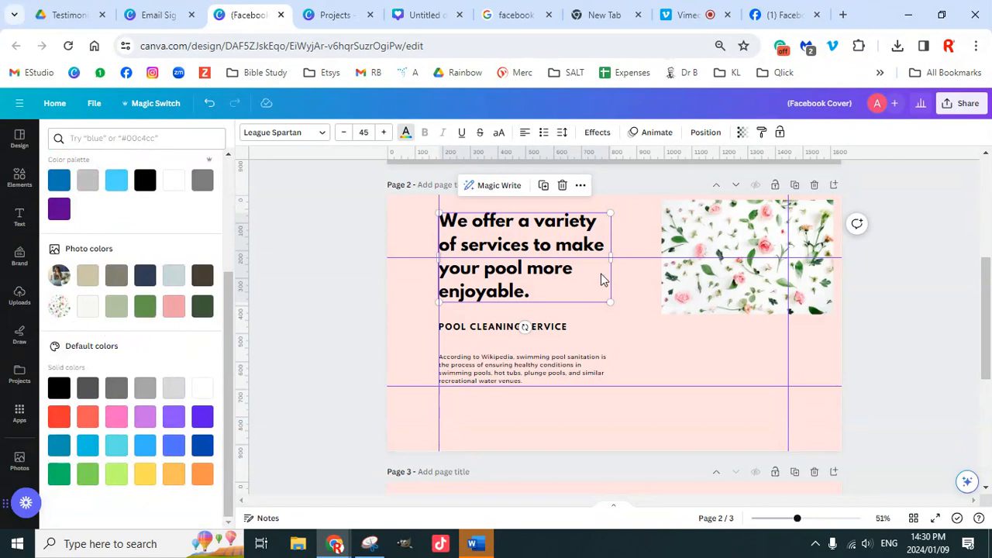
pyautogui.click(148, 308)
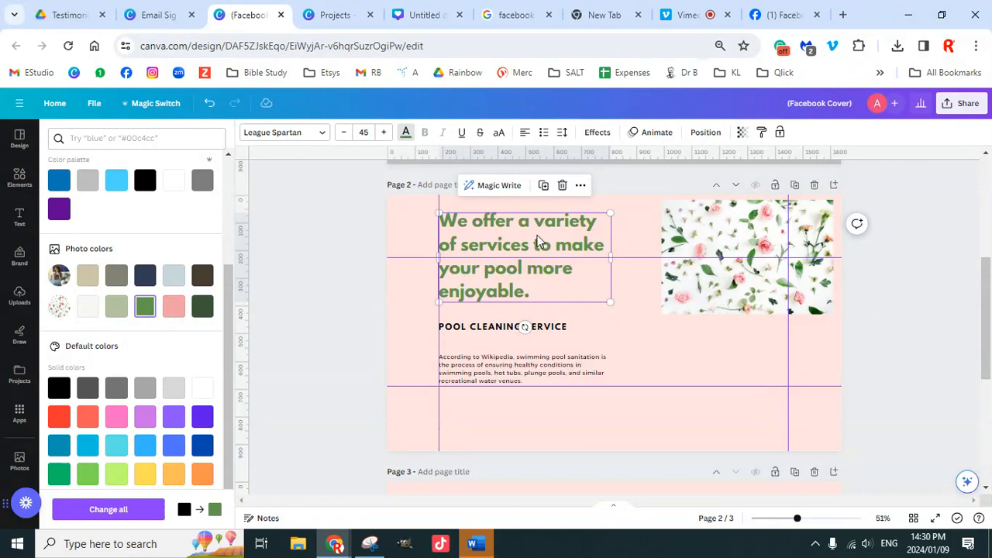
pyautogui.click(554, 329)
pyautogui.click(203, 307)
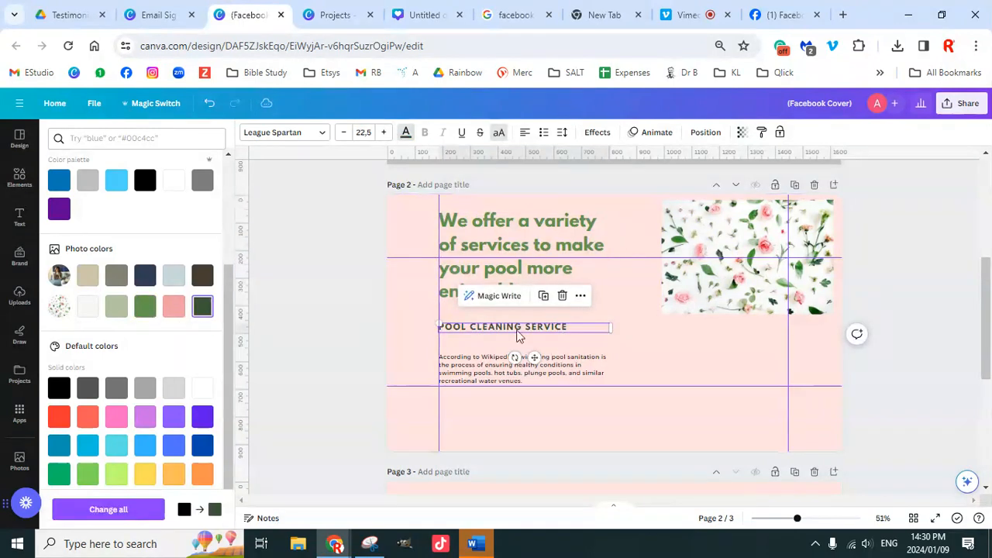
pyautogui.click(734, 288)
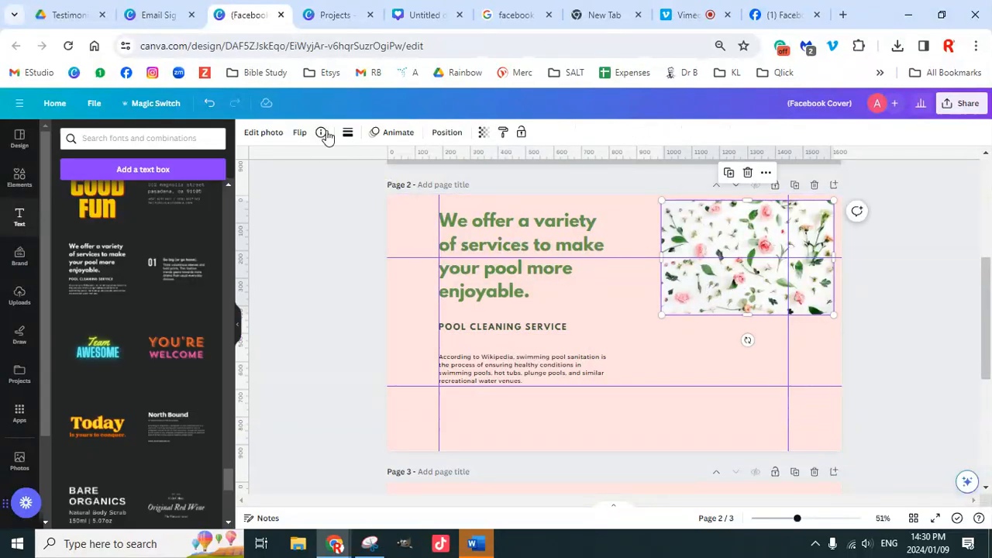
pyautogui.click(529, 242)
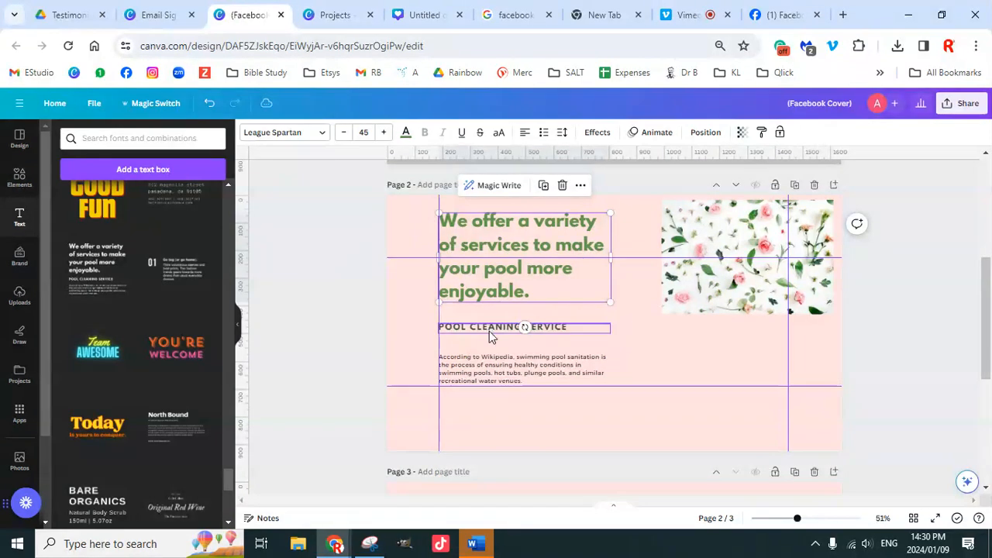
pyautogui.click(489, 363)
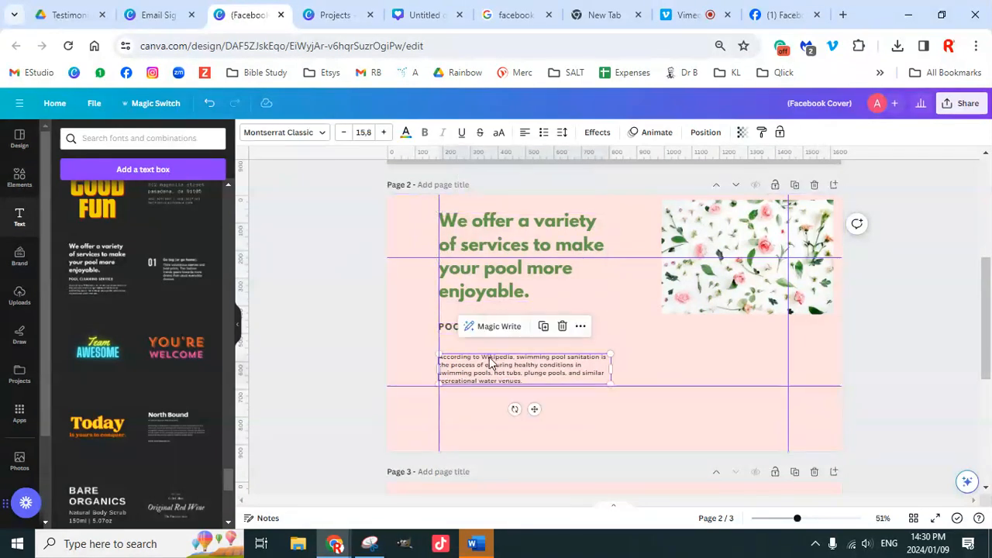
pyautogui.click(703, 235)
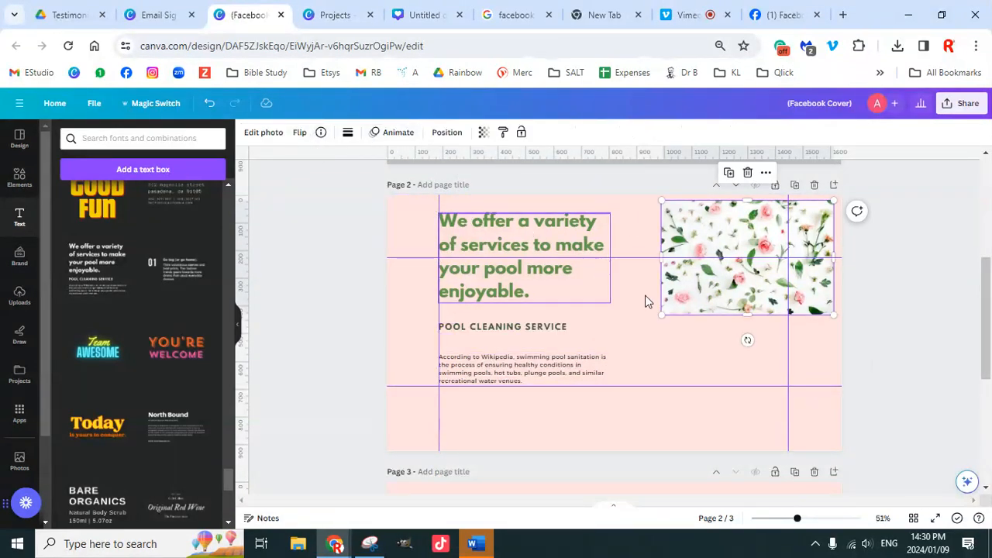
pyautogui.click(20, 178)
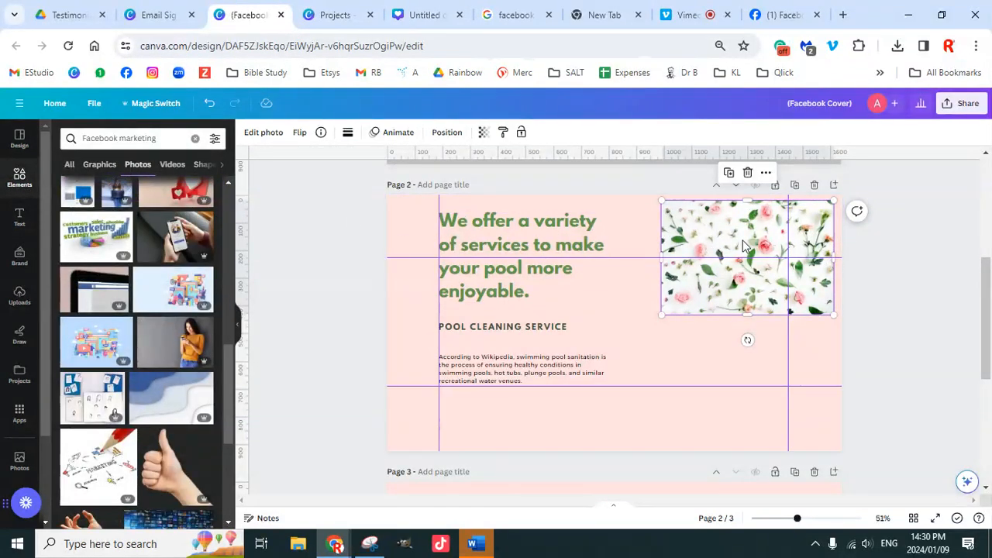
# Step: Duplicate Page 2 as Page 3 and delete the rose photo from the copy
pyautogui.scroll(-3, 718, 394)
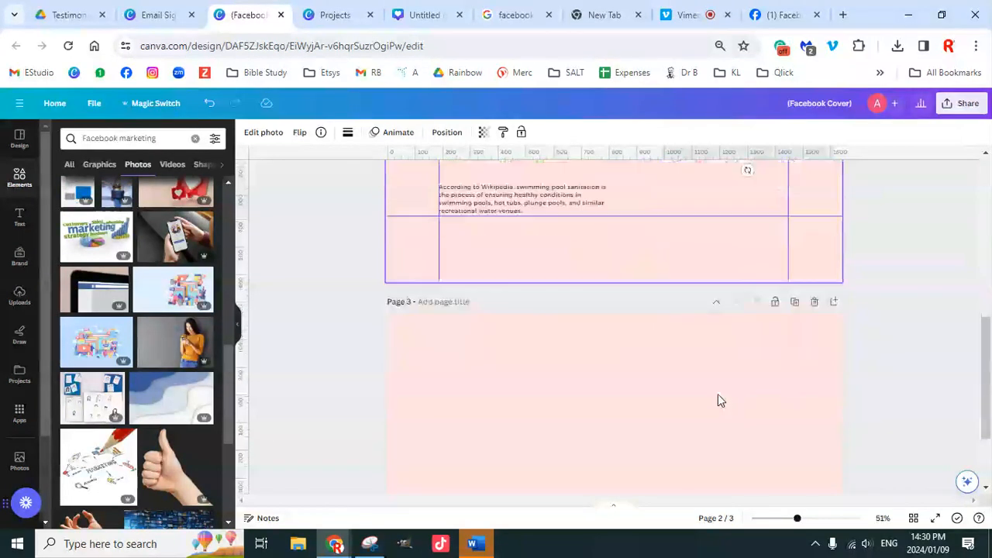
pyautogui.scroll(-1, 723, 338)
pyautogui.scroll(4, 734, 348)
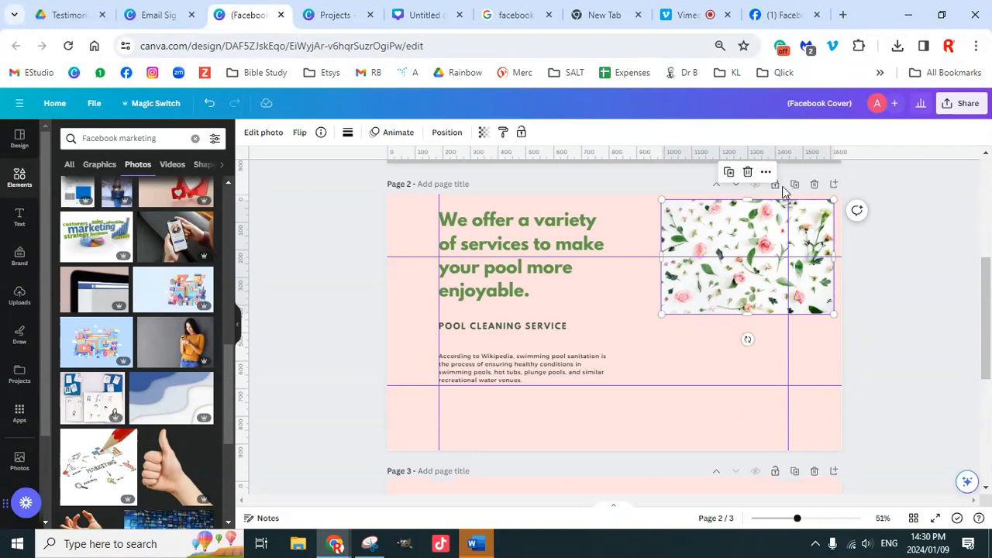
pyautogui.click(794, 185)
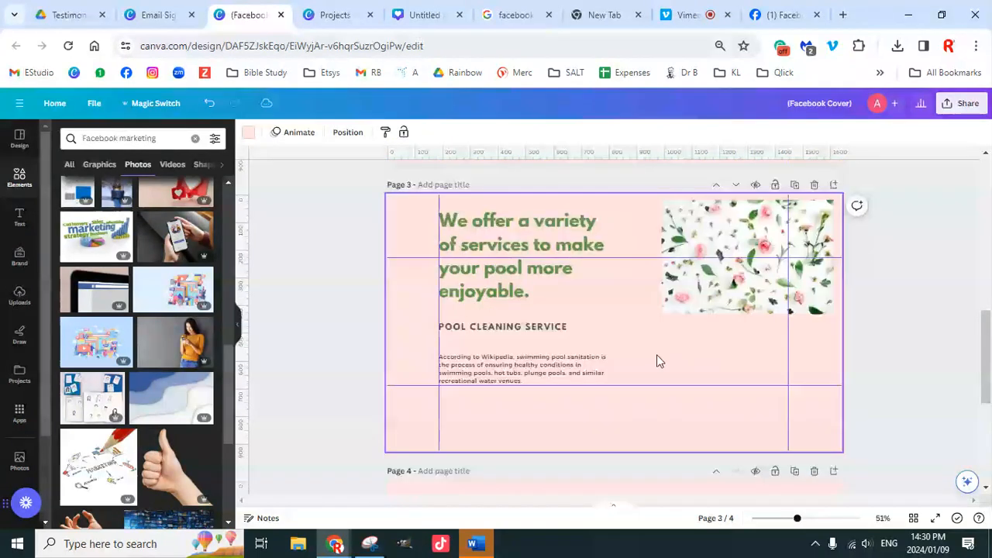
pyautogui.click(721, 308)
pyautogui.press('Delete')
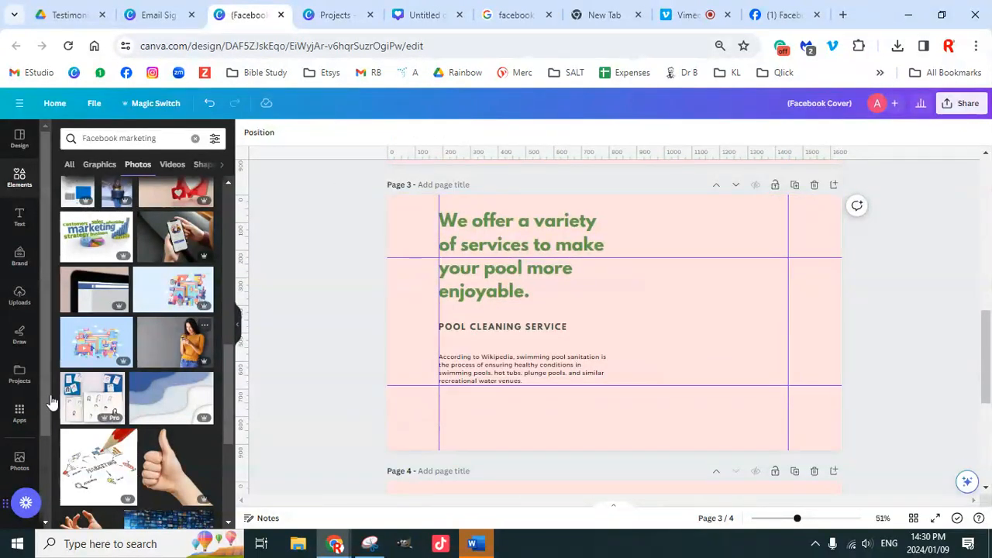
pyautogui.scroll(-3, 27, 418)
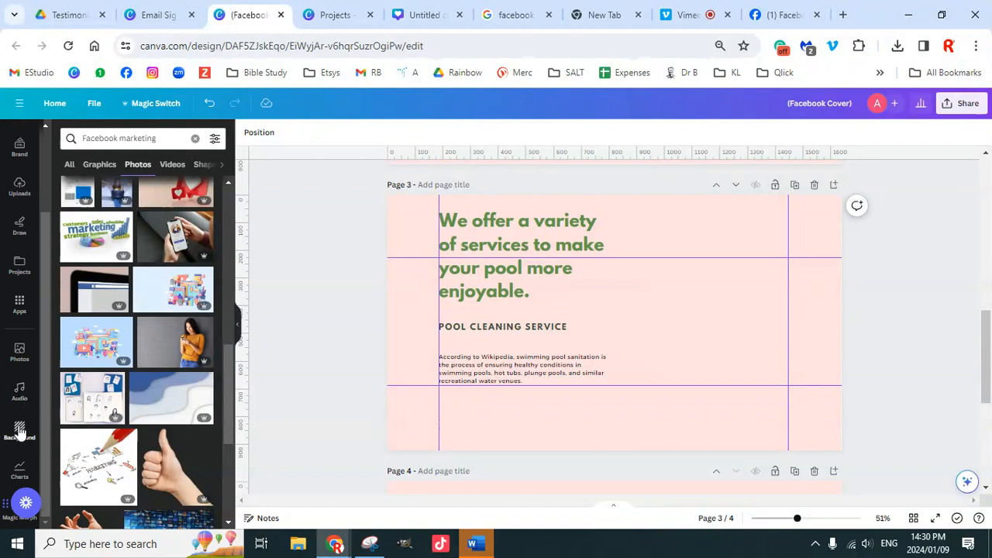
# Step: Set the pebbles photo as Page 3's background
pyautogui.click(19, 431)
pyautogui.scroll(-10, 147, 396)
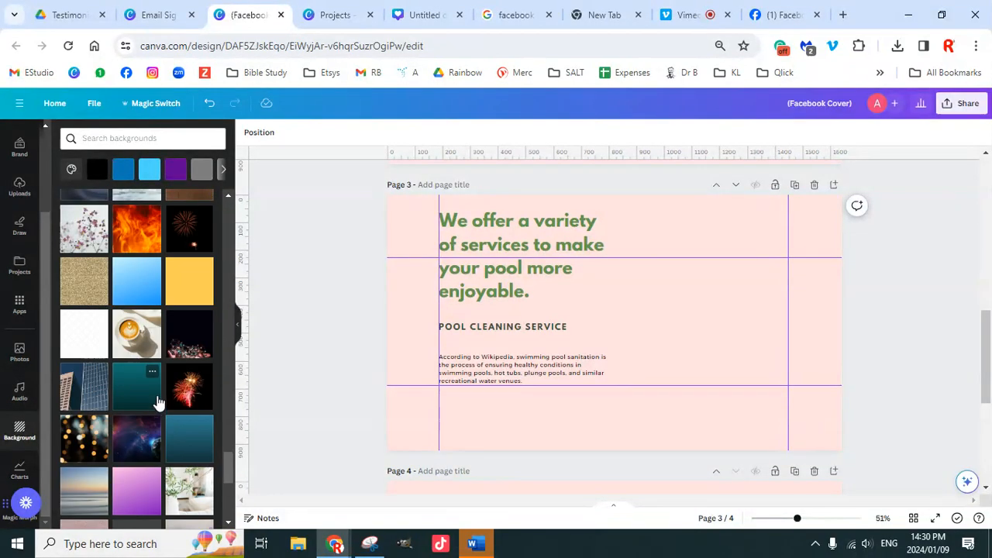
pyautogui.scroll(-5, 155, 403)
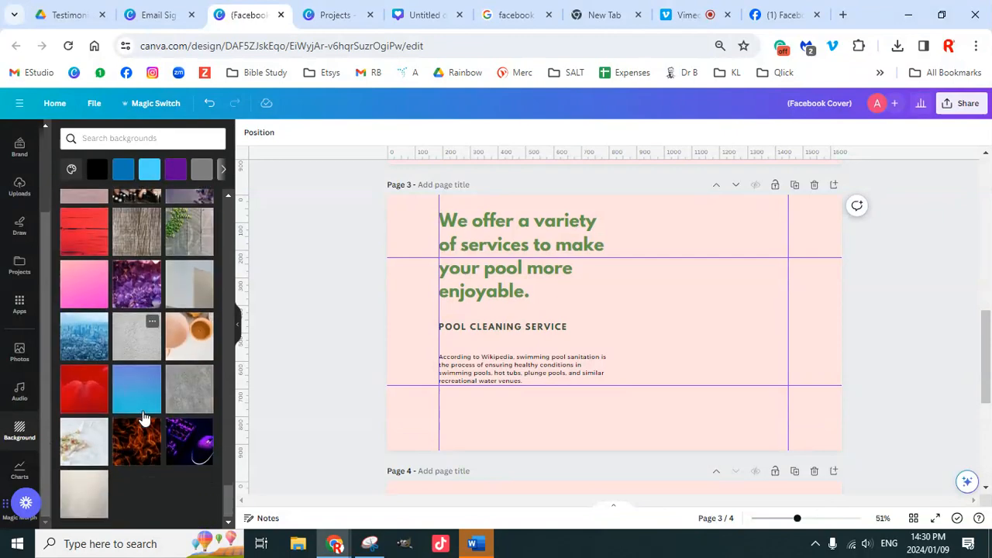
pyautogui.scroll(-4, 152, 387)
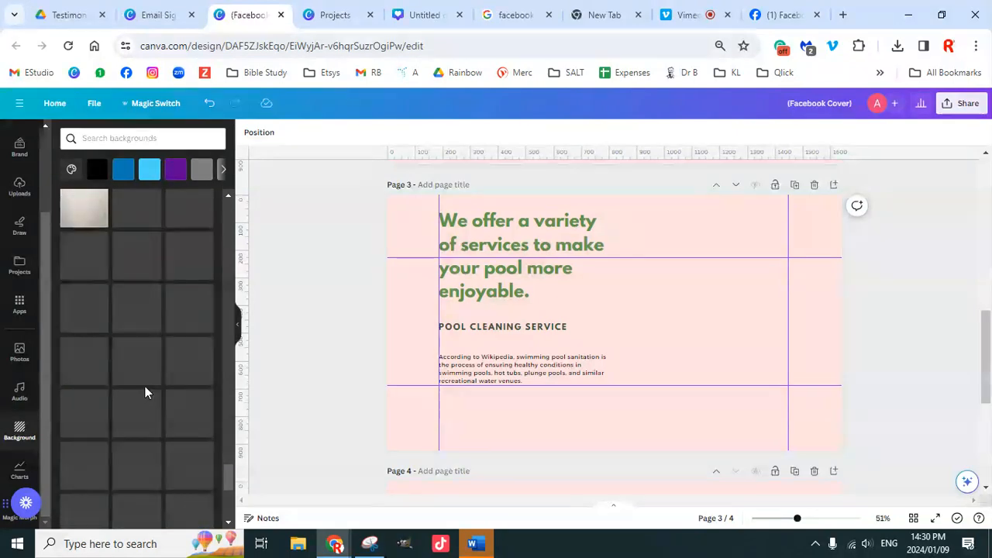
pyautogui.scroll(-5, 142, 407)
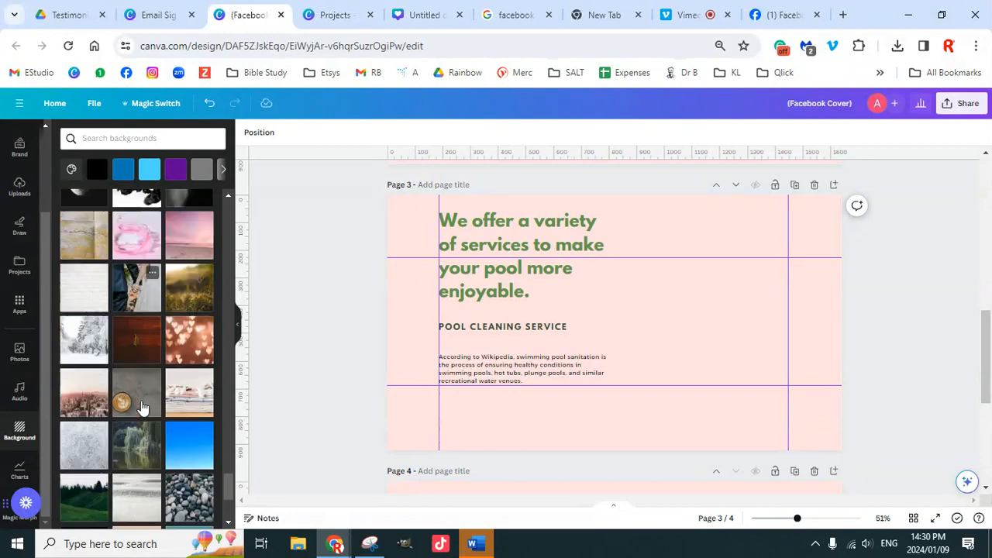
pyautogui.click(189, 339)
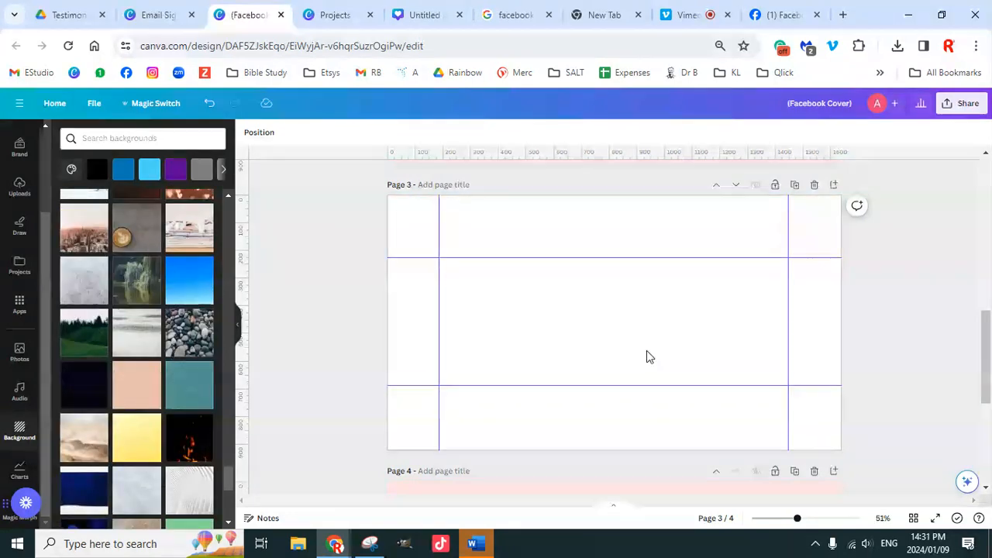
# Step: Detach the pebbles image, shrink it and move it into the top-right corner
pyautogui.rightClick(712, 412)
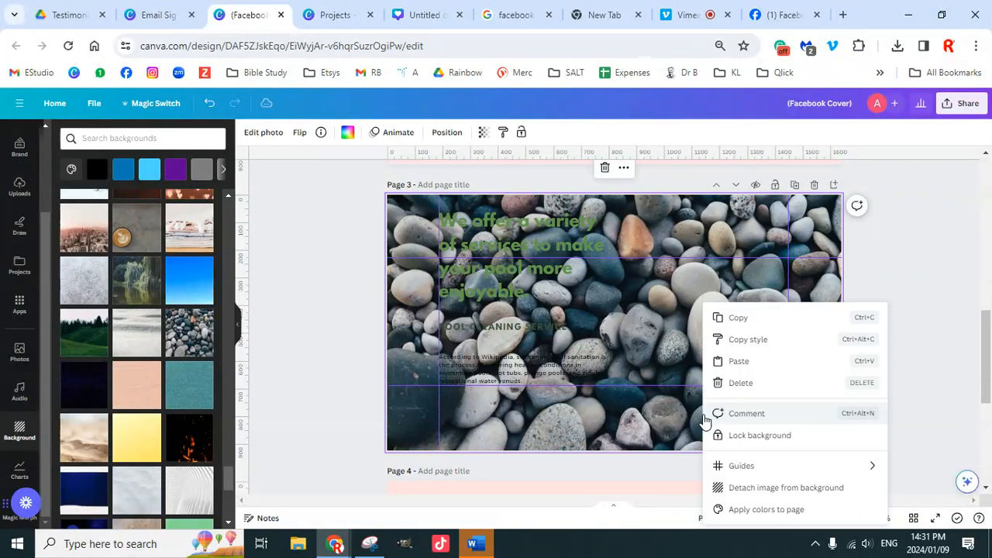
pyautogui.click(766, 487)
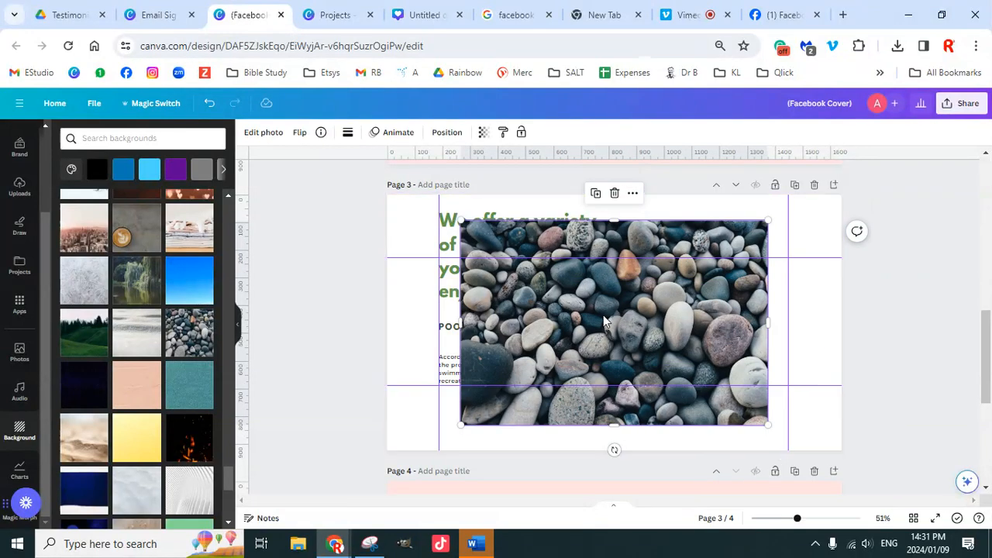
pyautogui.moveTo(461, 425); pyautogui.dragTo(710, 294)
pyautogui.moveTo(748, 242); pyautogui.dragTo(805, 221)
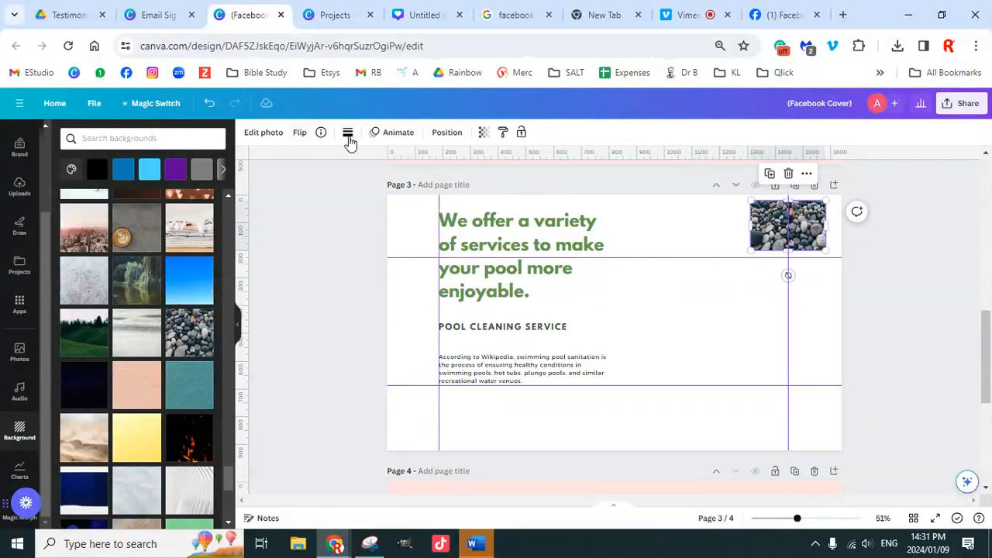
pyautogui.click(553, 245)
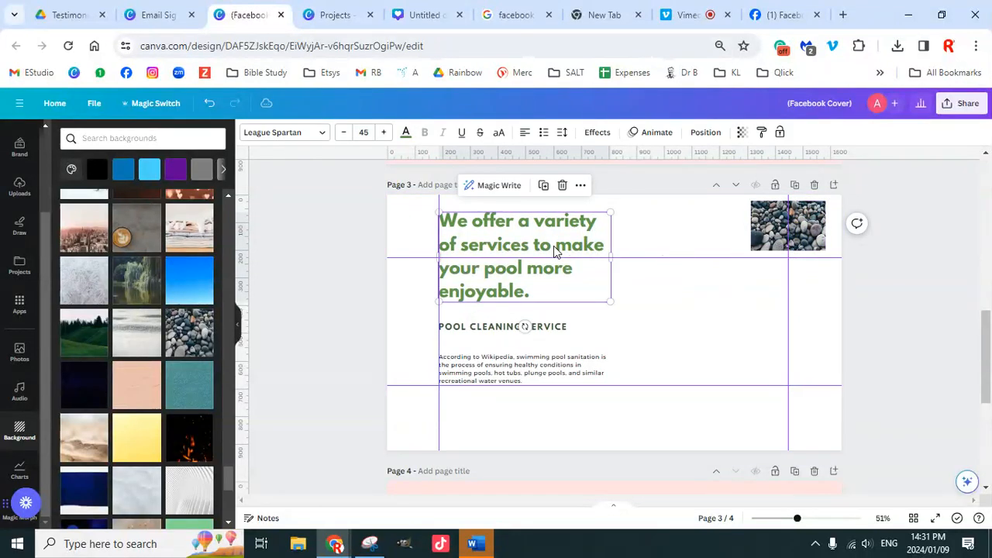
# Step: Use pebble-photo swatches: black heading, dark slate POOL CLEANING SERVICE line, light grey paragraph
pyautogui.click(405, 137)
pyautogui.scroll(-3, 81, 369)
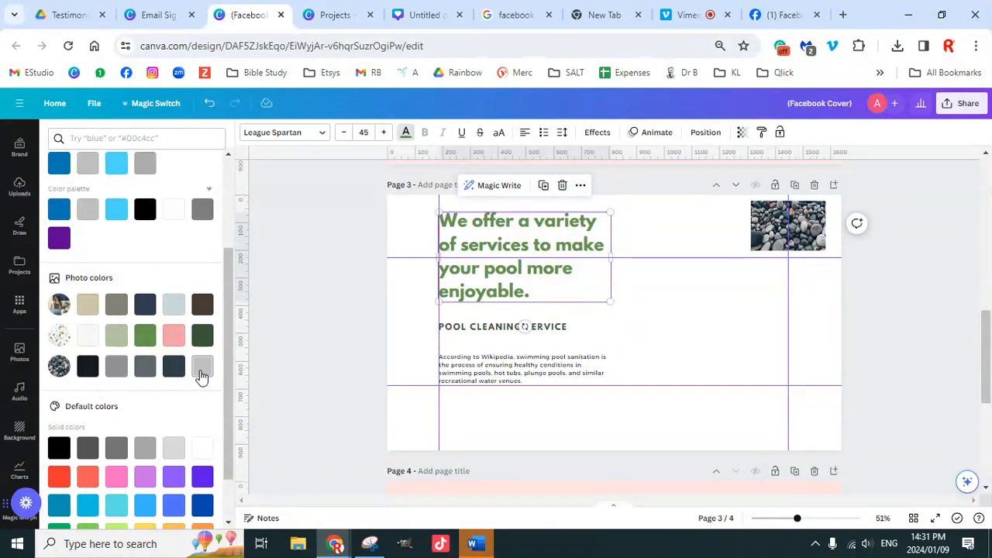
pyautogui.click(116, 366)
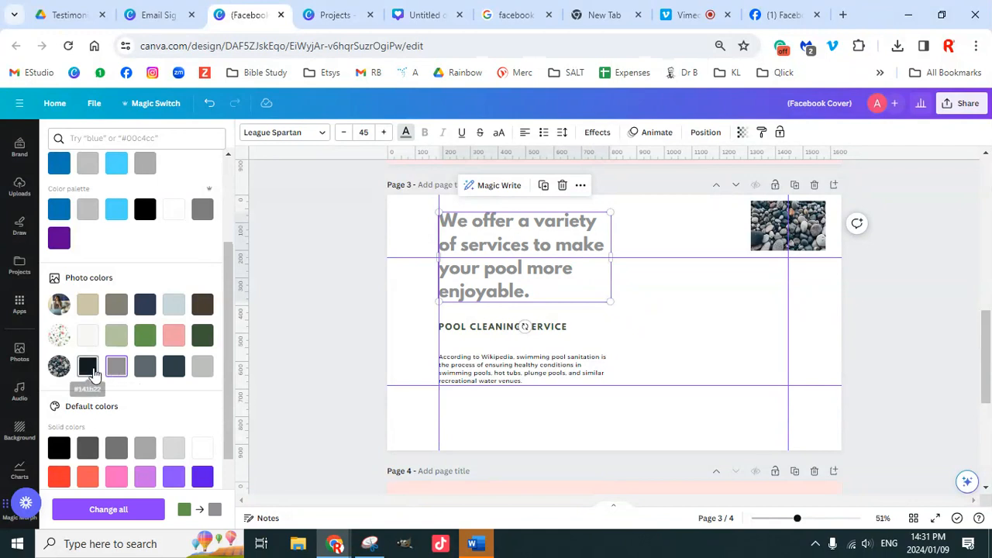
pyautogui.click(92, 371)
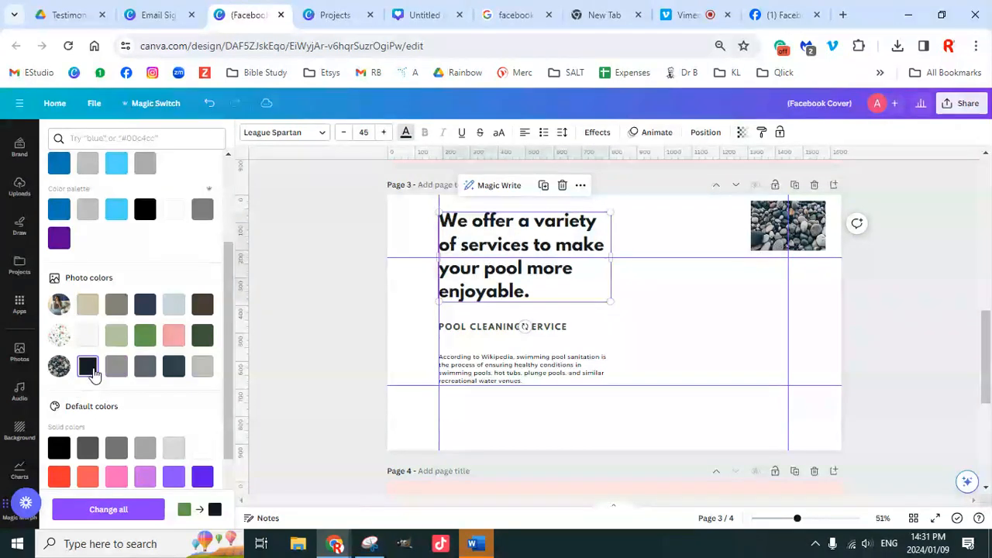
pyautogui.click(485, 329)
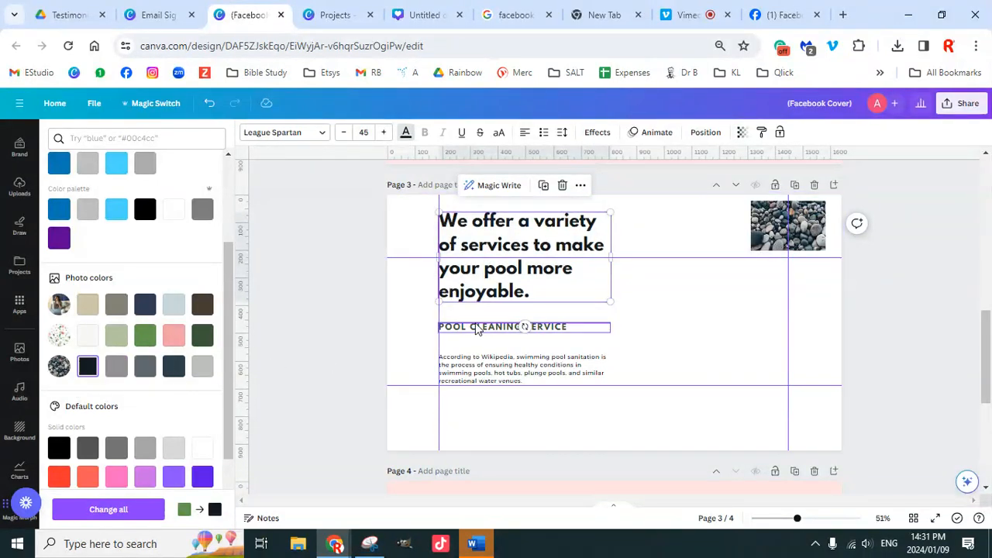
pyautogui.click(174, 366)
pyautogui.click(483, 366)
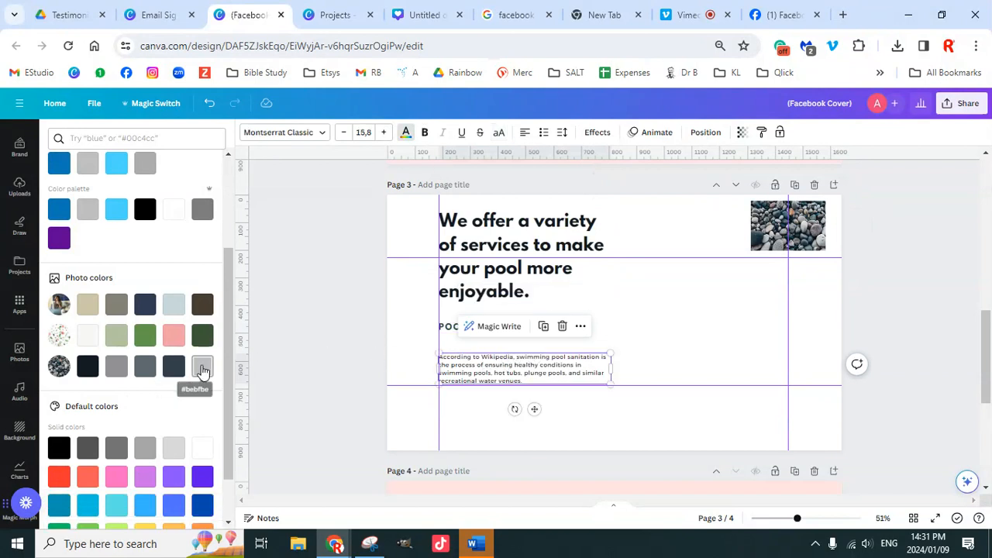
pyautogui.click(203, 366)
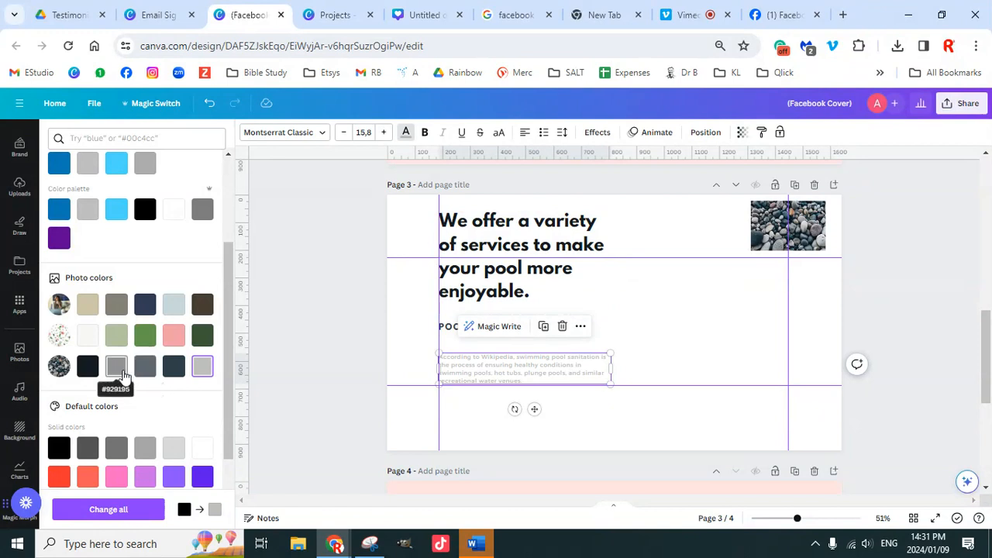
pyautogui.click(764, 234)
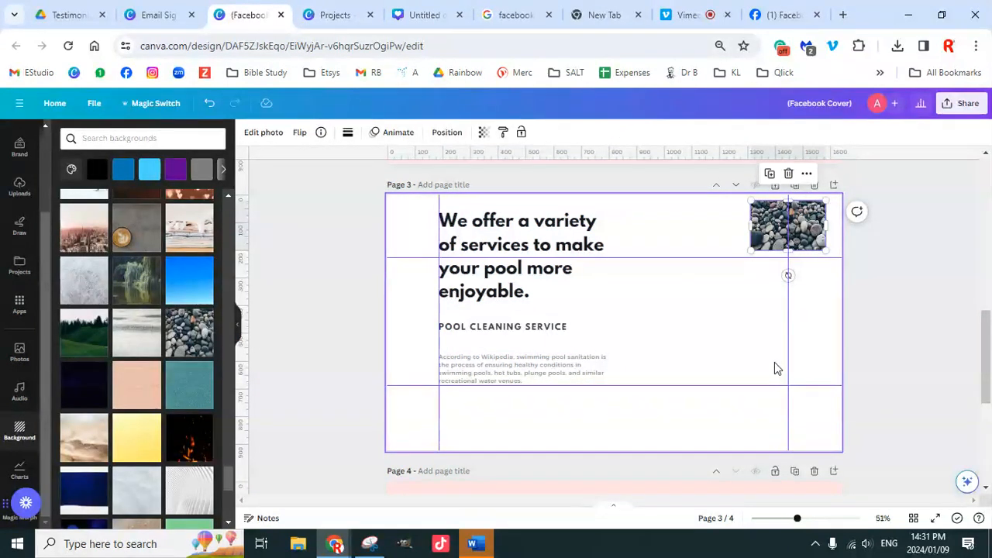
# Step: Delete the pool services page
pyautogui.scroll(-5, 149, 395)
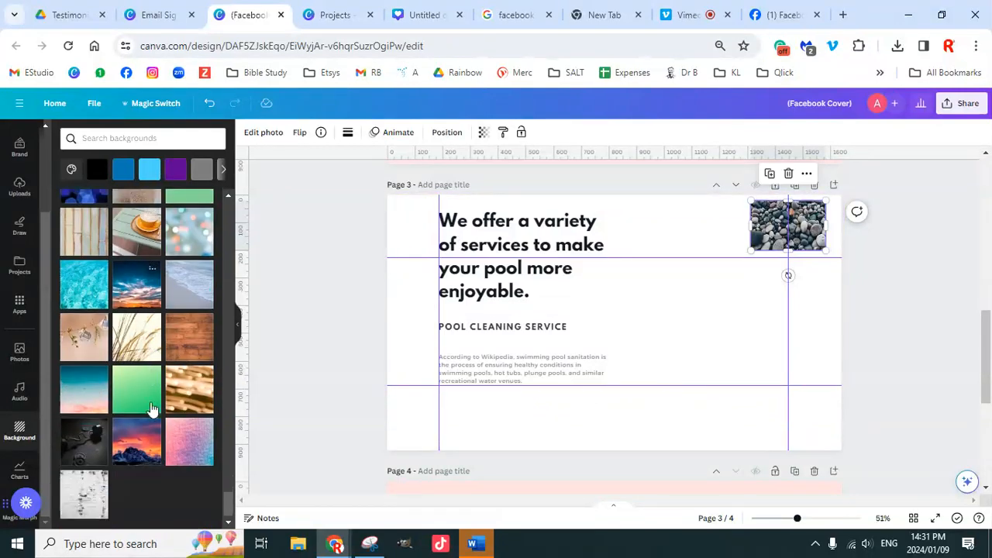
pyautogui.scroll(-2, 159, 407)
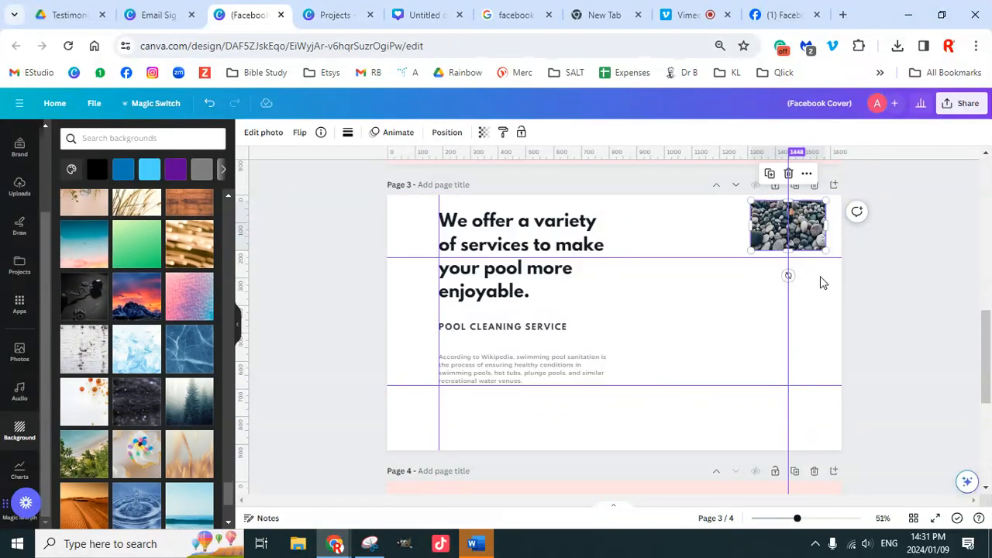
pyautogui.click(814, 185)
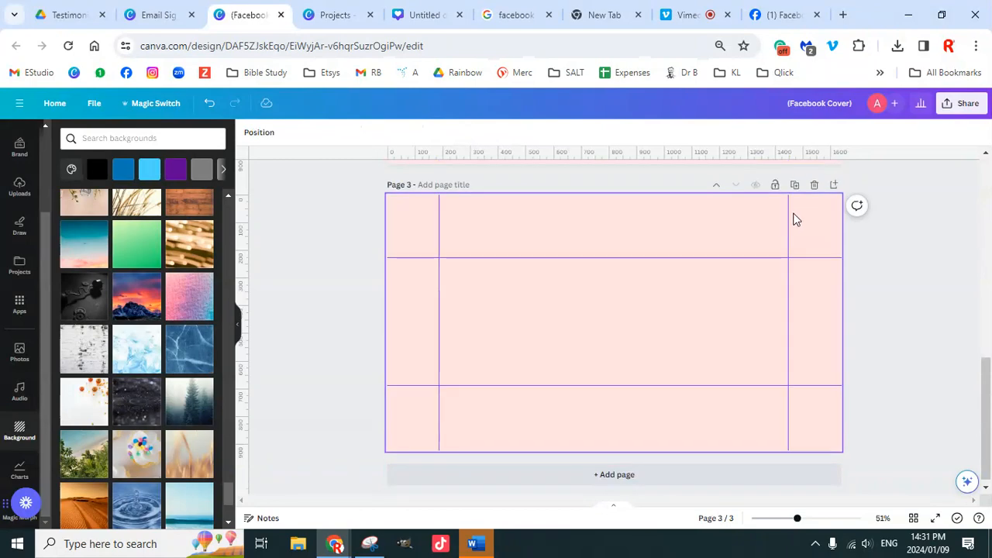
# Step: Apply the pink-to-blue texture background, detach it as an image, and shrink it into the top-right corner
pyautogui.click(195, 302)
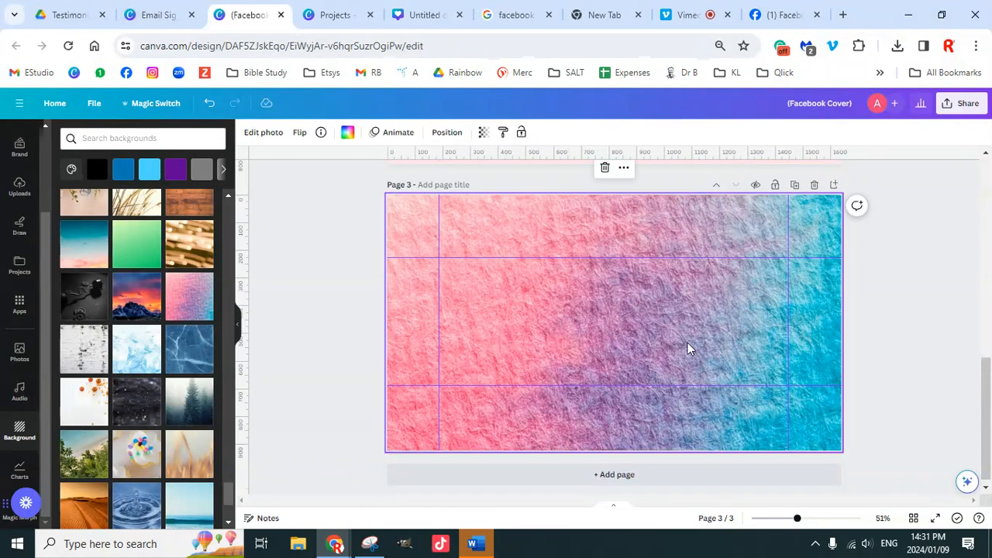
pyautogui.rightClick(688, 342)
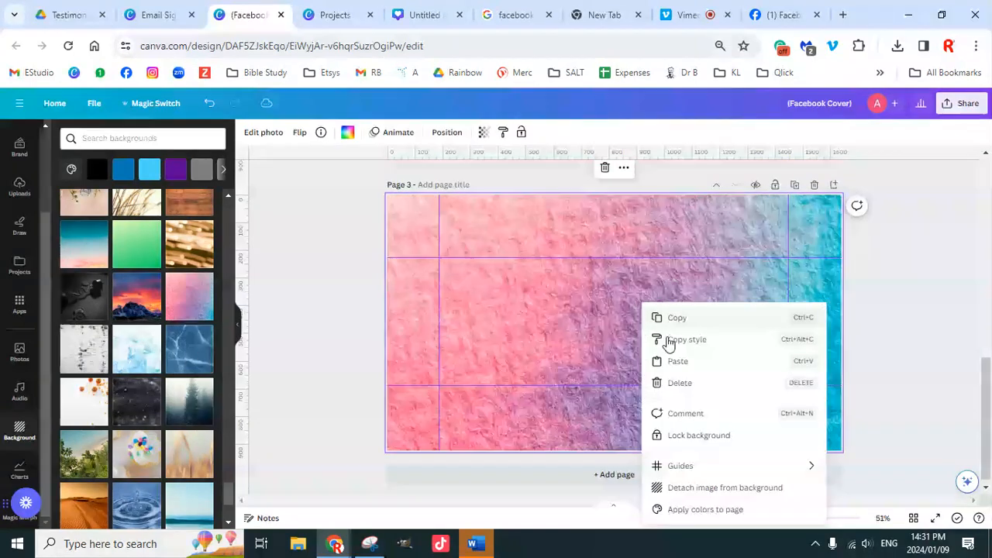
pyautogui.click(706, 489)
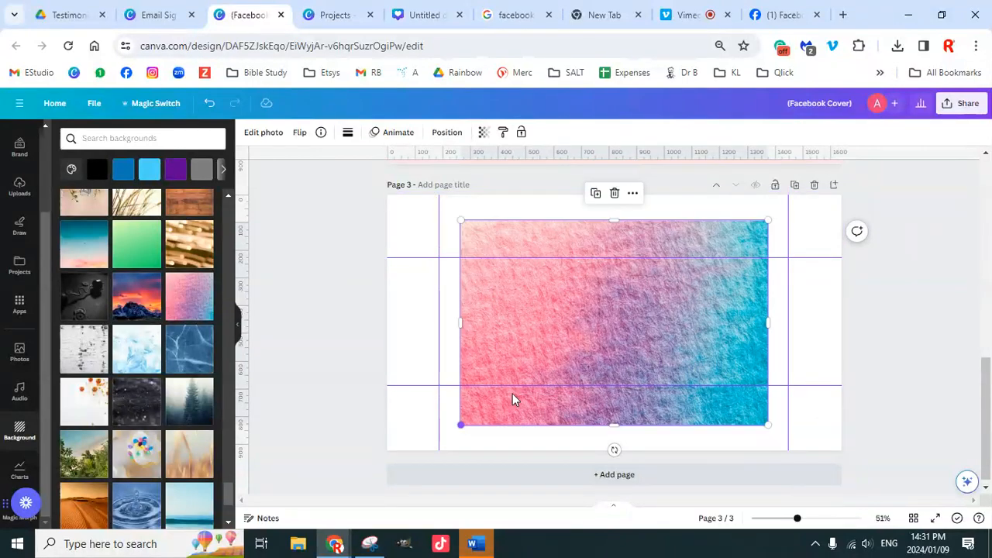
pyautogui.moveTo(460, 425); pyautogui.dragTo(671, 286)
pyautogui.moveTo(753, 242); pyautogui.dragTo(782, 230)
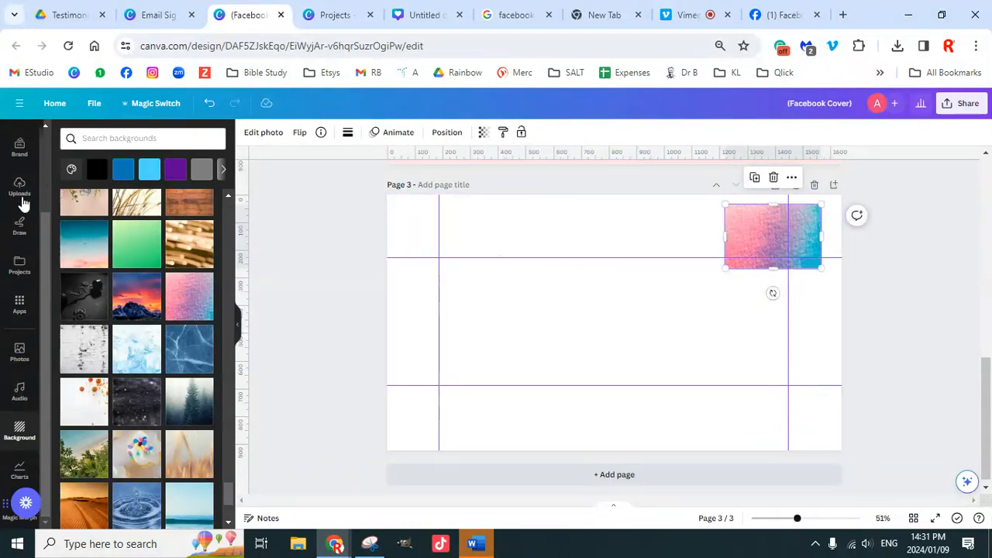
pyautogui.scroll(2, 32, 242)
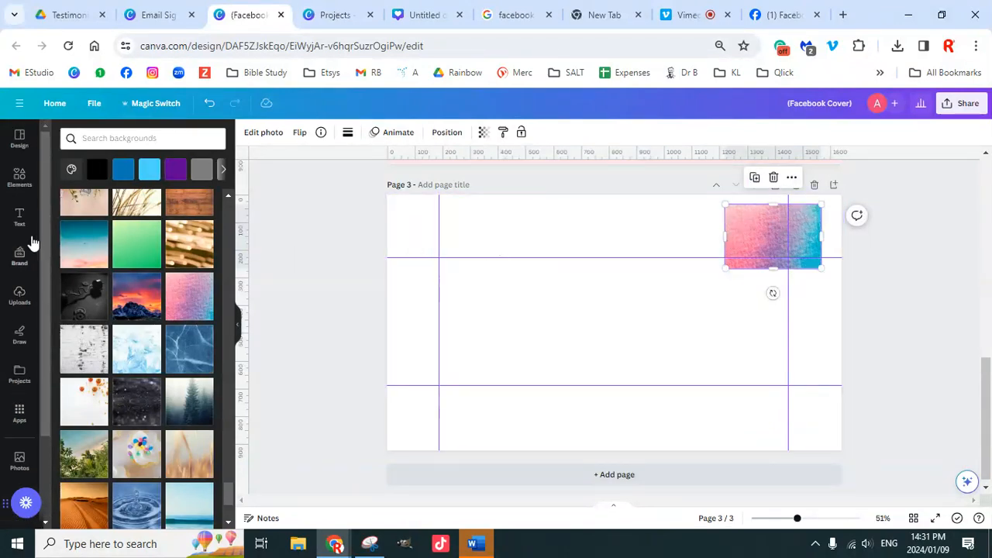
# Step: Search Elements for 'facebook icon' and show only Graphics results
pyautogui.click(19, 177)
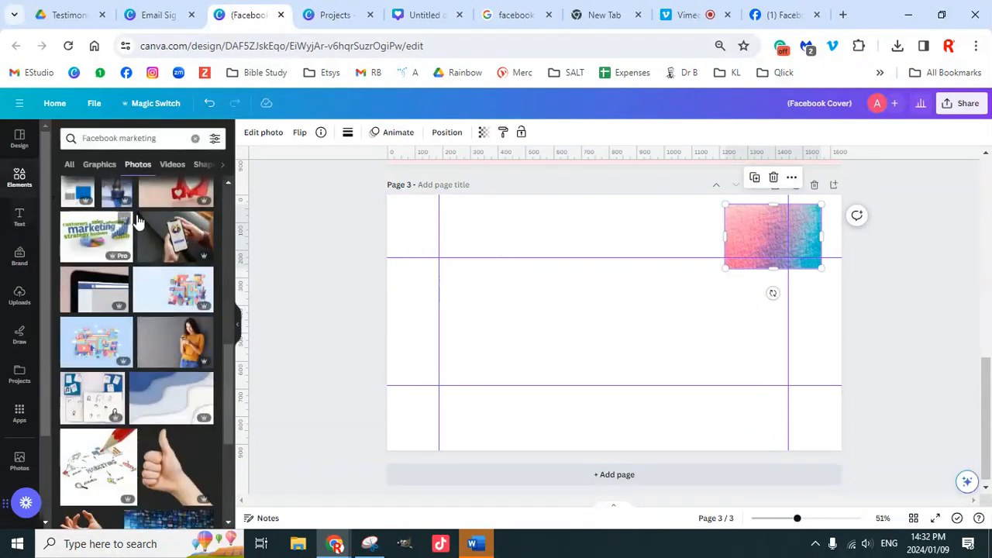
pyautogui.click(194, 139)
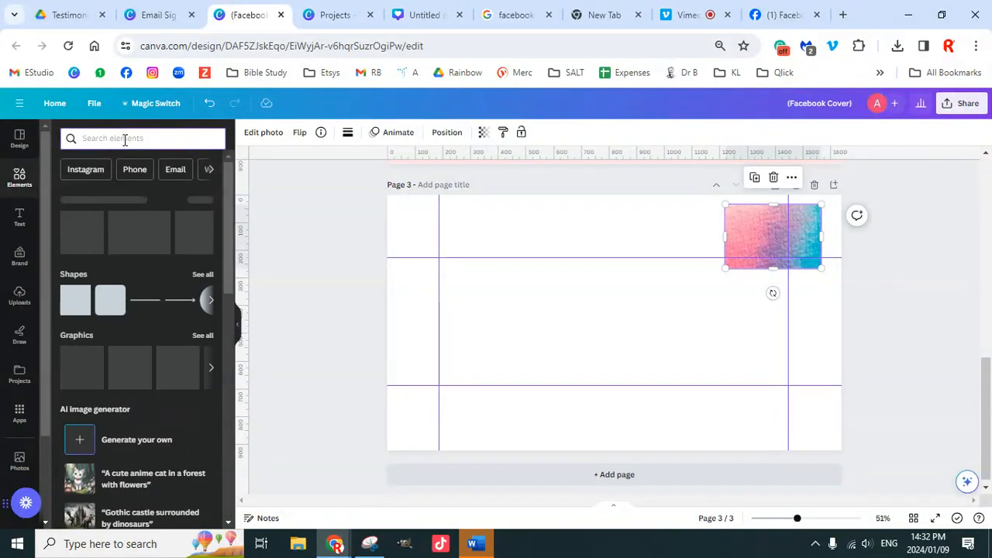
pyautogui.write('fac')
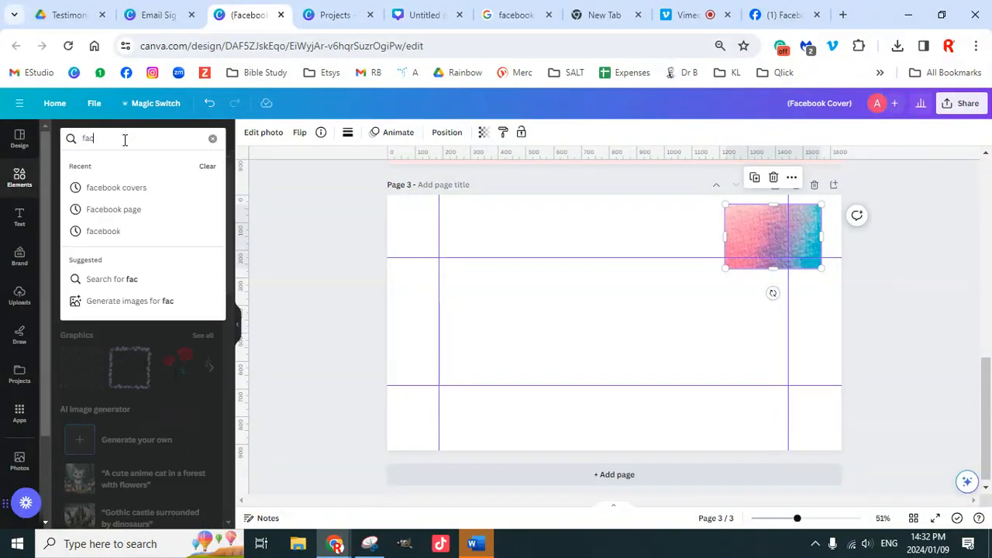
pyautogui.write('ebook icon')
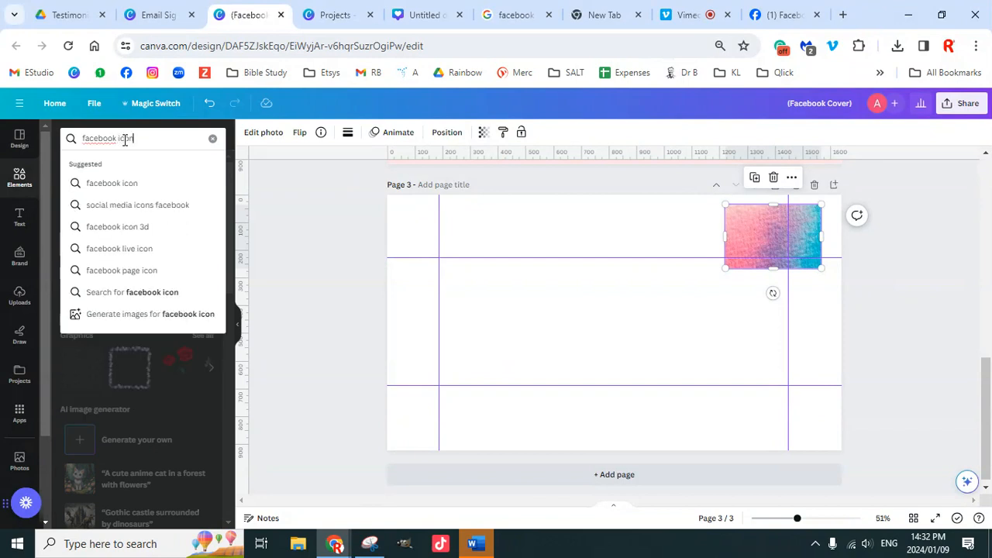
pyautogui.press('Return')
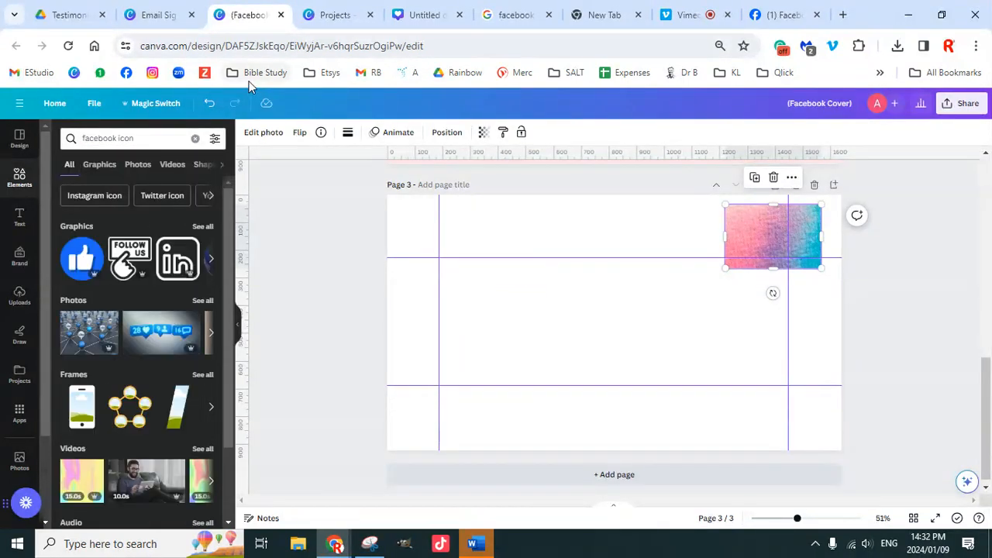
pyautogui.click(202, 227)
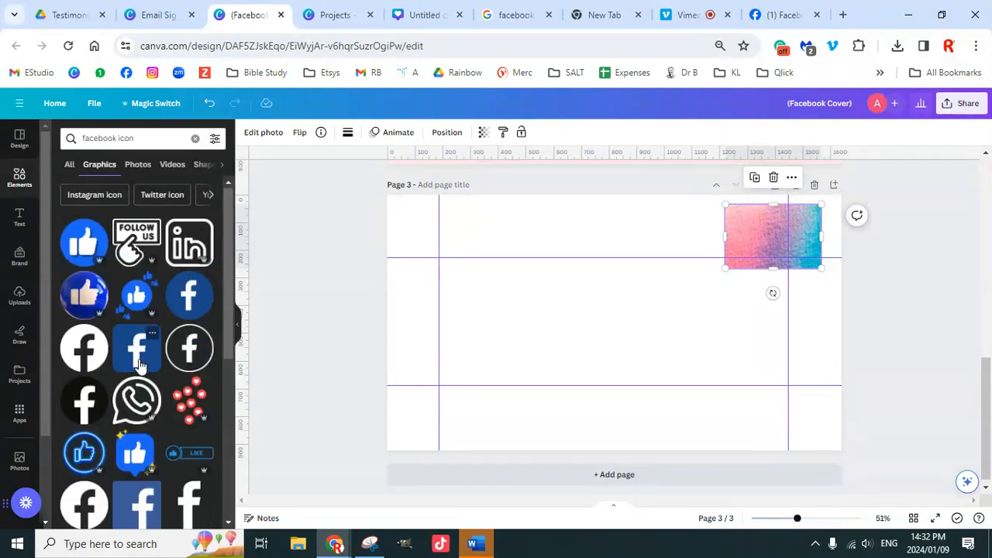
# Step: Add the black circular Facebook icon, shrunk and placed lower left
pyautogui.scroll(-2, 140, 363)
pyautogui.click(84, 269)
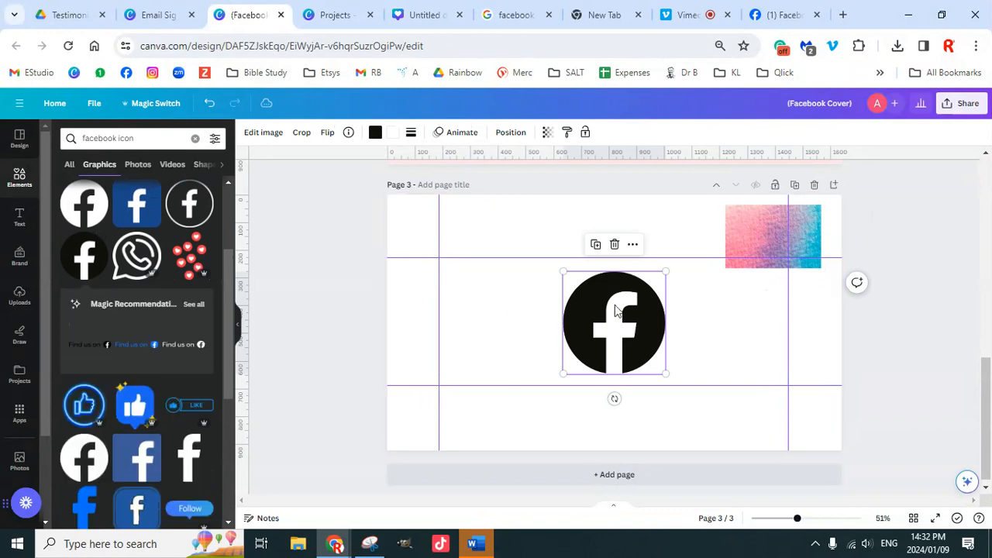
pyautogui.moveTo(663, 270); pyautogui.dragTo(460, 364)
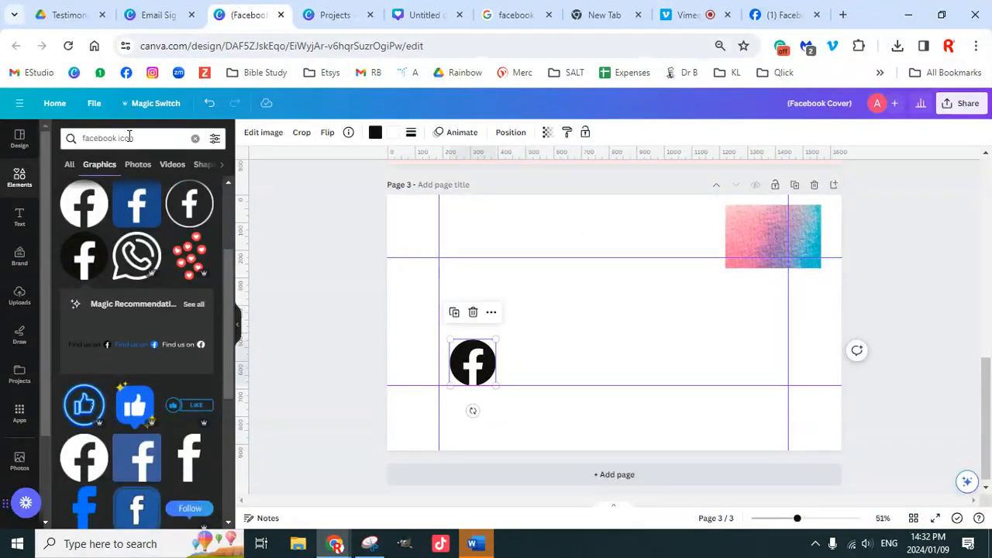
pyautogui.moveTo(140, 138); pyautogui.dragTo(77, 135)
# Step: Search 'instagram icon' and add the black Instagram icon, shrunk beside the Facebook icon
pyautogui.write('i')
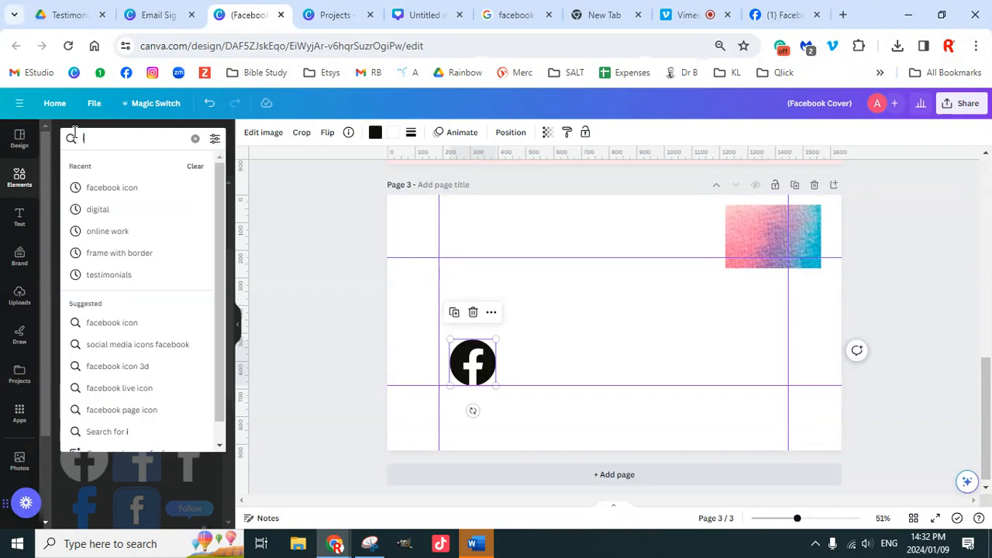
pyautogui.write('nstagram i')
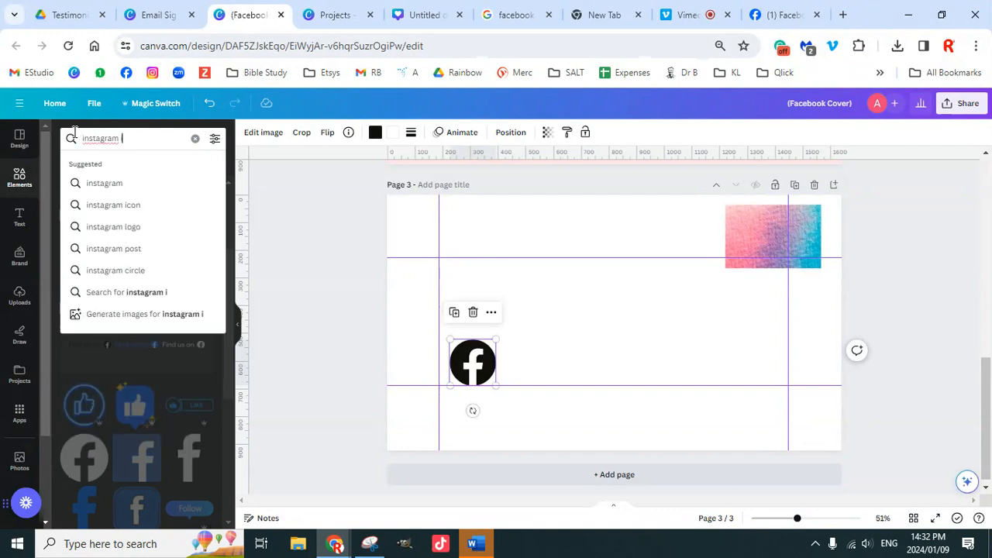
pyautogui.write('con')
pyautogui.press('Return')
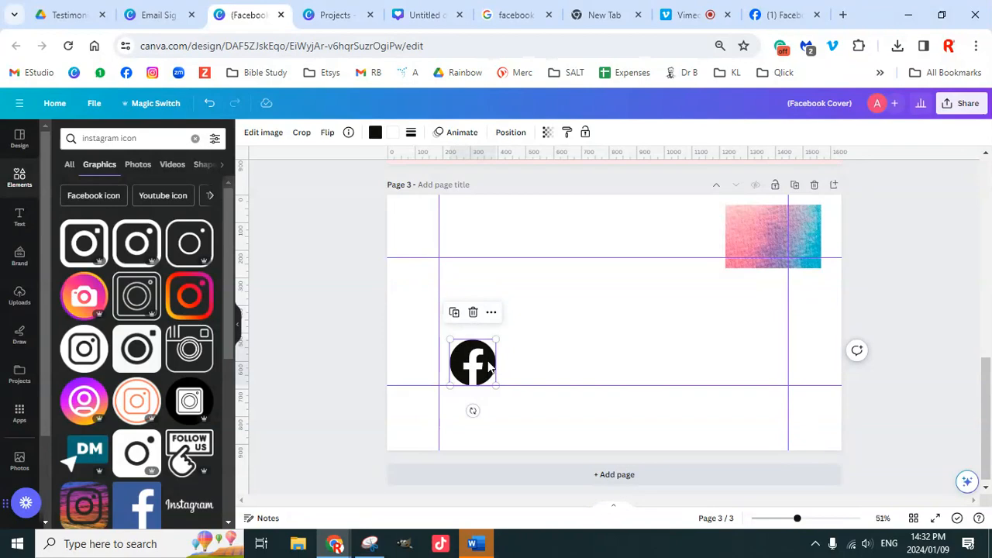
pyautogui.scroll(-5, 144, 388)
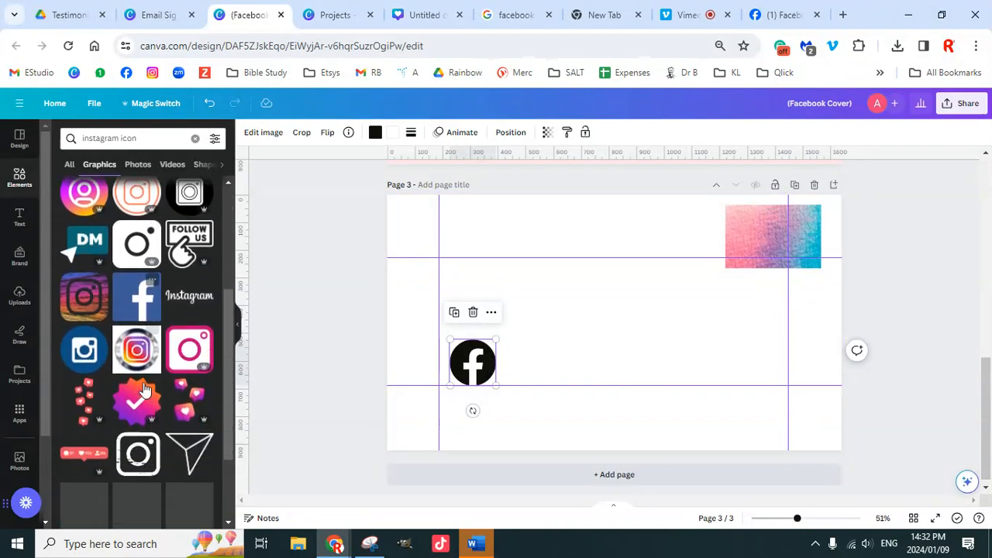
pyautogui.scroll(4, 143, 388)
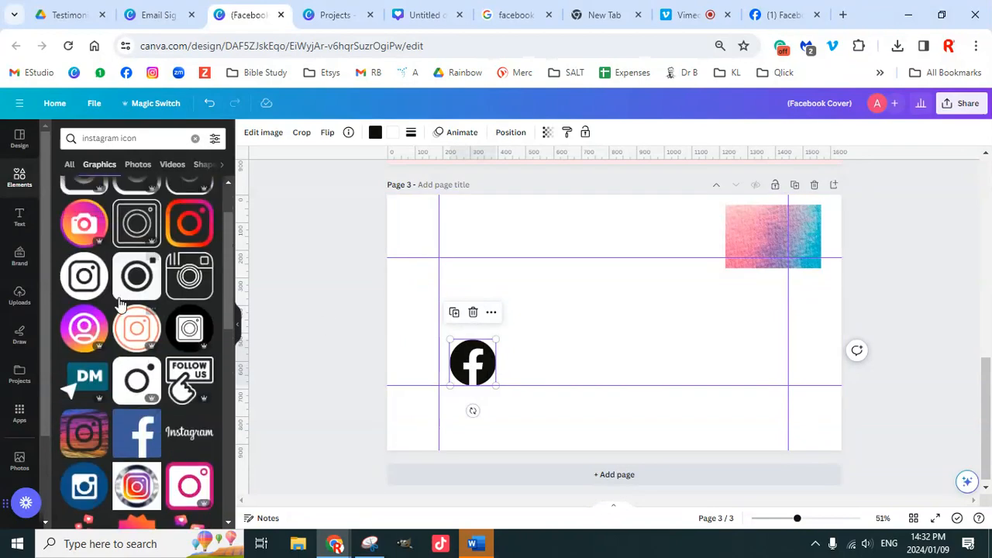
pyautogui.click(137, 291)
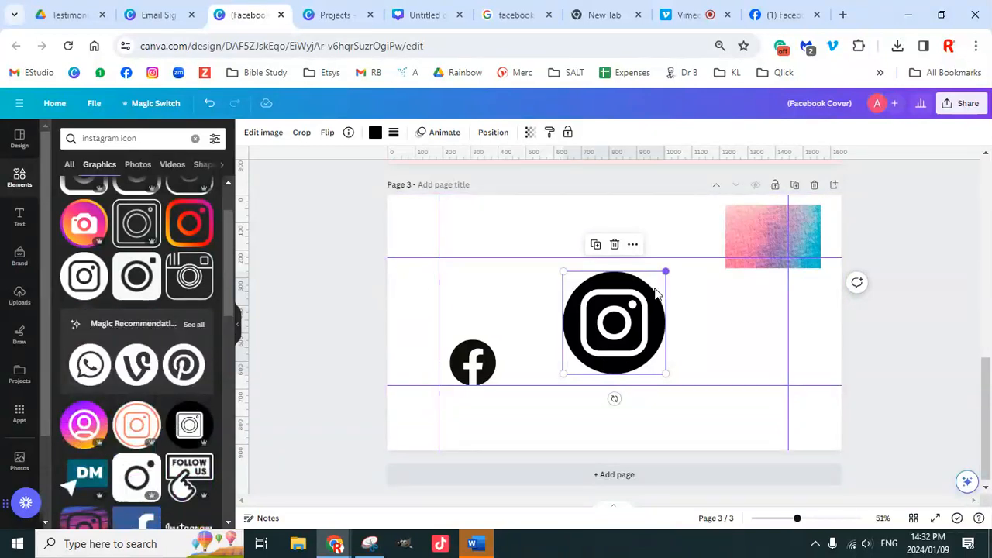
pyautogui.moveTo(633, 311); pyautogui.dragTo(572, 332)
pyautogui.moveTo(611, 281); pyautogui.dragTo(574, 360)
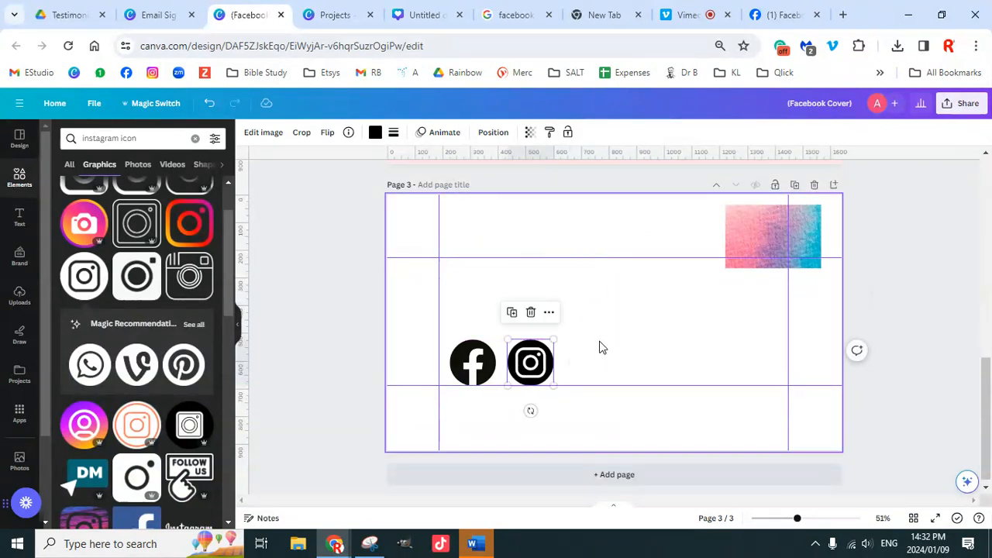
# Step: Search 'pinterest' and add the red circular Pinterest icon, shrunk next to Instagram
pyautogui.click(159, 140)
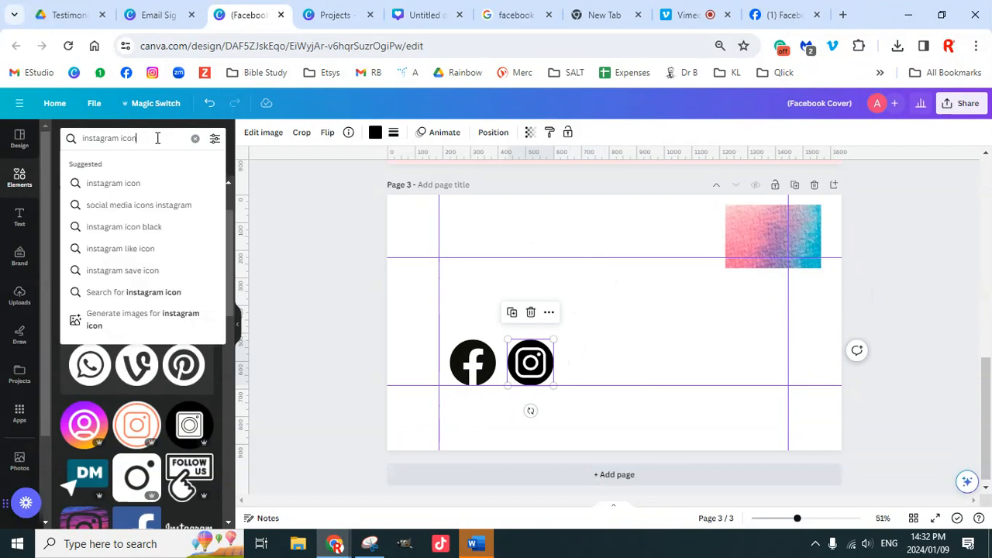
pyautogui.write('pinterest')
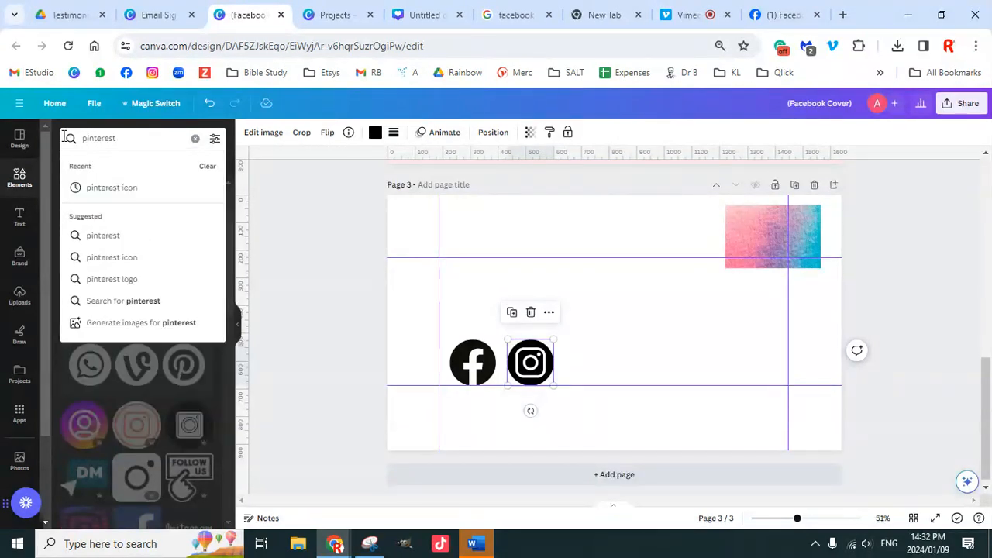
pyautogui.press('Return')
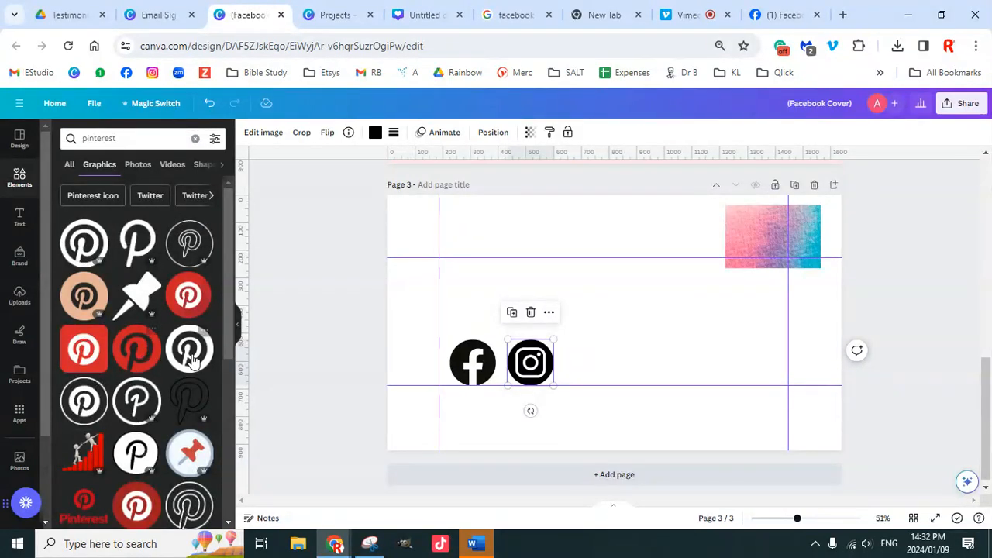
pyautogui.scroll(-2, 176, 409)
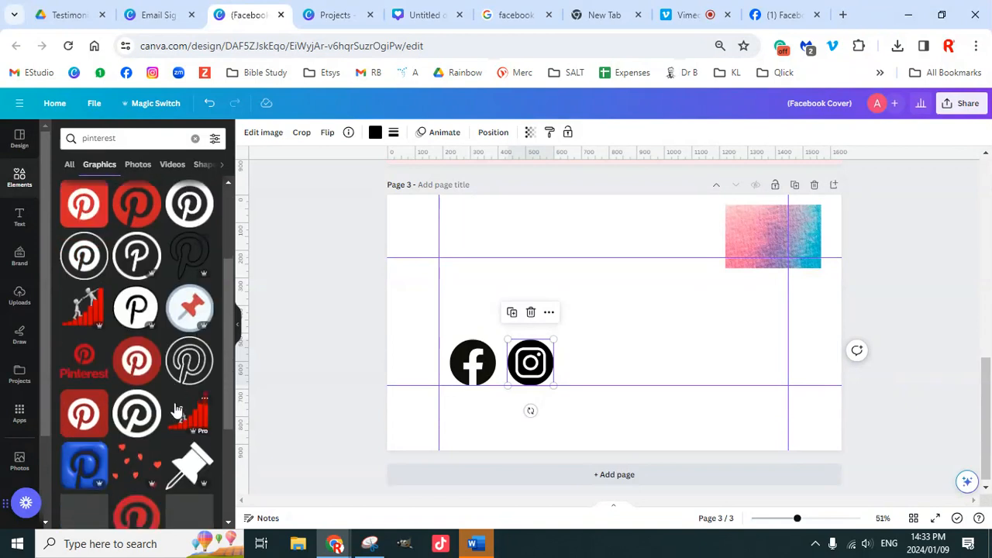
pyautogui.click(137, 360)
pyautogui.moveTo(613, 331); pyautogui.dragTo(607, 339)
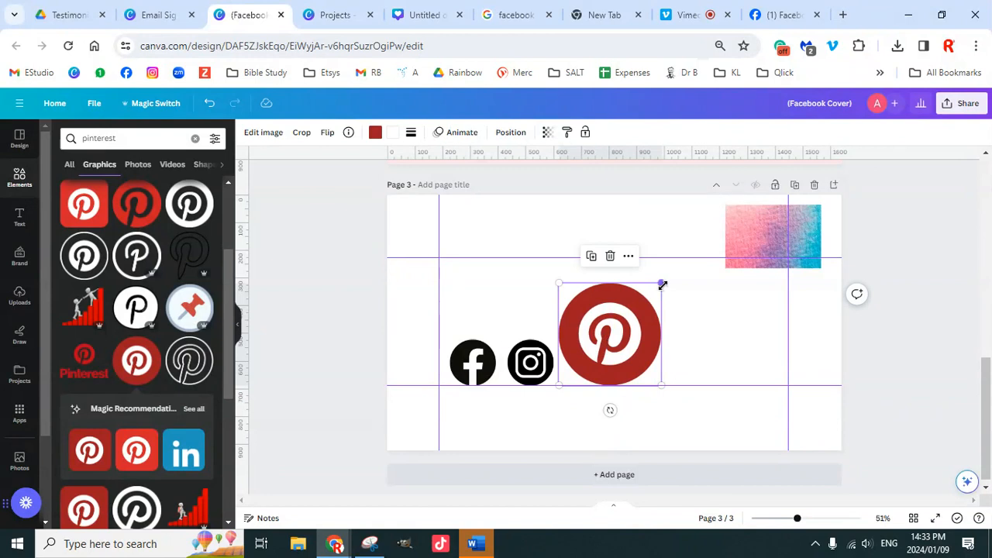
pyautogui.moveTo(661, 282); pyautogui.dragTo(618, 356)
# Step: Select each of the three social icons in turn, ending on the Instagram icon
pyautogui.click(531, 371)
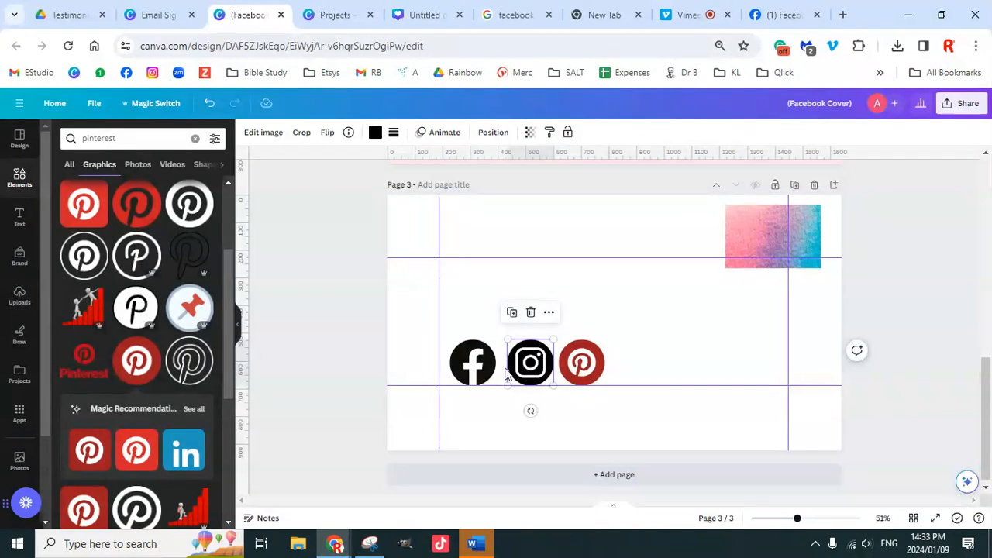
pyautogui.click(478, 375)
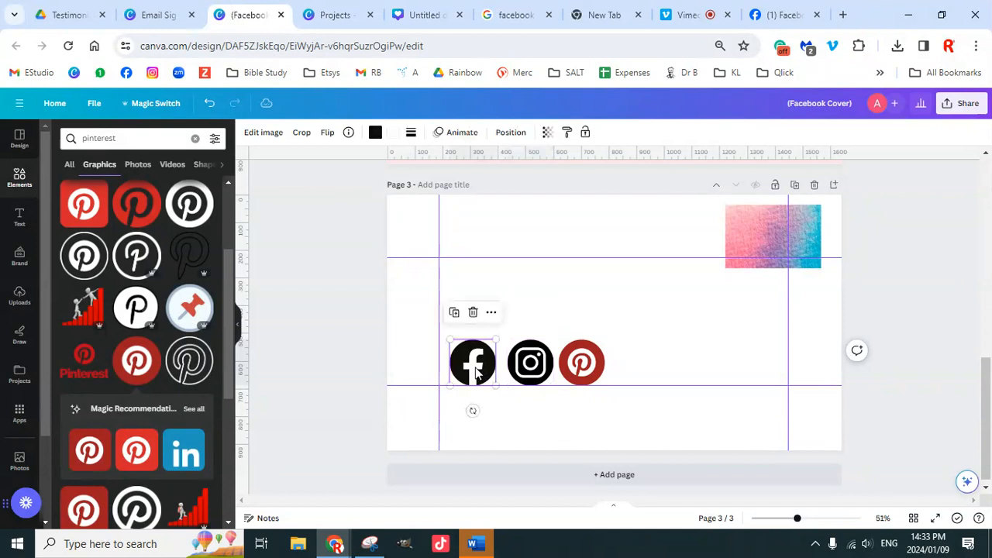
pyautogui.click(540, 372)
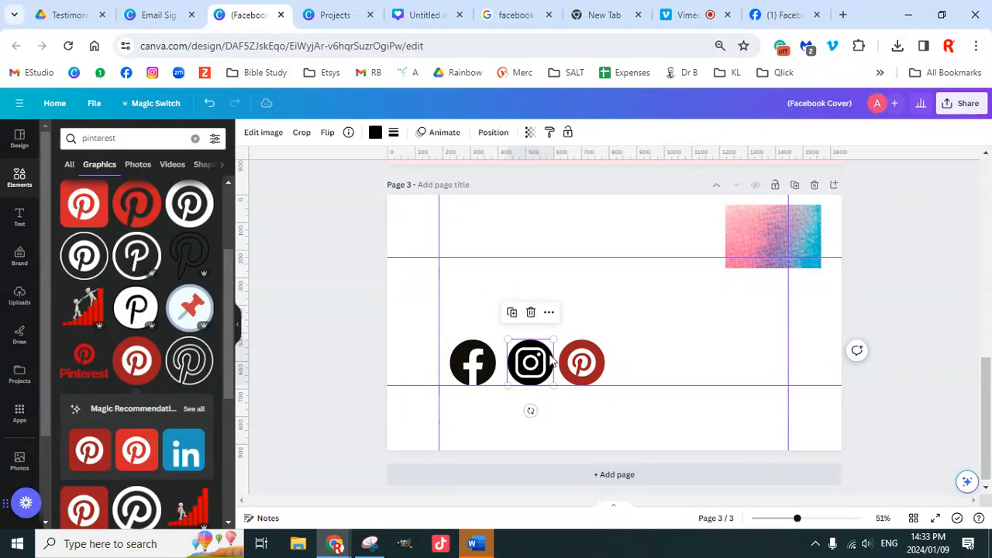
pyautogui.click(589, 370)
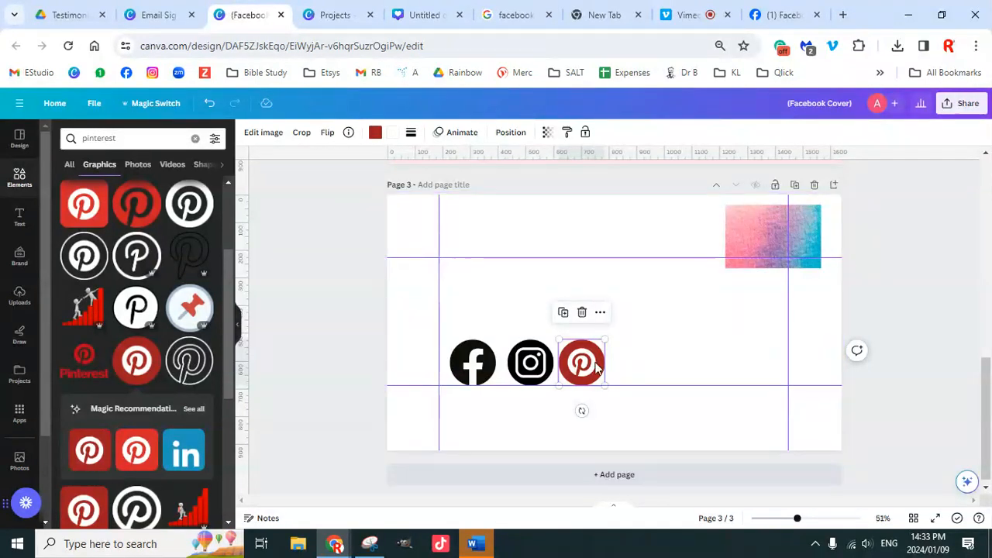
pyautogui.click(528, 374)
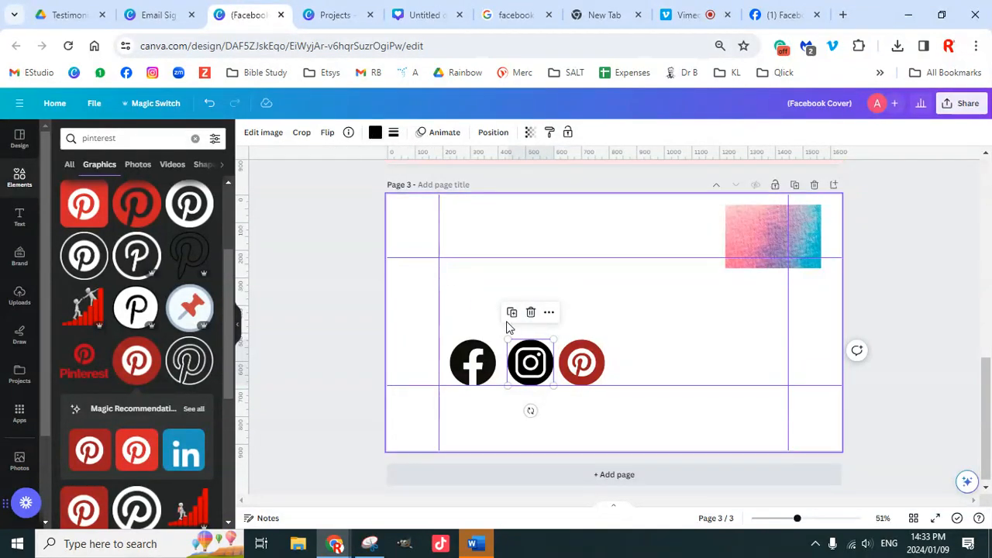
# Step: Recolour the Instagram icon with the pink Photo colors swatch
pyautogui.click(376, 134)
pyautogui.scroll(-5, 155, 376)
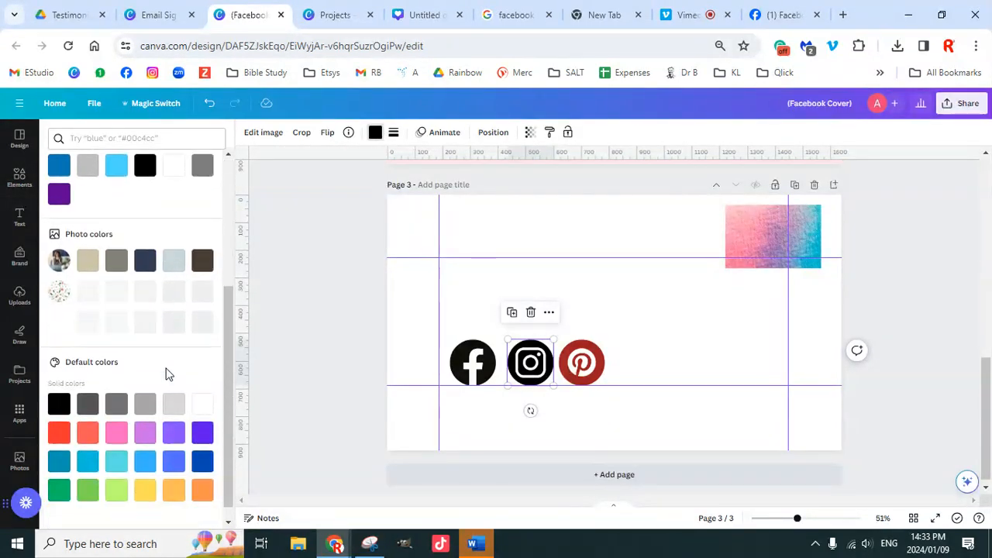
pyautogui.click(756, 244)
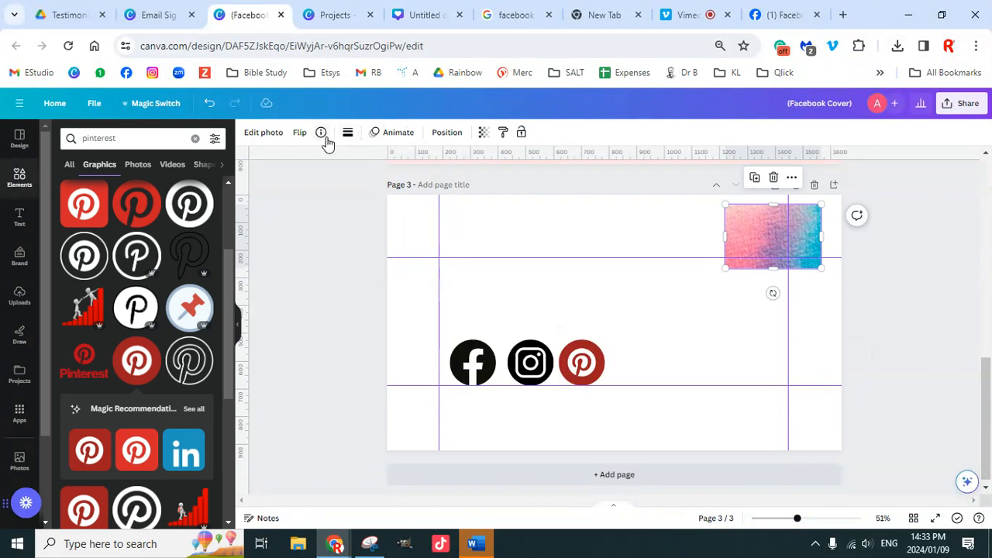
pyautogui.click(531, 370)
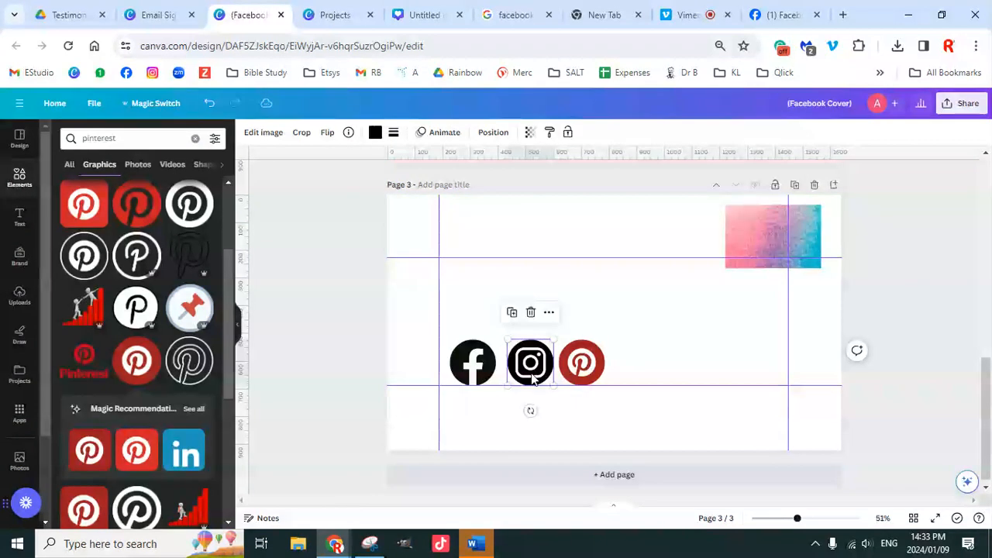
pyautogui.click(375, 133)
pyautogui.scroll(-2, 109, 421)
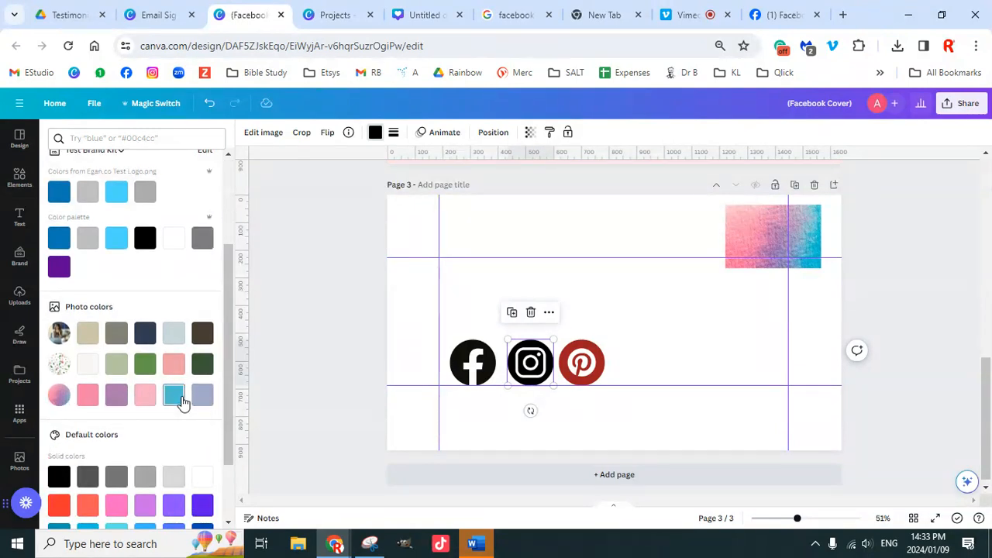
pyautogui.click(87, 396)
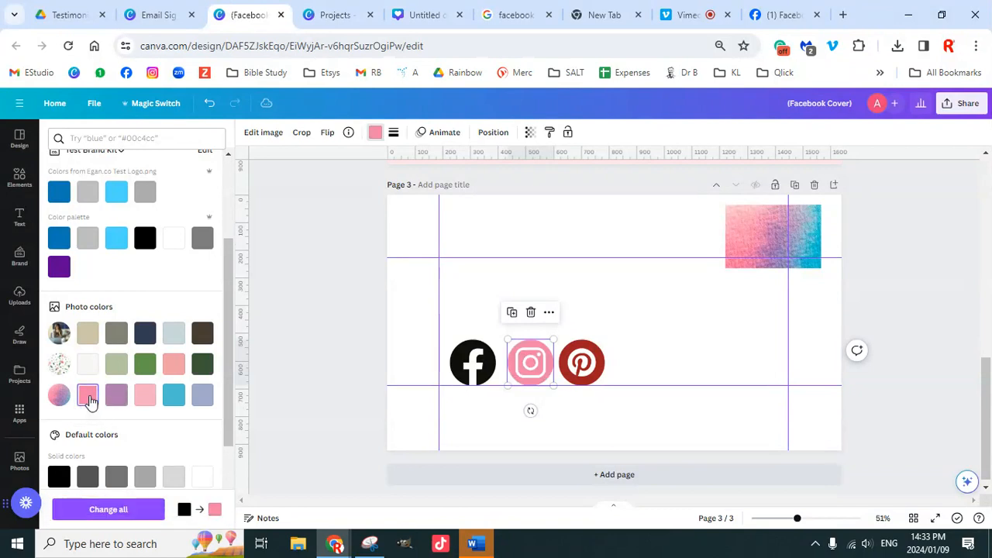
# Step: Turn the Facebook and Pinterest icons the same pink, then select all three icons
pyautogui.click(463, 371)
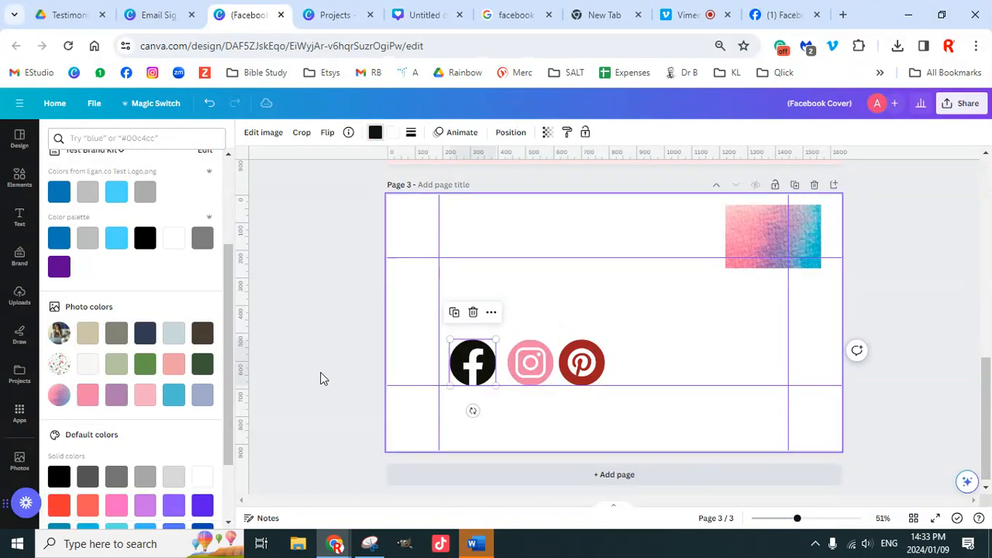
pyautogui.click(88, 396)
pyautogui.click(596, 379)
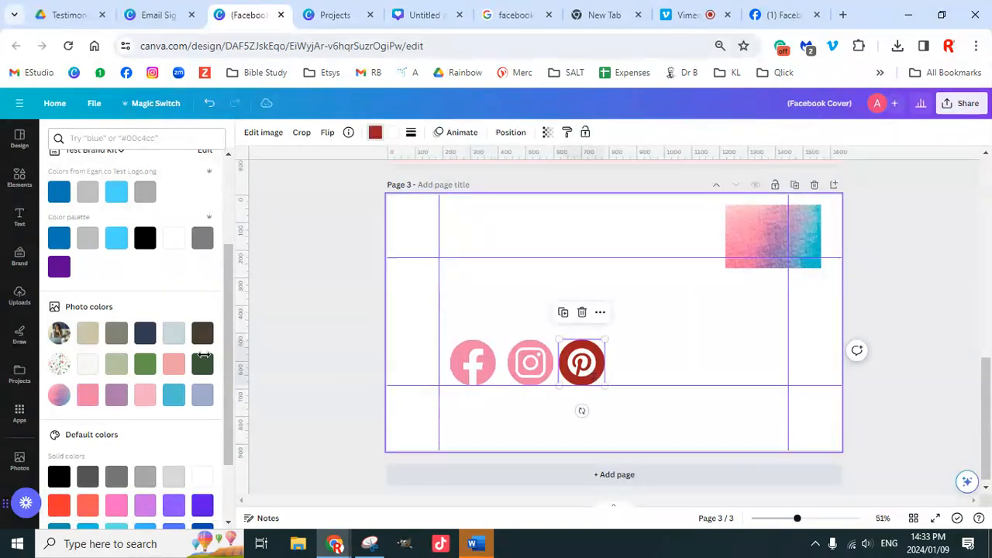
pyautogui.click(86, 396)
pyautogui.click(661, 371)
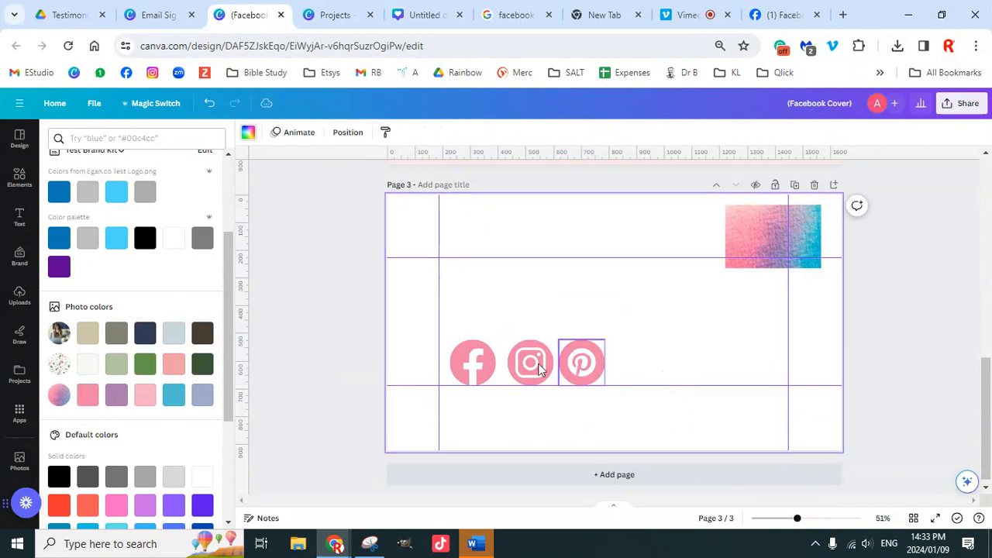
pyautogui.moveTo(425, 337); pyautogui.dragTo(648, 408)
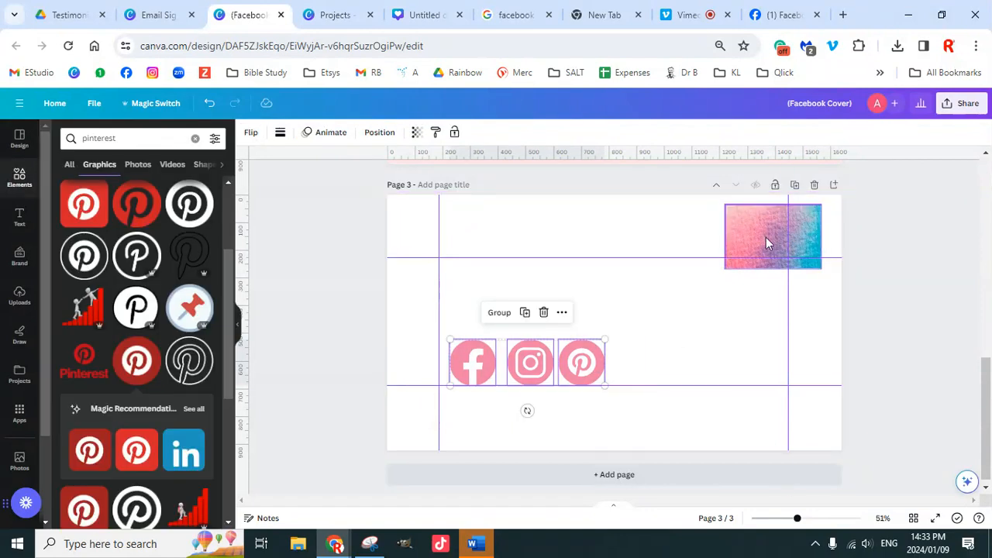
# Step: Deselect the icons and search Elements for 'marketing' graphics
pyautogui.click(722, 341)
pyautogui.scroll(-10, 109, 326)
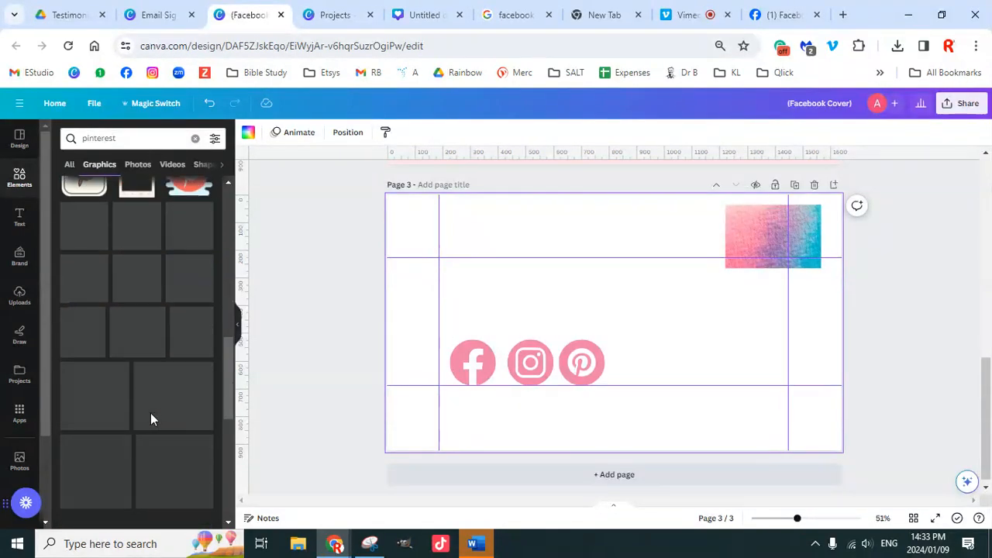
pyautogui.click(65, 134)
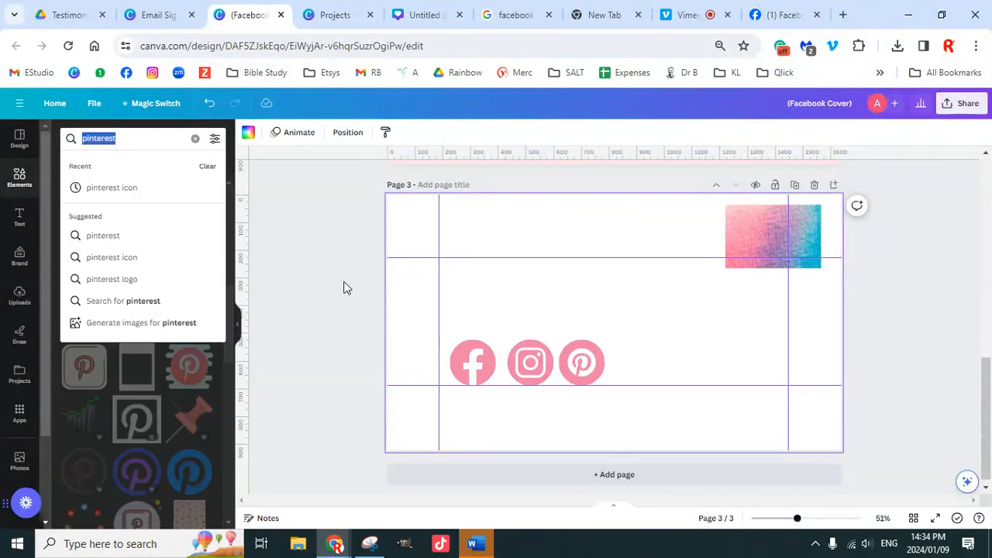
pyautogui.write('marketing')
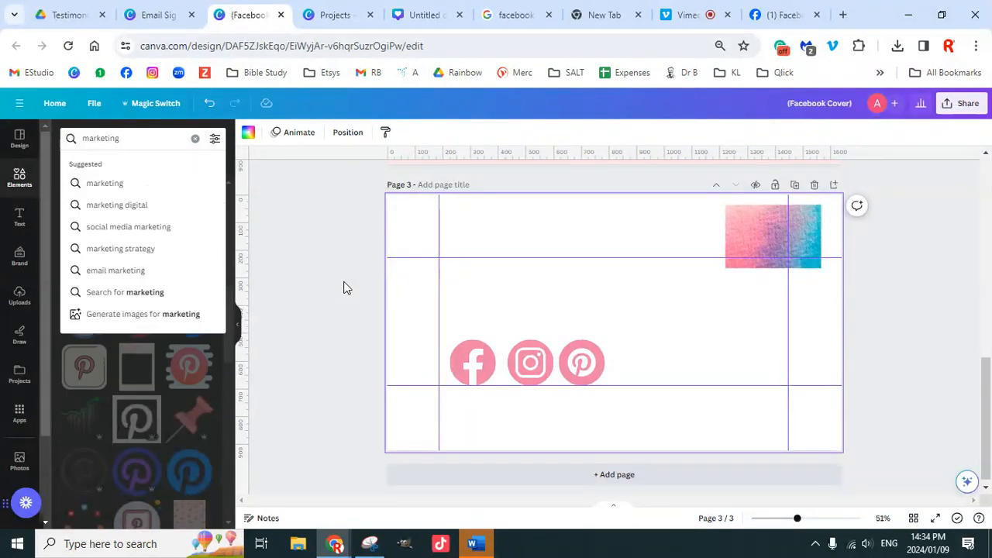
pyautogui.press('Return')
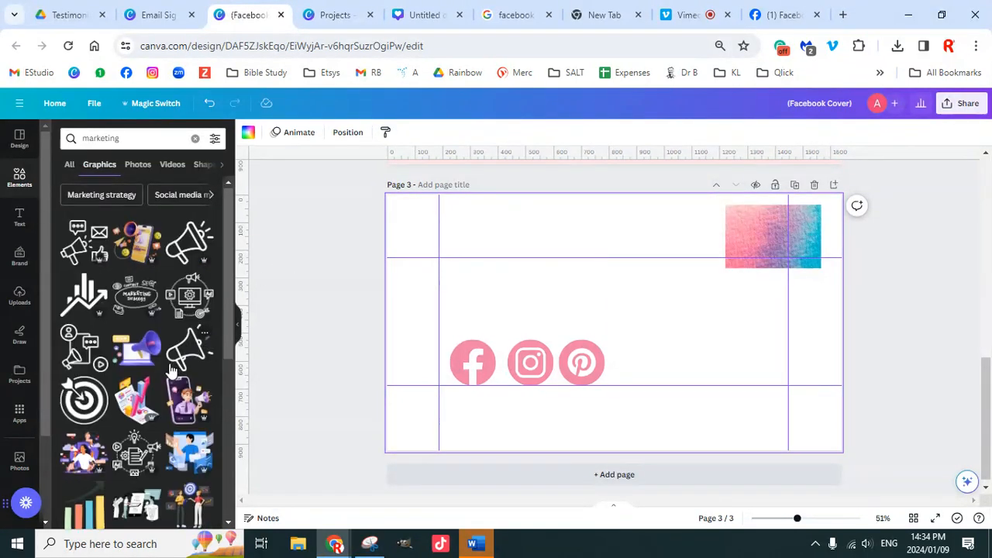
pyautogui.scroll(-2, 171, 371)
pyautogui.scroll(1, 166, 353)
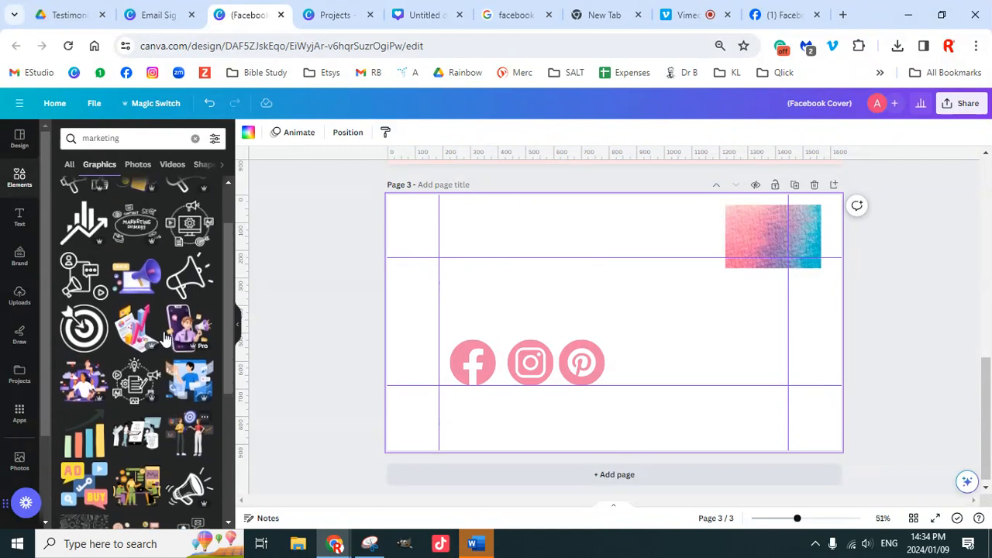
# Step: Add the black arrow-in-target graphic and resize it in the upper left
pyautogui.click(78, 333)
pyautogui.moveTo(625, 311); pyautogui.dragTo(486, 258)
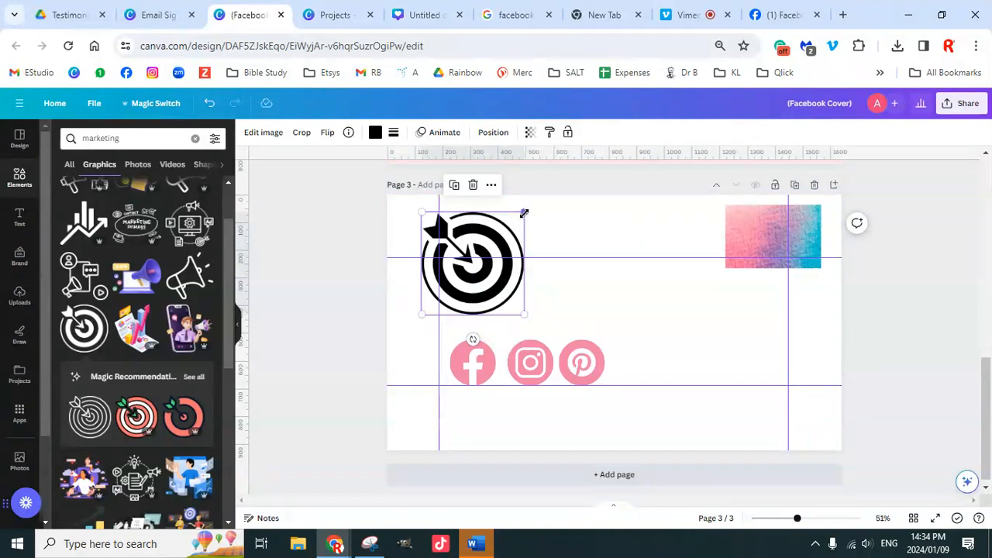
pyautogui.moveTo(423, 313); pyautogui.dragTo(390, 299)
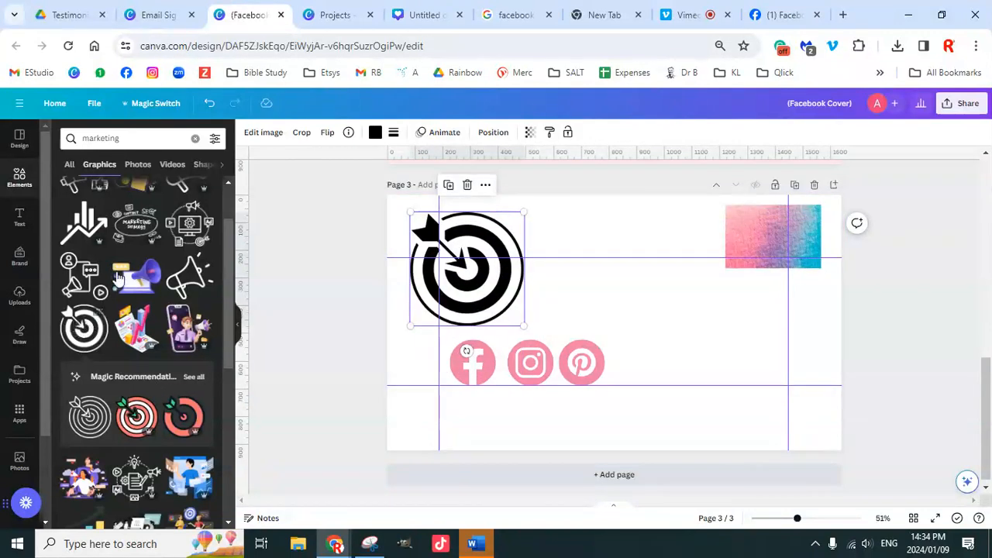
pyautogui.scroll(-1, 148, 288)
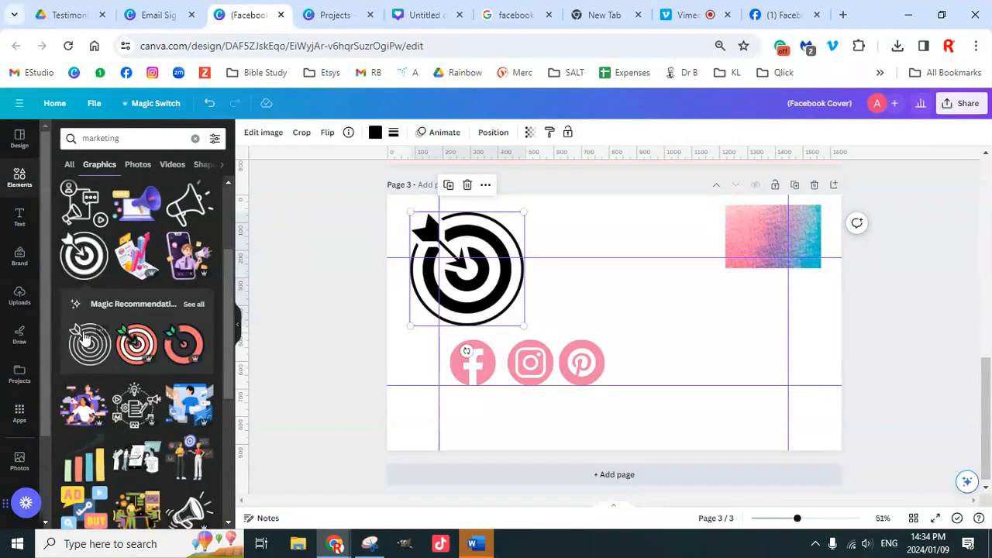
# Step: Try a pink and blue target graphic from the recommendations, then delete it
pyautogui.click(194, 307)
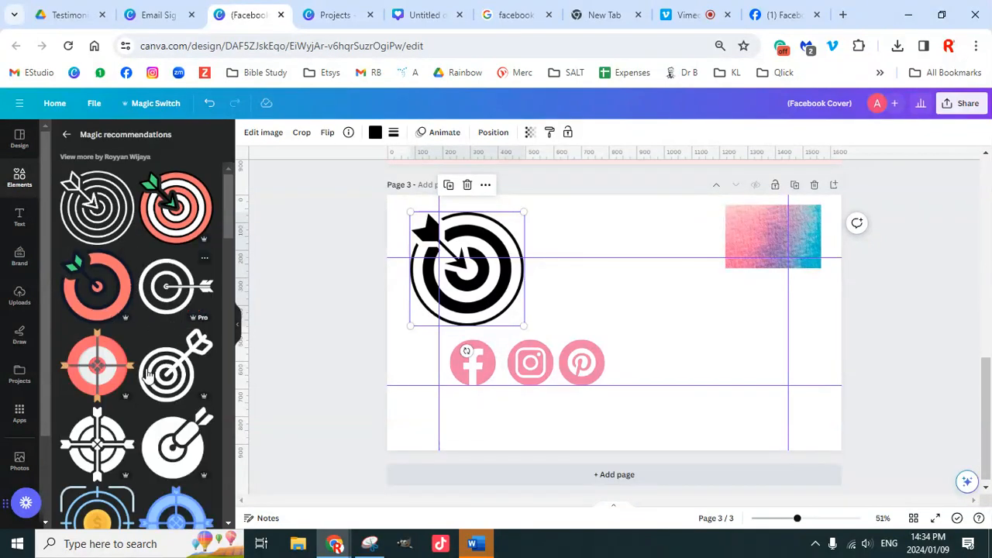
pyautogui.scroll(-10, 148, 364)
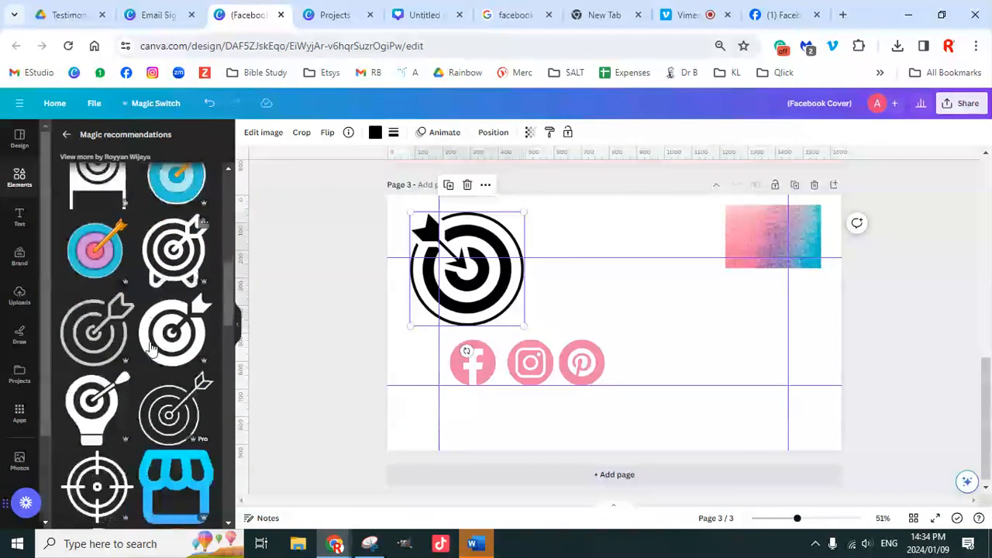
pyautogui.click(93, 256)
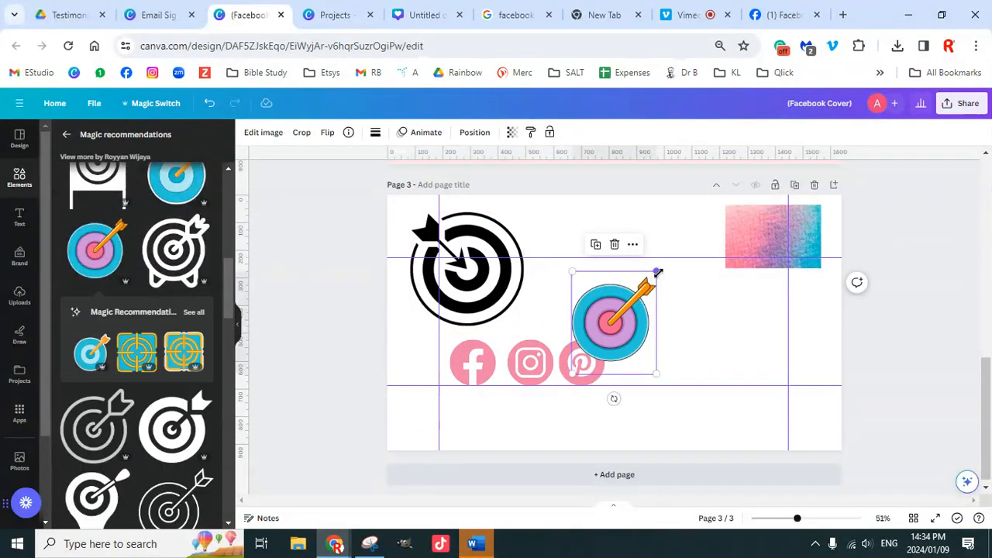
pyautogui.moveTo(657, 272); pyautogui.dragTo(691, 230)
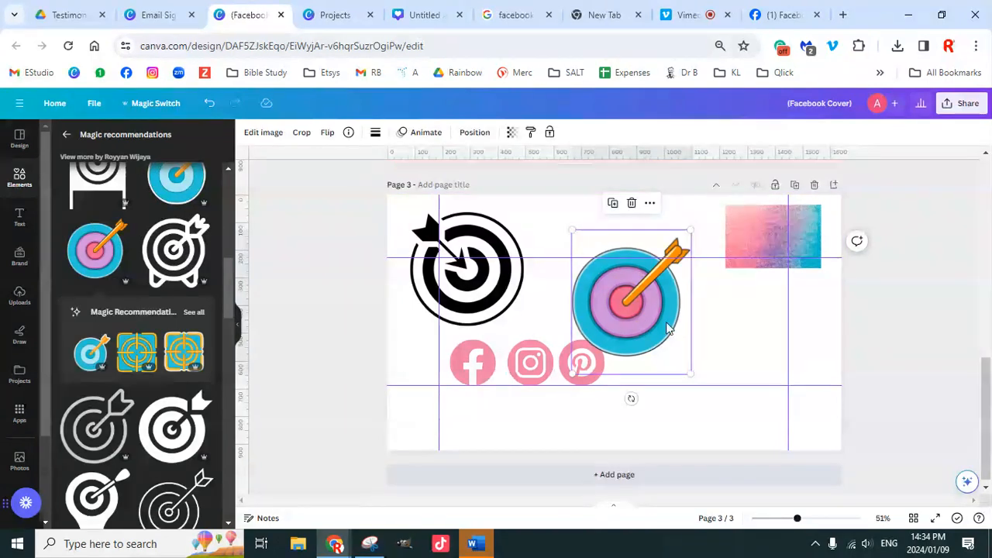
pyautogui.moveTo(655, 326); pyautogui.dragTo(661, 304)
pyautogui.press('Delete')
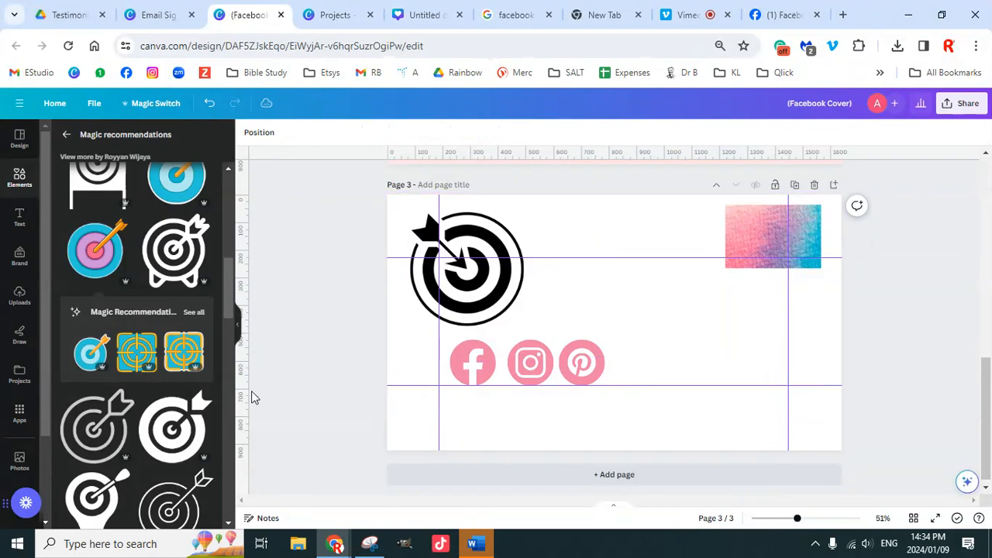
# Step: Add the orange target graphic beside the black target and enlarge it to match
pyautogui.scroll(-5, 170, 411)
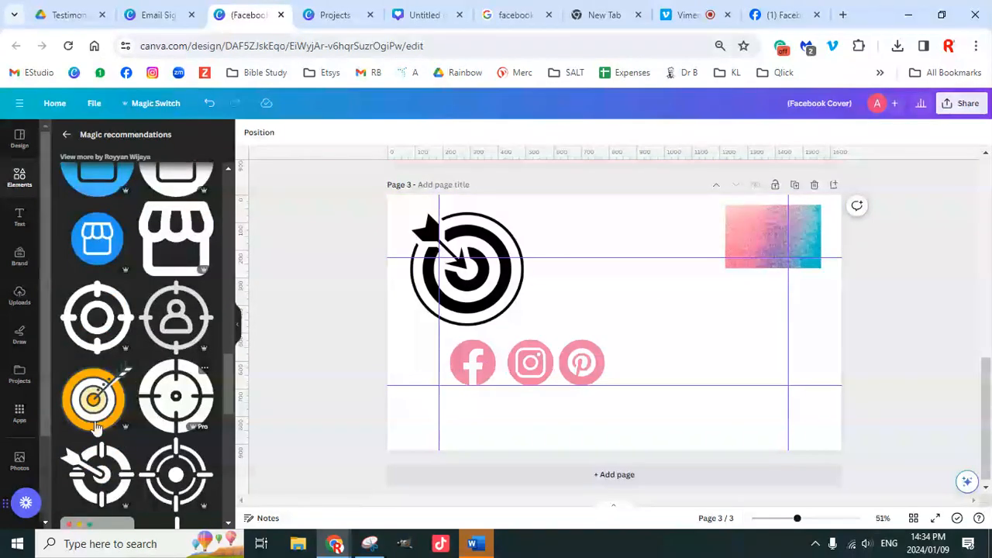
pyautogui.click(93, 398)
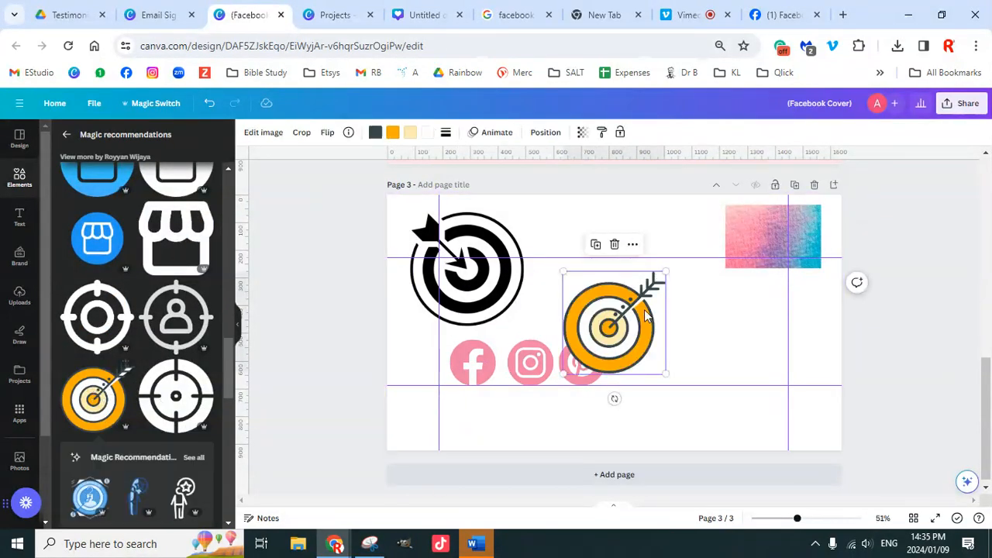
pyautogui.moveTo(643, 310); pyautogui.dragTo(635, 262)
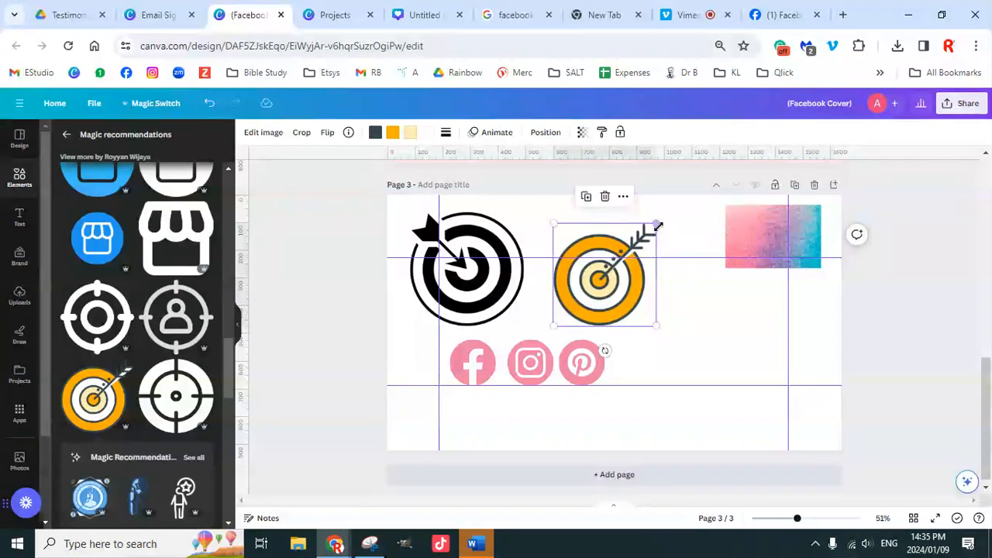
pyautogui.moveTo(655, 224); pyautogui.dragTo(676, 205)
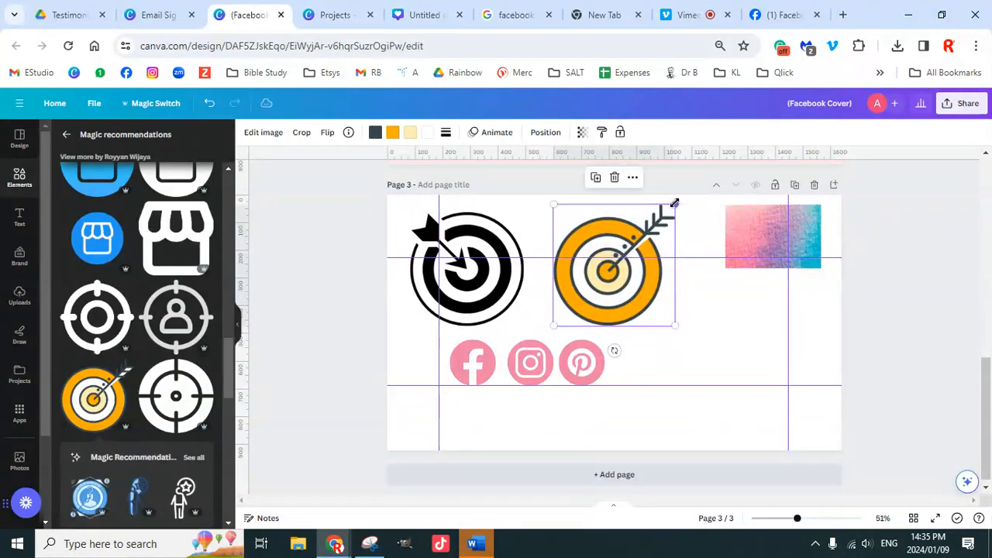
pyautogui.click(477, 267)
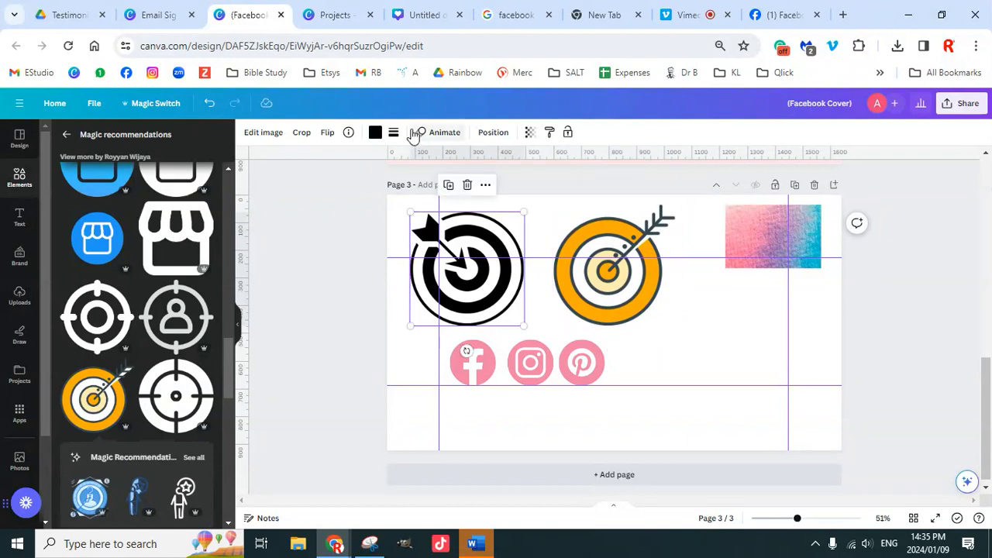
# Step: Turn the black target light blue using a photo colour
pyautogui.click(375, 135)
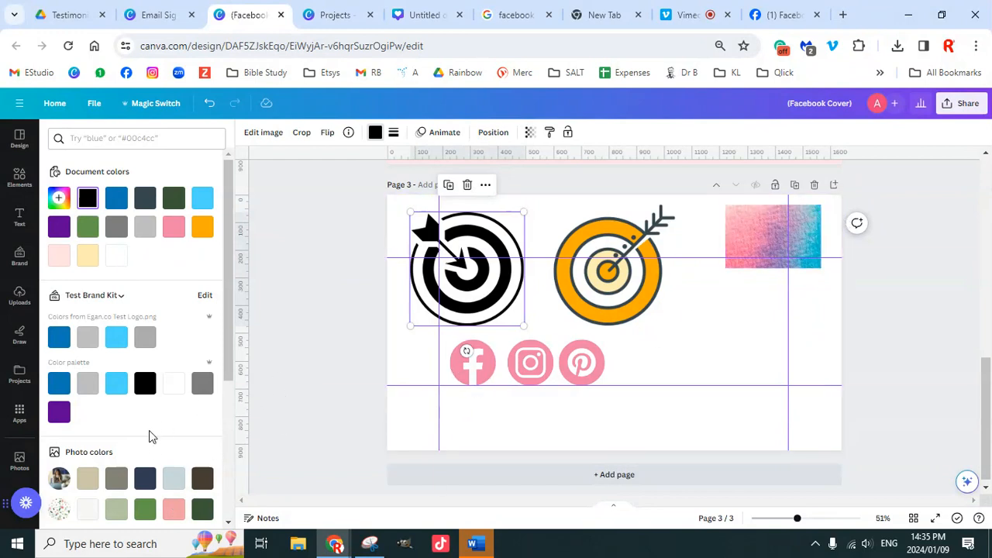
pyautogui.scroll(-3, 155, 450)
pyautogui.click(172, 323)
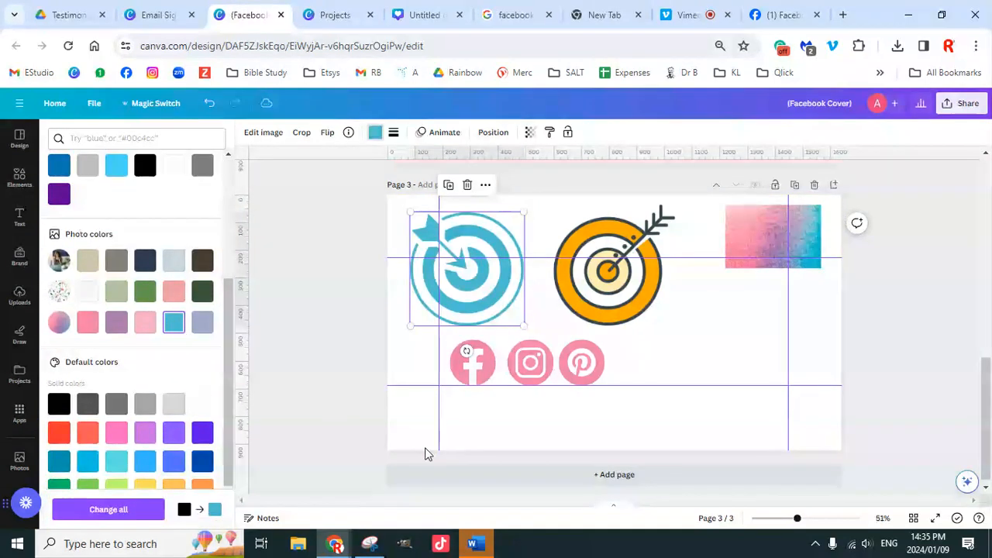
# Step: Recolour the orange target mauve with a light pink centre and teal ring, and move it lower right
pyautogui.click(620, 241)
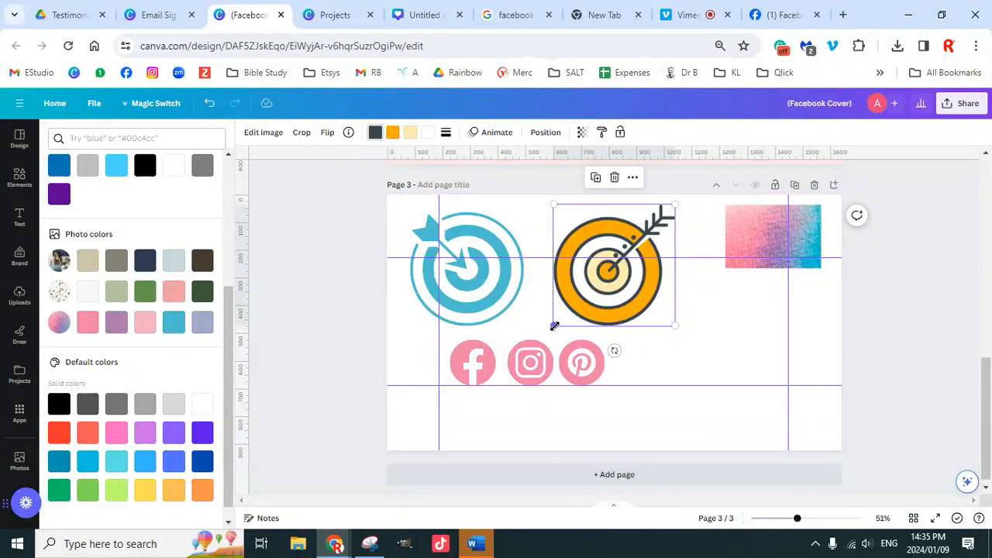
pyautogui.moveTo(554, 325)
pyautogui.mouseDown()
pyautogui.moveTo(456, 401)
pyautogui.moveTo(341, 535)
pyautogui.moveTo(215, 549)
pyautogui.moveTo(445, 437)
pyautogui.moveTo(611, 266)
pyautogui.moveTo(402, 436)
pyautogui.moveTo(219, 494)
pyautogui.moveTo(380, 463)
pyautogui.moveTo(573, 291)
pyautogui.moveTo(555, 323)
pyautogui.mouseUp()
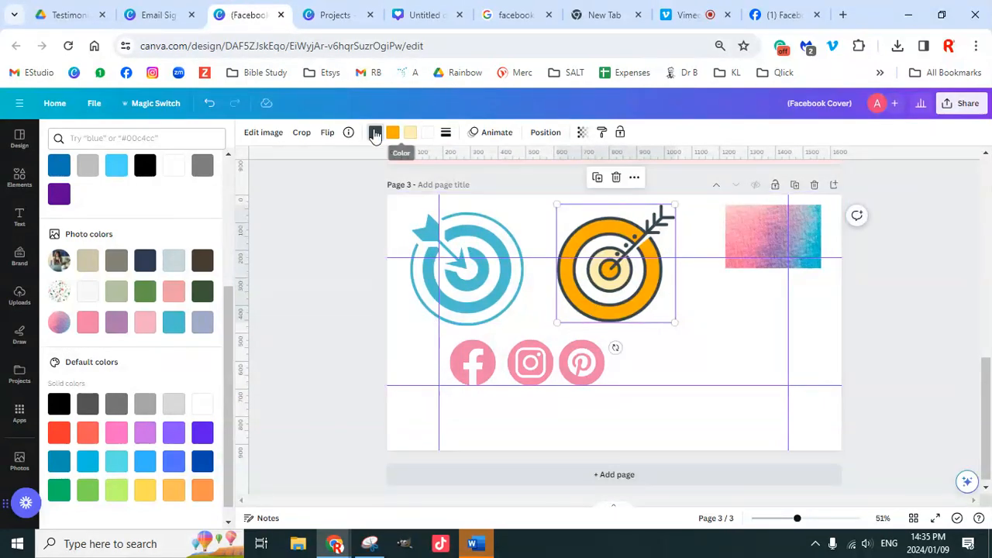
pyautogui.click(95, 327)
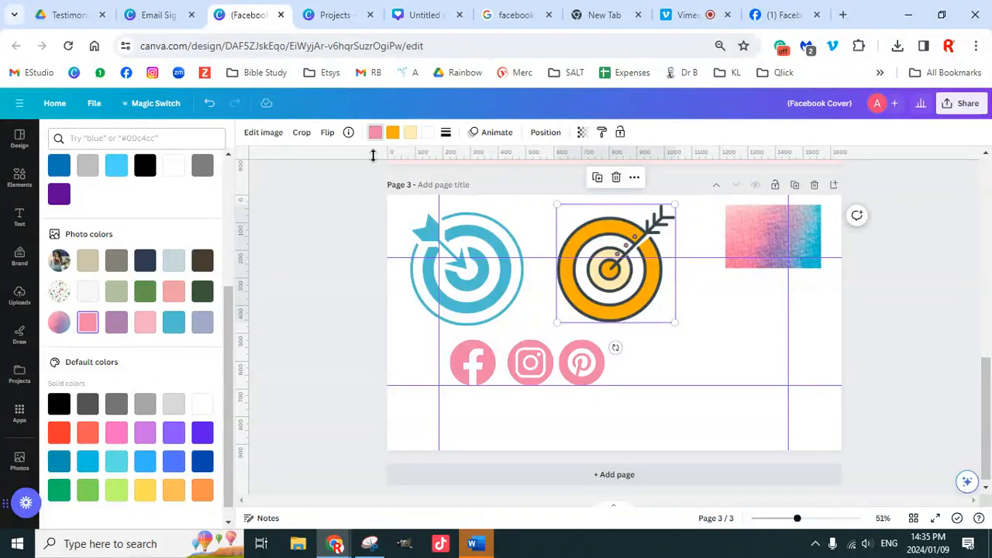
pyautogui.click(392, 135)
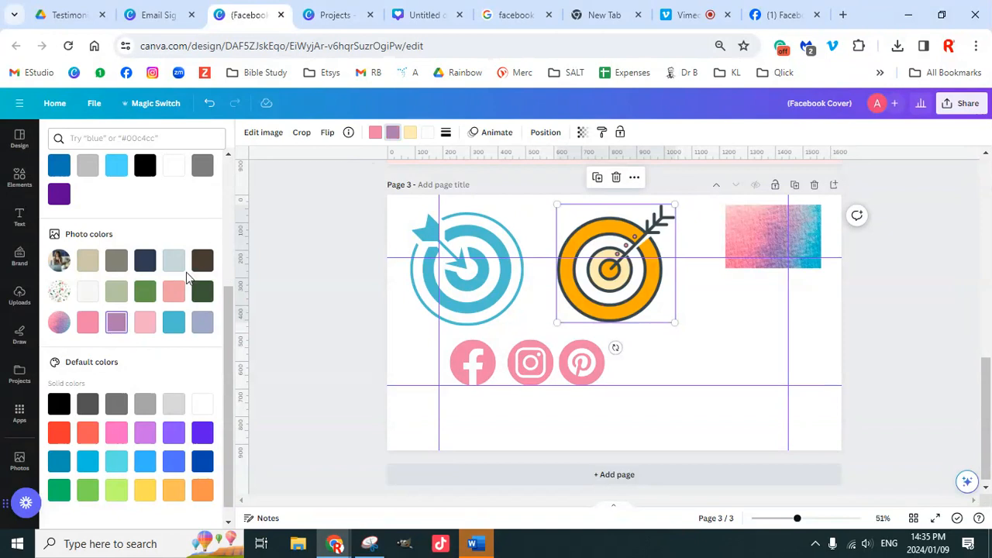
pyautogui.click(411, 136)
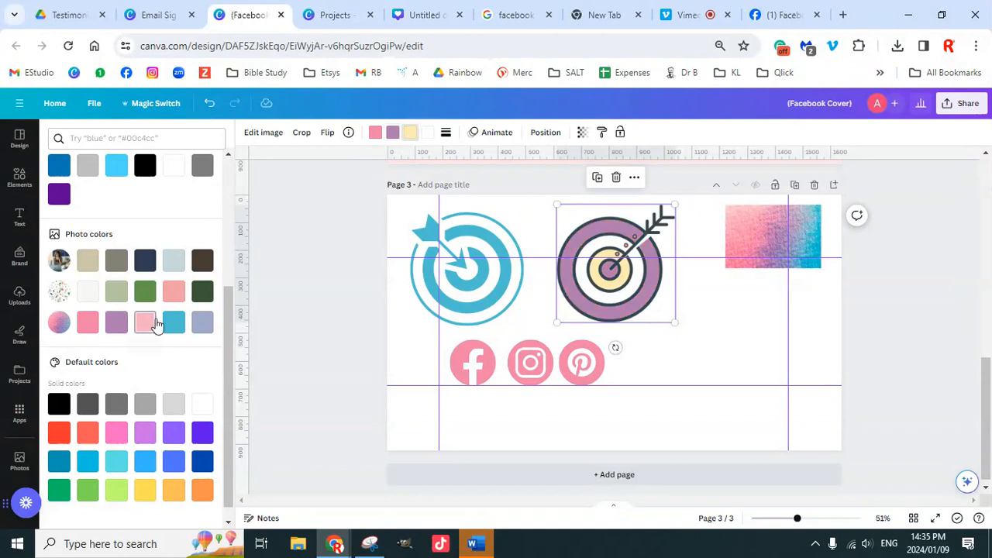
pyautogui.click(145, 322)
pyautogui.click(429, 135)
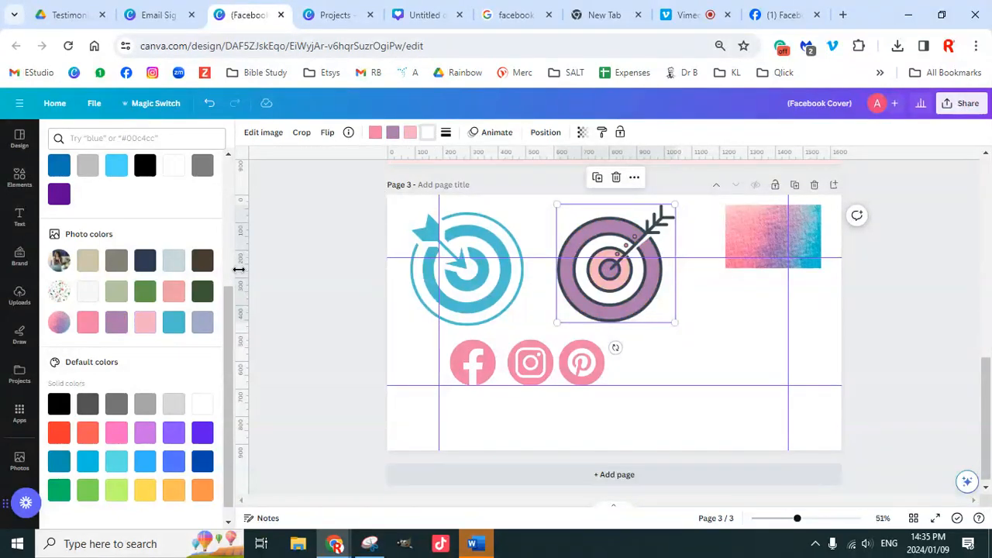
pyautogui.click(175, 324)
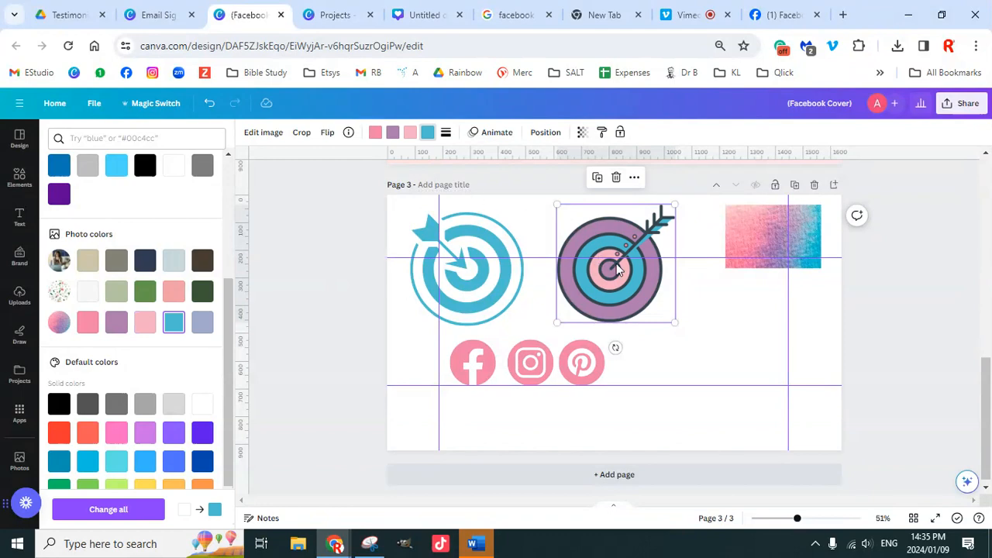
pyautogui.moveTo(618, 269); pyautogui.dragTo(764, 335)
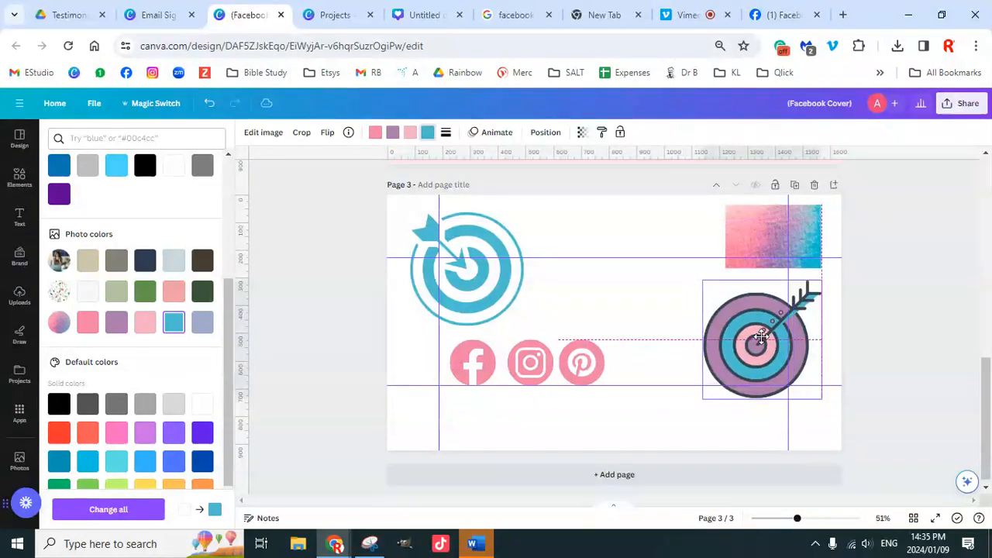
# Step: Move the pink-mauve target back to the top row beside the blue target
pyautogui.click(766, 227)
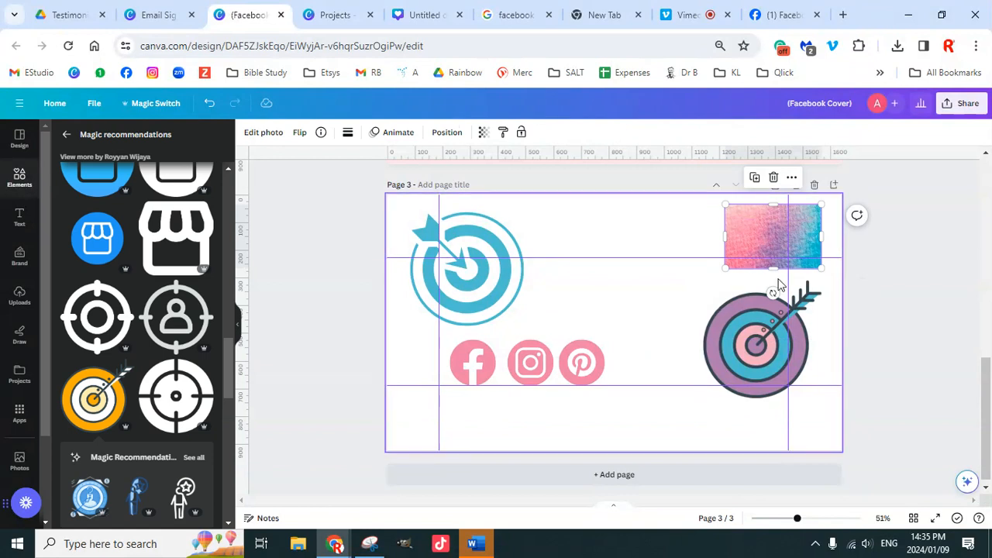
pyautogui.moveTo(775, 286); pyautogui.dragTo(611, 267)
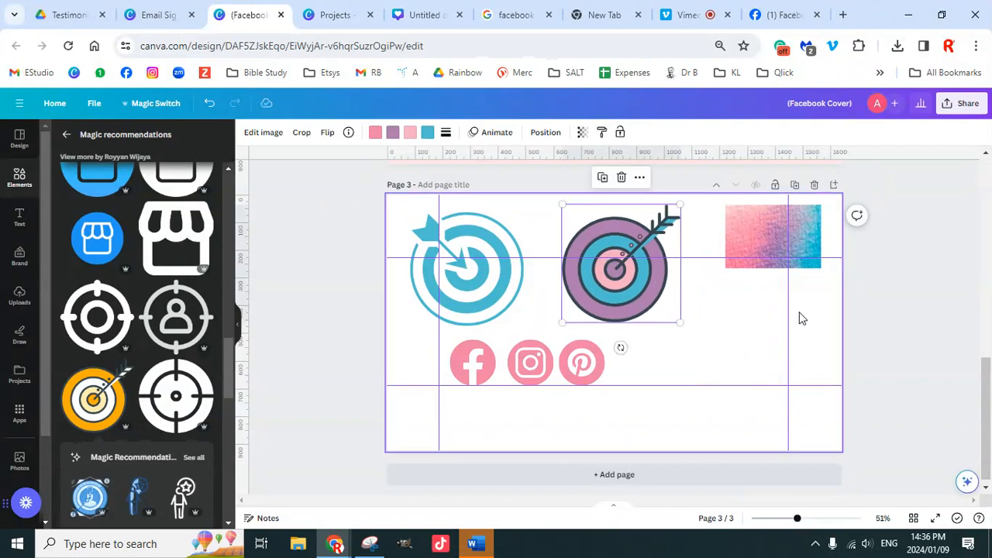
pyautogui.click(762, 234)
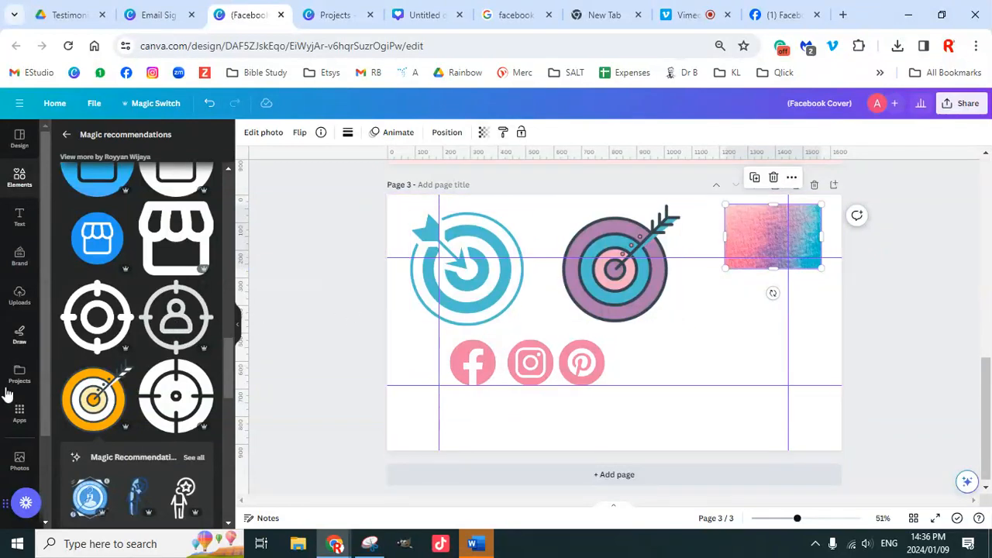
# Step: Scroll through pages 1 and 2 and return to page 3
pyautogui.scroll(-2, 8, 395)
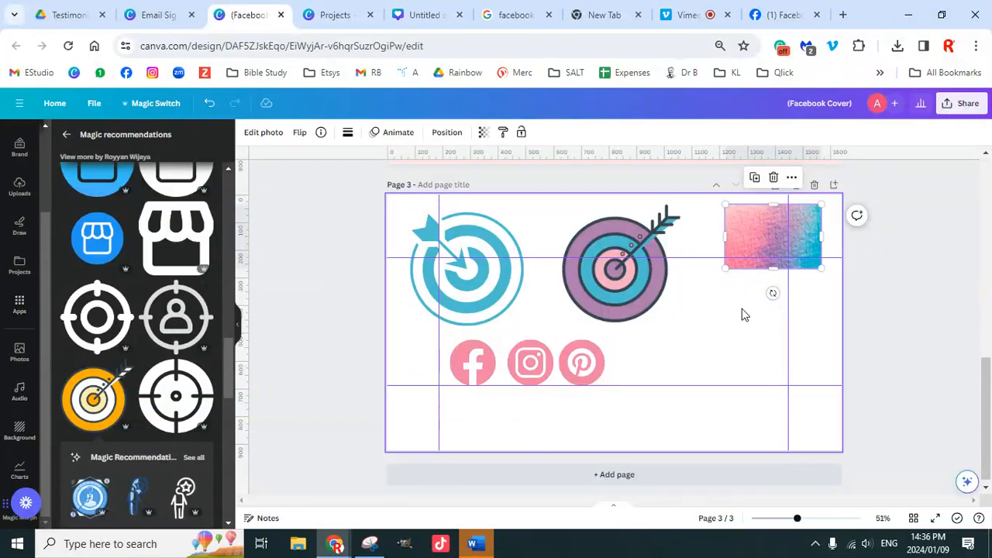
pyautogui.scroll(5, 747, 357)
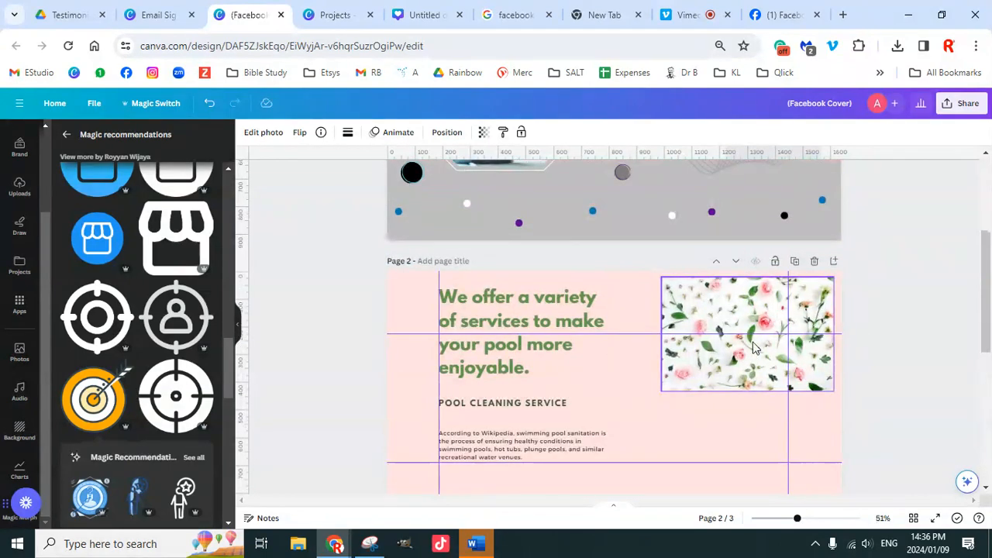
pyautogui.click(716, 301)
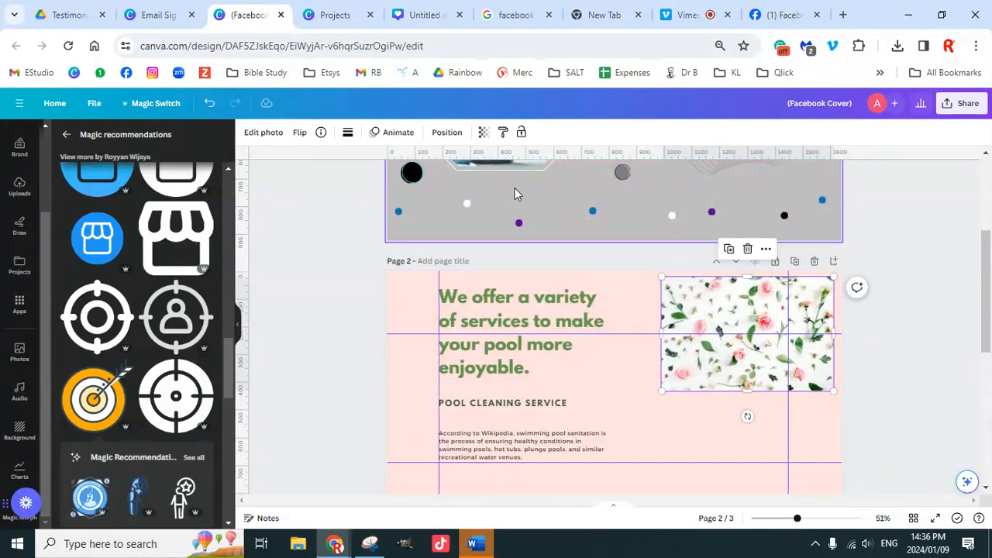
pyautogui.scroll(3, 737, 332)
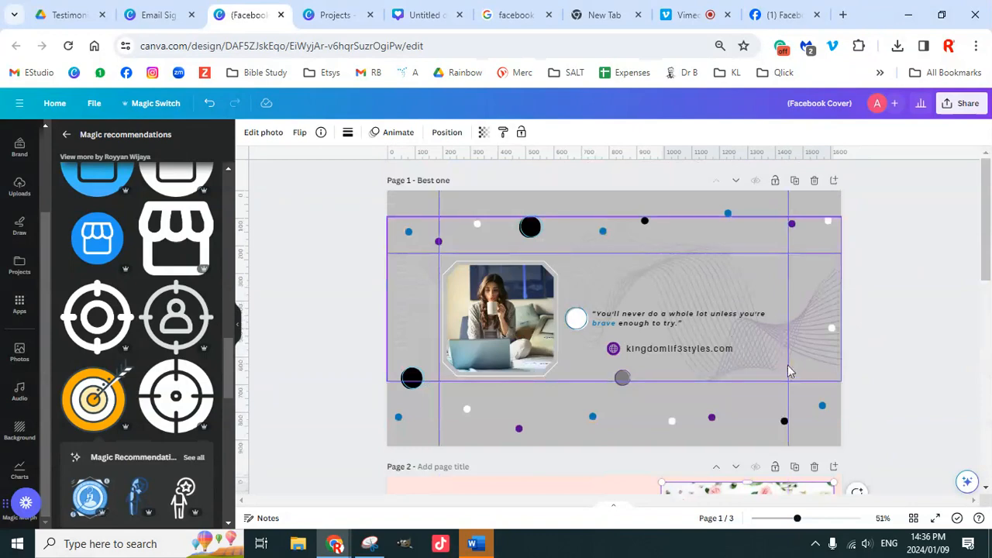
pyautogui.scroll(-8, 808, 355)
pyautogui.scroll(4, 808, 355)
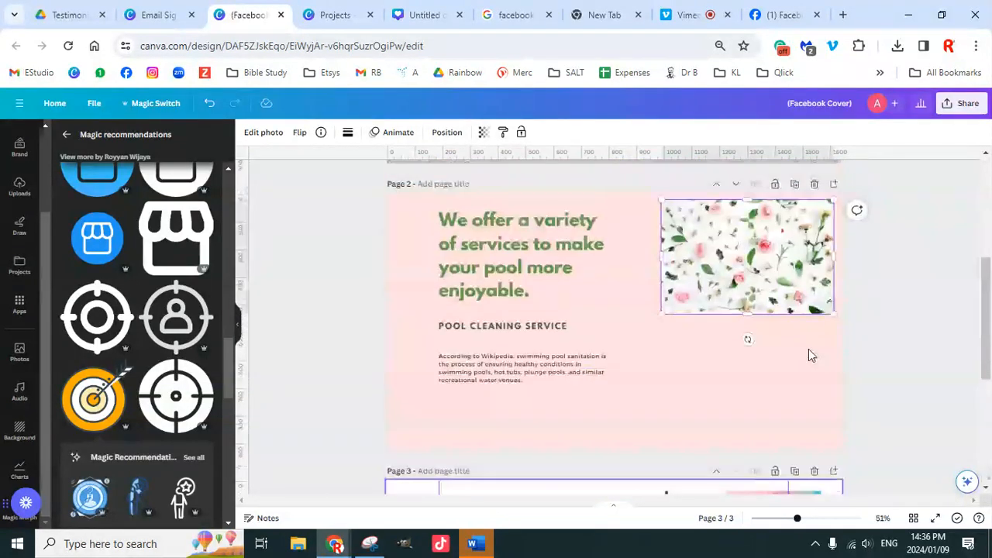
pyautogui.scroll(1, 809, 355)
pyautogui.moveTo(360, 257); pyautogui.dragTo(879, 513)
pyautogui.scroll(-5, 820, 390)
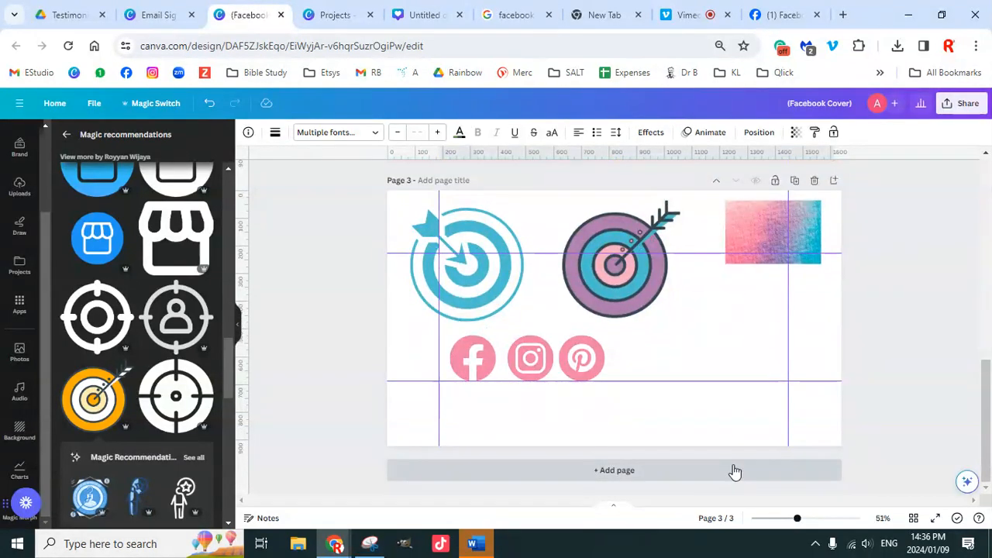
# Step: Add blank page 4 and browse the marketing graphics results
pyautogui.click(631, 474)
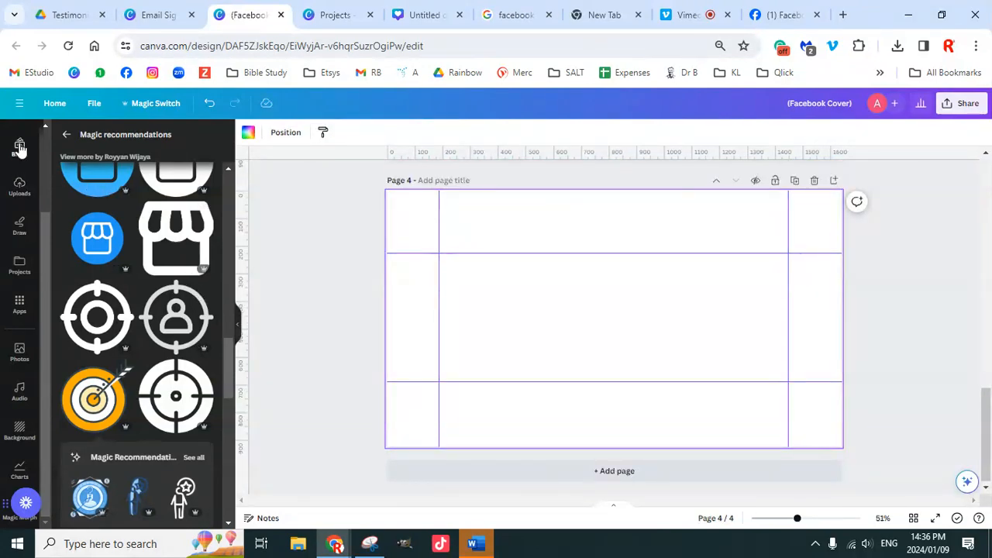
pyautogui.click(67, 134)
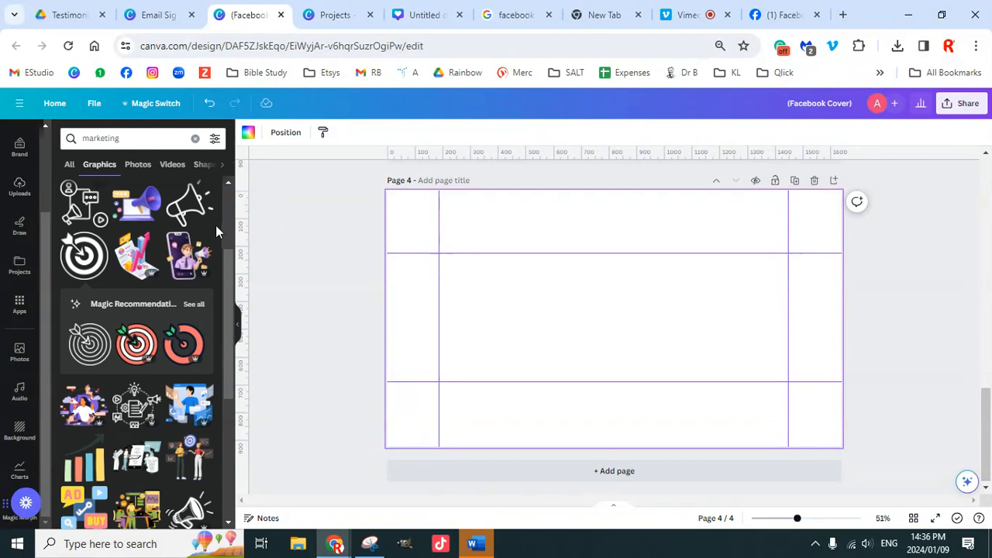
pyautogui.scroll(-10, 165, 331)
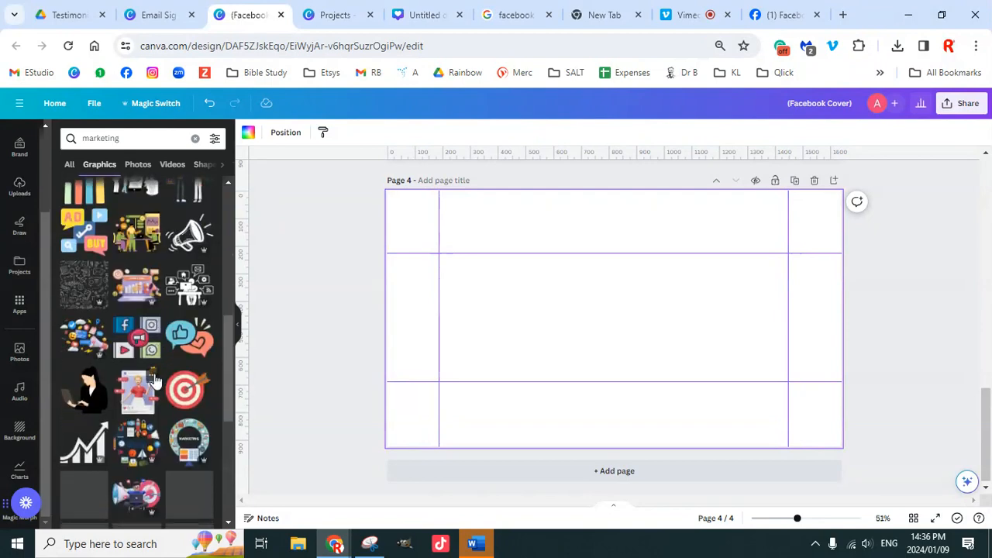
pyautogui.scroll(-5, 147, 386)
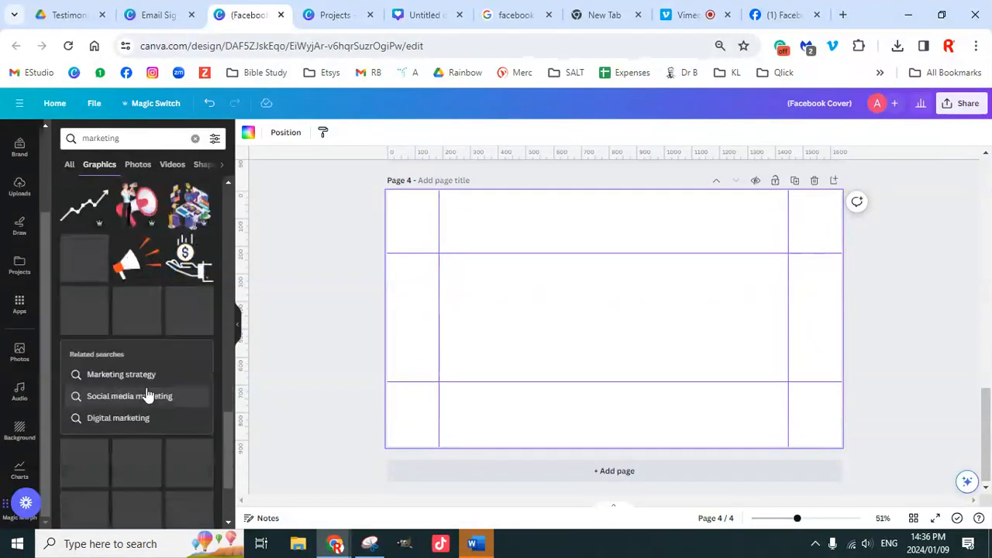
pyautogui.scroll(-1, 158, 341)
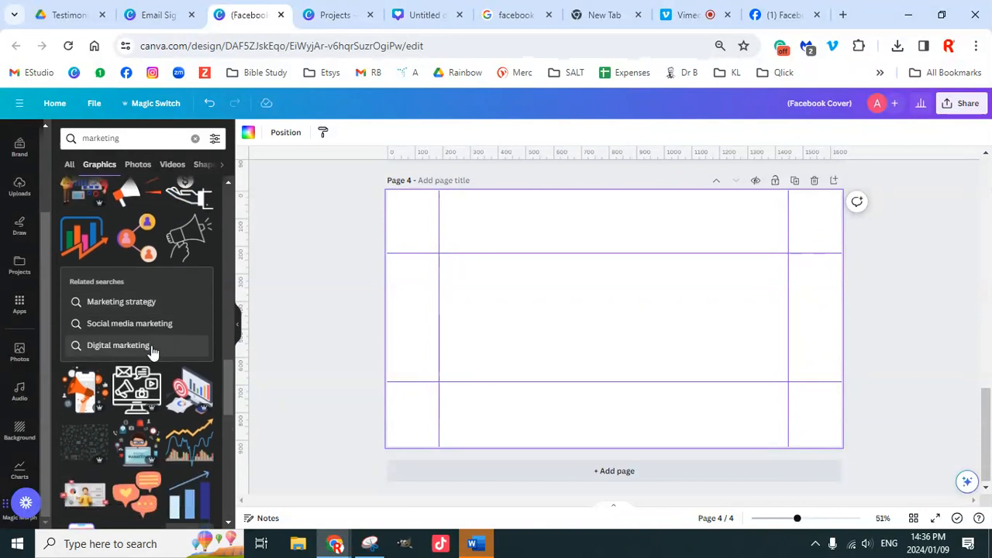
pyautogui.scroll(-3, 151, 345)
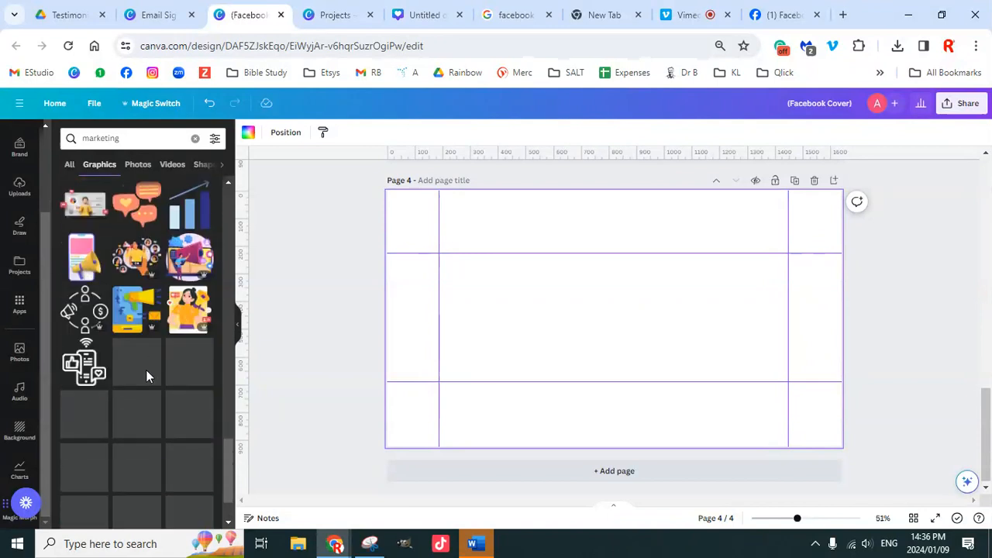
pyautogui.scroll(-2, 145, 370)
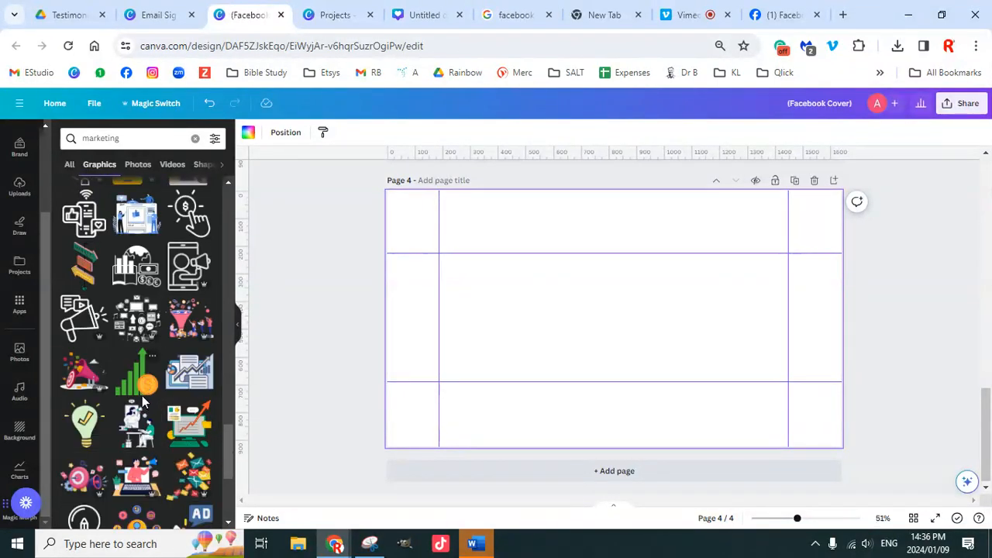
pyautogui.scroll(-3, 142, 396)
pyautogui.scroll(-5, 147, 394)
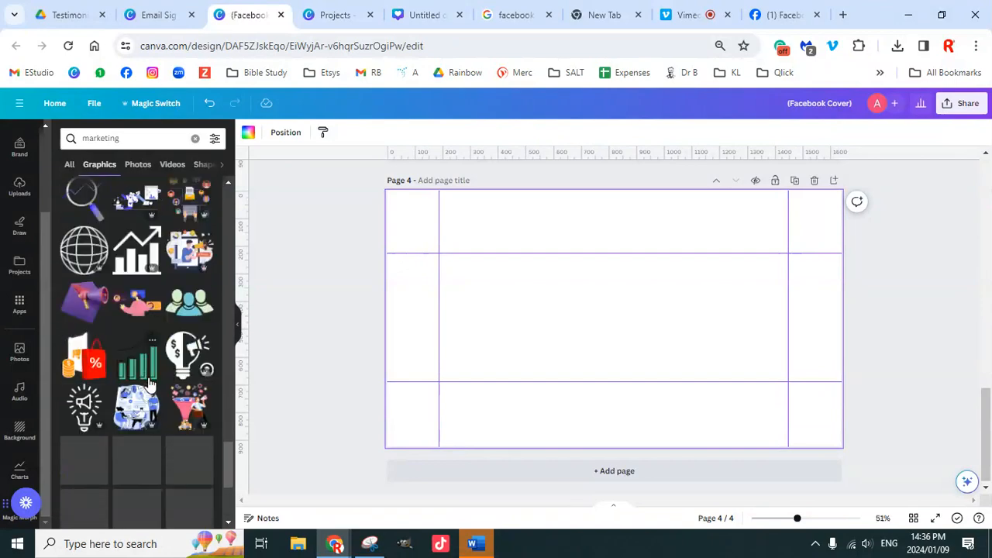
pyautogui.scroll(-4, 149, 394)
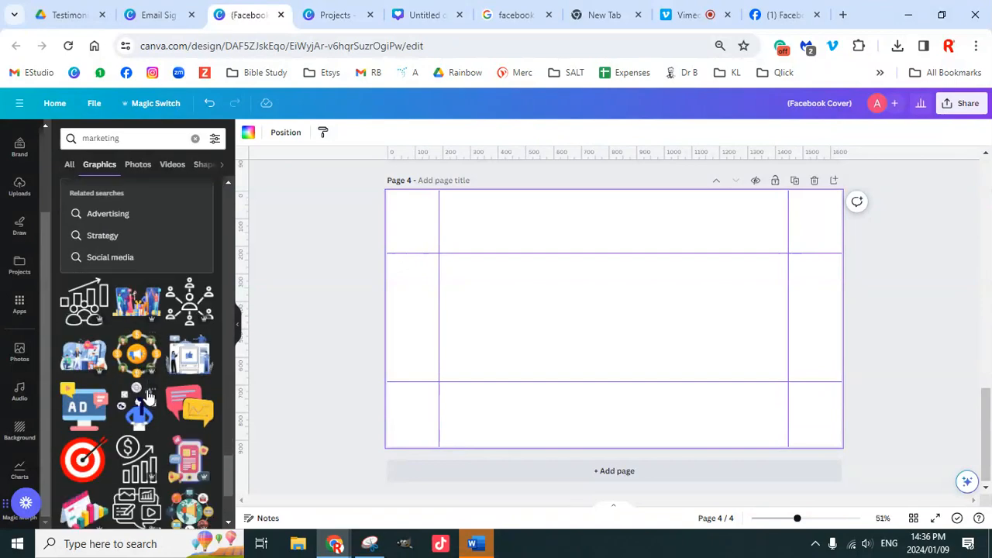
pyautogui.scroll(-1, 153, 385)
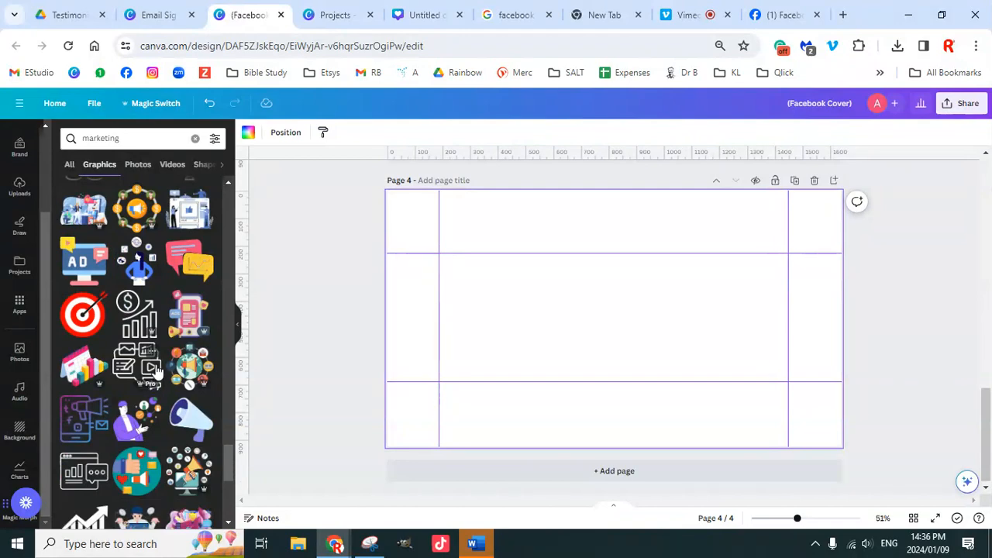
pyautogui.scroll(5, 155, 378)
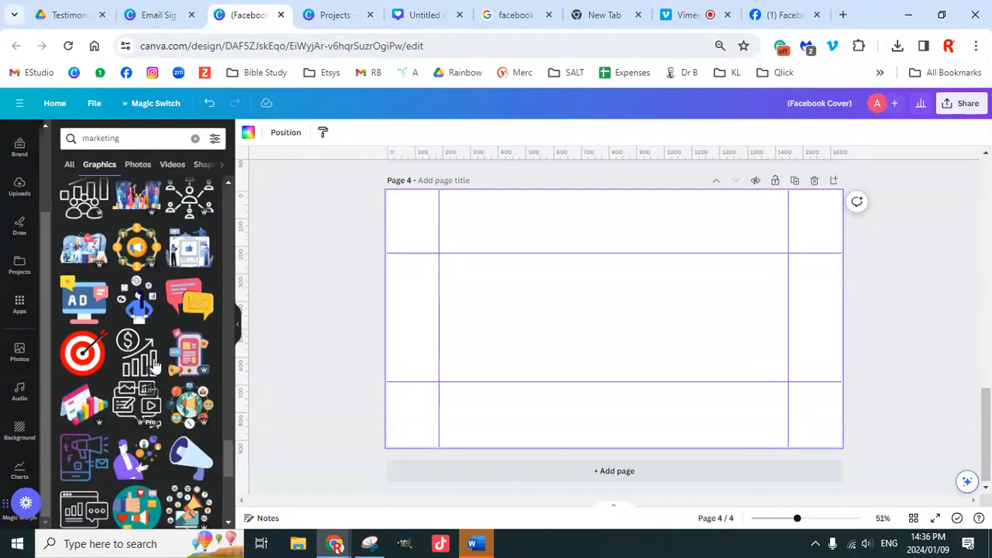
# Step: Replace the search term with 'stickman' and run the graphics search
pyautogui.click(101, 138)
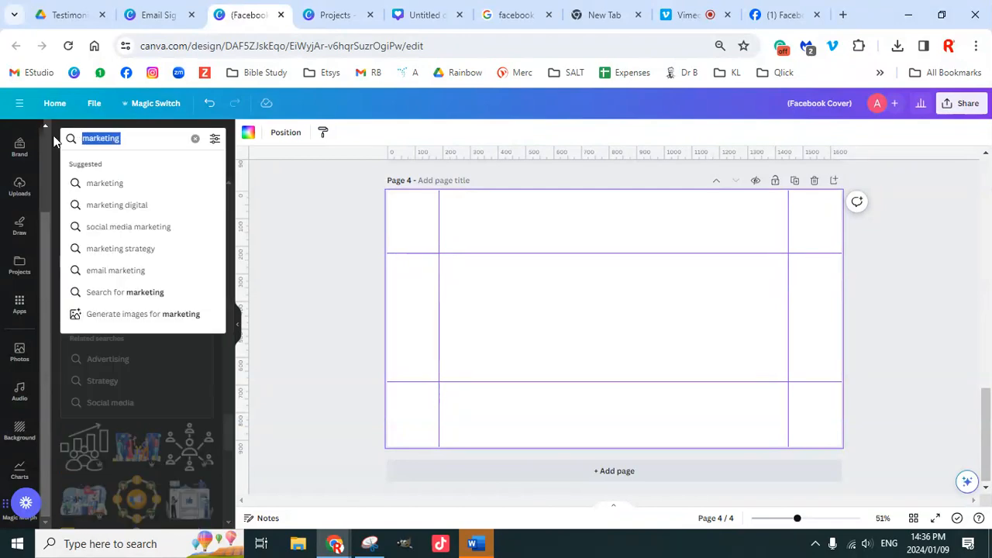
pyautogui.write('stickman')
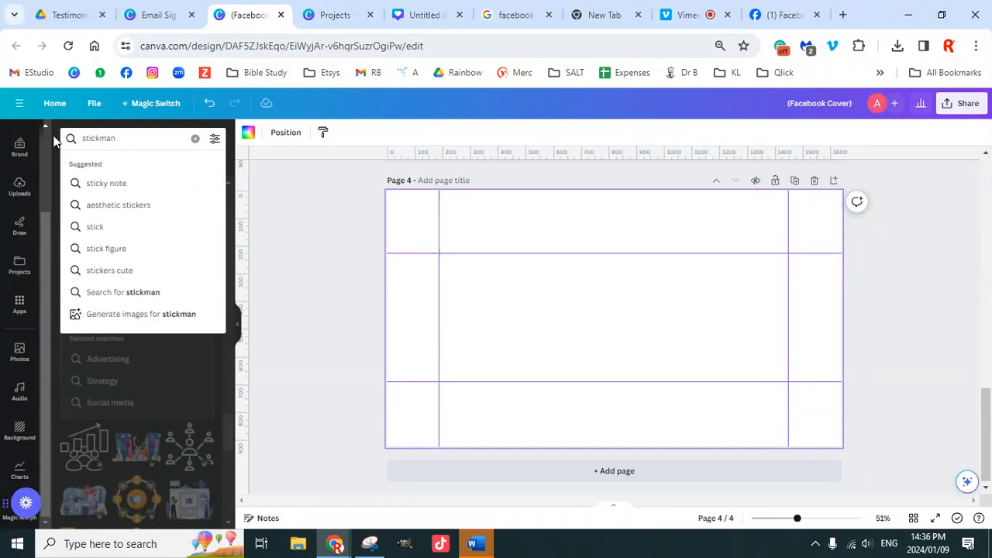
pyautogui.press('Return')
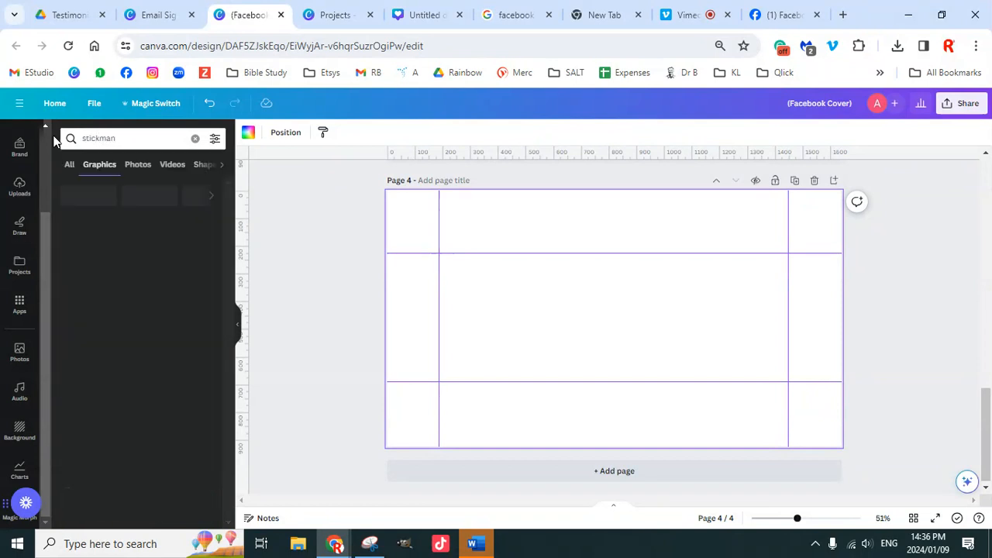
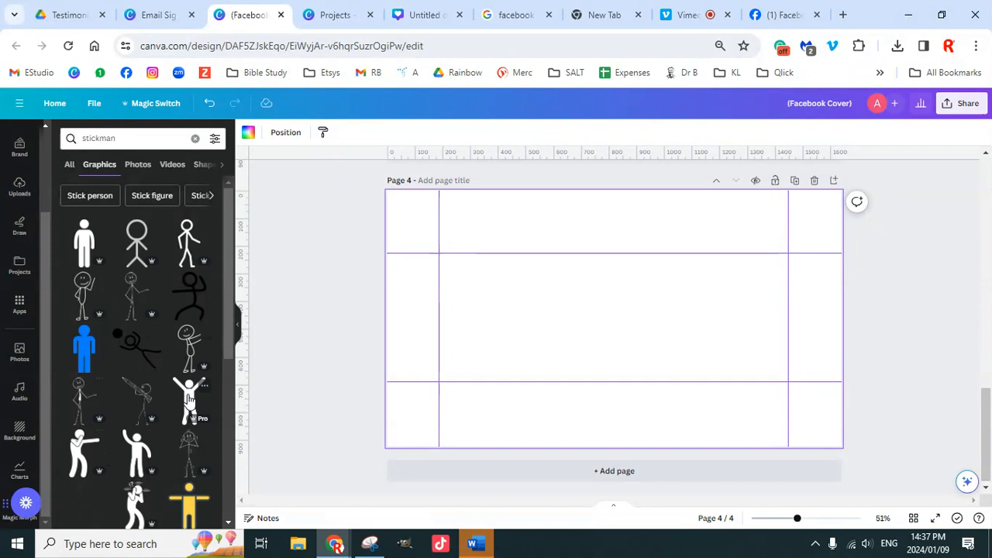
# Step: Add two stick figures to page 4: the solid black one on the left and the outline one on the right
pyautogui.click(188, 400)
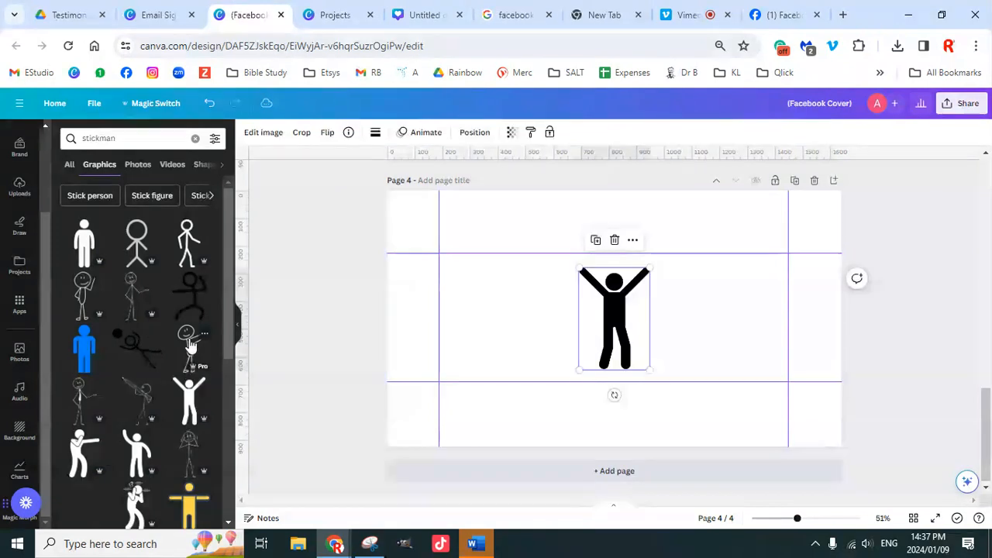
pyautogui.moveTo(630, 307); pyautogui.dragTo(727, 308)
pyautogui.click(642, 310)
pyautogui.moveTo(643, 310); pyautogui.dragTo(520, 310)
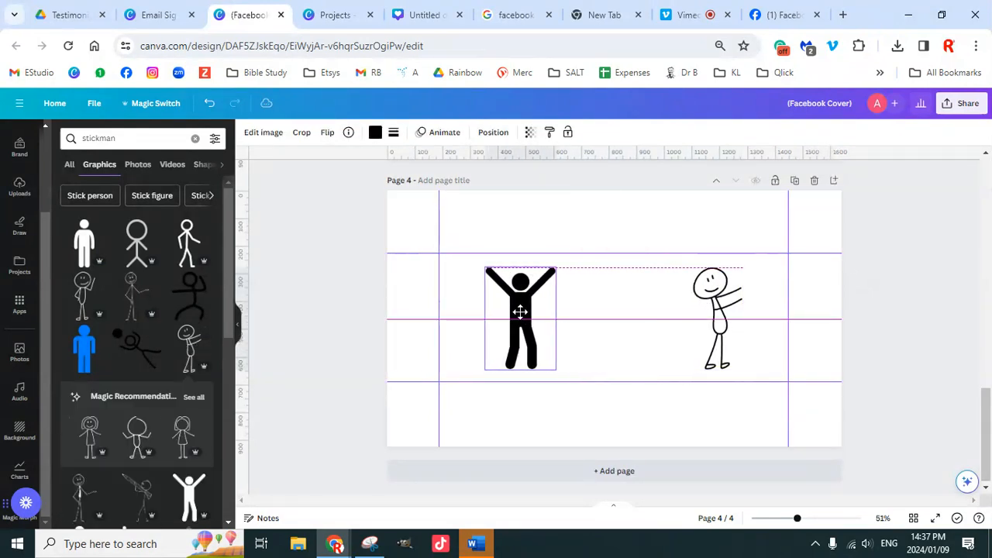
pyautogui.click(724, 305)
pyautogui.moveTo(724, 305); pyautogui.dragTo(689, 304)
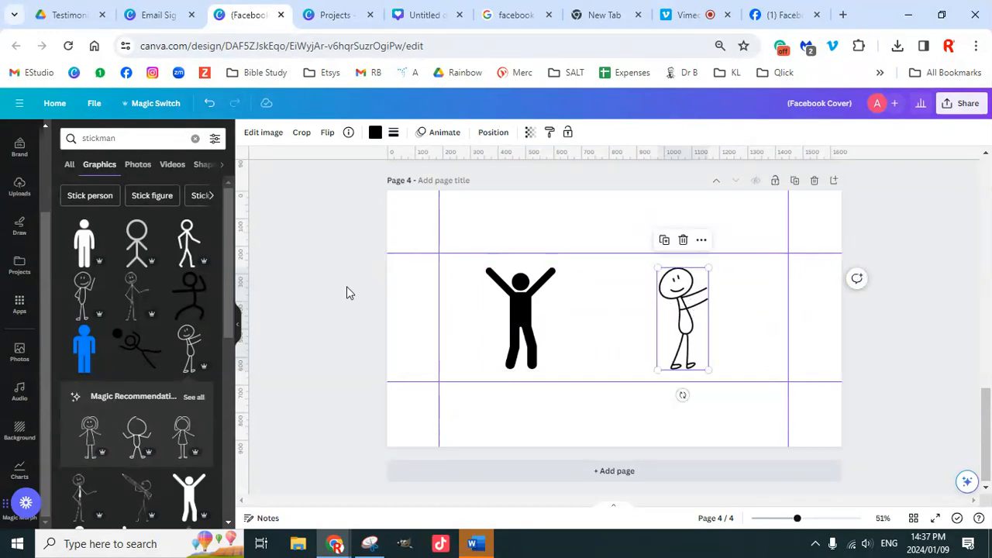
# Step: Replace the search term with 'graduation hat' and run the graphics search
pyautogui.moveTo(131, 138); pyautogui.dragTo(82, 137)
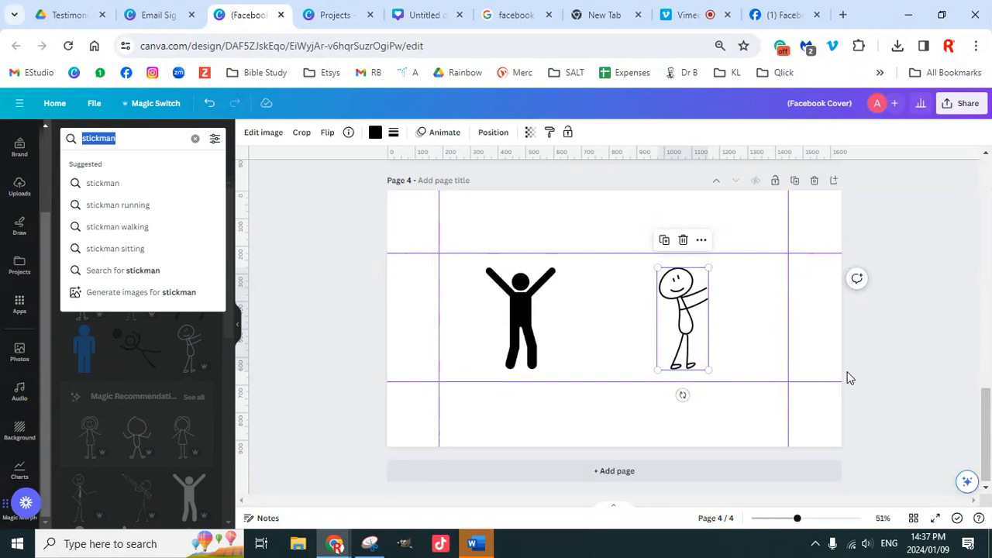
pyautogui.write('g')
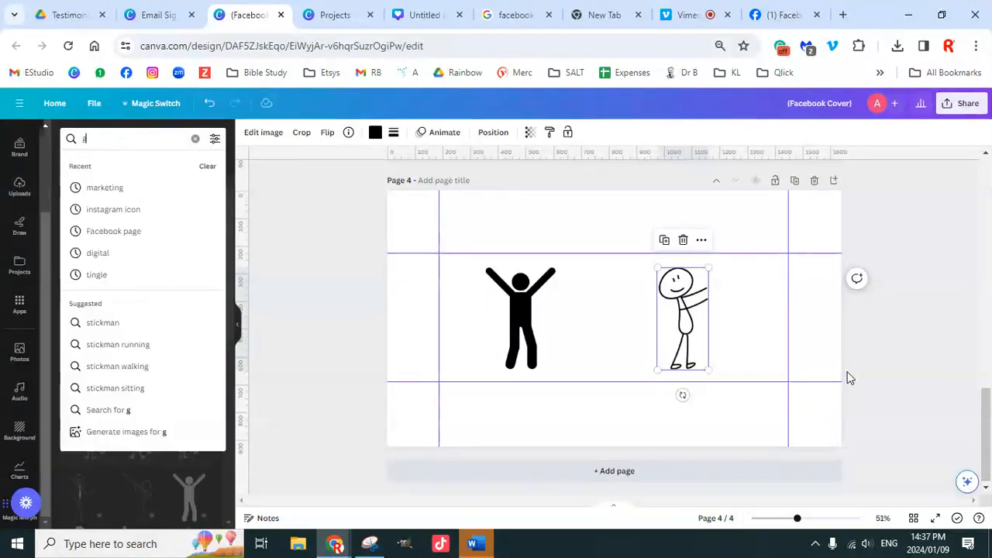
pyautogui.write('raduation hat')
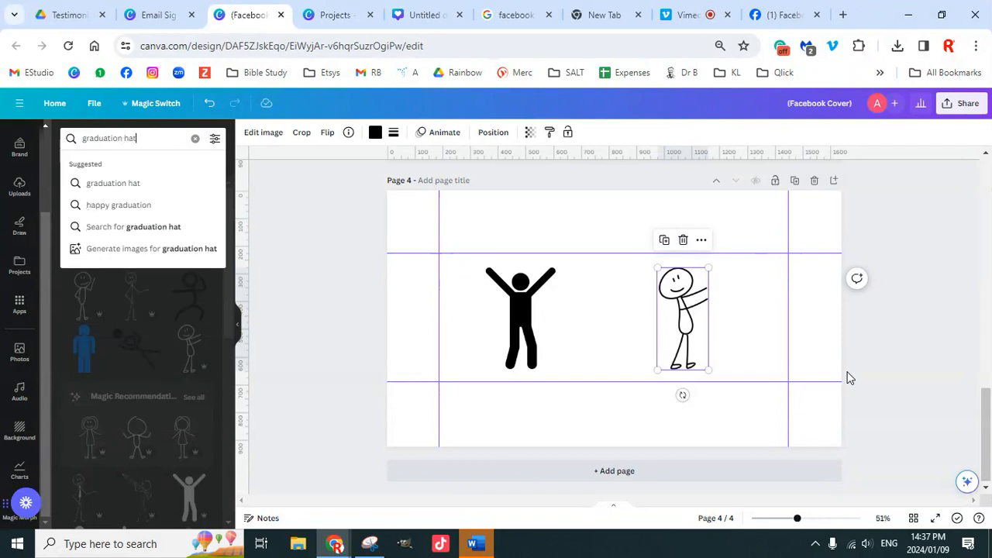
pyautogui.press('Return')
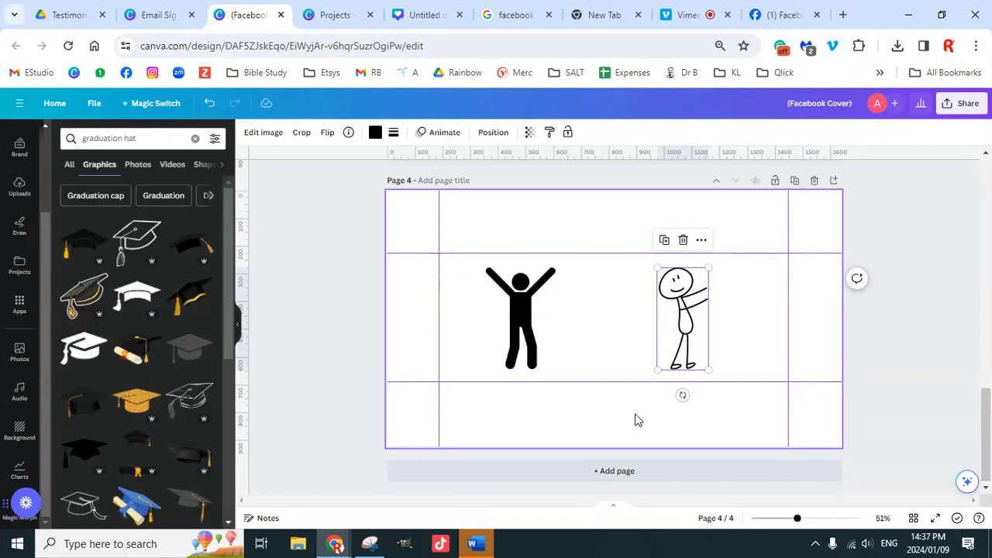
# Step: Add the black graduation cap with gold tassel, shrunk to fit on the black stick figure's head
pyautogui.click(87, 247)
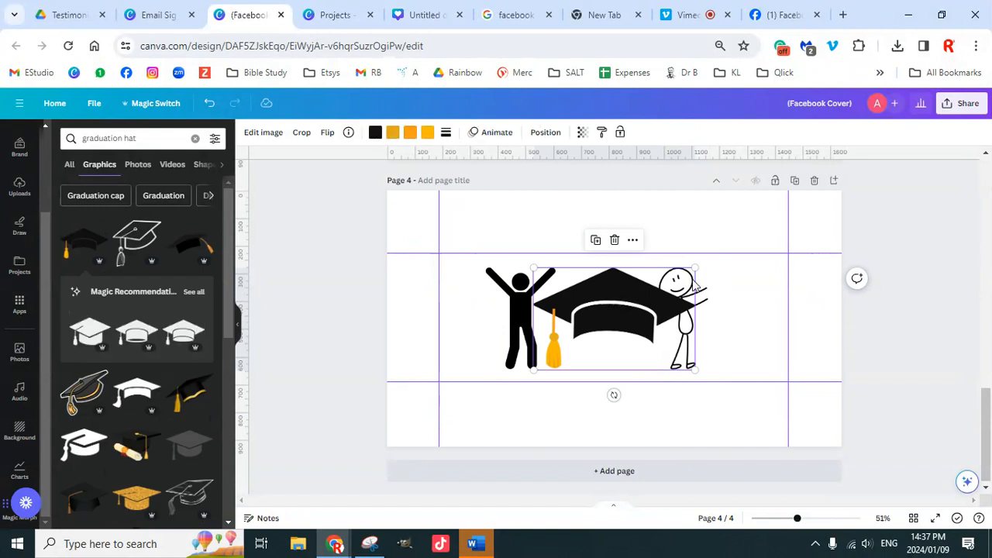
pyautogui.moveTo(694, 269); pyautogui.dragTo(524, 263)
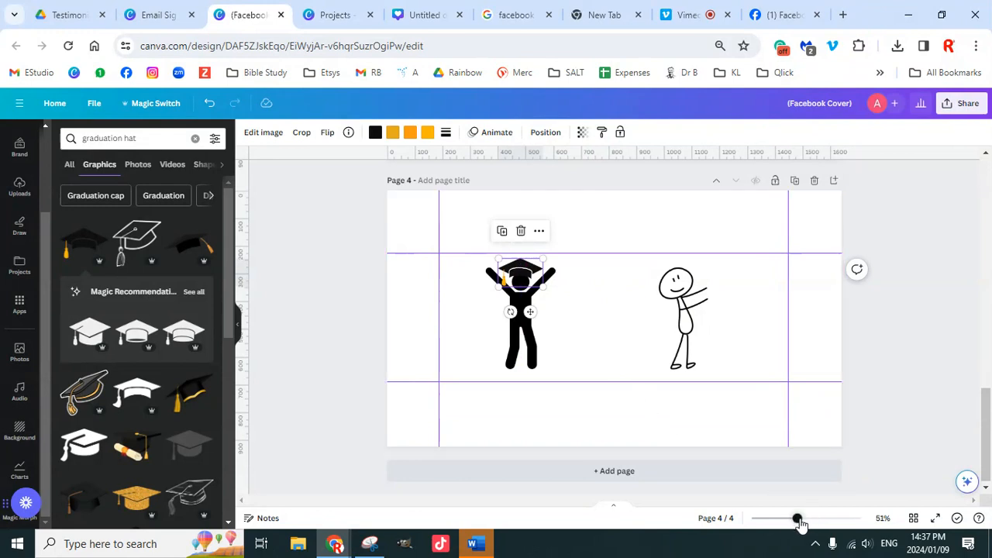
pyautogui.moveTo(798, 519); pyautogui.dragTo(814, 518)
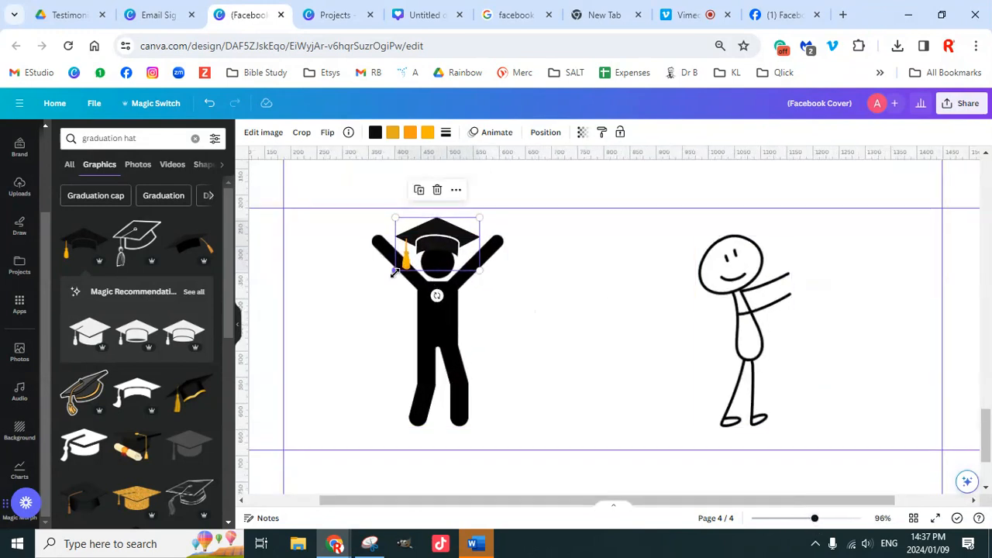
pyautogui.moveTo(396, 269); pyautogui.dragTo(447, 247)
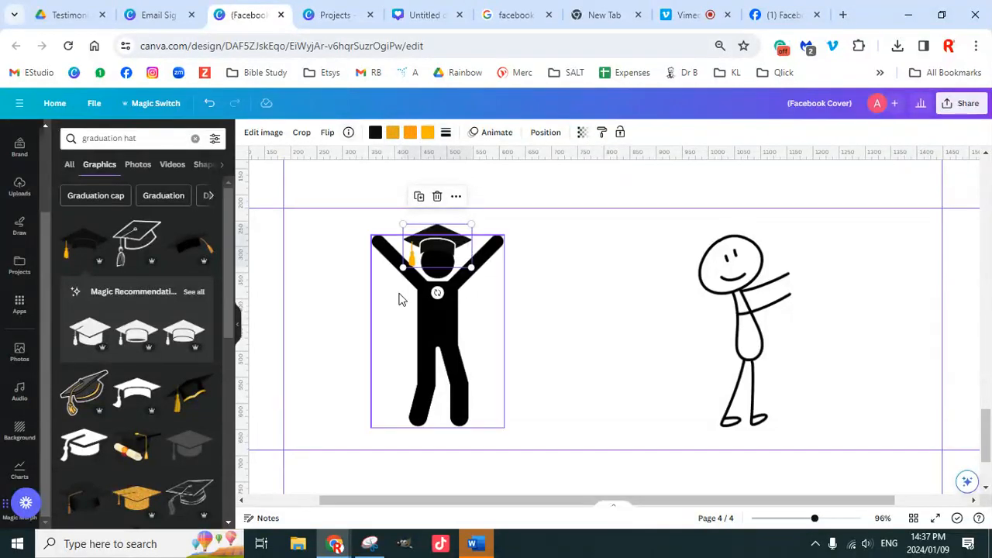
pyautogui.click(153, 228)
pyautogui.click(144, 245)
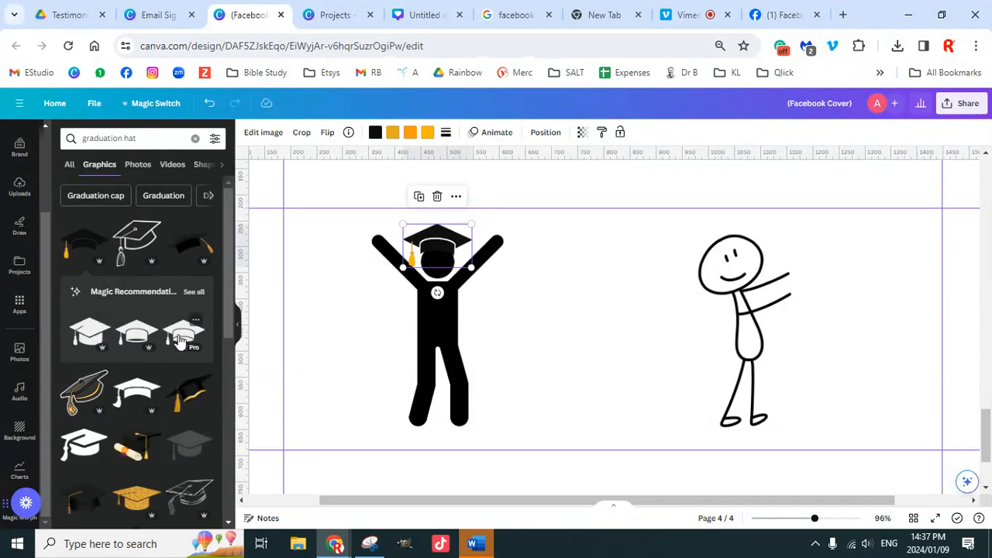
pyautogui.click(370, 332)
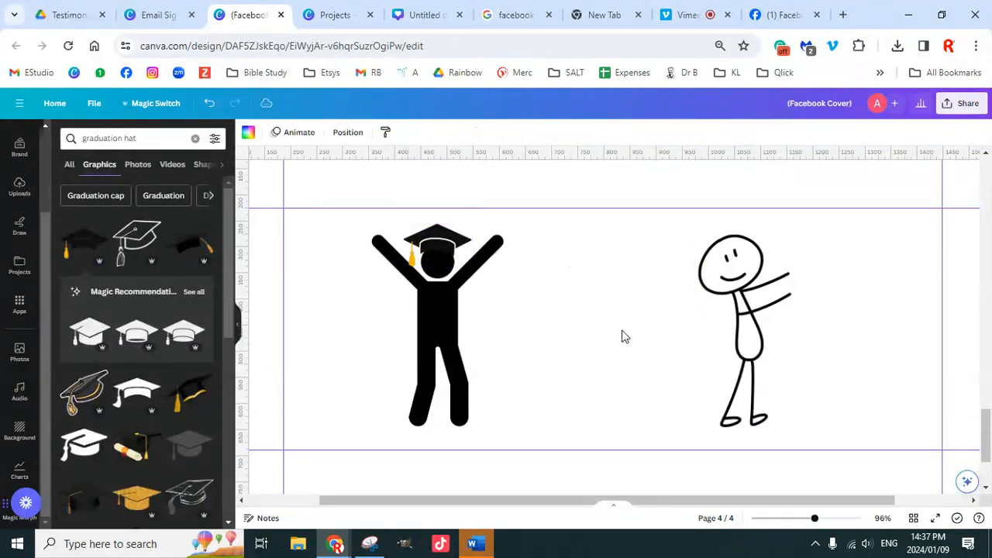
# Step: Try a line-art graduation cap on the outline figure's head, shrunk and tilted to -10°
pyautogui.click(142, 241)
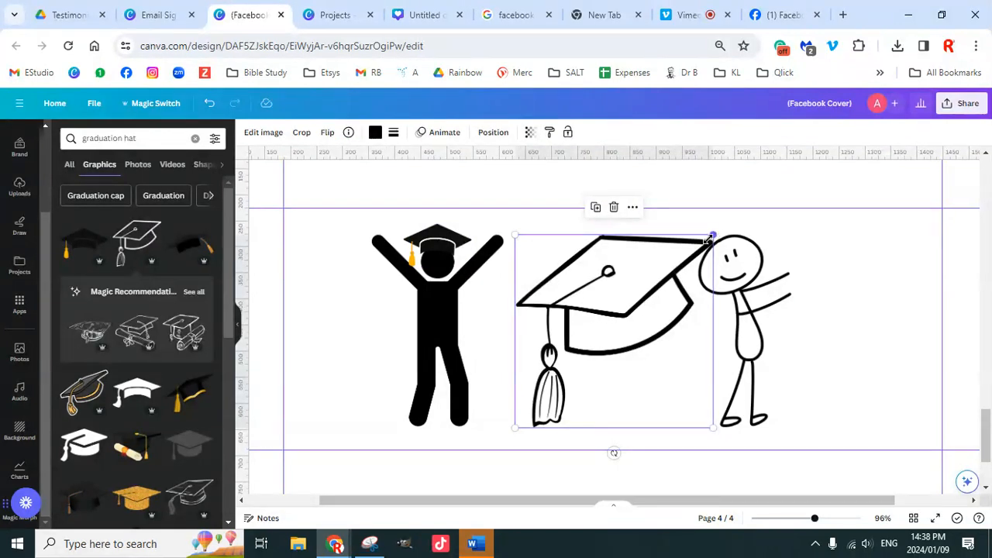
pyautogui.moveTo(711, 238); pyautogui.dragTo(571, 374)
pyautogui.moveTo(553, 407); pyautogui.dragTo(717, 243)
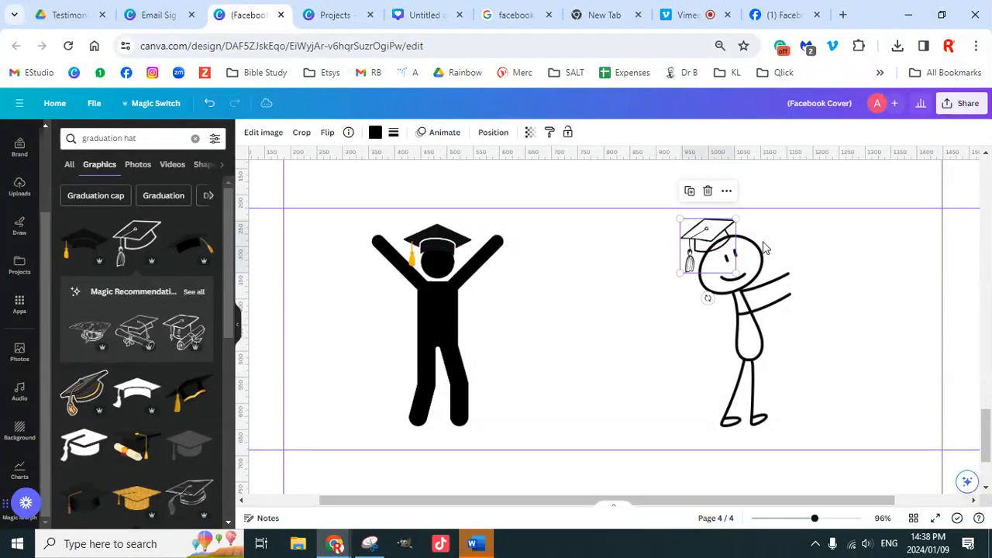
pyautogui.moveTo(707, 299); pyautogui.dragTo(714, 296)
pyautogui.moveTo(713, 242); pyautogui.dragTo(710, 237)
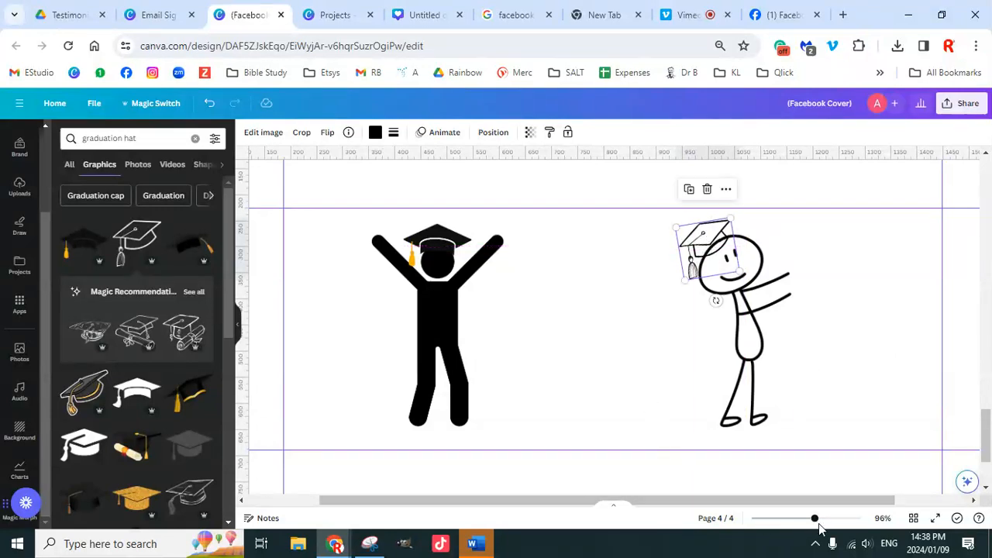
pyautogui.moveTo(816, 524); pyautogui.dragTo(835, 525)
pyautogui.moveTo(751, 501); pyautogui.dragTo(847, 500)
pyautogui.scroll(2, 692, 338)
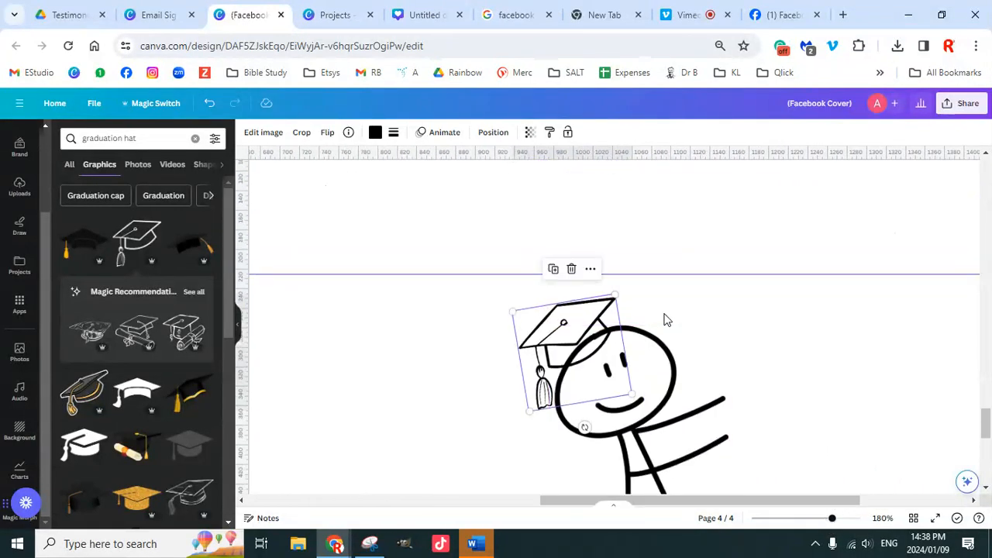
# Step: Swap the line-art cap for the black orange-tassel cap, shrunk onto the outline figure's head
pyautogui.click(672, 359)
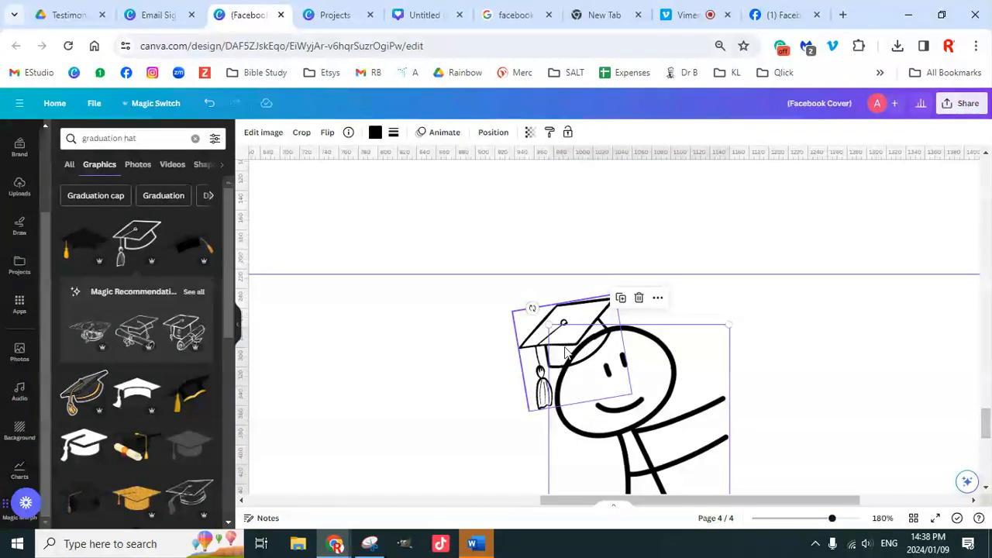
pyautogui.click(784, 352)
pyautogui.click(610, 319)
pyautogui.press('Delete')
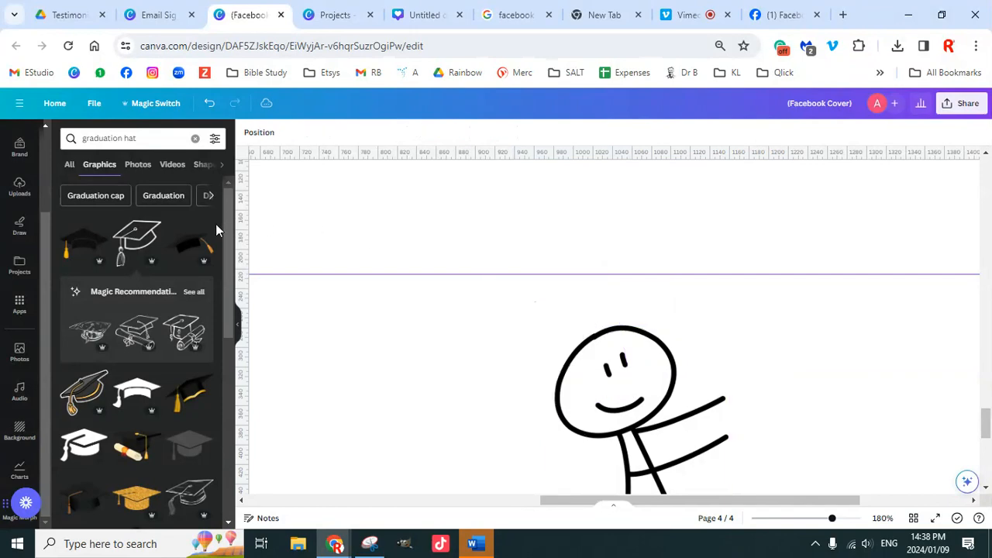
pyautogui.click(197, 245)
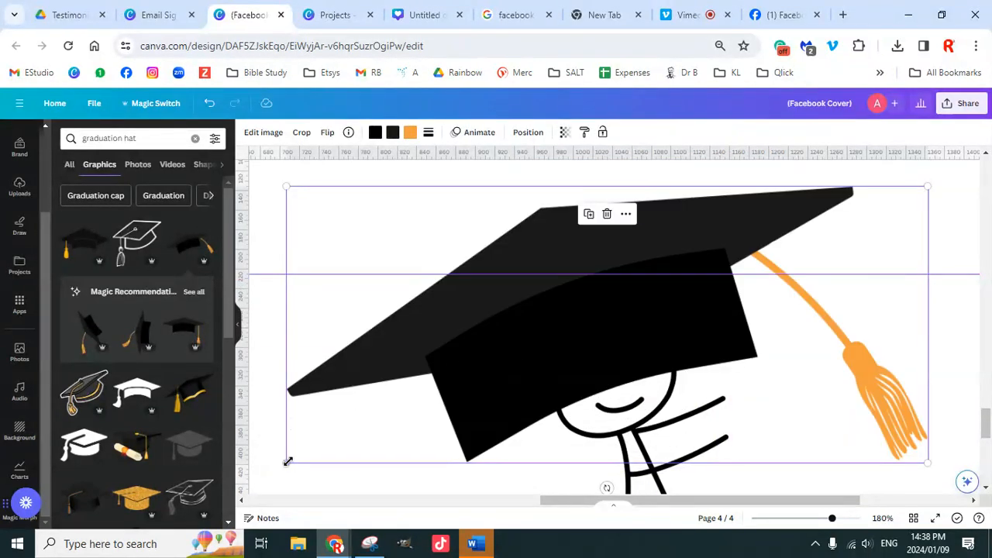
pyautogui.moveTo(287, 462); pyautogui.dragTo(631, 310)
pyautogui.moveTo(783, 234); pyautogui.dragTo(623, 279)
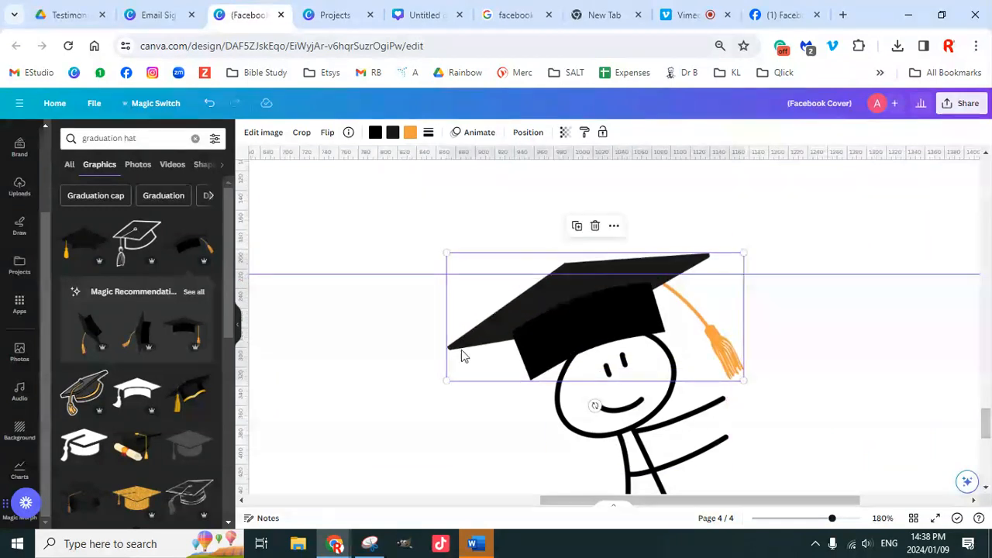
pyautogui.moveTo(447, 381); pyautogui.dragTo(561, 333)
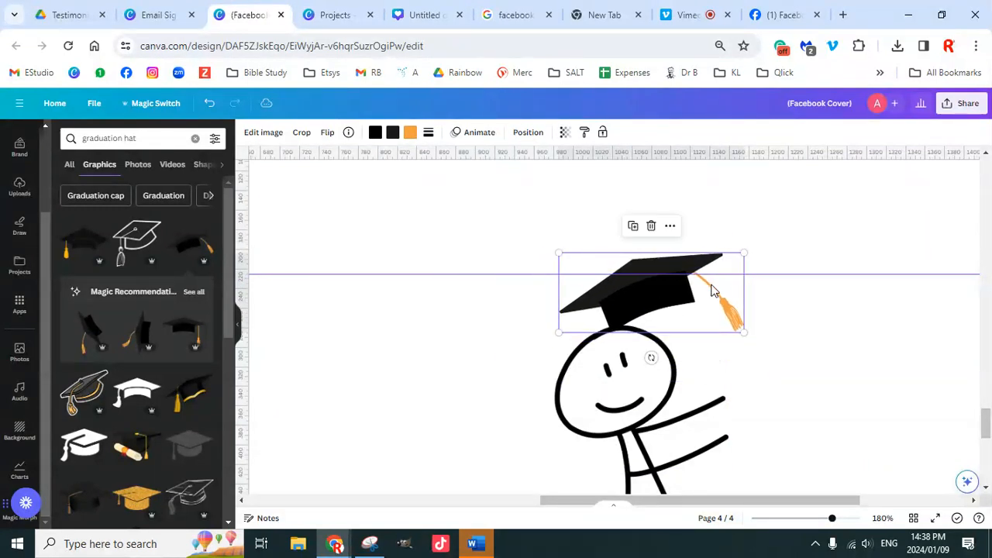
pyautogui.click(780, 390)
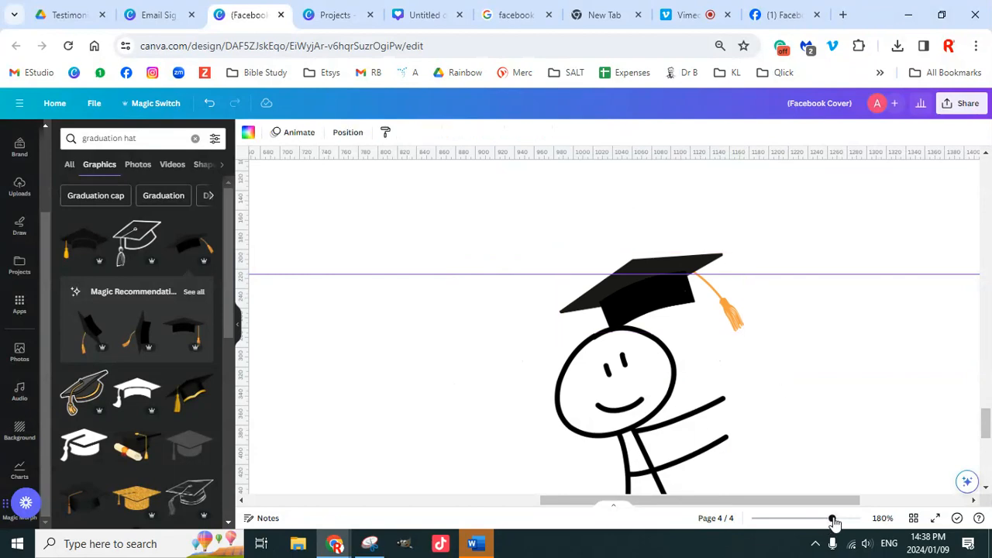
# Step: Delete both stick figures and their two caps from page 4, then clear the graduation hat search
pyautogui.moveTo(834, 521); pyautogui.dragTo(777, 517)
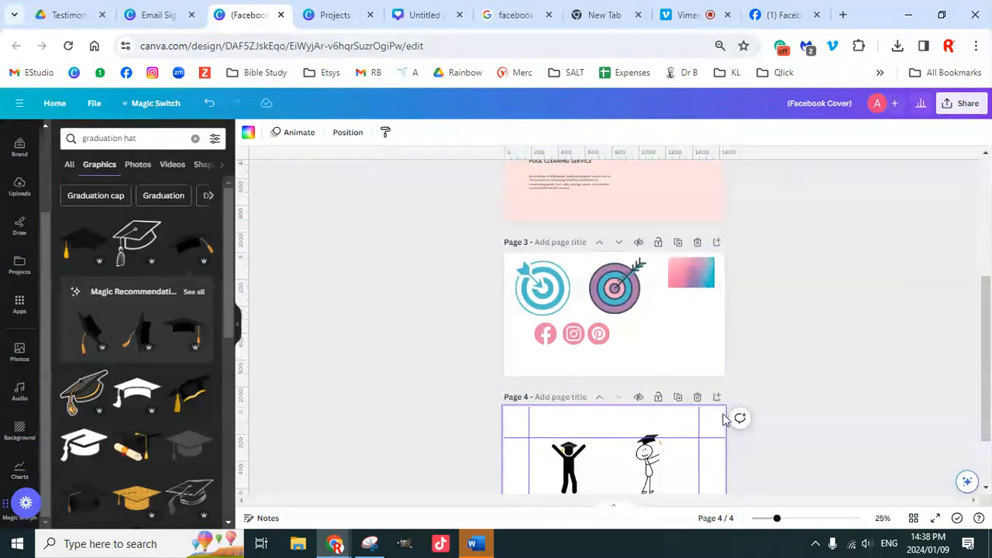
pyautogui.scroll(-2, 725, 419)
pyautogui.click(650, 380)
pyautogui.press('Delete')
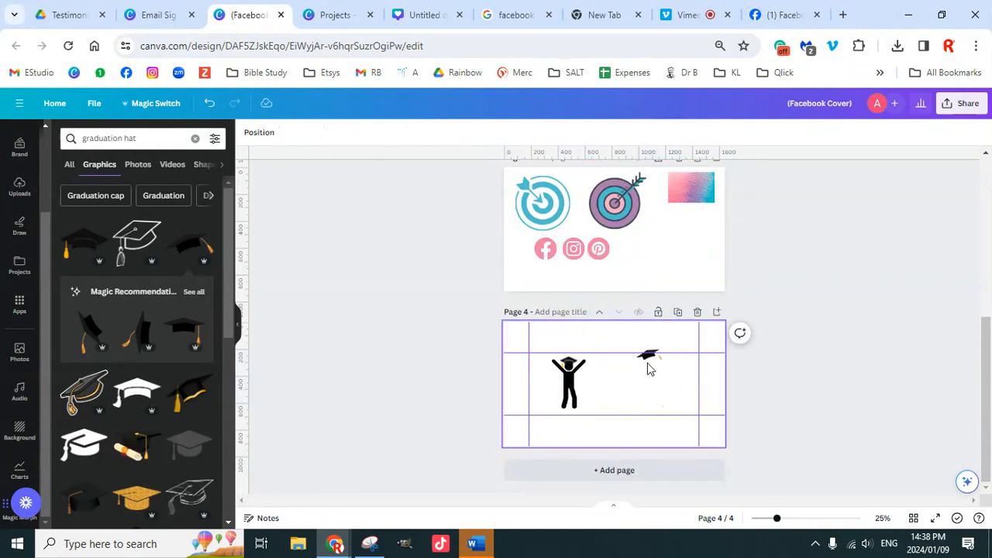
pyautogui.click(650, 359)
pyautogui.press('Delete')
pyautogui.click(571, 381)
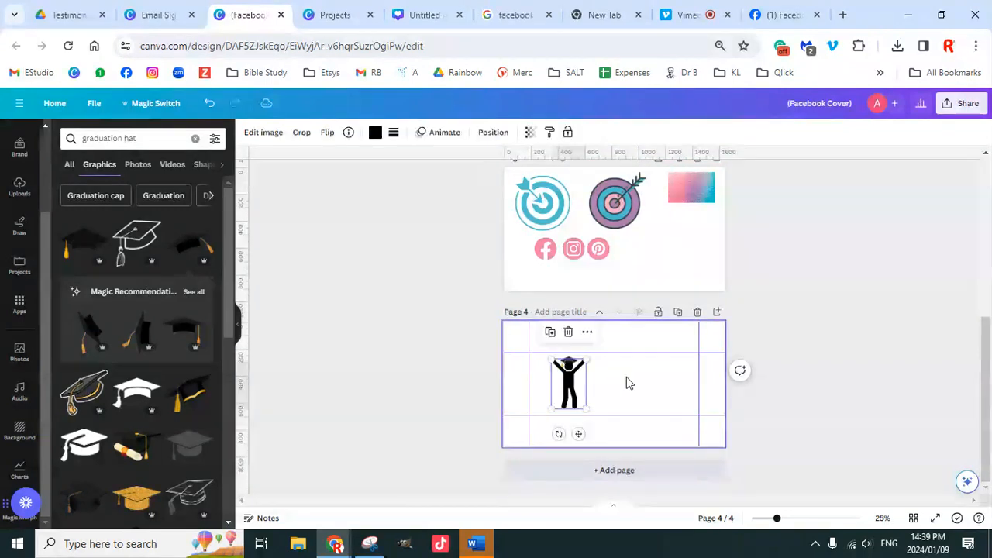
pyautogui.press('Delete')
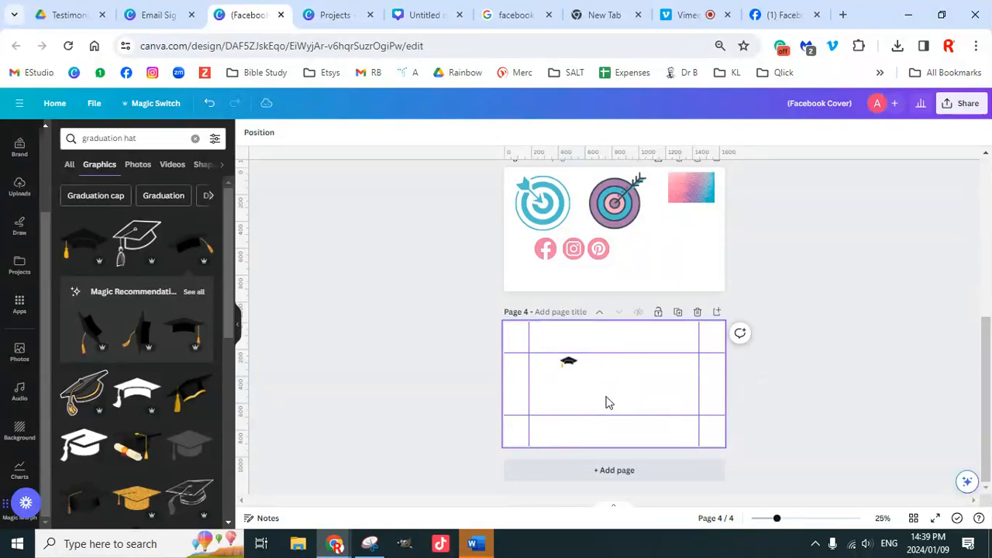
pyautogui.click(567, 359)
pyautogui.press('Delete')
pyautogui.click(196, 140)
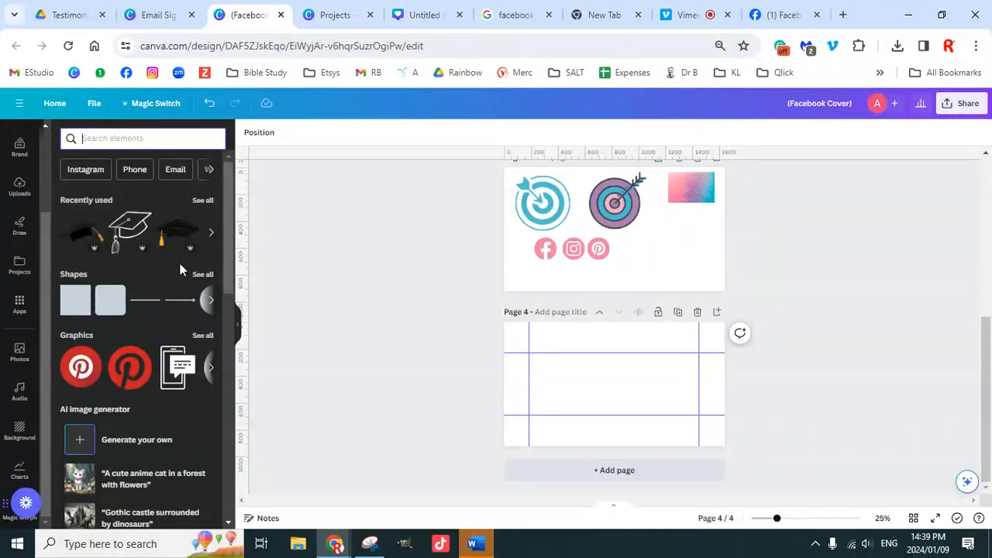
# Step: Search for 'house', show all graphic results and scroll through them
pyautogui.write('house')
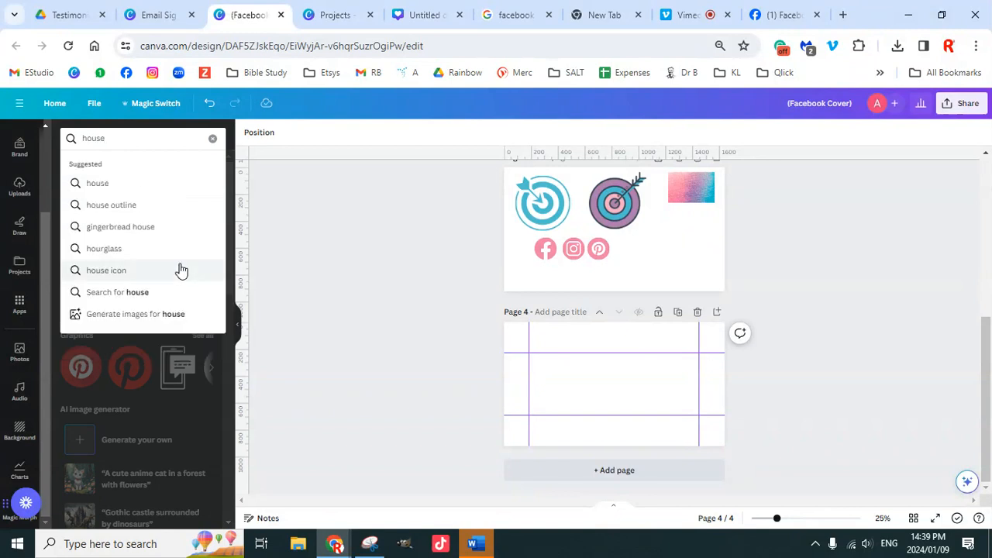
pyautogui.press('Return')
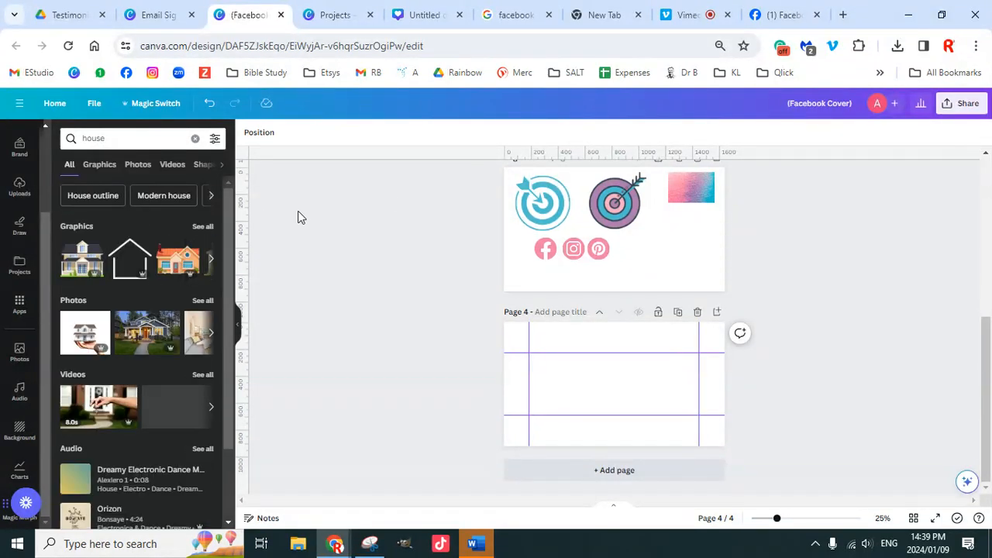
pyautogui.click(203, 227)
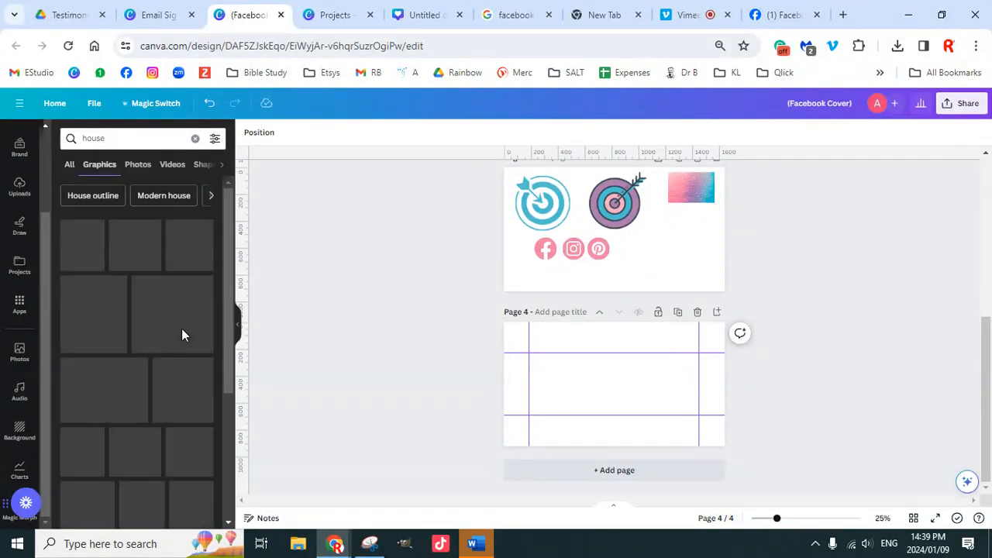
pyautogui.scroll(-3, 164, 357)
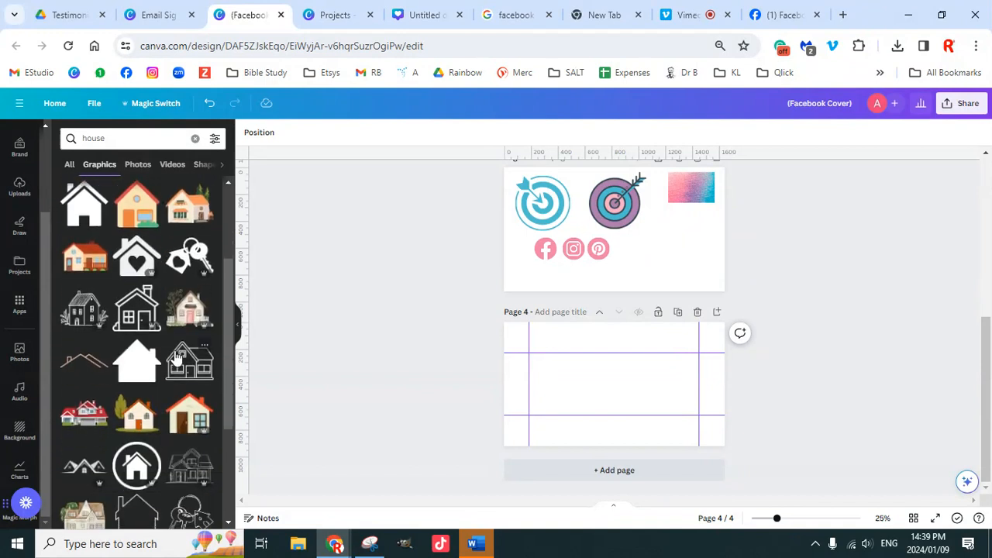
pyautogui.scroll(-1, 194, 339)
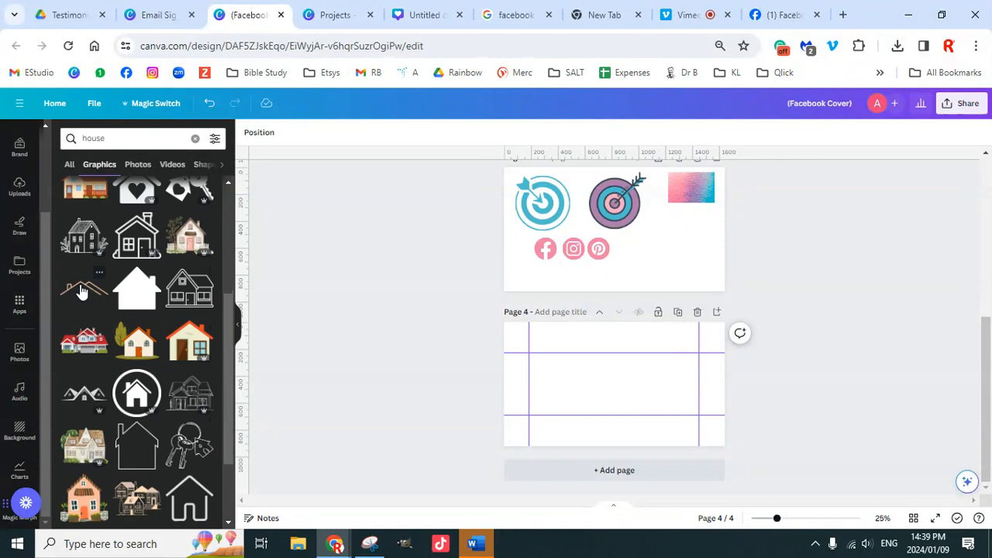
pyautogui.scroll(-2, 190, 329)
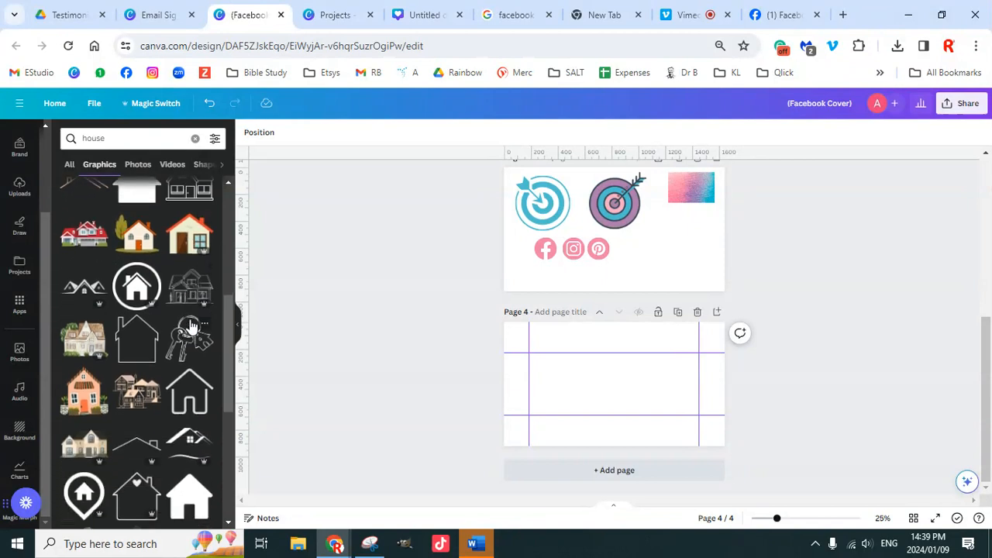
pyautogui.scroll(-1, 192, 332)
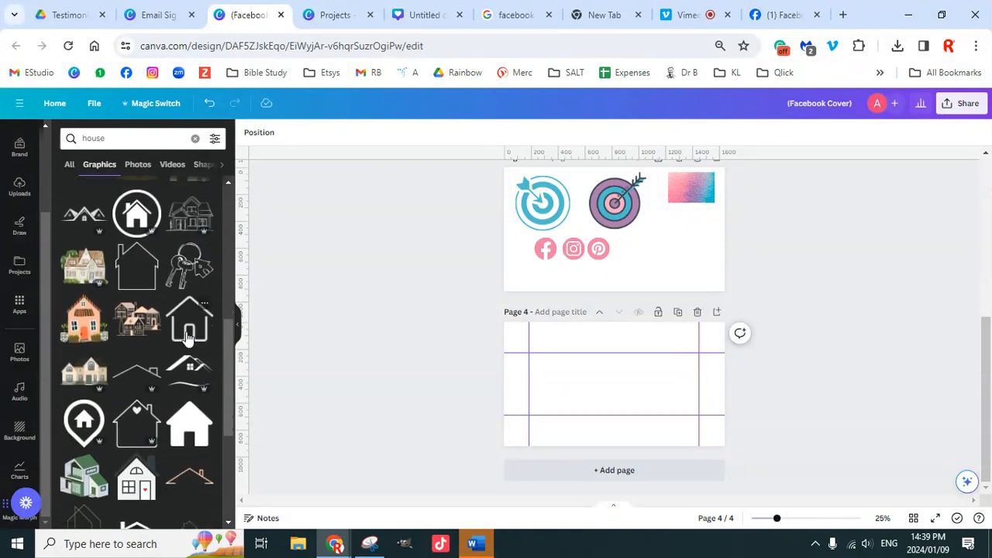
pyautogui.scroll(-2, 188, 336)
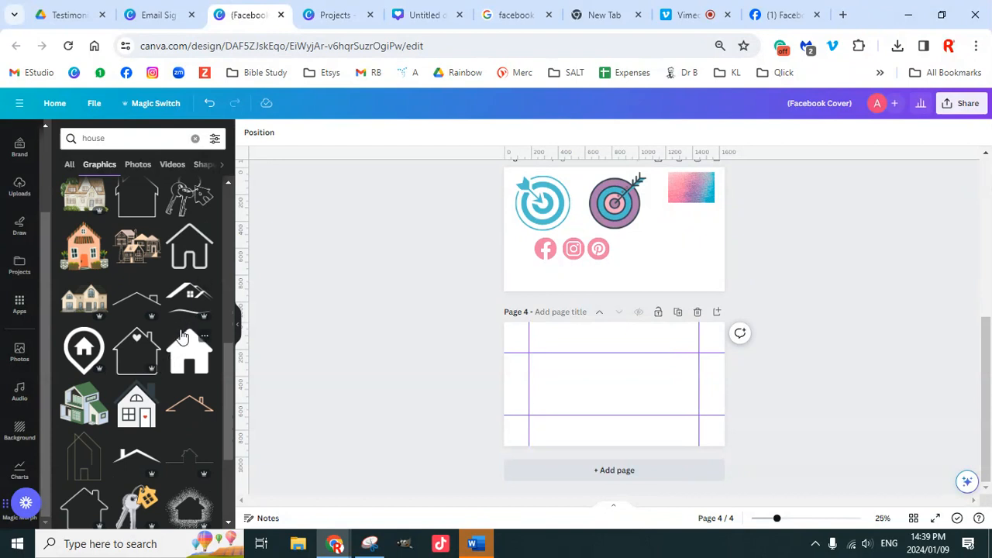
pyautogui.scroll(-3, 182, 337)
pyautogui.scroll(3, 179, 350)
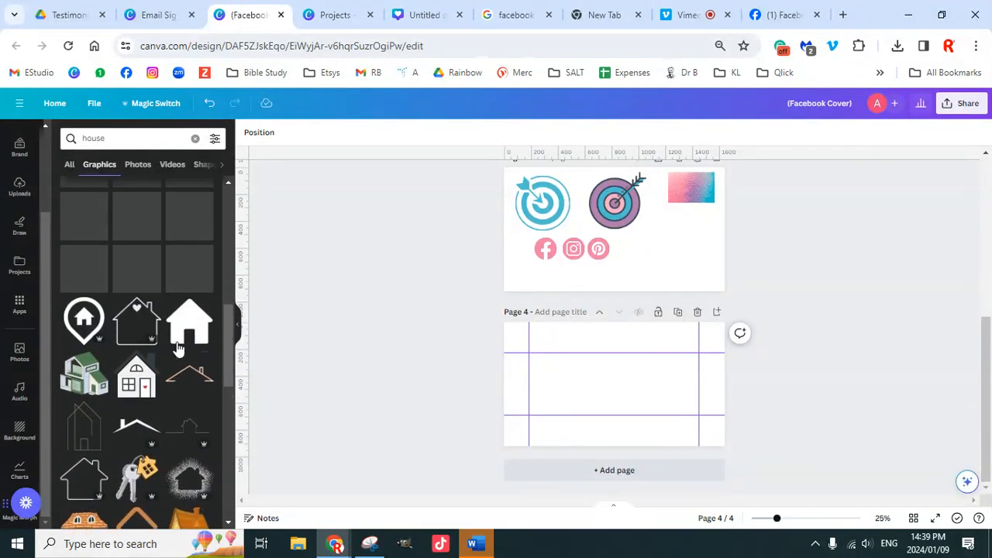
pyautogui.scroll(-2, 176, 357)
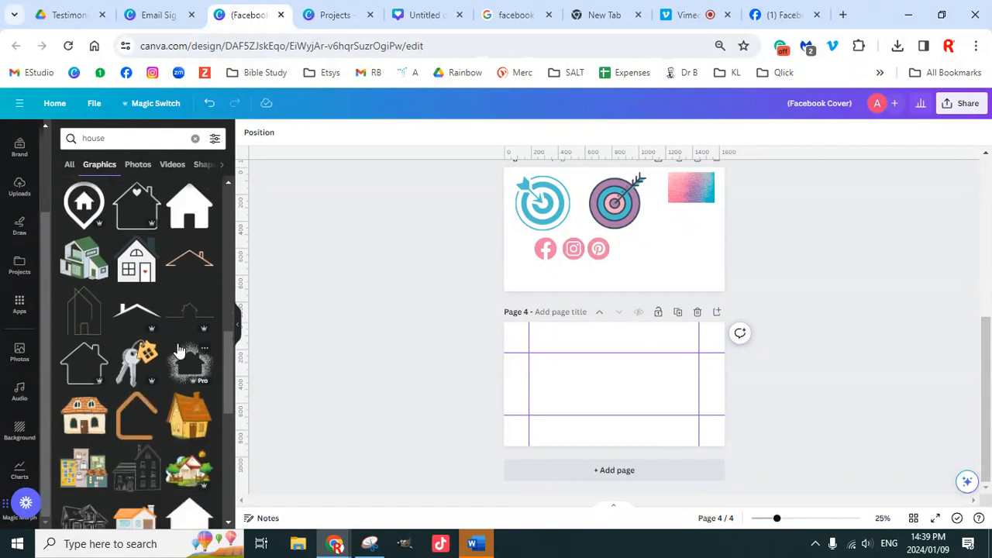
pyautogui.scroll(1, 179, 350)
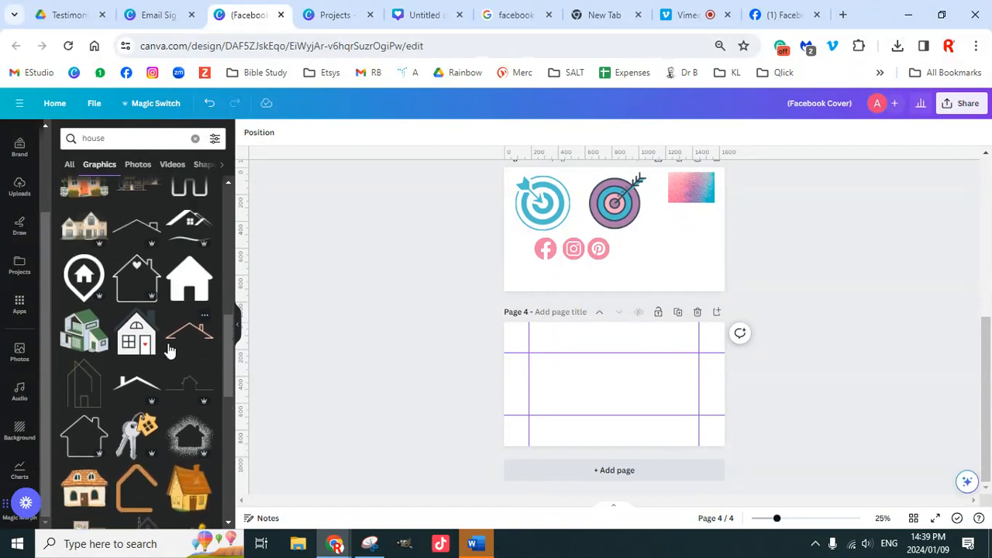
pyautogui.scroll(5, 174, 345)
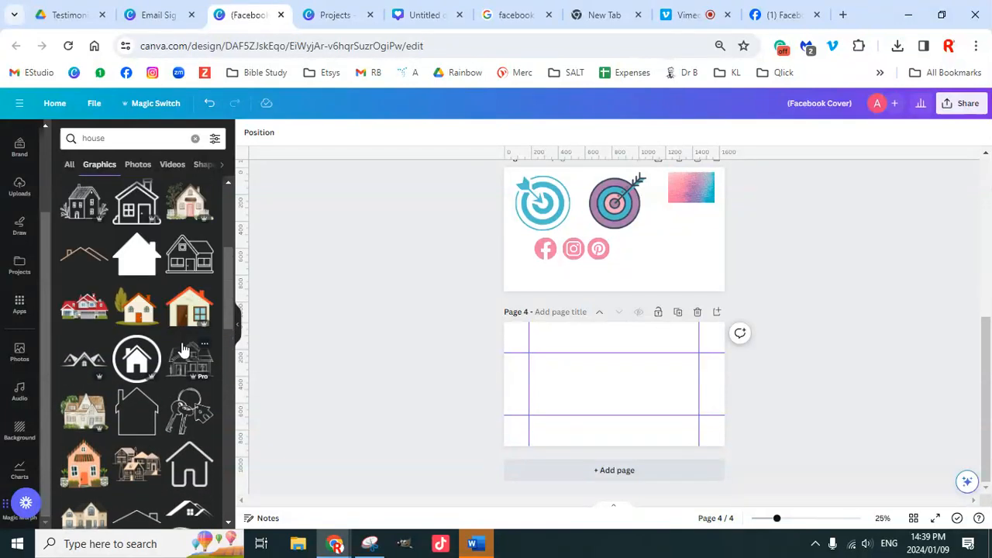
pyautogui.scroll(-4, 183, 351)
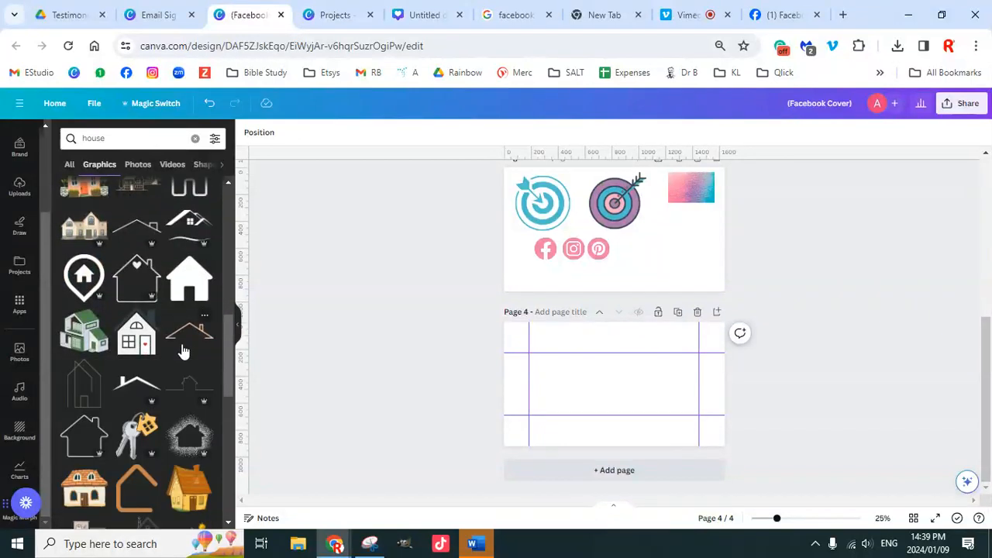
pyautogui.scroll(-3, 183, 351)
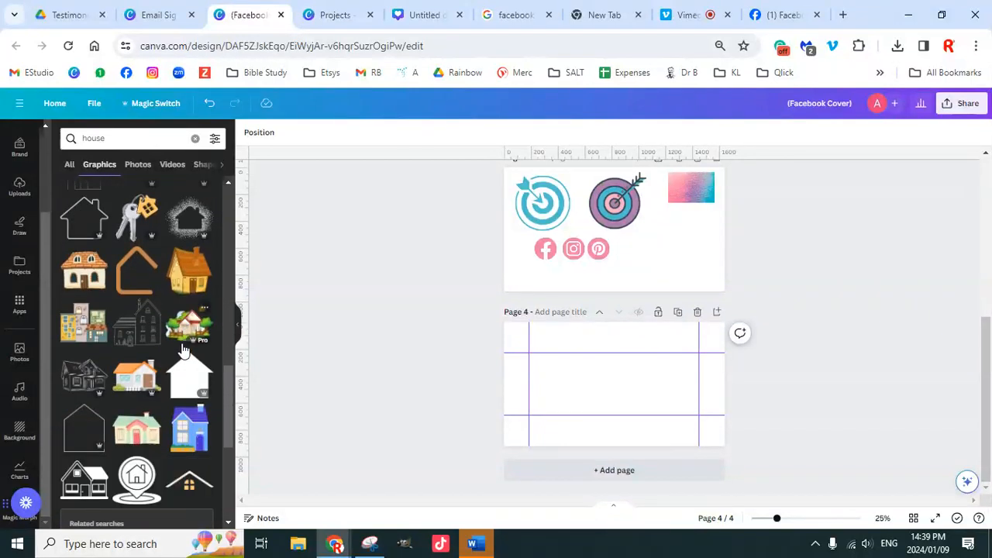
pyautogui.scroll(-2, 183, 351)
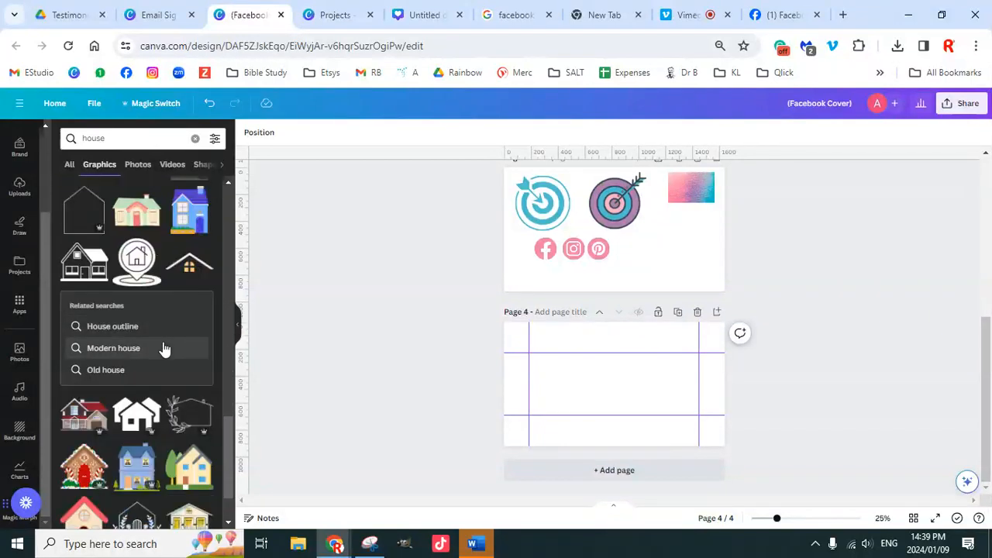
pyautogui.scroll(-2, 172, 348)
pyautogui.scroll(-3, 167, 350)
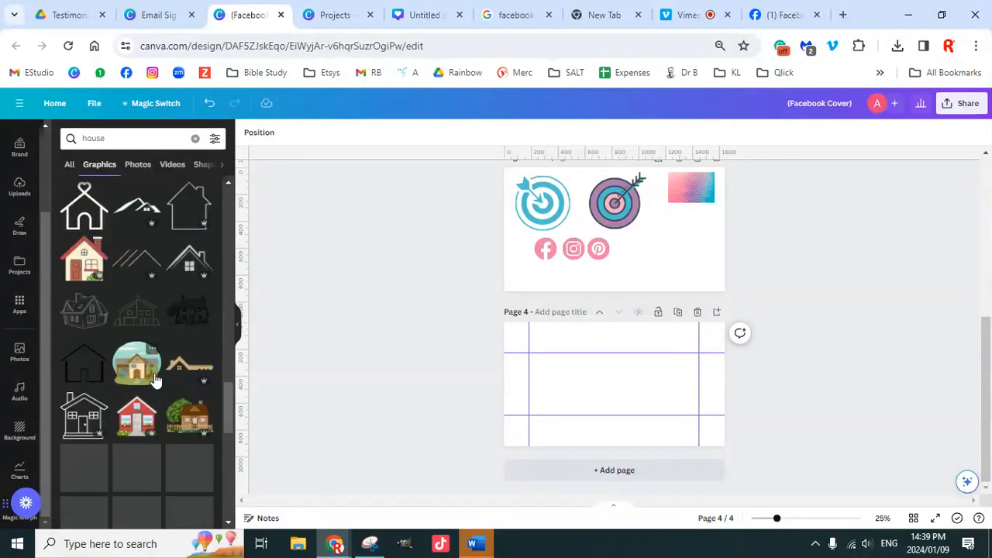
pyautogui.scroll(2, 163, 348)
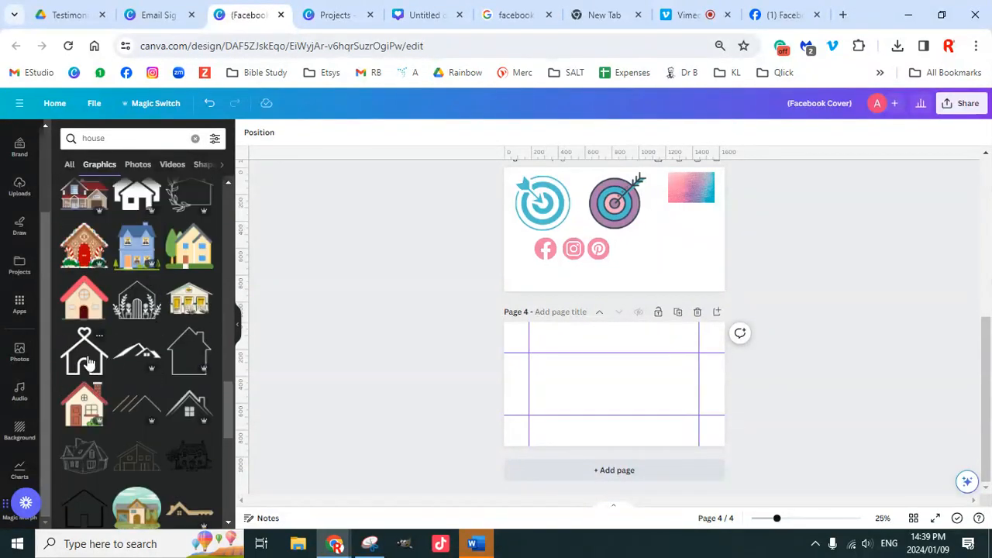
pyautogui.click(87, 360)
pyautogui.moveTo(640, 359); pyautogui.dragTo(668, 336)
pyautogui.moveTo(590, 408); pyautogui.dragTo(561, 432)
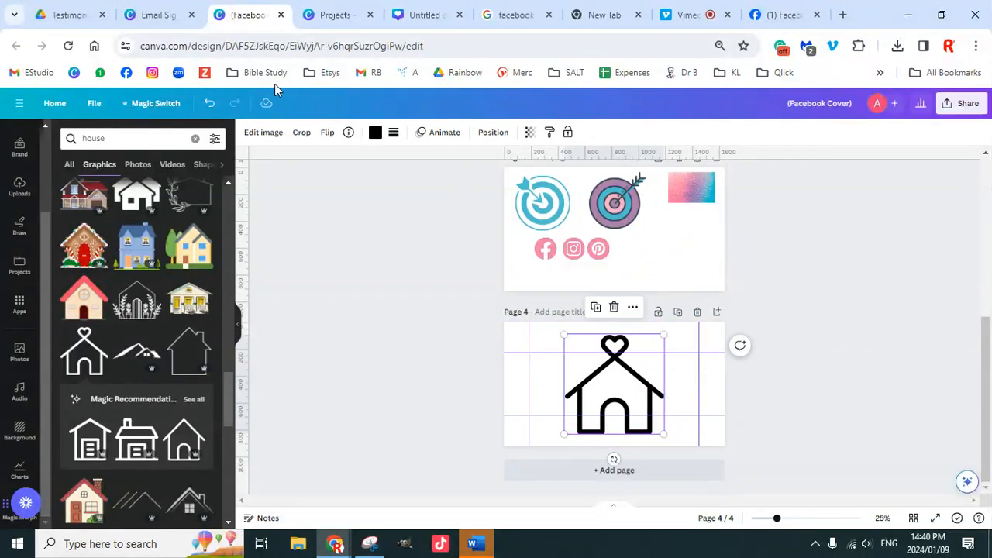
pyautogui.click(301, 133)
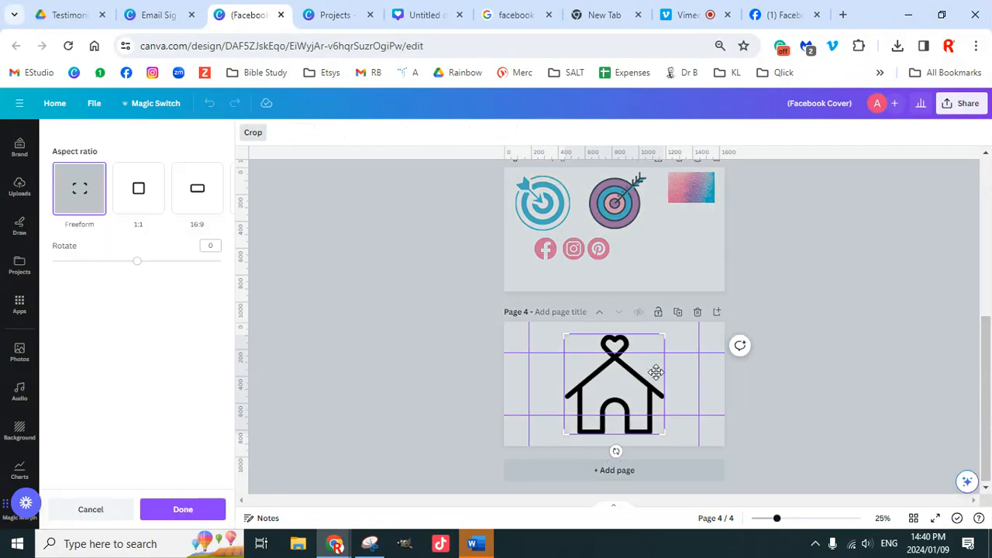
pyautogui.moveTo(666, 333); pyautogui.dragTo(614, 330)
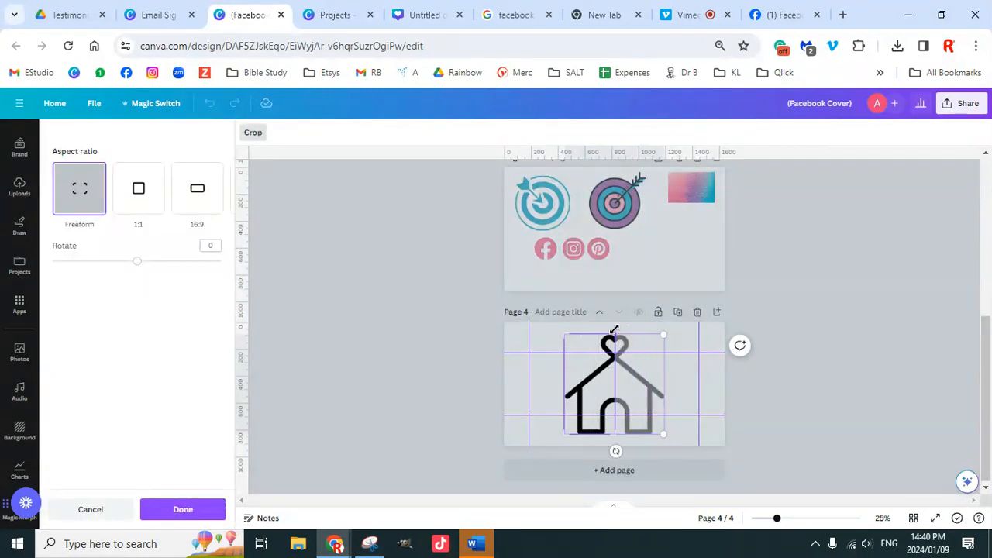
pyautogui.click(824, 342)
pyautogui.moveTo(616, 382); pyautogui.dragTo(712, 379)
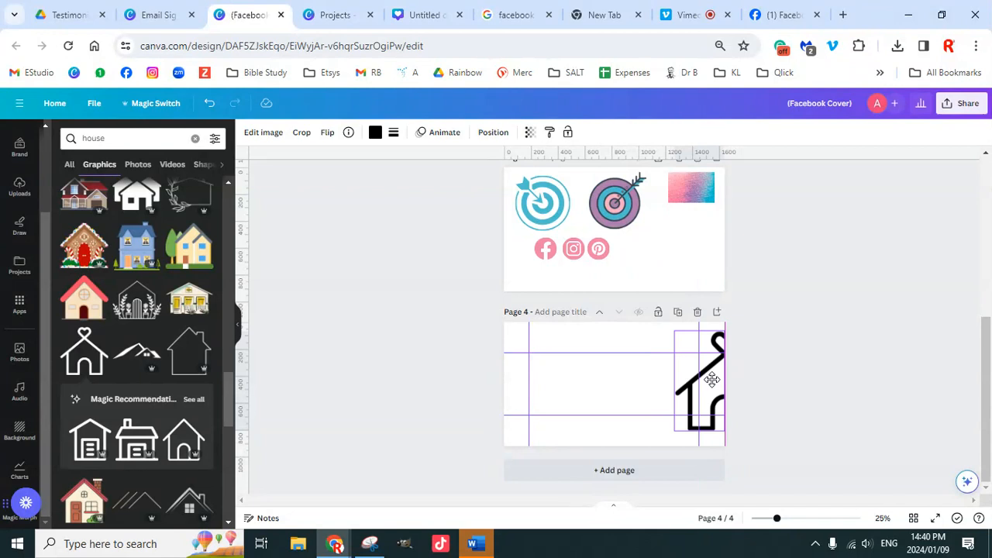
pyautogui.moveTo(711, 379); pyautogui.dragTo(606, 372)
pyautogui.press('Delete')
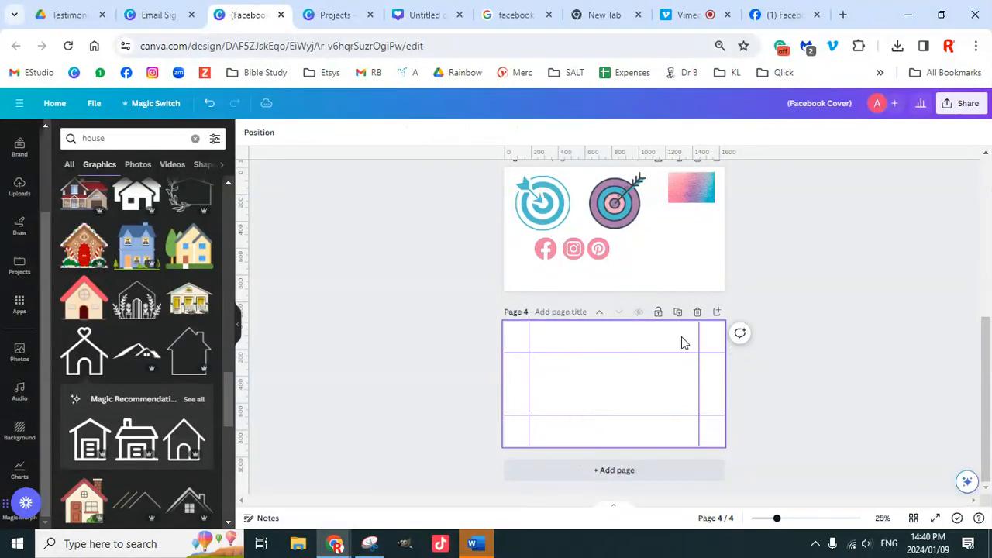
pyautogui.scroll(-4, 132, 223)
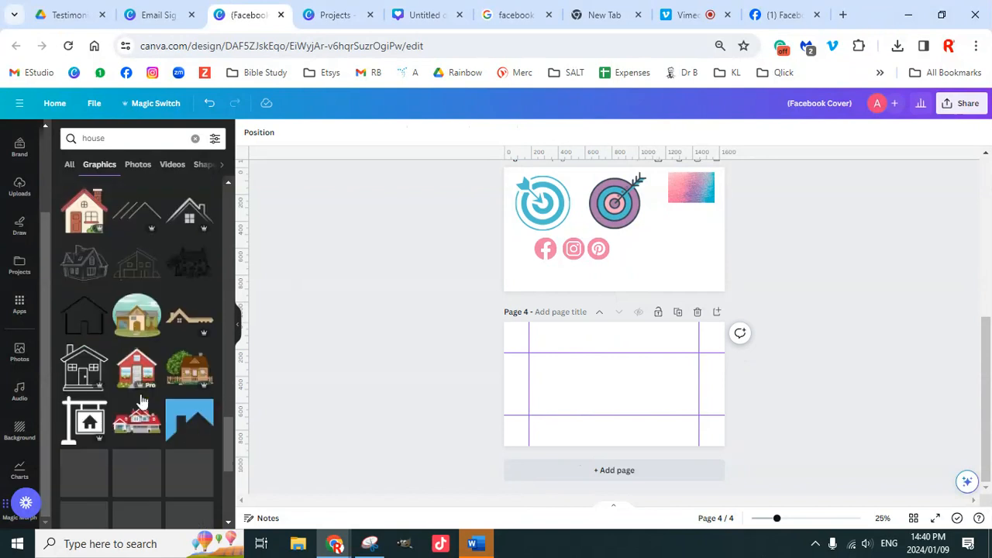
# Step: Search 'stick man' and add a large outline stick figure with raised arms to page 4
pyautogui.click(114, 139)
pyautogui.press('BackSpace')
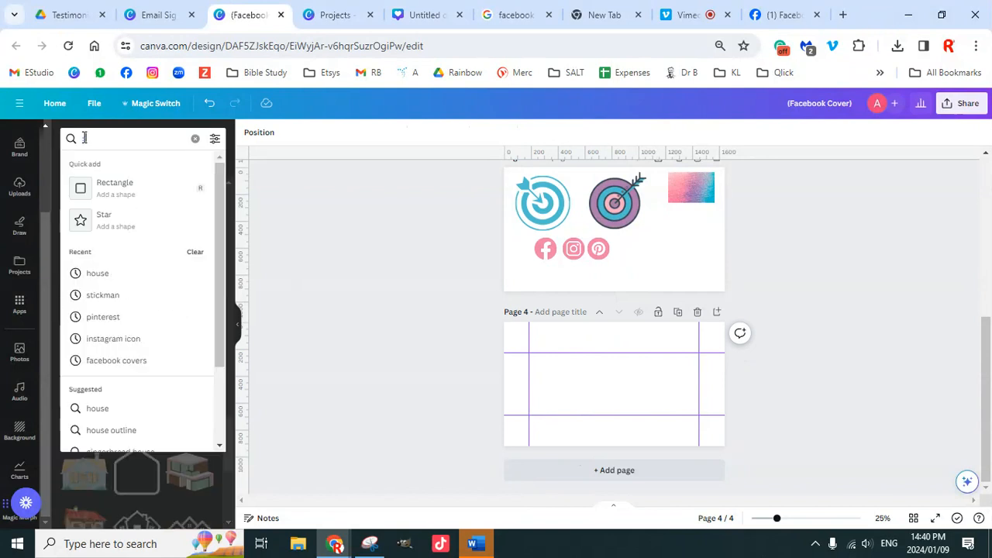
pyautogui.write('stick')
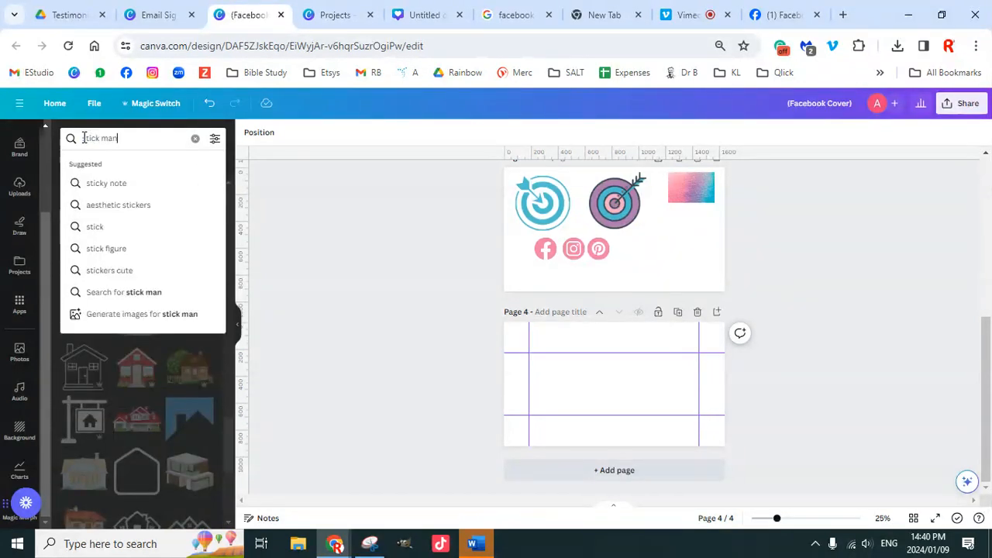
pyautogui.write(' man')
pyautogui.press('Return')
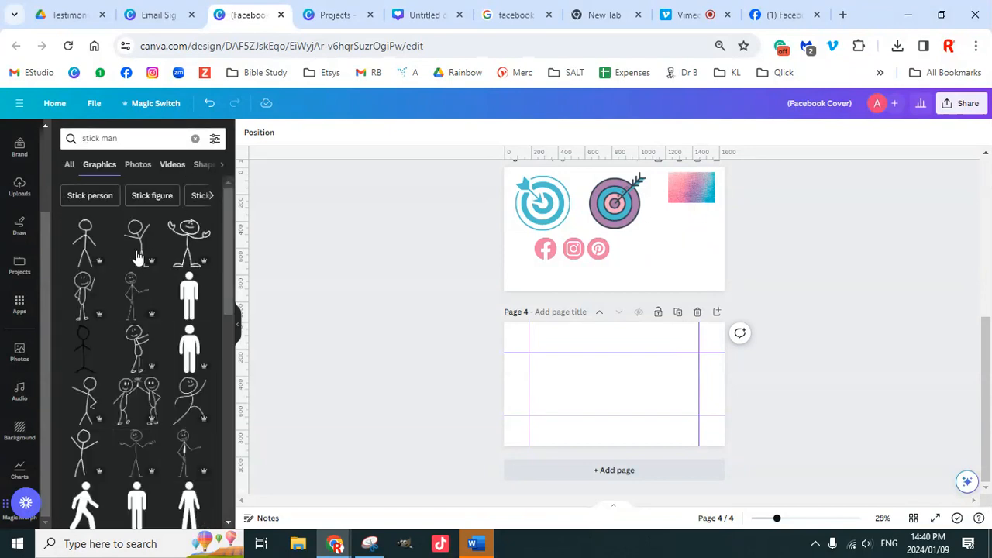
pyautogui.scroll(-3, 155, 391)
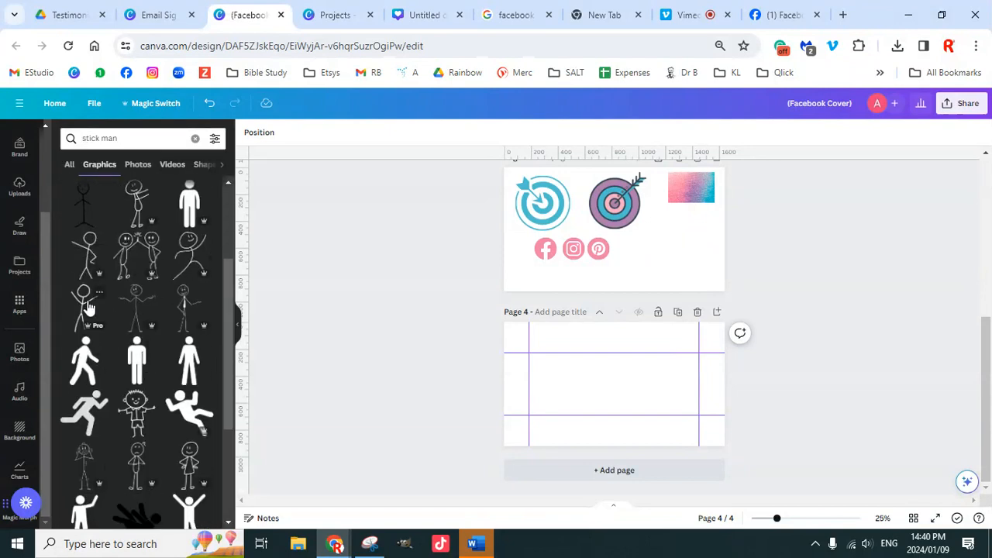
pyautogui.click(88, 308)
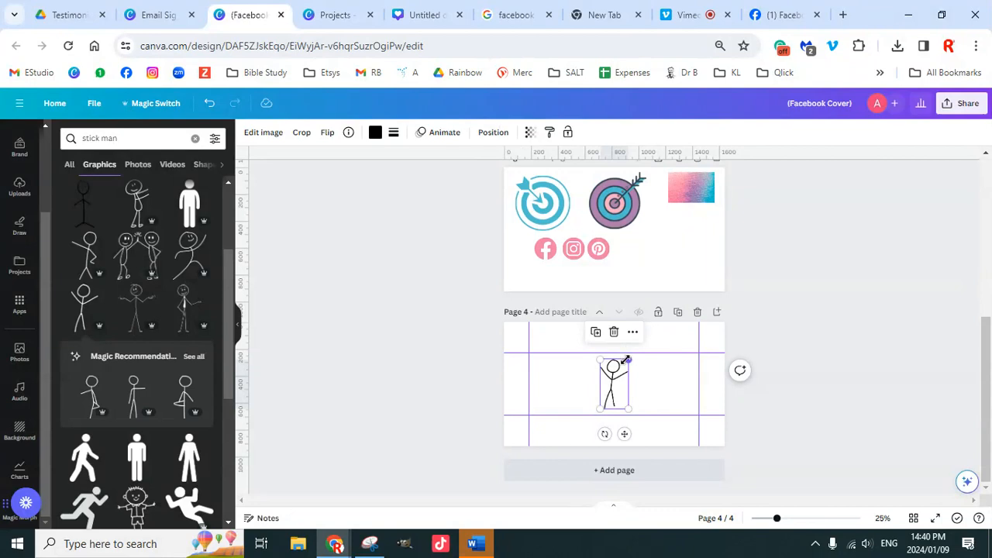
pyautogui.moveTo(626, 361); pyautogui.dragTo(644, 329)
pyautogui.moveTo(600, 408); pyautogui.dragTo(582, 441)
pyautogui.moveTo(777, 523); pyautogui.dragTo(809, 519)
pyautogui.scroll(-3, 760, 401)
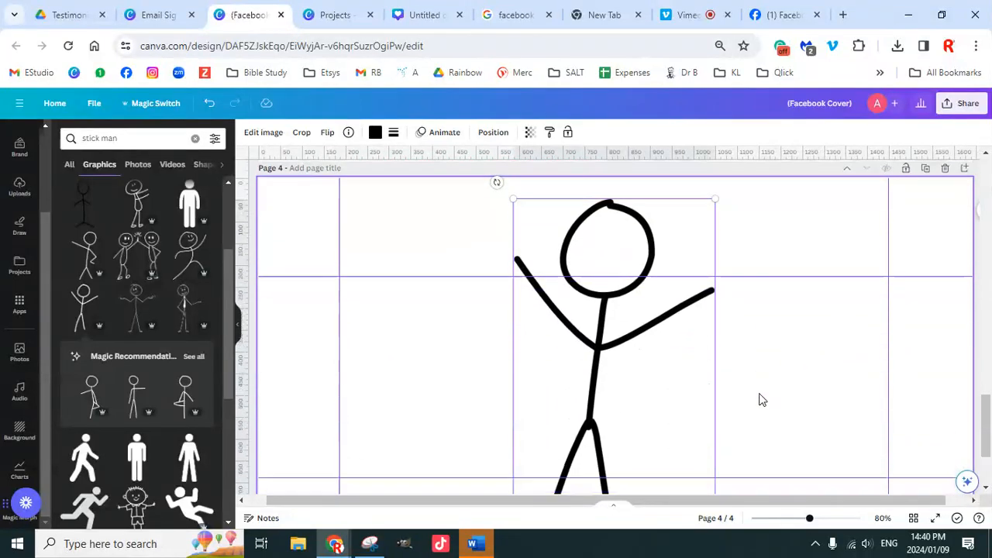
pyautogui.scroll(1, 749, 388)
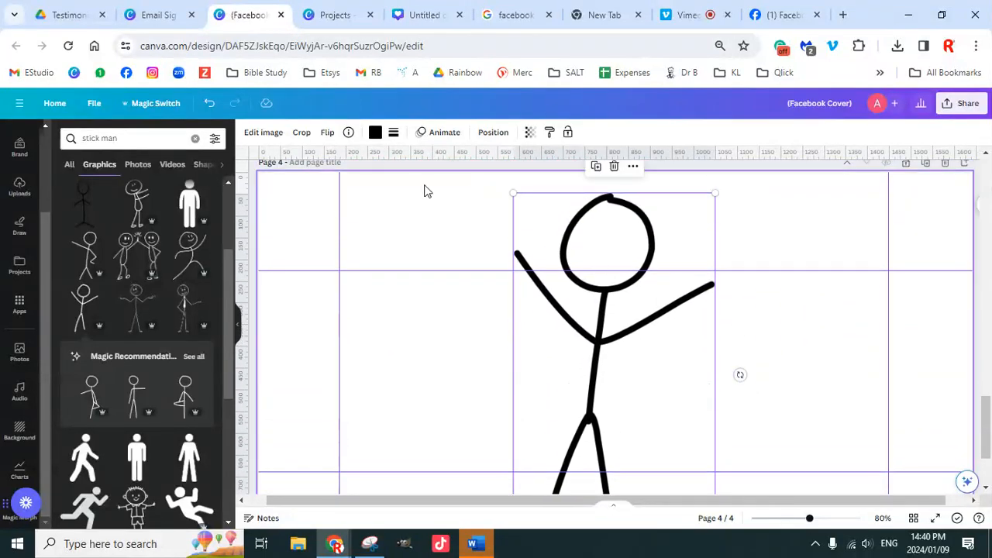
# Step: Search 'eyes for stickman' and browse, then type 'smiley face' as a new search
pyautogui.click(138, 137)
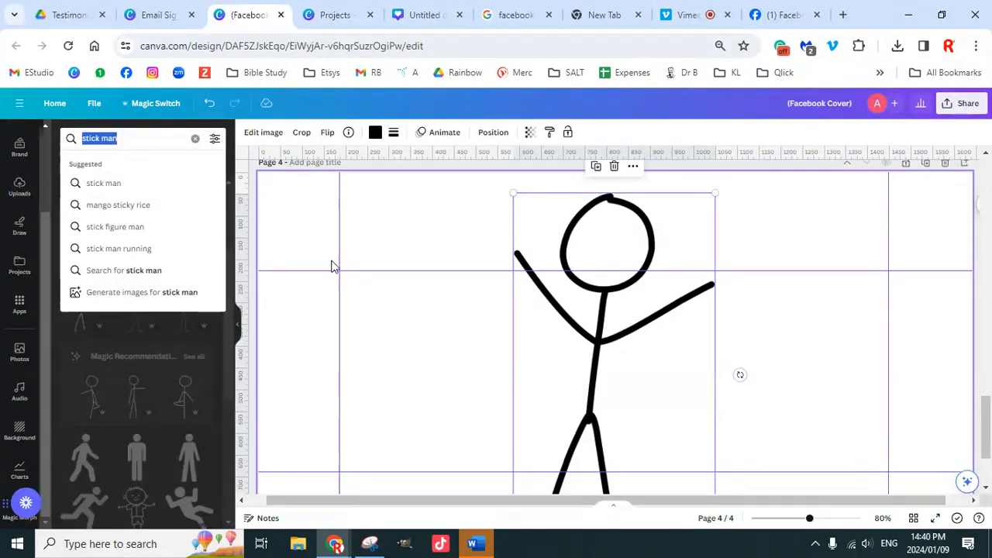
pyautogui.write('eyes')
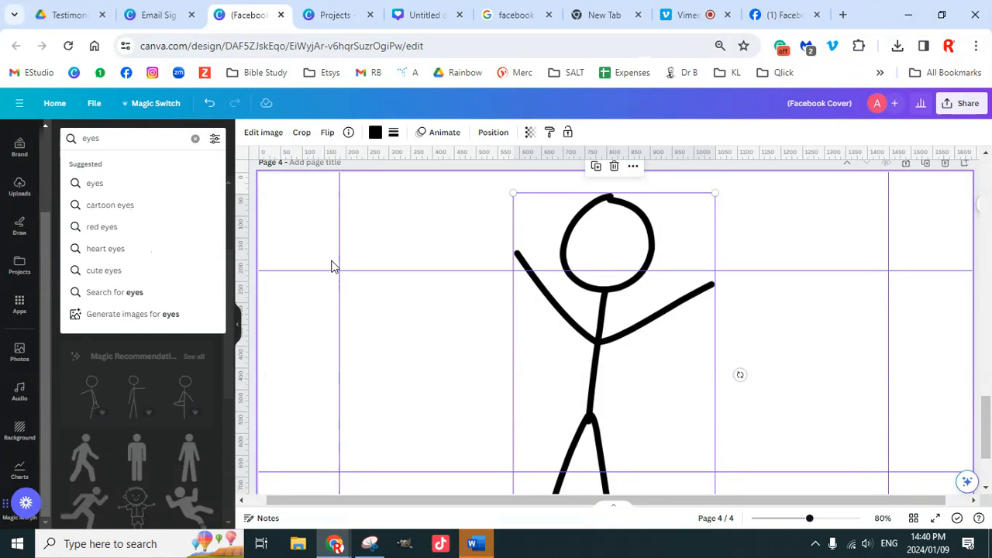
pyautogui.write(' for stickman')
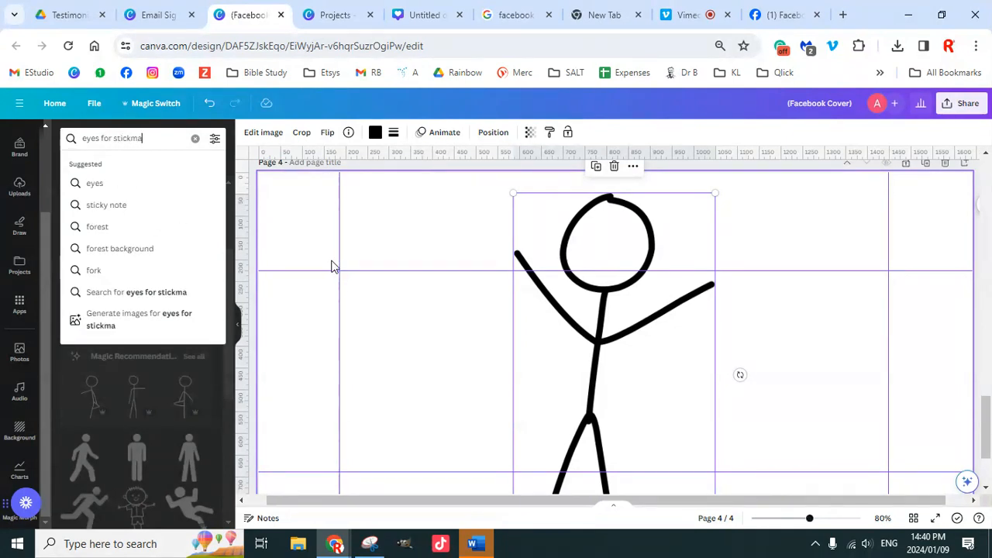
pyautogui.press('Return')
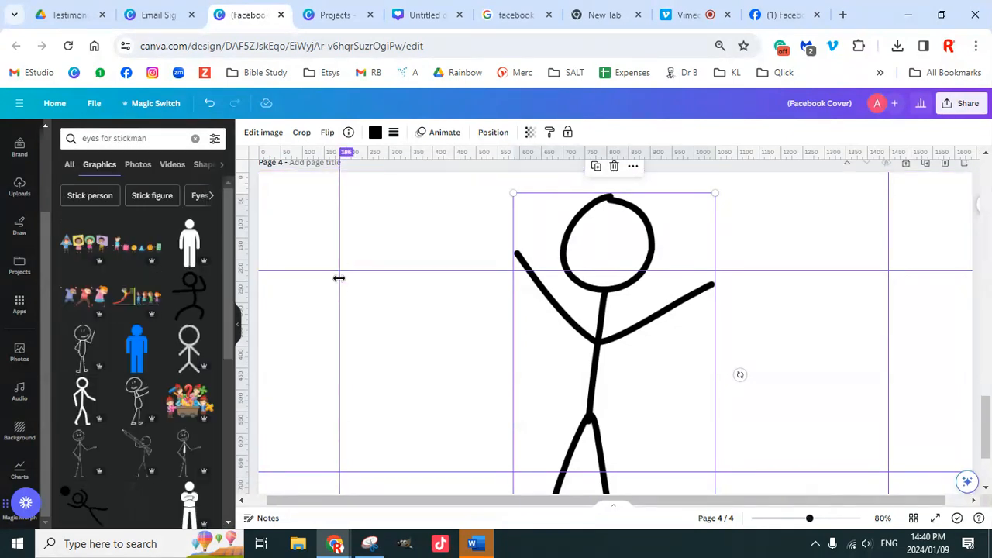
pyautogui.scroll(-4, 136, 434)
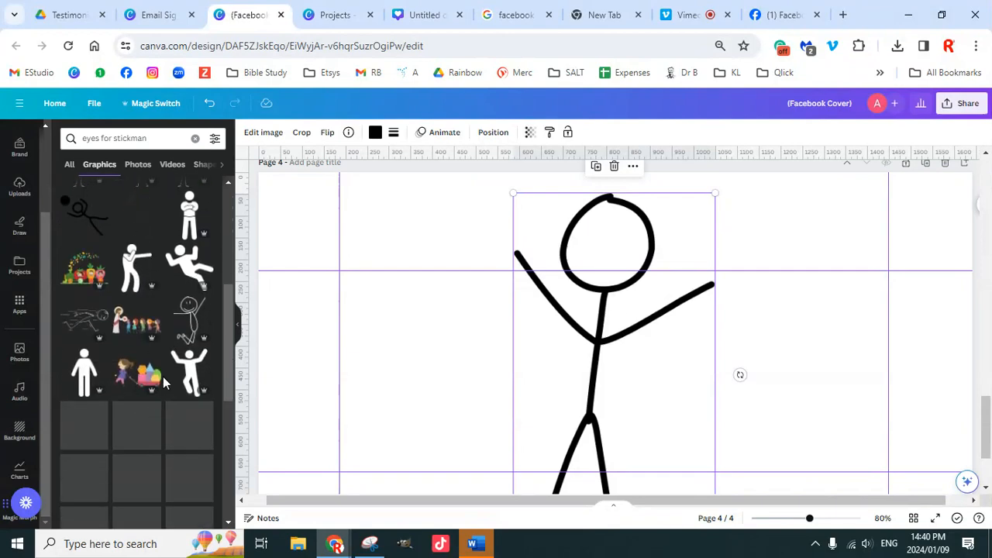
pyautogui.scroll(-3, 163, 380)
pyautogui.scroll(7, 130, 274)
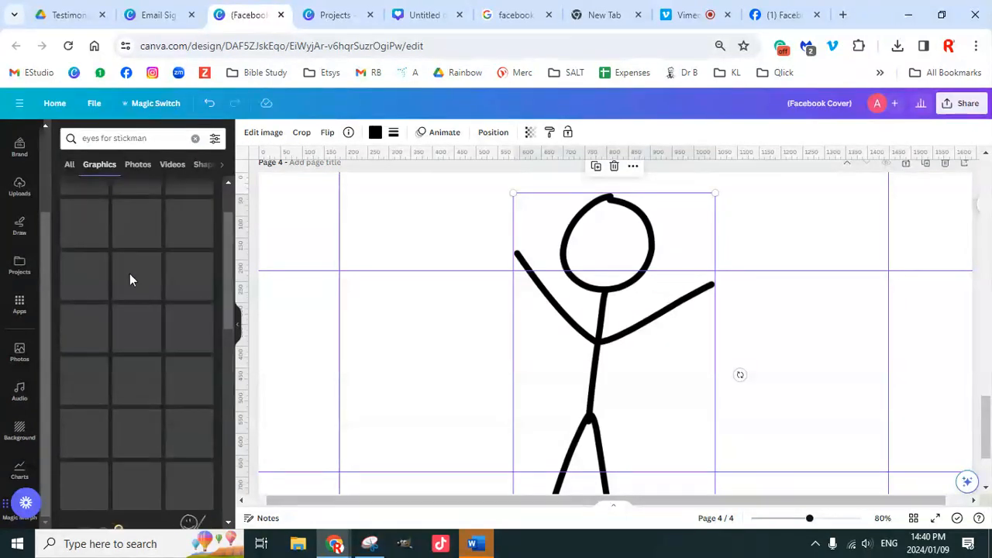
pyautogui.click(157, 140)
pyautogui.write('smiley fa')
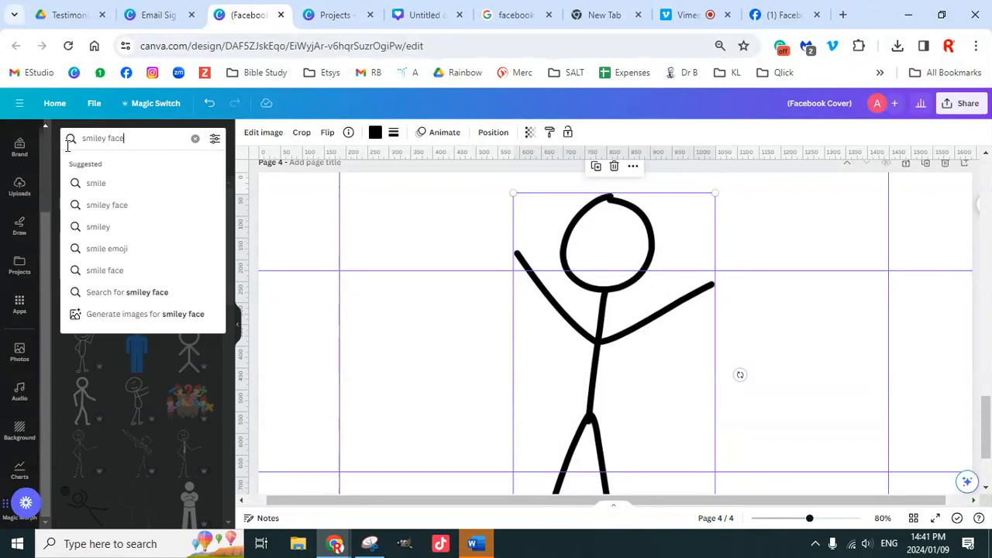
pyautogui.write('ce')
# Step: Add a plain smile graphic sized onto the stick figure's head, then type 'windey road' as a new search
pyautogui.press('Return')
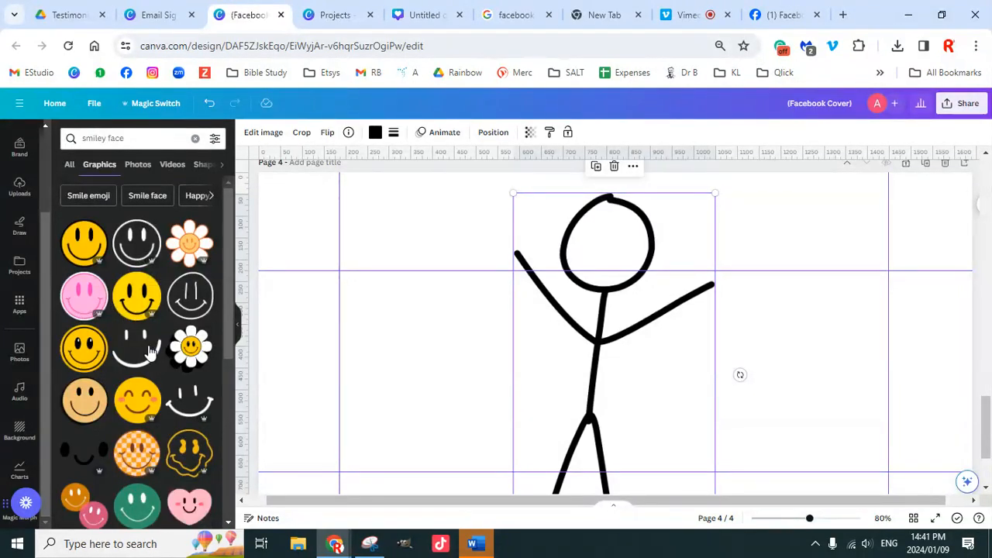
pyautogui.click(150, 350)
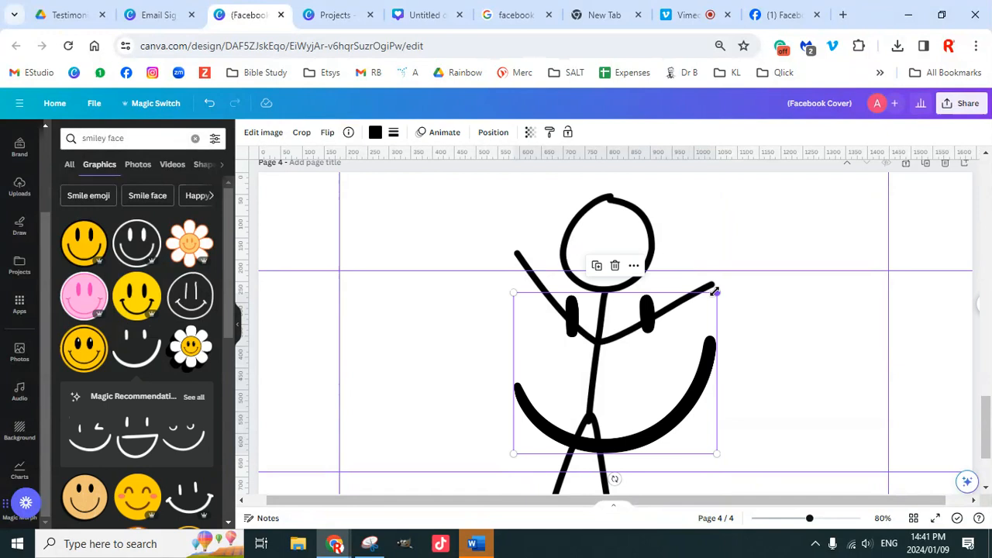
pyautogui.moveTo(715, 292); pyautogui.dragTo(613, 248)
pyautogui.scroll(-2, 775, 349)
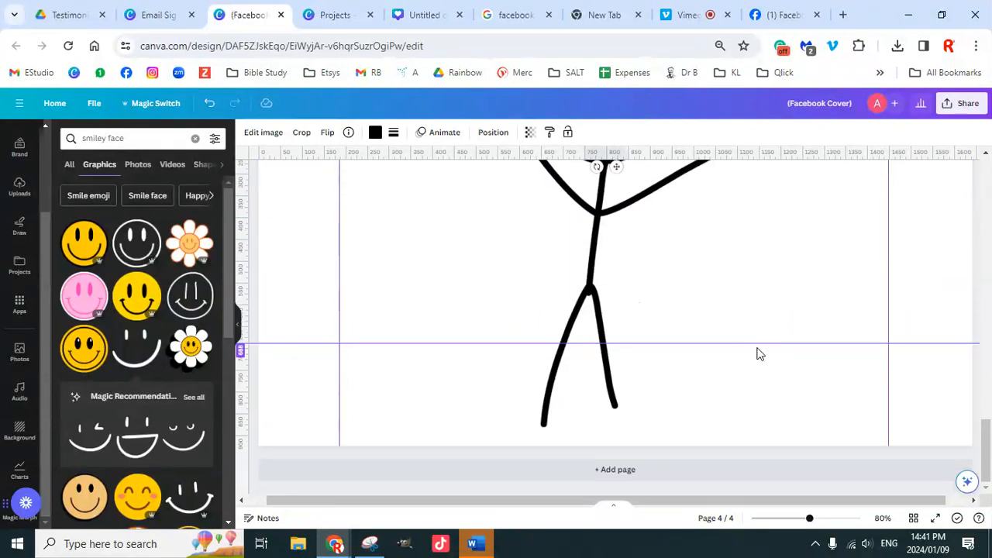
pyautogui.click(196, 139)
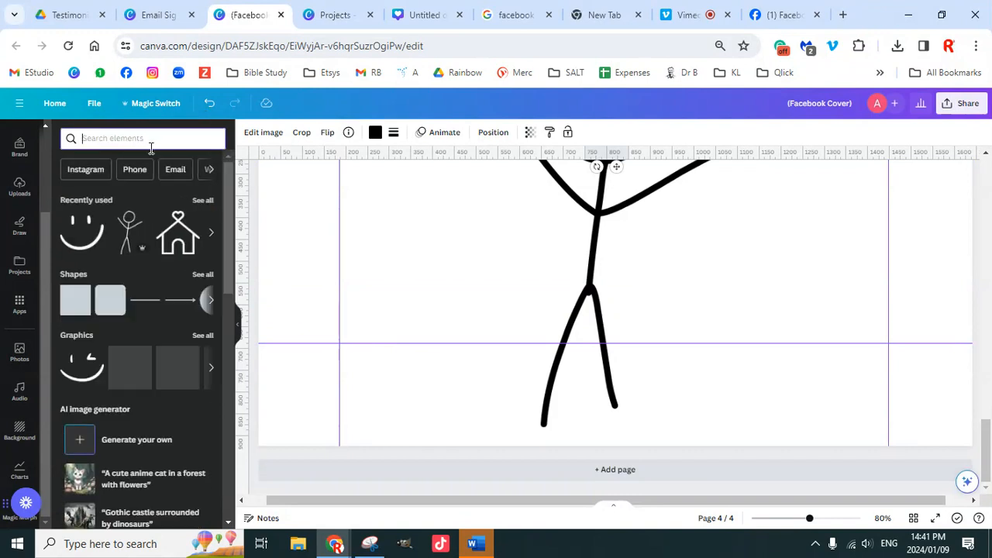
pyautogui.write('win')
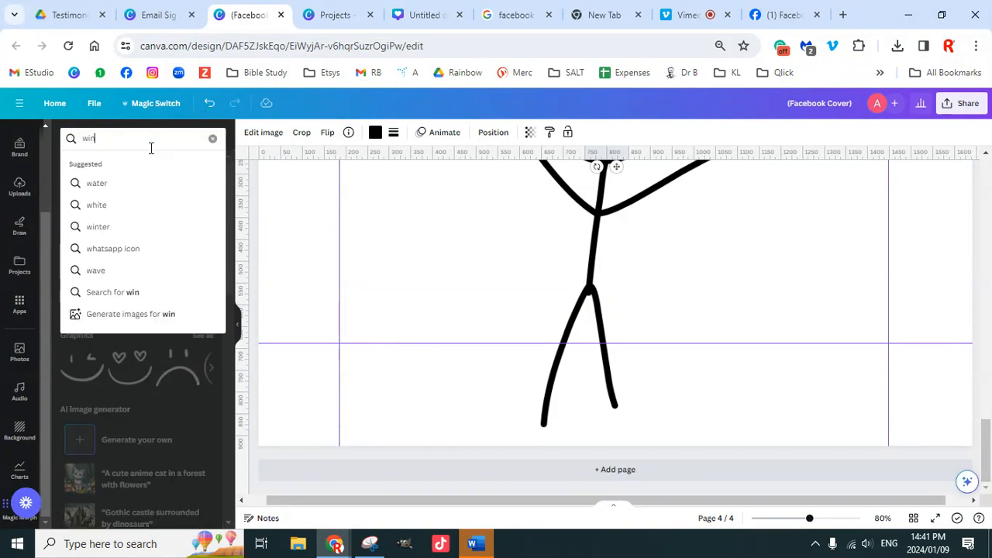
pyautogui.write('dey road')
# Step: Search 'windey road', show all road graphics and scroll through the results
pyautogui.press('Return')
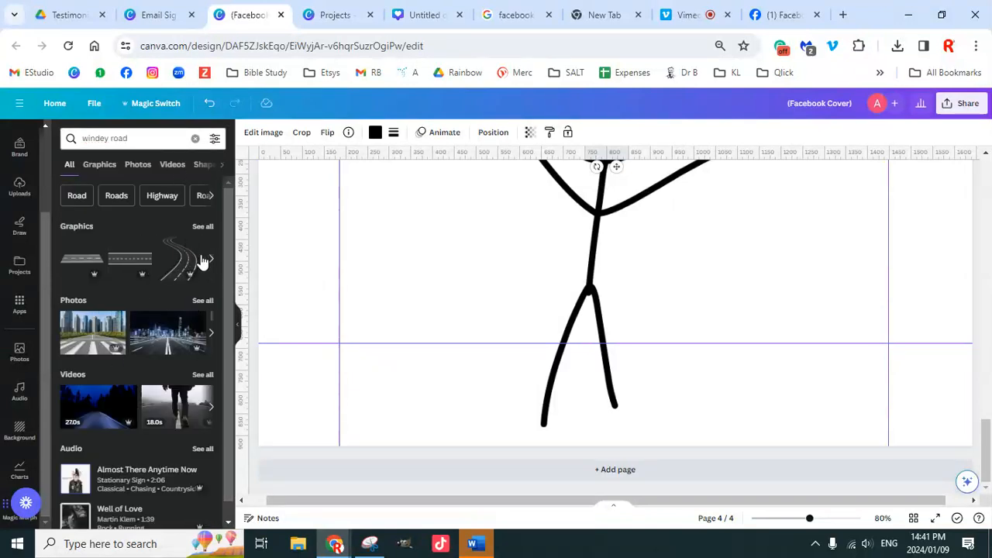
pyautogui.click(203, 228)
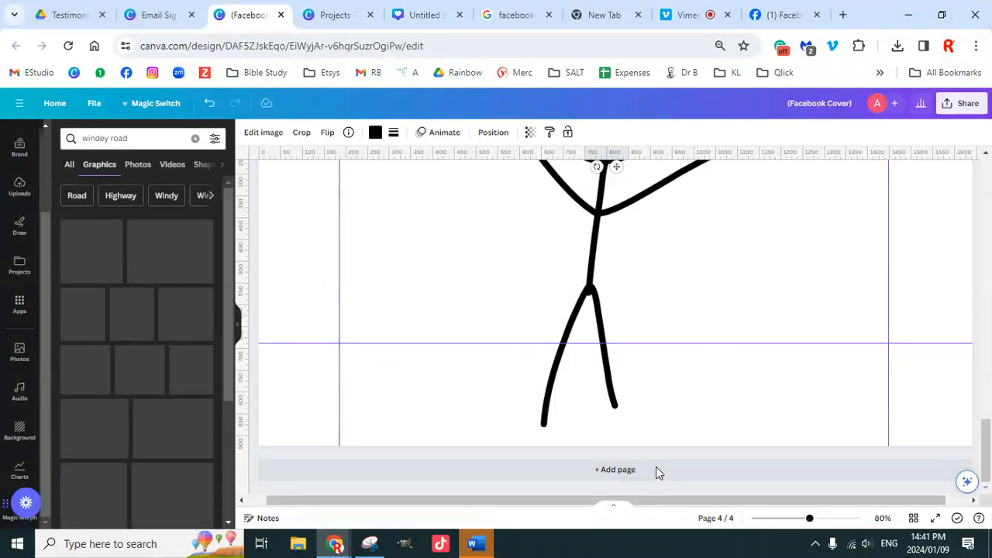
pyautogui.moveTo(810, 519); pyautogui.dragTo(789, 513)
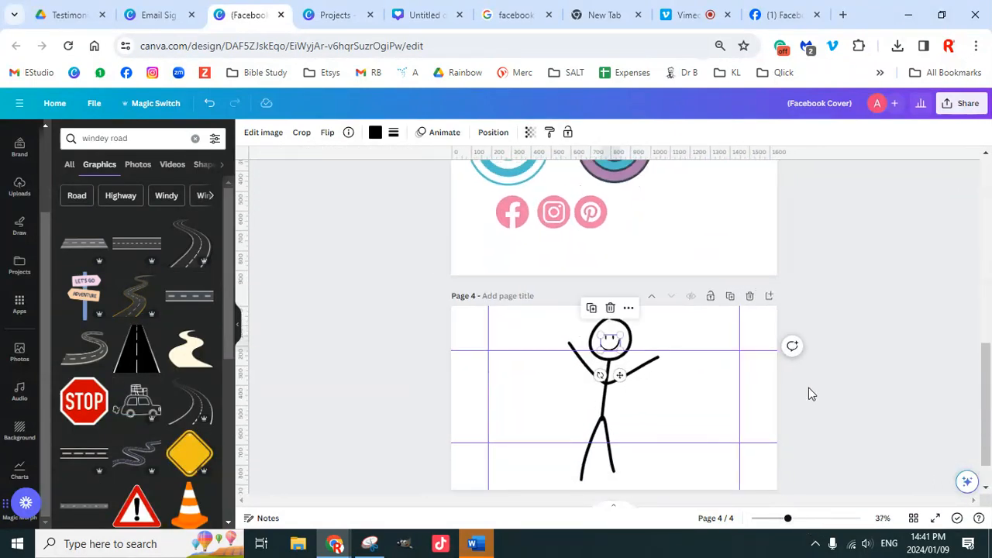
pyautogui.click(323, 327)
pyautogui.scroll(-1, 152, 408)
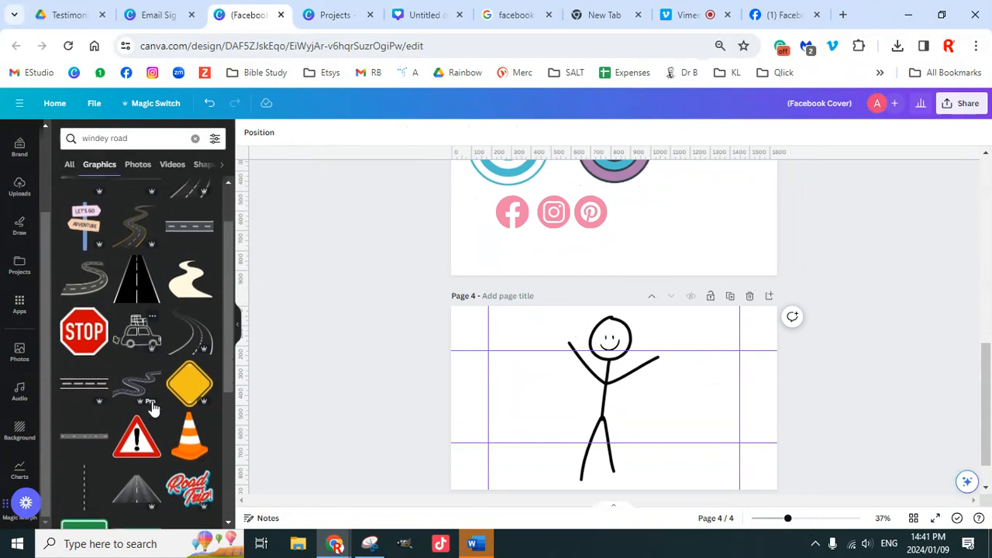
pyautogui.scroll(-1, 153, 408)
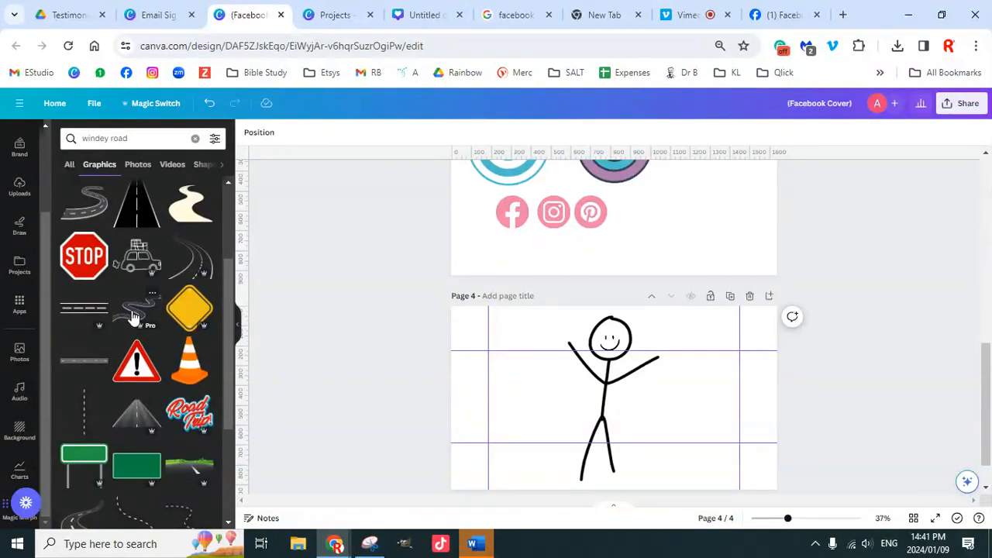
# Step: Try several road graphics, keeping a curvy road enlarged and tilted about -60° below the figure
pyautogui.click(190, 273)
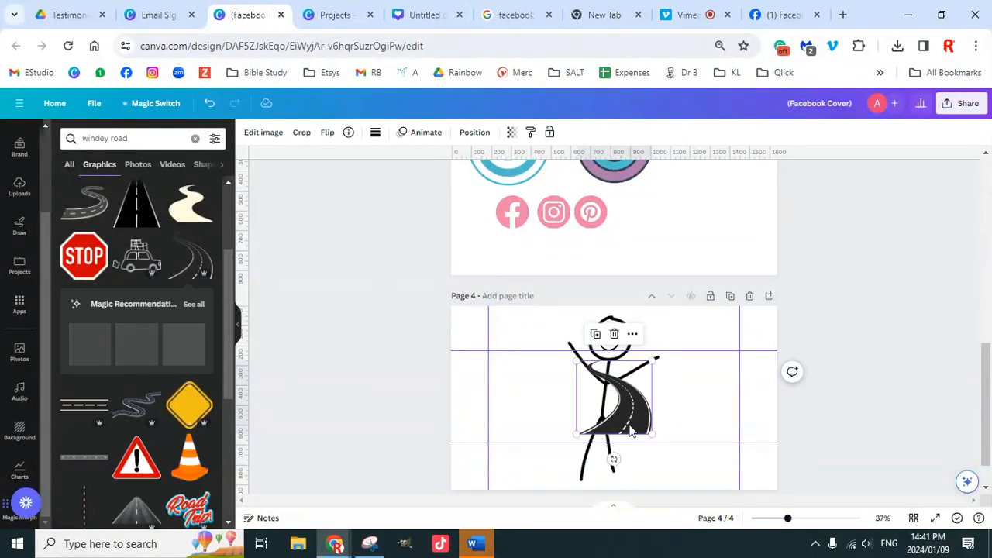
pyautogui.press('Delete')
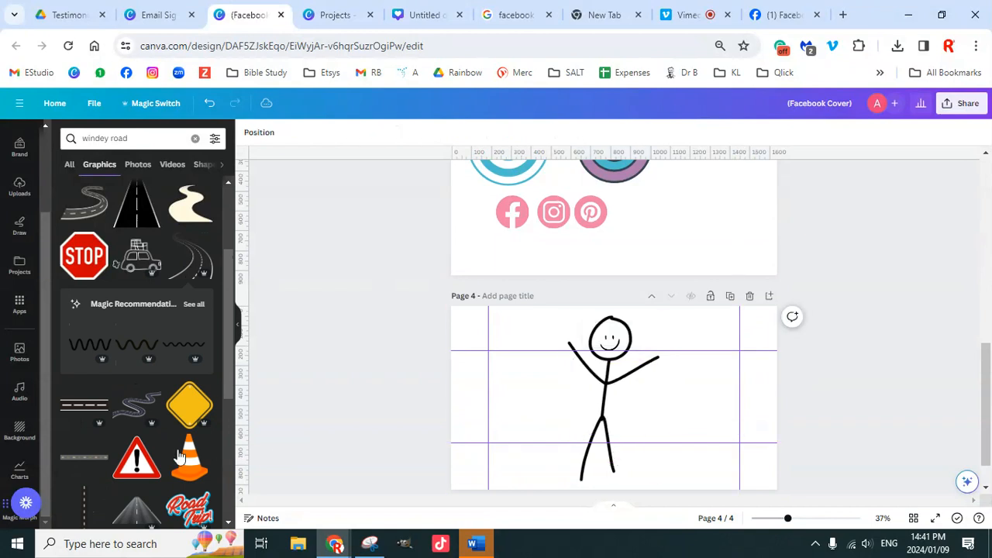
pyautogui.click(74, 411)
pyautogui.moveTo(649, 401); pyautogui.dragTo(650, 481)
pyautogui.press('Delete')
pyautogui.click(196, 267)
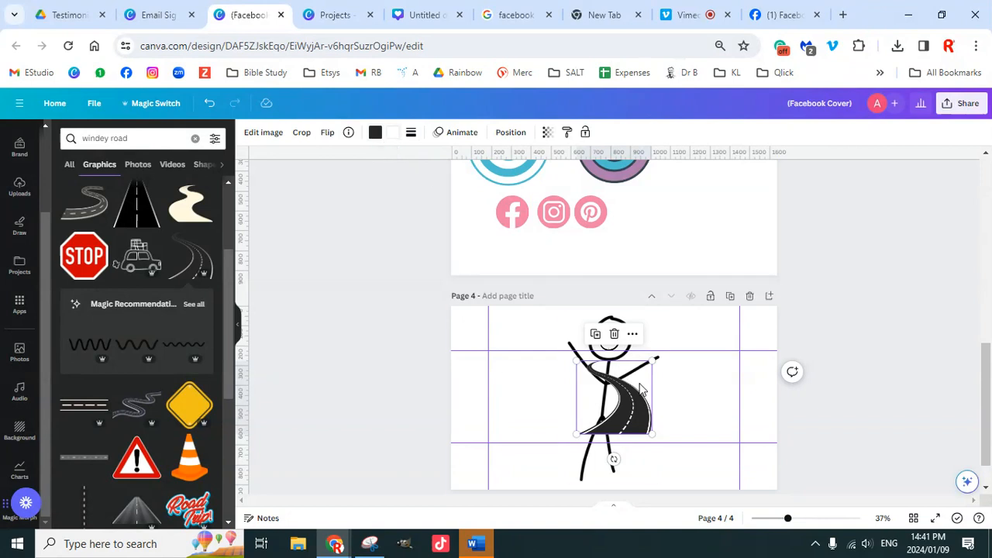
pyautogui.moveTo(644, 417); pyautogui.dragTo(679, 431)
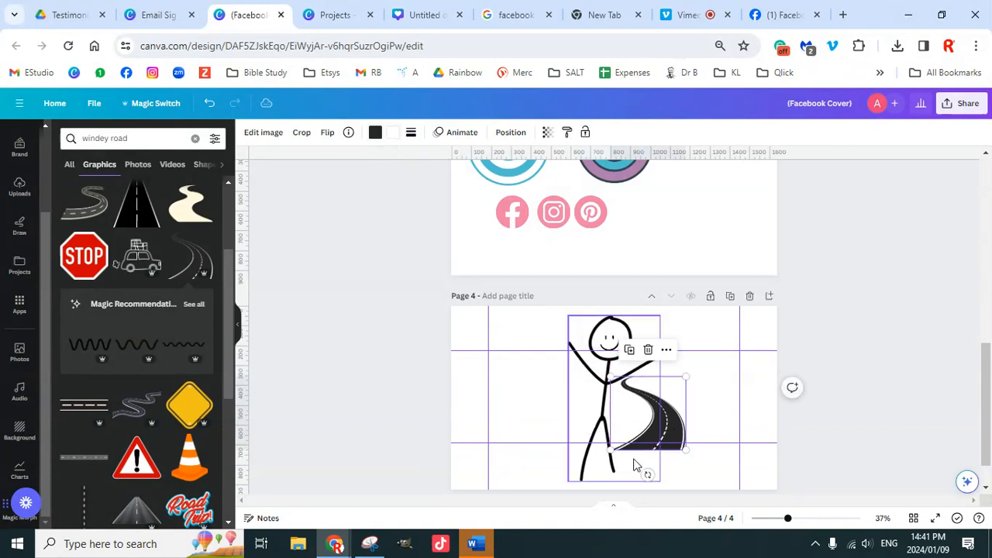
pyautogui.moveTo(648, 474); pyautogui.dragTo(709, 441)
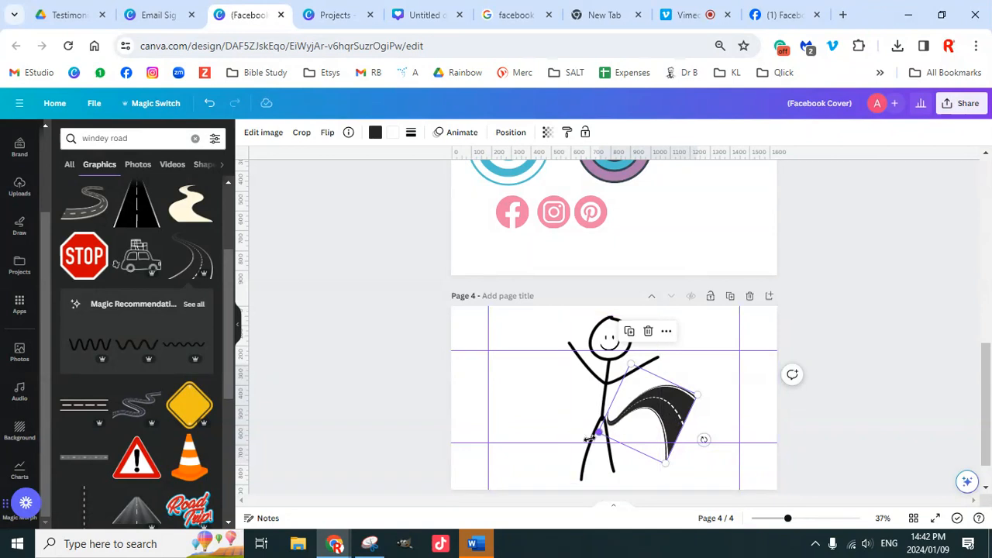
pyautogui.moveTo(590, 439); pyautogui.dragTo(525, 460)
pyautogui.moveTo(670, 416); pyautogui.dragTo(615, 443)
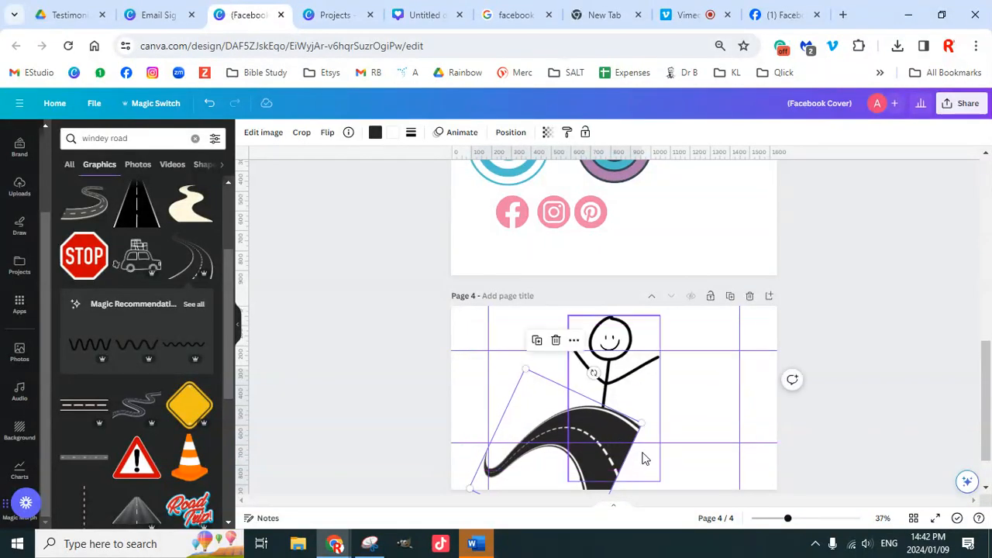
pyautogui.moveTo(593, 368); pyautogui.dragTo(613, 438)
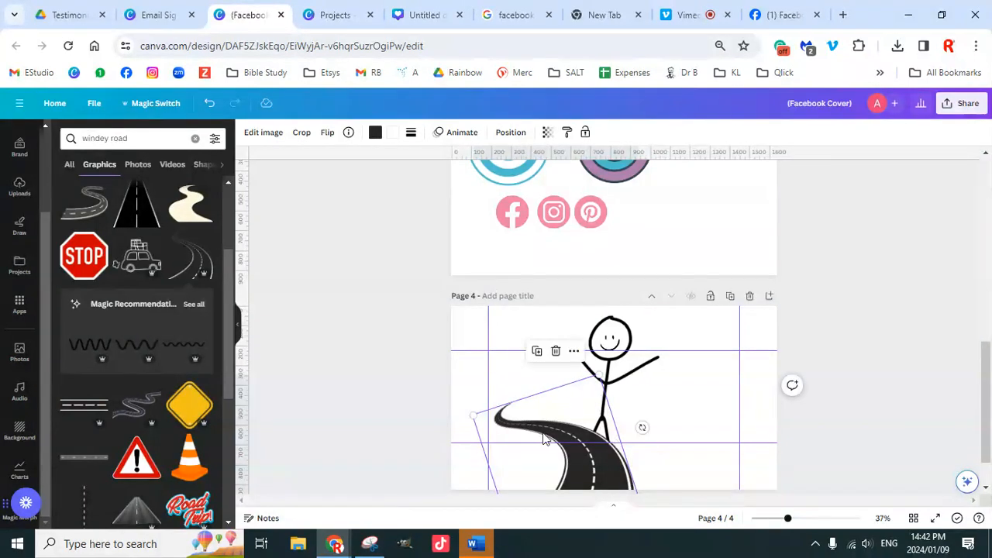
# Step: Recolour the road white with a black second colour, then select the stick figure and its face together
pyautogui.click(393, 133)
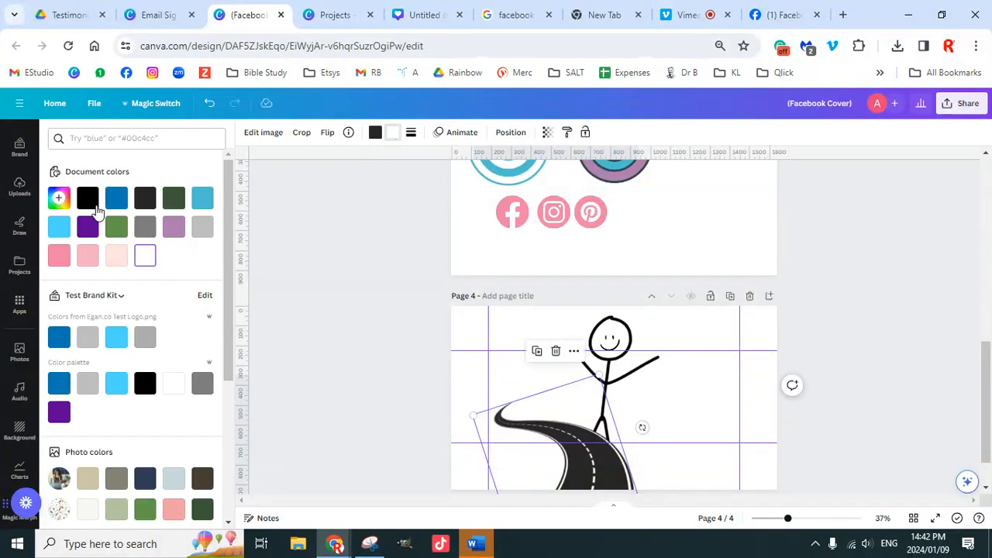
pyautogui.click(87, 199)
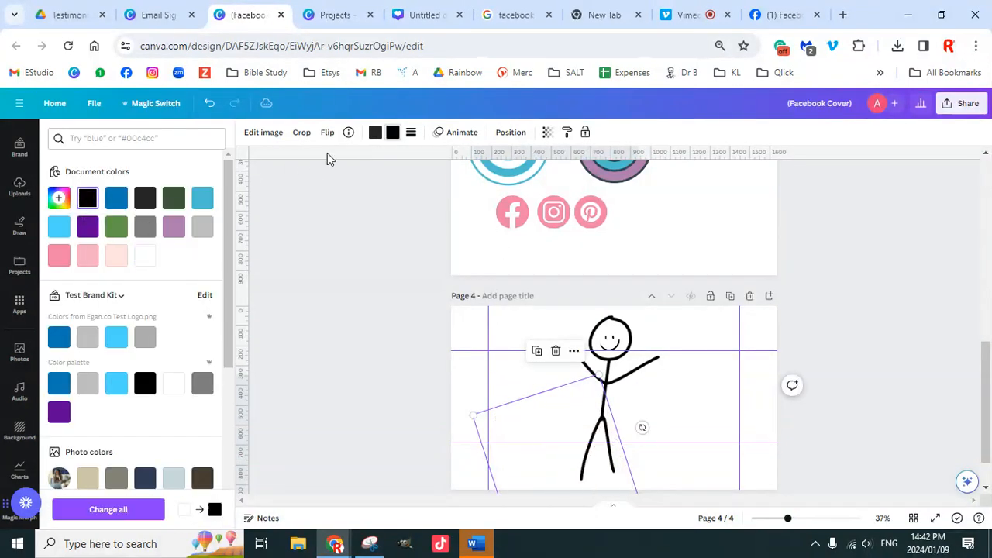
pyautogui.click(374, 133)
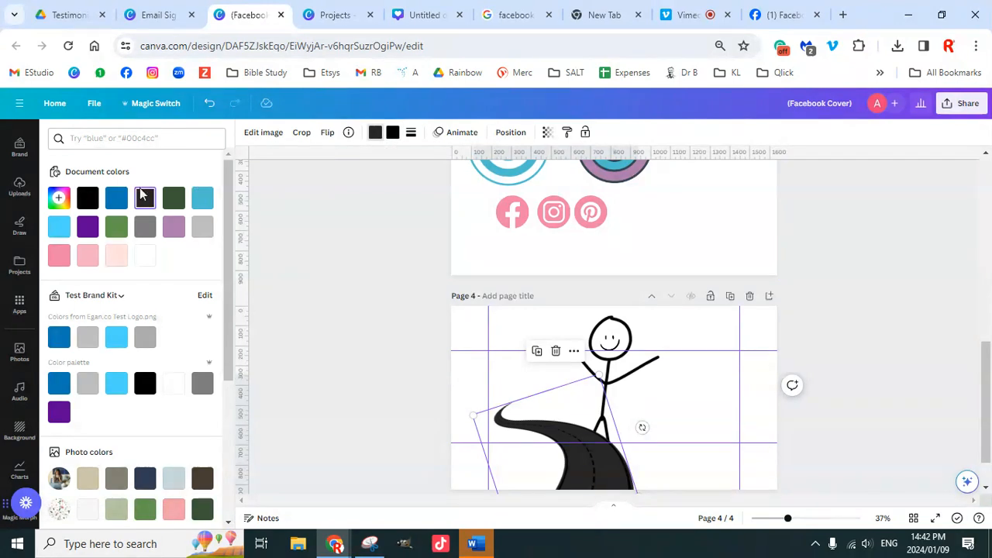
pyautogui.click(145, 256)
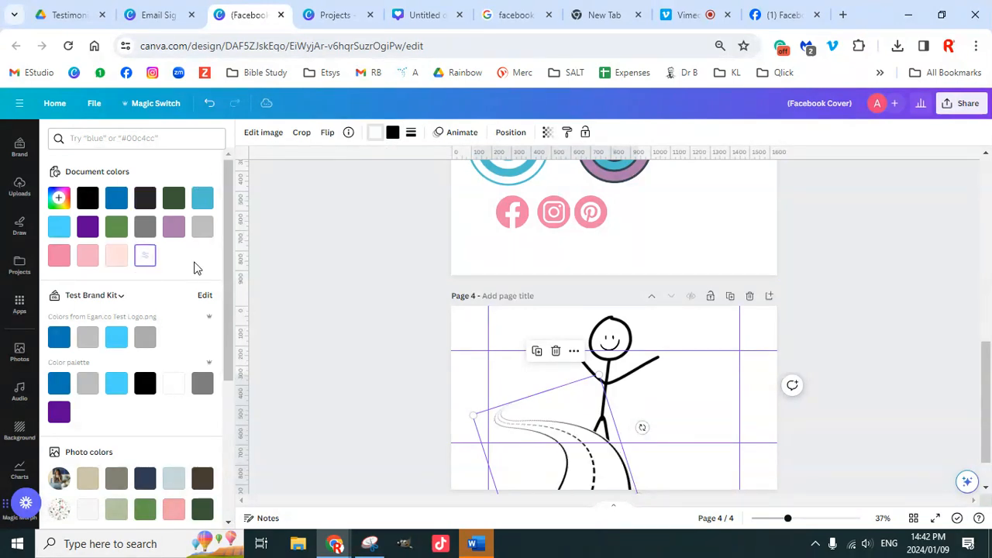
pyautogui.click(830, 359)
pyautogui.click(618, 352)
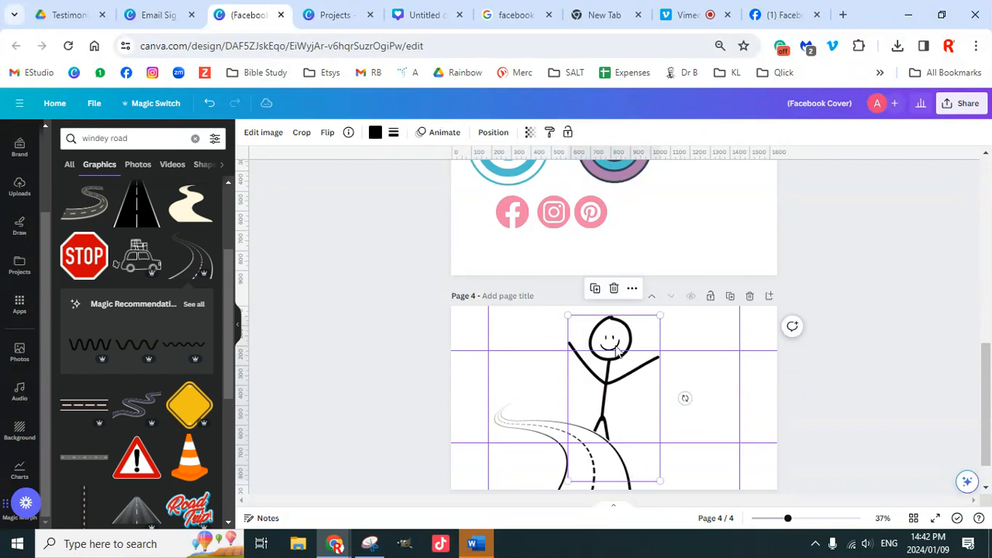
pyautogui.keyDown('shift'); pyautogui.click(613, 345); pyautogui.keyUp('shift')
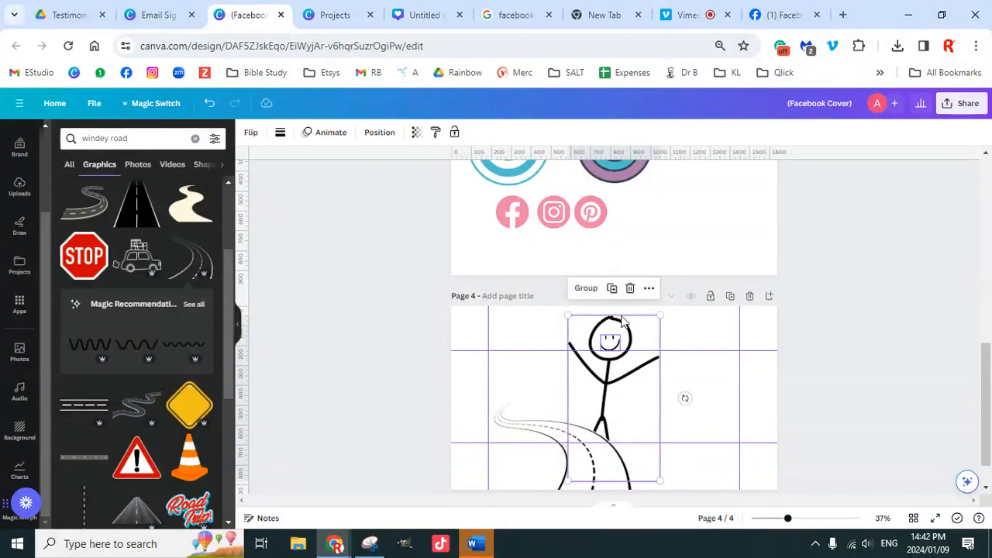
# Step: Group the stick figure with its face and move the group up and left
pyautogui.click(586, 290)
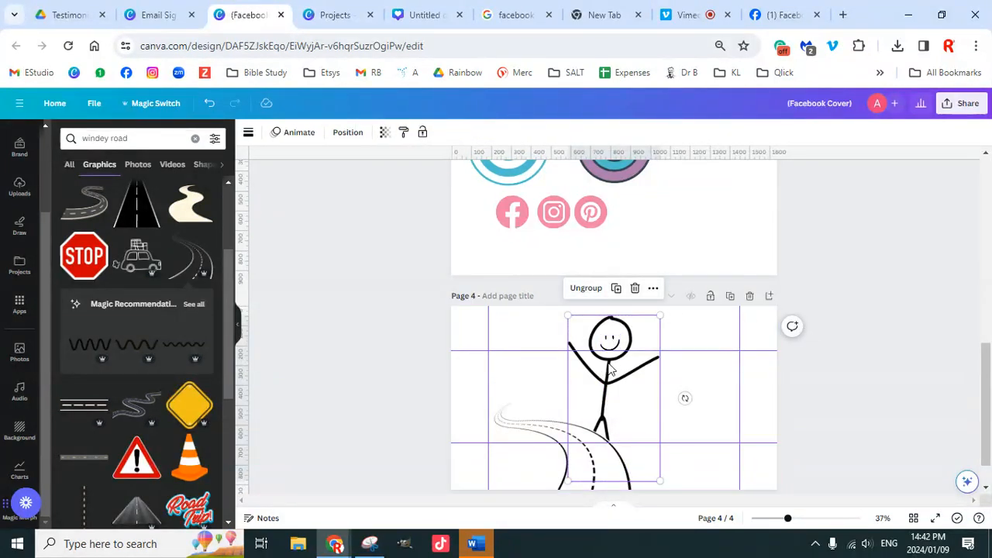
pyautogui.moveTo(614, 345)
pyautogui.mouseDown()
pyautogui.moveTo(595, 321)
pyautogui.moveTo(628, 320)
pyautogui.moveTo(601, 334)
pyautogui.mouseUp()
pyautogui.click(834, 392)
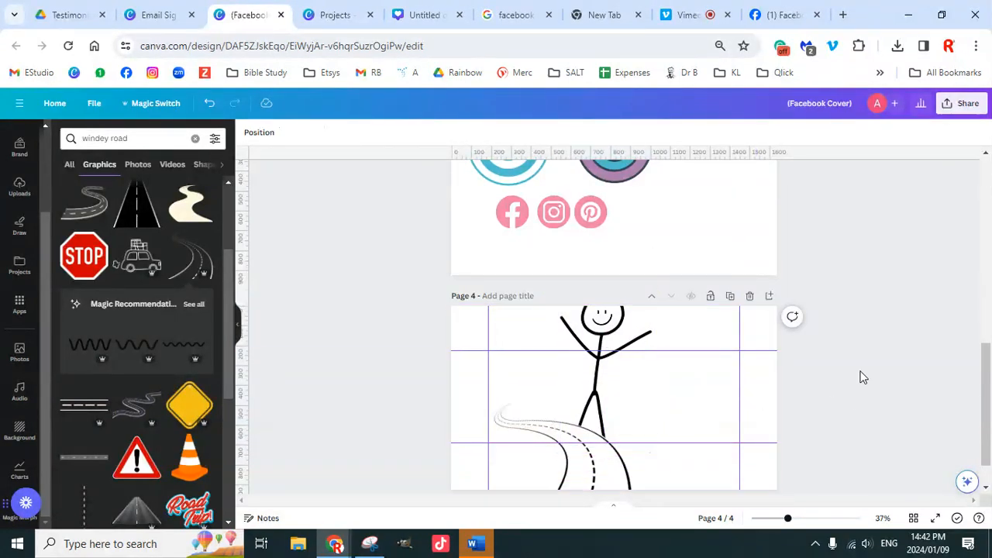
pyautogui.scroll(-1, 859, 379)
# Step: Check the road's layer arrangement, then shrink the stick figure group so it stands on the road
pyautogui.click(574, 436)
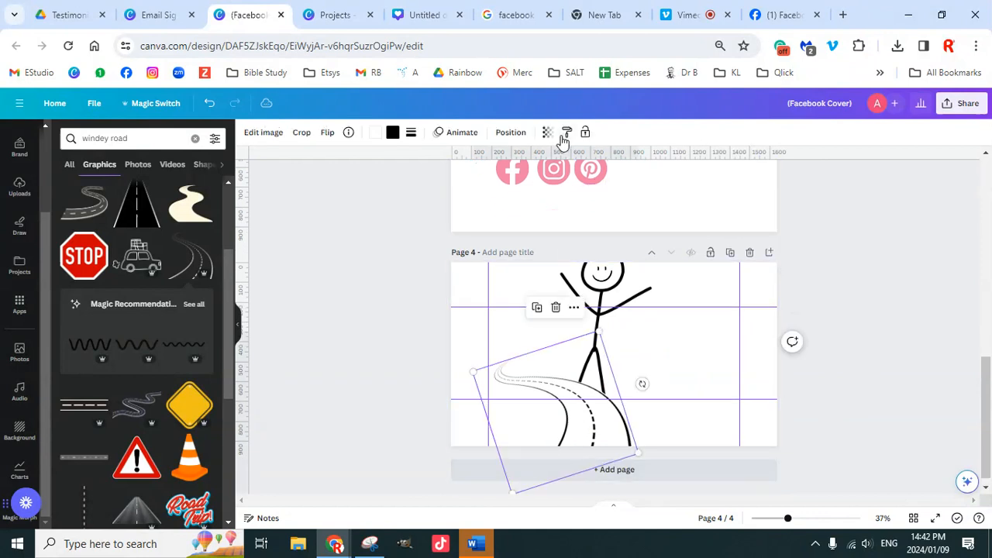
pyautogui.click(511, 133)
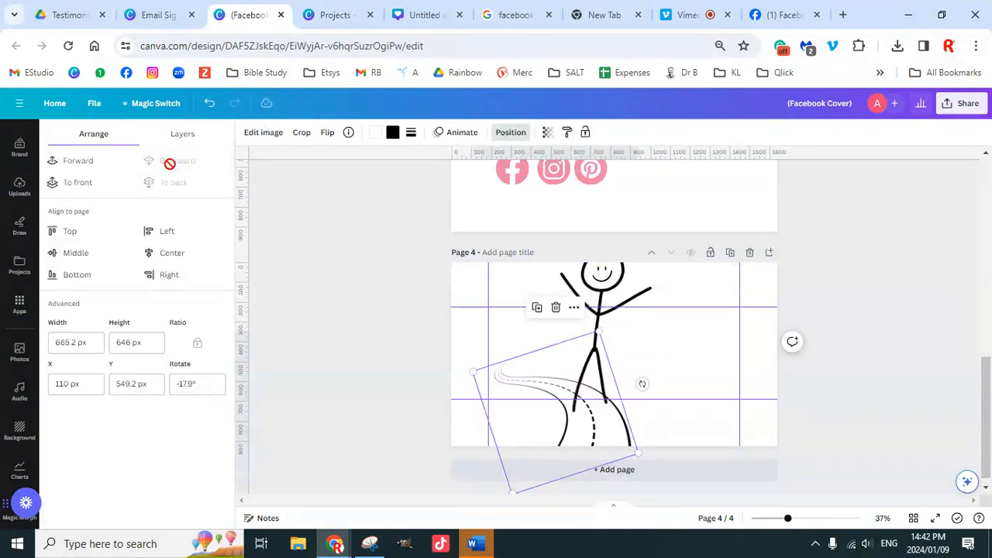
pyautogui.click(846, 370)
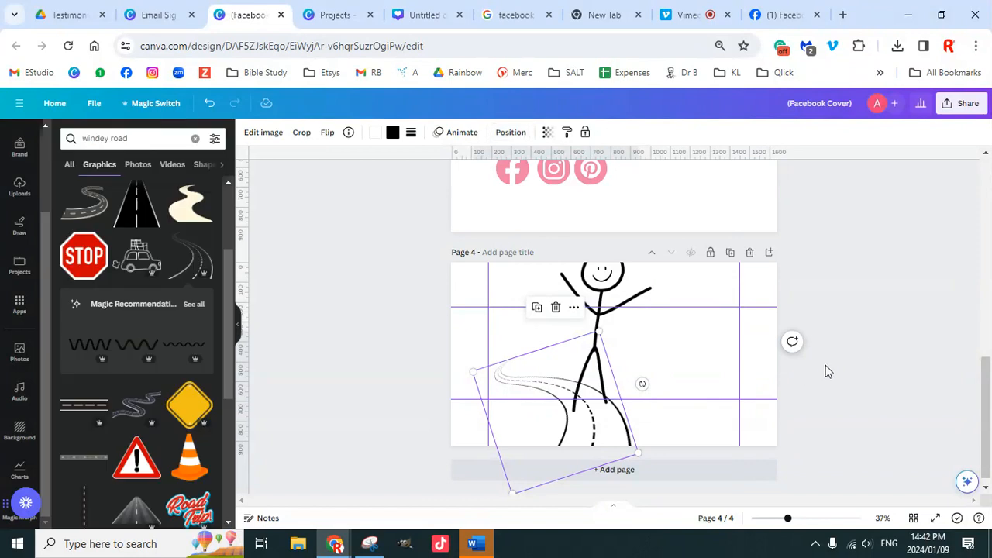
pyautogui.click(613, 354)
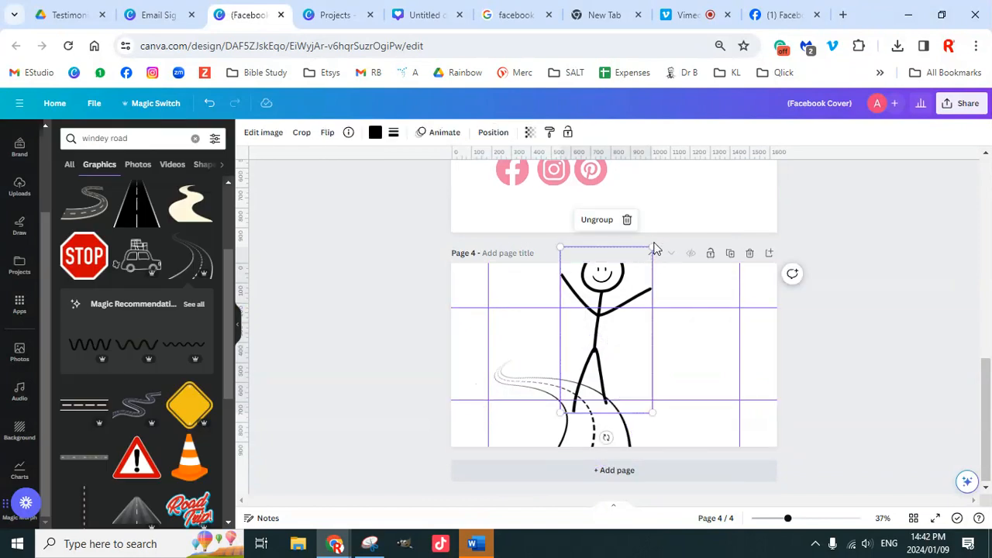
pyautogui.moveTo(641, 263); pyautogui.dragTo(632, 279)
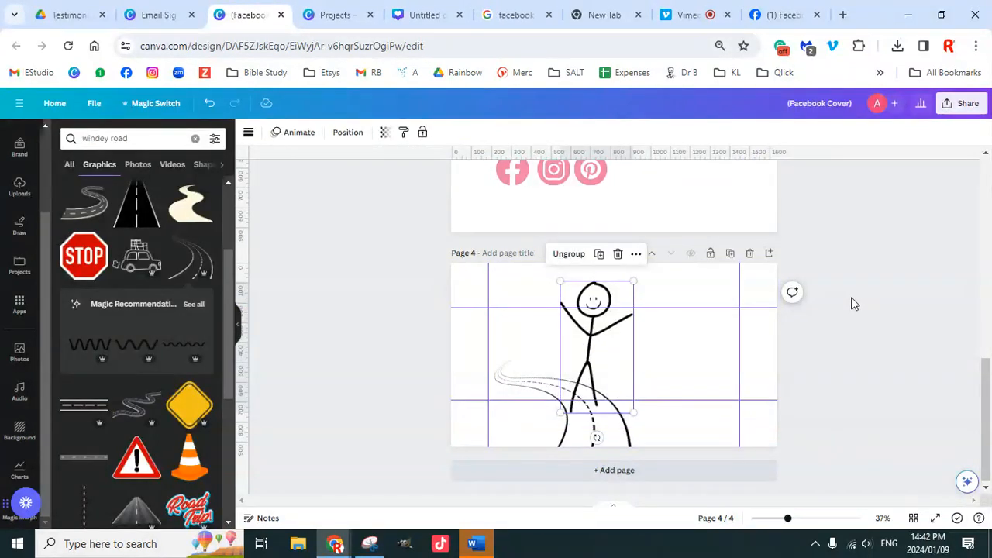
pyautogui.click(634, 403)
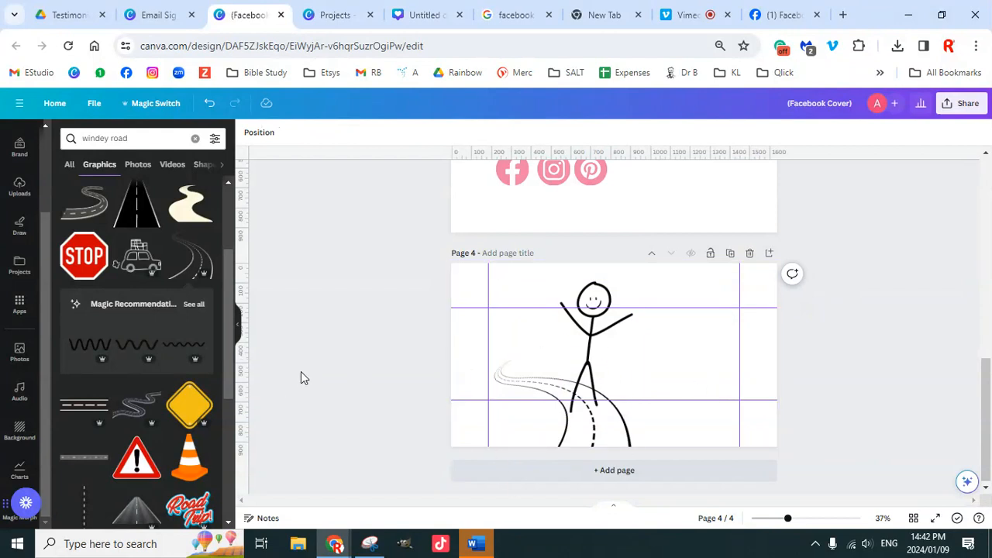
# Step: Try a car graphic beside the figure, drag it off page 4, and browse more road graphics
pyautogui.click(140, 264)
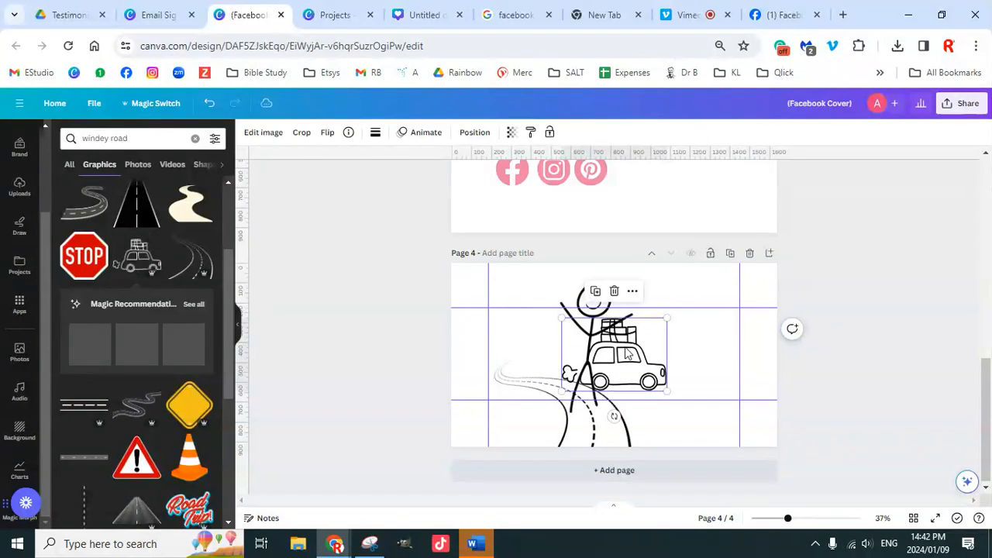
pyautogui.moveTo(623, 350); pyautogui.dragTo(717, 356)
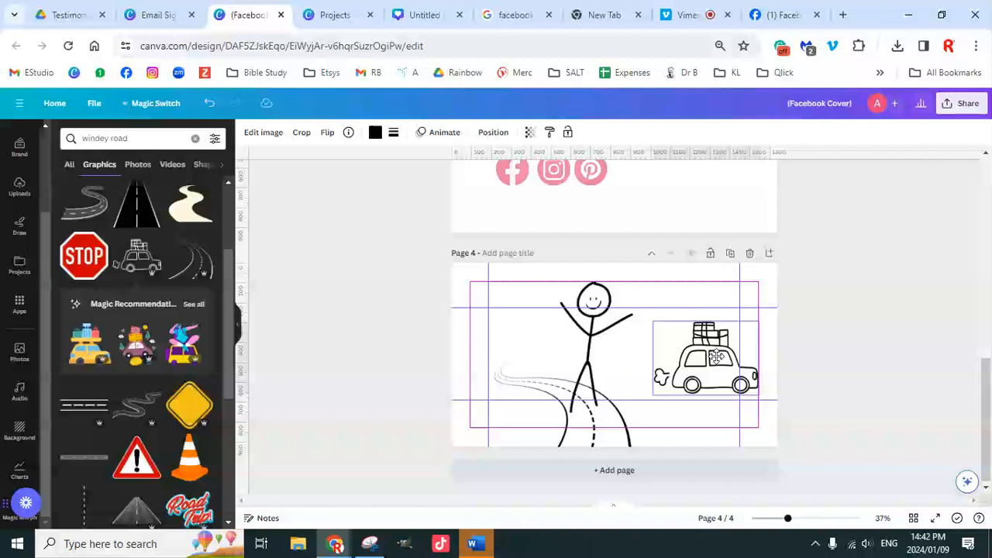
pyautogui.moveTo(717, 356); pyautogui.dragTo(868, 305)
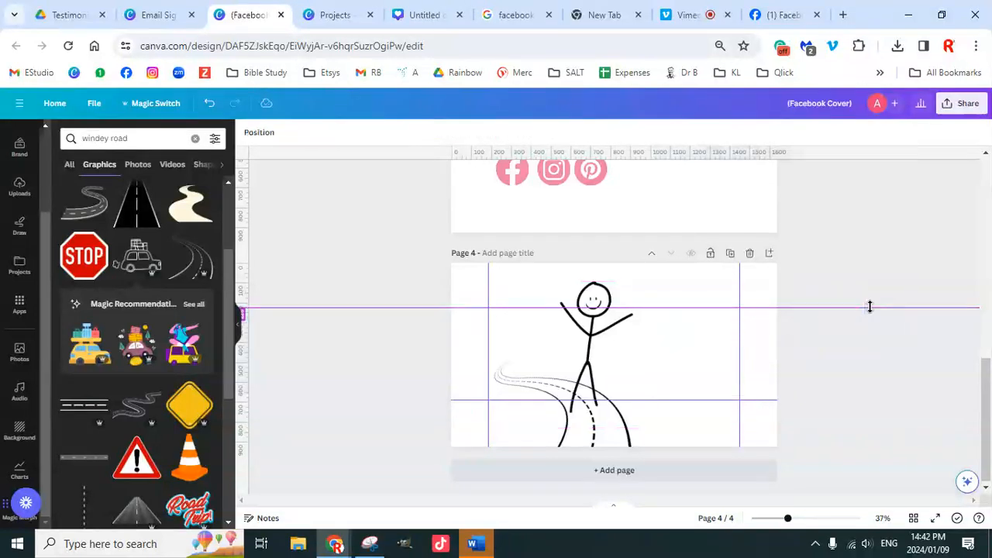
pyautogui.scroll(-4, 139, 396)
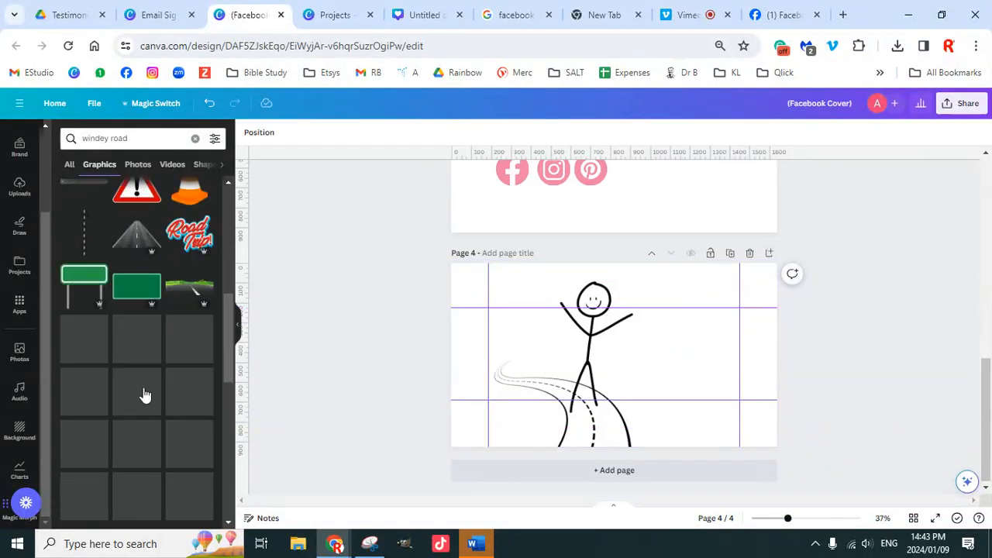
pyautogui.scroll(-2, 143, 391)
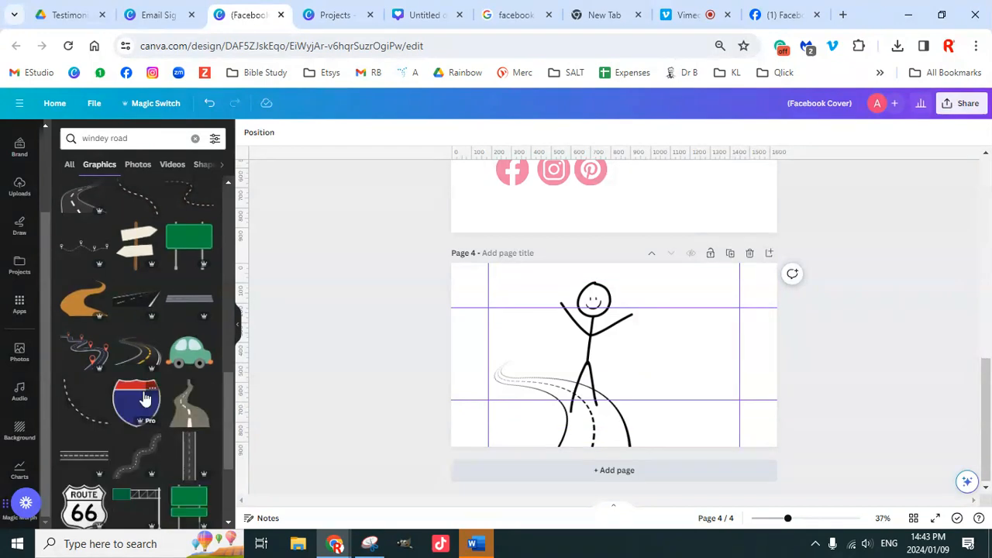
pyautogui.scroll(-2, 144, 399)
pyautogui.scroll(-5, 144, 397)
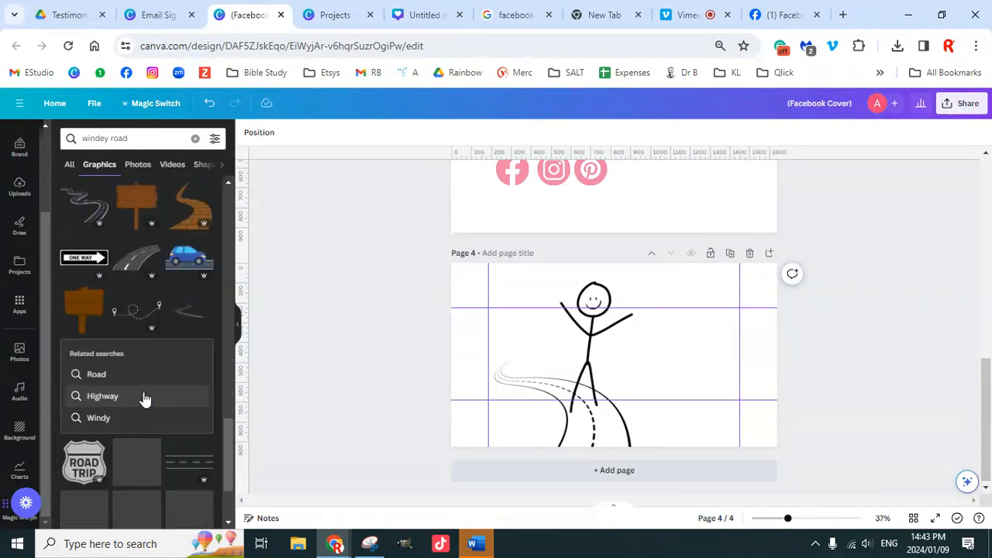
pyautogui.scroll(-4, 145, 381)
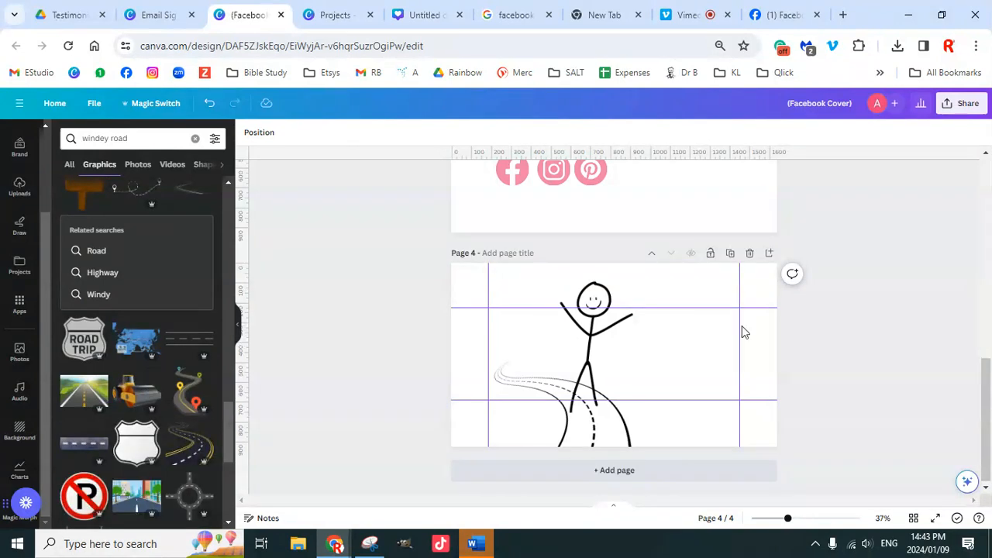
# Step: Crop the left end off the winding road on page 4 and move it under the stick figure
pyautogui.moveTo(397, 291); pyautogui.dragTo(695, 444)
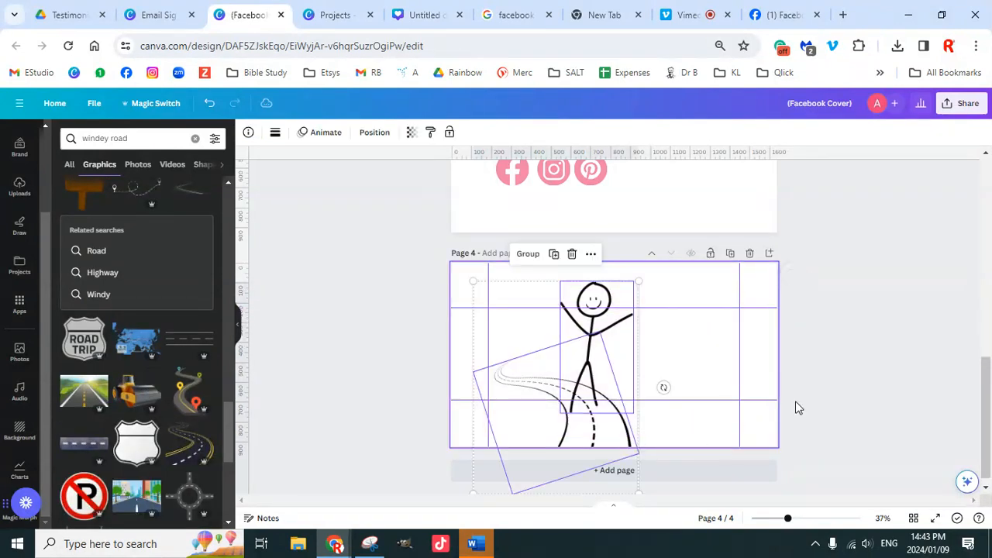
pyautogui.click(857, 362)
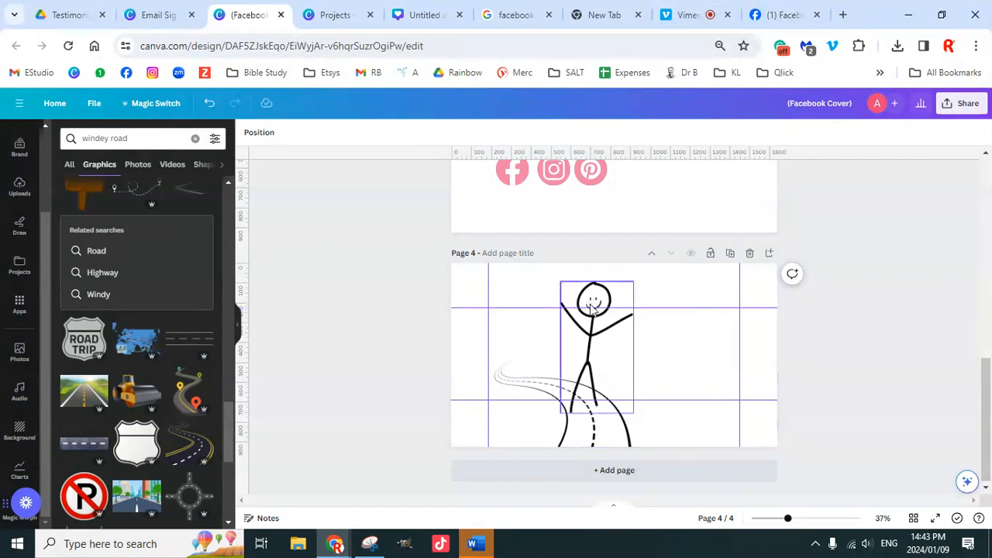
pyautogui.click(604, 359)
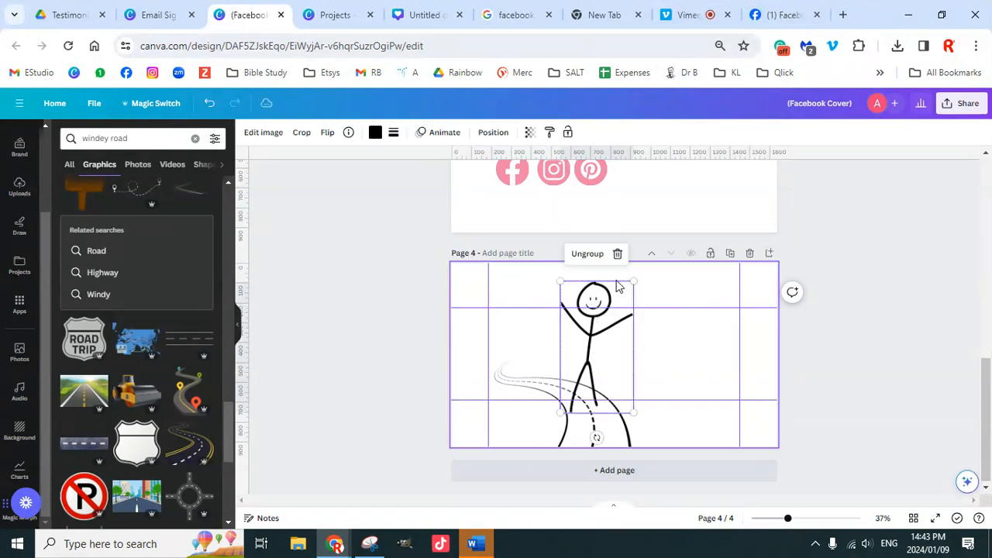
pyautogui.click(585, 426)
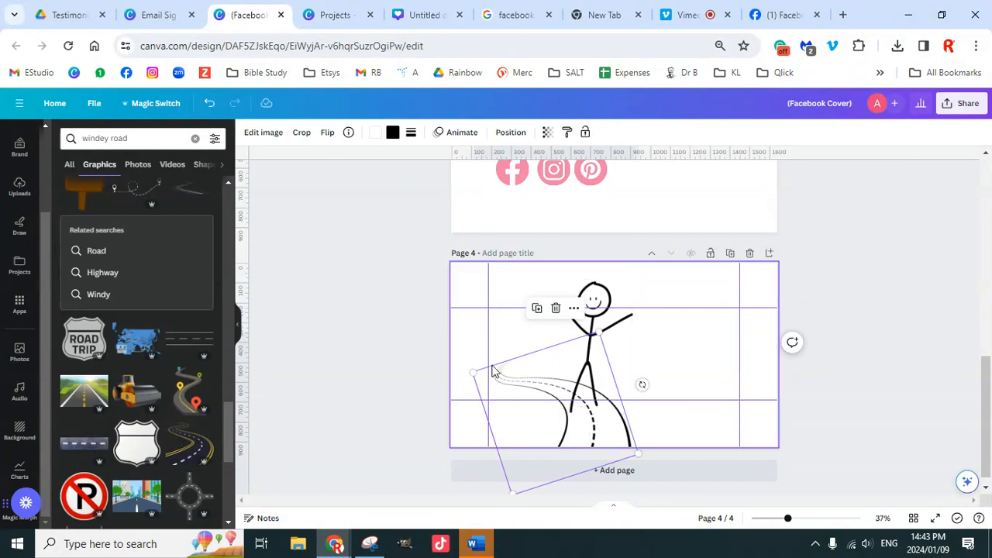
pyautogui.click(302, 137)
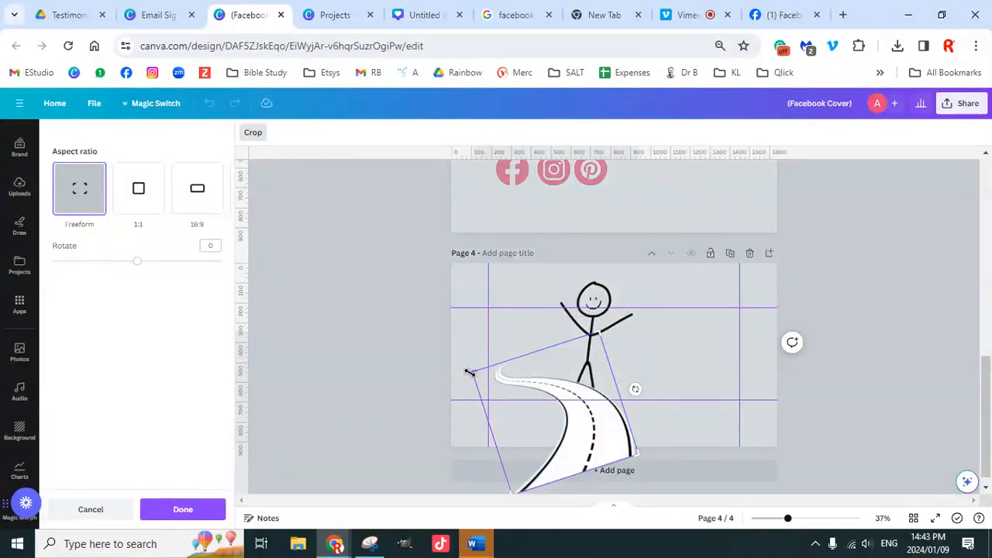
pyautogui.moveTo(469, 373); pyautogui.dragTo(486, 404)
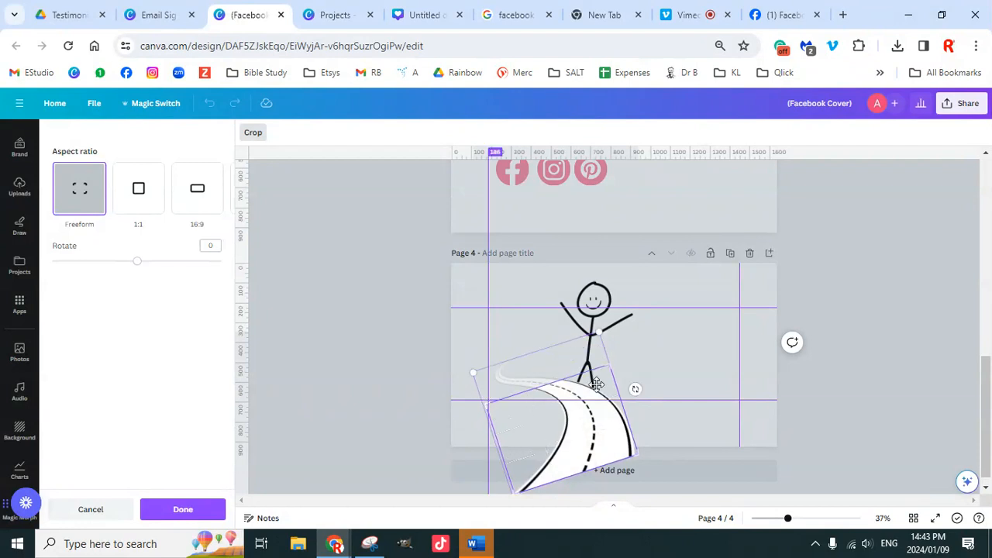
pyautogui.click(829, 355)
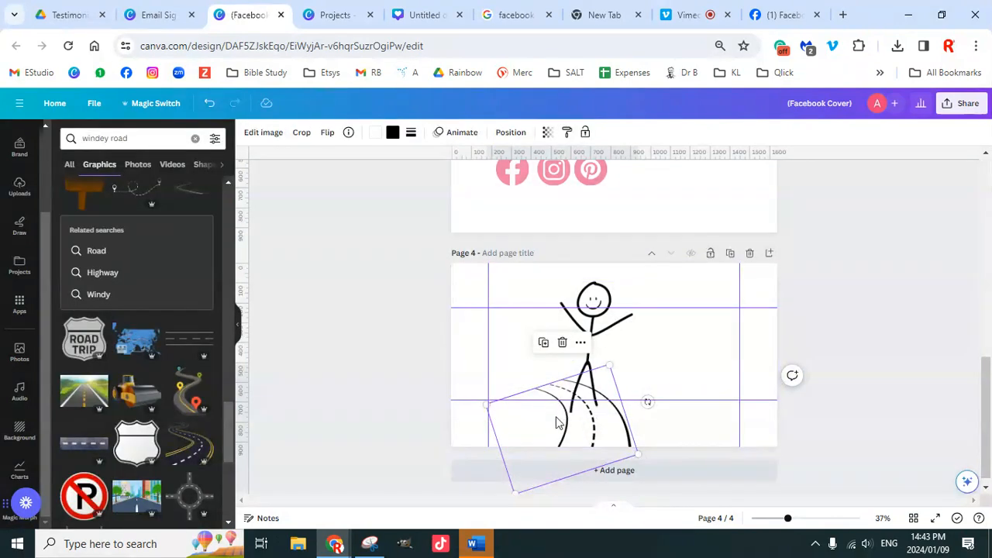
pyautogui.moveTo(551, 428); pyautogui.dragTo(543, 405)
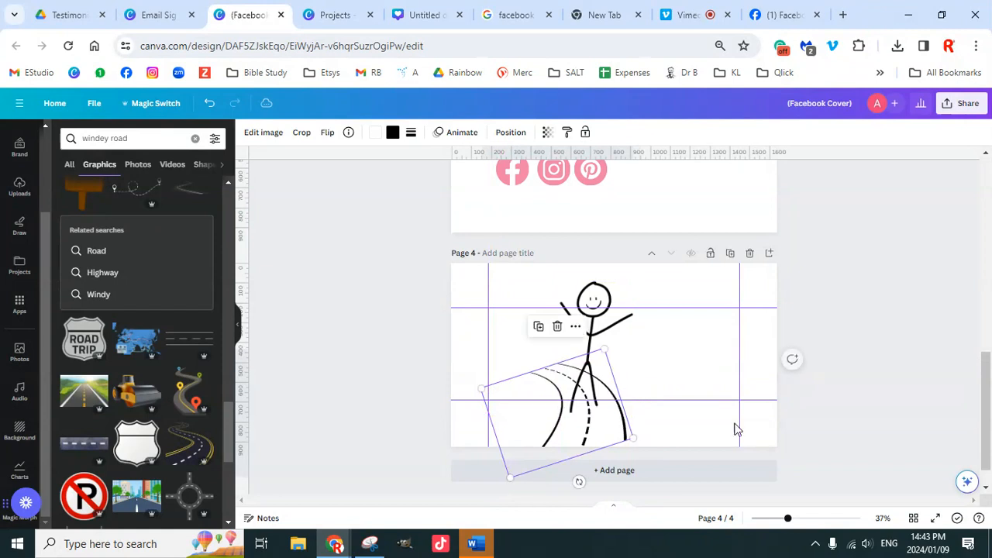
# Step: Undo the road edits and scroll back up toward pages 2 and 3
pyautogui.click(842, 340)
pyautogui.click(625, 440)
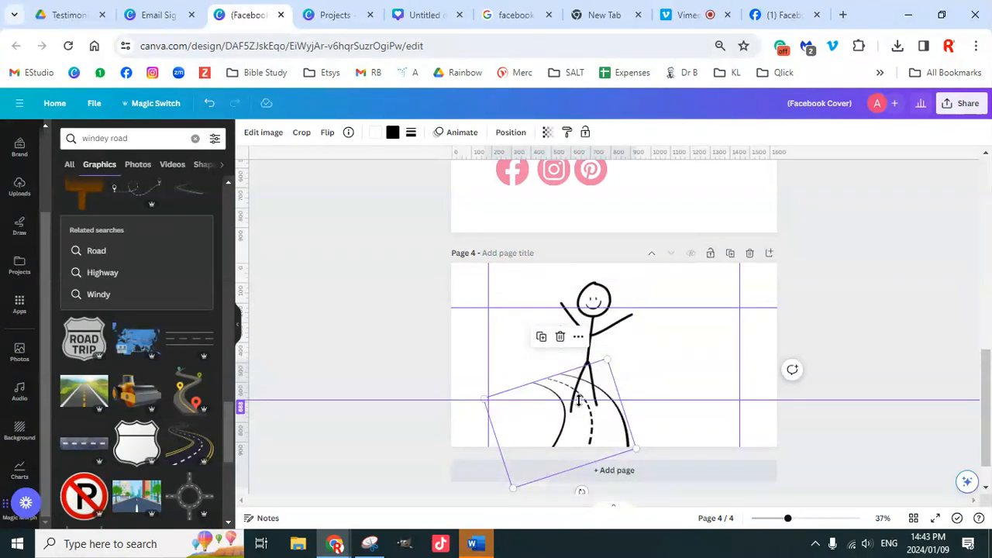
pyautogui.hotkey('ctrl', 'z')
pyautogui.hotkey('ctrl', 'z')
pyautogui.hotkey('ctrl', 'z')
pyautogui.scroll(8, 798, 378)
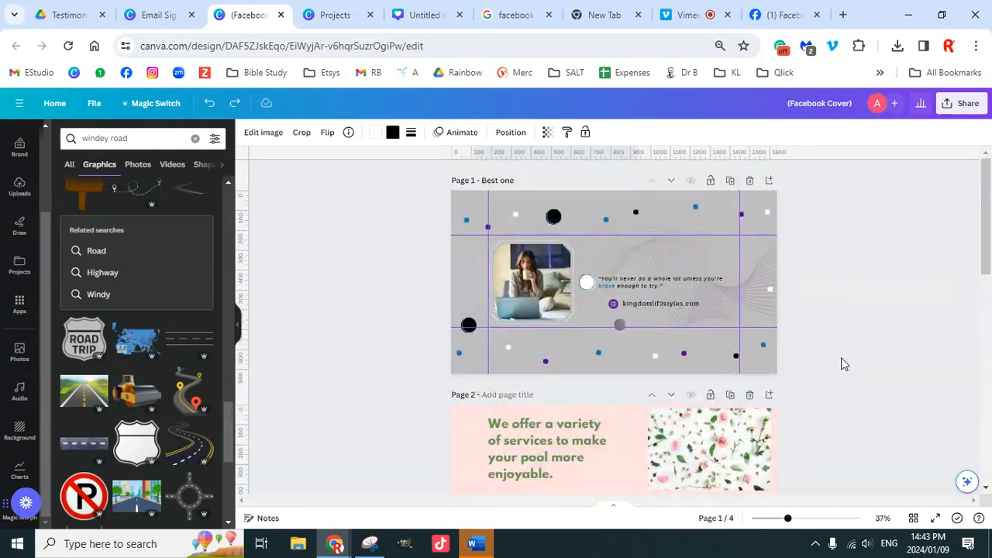
# Step: Insert a blank page 5 after the stick-figure page 4
pyautogui.scroll(-5, 823, 372)
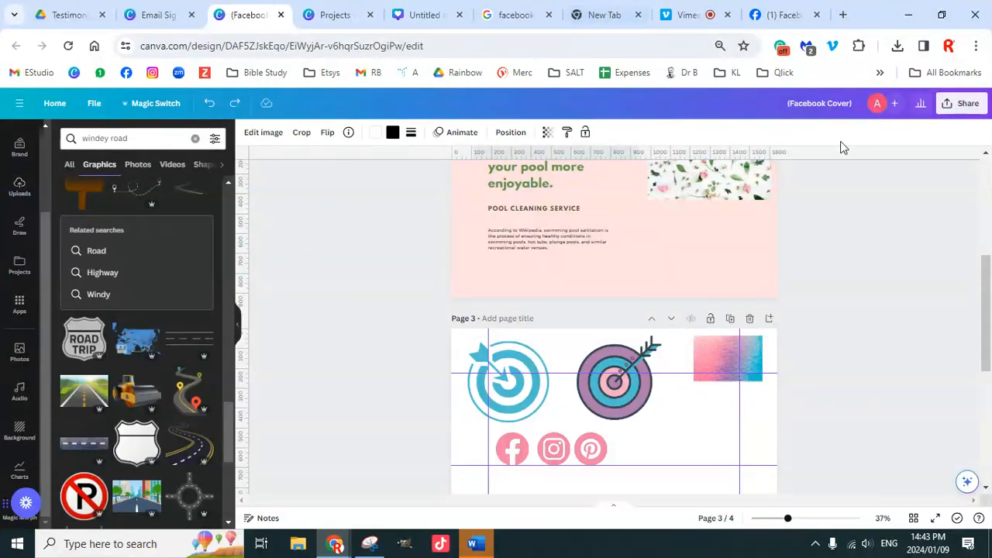
pyautogui.scroll(4, 927, 339)
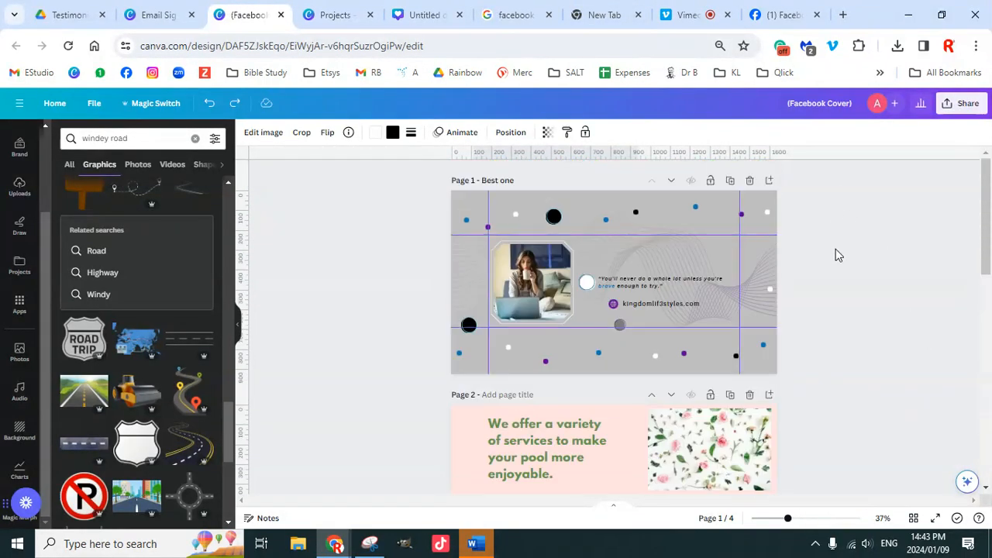
pyautogui.scroll(-6, 835, 286)
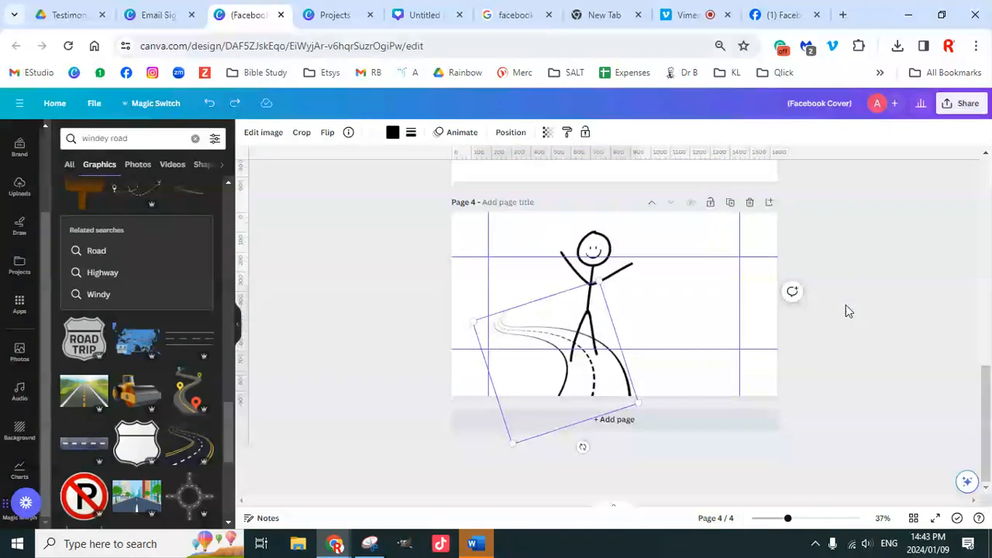
pyautogui.click(655, 421)
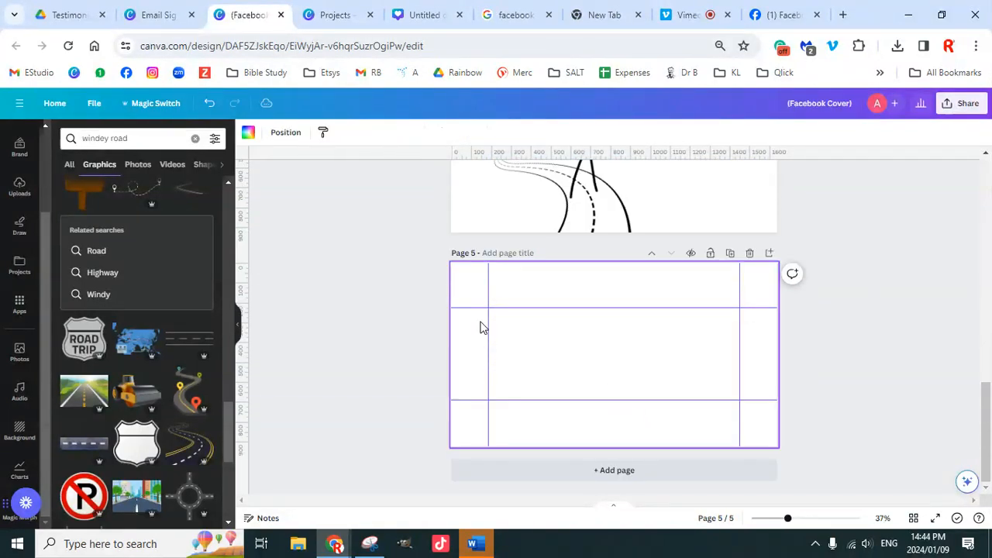
# Step: Search the Design templates panel for 'facebook'
pyautogui.click(20, 151)
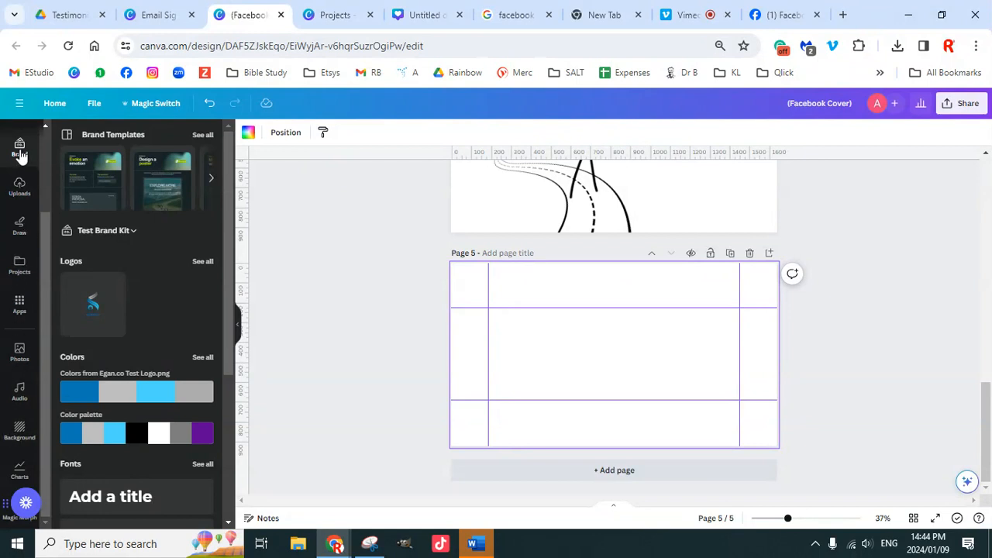
pyautogui.moveTo(43, 225); pyautogui.dragTo(41, 103)
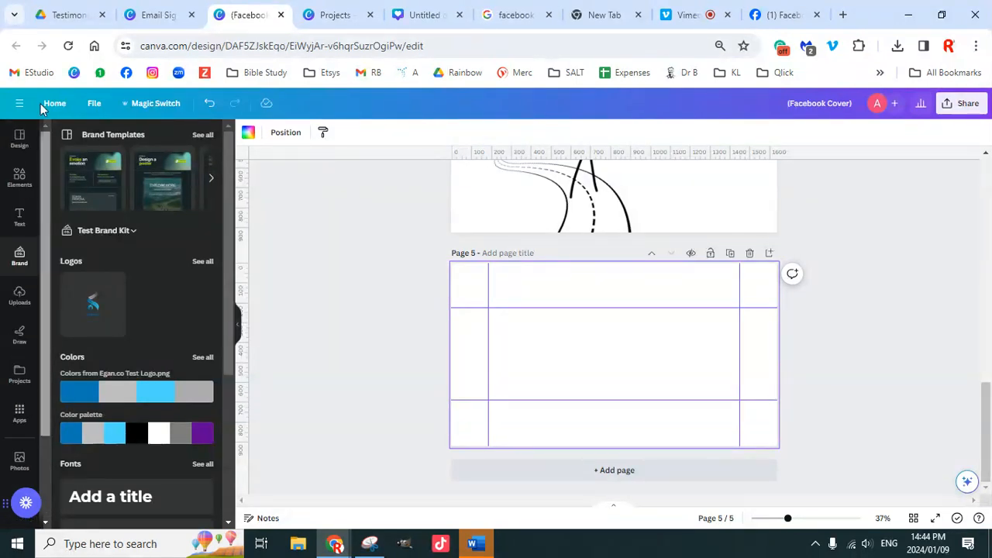
pyautogui.click(19, 138)
pyautogui.click(157, 141)
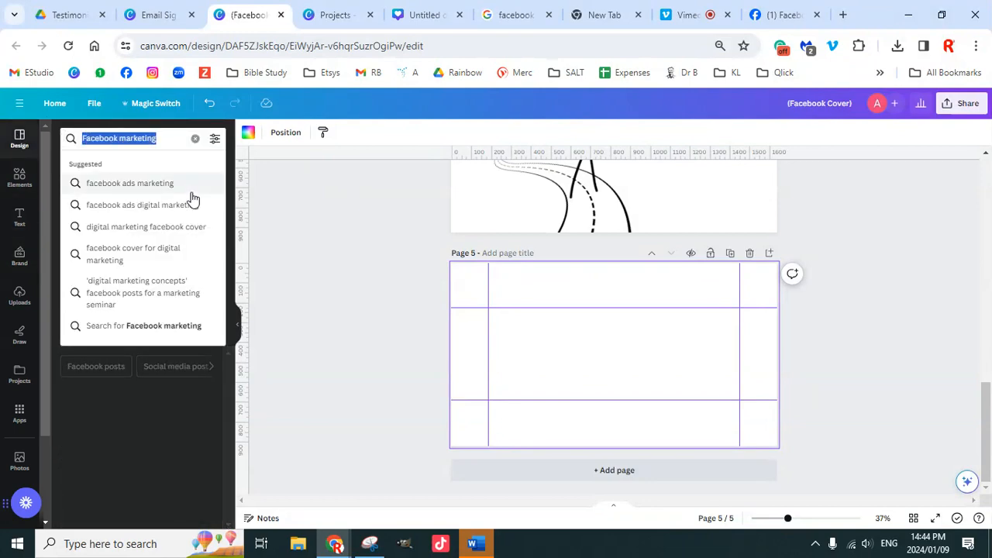
pyautogui.write('facebook')
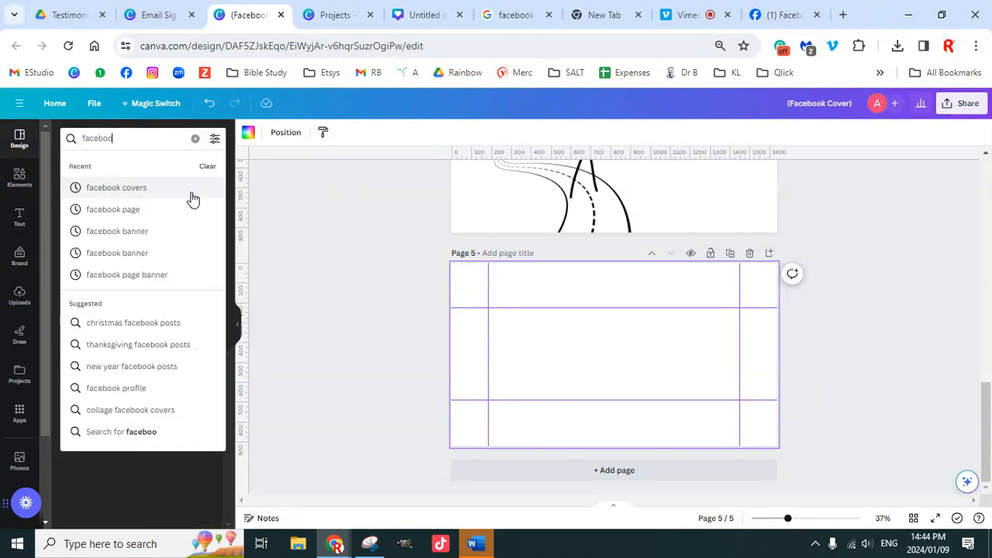
pyautogui.press('Return')
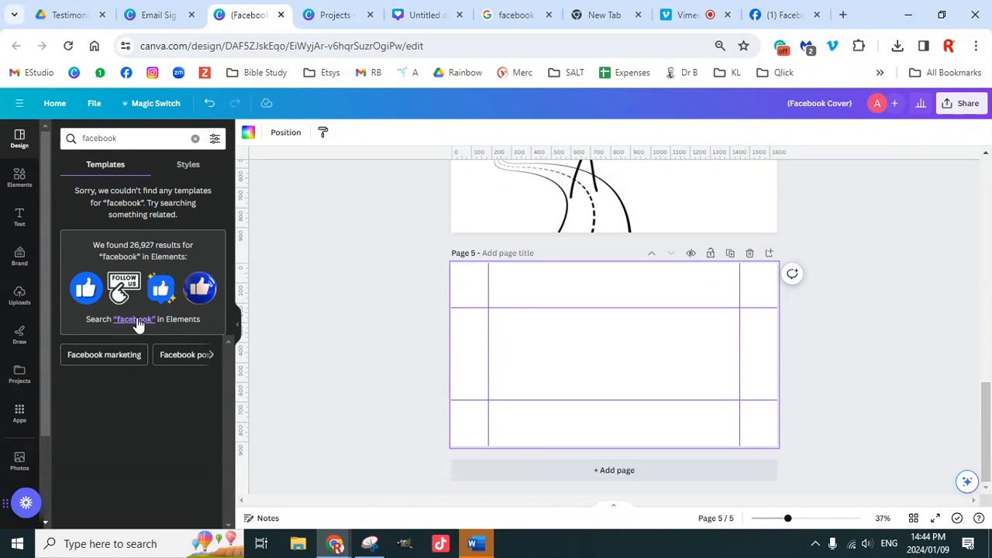
# Step: Check the 'facebook' results among elements, then return to the design results
pyautogui.click(134, 319)
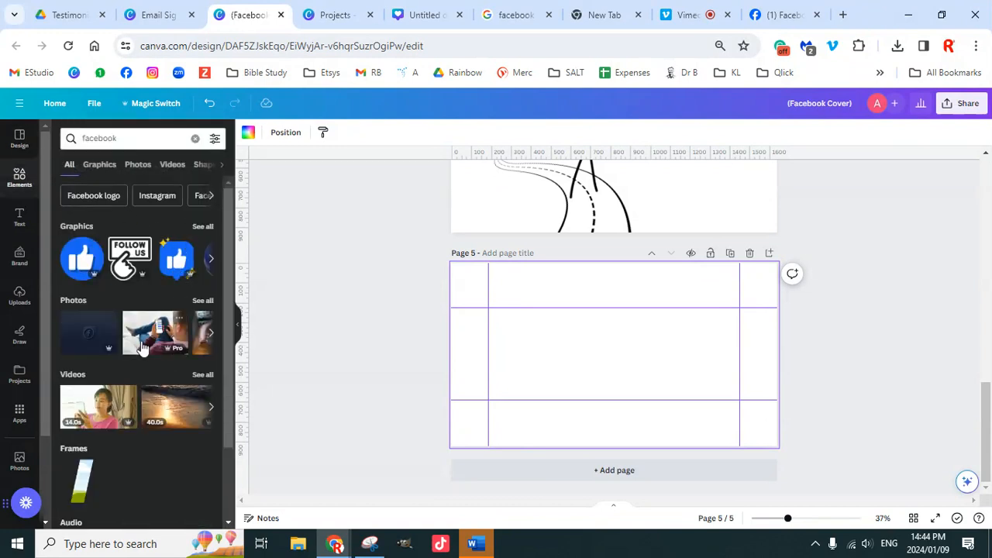
pyautogui.scroll(-2, 171, 384)
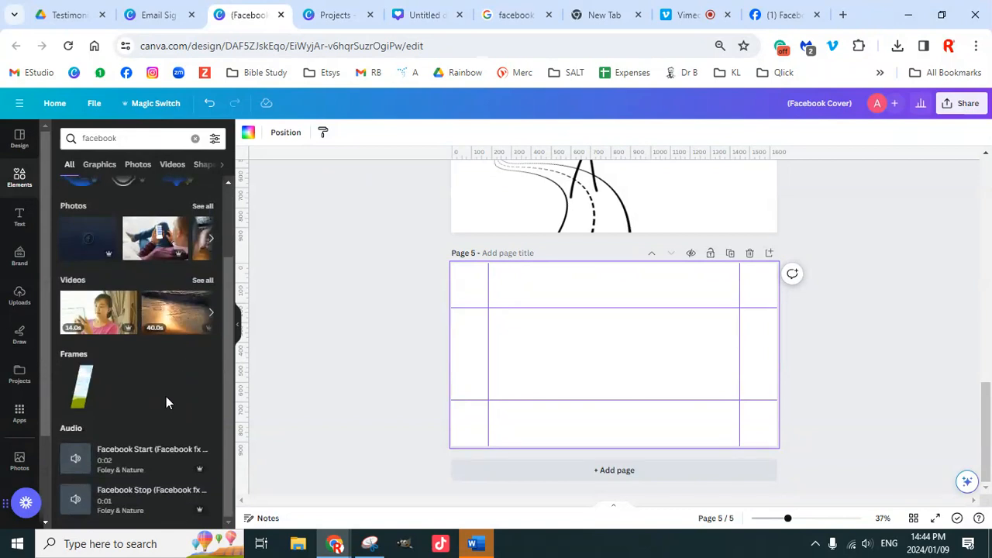
pyautogui.scroll(2, 120, 361)
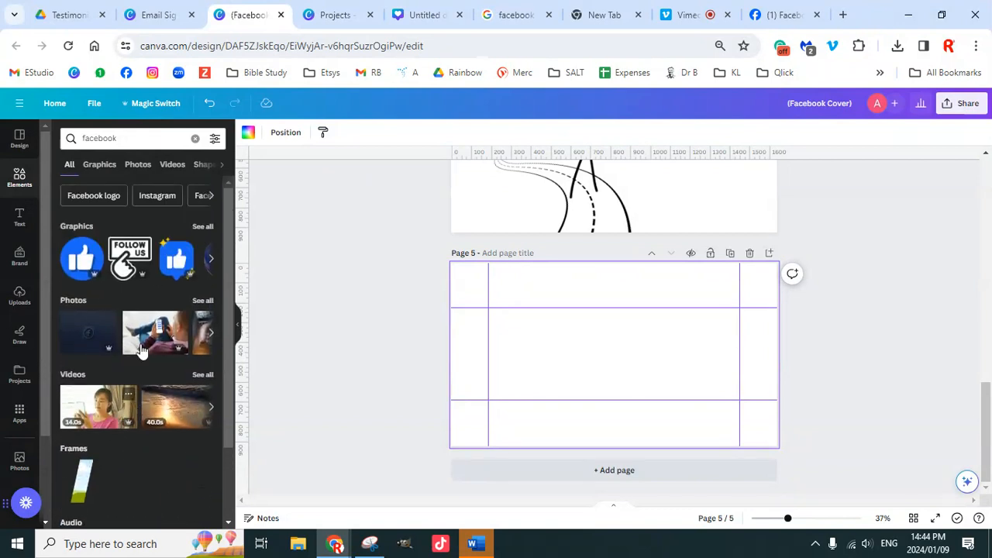
pyautogui.click(20, 140)
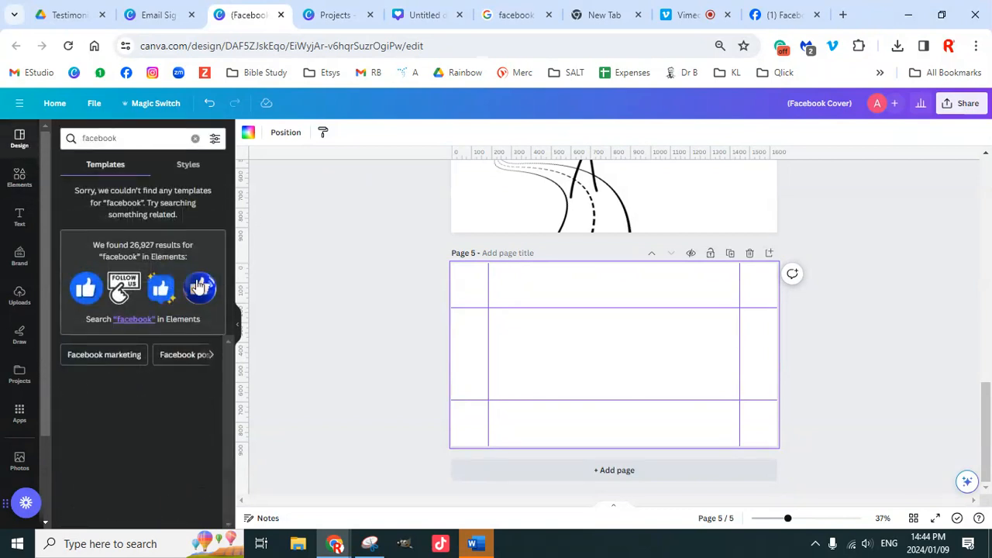
# Step: Clear the search under Styles and fill page 5 with the pink image palette
pyautogui.click(190, 166)
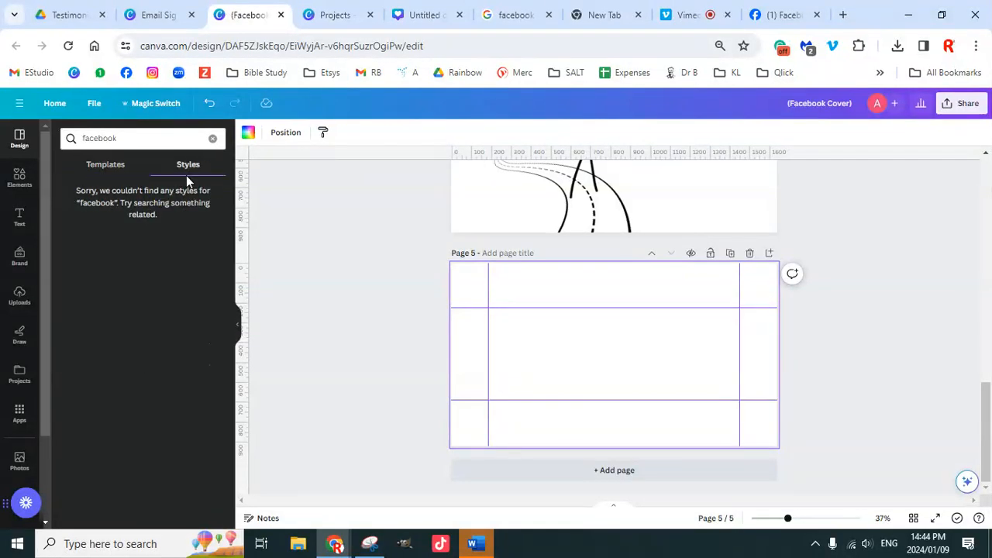
pyautogui.click(21, 172)
pyautogui.click(22, 144)
pyautogui.click(19, 143)
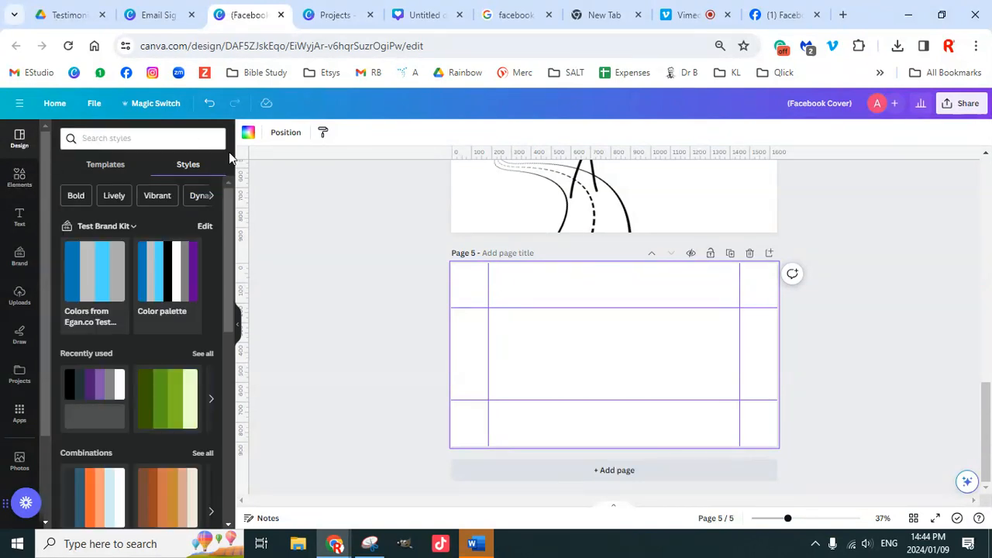
pyautogui.scroll(-5, 188, 271)
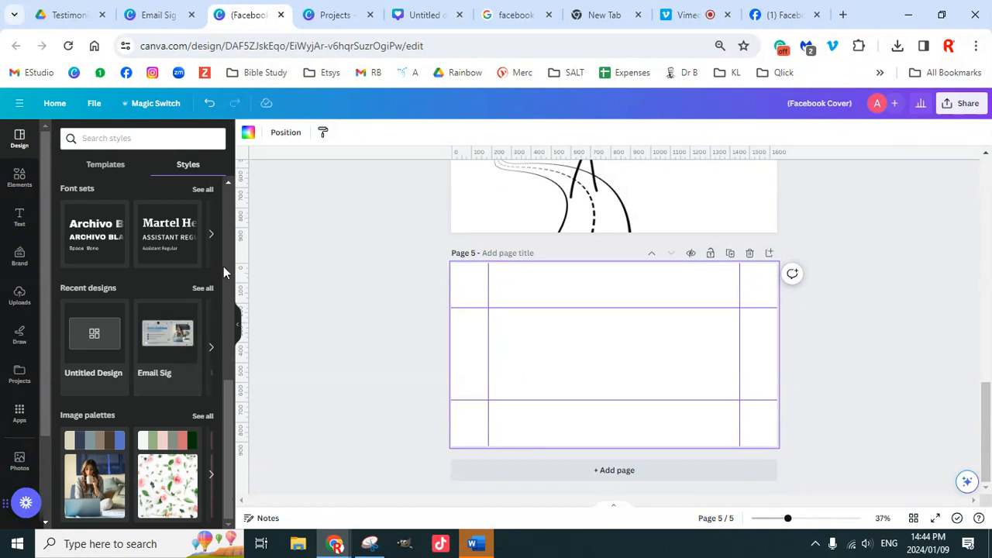
pyautogui.moveTo(97, 350)
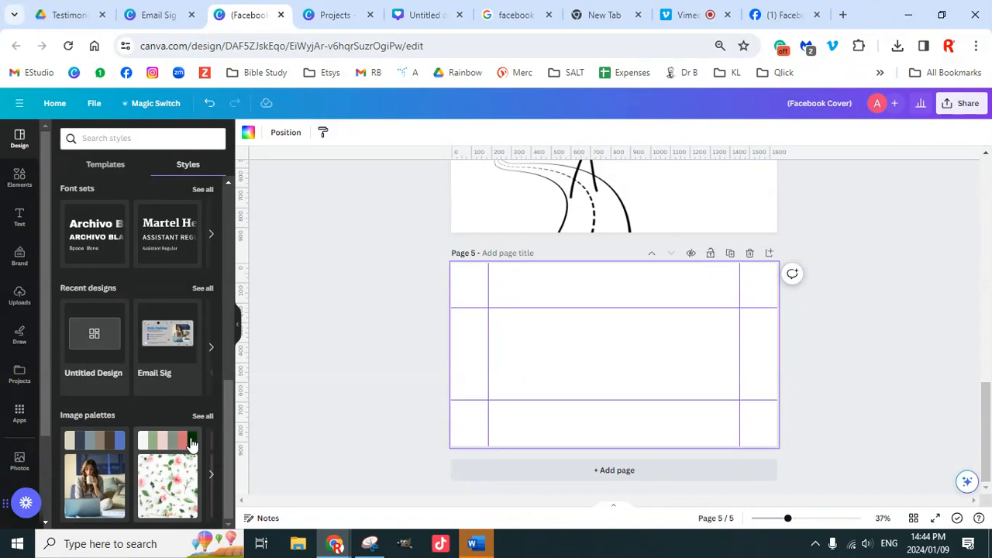
pyautogui.click(204, 418)
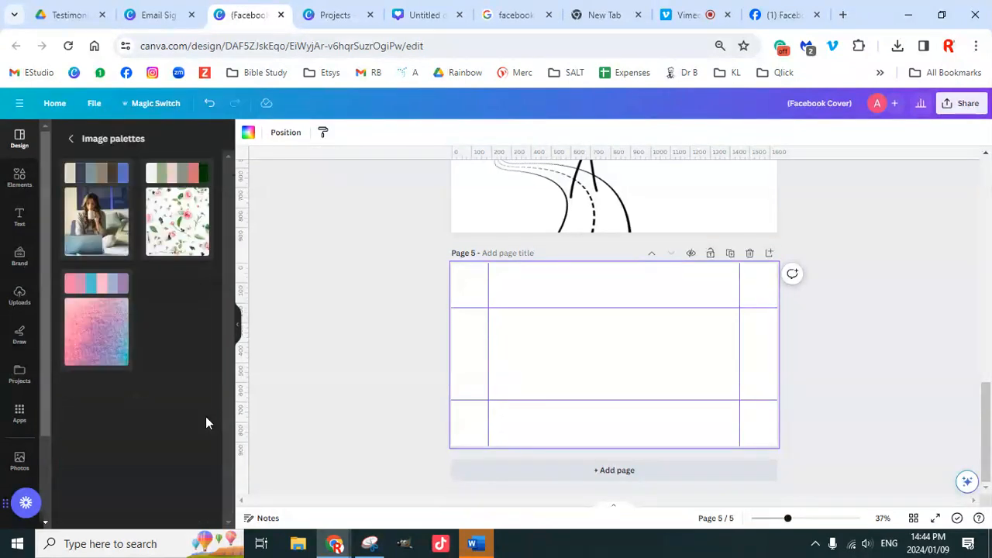
pyautogui.click(101, 295)
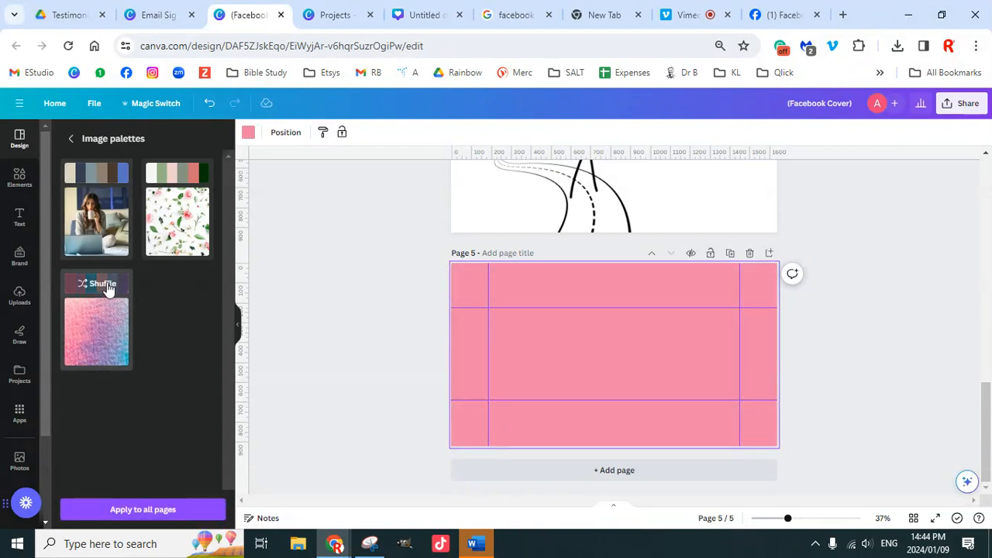
# Step: Shuffle page 3's palette colours repeatedly until it lands on a teal-blue combination
pyautogui.scroll(3, 573, 348)
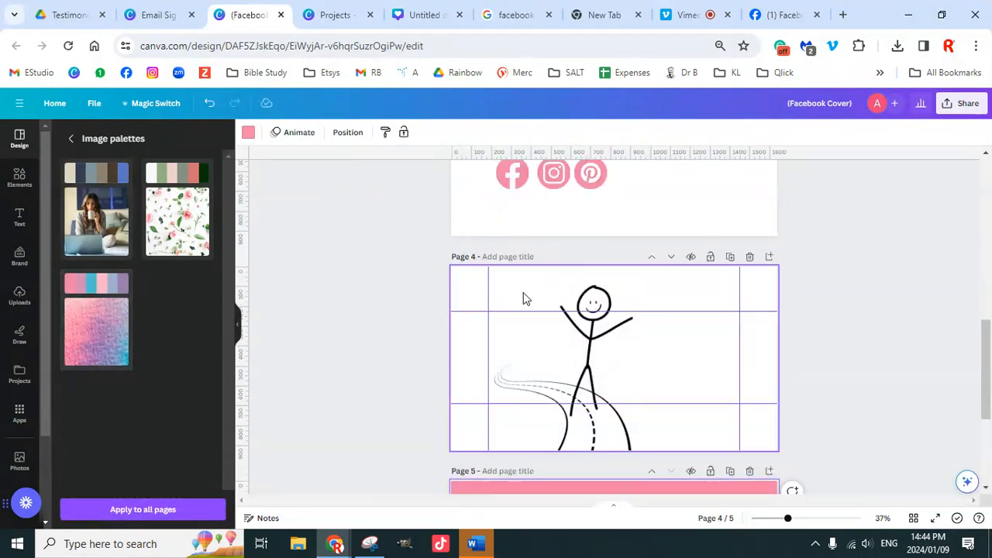
pyautogui.scroll(3, 489, 336)
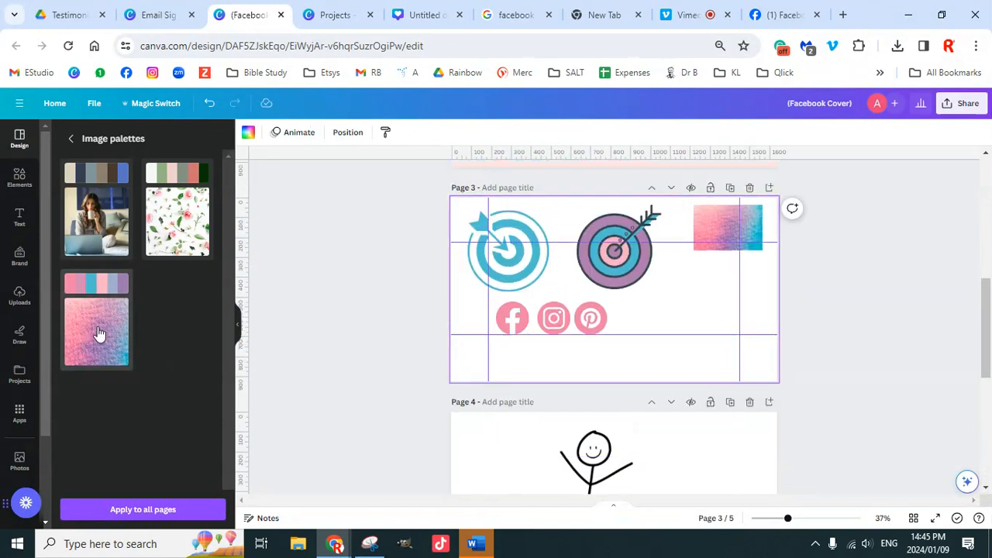
pyautogui.click(101, 285)
pyautogui.click(101, 287)
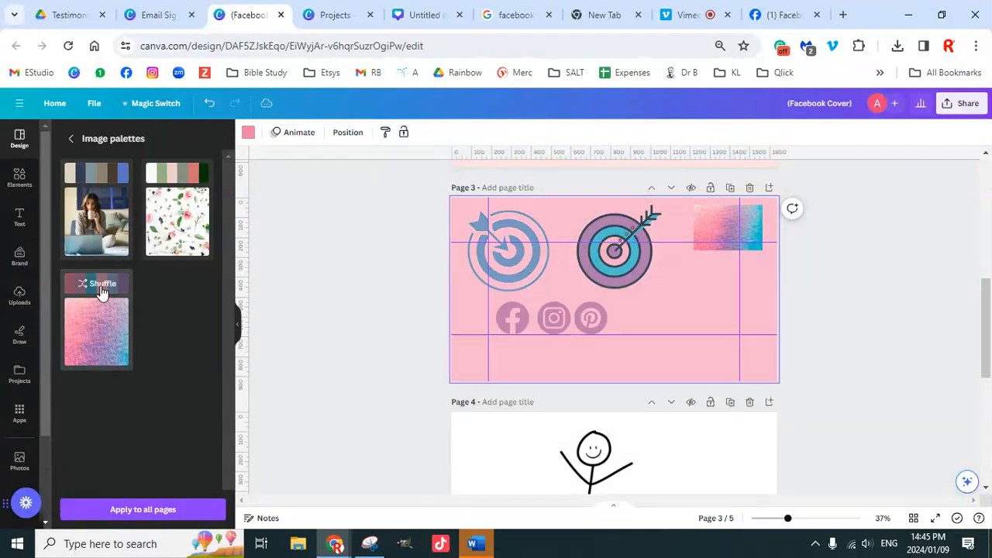
pyautogui.click(101, 285)
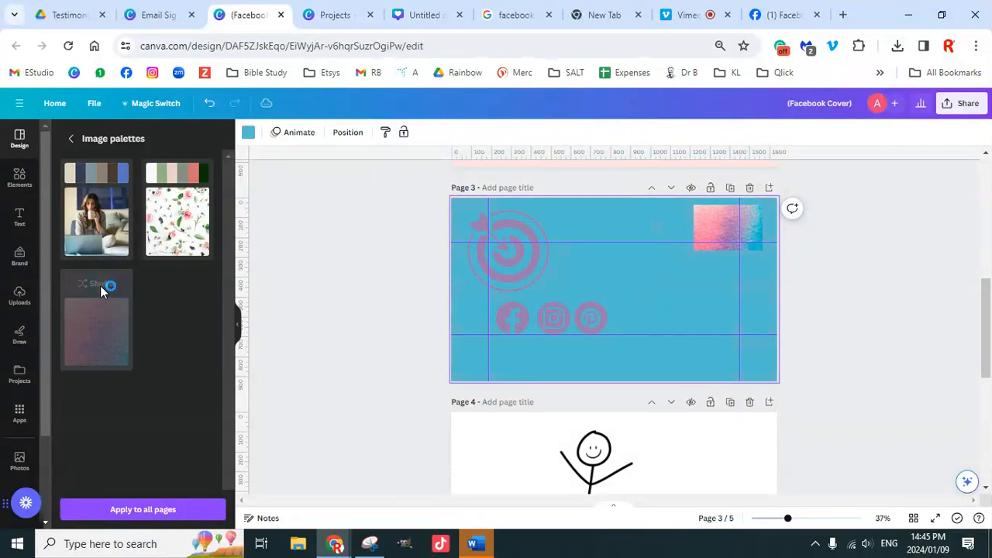
pyautogui.click(101, 286)
pyautogui.click(102, 288)
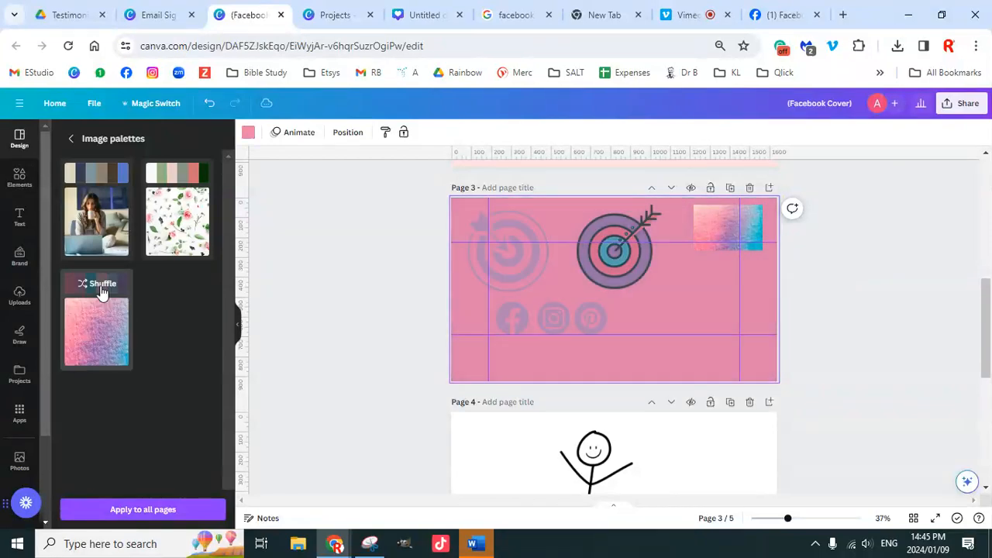
pyautogui.click(103, 289)
pyautogui.click(103, 288)
pyautogui.click(102, 288)
pyautogui.click(101, 288)
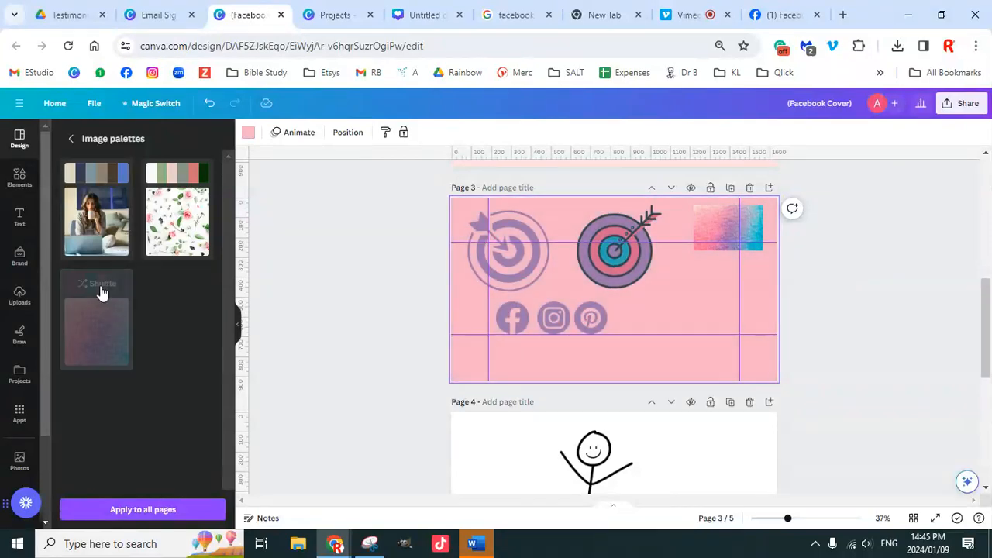
pyautogui.click(102, 289)
pyautogui.click(101, 289)
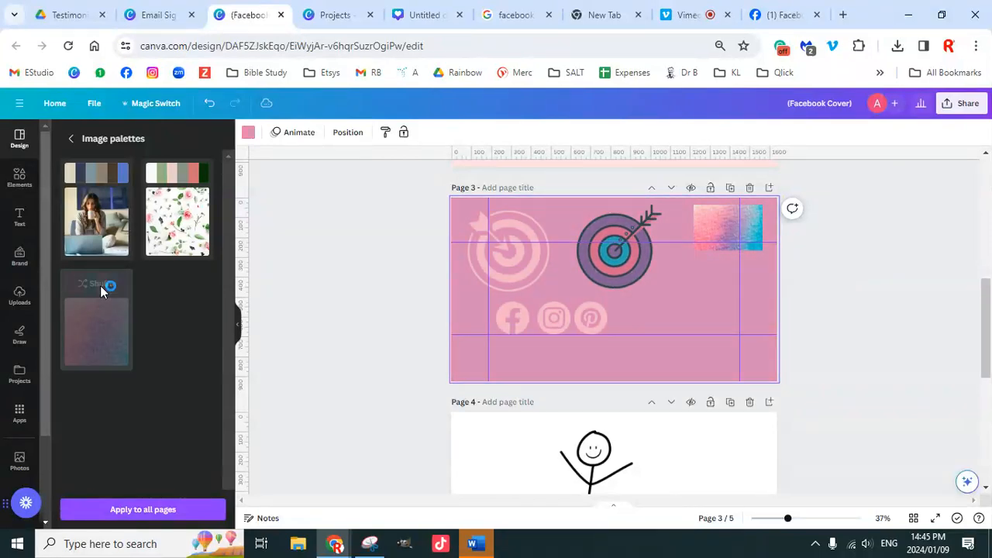
# Step: Return to page 5 and select its pink background
pyautogui.scroll(4, 489, 348)
pyautogui.scroll(5, 605, 355)
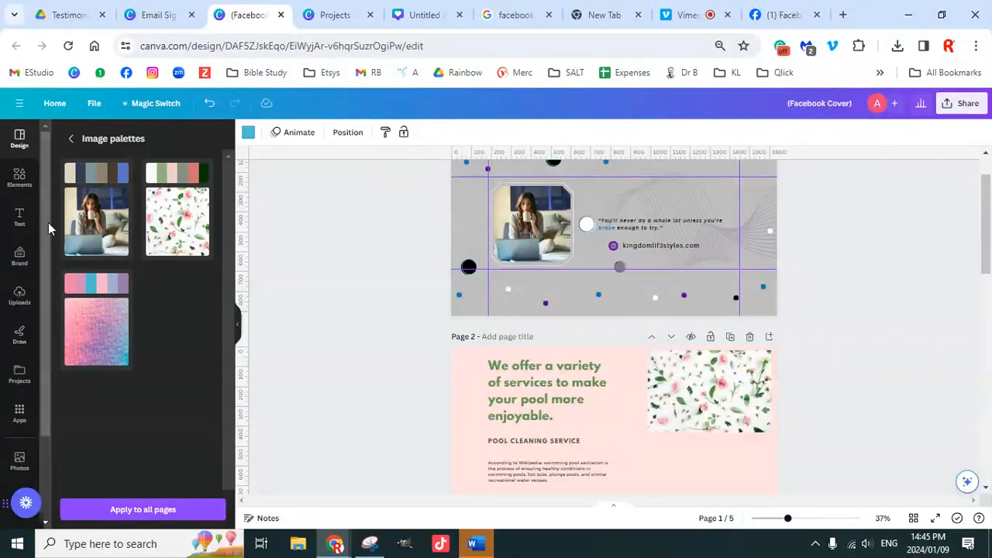
pyautogui.scroll(-8, 705, 385)
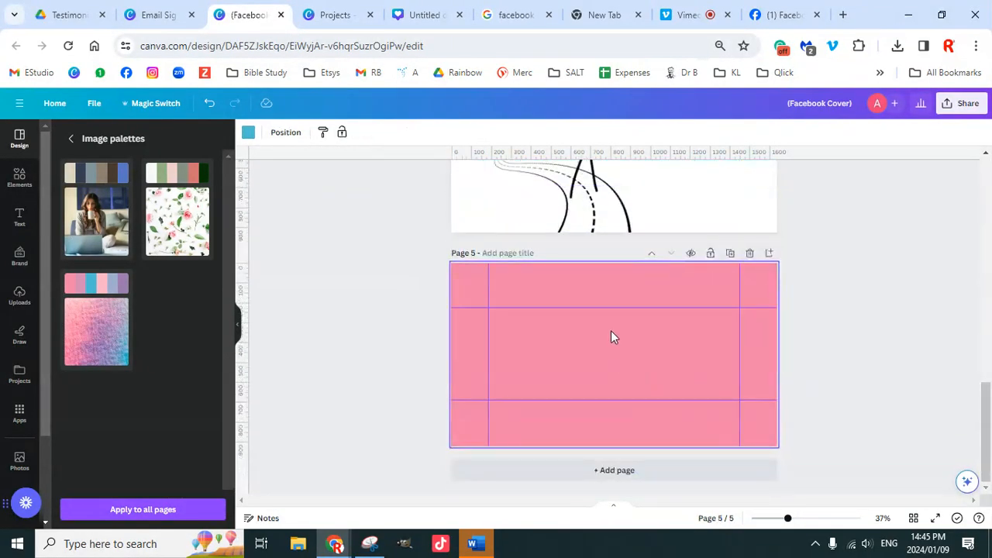
pyautogui.click(476, 293)
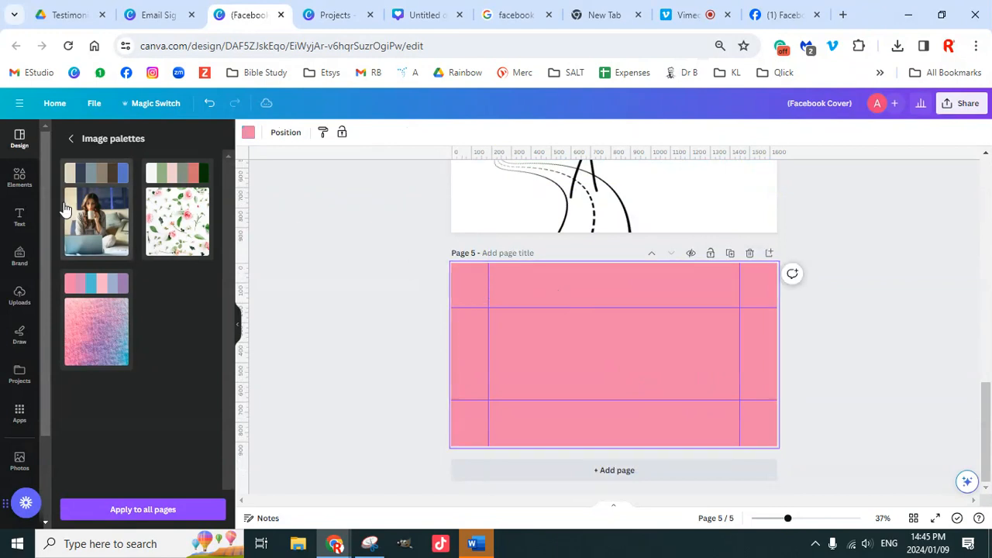
# Step: Add the red hearts graphic from the facebook graphics results to page 5
pyautogui.click(19, 178)
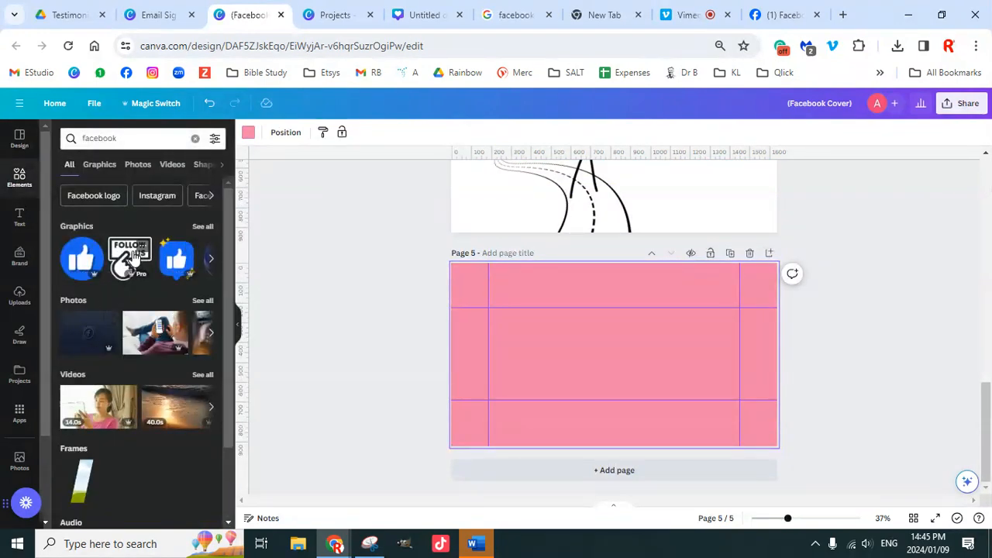
pyautogui.click(204, 228)
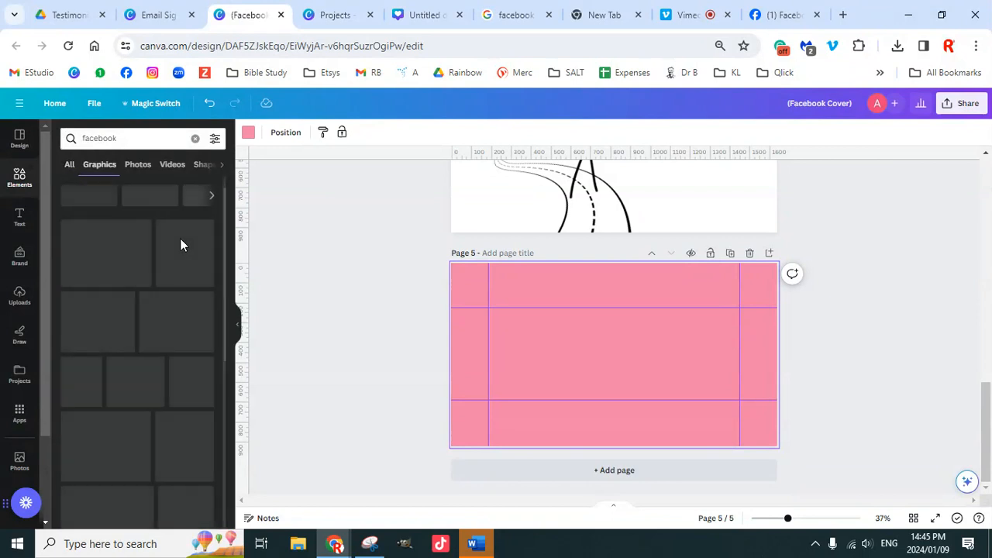
pyautogui.scroll(-2, 158, 353)
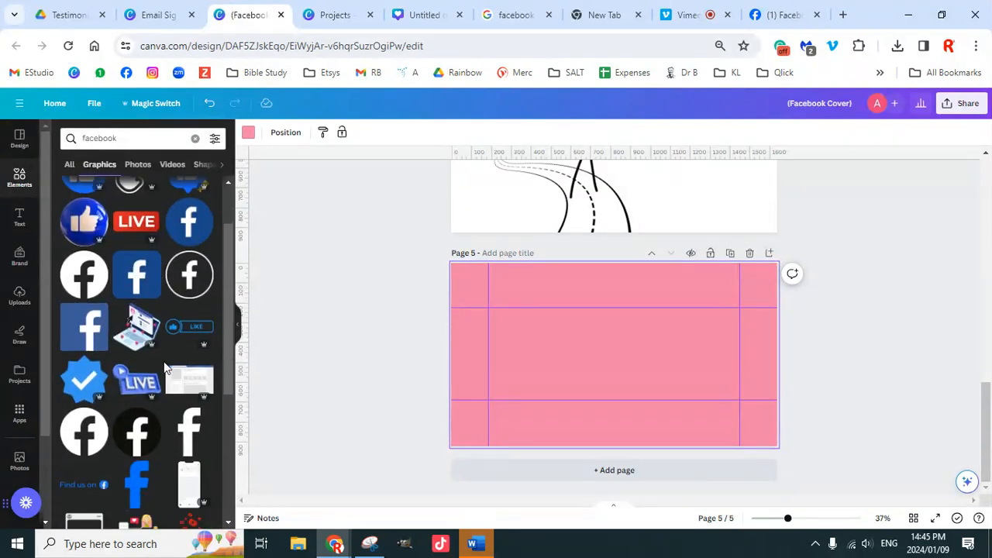
pyautogui.scroll(-2, 164, 370)
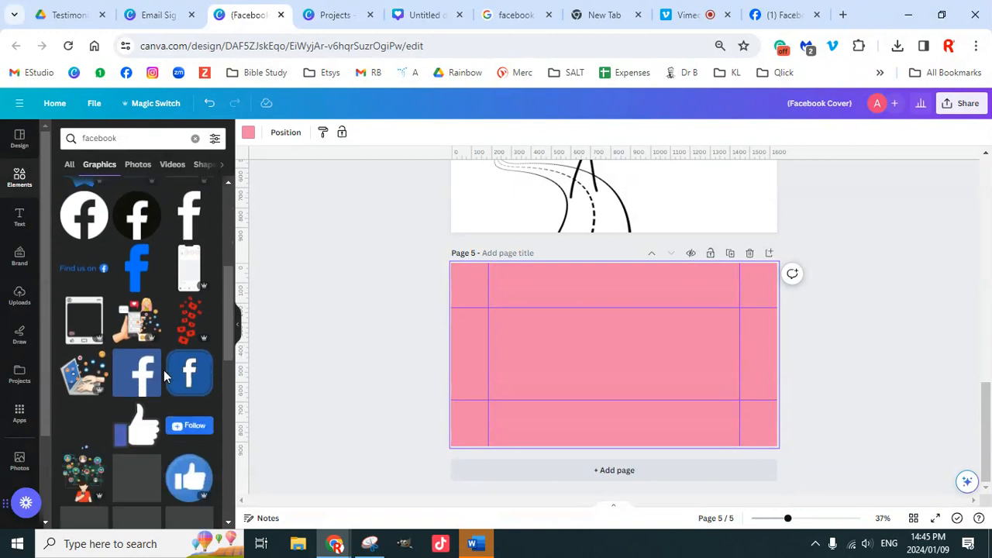
pyautogui.scroll(-1, 169, 375)
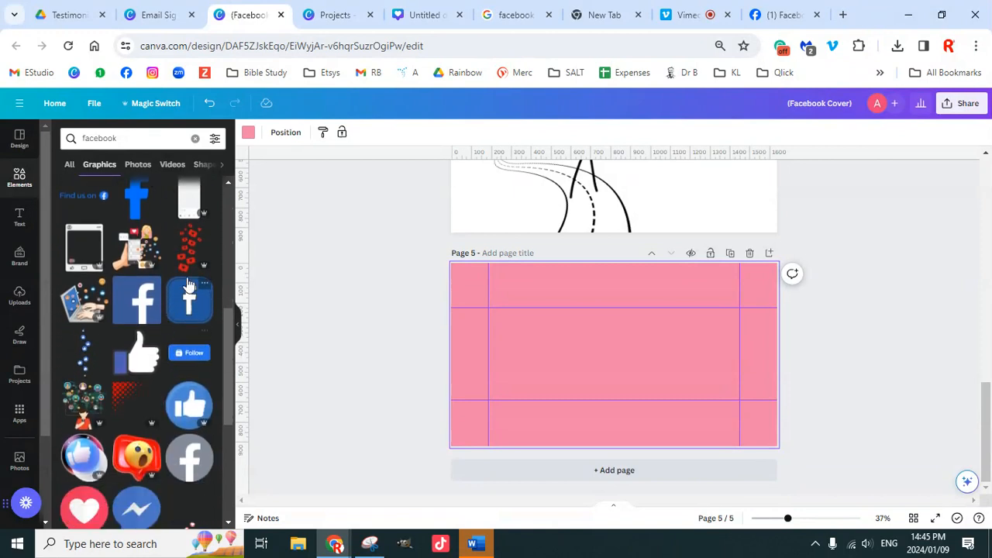
pyautogui.click(190, 248)
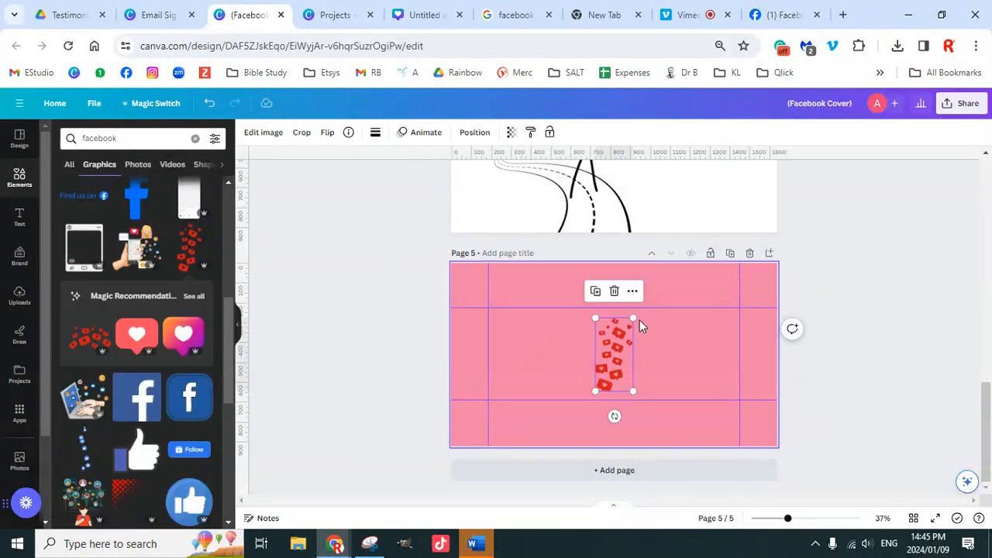
# Step: Enlarge the red hearts cluster and place it along page 5's right edge
pyautogui.moveTo(634, 318); pyautogui.dragTo(657, 293)
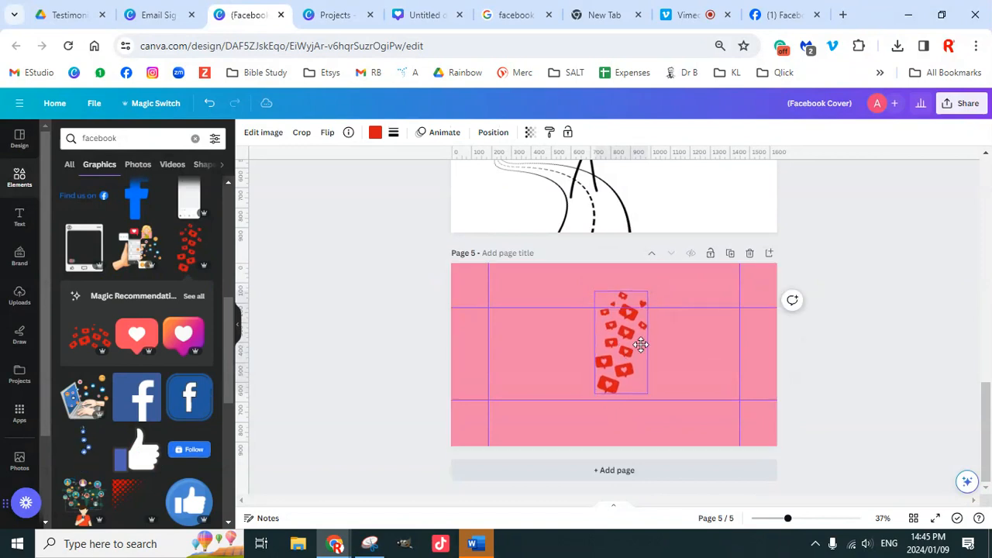
pyautogui.moveTo(640, 337); pyautogui.dragTo(730, 358)
pyautogui.moveTo(755, 305); pyautogui.dragTo(783, 236)
pyautogui.moveTo(754, 362); pyautogui.dragTo(752, 372)
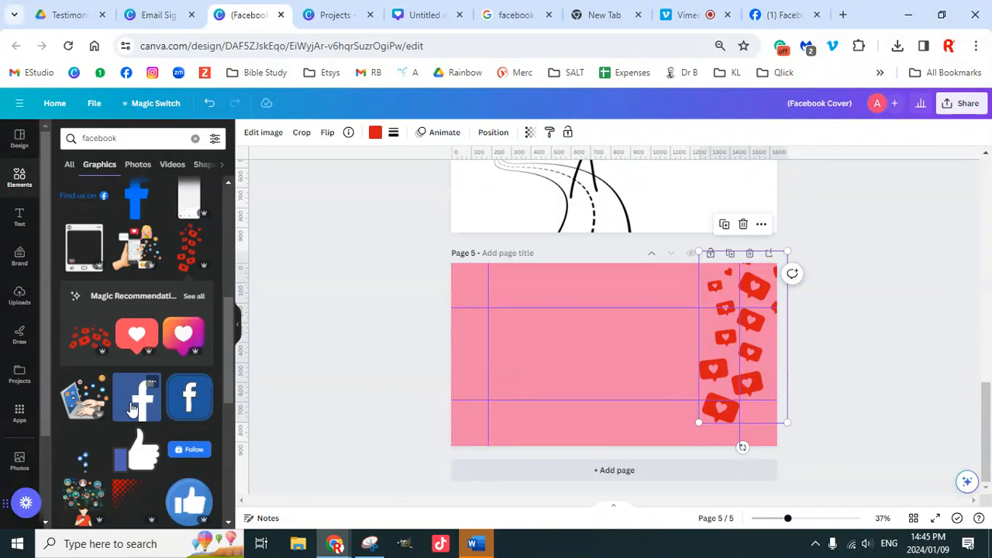
pyautogui.scroll(-2, 148, 423)
pyautogui.scroll(-2, 153, 420)
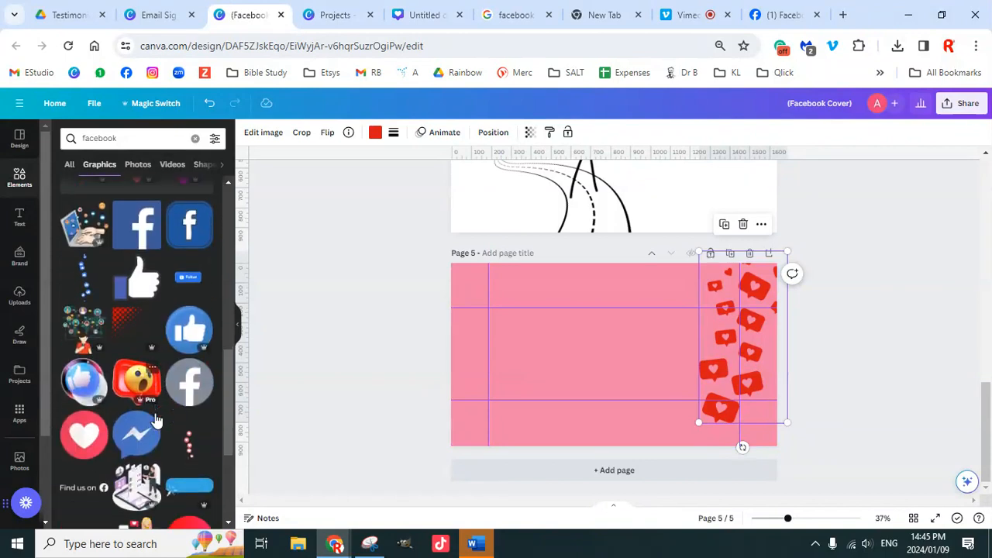
pyautogui.scroll(-4, 159, 414)
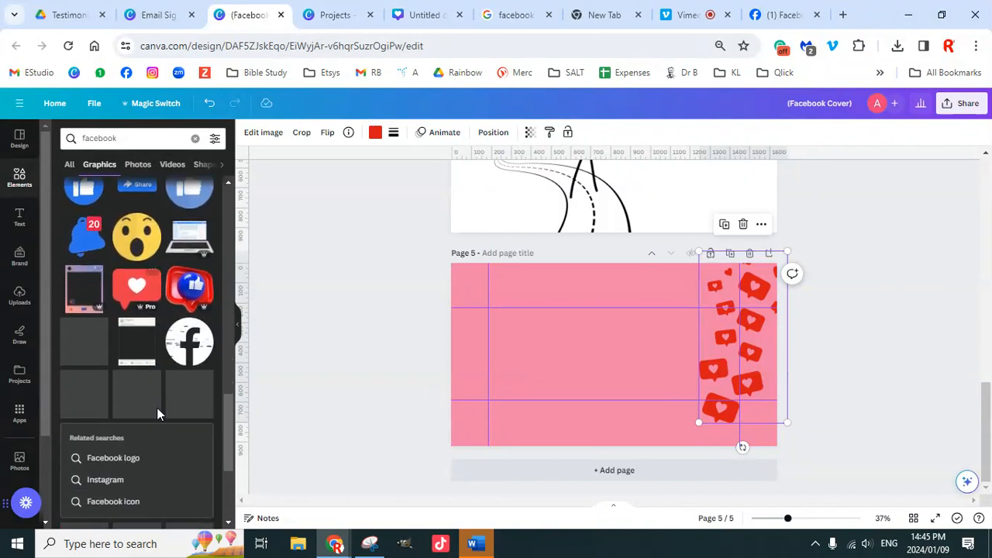
pyautogui.scroll(-2, 163, 405)
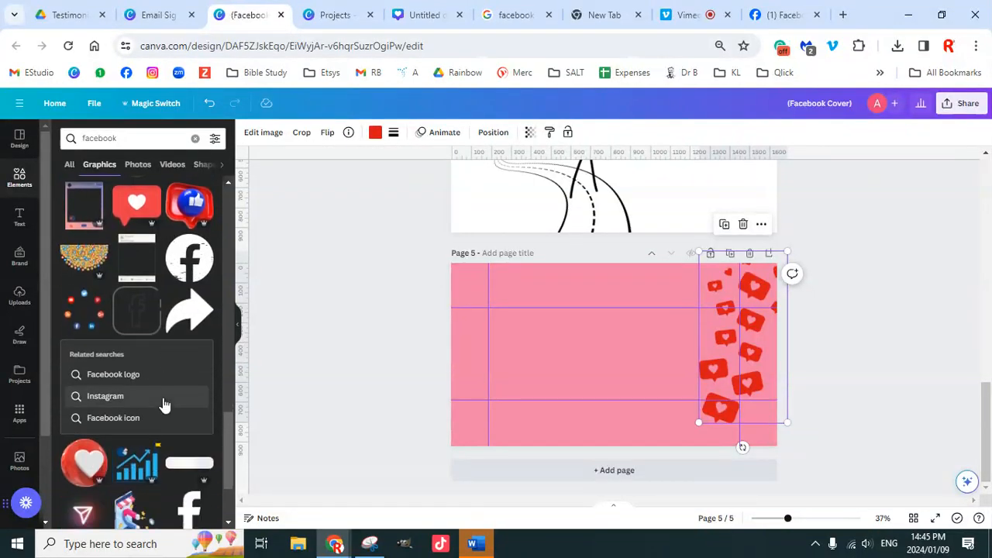
pyautogui.scroll(-4, 165, 402)
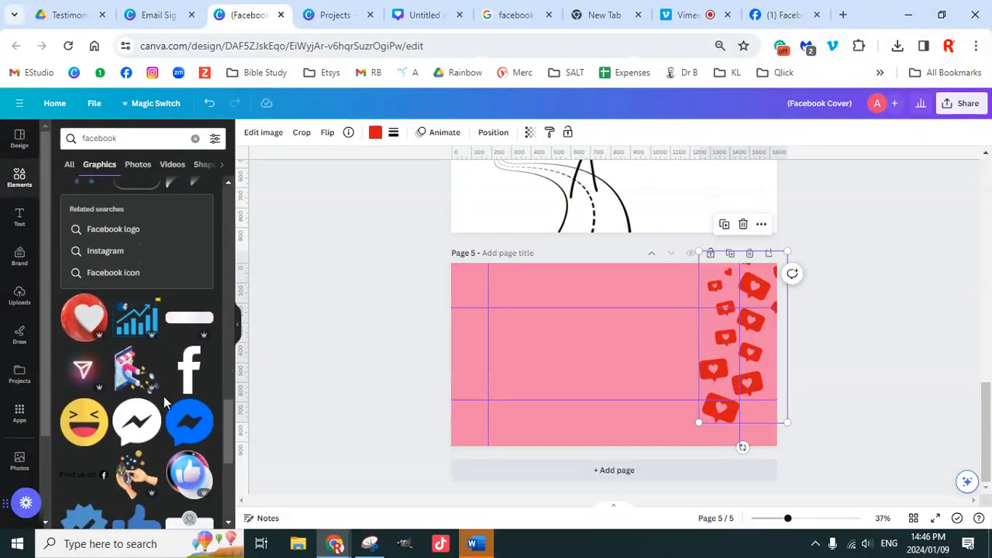
pyautogui.scroll(-8, 164, 396)
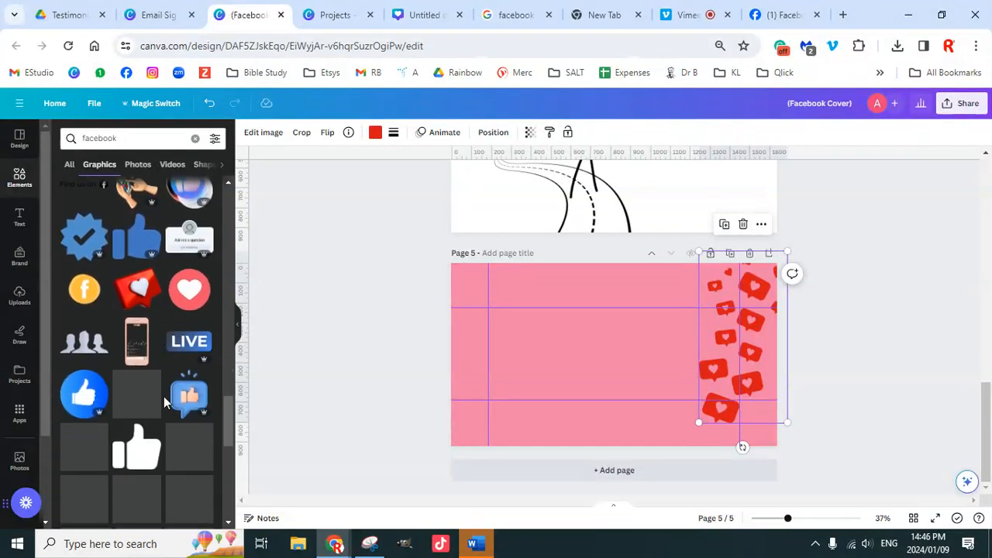
pyautogui.scroll(-8, 164, 397)
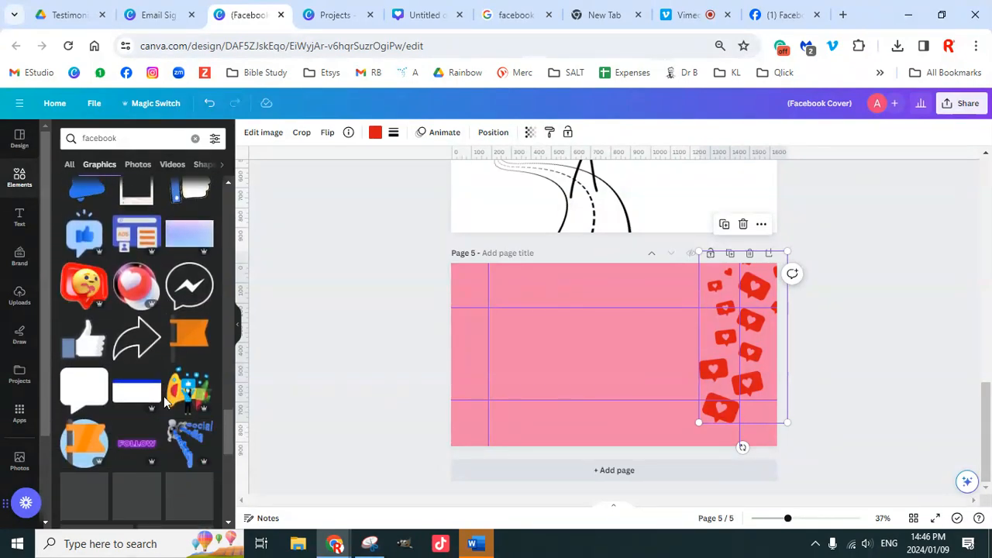
pyautogui.scroll(8, 116, 333)
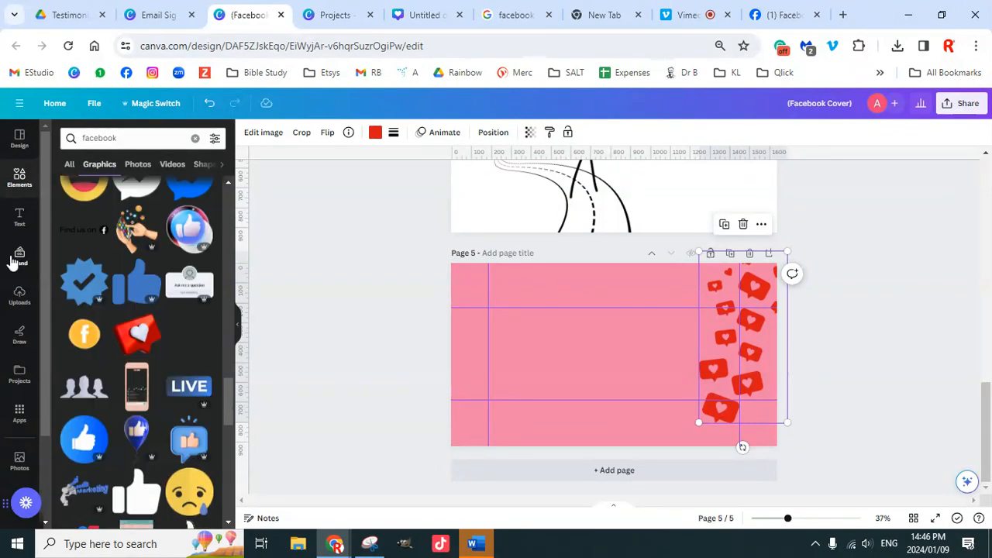
# Step: Add a large 'Digital Marketing Pro' title to the middle of page 5
pyautogui.click(20, 256)
pyautogui.scroll(-2, 140, 391)
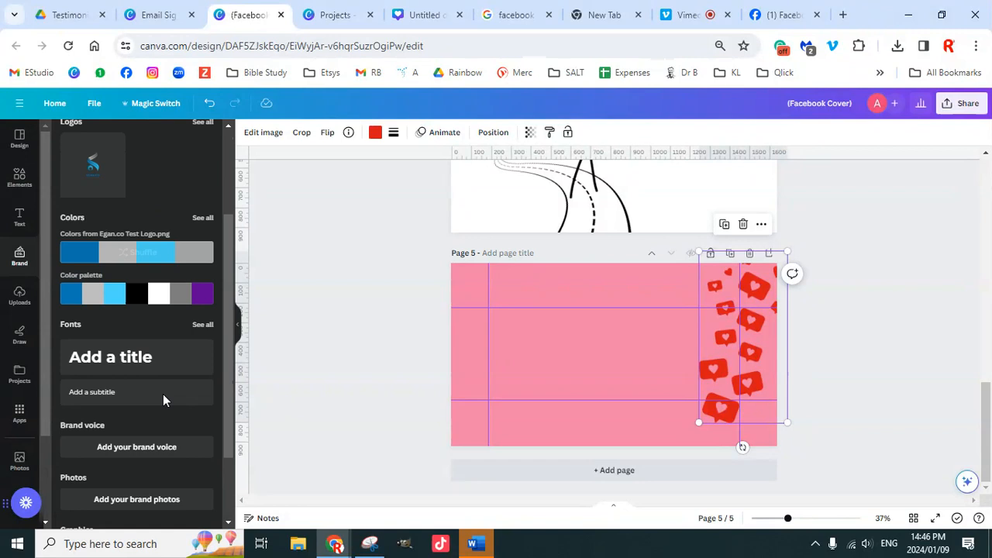
pyautogui.click(137, 352)
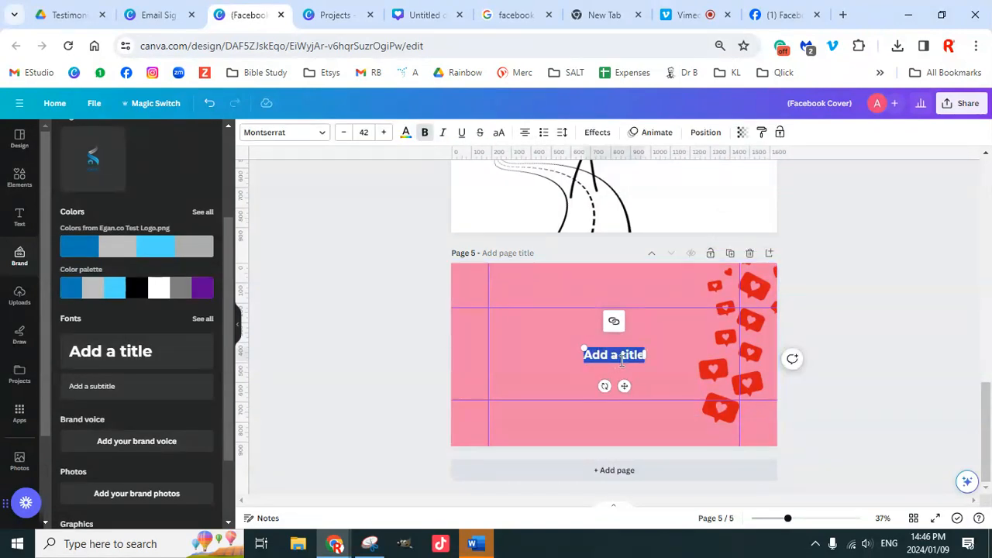
pyautogui.write('Digital M')
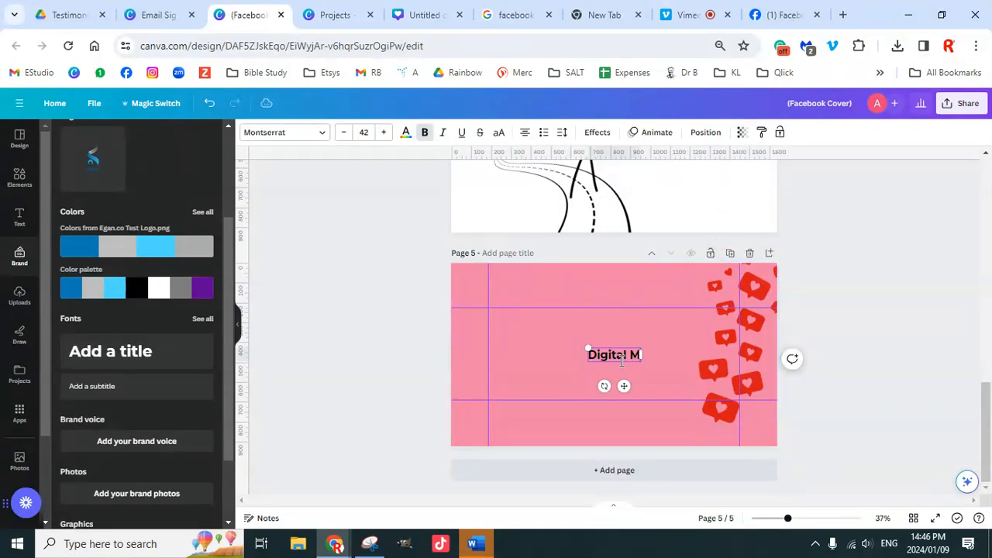
pyautogui.write('arketing E')
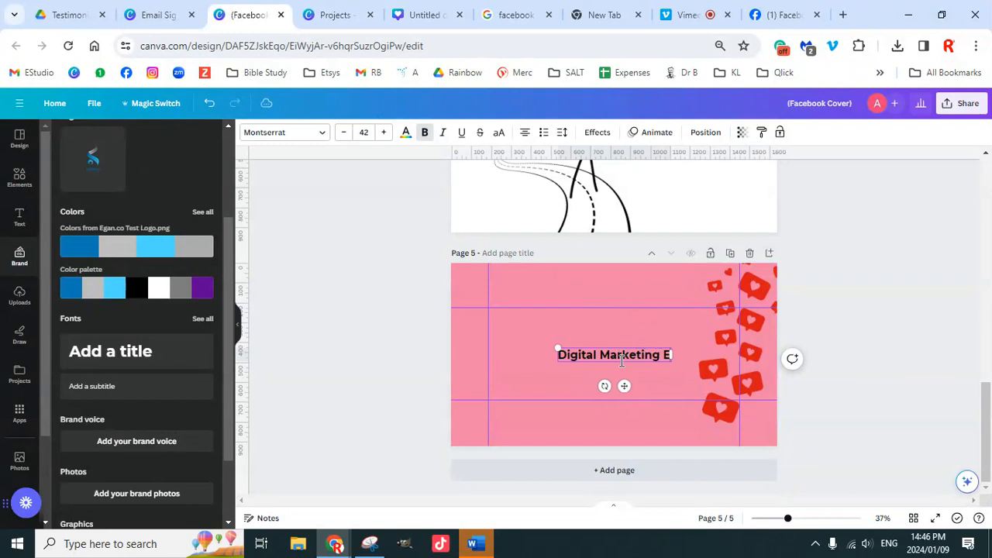
pyautogui.press('BackSpace')
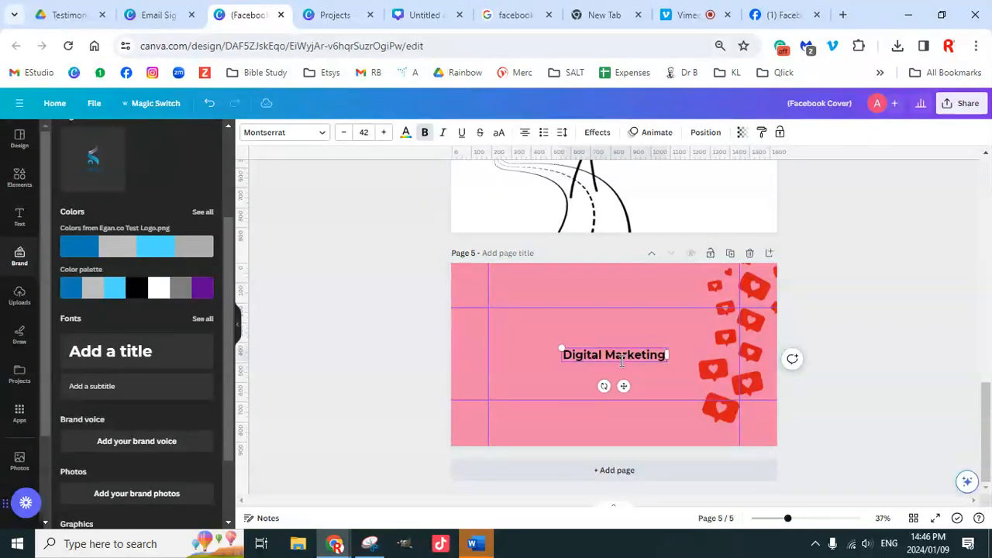
pyautogui.write('Pro')
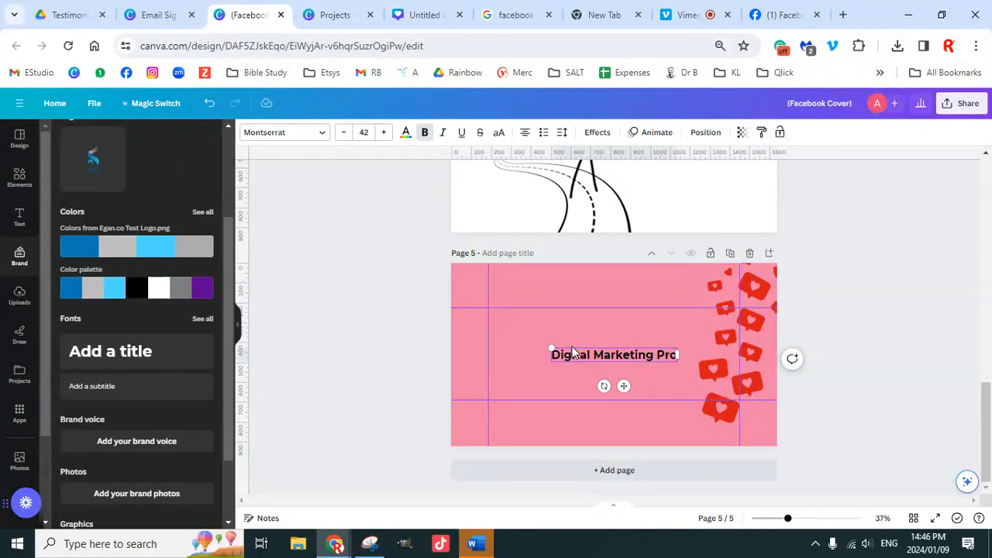
pyautogui.moveTo(548, 349); pyautogui.dragTo(499, 317)
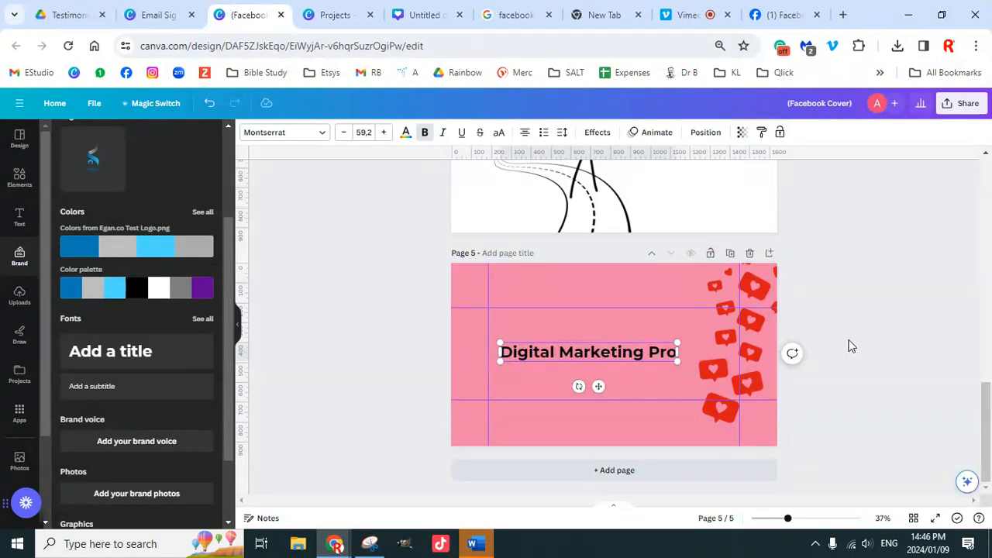
pyautogui.moveTo(659, 360); pyautogui.dragTo(663, 347)
pyautogui.moveTo(662, 338); pyautogui.dragTo(655, 338)
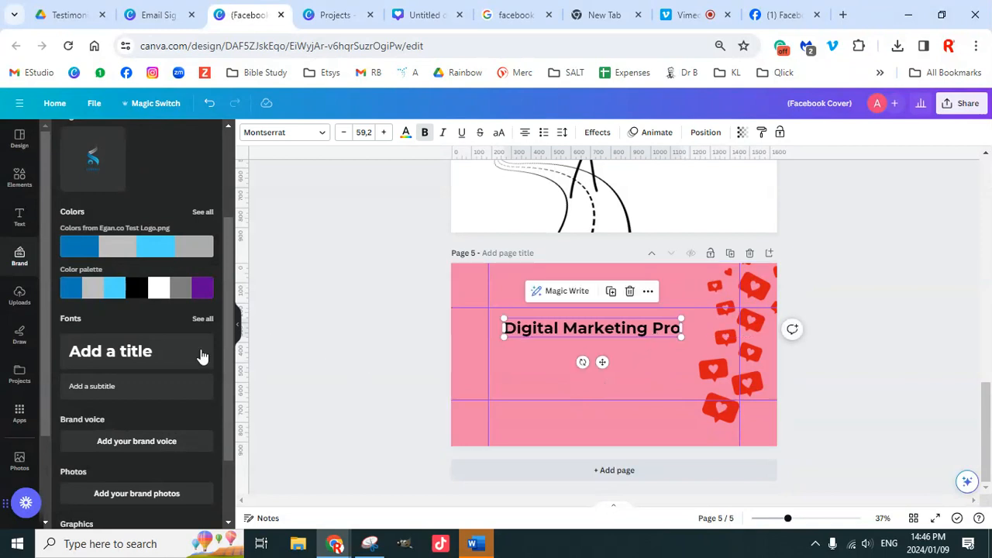
pyautogui.click(93, 386)
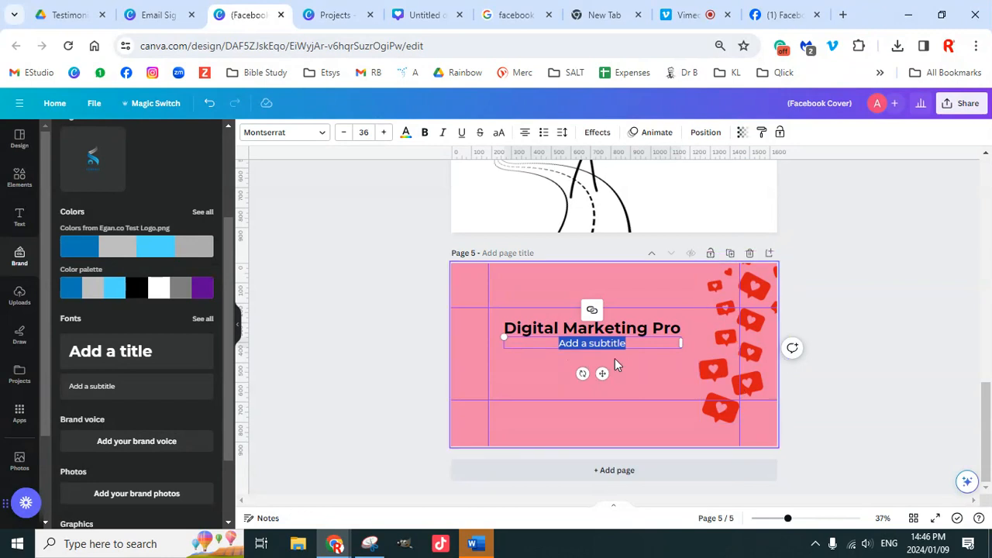
pyautogui.write('www')
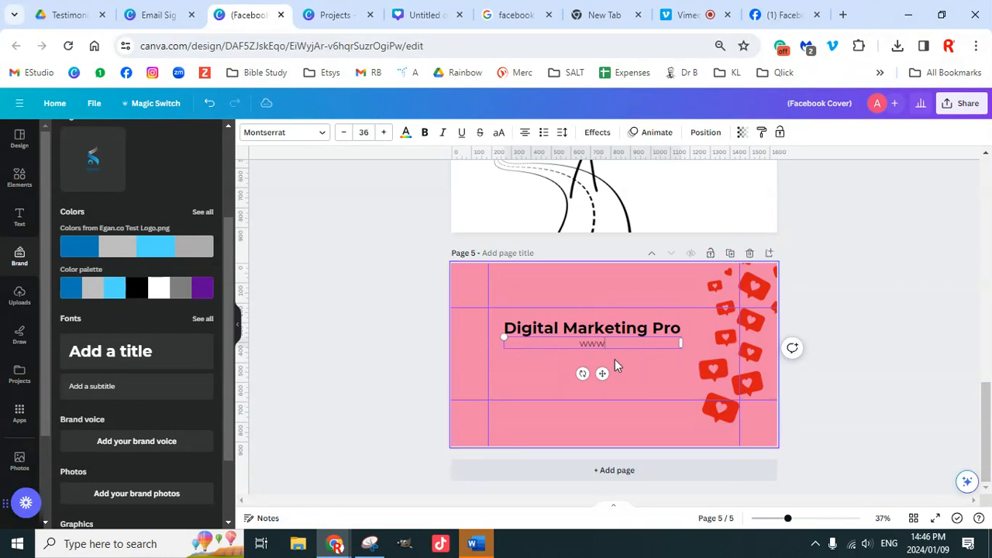
pyautogui.write('.kingdomlif3styles.com')
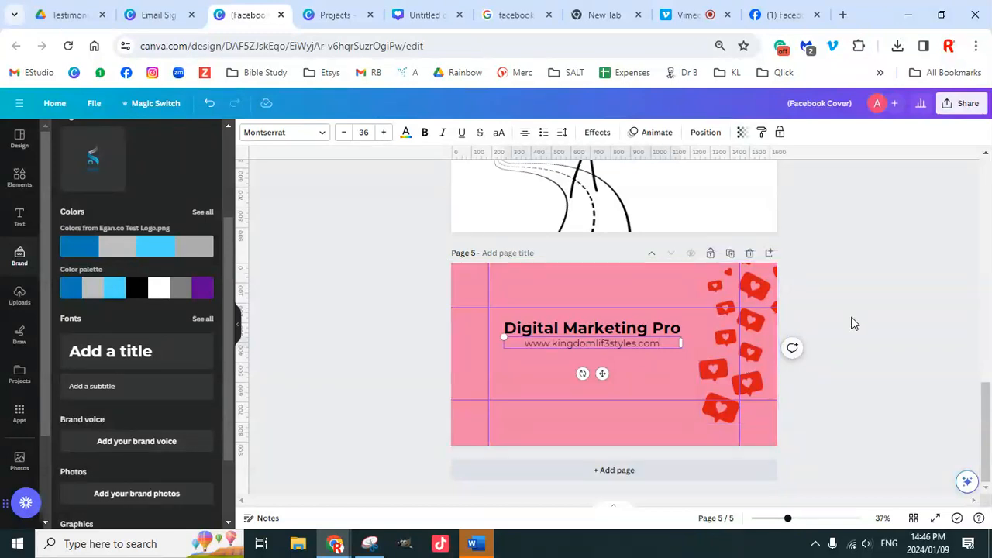
pyautogui.click(850, 321)
pyautogui.moveTo(645, 338); pyautogui.dragTo(685, 344)
pyautogui.click(869, 361)
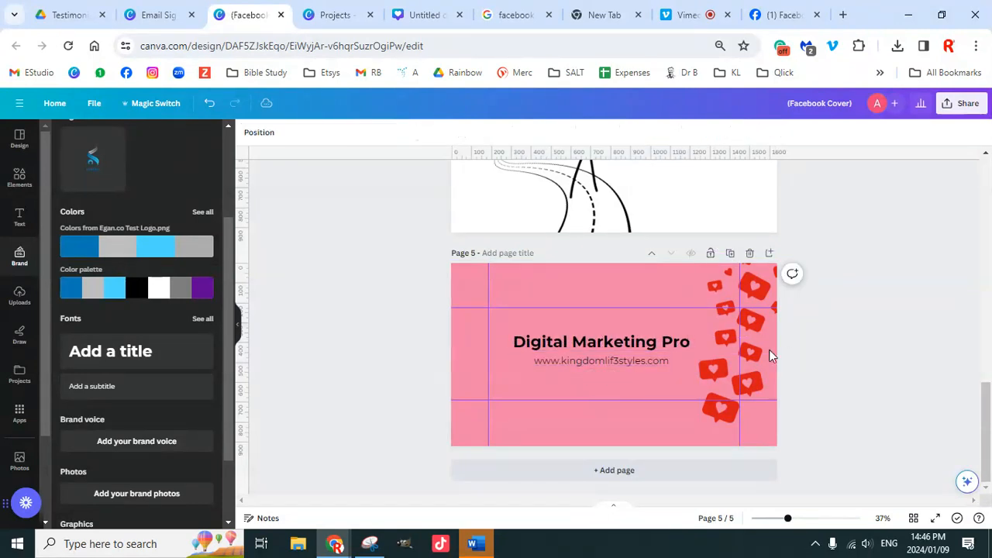
# Step: Try the blue 3-D social media graphic on page 5's left side, then delete it
pyautogui.click(21, 181)
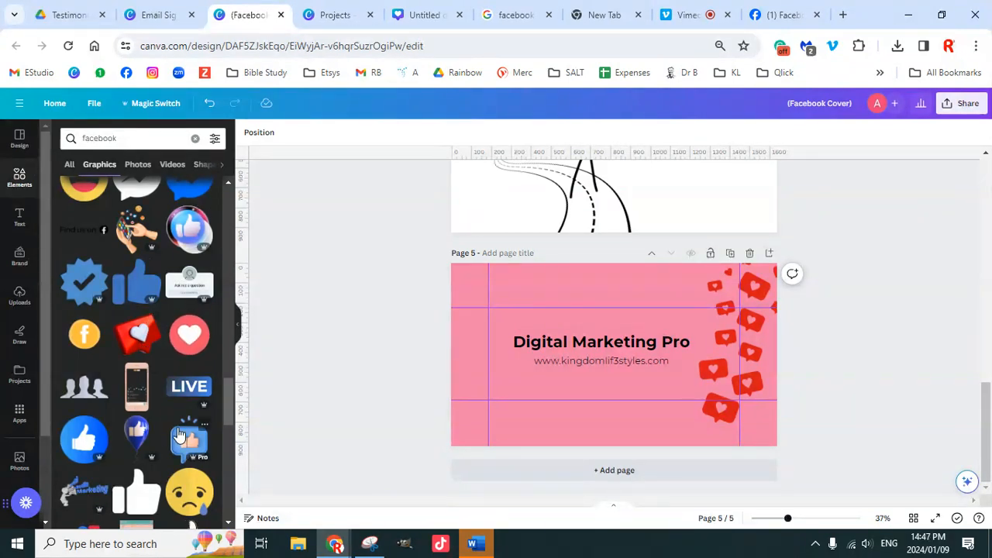
pyautogui.scroll(-1, 184, 423)
pyautogui.scroll(-6, 184, 423)
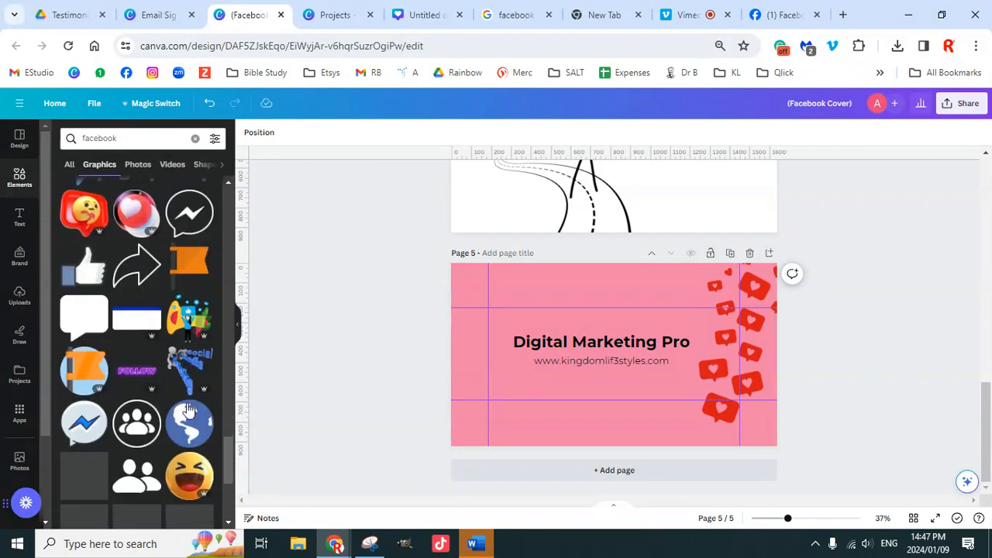
pyautogui.scroll(2, 187, 403)
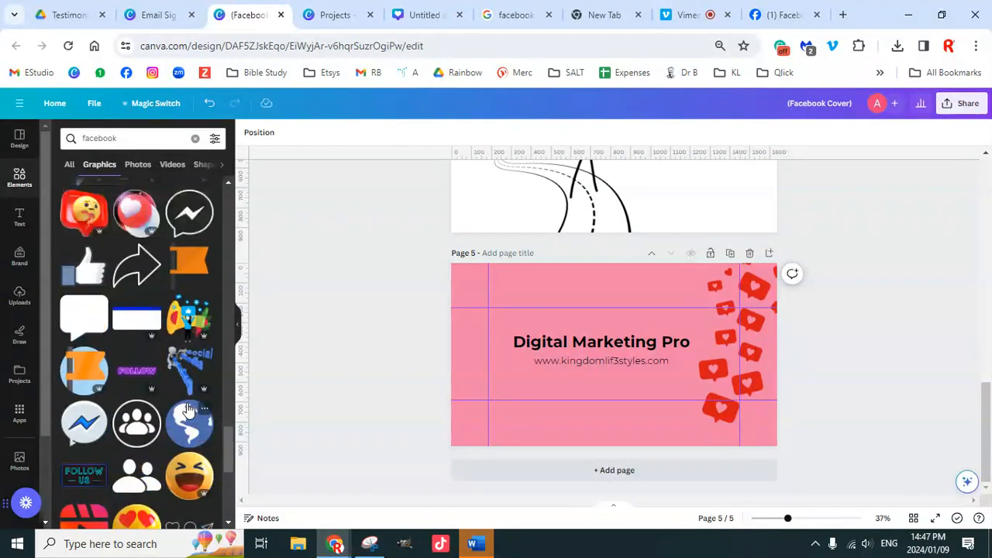
pyautogui.click(187, 398)
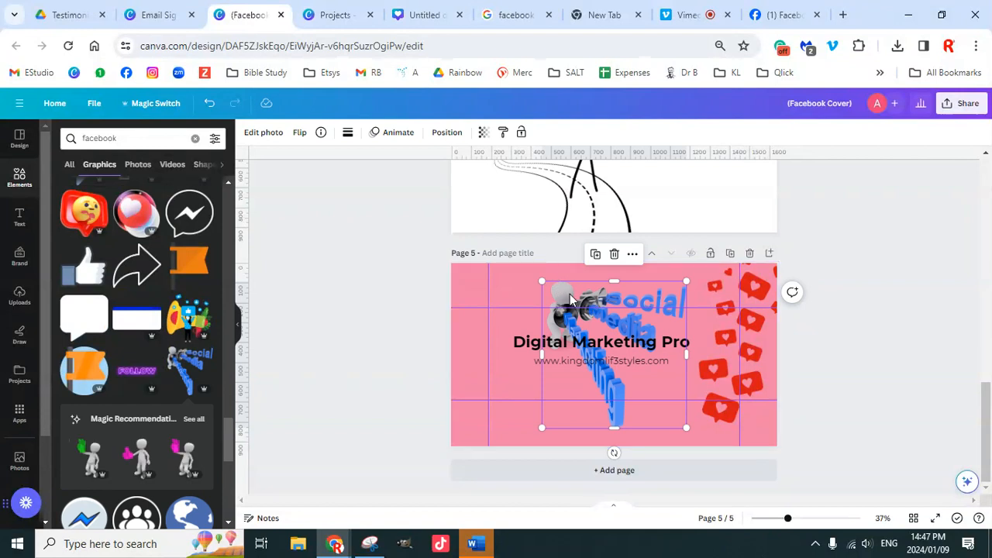
pyautogui.moveTo(560, 300); pyautogui.dragTo(491, 297)
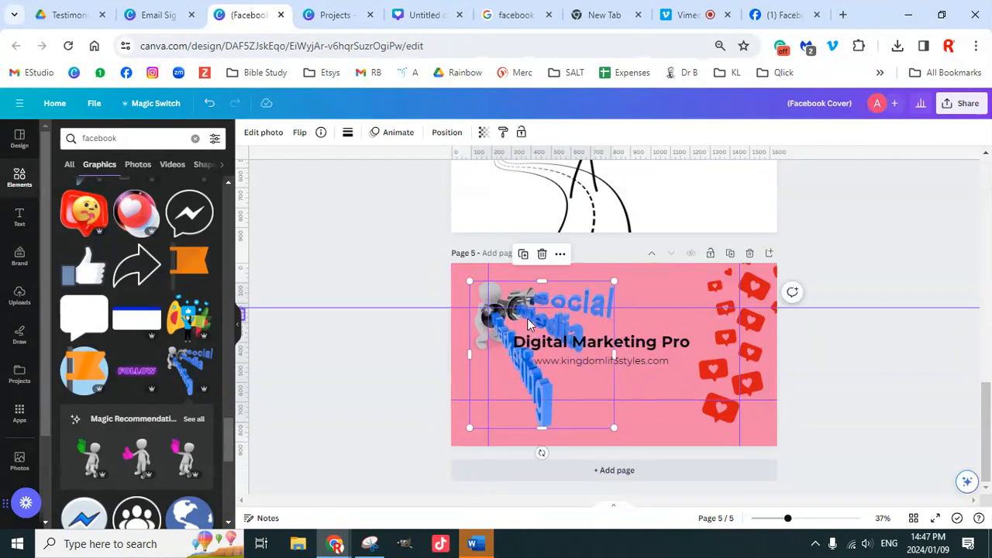
pyautogui.press('Delete')
# Step: Open all recommended 3-D figures, try the green-arrow figure, and browse the list
pyautogui.scroll(-3, 201, 229)
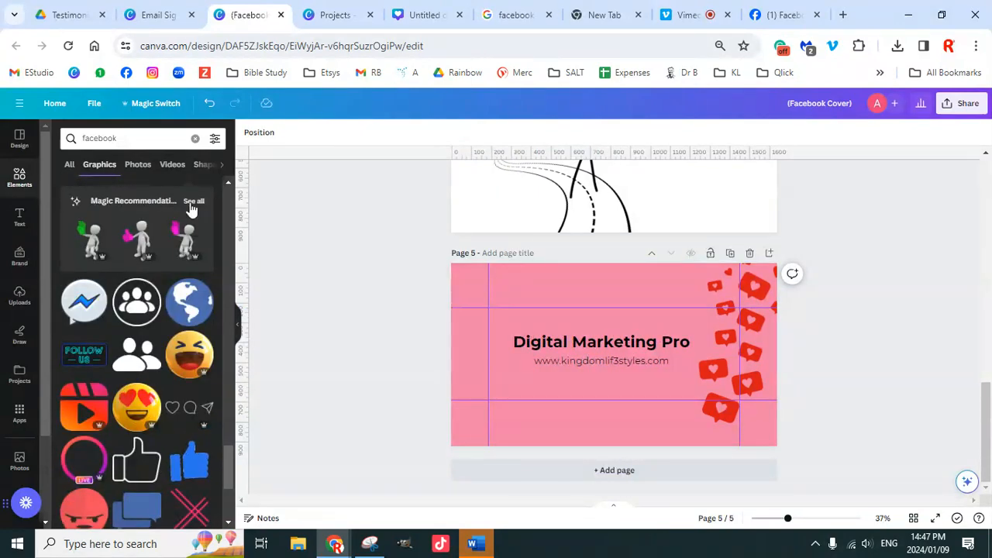
pyautogui.click(194, 201)
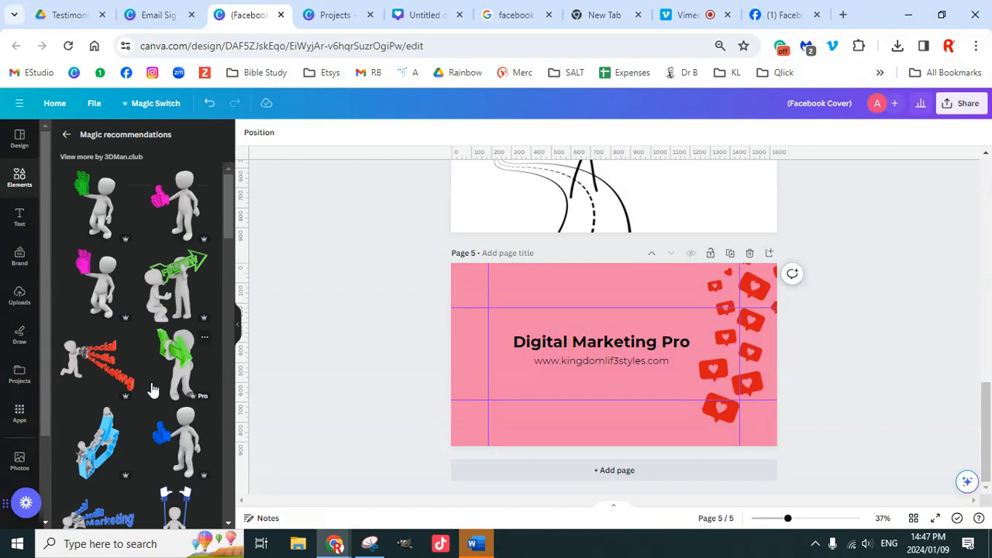
pyautogui.click(173, 292)
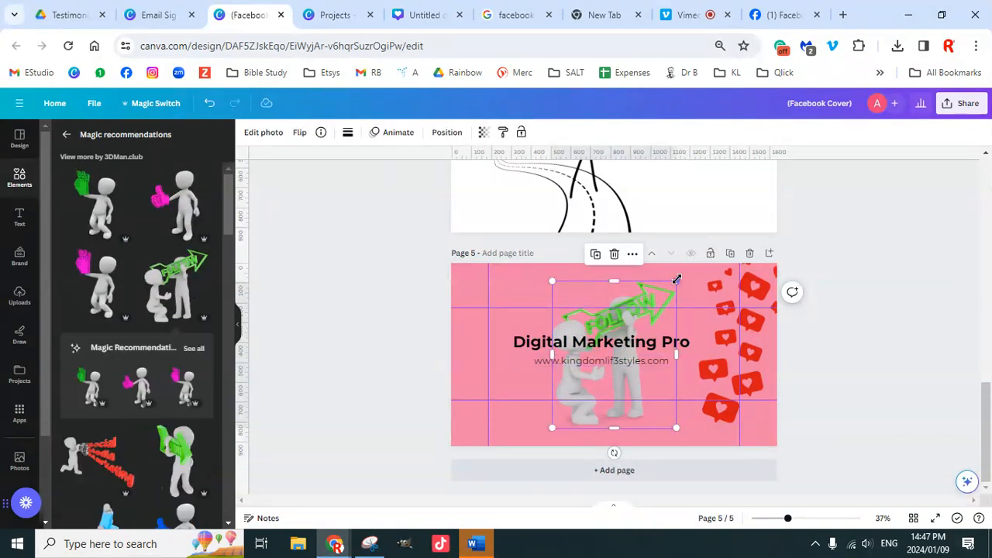
pyautogui.moveTo(675, 283); pyautogui.dragTo(300, 368)
pyautogui.scroll(-4, 204, 419)
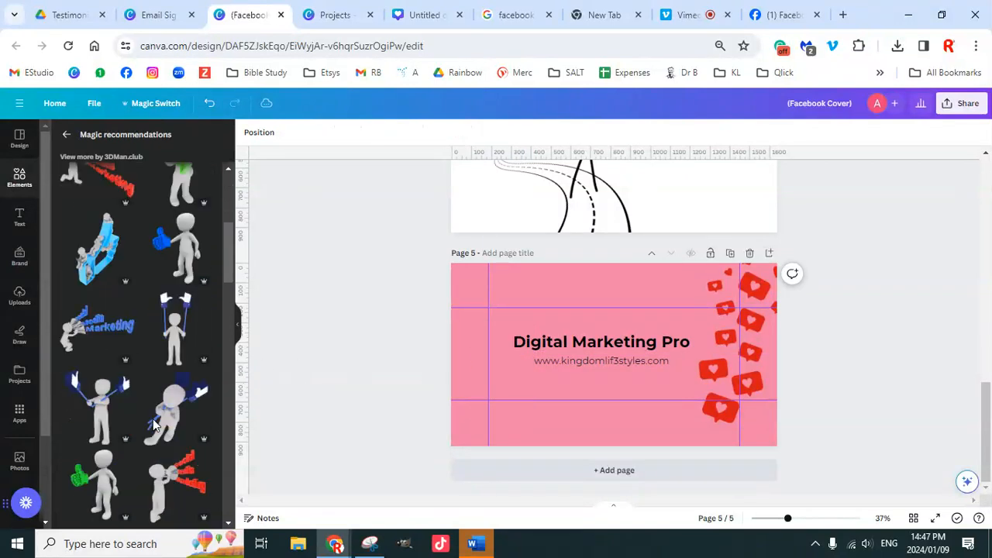
pyautogui.scroll(-3, 160, 409)
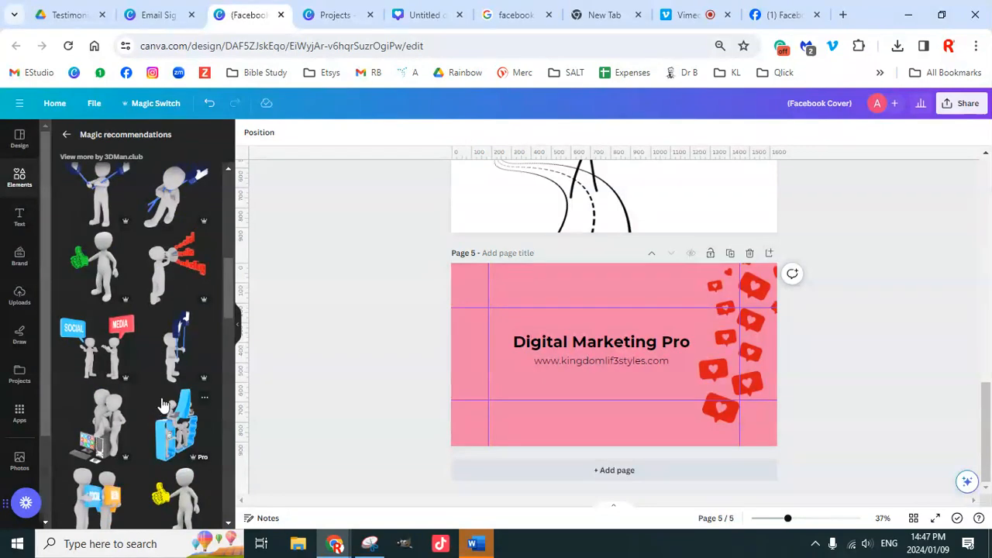
pyautogui.scroll(-6, 163, 403)
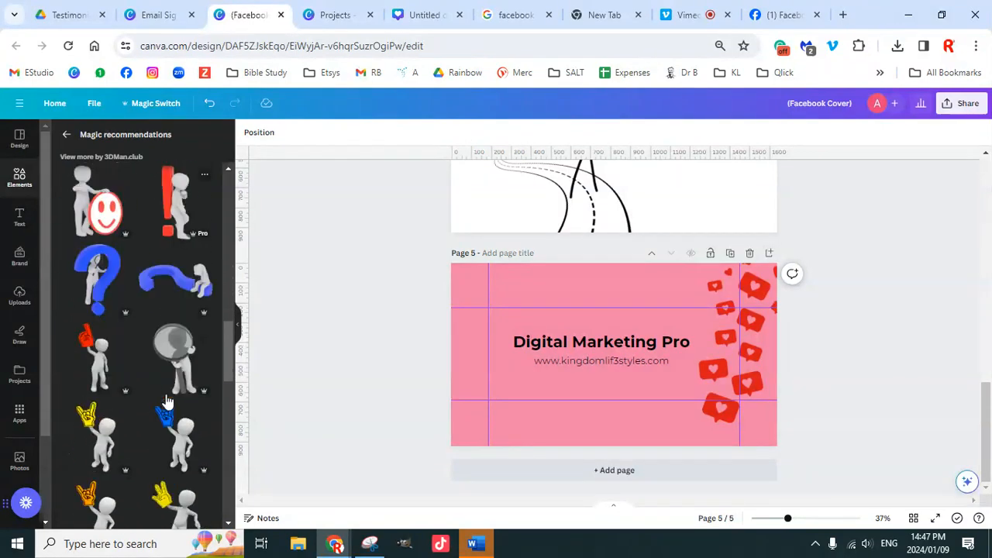
pyautogui.scroll(-6, 167, 401)
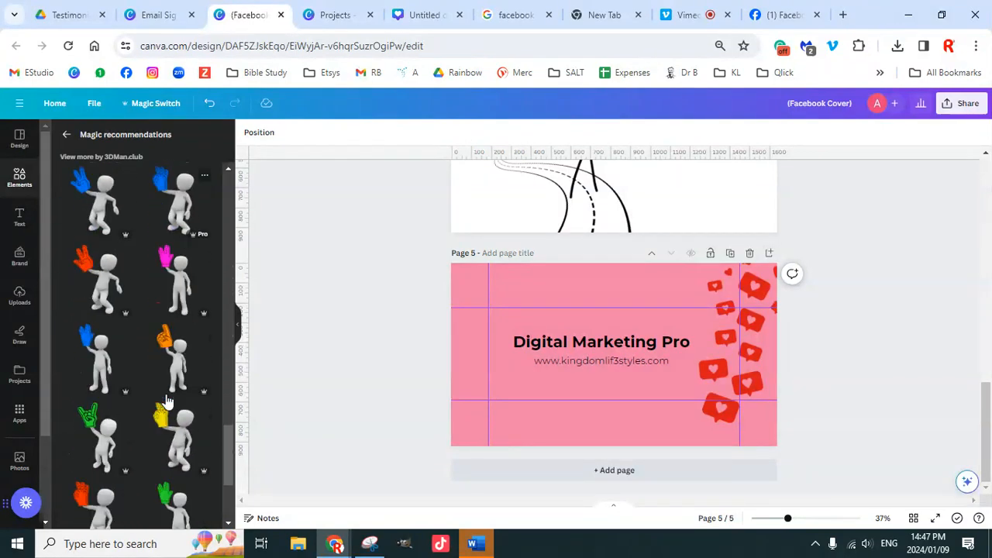
pyautogui.scroll(6, 167, 401)
pyautogui.scroll(1, 923, 423)
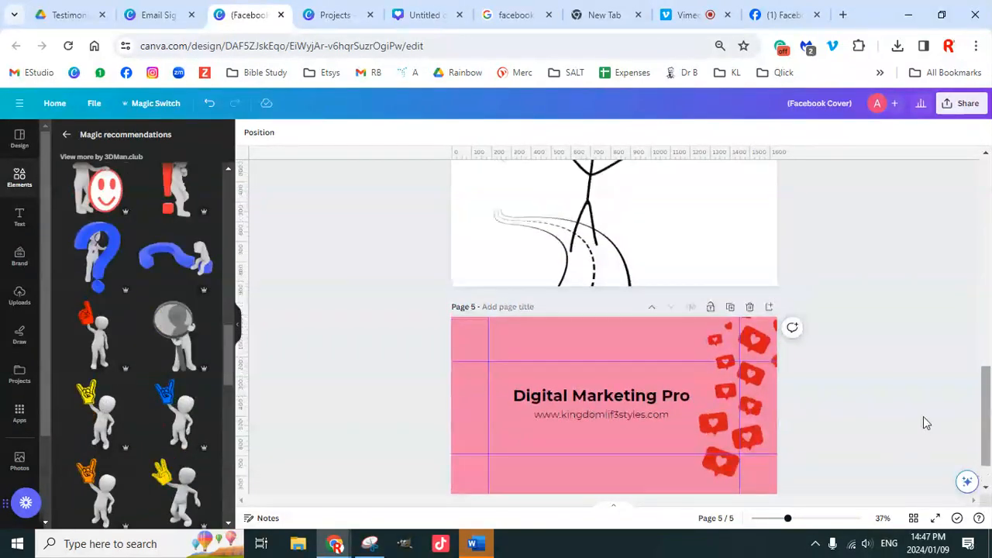
pyautogui.scroll(10, 923, 422)
pyautogui.scroll(-12, 839, 408)
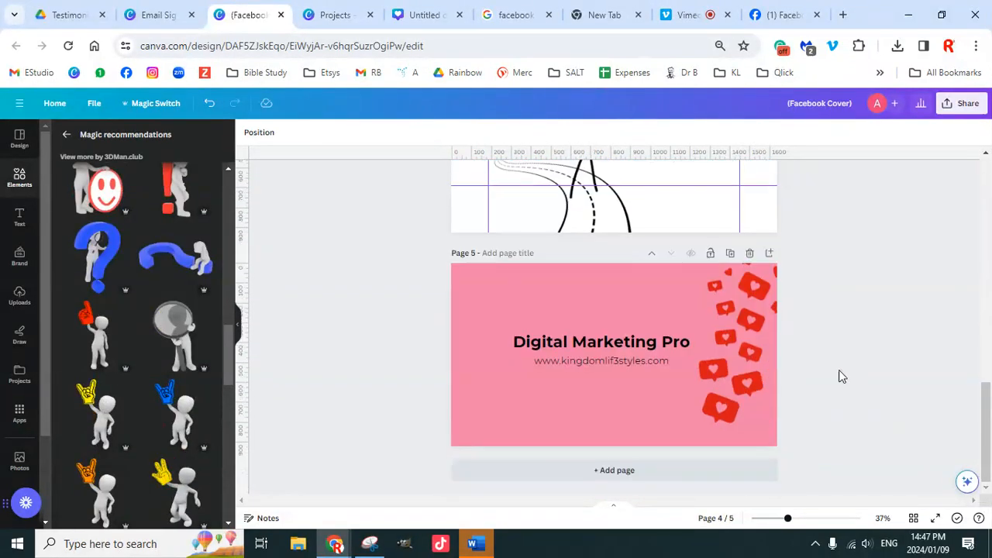
pyautogui.click(720, 334)
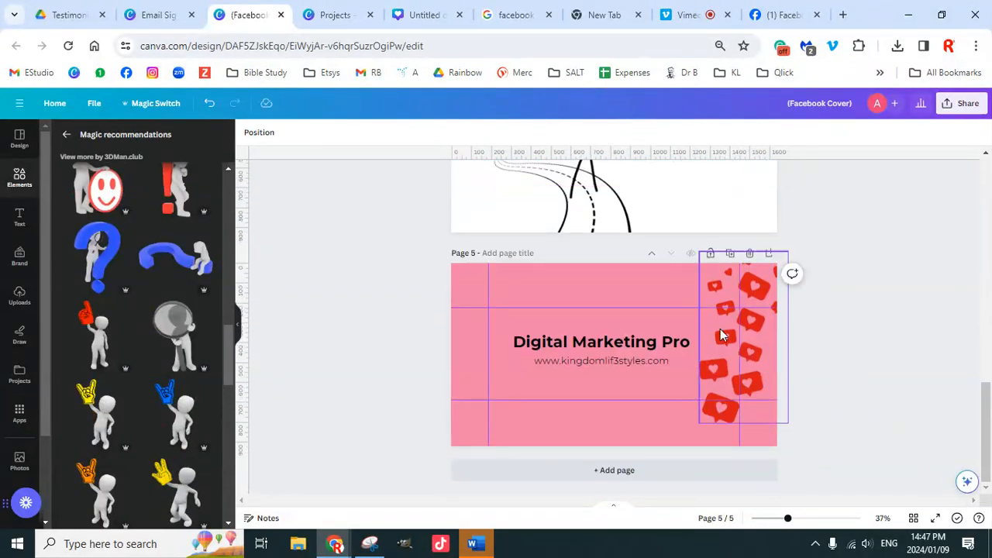
# Step: Shuffle all of page 5 through brand palette colours until the background turns grey
pyautogui.click(27, 260)
pyautogui.moveTo(378, 277); pyautogui.dragTo(813, 457)
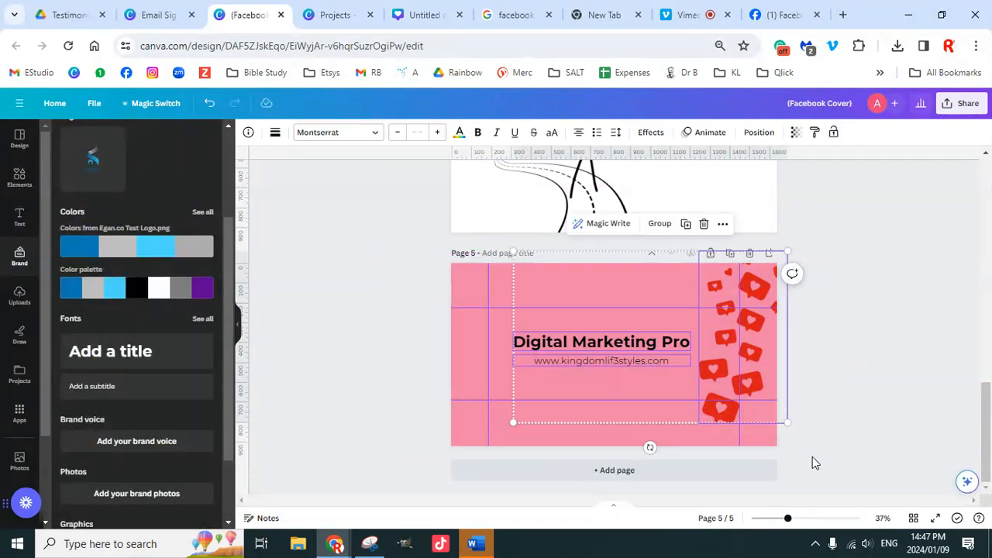
pyautogui.click(140, 292)
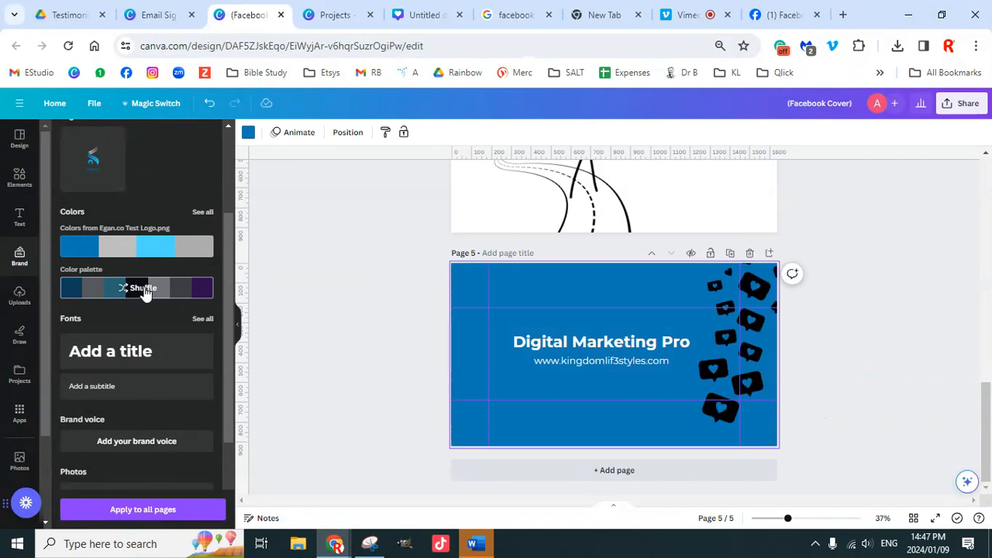
pyautogui.click(144, 292)
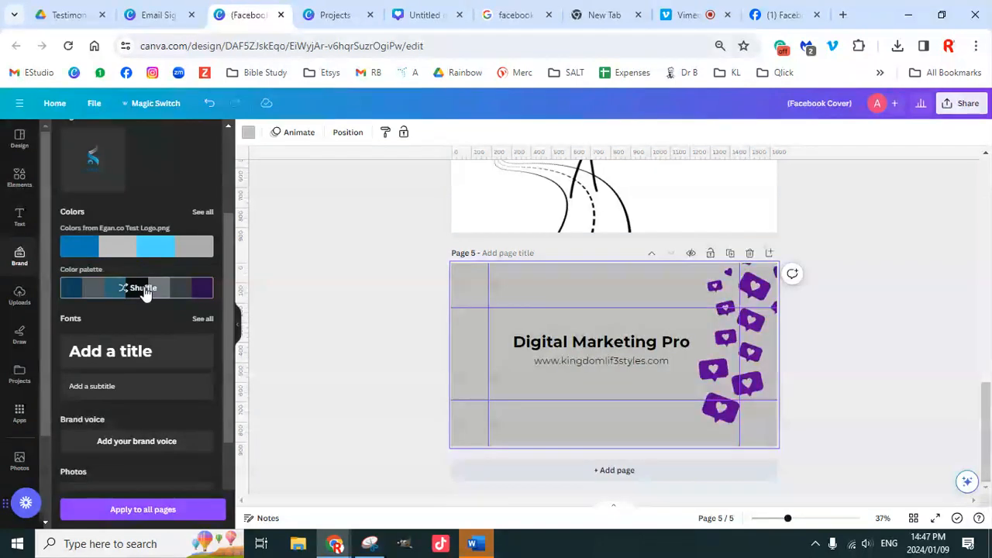
pyautogui.click(144, 292)
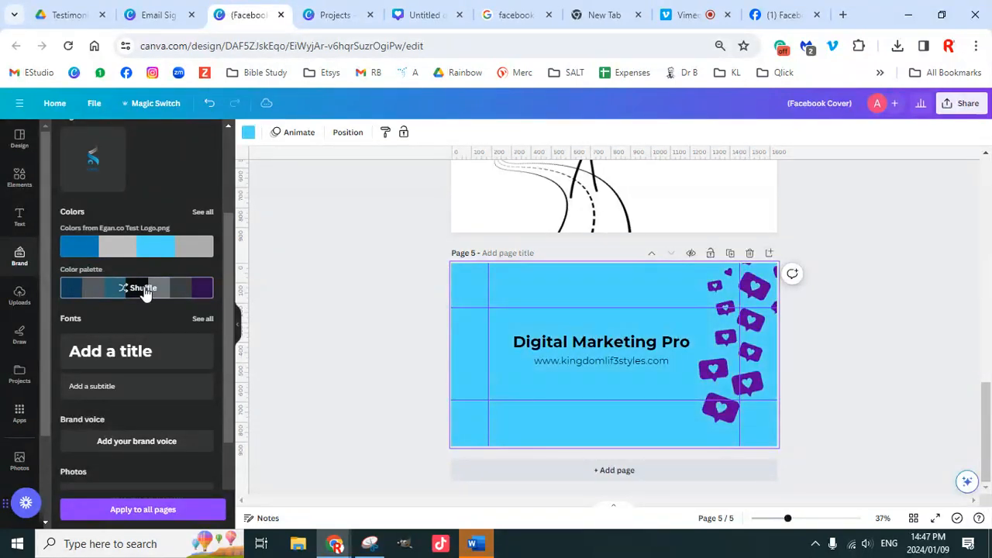
pyautogui.click(145, 292)
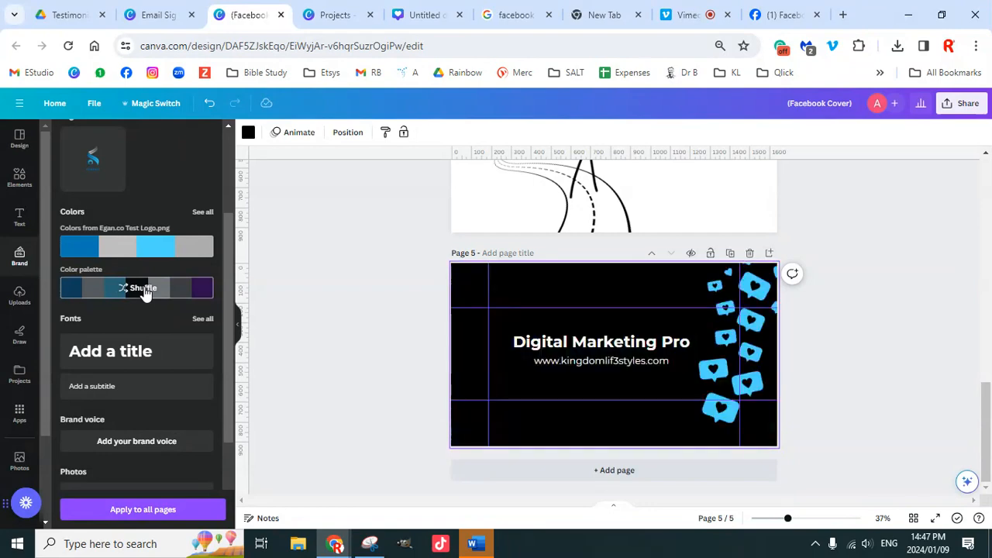
pyautogui.click(145, 292)
pyautogui.click(144, 293)
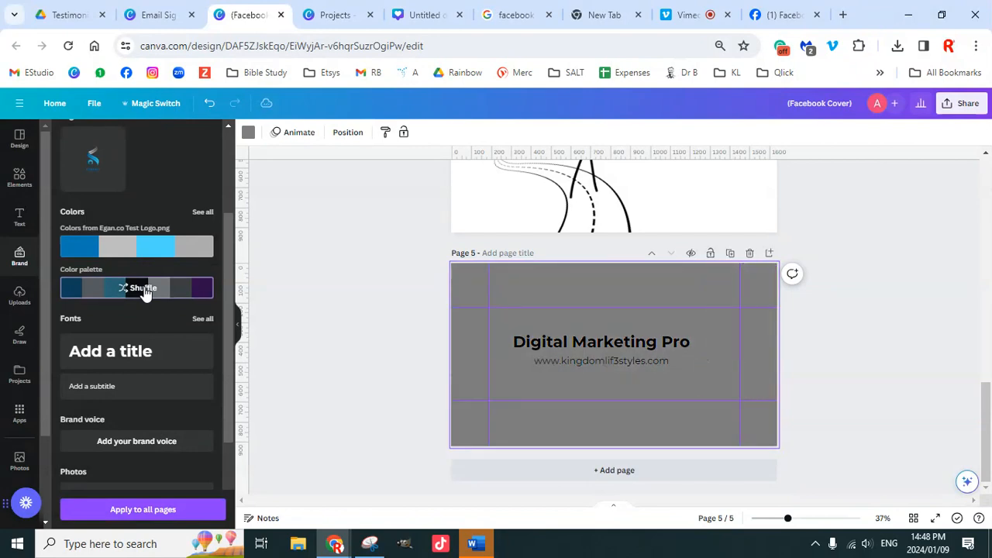
pyautogui.click(144, 293)
pyautogui.click(145, 293)
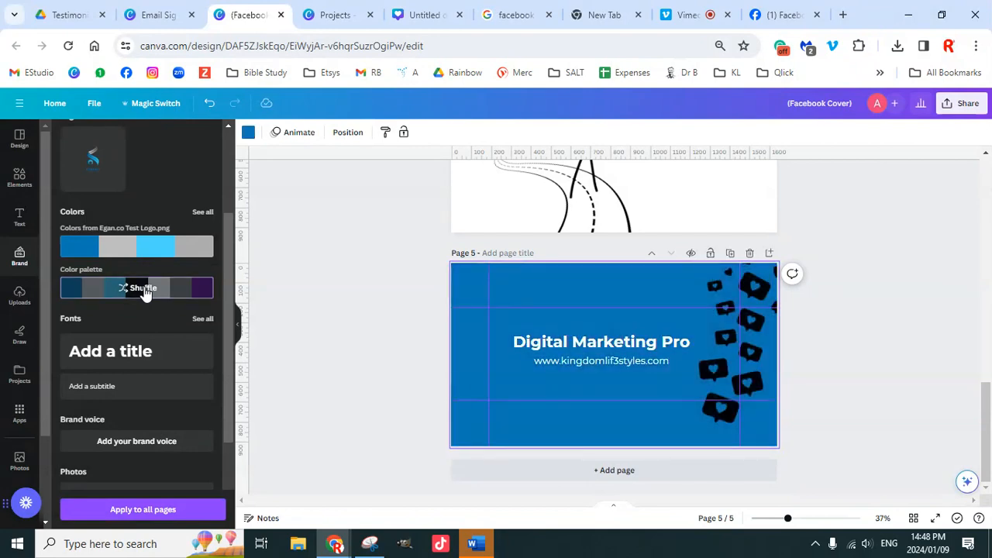
pyautogui.click(144, 292)
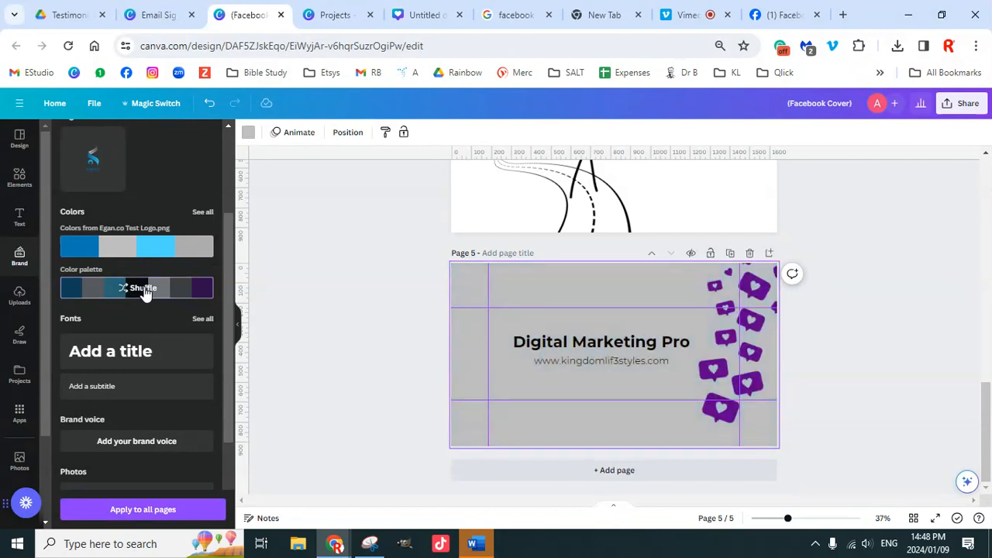
# Step: Recolour the heart reactions graphic blue
pyautogui.click(727, 381)
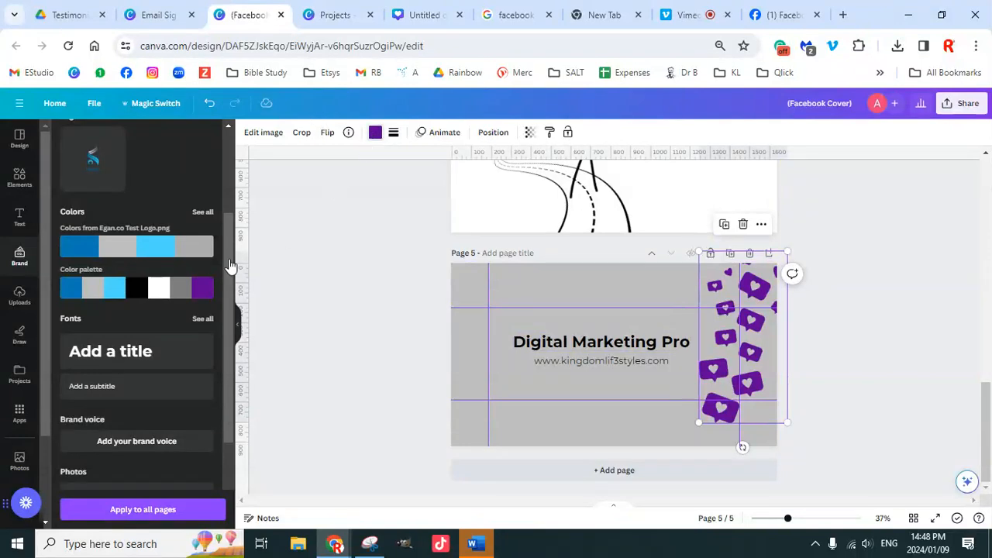
pyautogui.click(376, 134)
pyautogui.click(68, 385)
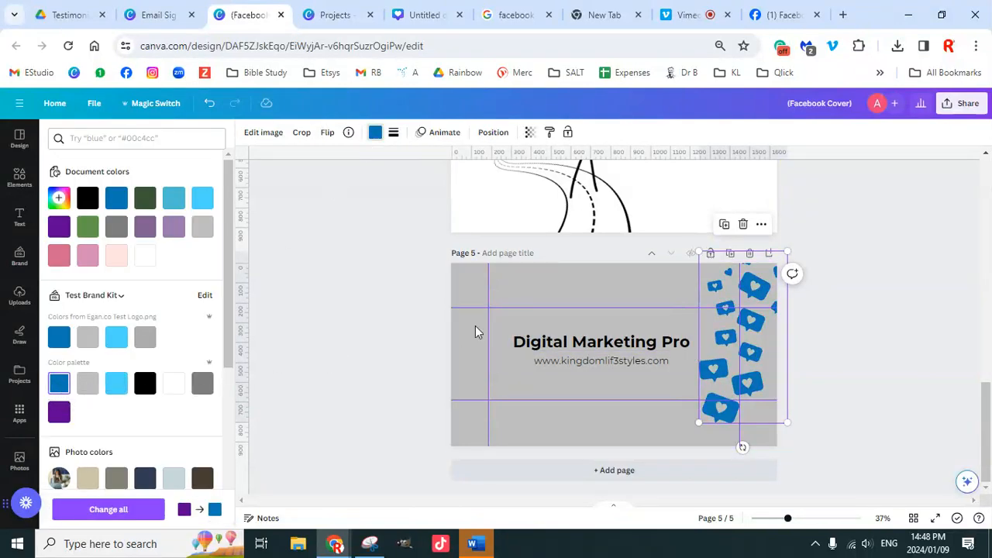
pyautogui.click(835, 339)
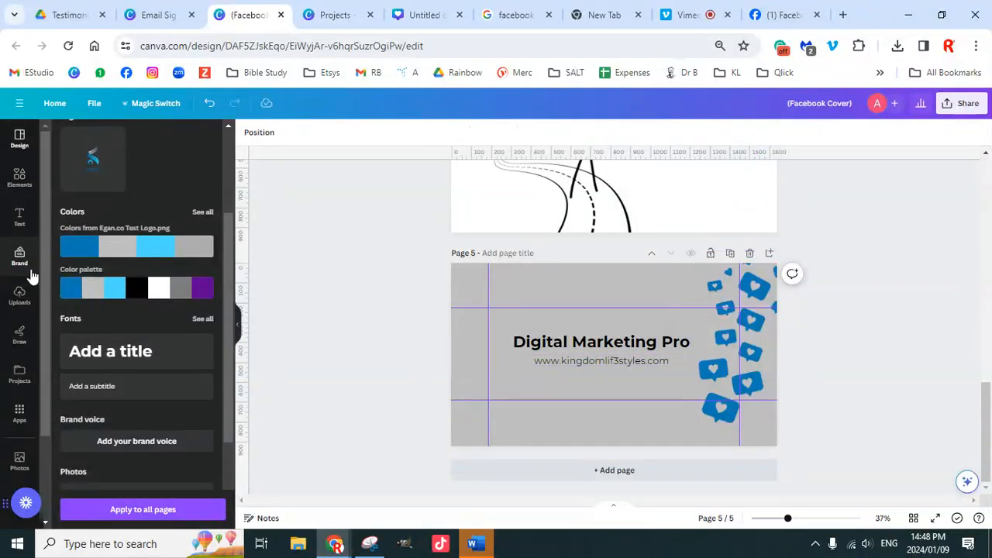
# Step: Search graphics for 'tech' and scroll the results for the wireframe globe
pyautogui.click(20, 177)
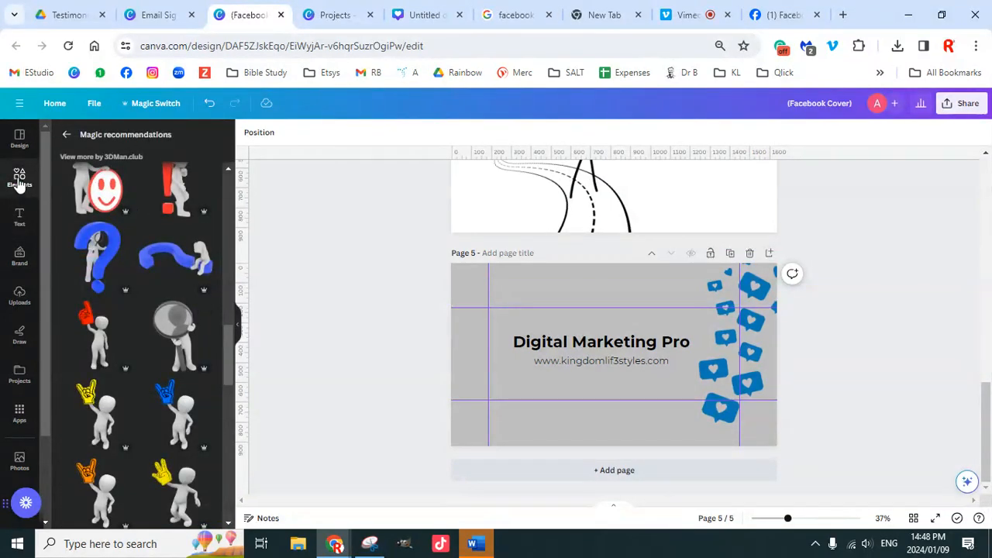
pyautogui.click(68, 135)
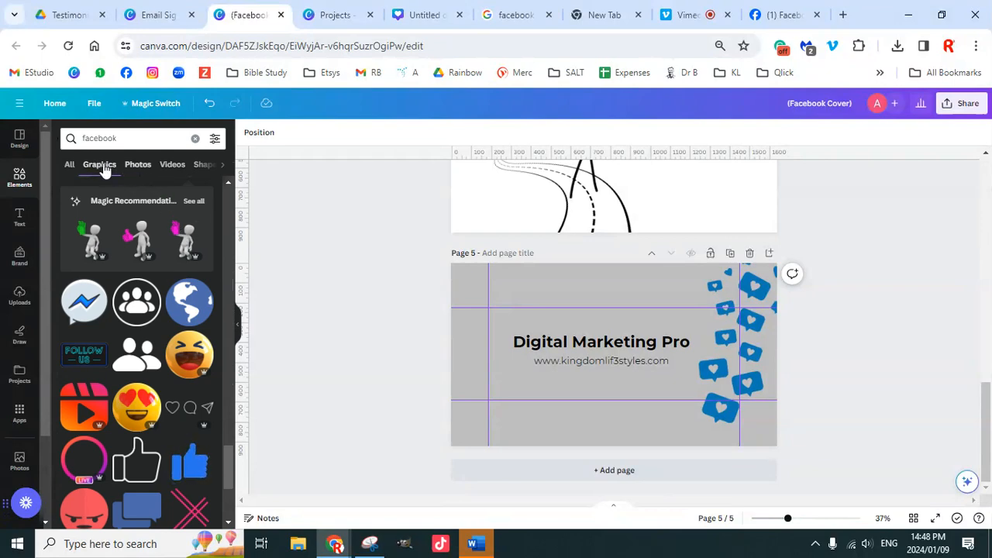
pyautogui.scroll(-5, 139, 349)
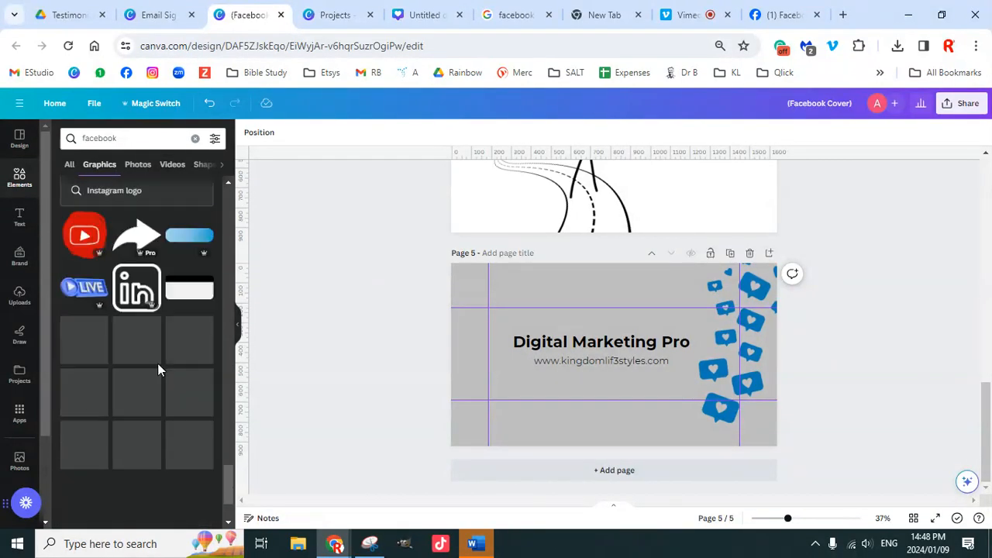
pyautogui.scroll(-5, 158, 363)
pyautogui.click(133, 141)
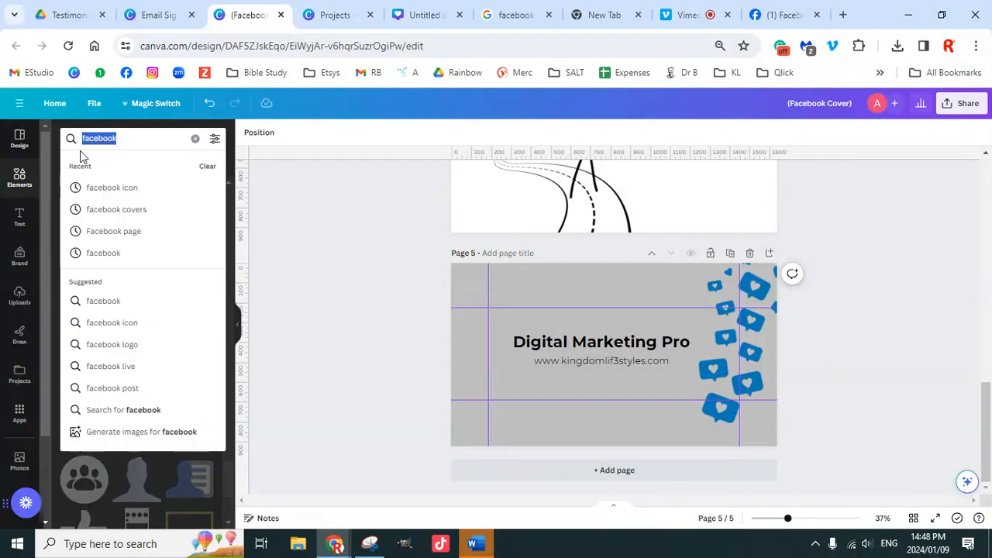
pyautogui.write('tech')
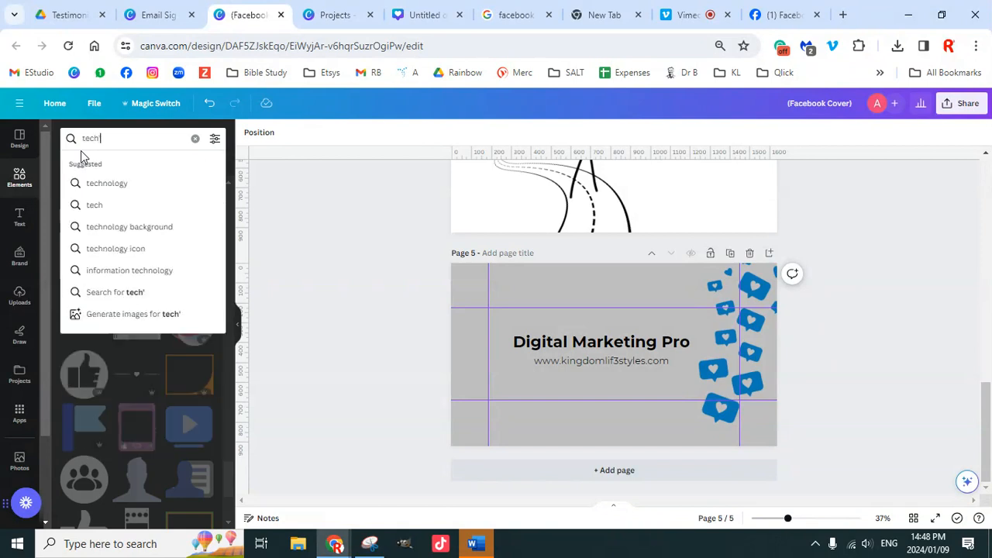
pyautogui.press('Return')
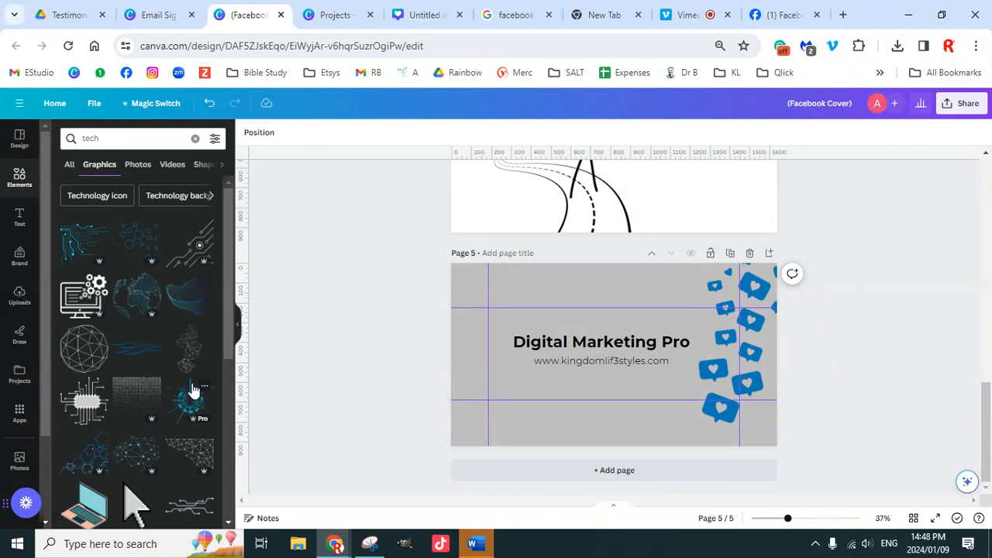
pyautogui.scroll(-1, 171, 397)
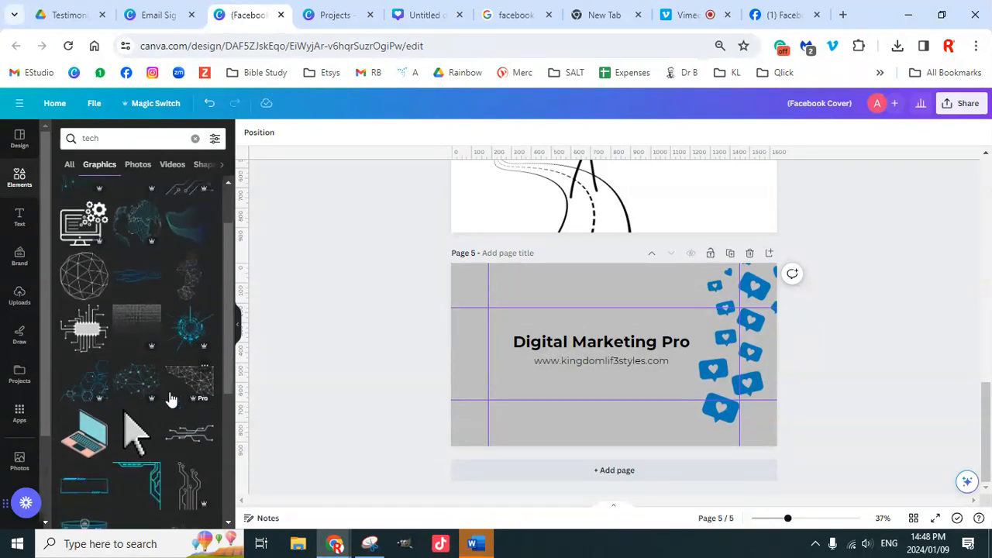
pyautogui.scroll(-1, 165, 397)
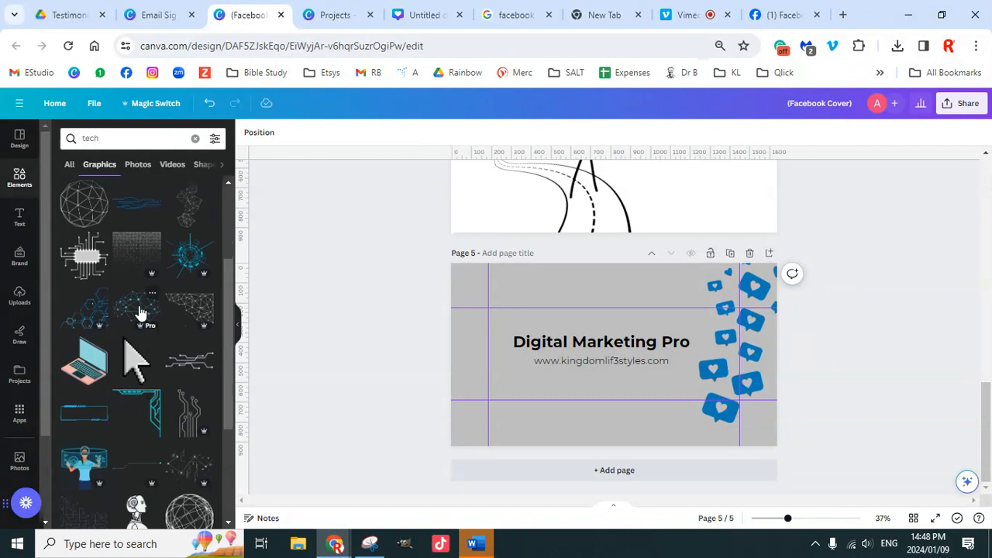
pyautogui.scroll(-2, 165, 398)
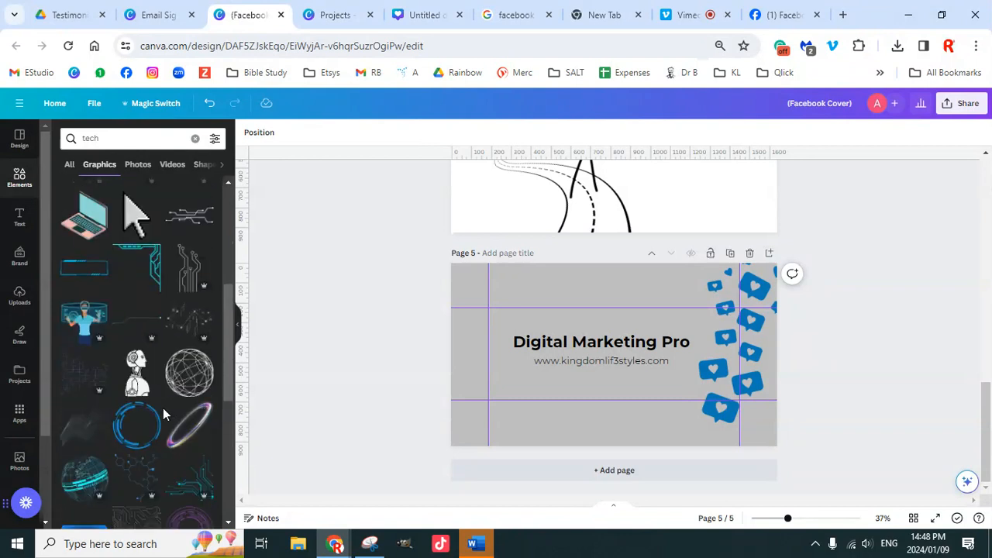
pyautogui.scroll(-2, 166, 405)
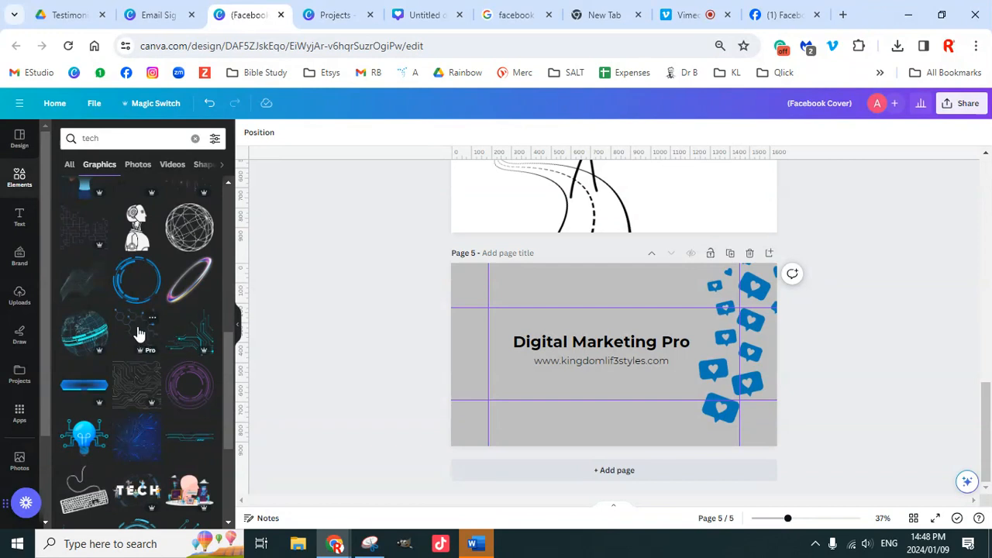
# Step: Add the globe graphic, enlarge it and move it left behind the title
pyautogui.click(99, 337)
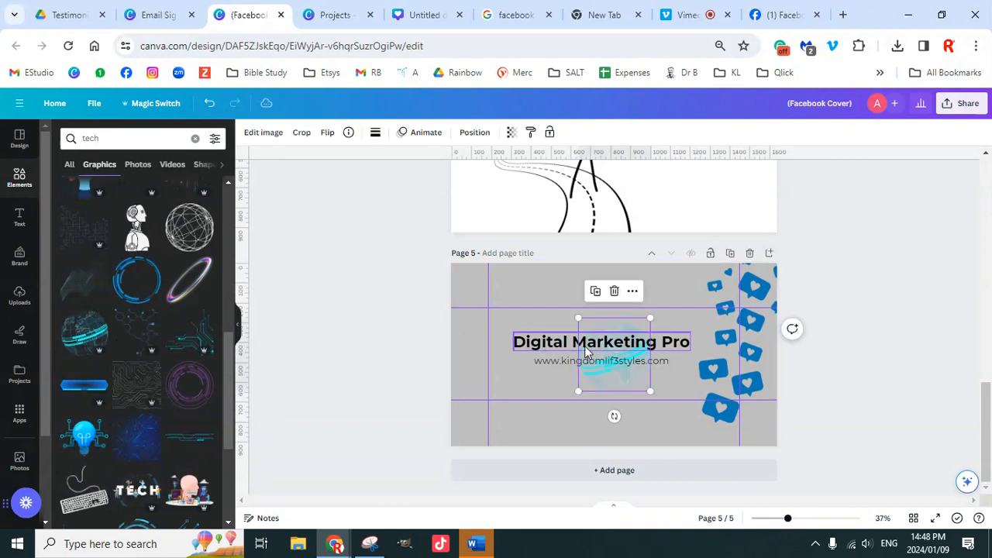
pyautogui.moveTo(580, 393); pyautogui.dragTo(547, 421)
pyautogui.moveTo(564, 383); pyautogui.dragTo(504, 357)
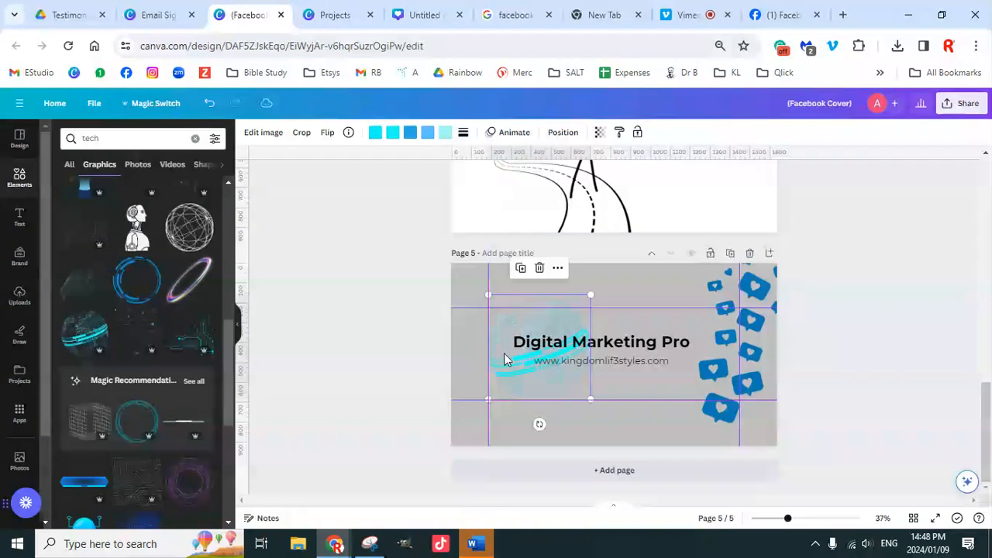
# Step: Recolour the globe's swatches to white, light grey and light blue
pyautogui.click(376, 137)
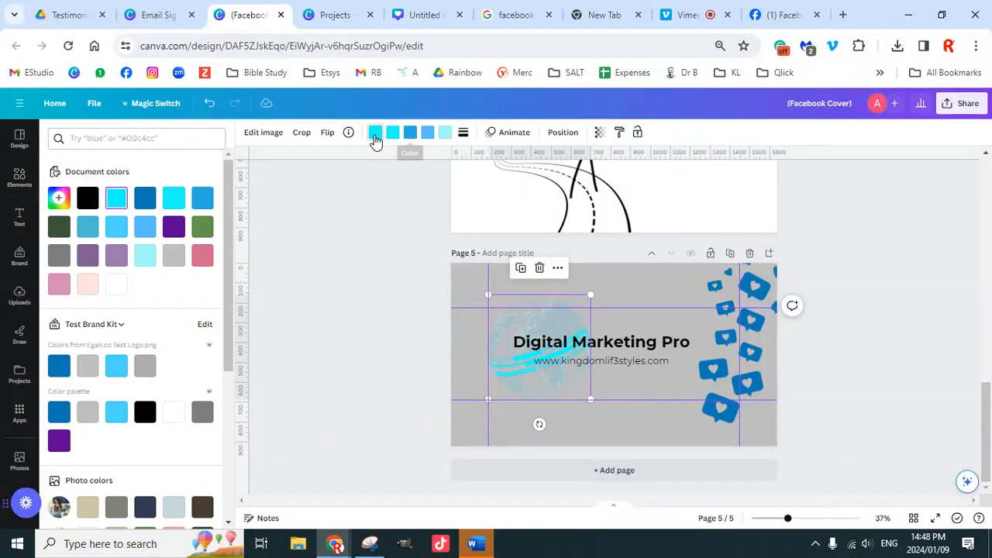
pyautogui.click(174, 416)
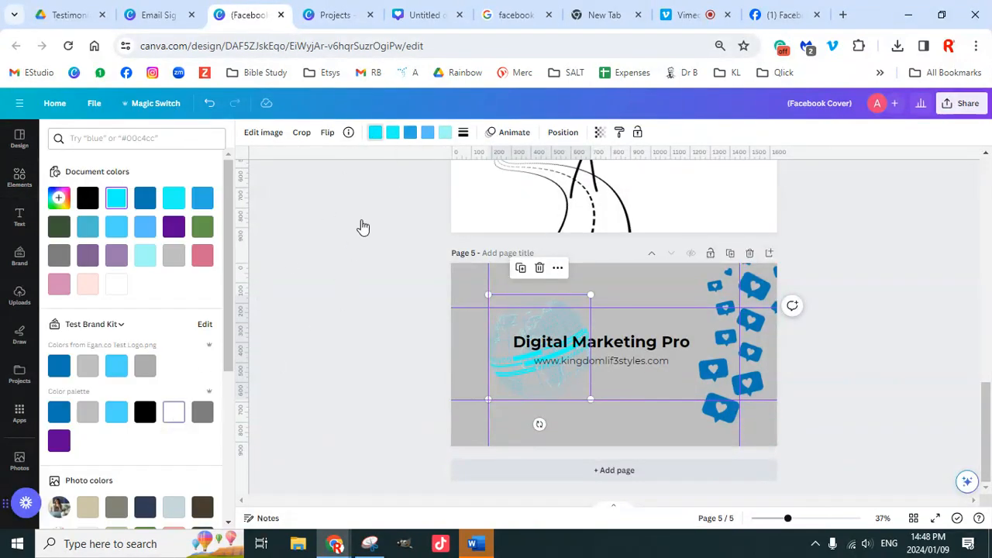
pyautogui.click(393, 136)
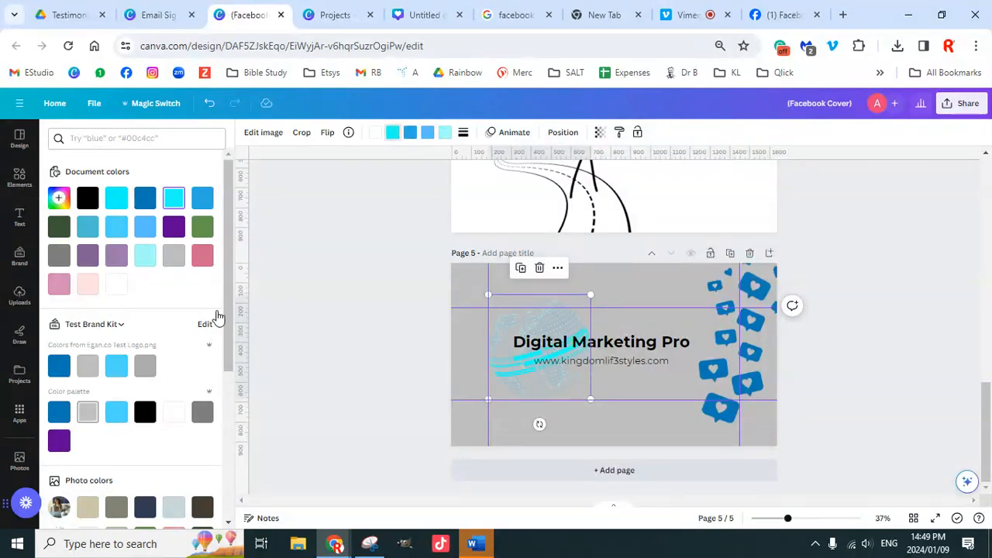
pyautogui.click(411, 135)
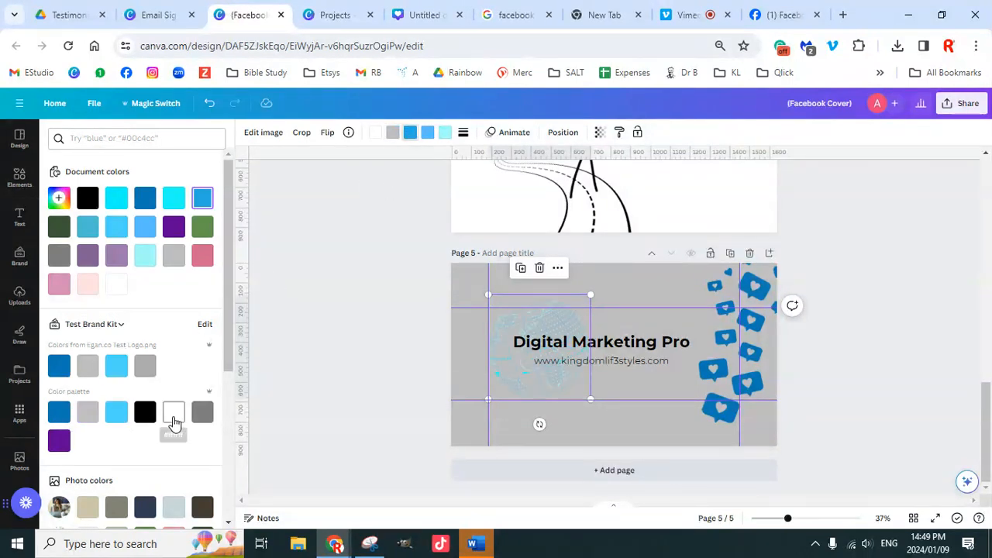
pyautogui.click(428, 134)
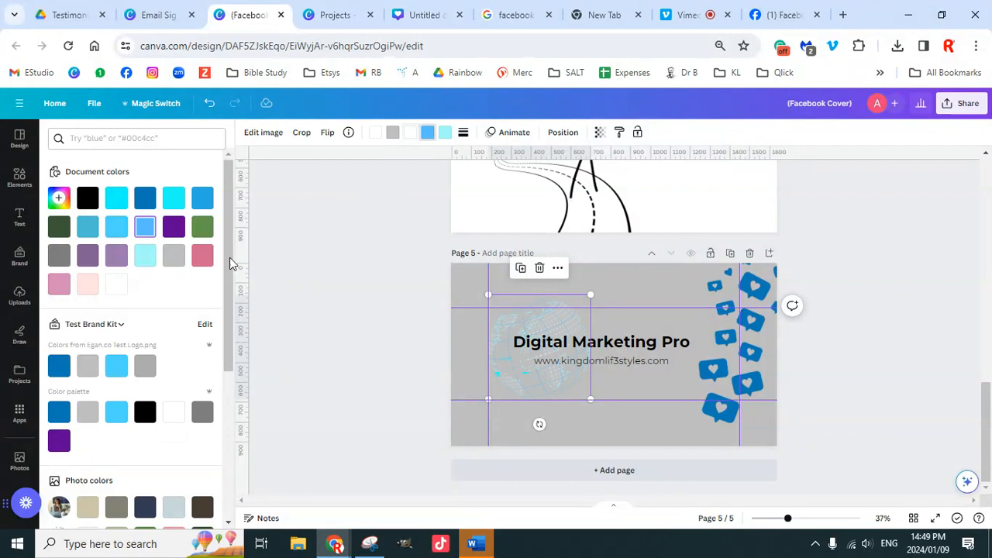
pyautogui.click(90, 413)
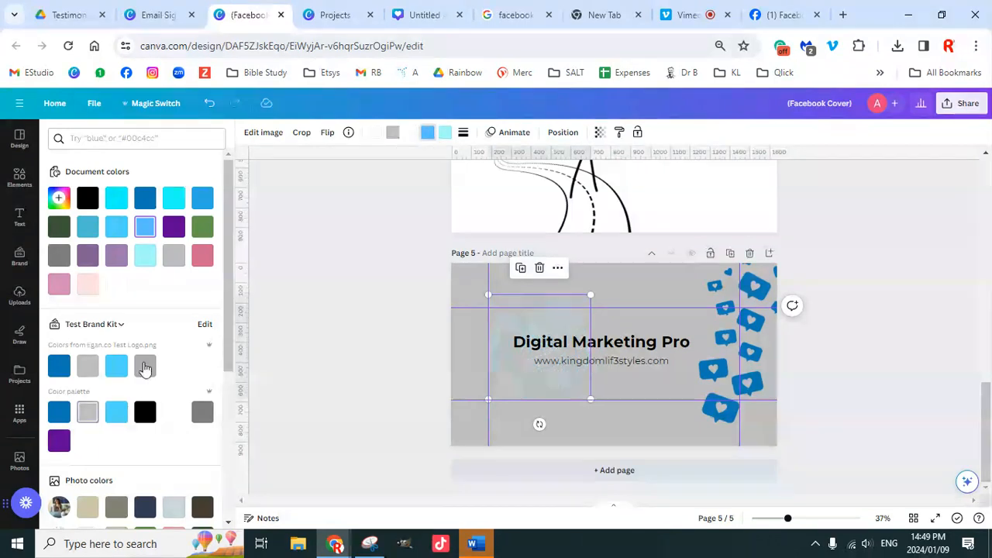
pyautogui.click(444, 134)
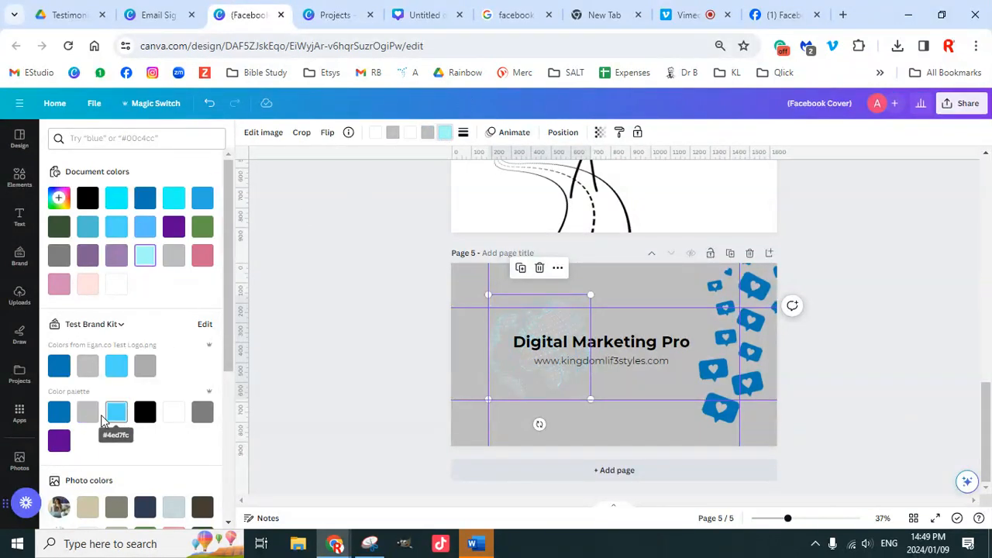
pyautogui.click(60, 442)
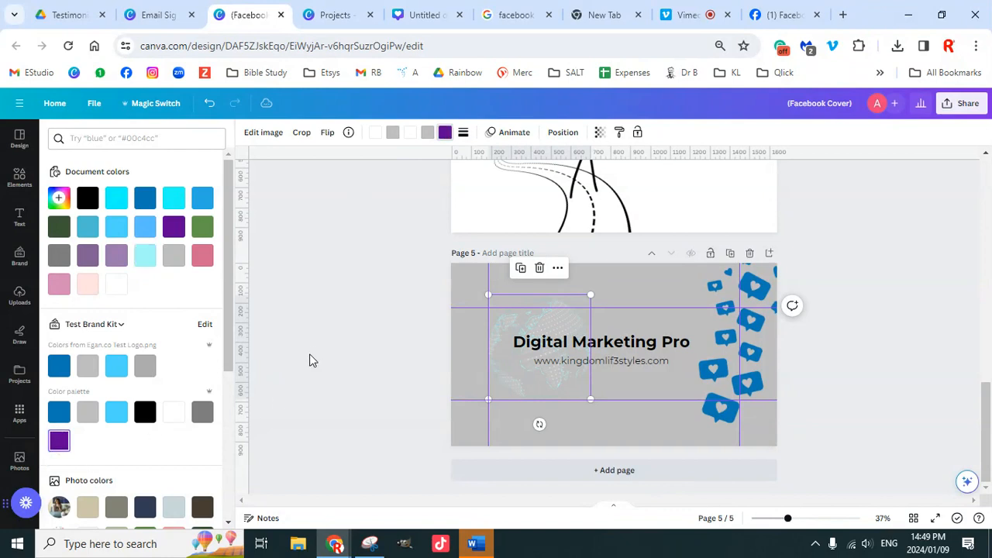
pyautogui.press('Escape')
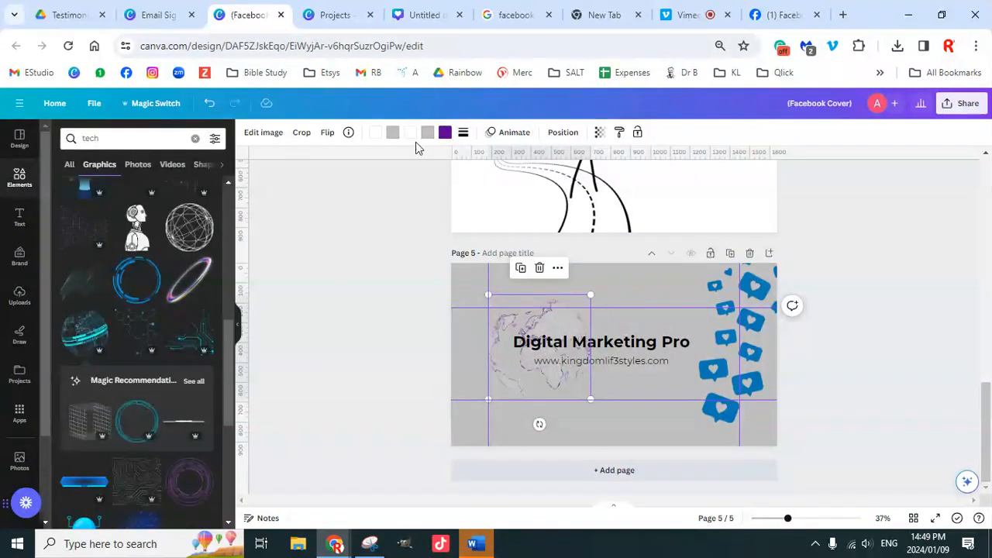
pyautogui.click(444, 133)
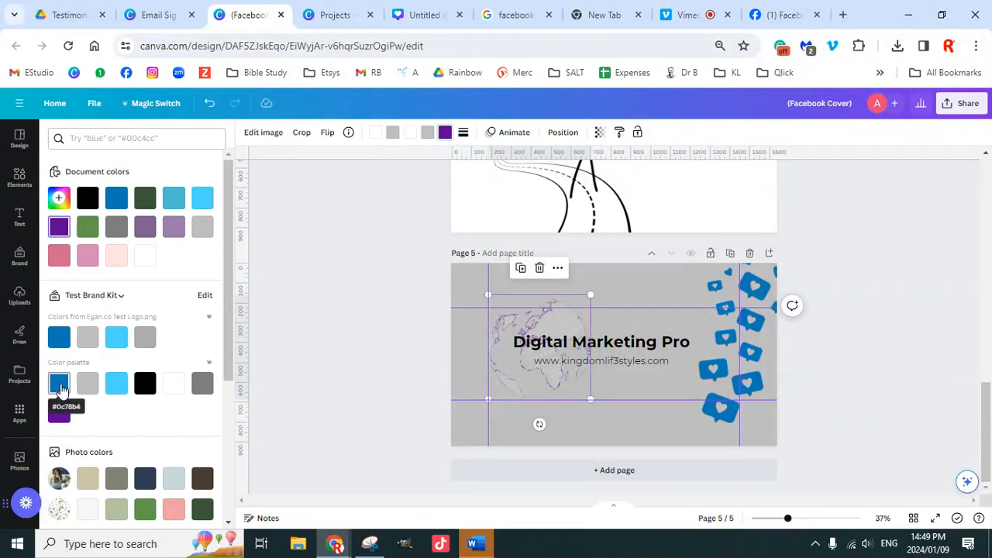
pyautogui.click(116, 383)
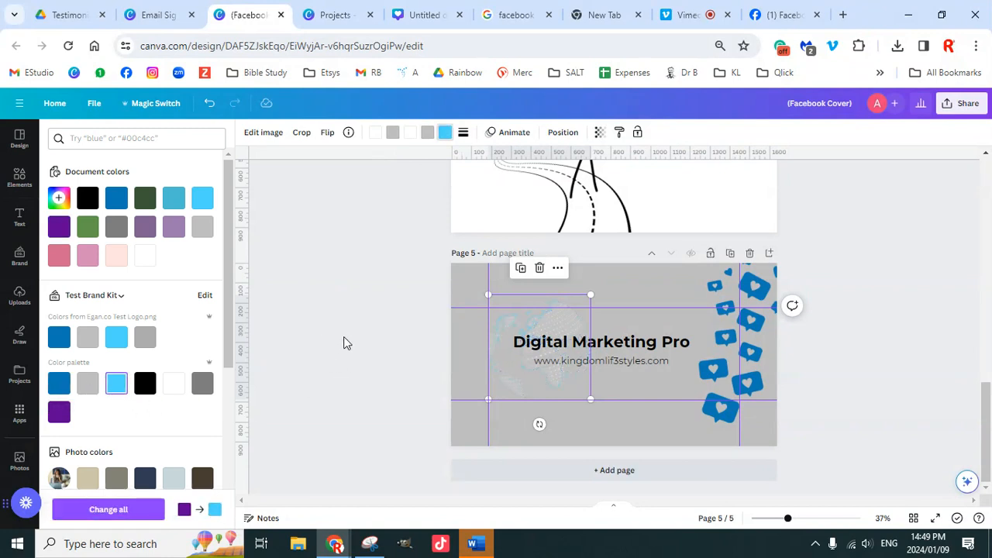
pyautogui.press('Escape')
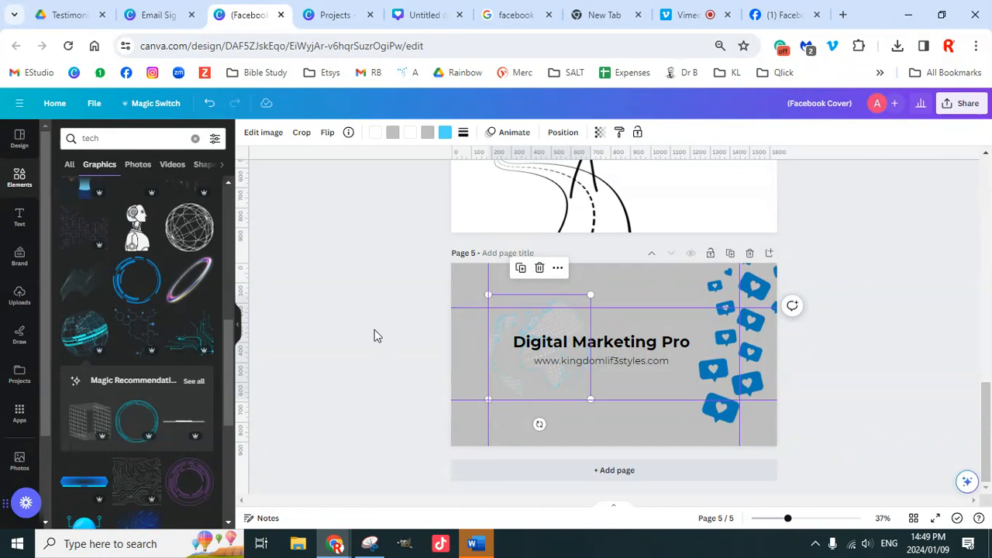
# Step: Enlarge the globe further across the page and adjust its position
pyautogui.click(374, 335)
pyautogui.click(574, 308)
pyautogui.moveTo(592, 294); pyautogui.dragTo(714, 256)
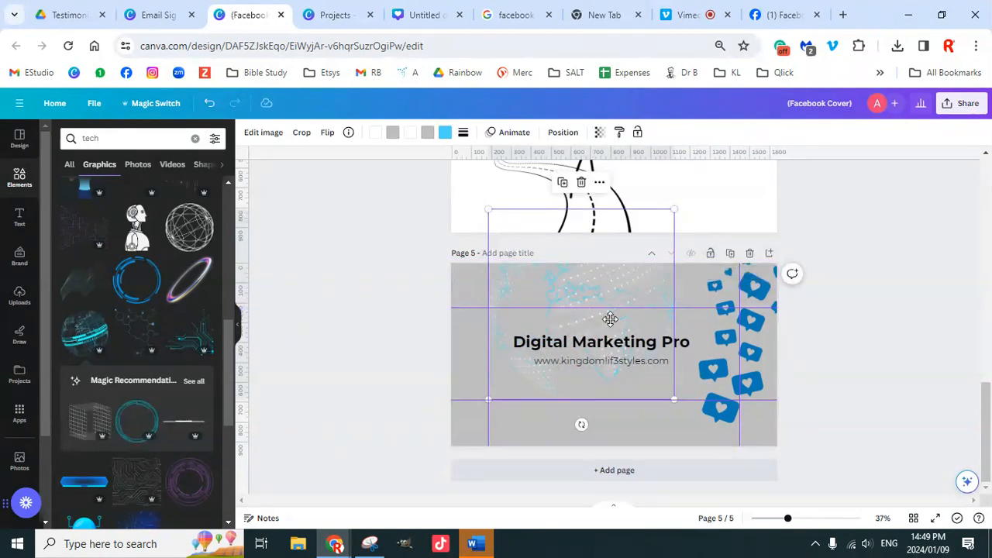
pyautogui.moveTo(611, 318); pyautogui.dragTo(608, 341)
pyautogui.click(881, 327)
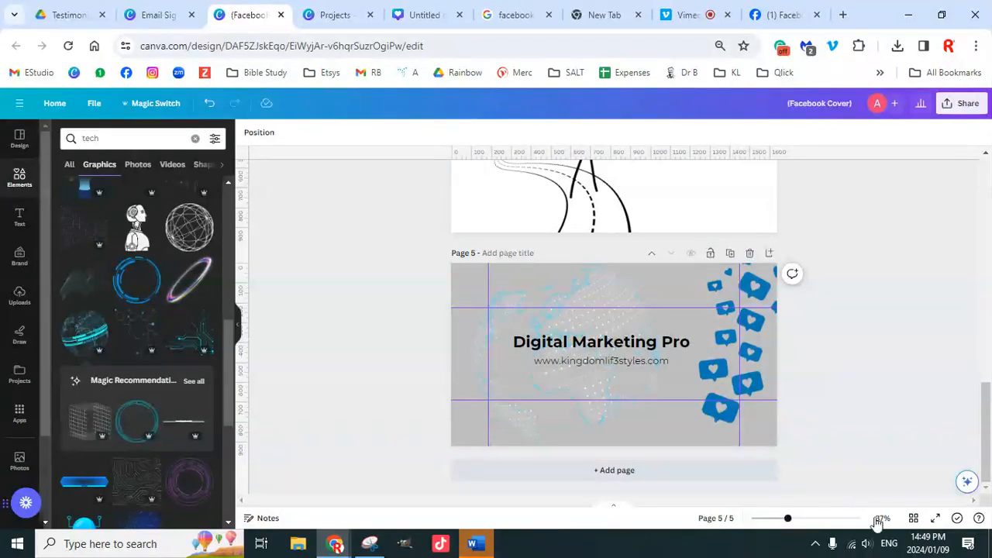
# Step: Preview the page 5 cover full screen and return to the editor
pyautogui.click(936, 518)
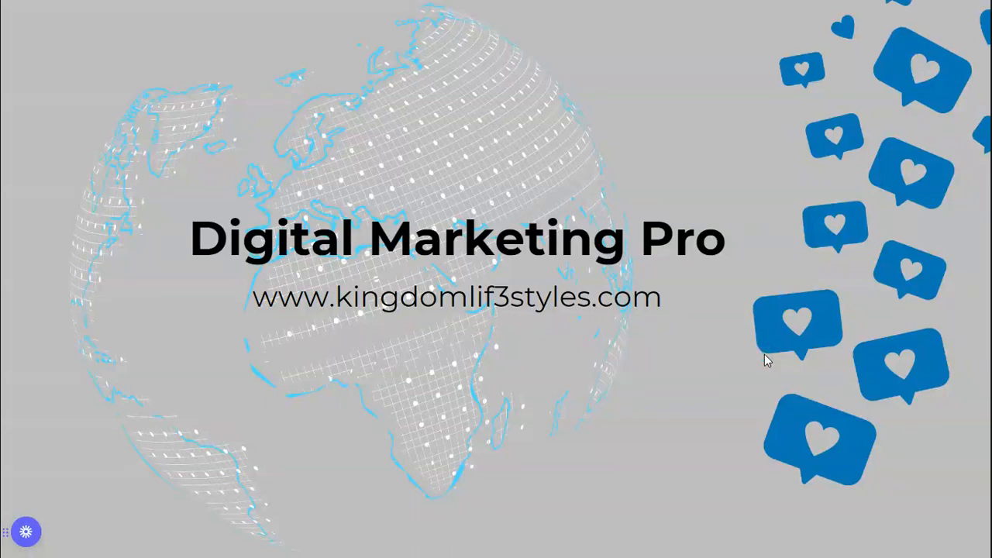
pyautogui.press('Escape')
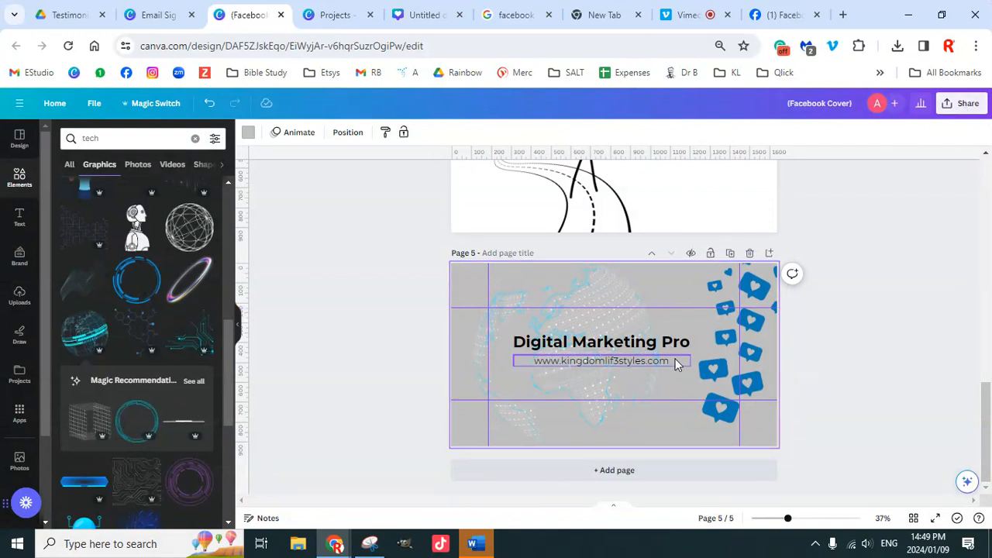
pyautogui.scroll(-3, 145, 391)
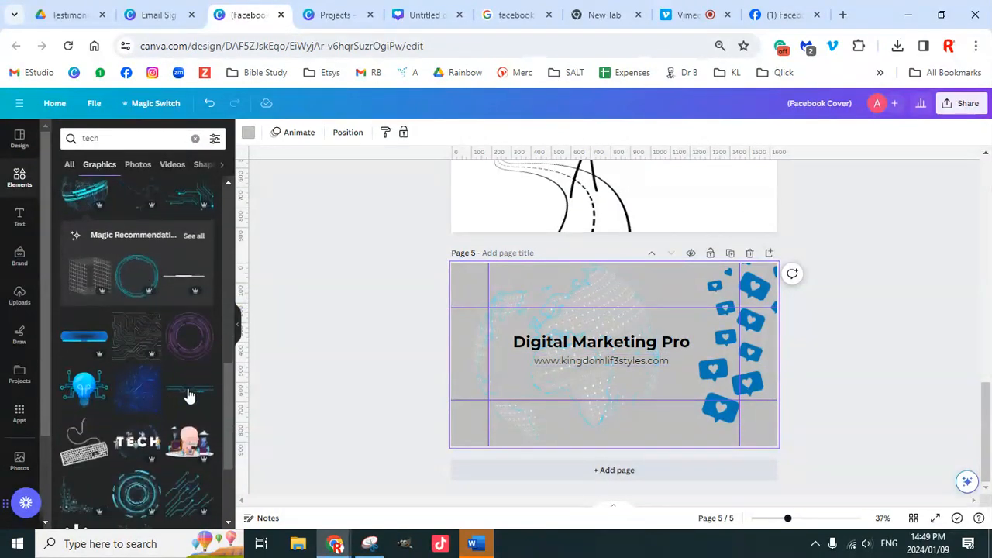
# Step: Add a thin black tech bar and stretch it along page 5's bottom edge
pyautogui.click(186, 276)
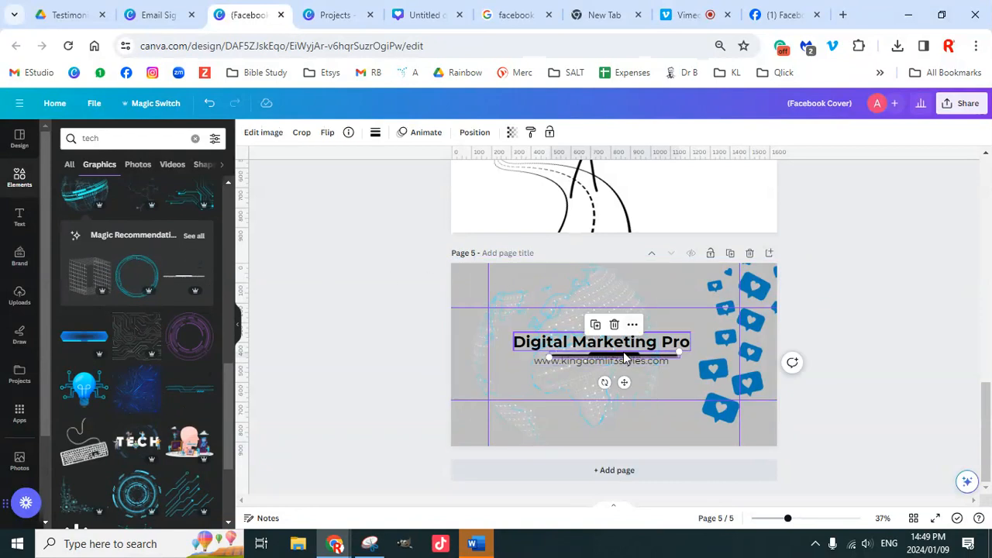
pyautogui.moveTo(634, 360); pyautogui.dragTo(717, 379)
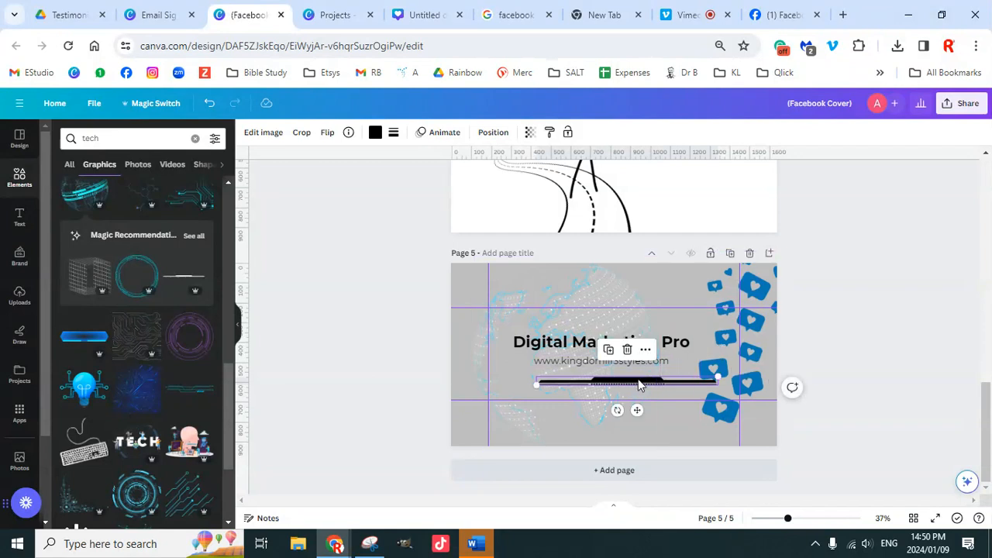
pyautogui.moveTo(639, 386); pyautogui.dragTo(611, 440)
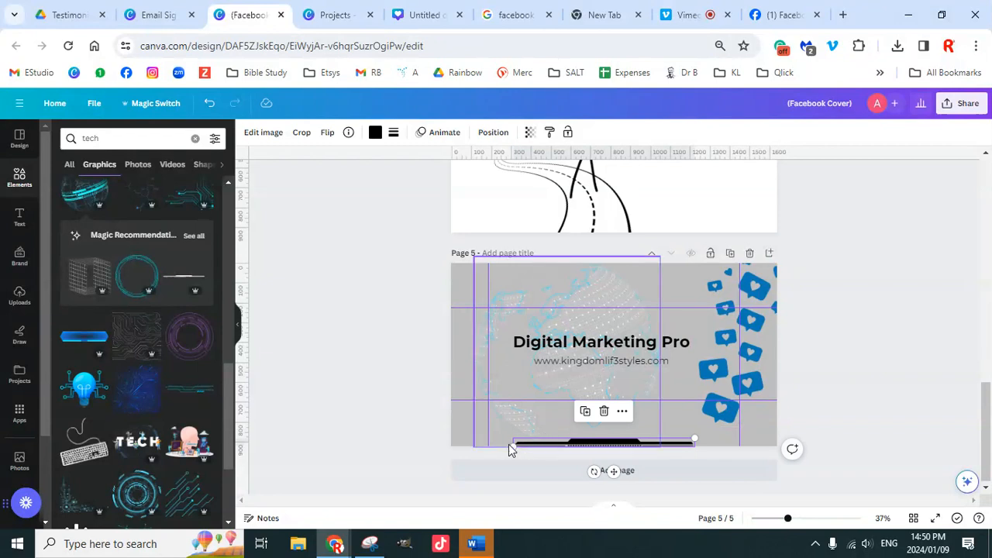
pyautogui.moveTo(511, 446); pyautogui.dragTo(443, 448)
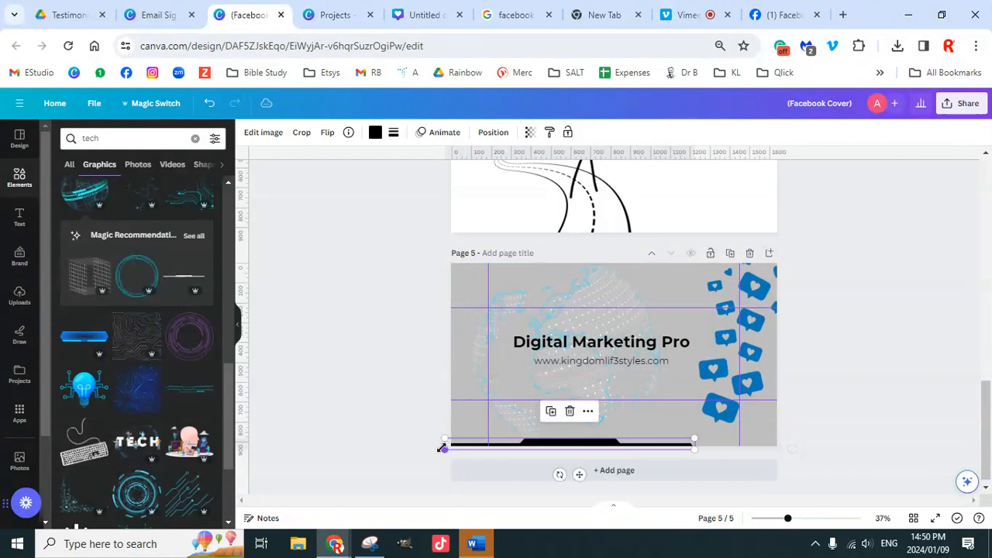
pyautogui.moveTo(696, 448); pyautogui.dragTo(781, 456)
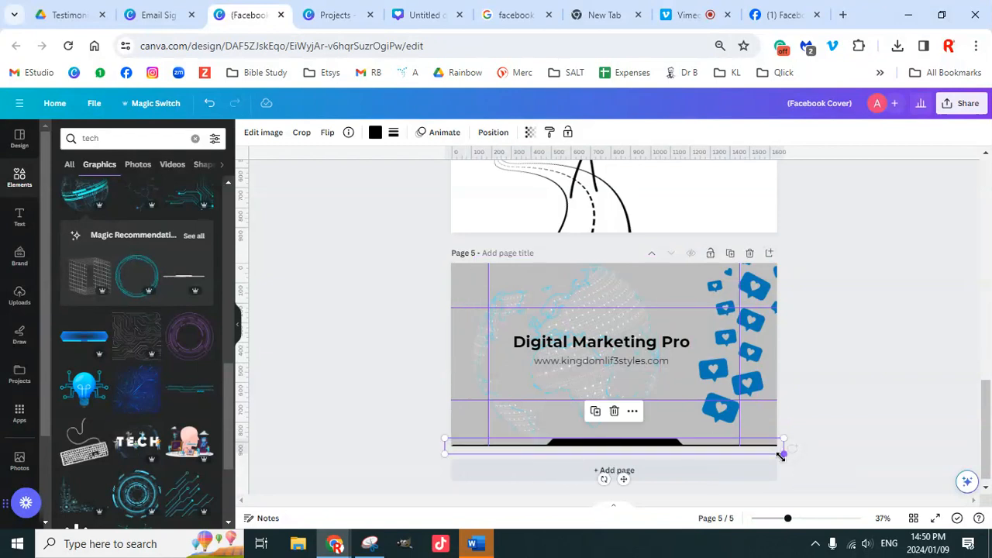
pyautogui.click(866, 397)
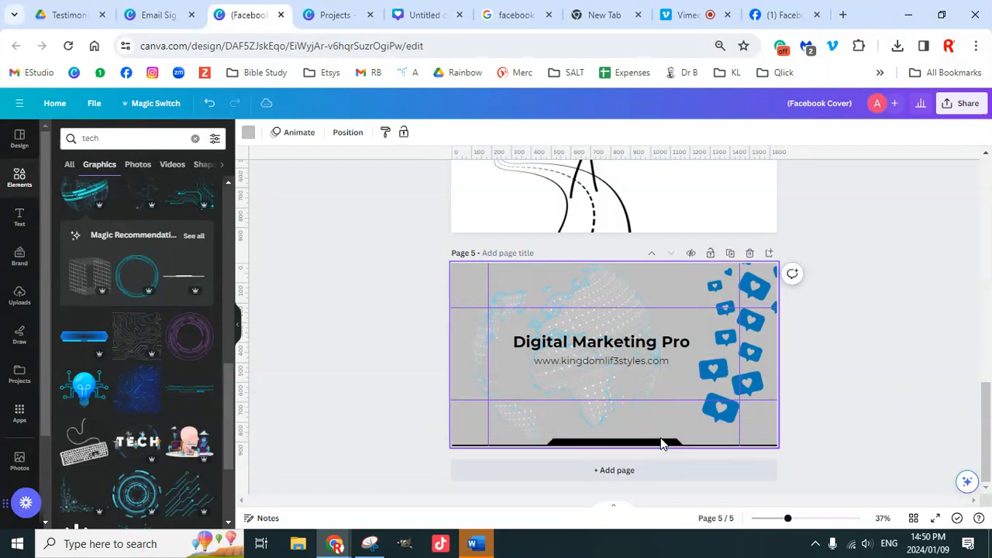
pyautogui.click(662, 445)
pyautogui.press('Up')
pyautogui.press('Up')
pyautogui.press('Up')
pyautogui.press('Up')
pyautogui.press('Up')
pyautogui.press('Up')
pyautogui.press('Up')
pyautogui.press('Up')
pyautogui.press('Up')
pyautogui.press('Up')
pyautogui.press('Up')
pyautogui.press('Up')
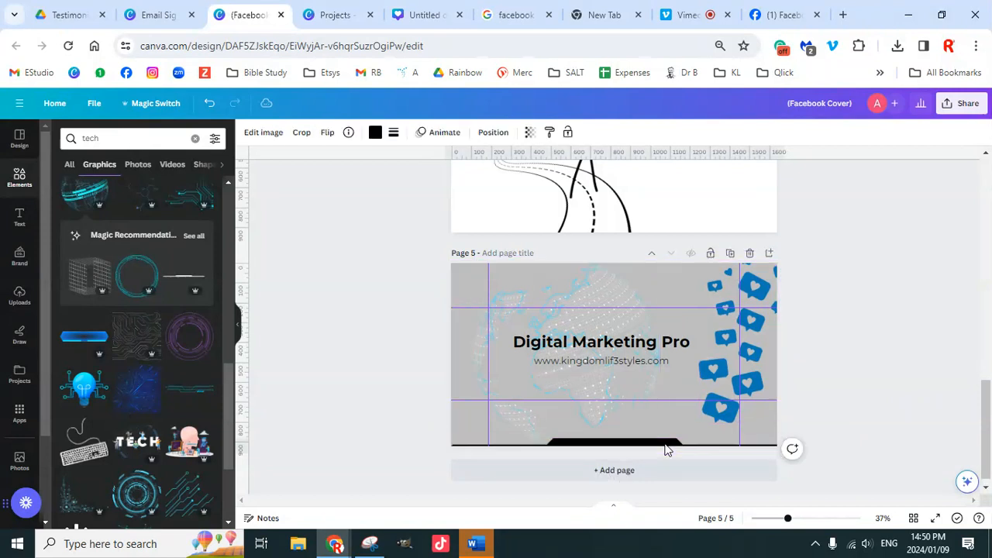
pyautogui.press('Up')
pyautogui.press('Up')
pyautogui.press('Up')
pyautogui.press('Up')
pyautogui.press('Up')
pyautogui.press('Up')
pyautogui.press('Up')
pyautogui.press('Up')
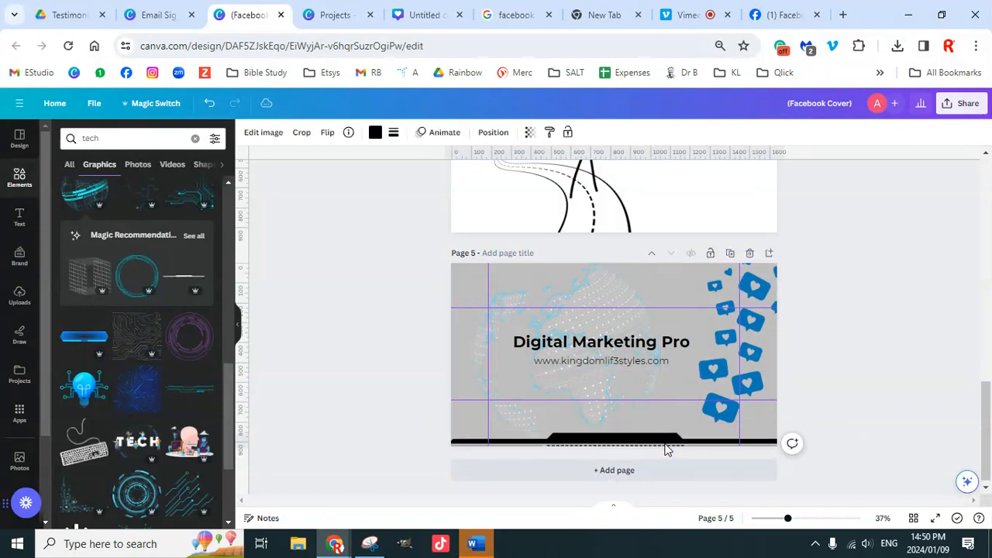
pyautogui.press('Down')
pyautogui.press('Down')
pyautogui.press('Down')
pyautogui.press('Down')
pyautogui.press('Down')
pyautogui.press('Down')
pyautogui.press('Down')
pyautogui.press('Down')
pyautogui.press('Down')
pyautogui.press('Down')
pyautogui.press('Down')
pyautogui.press('Down')
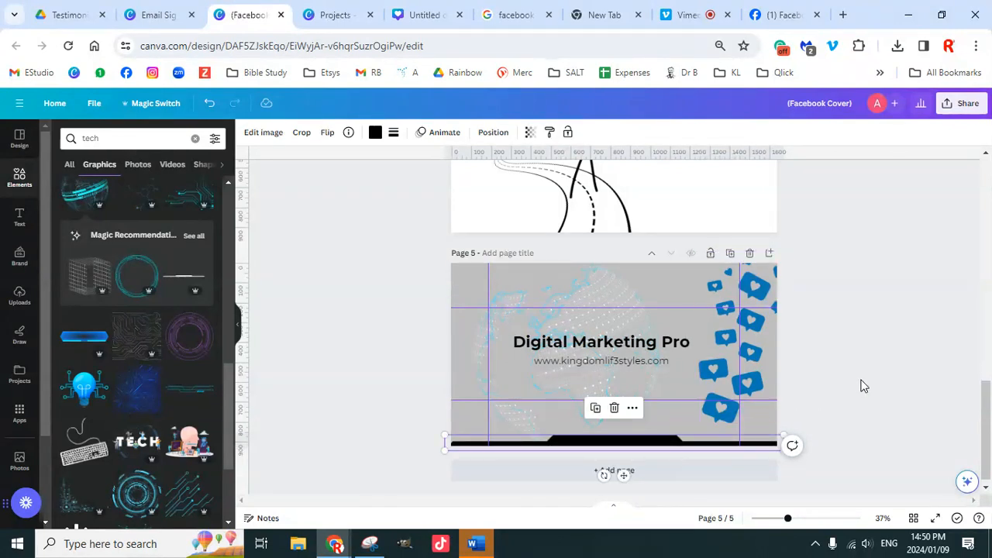
pyautogui.click(862, 381)
# Step: Flip a copy of the bar vertically and place it at page 5's top edge
pyautogui.click(657, 448)
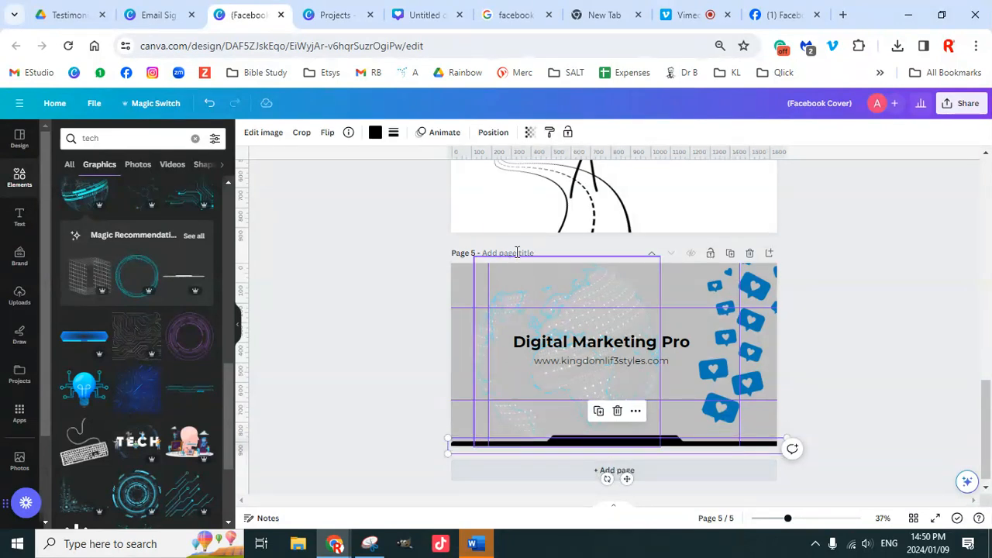
pyautogui.click(324, 135)
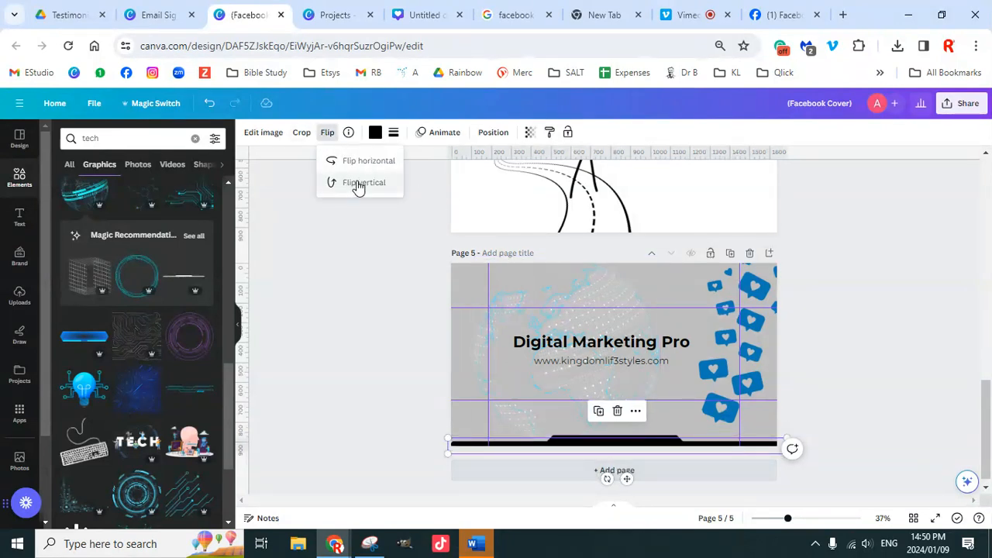
pyautogui.click(358, 184)
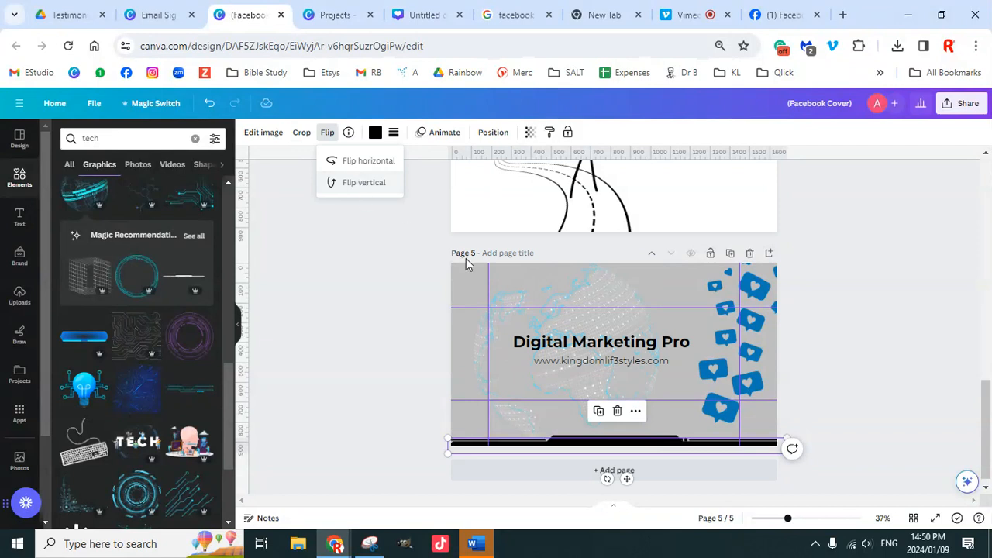
pyautogui.moveTo(677, 448); pyautogui.dragTo(675, 267)
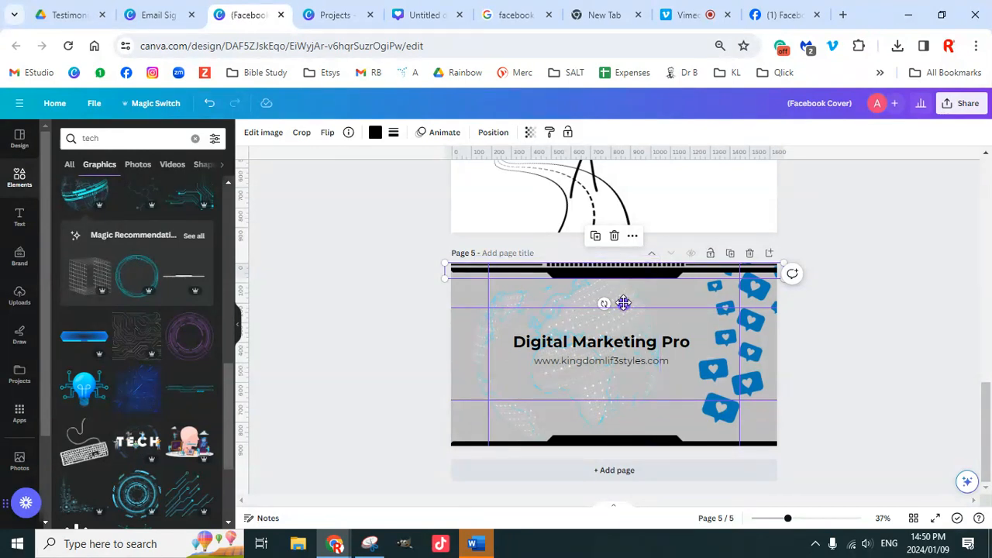
# Step: Zoom in and push the top black bar flush with the page's top edge
pyautogui.moveTo(623, 303); pyautogui.dragTo(624, 298)
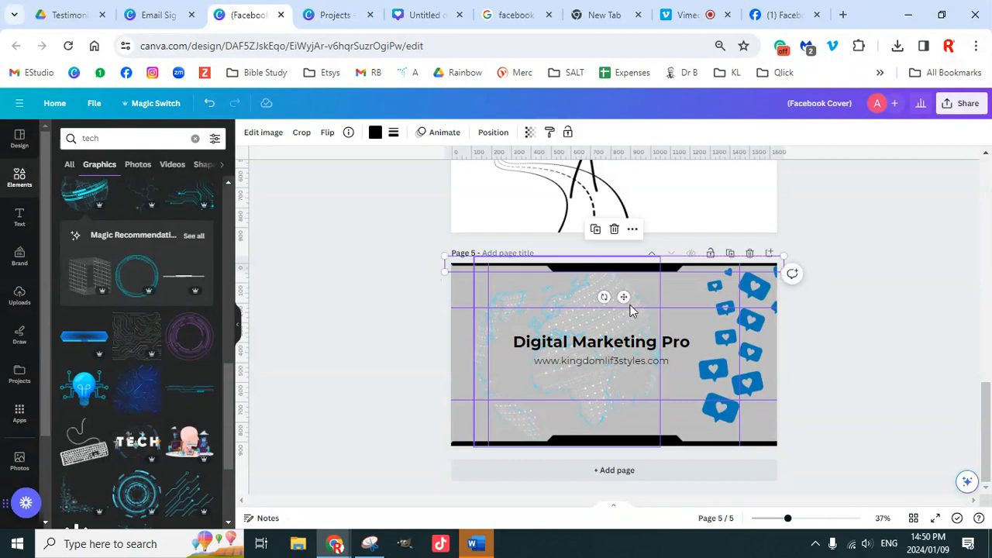
pyautogui.click(829, 304)
pyautogui.click(658, 272)
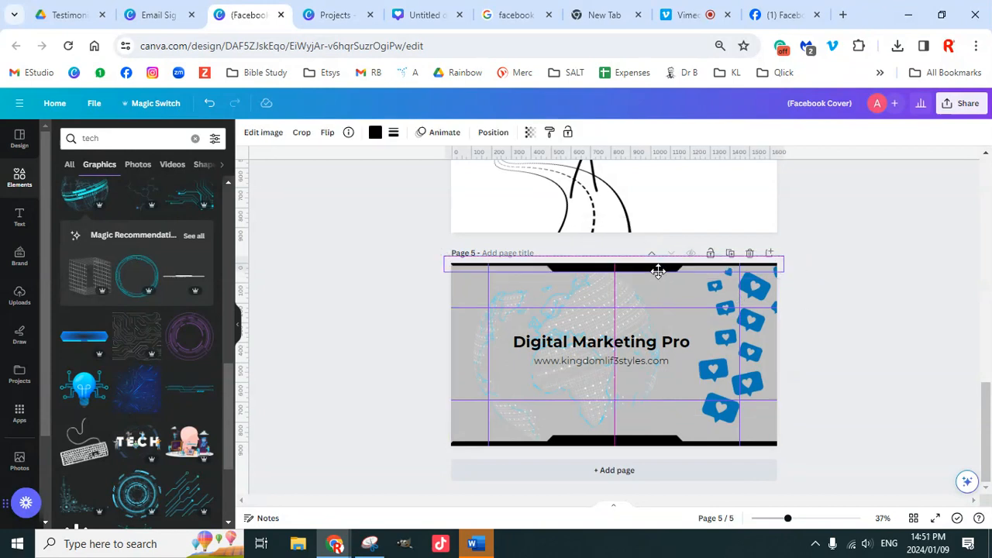
pyautogui.moveTo(658, 271)
pyautogui.mouseDown()
pyautogui.moveTo(659, 280)
pyautogui.moveTo(659, 270)
pyautogui.mouseUp()
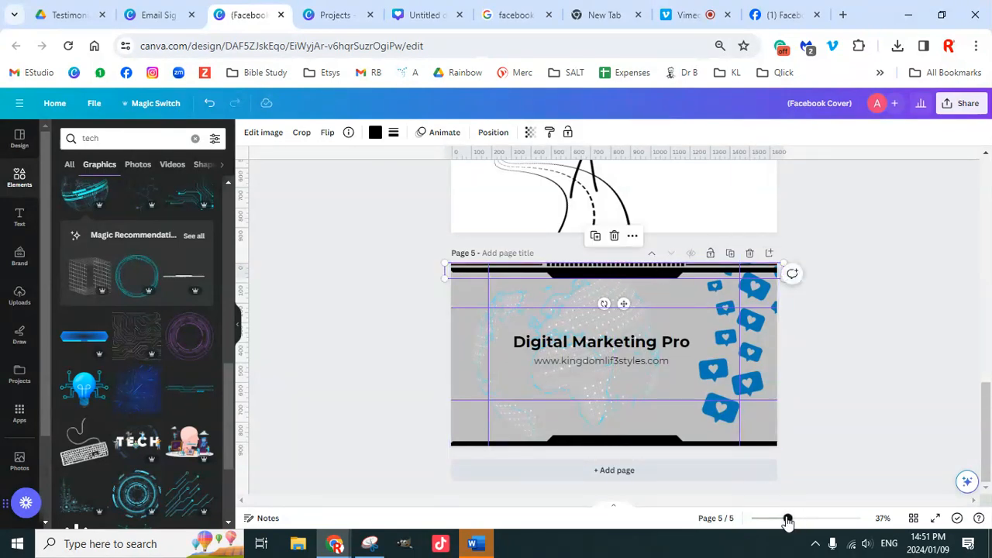
pyautogui.moveTo(788, 519); pyautogui.dragTo(801, 519)
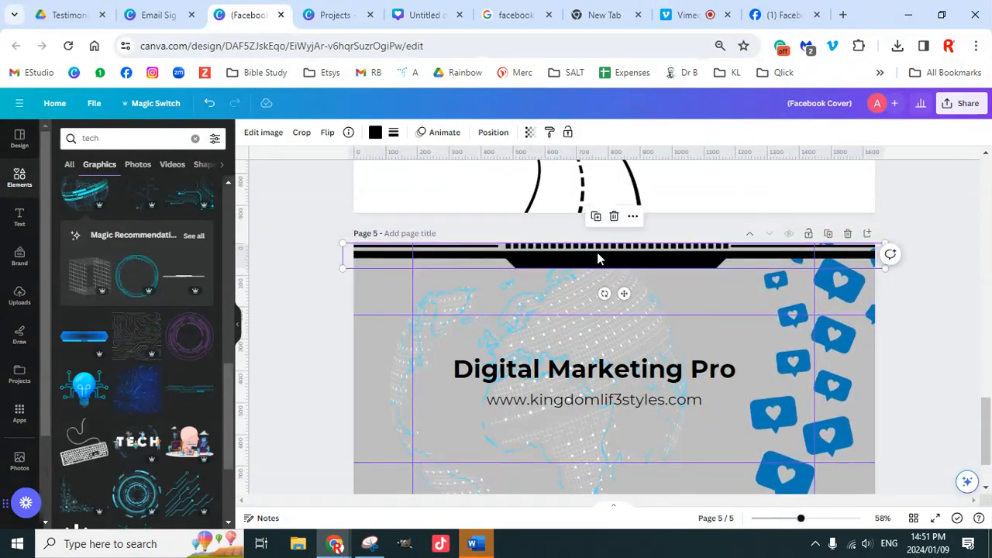
pyautogui.moveTo(597, 255); pyautogui.dragTo(598, 248)
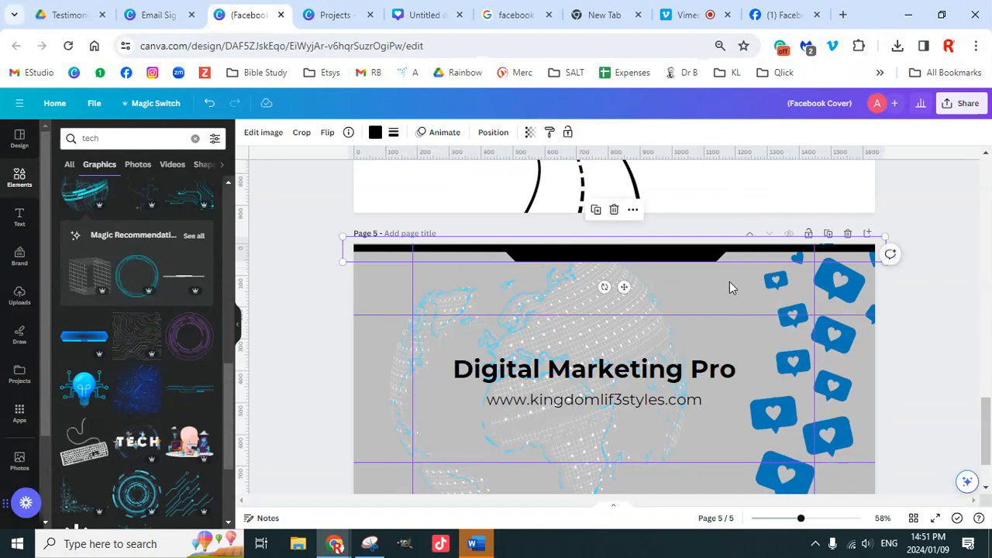
pyautogui.scroll(-1, 911, 361)
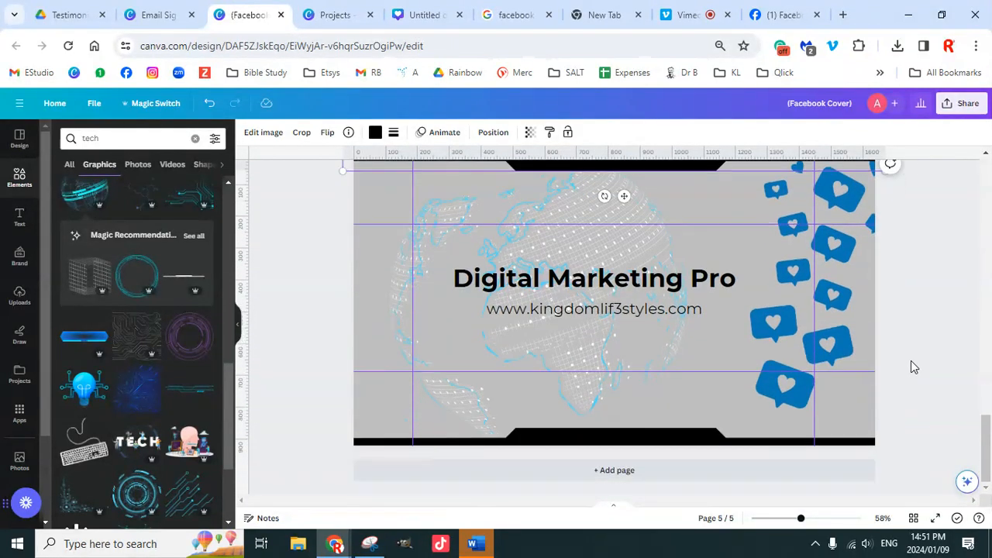
pyautogui.scroll(2, 904, 377)
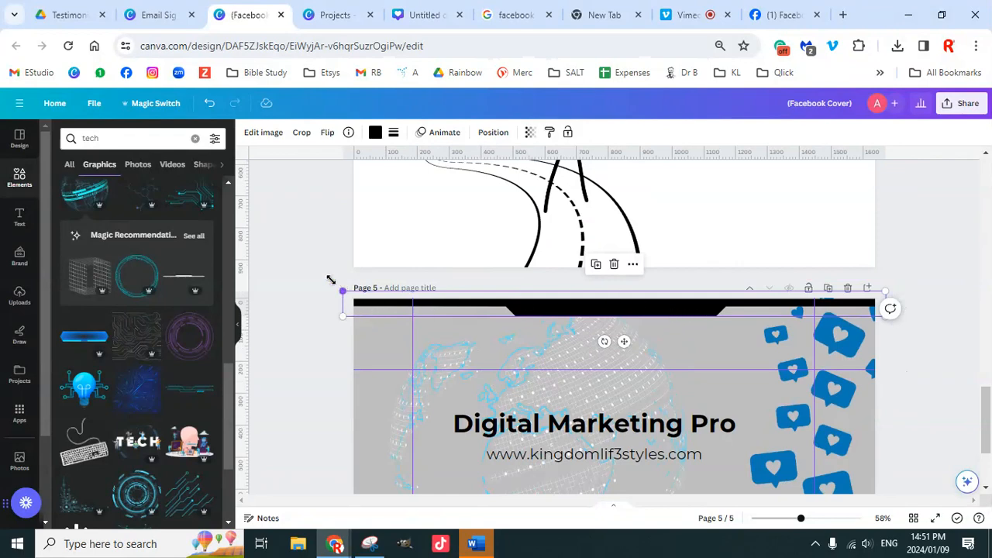
pyautogui.scroll(-2, 873, 370)
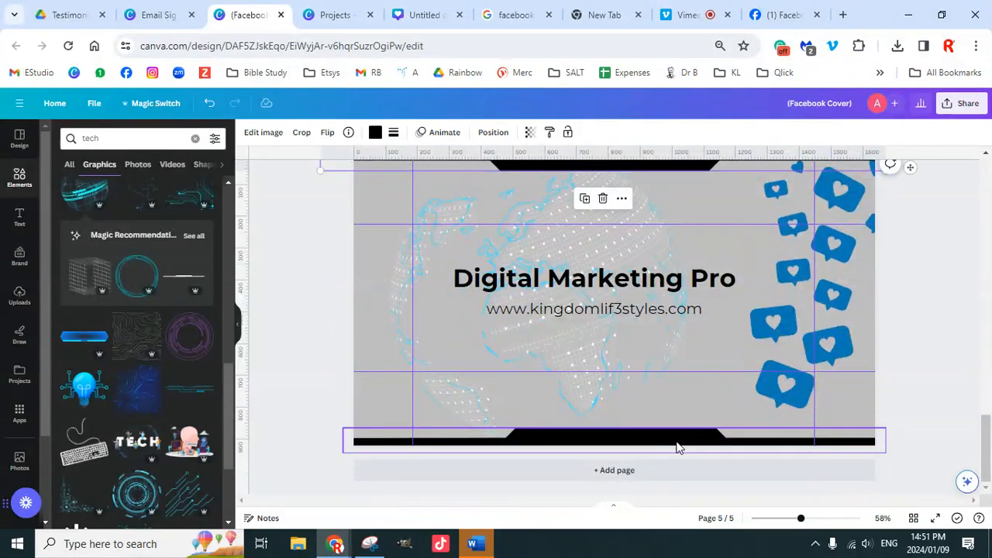
# Step: Resize the bottom black bar from its corner so it fits the page bottom
pyautogui.click(679, 443)
pyautogui.moveTo(344, 425); pyautogui.dragTo(327, 411)
pyautogui.scroll(2, 726, 310)
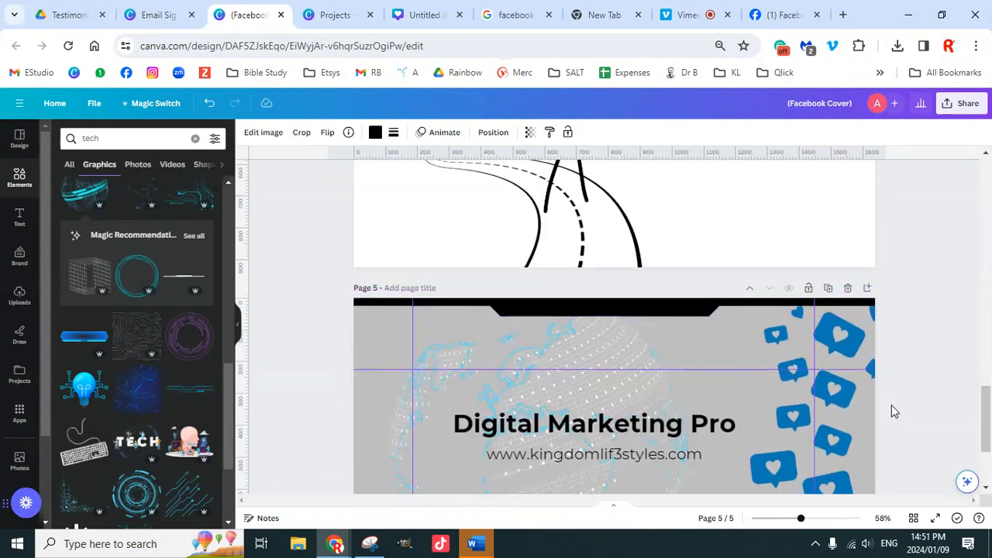
pyautogui.scroll(-2, 892, 405)
pyautogui.scroll(1, 911, 406)
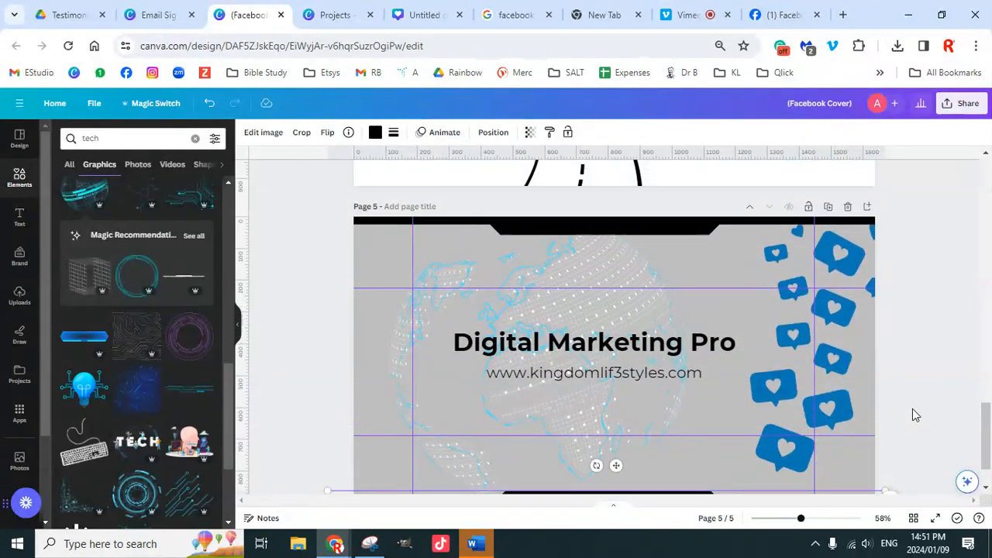
pyautogui.scroll(-1, 912, 409)
pyautogui.scroll(1, 923, 384)
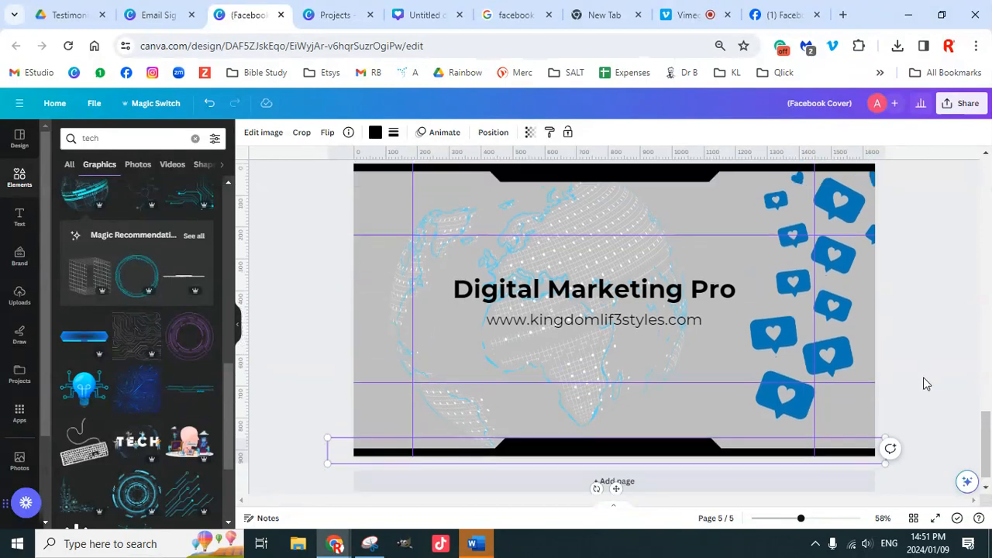
# Step: Present page 5 full screen, exit the preview, and scroll up to page 1
pyautogui.click(935, 517)
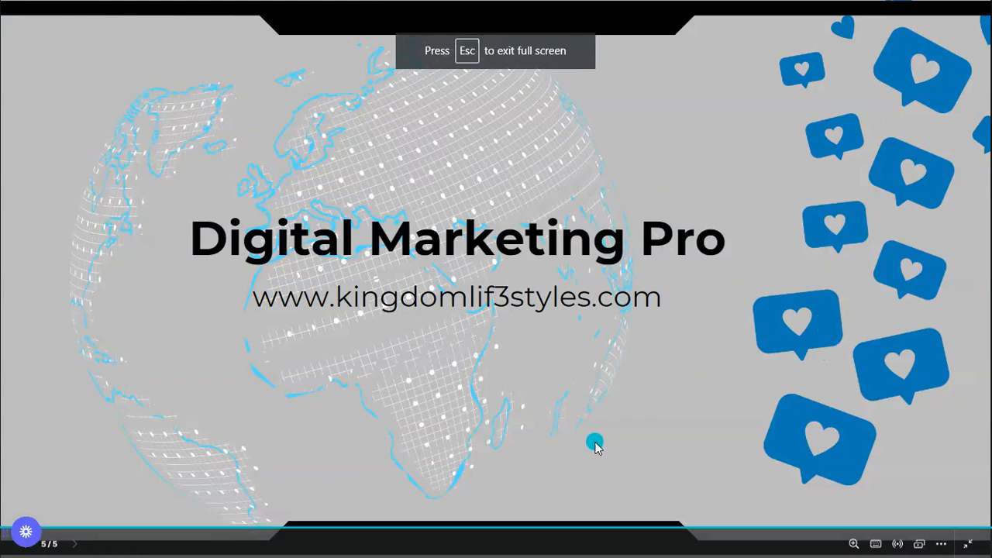
pyautogui.press('Escape')
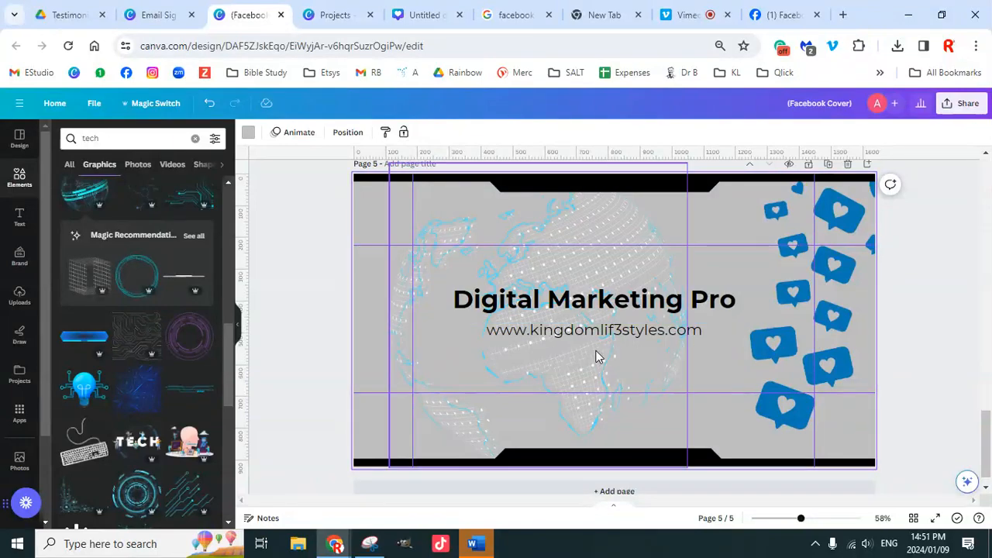
pyautogui.scroll(10, 677, 379)
pyautogui.scroll(10, 677, 375)
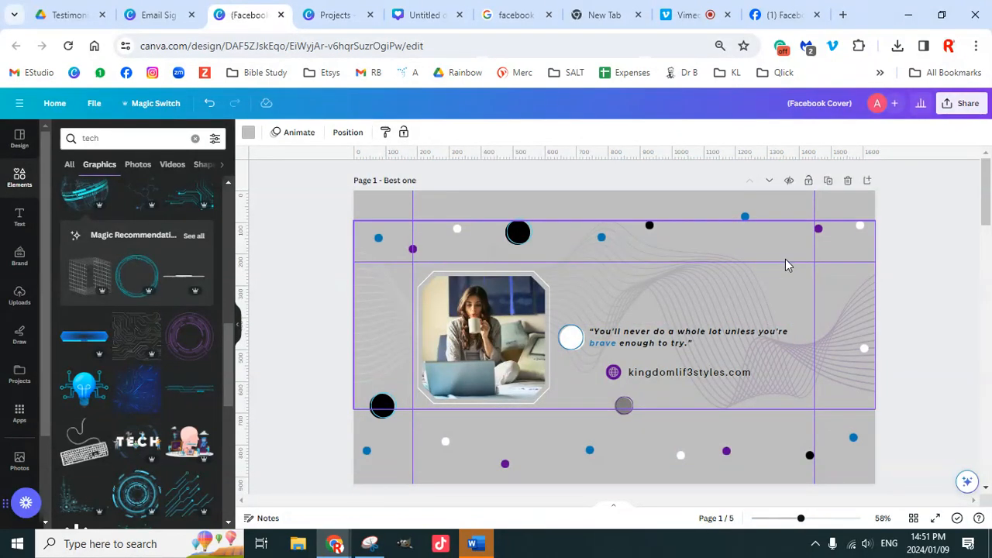
# Step: Recolour page 1 with its photo palette, shuffled to dark brown, then switch to Vimeo
pyautogui.click(19, 141)
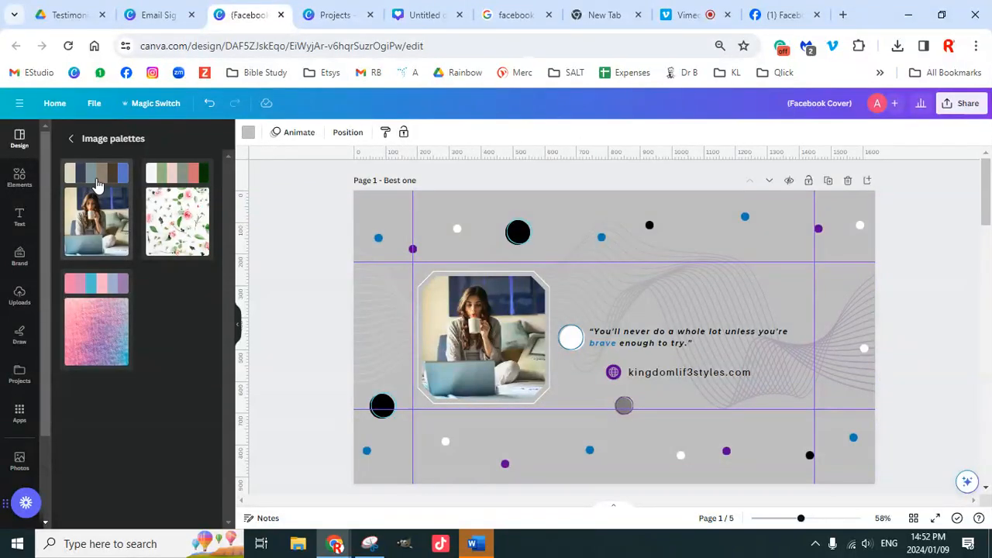
pyautogui.click(96, 184)
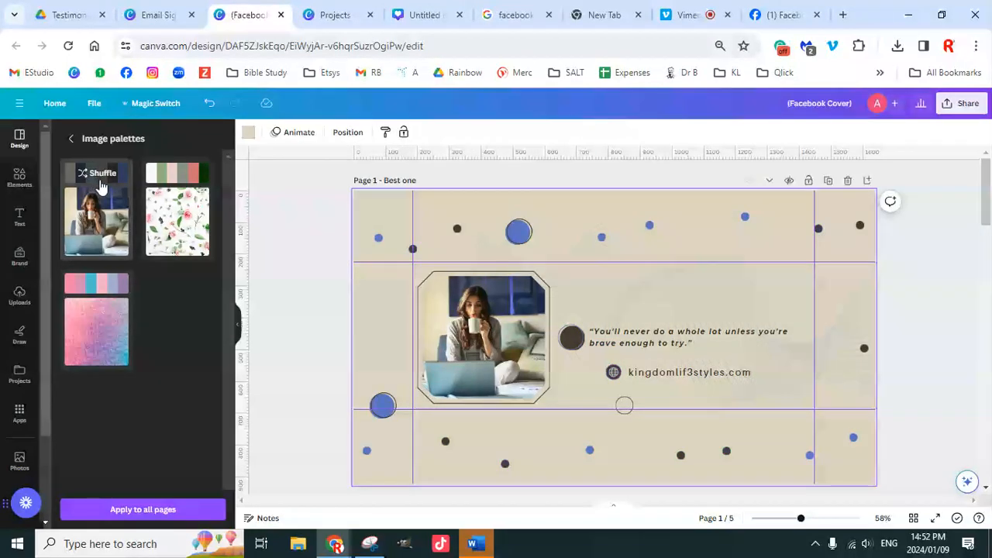
pyautogui.click(99, 183)
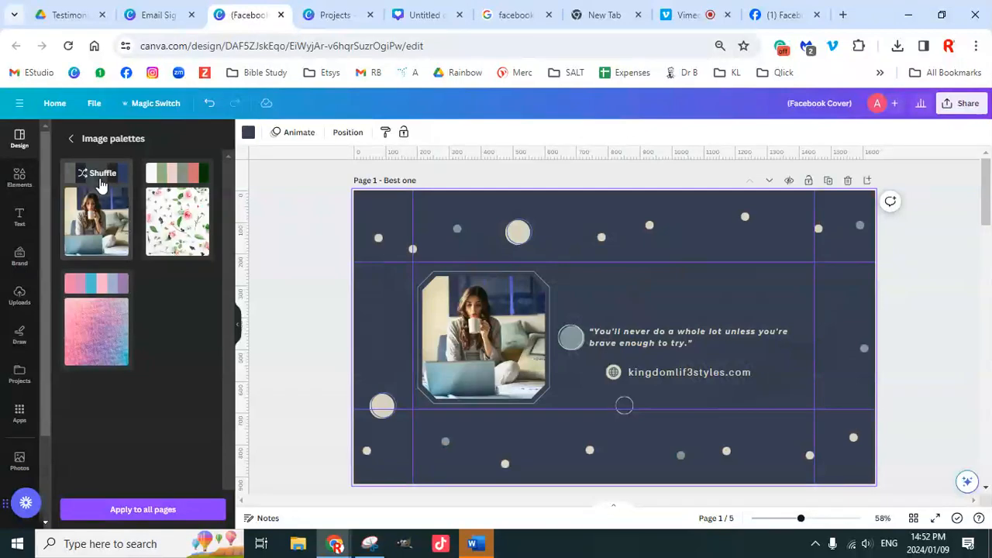
pyautogui.click(103, 183)
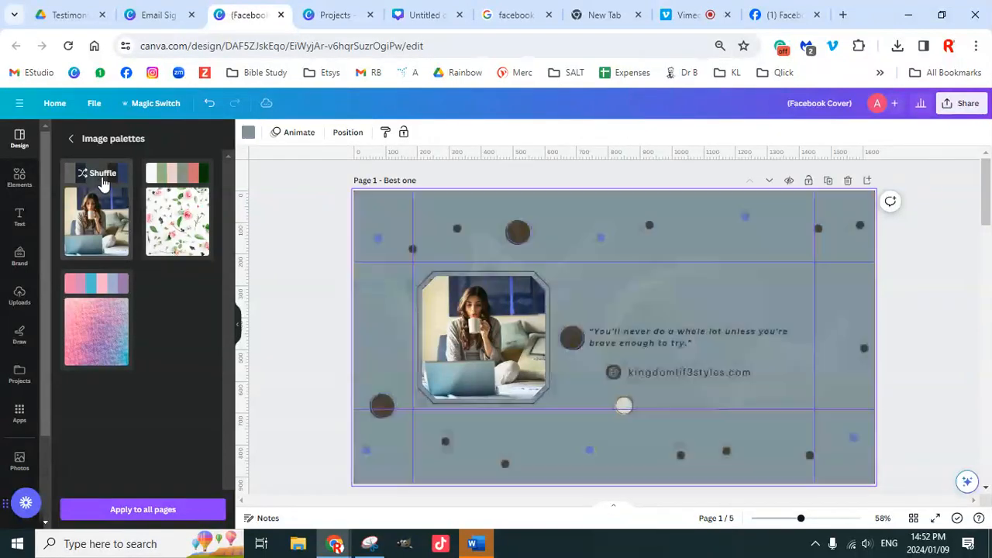
pyautogui.click(103, 182)
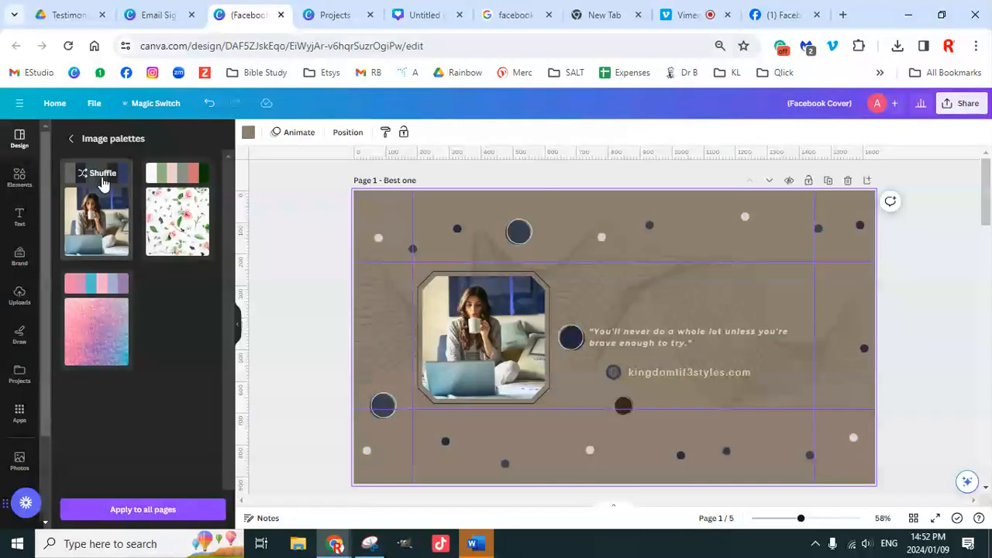
pyautogui.click(103, 183)
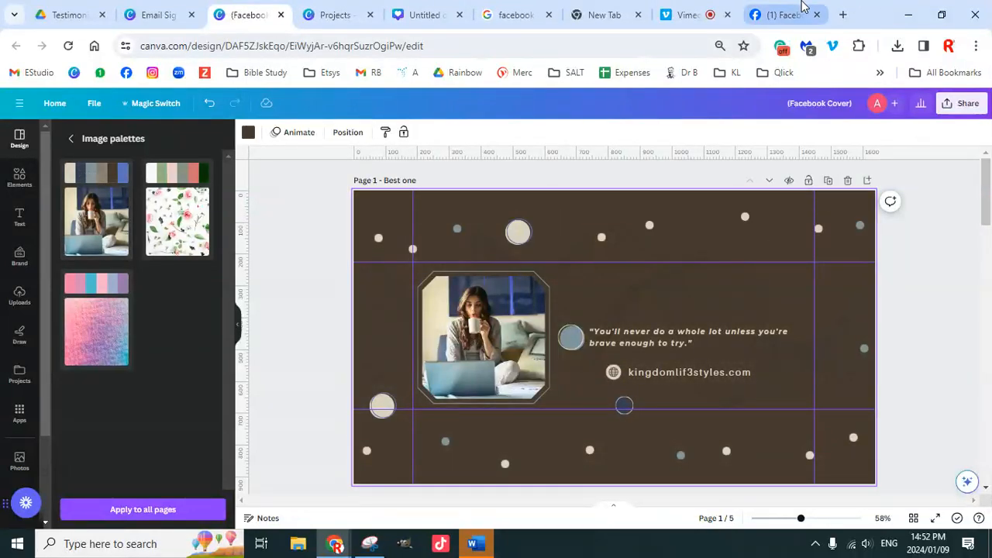
pyautogui.click(793, 18)
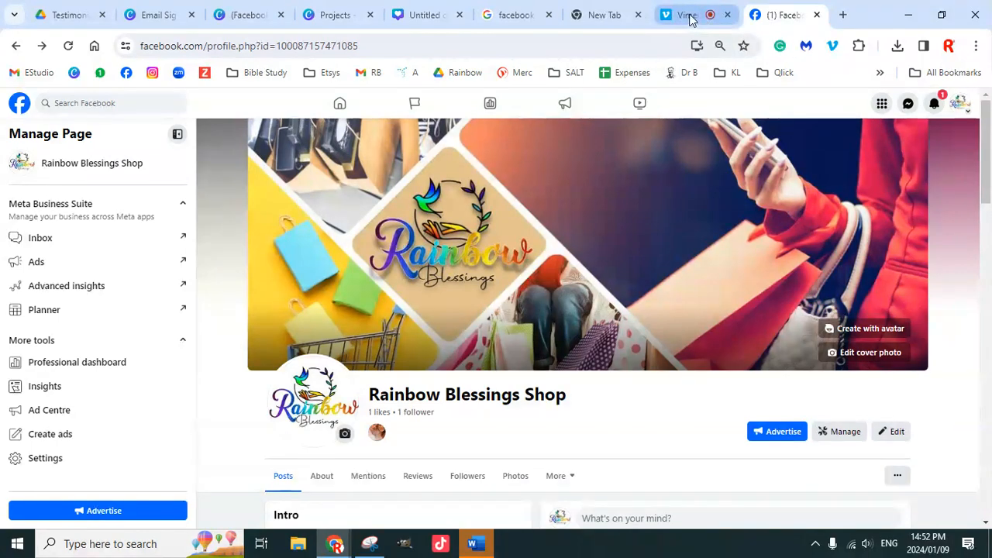
pyautogui.click(691, 14)
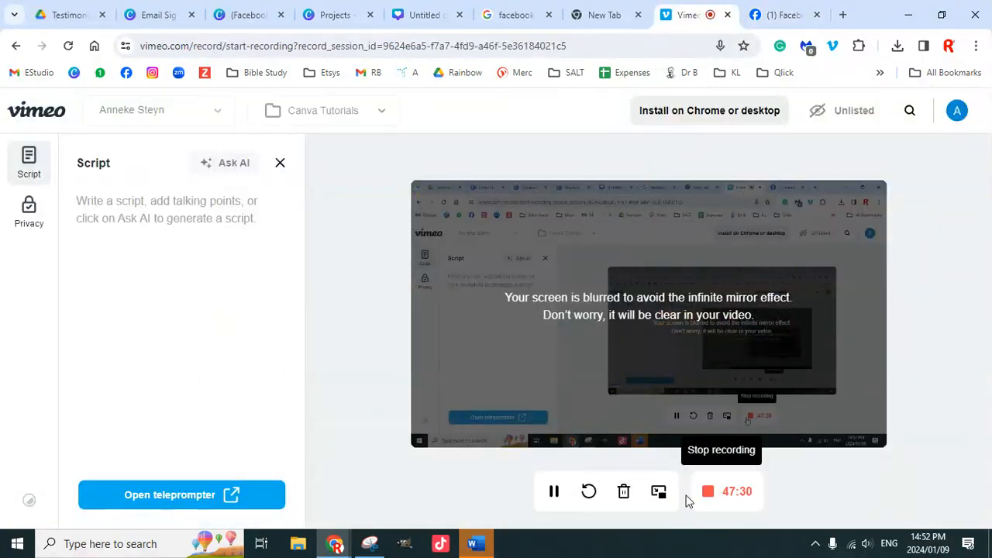